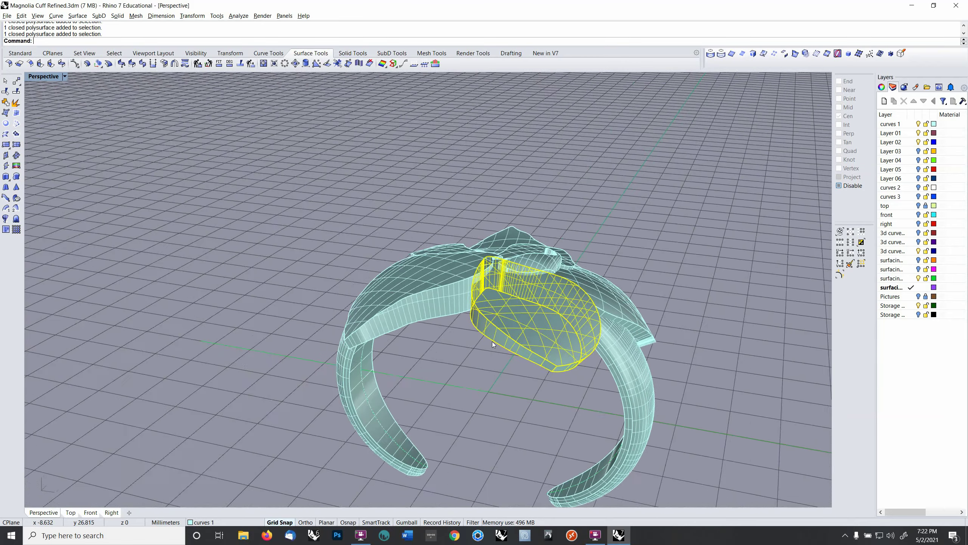
Step: Hide the curves 1 layer holding the finished cuff and show Layer 03 with the flat flower
scroll(492, 341, "up", 2)
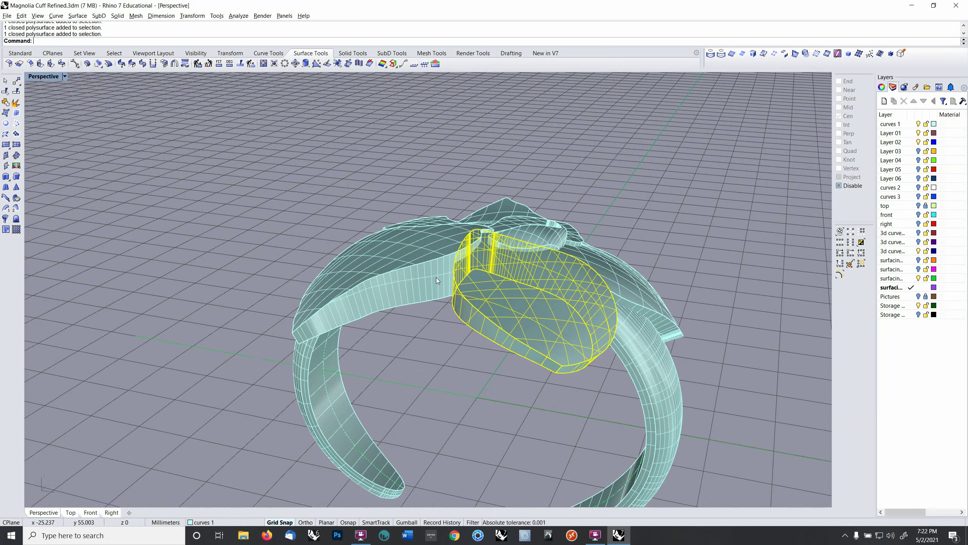
right_click_drag(364, 314, 780, 255)
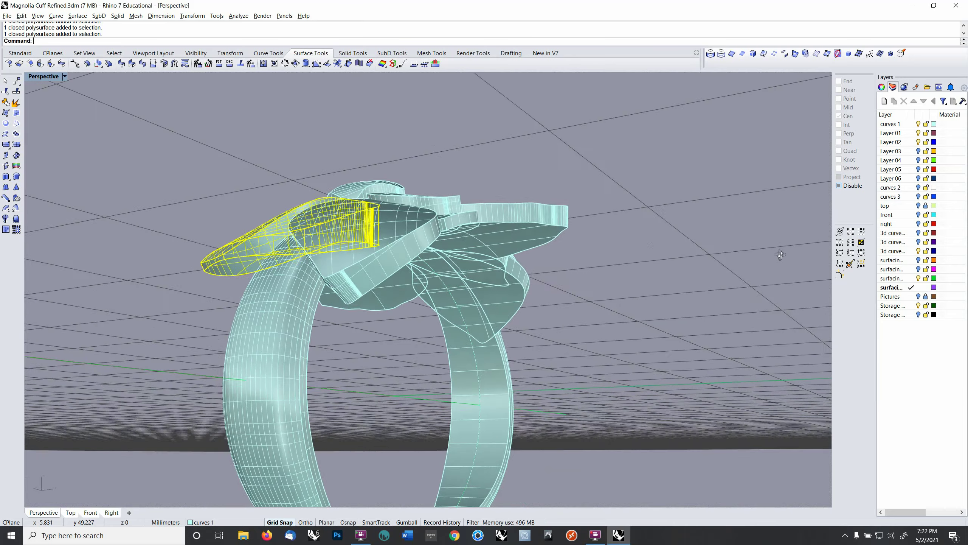
right_click_drag(653, 308, 604, 315)
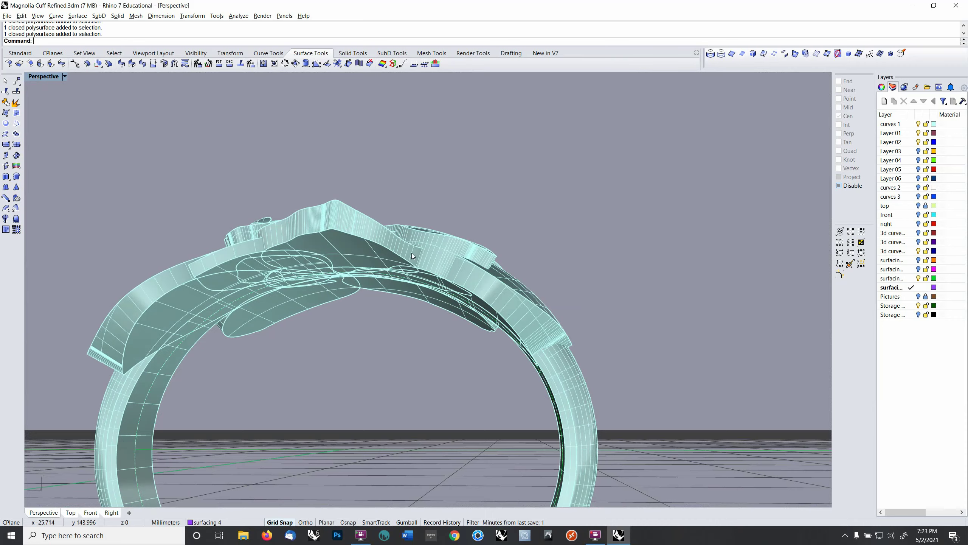
right_click_drag(412, 253, 383, 282)
right_click_drag(495, 248, 465, 305)
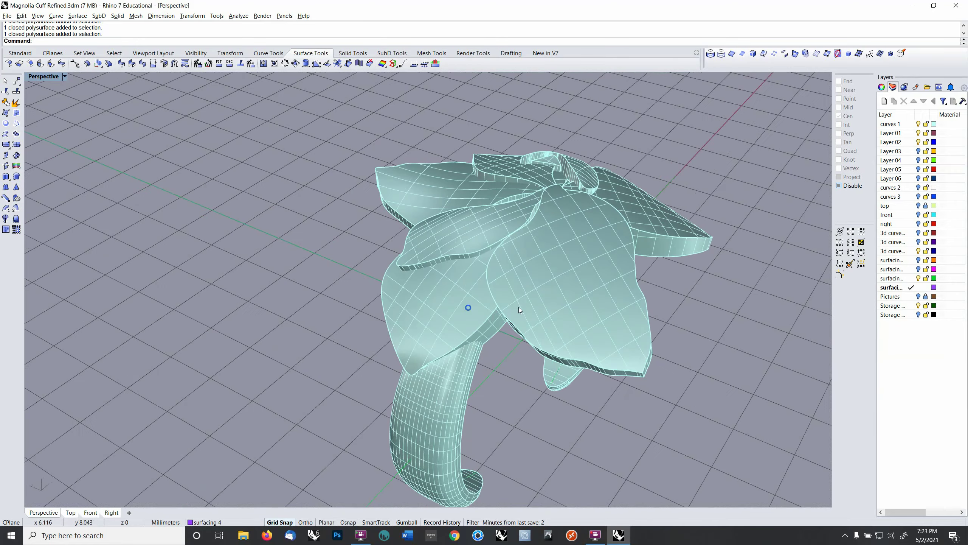
left_click(918, 122)
scroll(706, 234, "down", 2)
right_click_drag(705, 235, 692, 187, "shift")
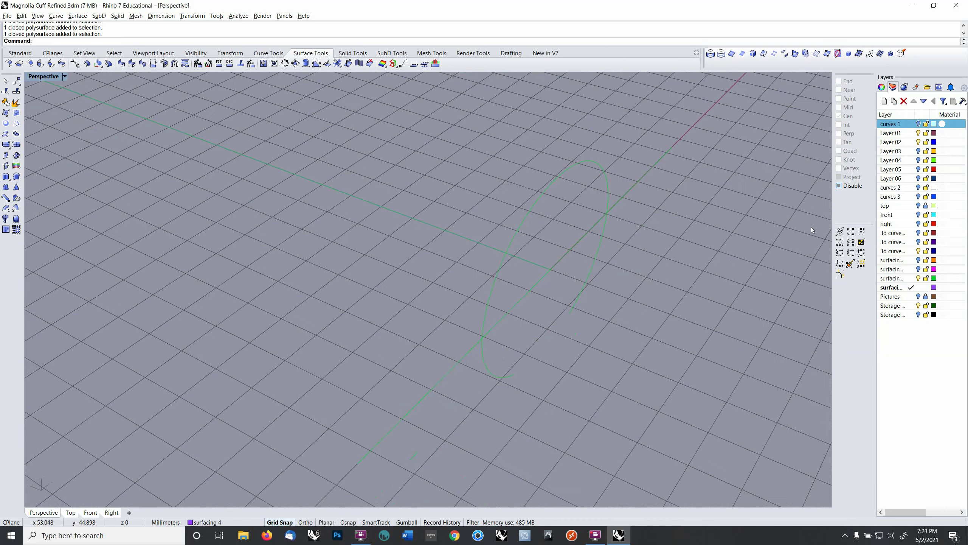
left_click(918, 151)
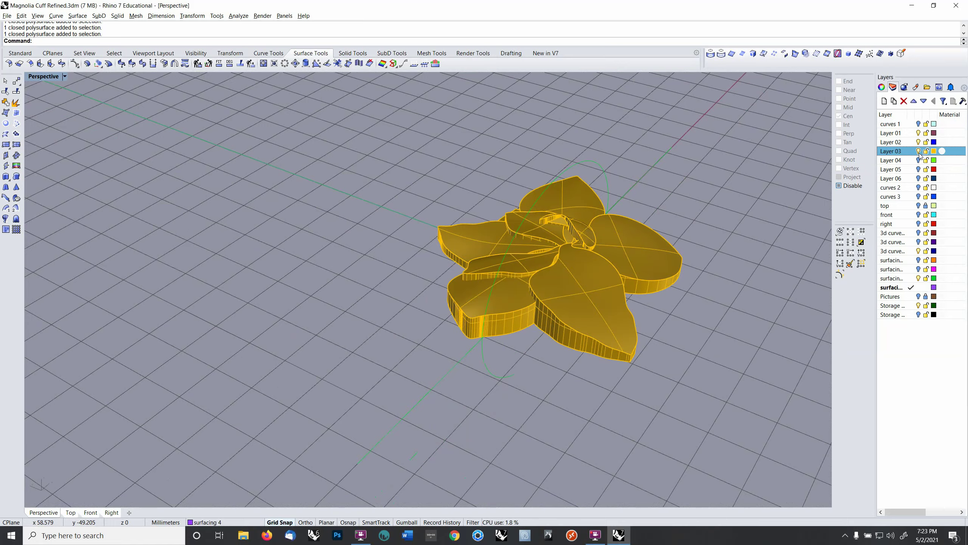
Step: Flow the flat flower's polysurfaces along the open cuff curve, using the straight line through the flower as the base curve
right_click_drag(775, 253, 666, 223)
left_click(626, 283)
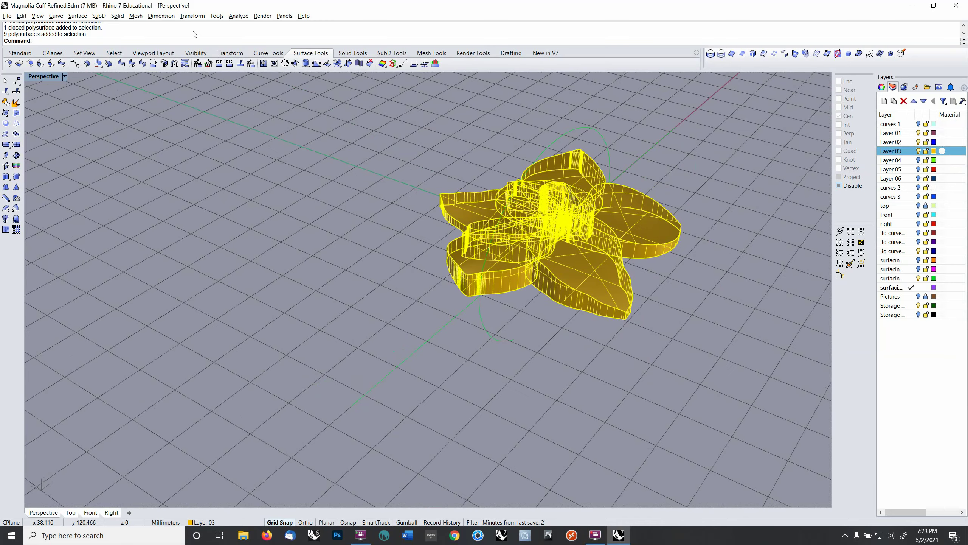
left_click(192, 16)
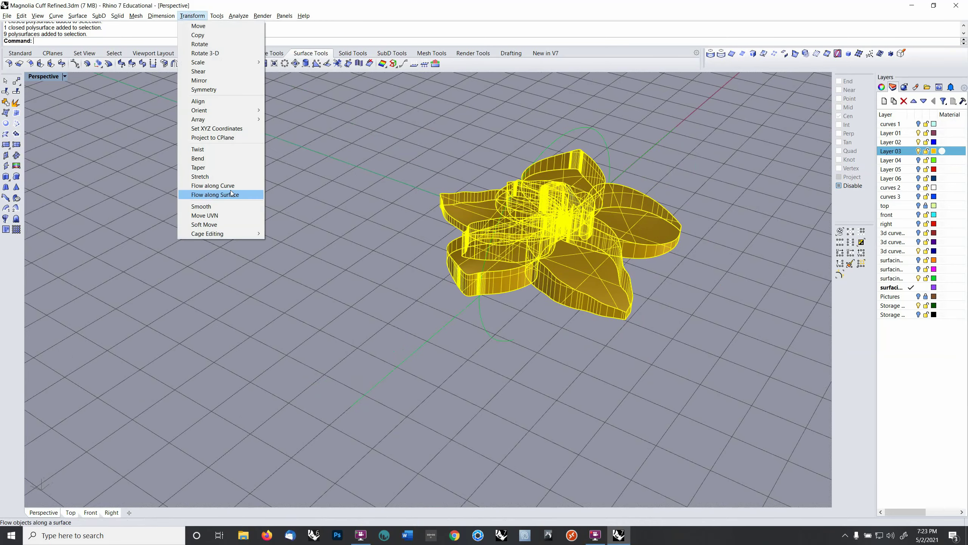
left_click(213, 185)
left_click(379, 386)
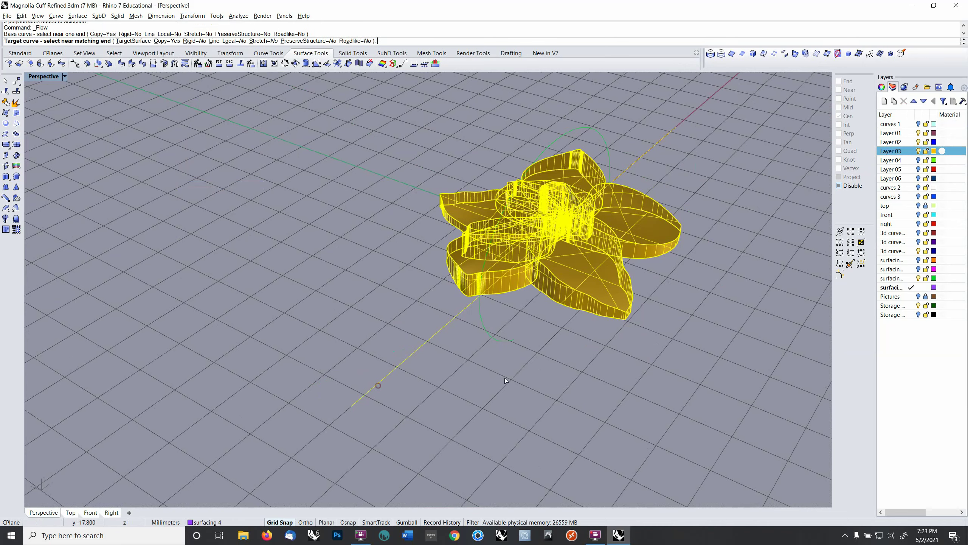
left_click(505, 337)
left_click(505, 342)
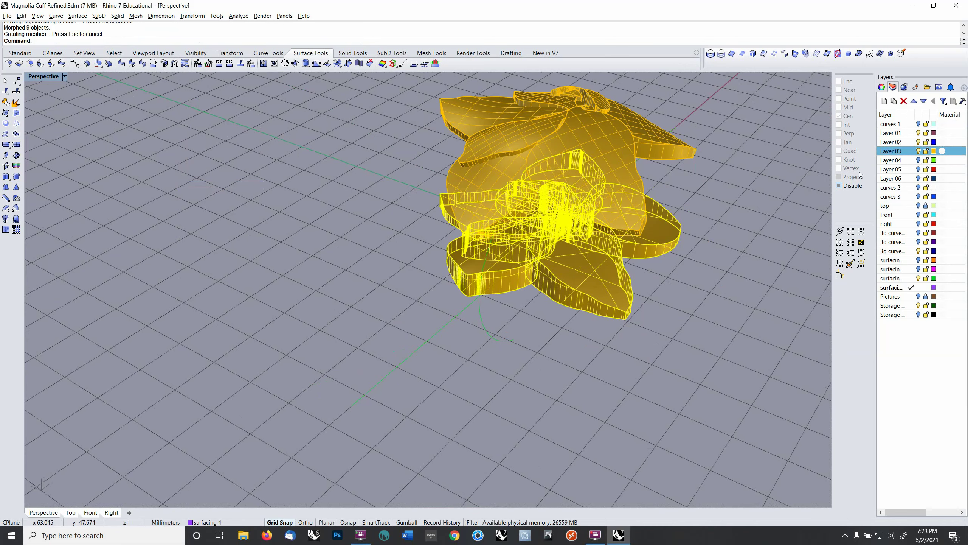
Step: Temporarily show the curves 1 layer to compare the curved flower with the cuff, and undo the flow
left_click(918, 123)
right_click_drag(798, 186, 785, 183)
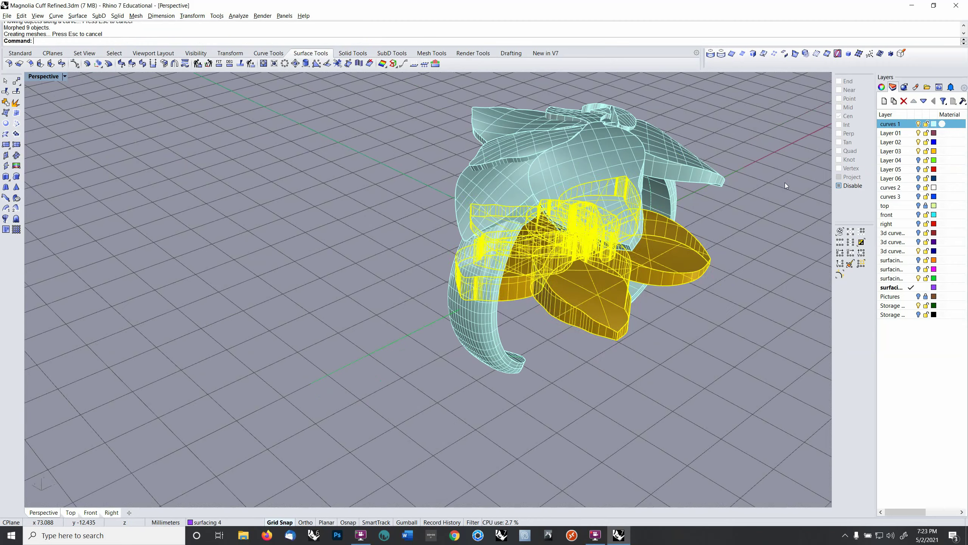
left_click(785, 183)
left_click(677, 156)
left_click(711, 131)
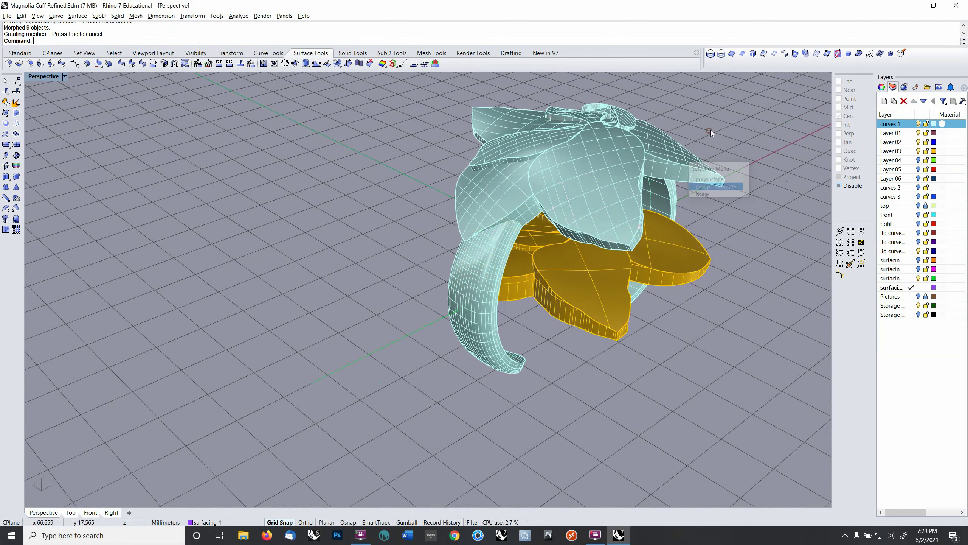
left_click(920, 124)
right_click_drag(759, 241, 664, 335)
key("ctrl+z")
key("ctrl+z")
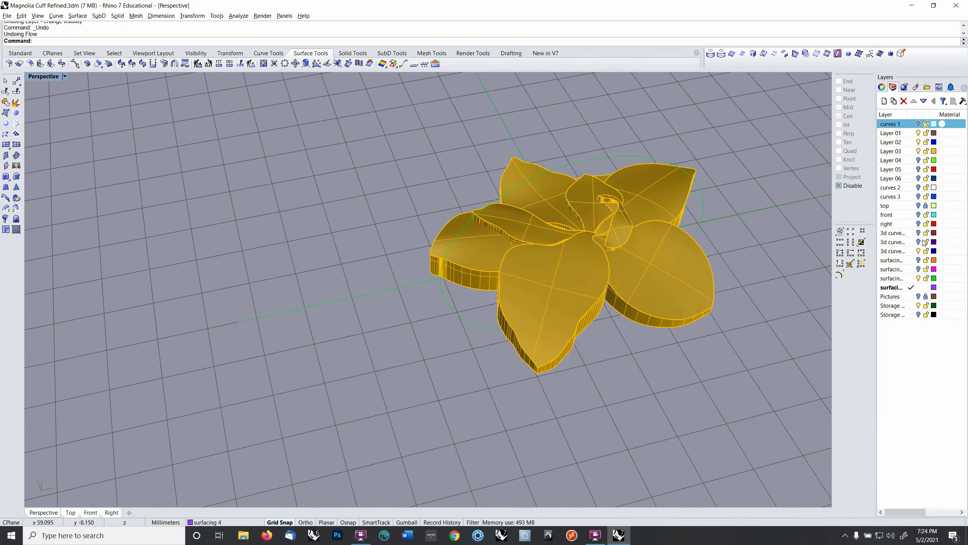
Step: Temporarily show the first 3d curves layer and examine its surfaces against the flat flower's petals
left_click(919, 234)
left_click(920, 233)
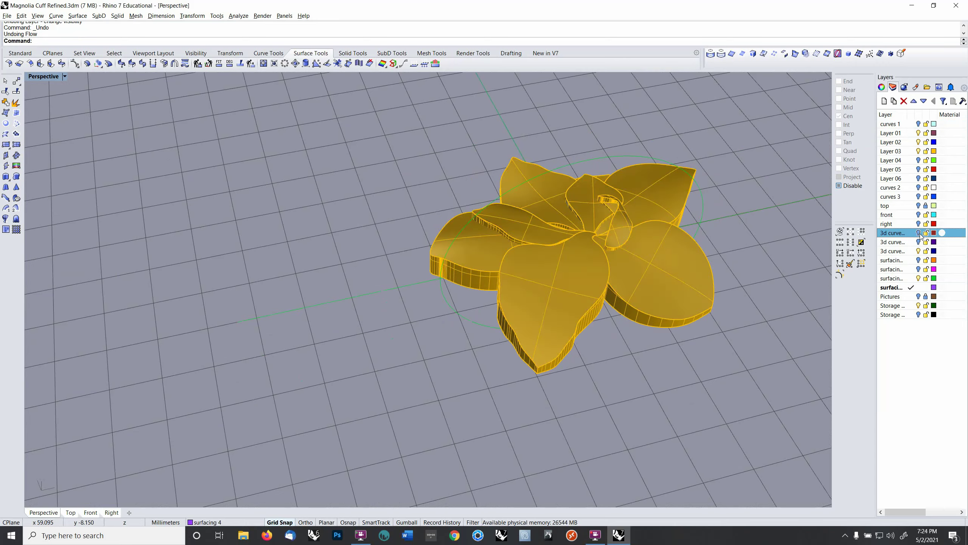
left_click(918, 232)
mouse_move(724, 299)
right_mouse_down()
mouse_move(722, 334)
mouse_move(736, 327)
mouse_move(740, 307)
right_mouse_up()
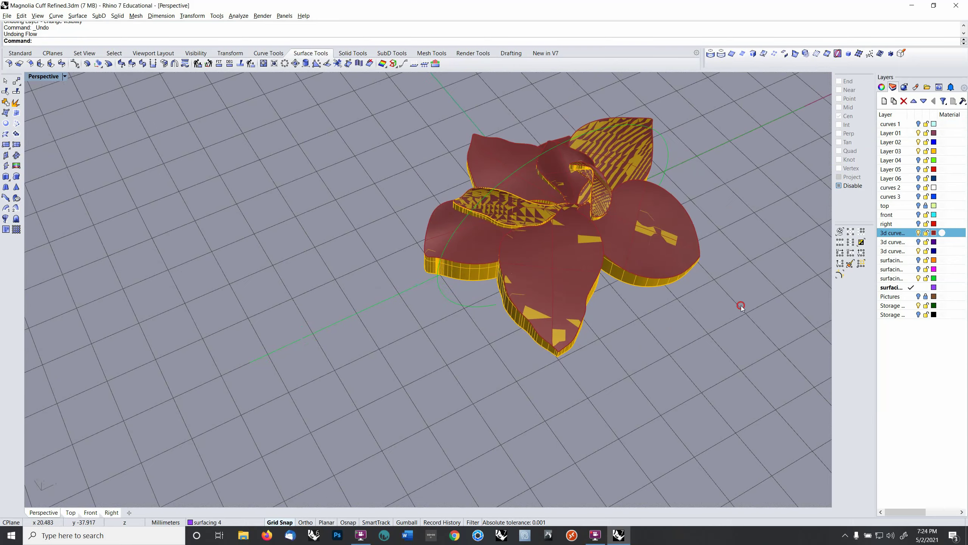
left_click(919, 233)
left_click(918, 233)
right_click_drag(549, 298, 538, 243)
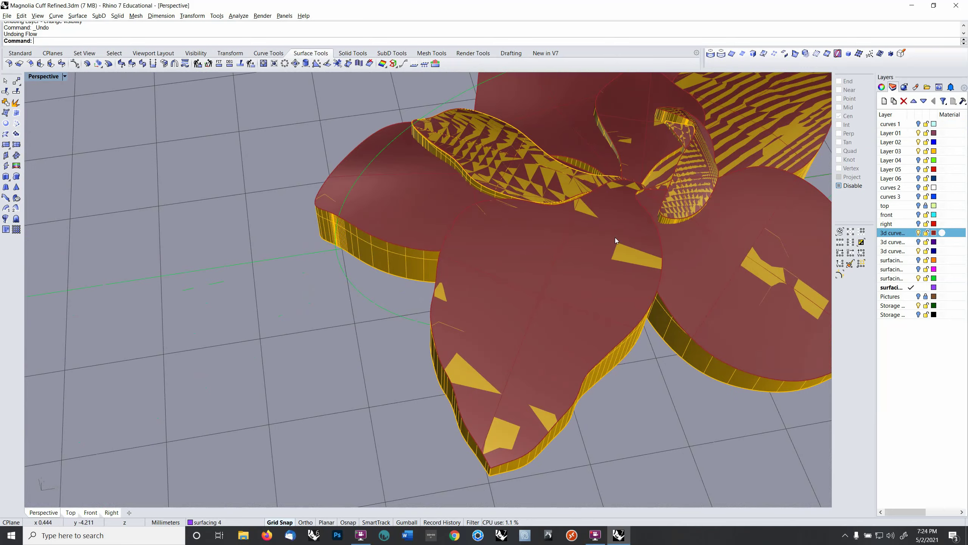
scroll(625, 230, "down", 5)
right_click_drag(621, 249, 556, 245, "shift")
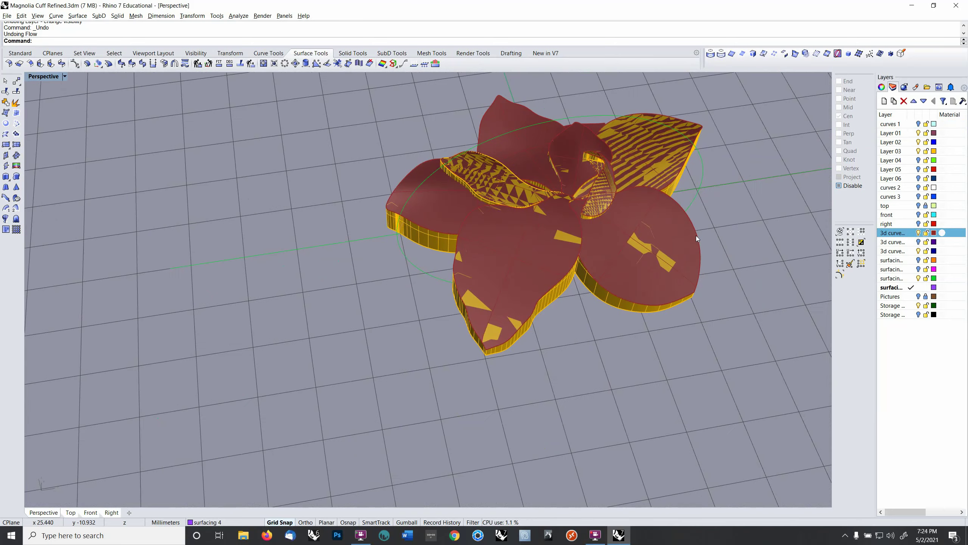
right_click_drag(727, 239, 699, 232)
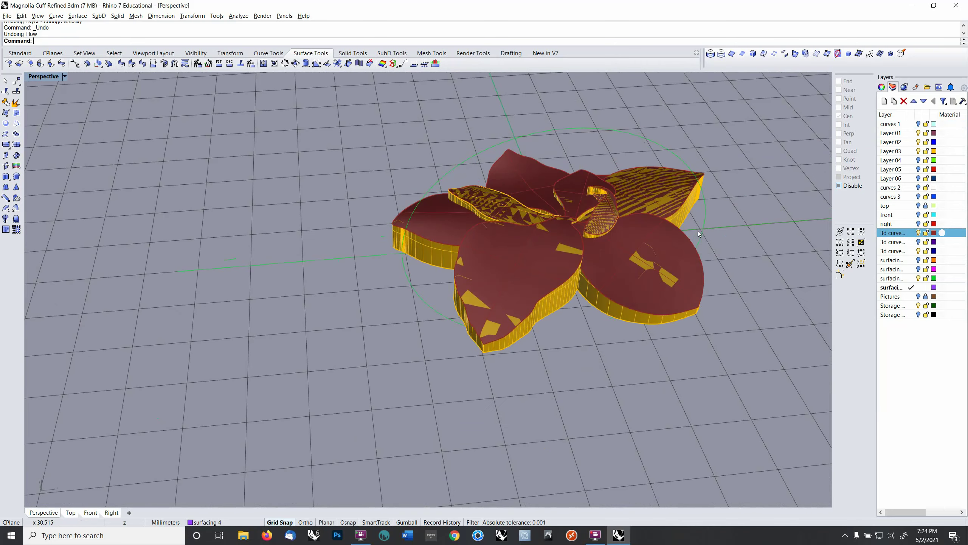
left_click(918, 234)
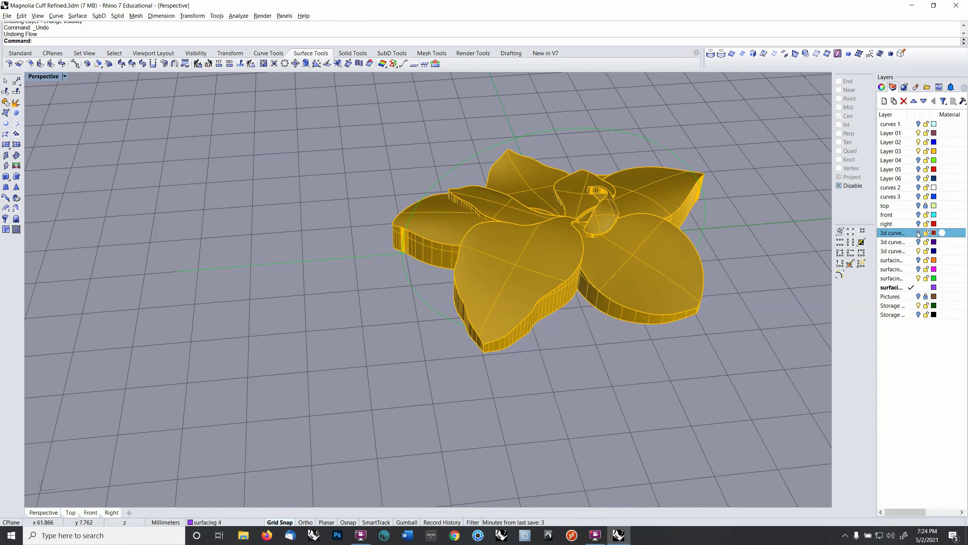
Step: Hide Layer 03 and show the band's profile curves on Layer 04
left_click(919, 151)
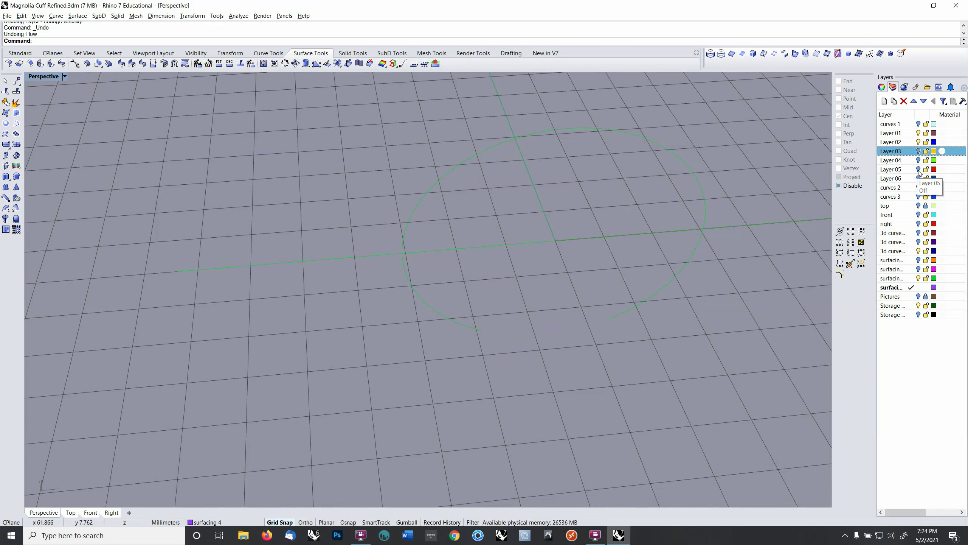
left_click(918, 161)
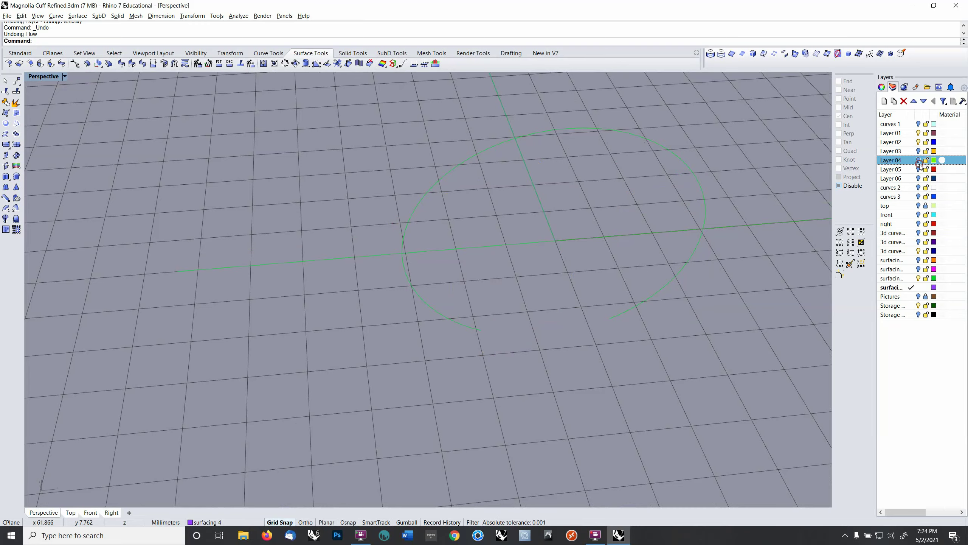
left_click(918, 161)
right_click_drag(593, 298, 588, 254)
scroll(589, 253, "down", 3)
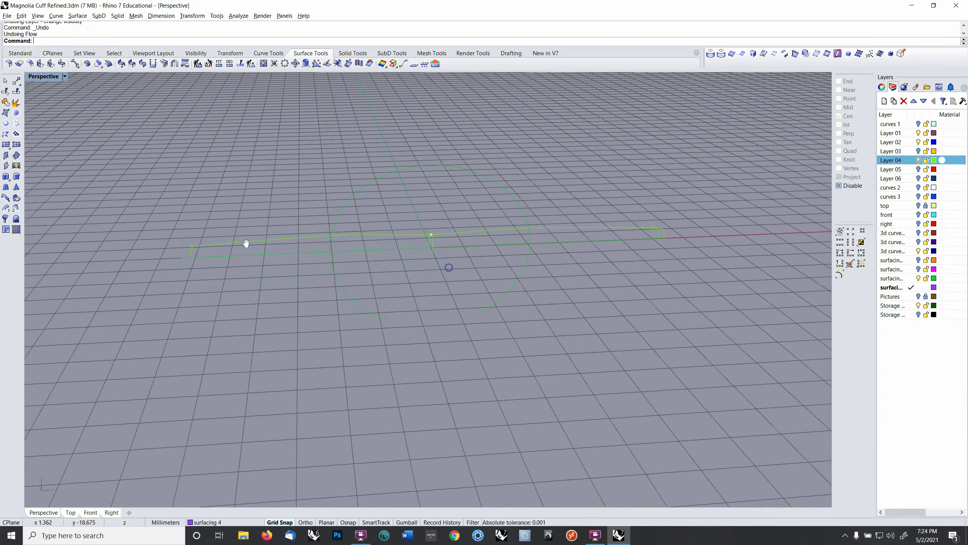
Step: Group the band's profile curves without the straight base line and move them to the Storage Curves layer
left_click_drag(168, 215, 749, 292)
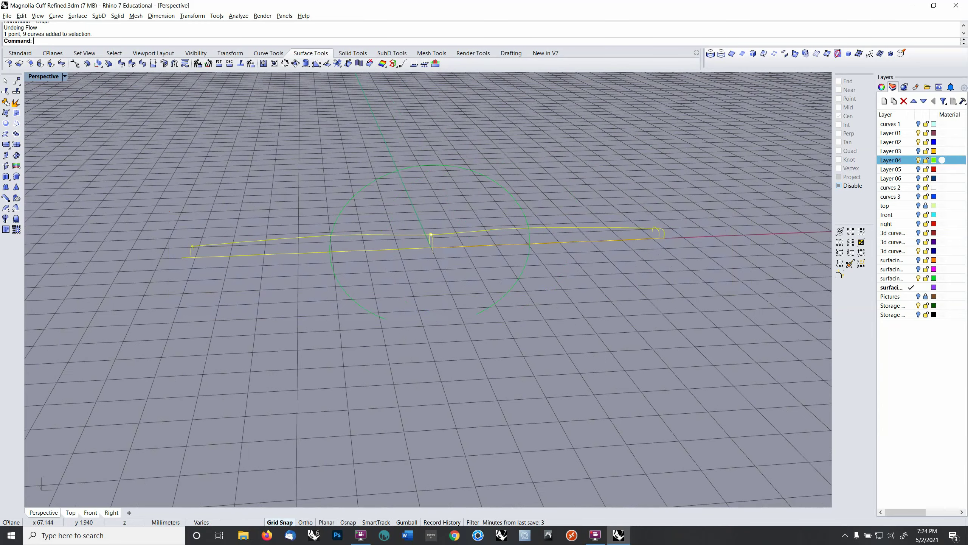
left_click(641, 239, "ctrl")
key("ctrl+g")
key("F4")
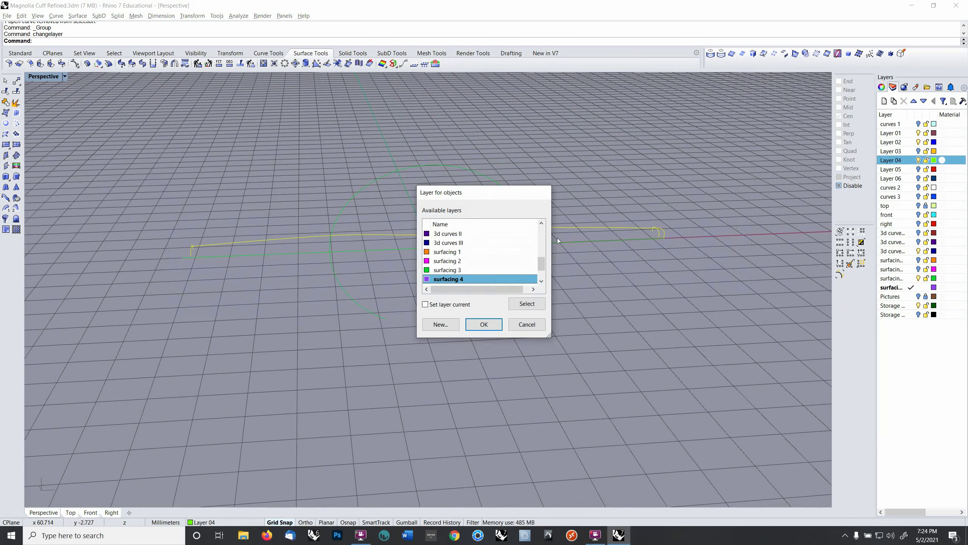
scroll(557, 238, "down", 4)
scroll(495, 267, "down", 1)
left_click(480, 271)
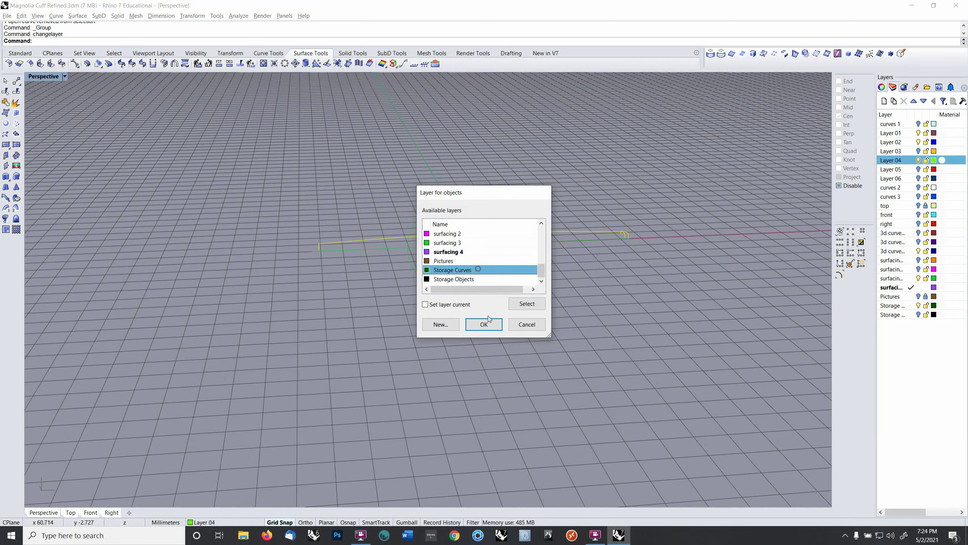
left_click(484, 323)
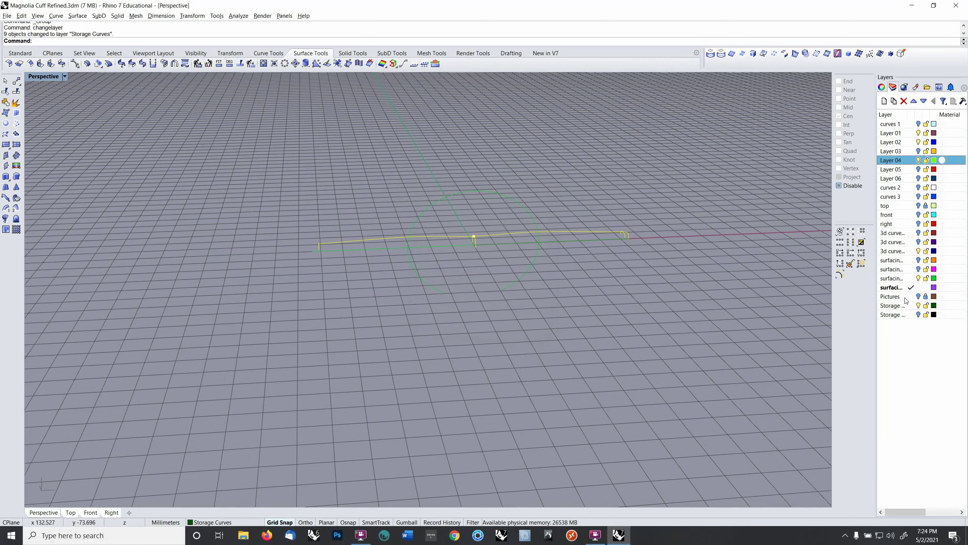
Step: Hide the Storage Curves layer and show Layer 05 with the flat solid band
left_click(918, 305)
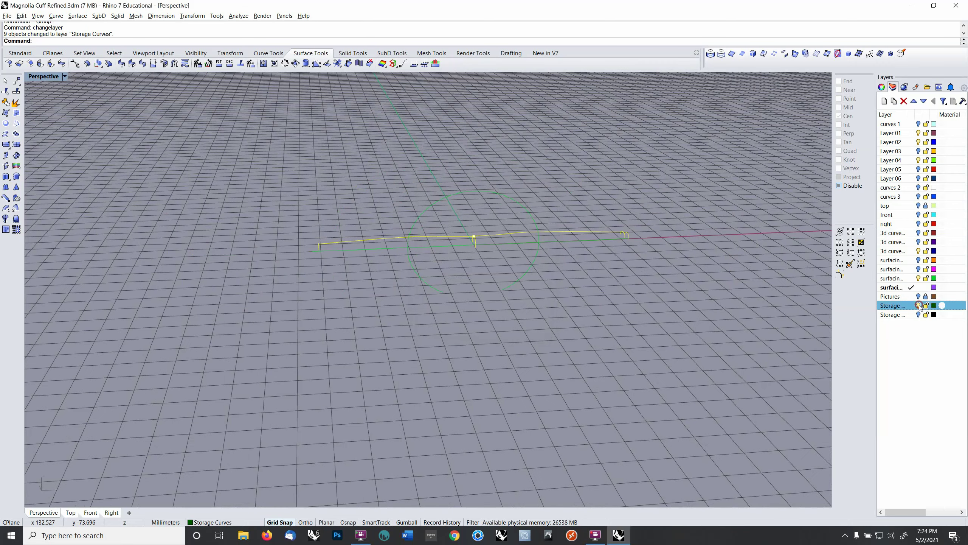
left_click(928, 214)
right_click(931, 212)
left_click(762, 257)
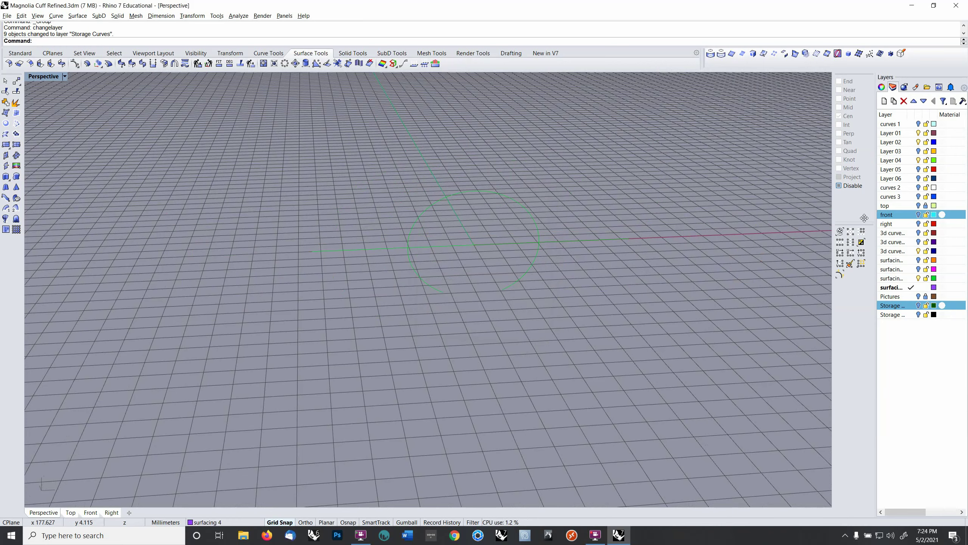
left_click(918, 169)
right_click_drag(591, 219, 741, 237)
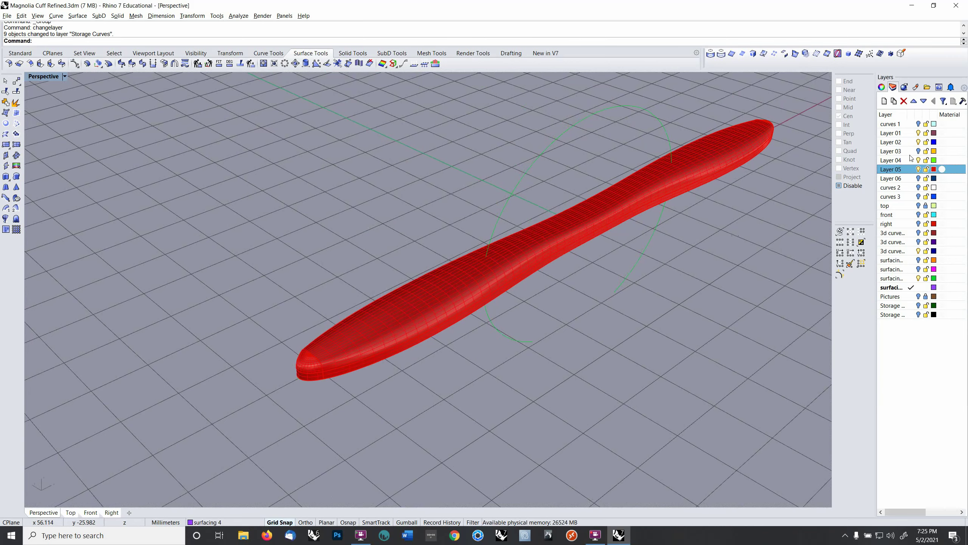
Step: Move the flat solid band from Layer 05 to Layer 03 with the flower
left_click(646, 196)
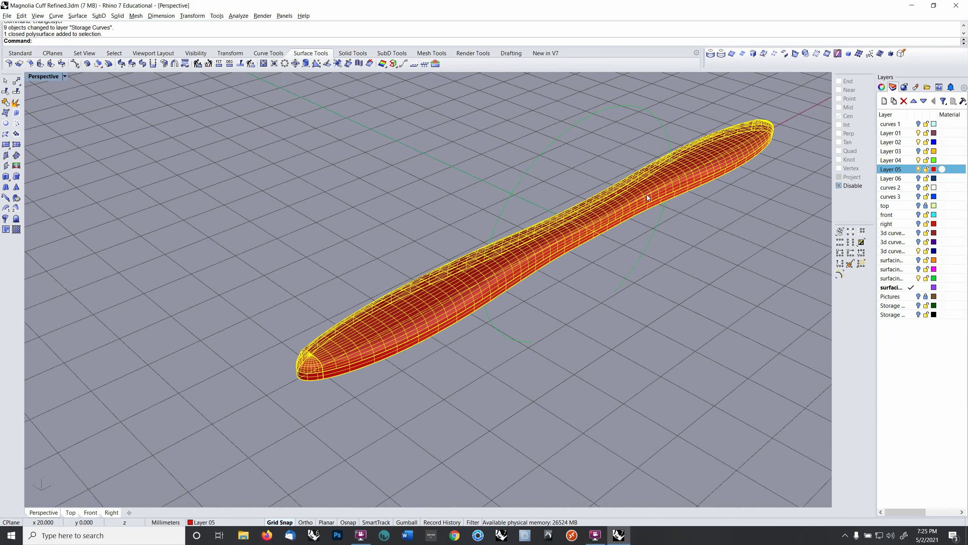
key("ctrl+f")
key("Escape")
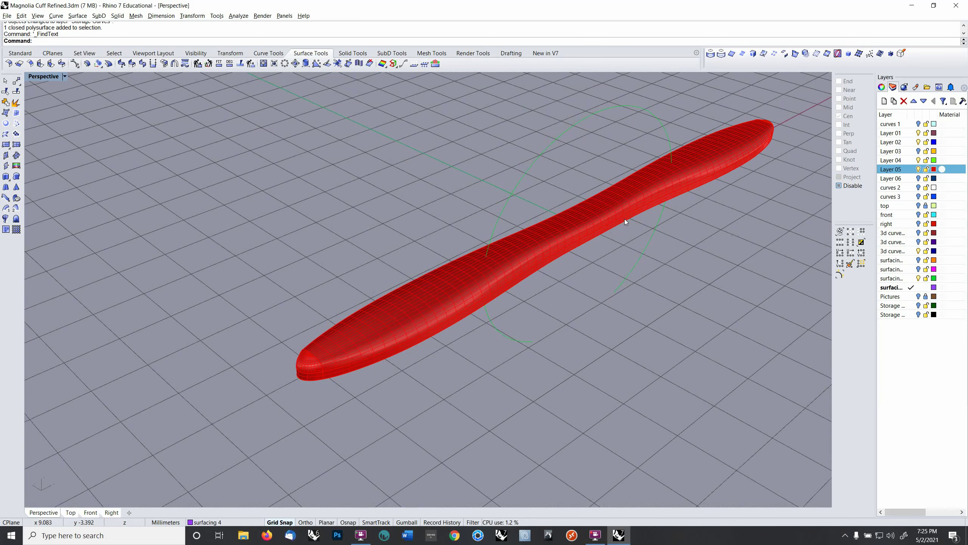
left_click(598, 234)
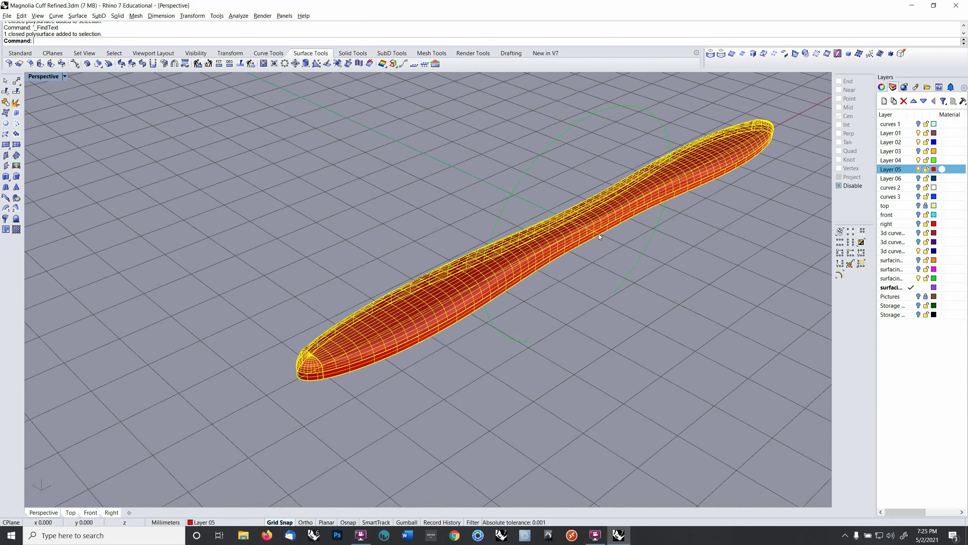
type("changelayer")
key("Return")
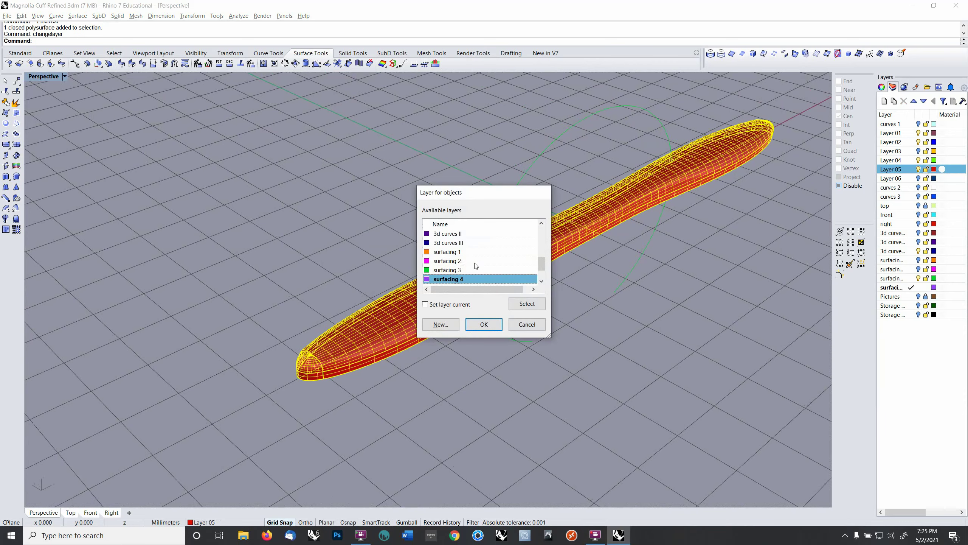
left_click(461, 252)
left_click(478, 325)
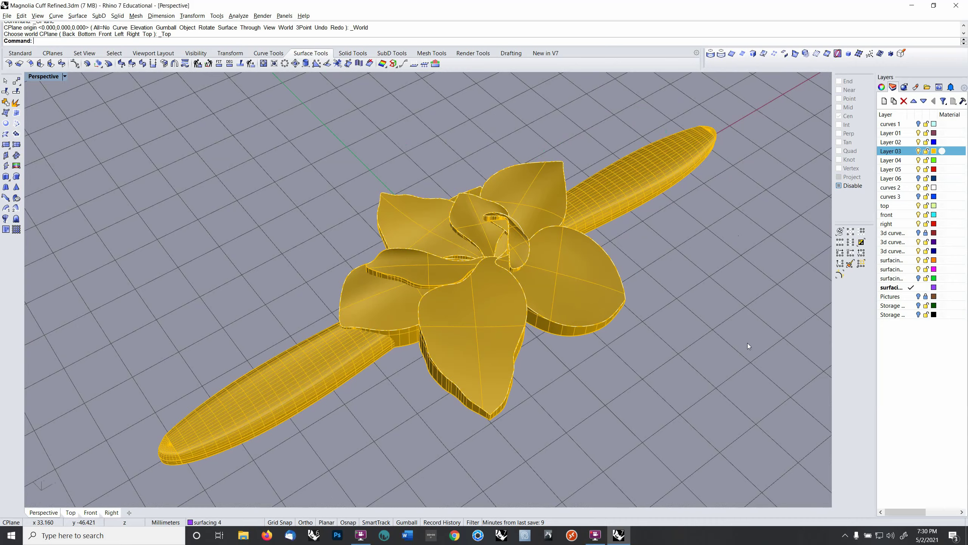
right_click_drag(688, 358, 682, 315)
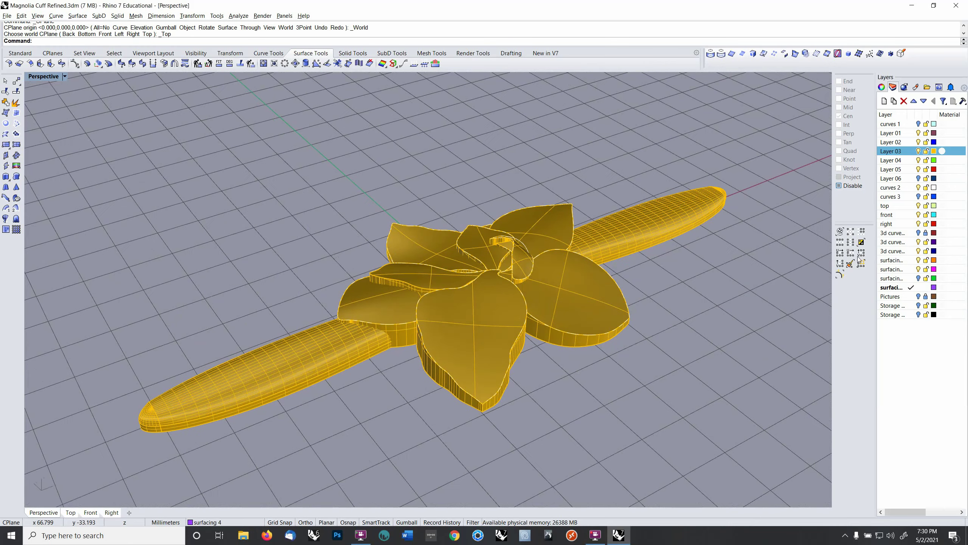
Step: Hide Layer 03, and show and unlock the dark red 3d curves layer that holds the petal surfaces
left_click(582, 306)
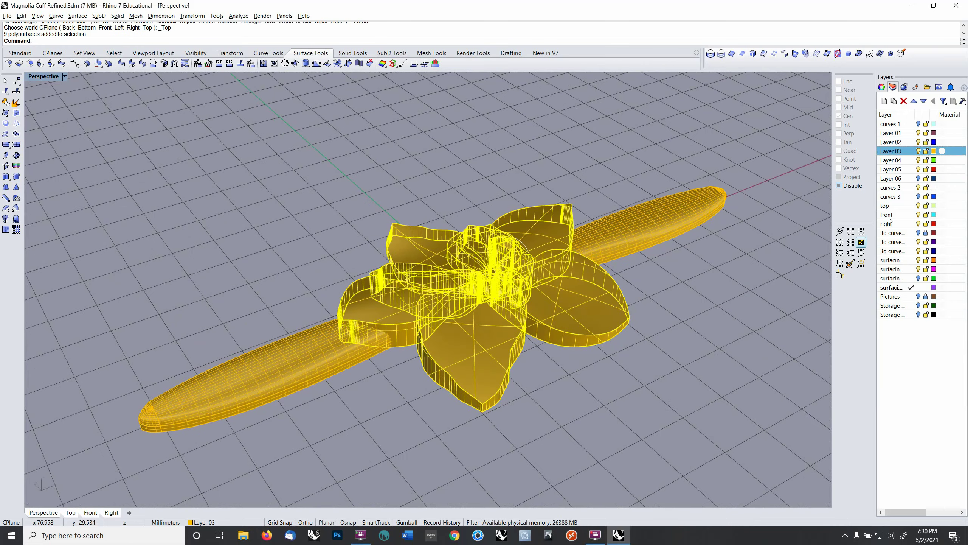
left_click(918, 151)
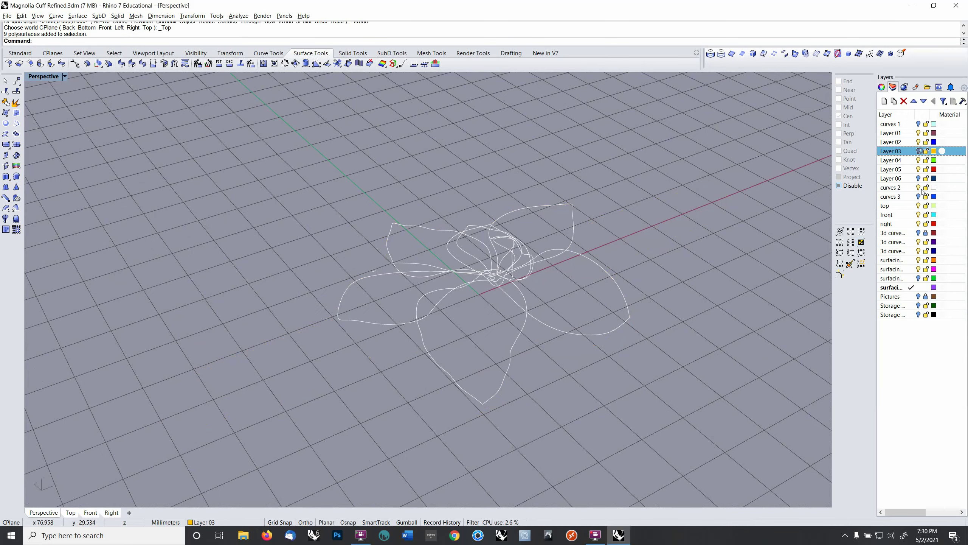
left_click(919, 232)
right_click_drag(463, 264, 500, 289)
scroll(421, 298, "up", 3)
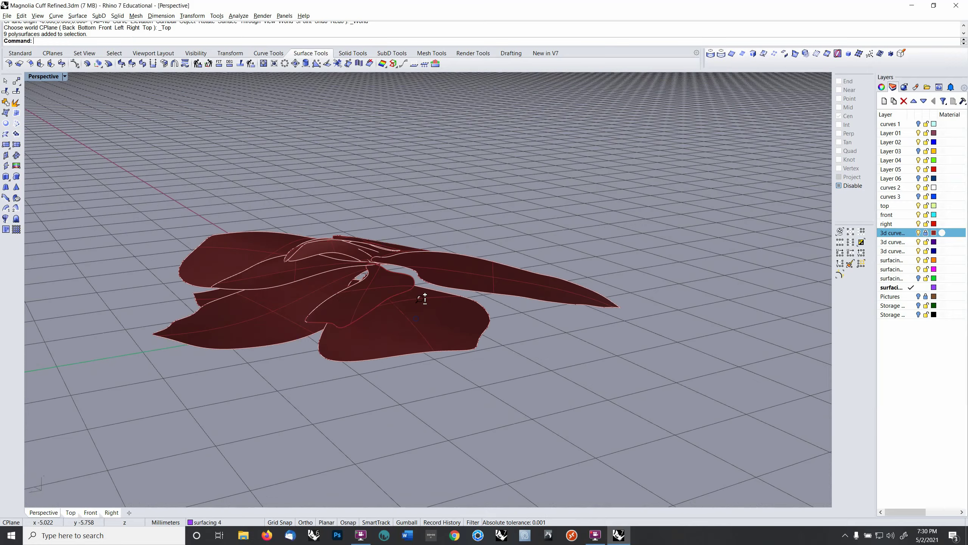
scroll(421, 299, "up", 5)
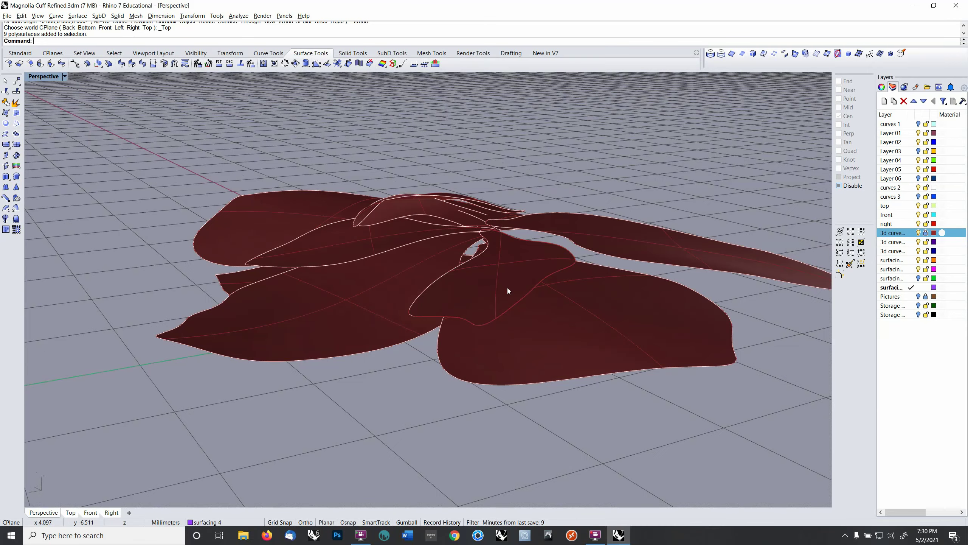
left_click(926, 232)
Step: Turn on the control points of the small overlapping petal surface
left_click(513, 270)
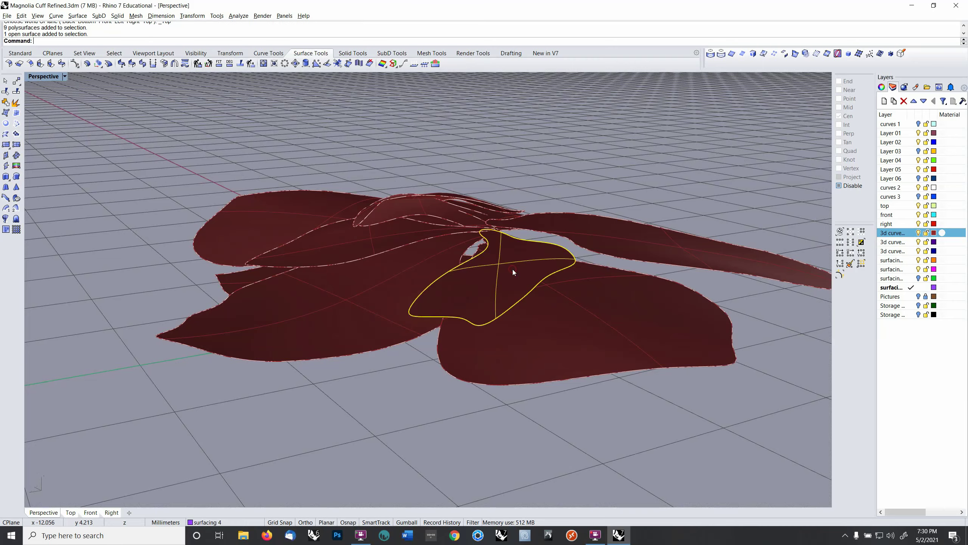
right_click_drag(513, 269, 469, 262)
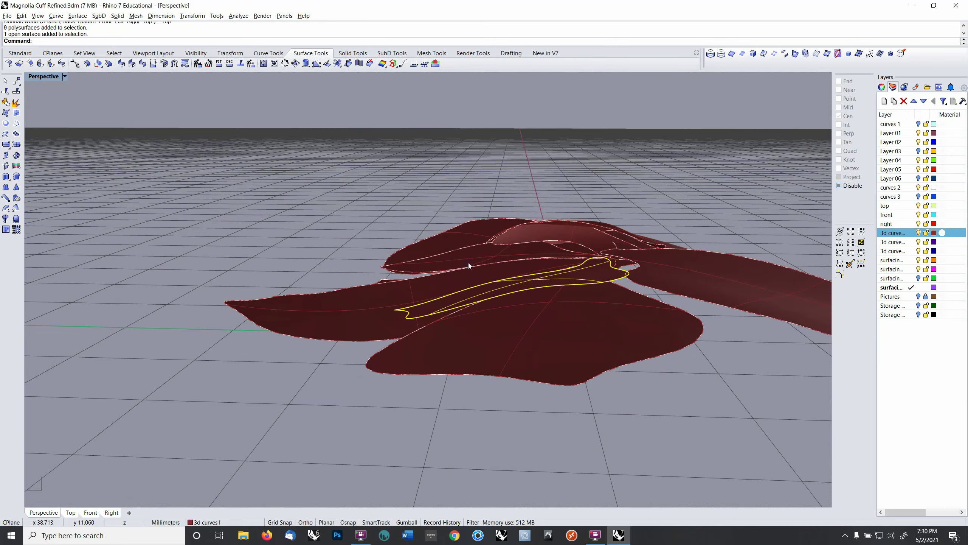
key("F10")
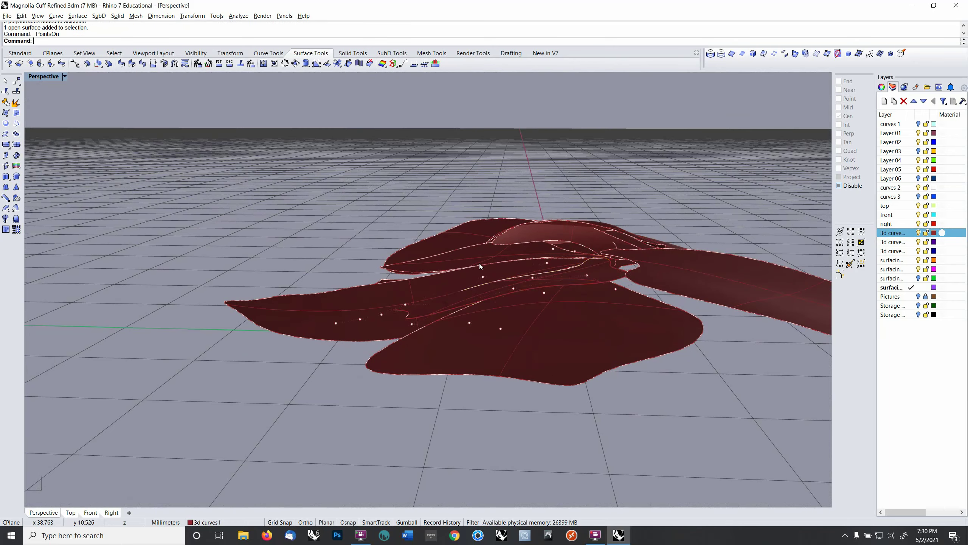
right_click_drag(479, 263, 347, 289)
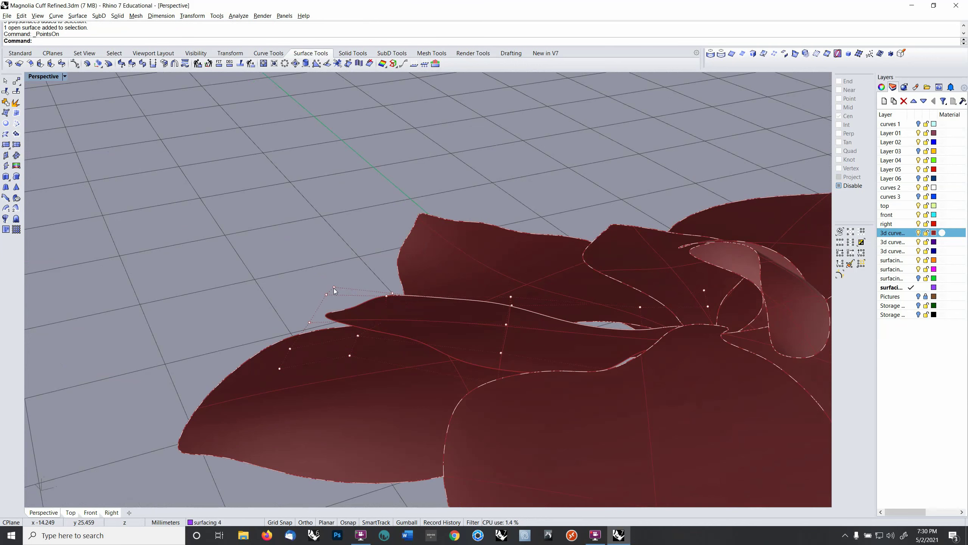
Step: Select the two outermost U rows of control points at the small petal's tip and set the construction plane to World Front
left_click(334, 288)
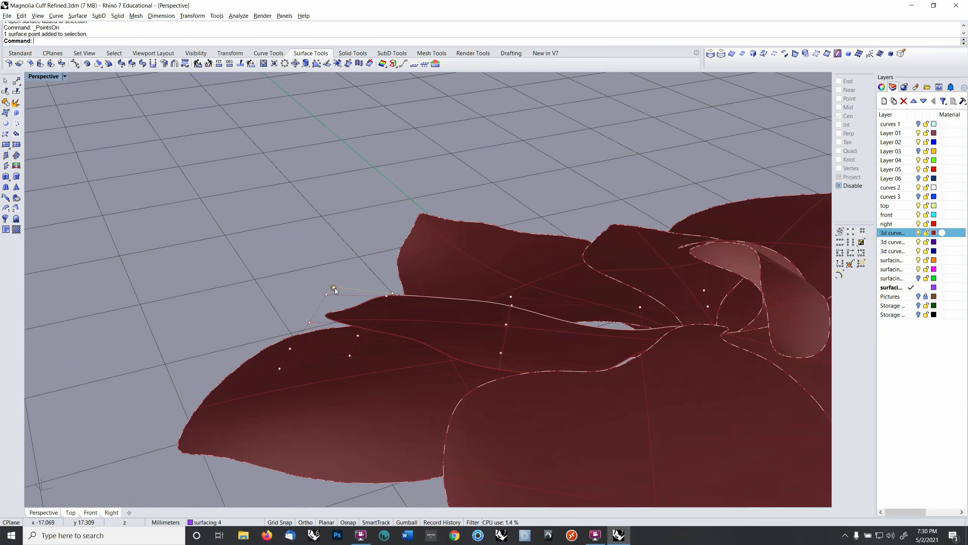
left_click(840, 243)
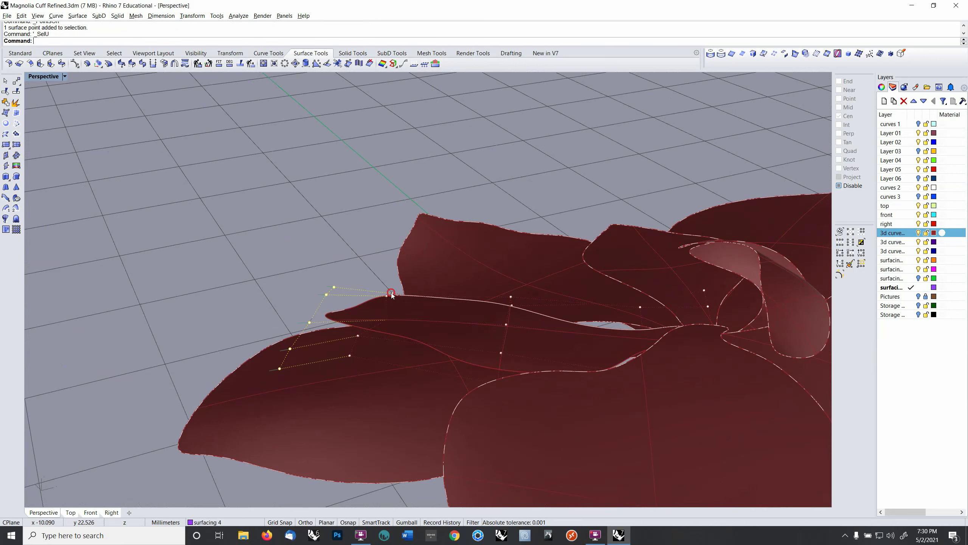
left_click(392, 293)
left_click(840, 243)
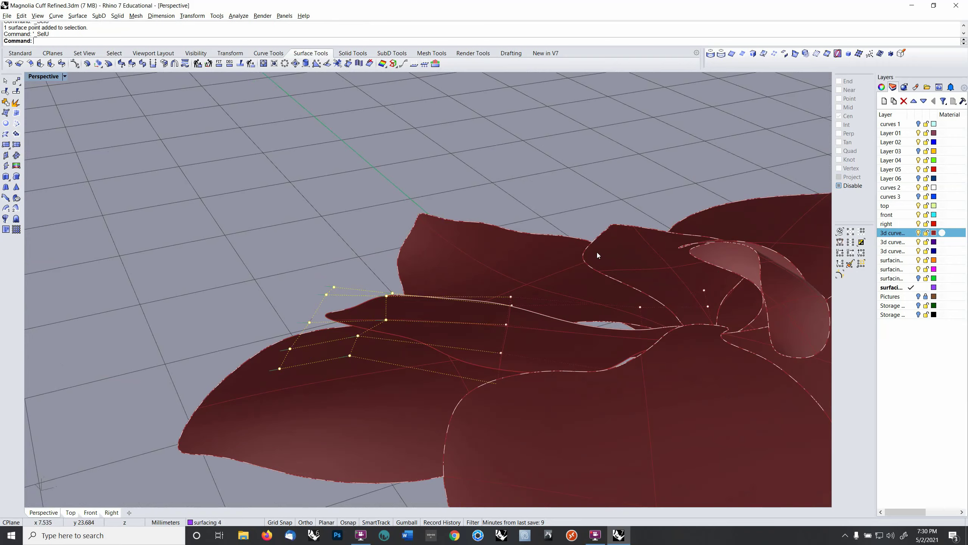
right_click_drag(596, 252, 468, 198)
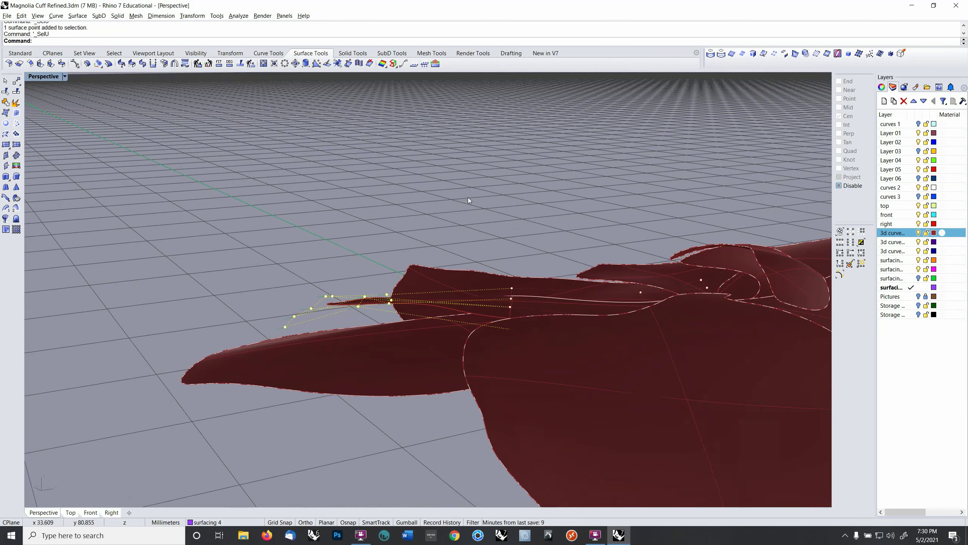
key("F4")
Step: Try to raise the two selected control point rows at the small petal's tip
type("m")
key("Return")
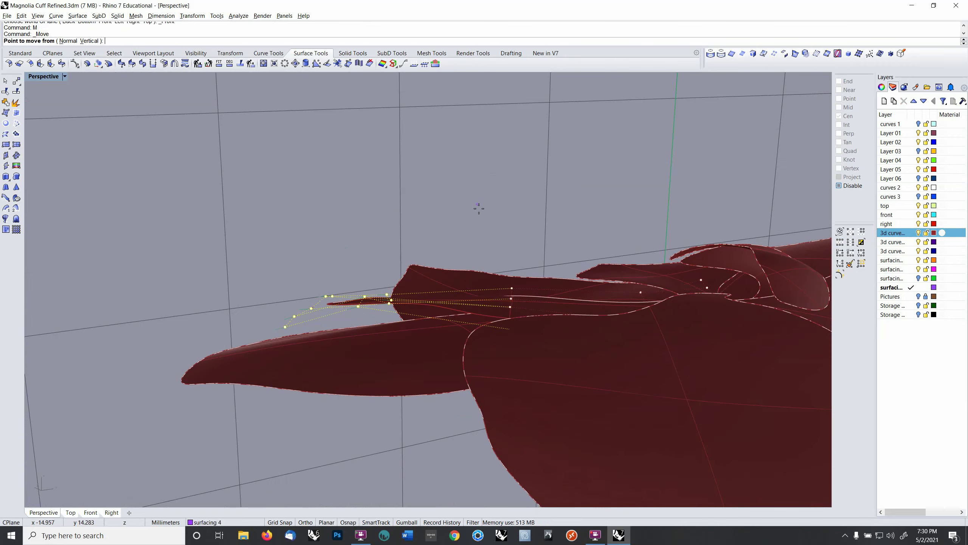
left_click(480, 209)
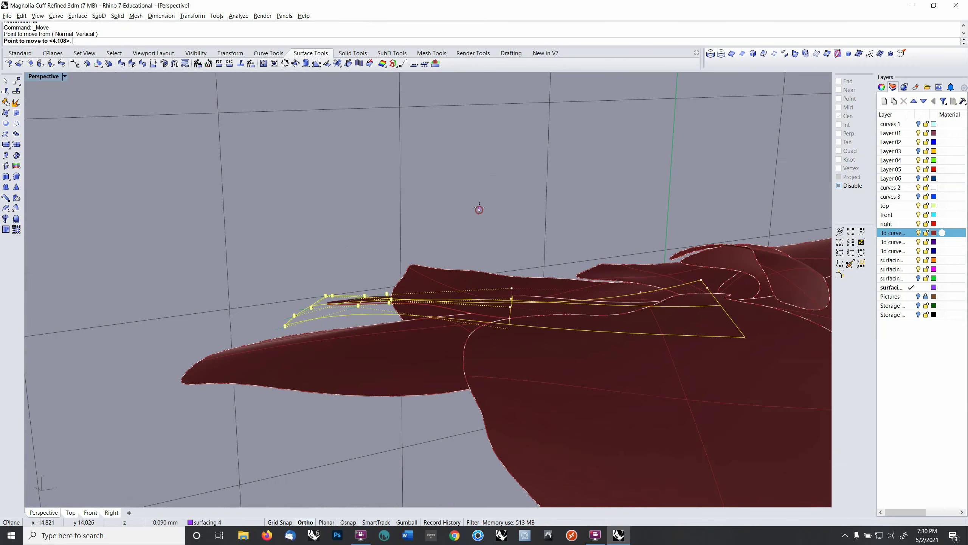
left_click(481, 186)
right_click_drag(480, 188, 451, 203)
key("ctrl+z")
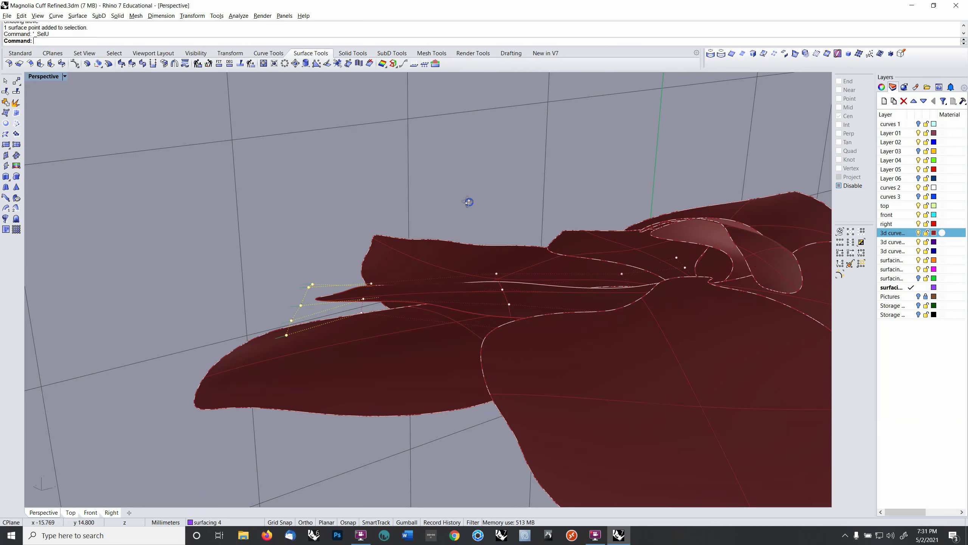
Step: Move only the outermost row of control points at the small petal's tip straight up by about 3.3 mm
right_click_drag(469, 201, 451, 198)
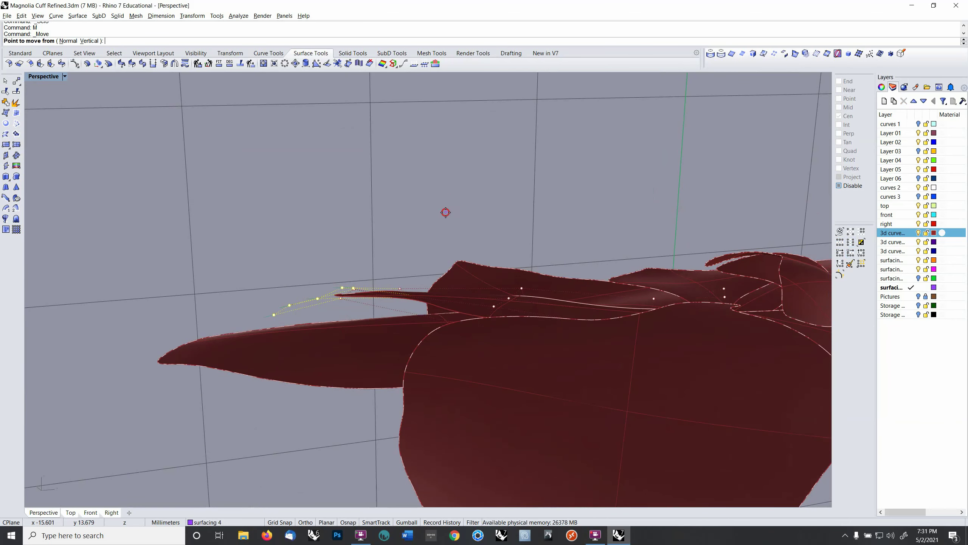
left_click(446, 212)
left_click(458, 155)
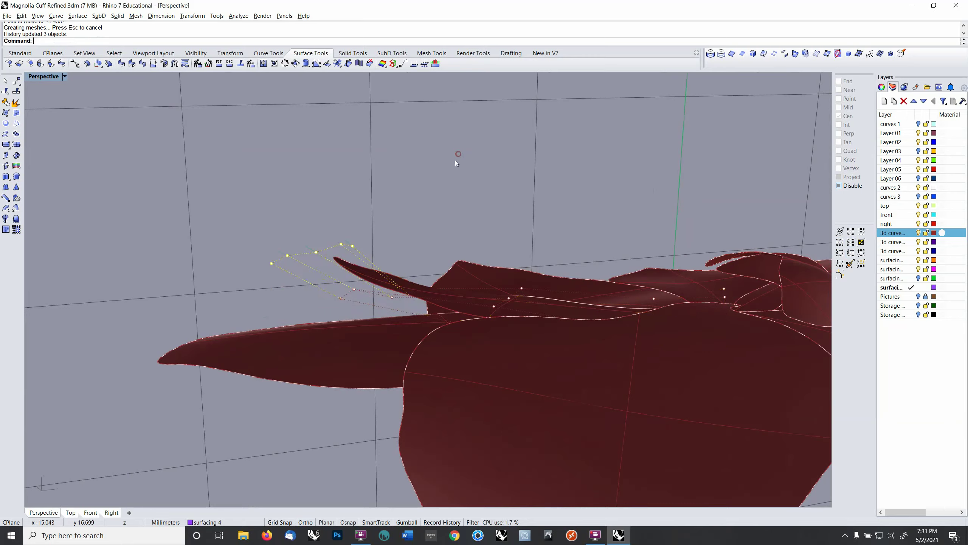
Step: Select the three outermost U rows of the small petal's control points and raise them by about 0.2 mm
right_click_drag(456, 160, 503, 189)
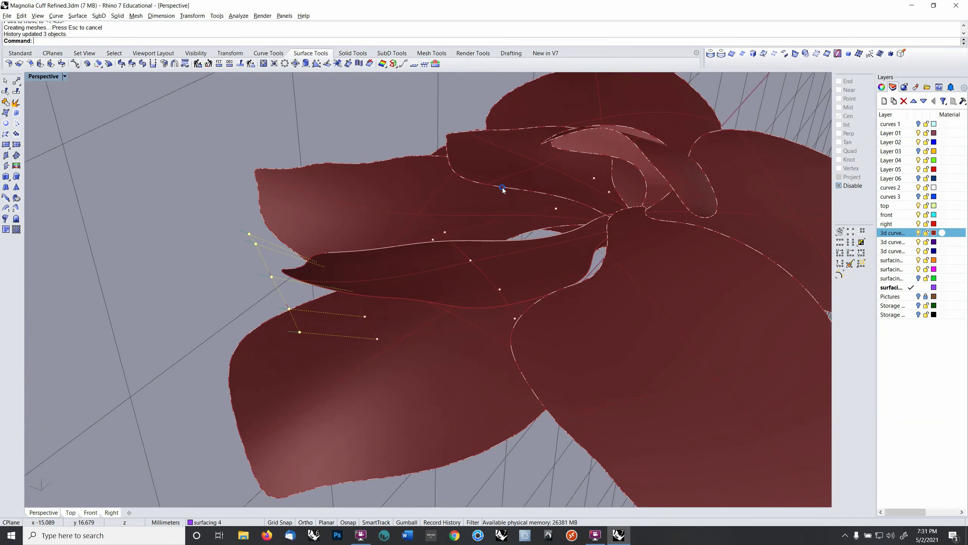
left_click(500, 288)
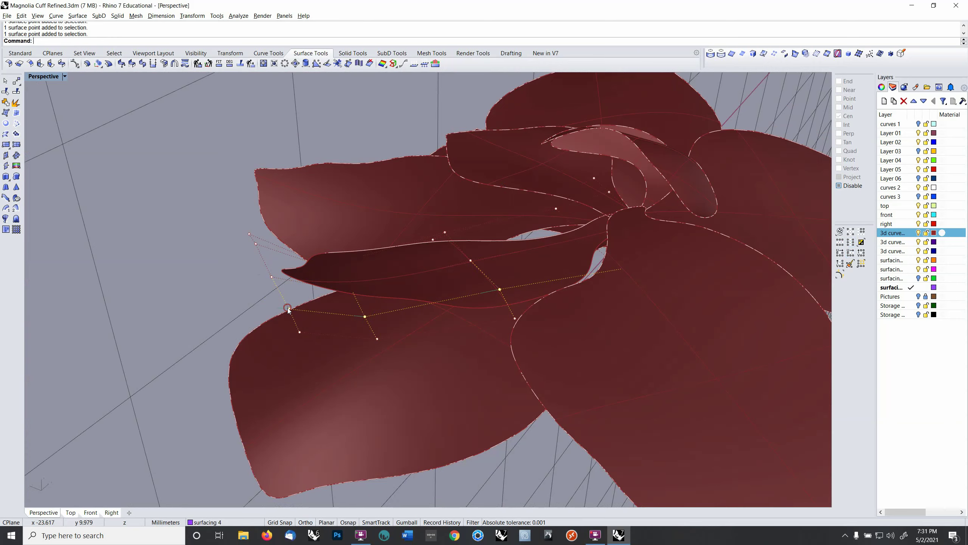
left_click(841, 243)
right_click_drag(625, 227, 601, 207)
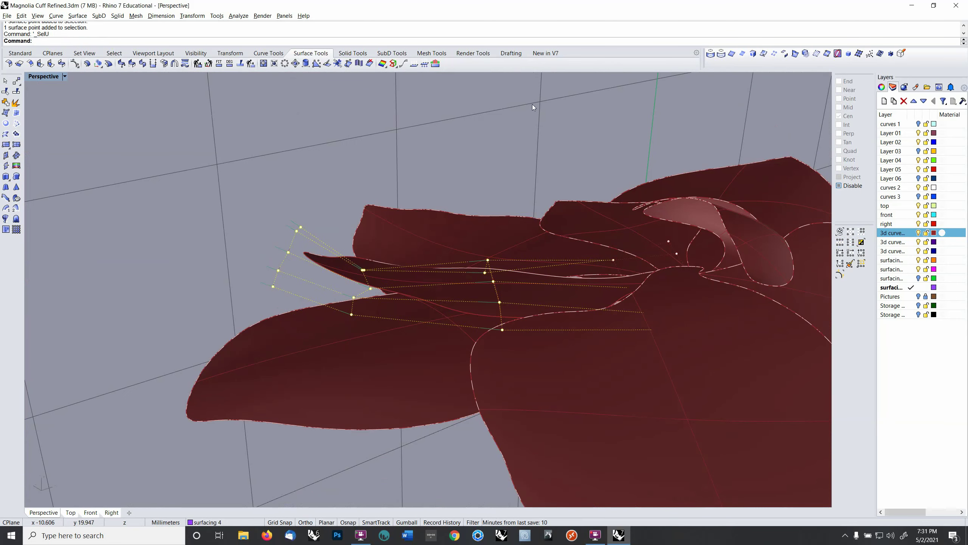
left_click(502, 181)
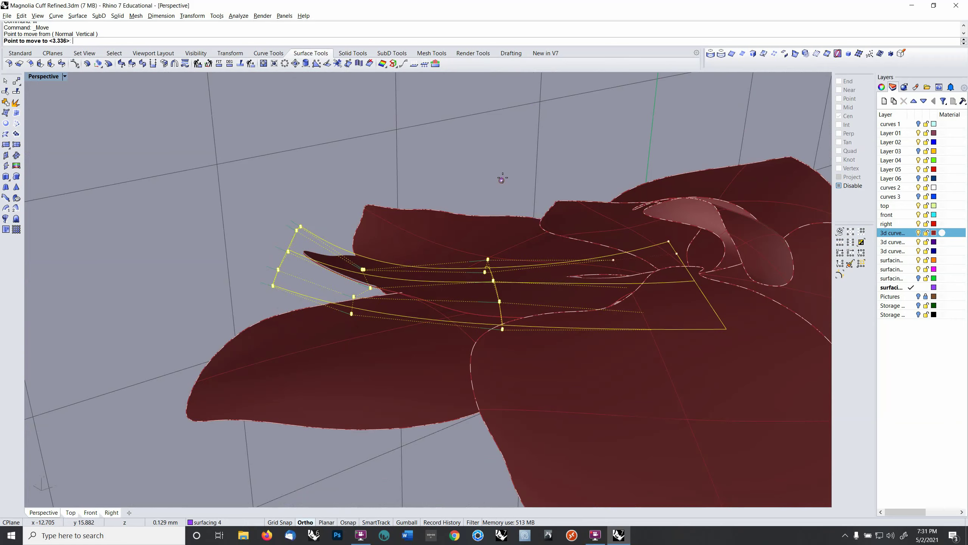
left_click(504, 176)
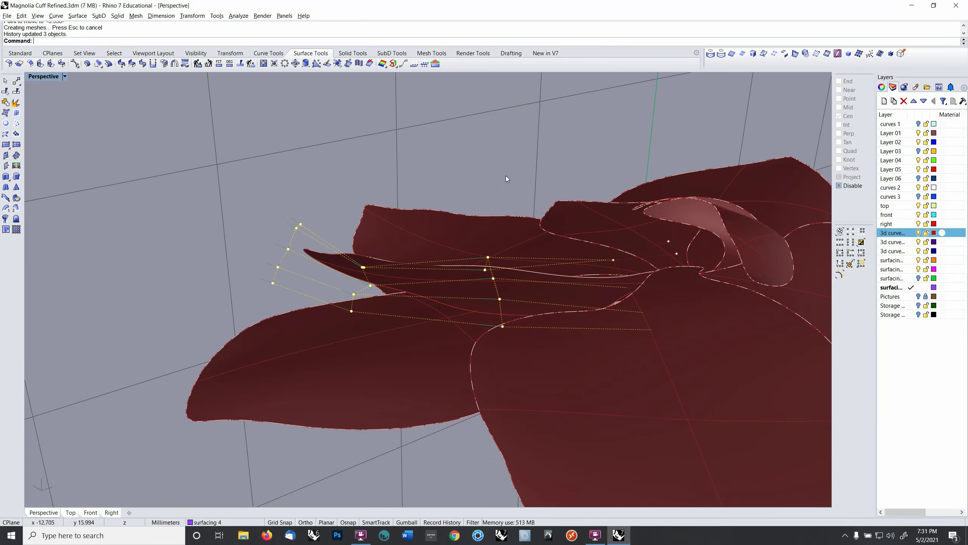
right_click_drag(526, 127, 583, 115)
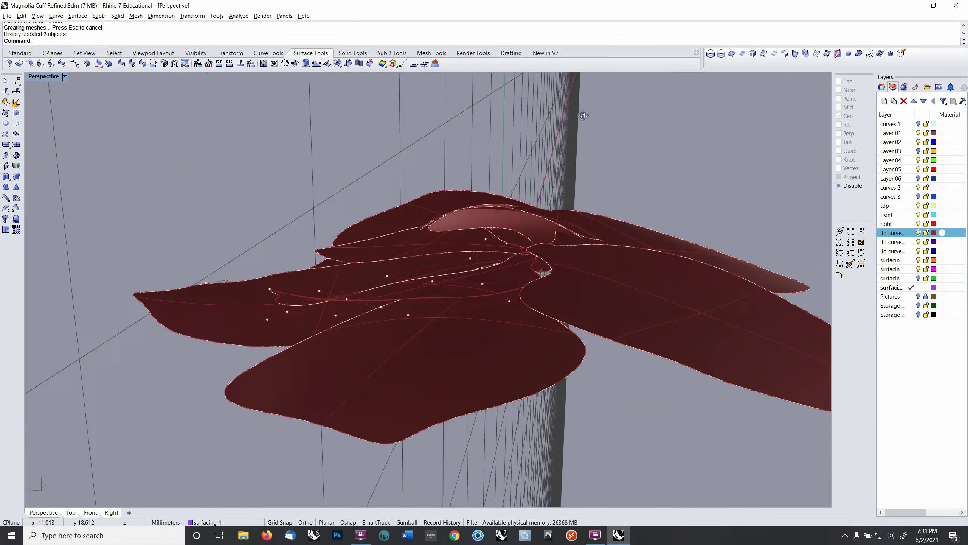
Step: Turn on the control points of the long neighbouring petal surface
right_click_drag(576, 149, 473, 268)
left_click(559, 206)
scroll(563, 239, "up", 2)
key("F10")
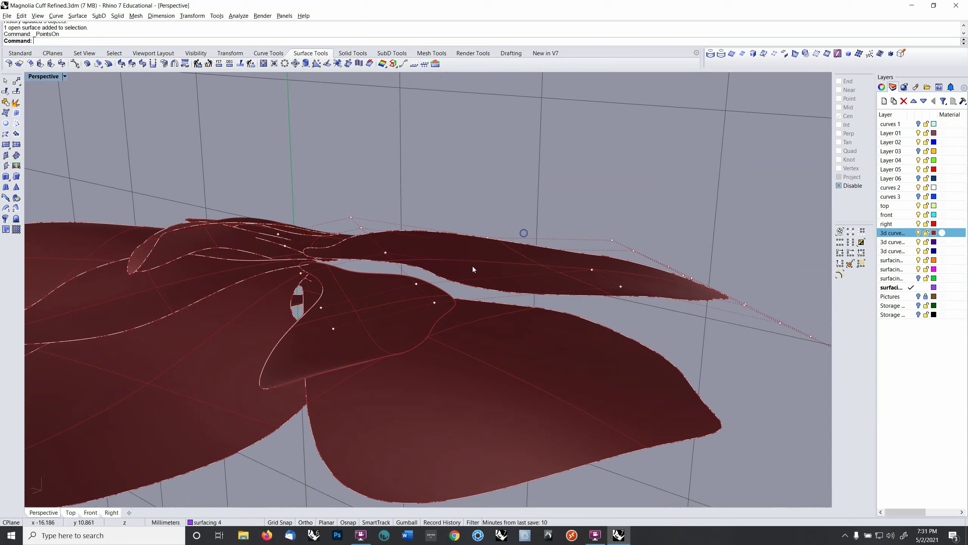
Step: Raise the long petal's second U row of control points from the flower centre by about 0.5 mm, and turn its points off
left_click(435, 303)
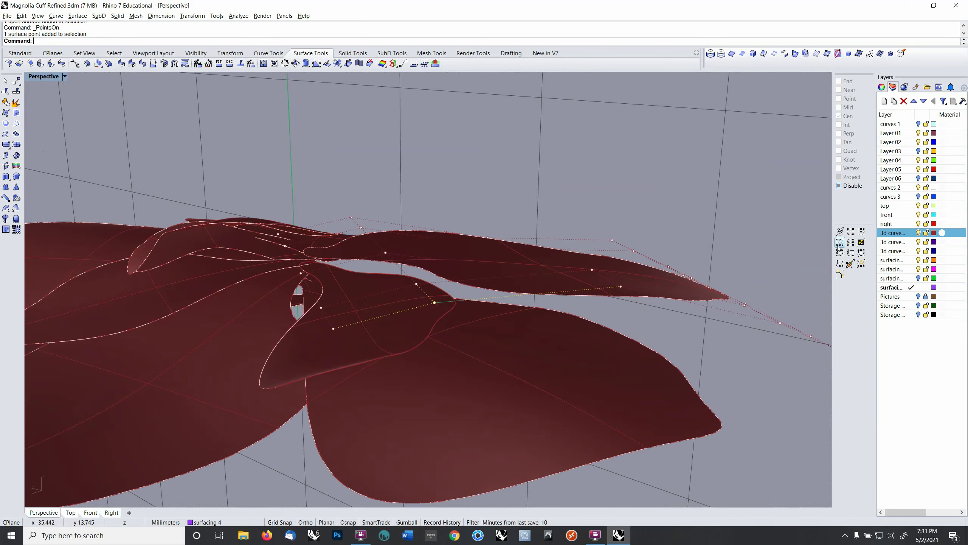
right_click_drag(612, 242, 490, 240)
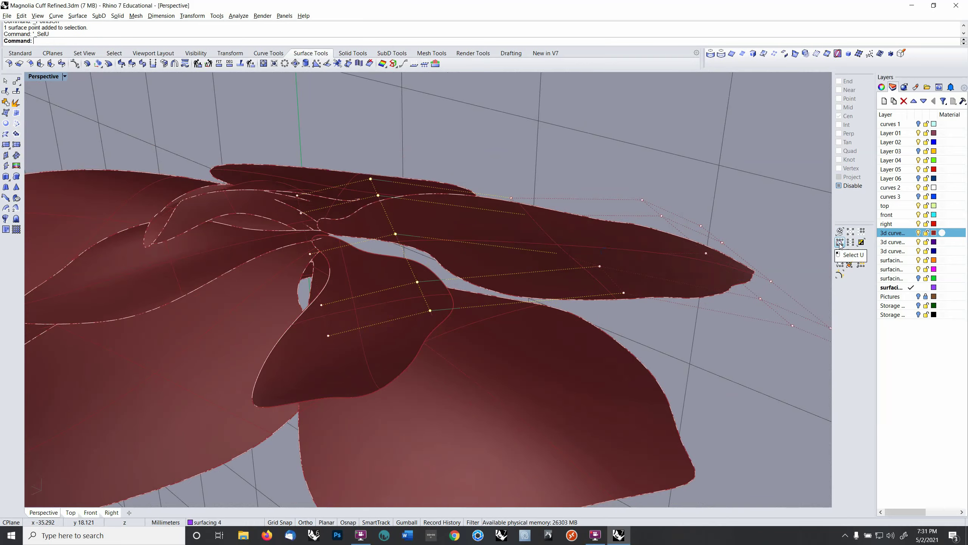
right_click_drag(568, 259, 572, 226)
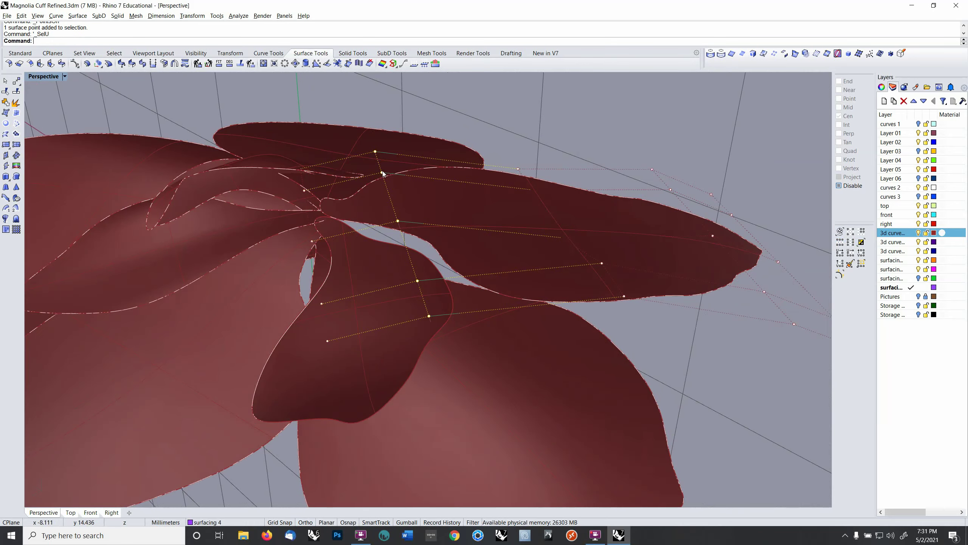
left_click(376, 153, "ctrl")
right_click_drag(630, 216, 514, 195)
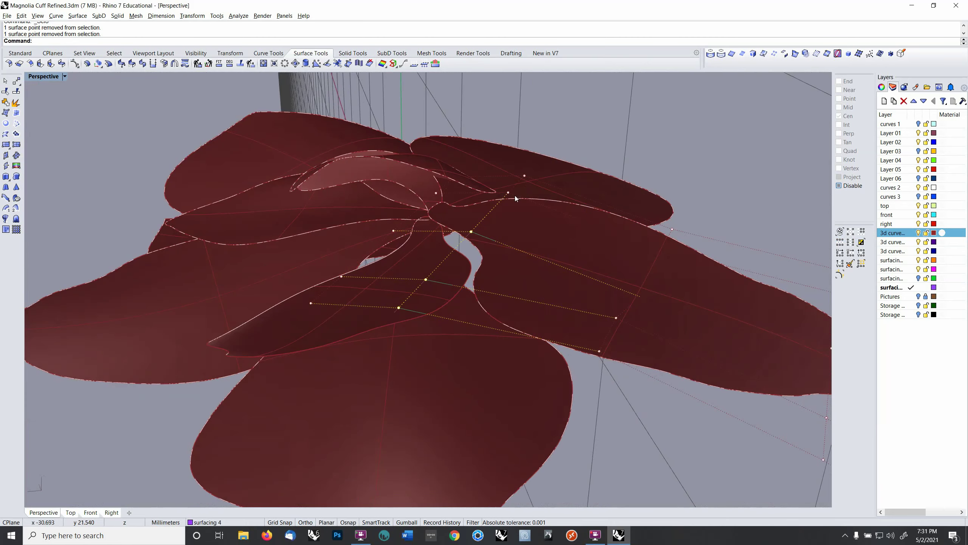
left_click(524, 175, "shift")
right_click_drag(620, 160, 682, 145)
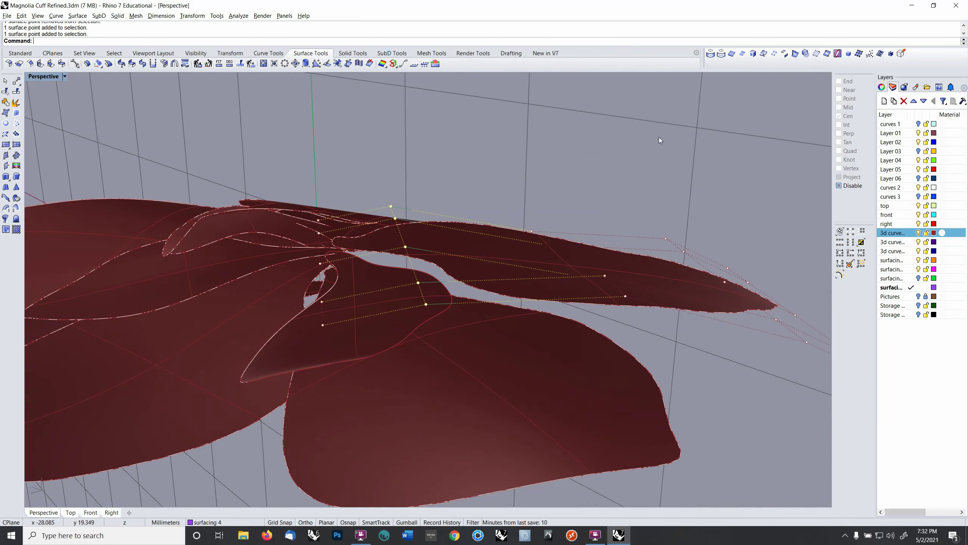
left_click(633, 188)
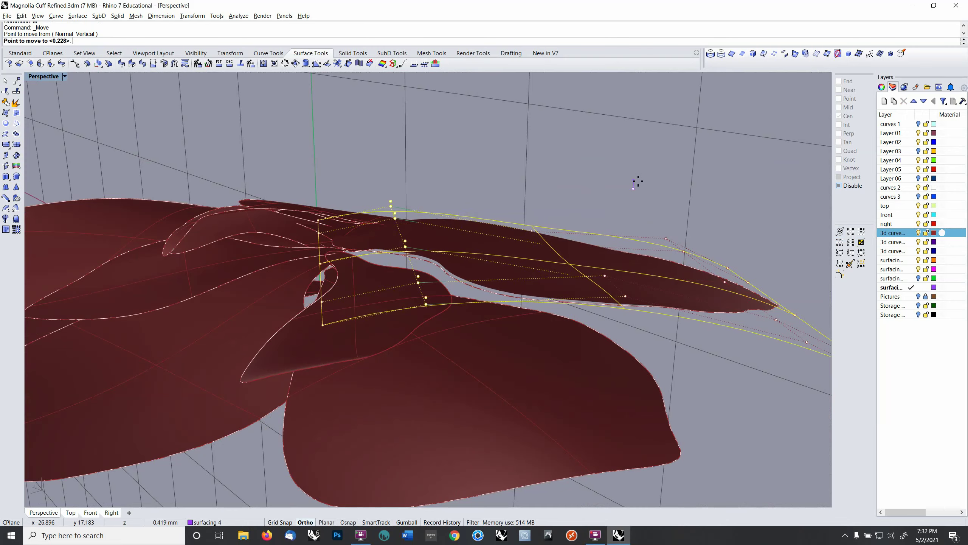
left_click(638, 179)
right_click_drag(638, 178, 576, 233)
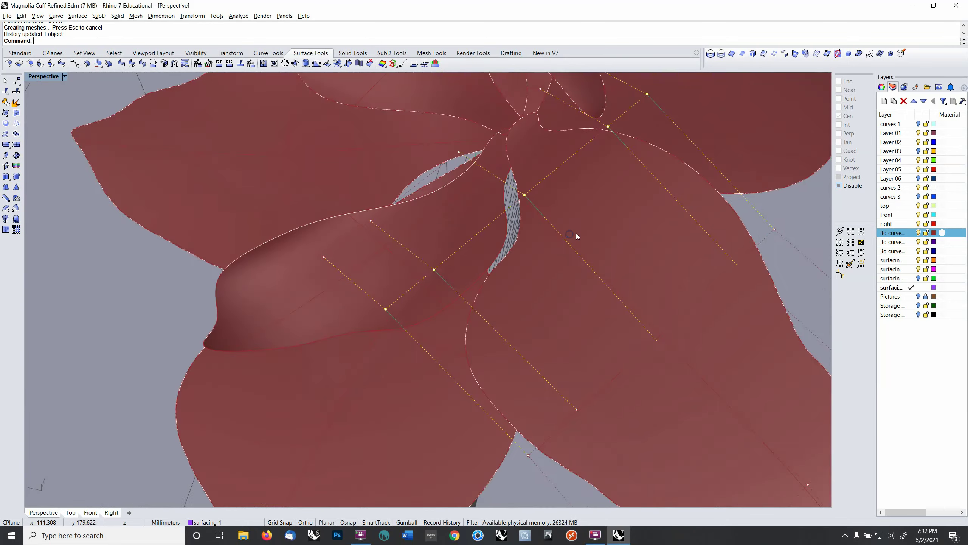
key("Escape")
key("Escape")
Step: Select the two small curled centre petals and raise them together straight up by about 2 mm
right_click_drag(520, 208, 438, 195)
left_click(355, 213)
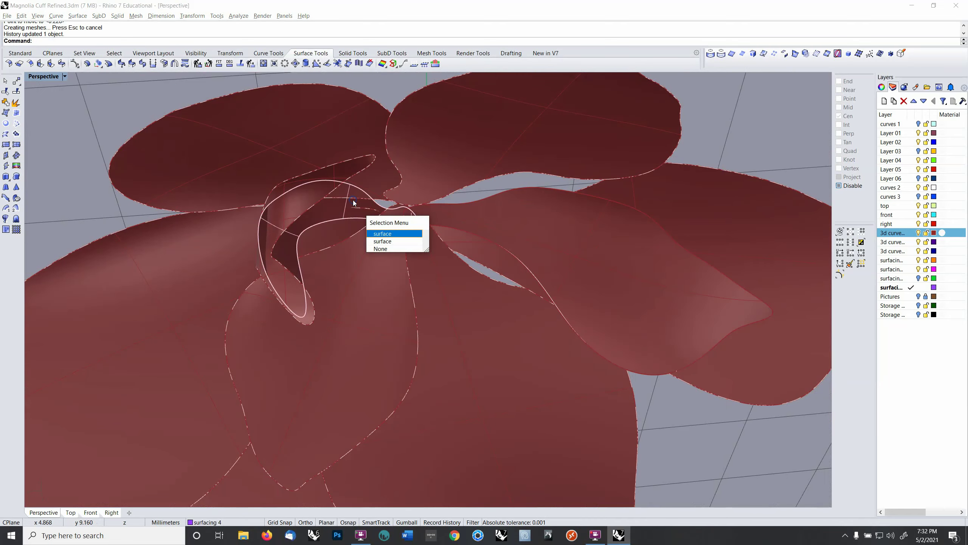
key("Return")
left_click(348, 175, "shift")
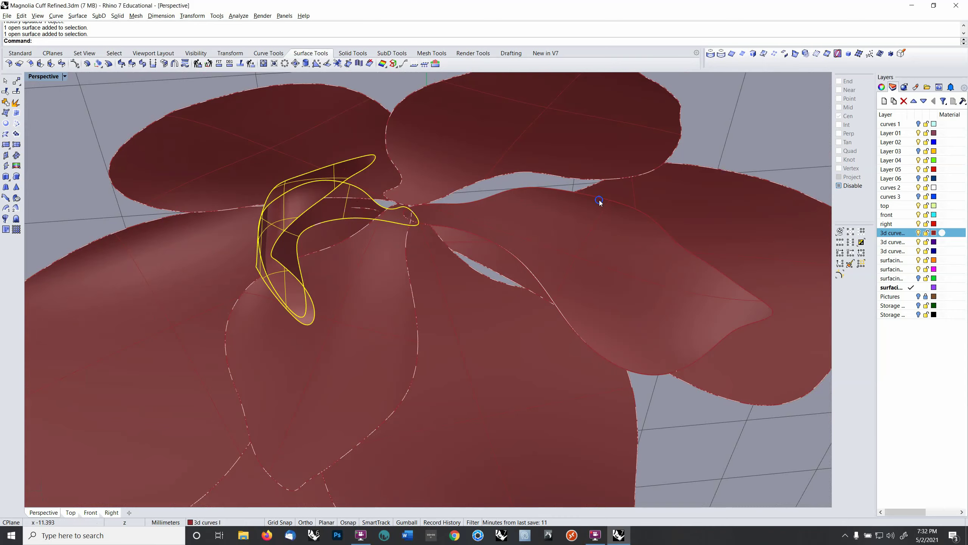
right_click_drag(599, 201, 621, 161)
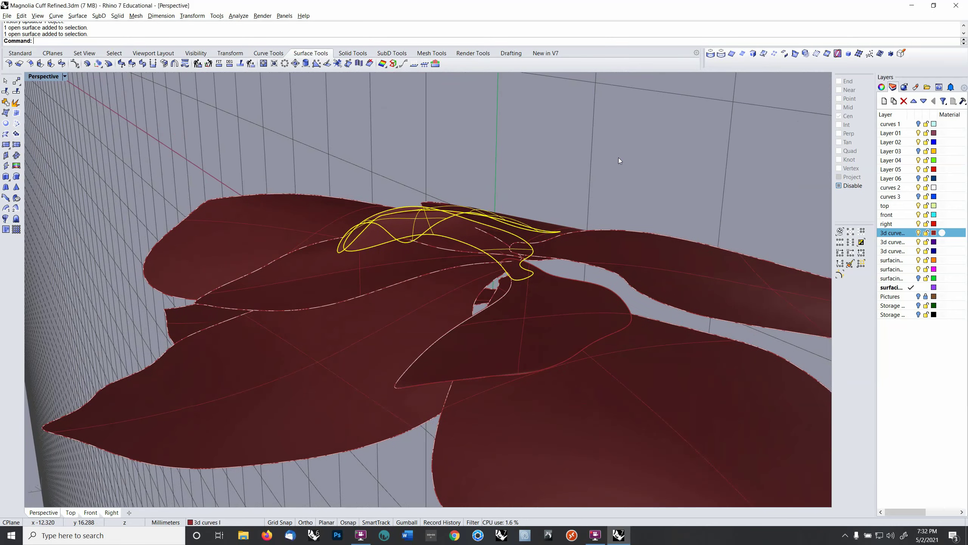
left_click(591, 182)
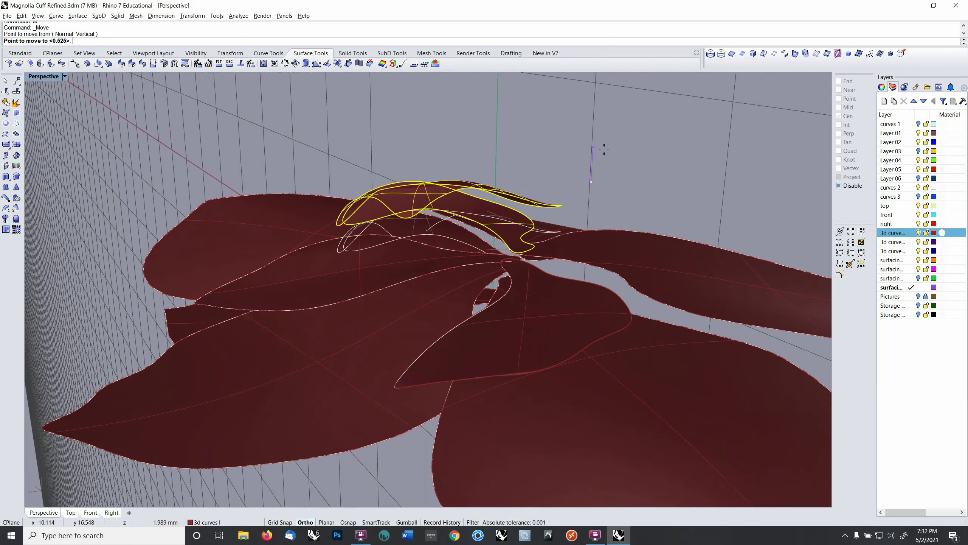
left_click(603, 151)
right_click_drag(656, 183, 644, 199)
left_click(690, 140)
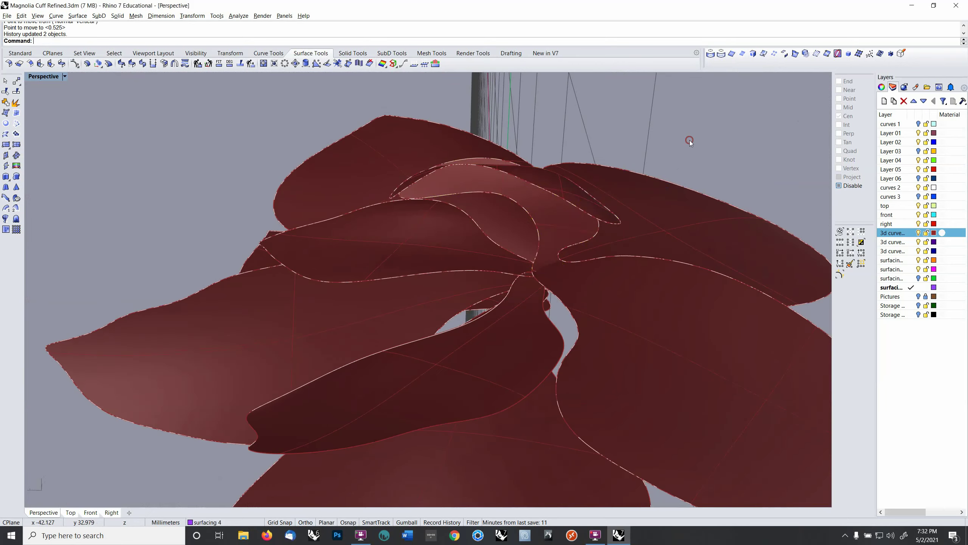
Step: Turn on the control points of the long inner petal beside the raised curled centre petals
right_click_drag(690, 140, 653, 221)
right_click_drag(577, 150, 628, 278, "shift")
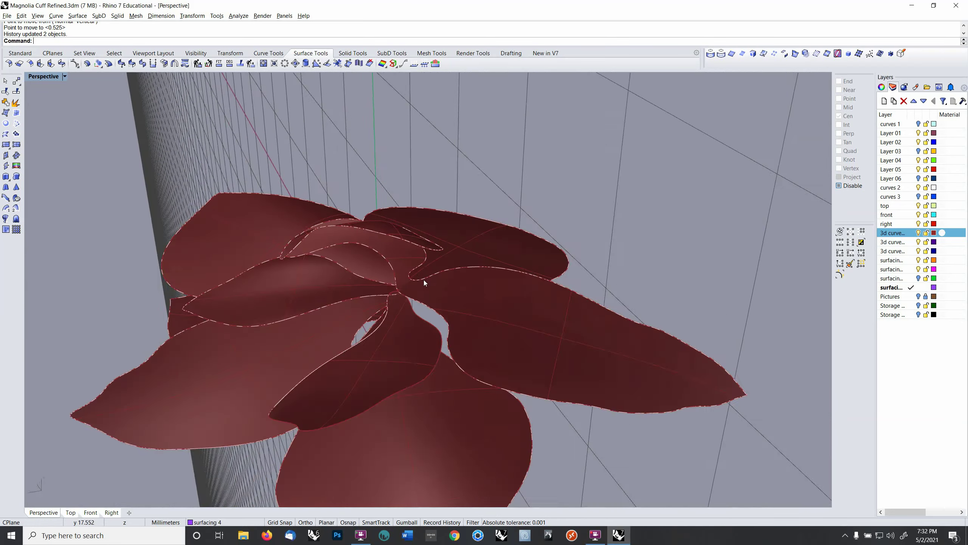
scroll(424, 282, "up", 5)
left_click(389, 270)
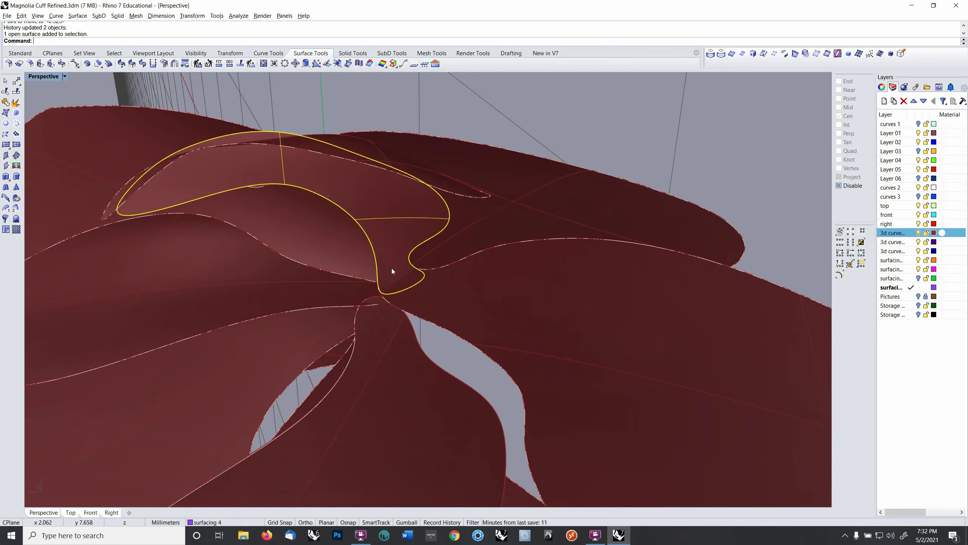
right_click_drag(392, 268, 548, 269)
left_click(472, 296)
left_click(532, 268)
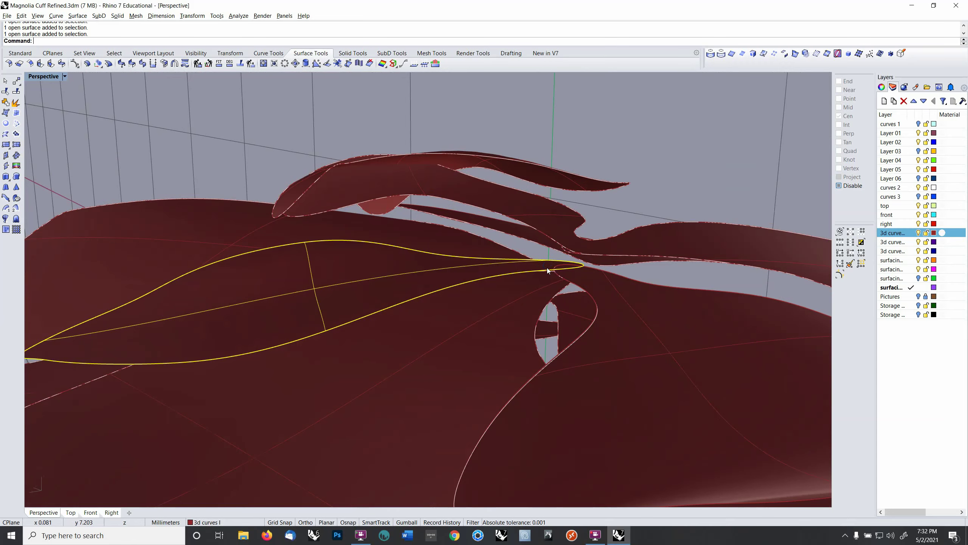
key("F10")
right_click_drag(569, 277, 571, 311)
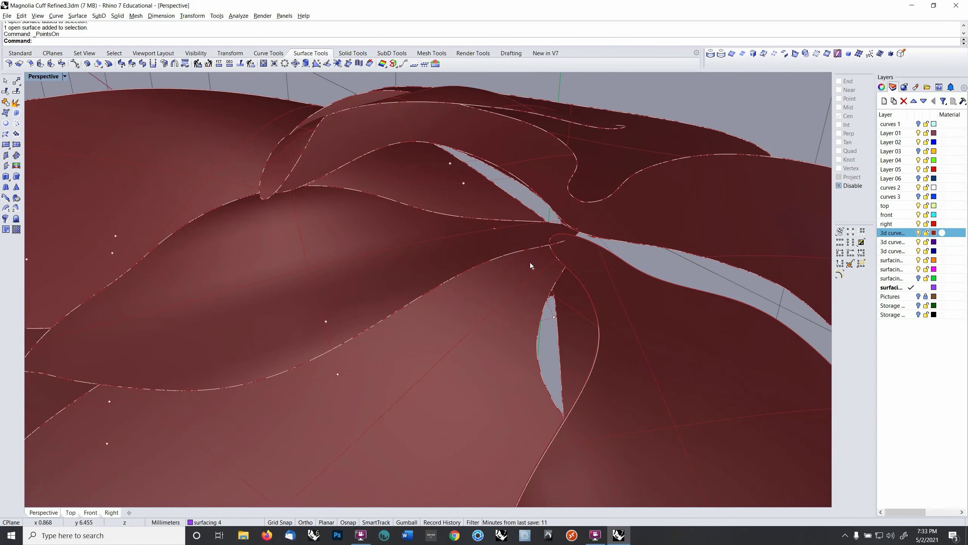
Step: Select the U rows of that petal's control points nearest the flower centre and raise them by about 0.7 mm
left_click(628, 271, "shift")
left_click(628, 271, "shift")
left_click(681, 305, "ctrl")
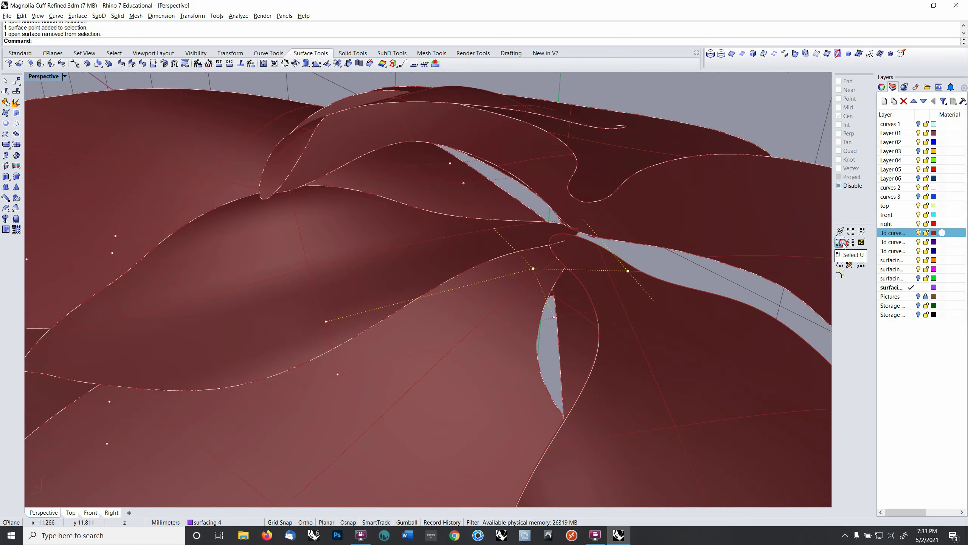
scroll(571, 169, "down", 3)
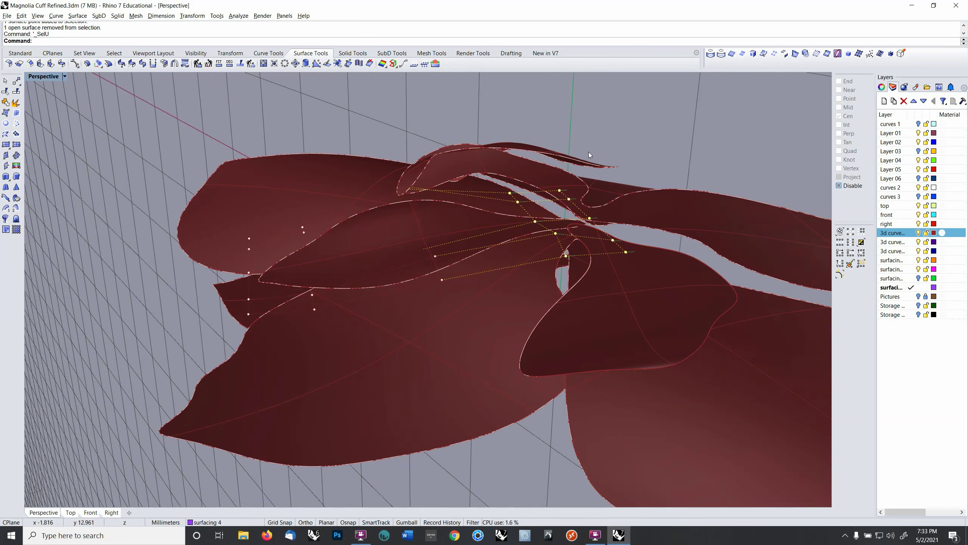
left_click(645, 146)
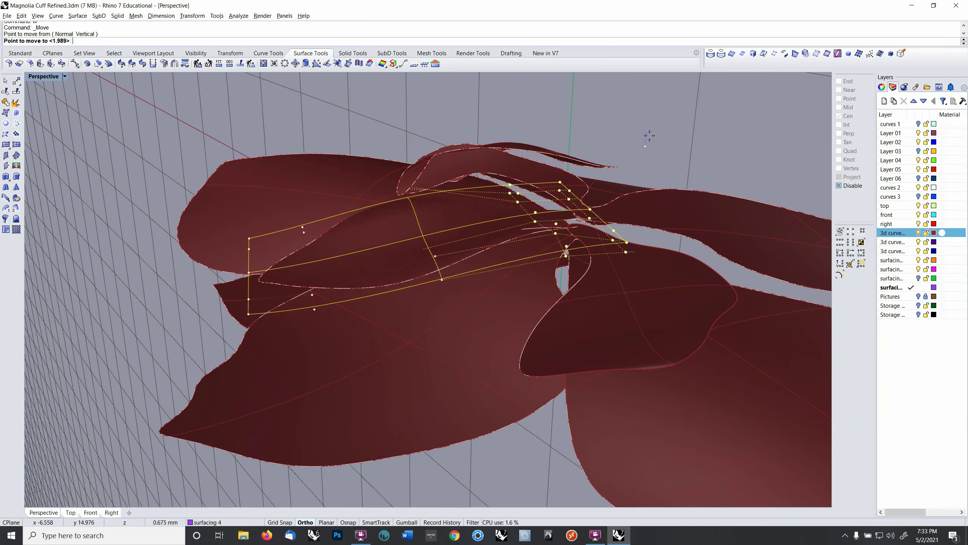
left_click(649, 135)
Step: Raise the same U rows slightly further in a second vertical move, and turn the petal's points off
right_click_drag(648, 142, 614, 202)
right_click(663, 125)
left_click(654, 130)
left_click(652, 134)
key("Escape")
key("Escape")
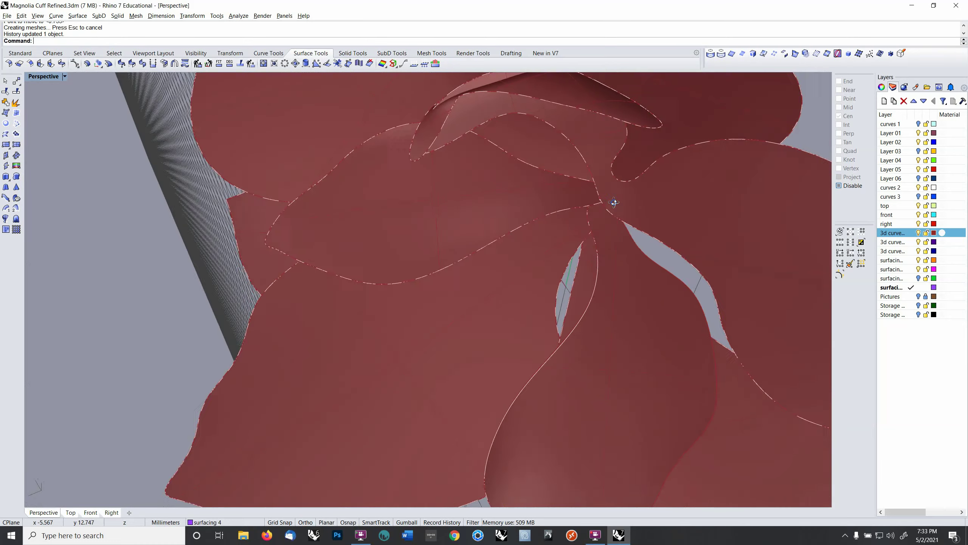
Step: Turn on the control points of the small rounded inner petal on the opposite side of the flower
right_click_drag(596, 165, 587, 255, "shift")
right_click_drag(587, 255, 708, 218)
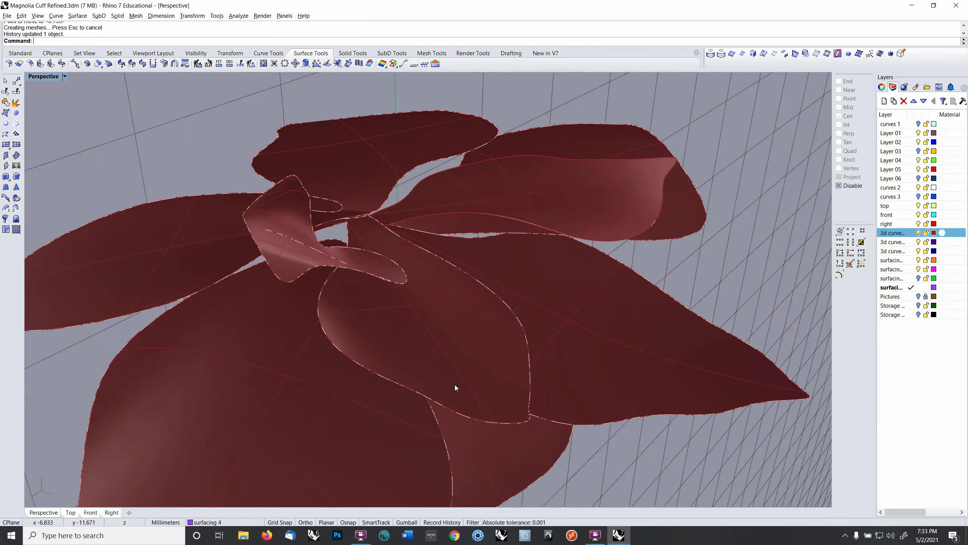
right_click_drag(455, 385, 530, 367)
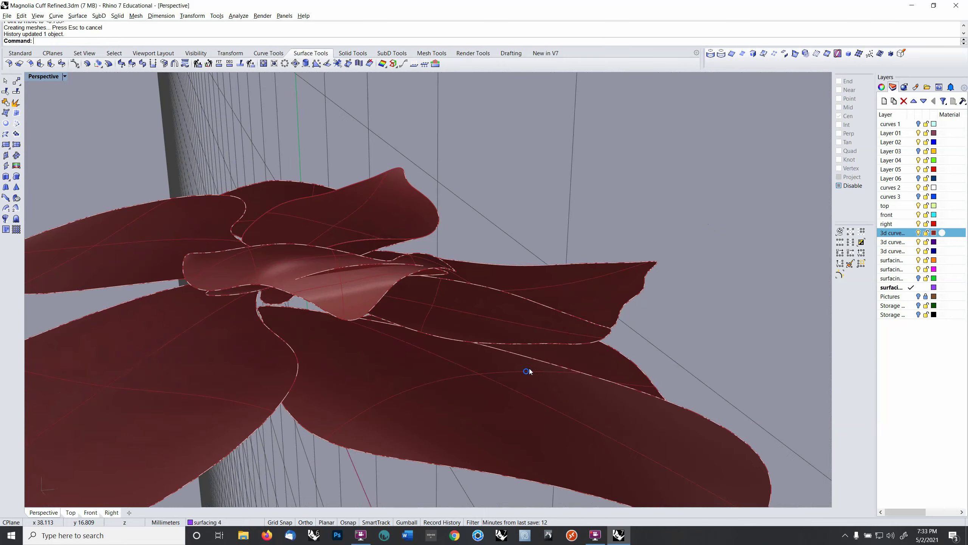
left_click(556, 335)
right_click_drag(556, 334, 519, 312)
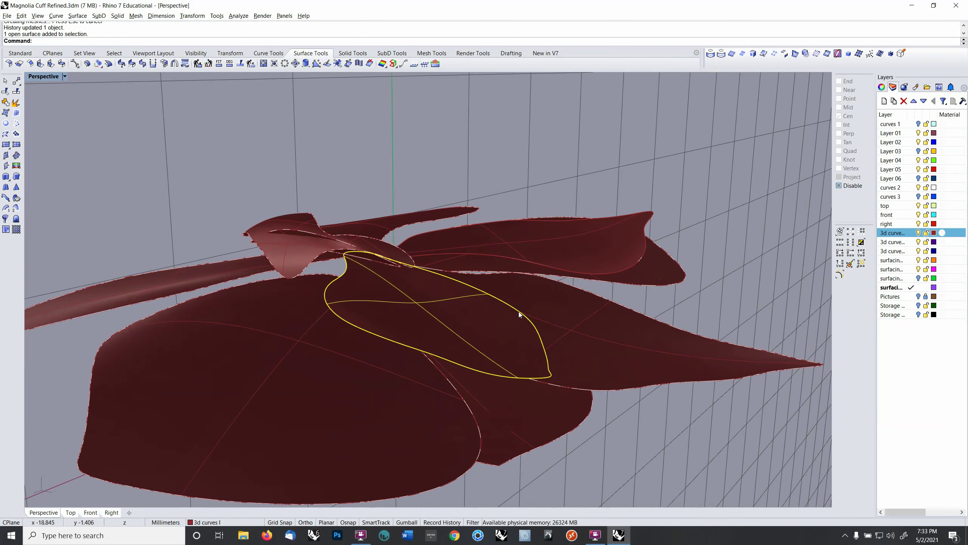
key("F10")
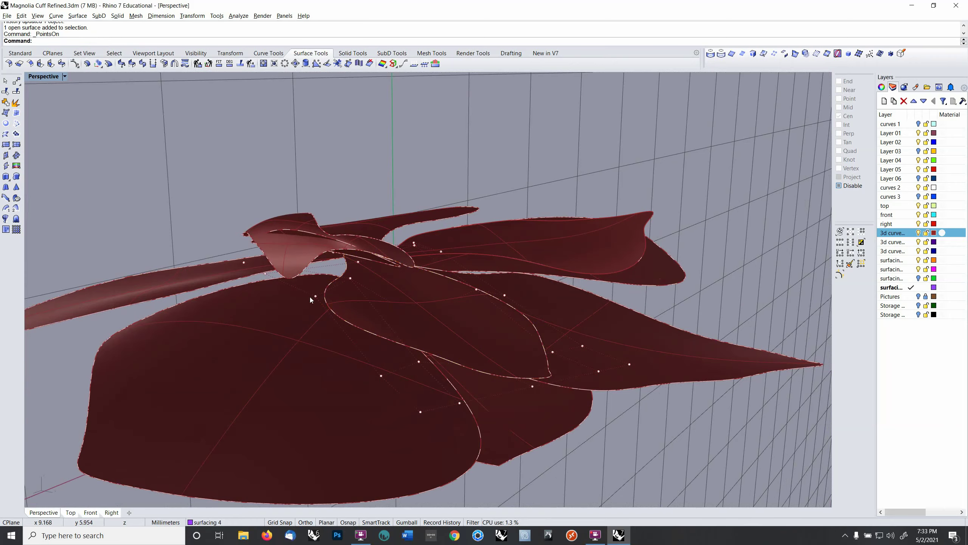
Step: Raise a single control point at the small rounded petal's side edge, near the flower centre, by about 0.6 mm
right_click_drag(317, 297, 369, 328)
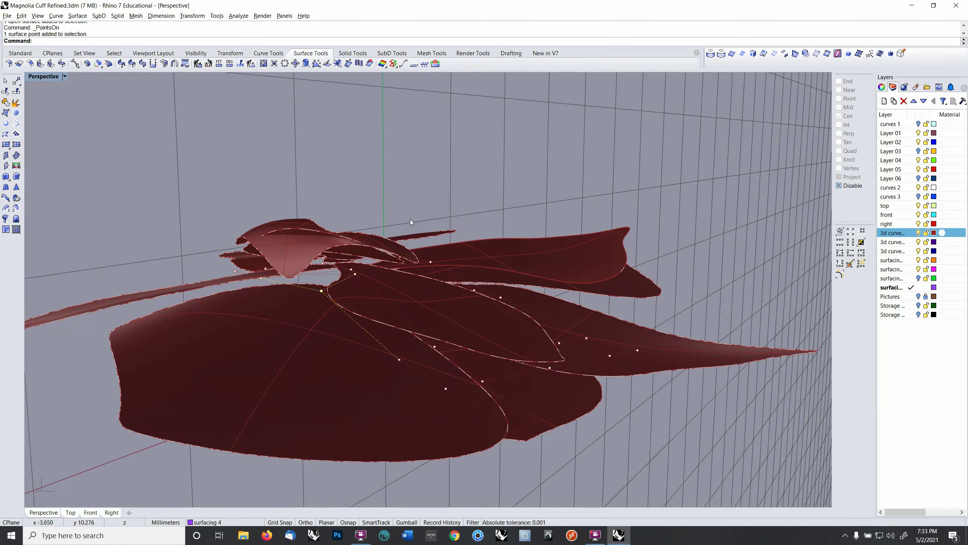
type("M")
key("Return")
left_click(412, 207)
left_click(412, 197)
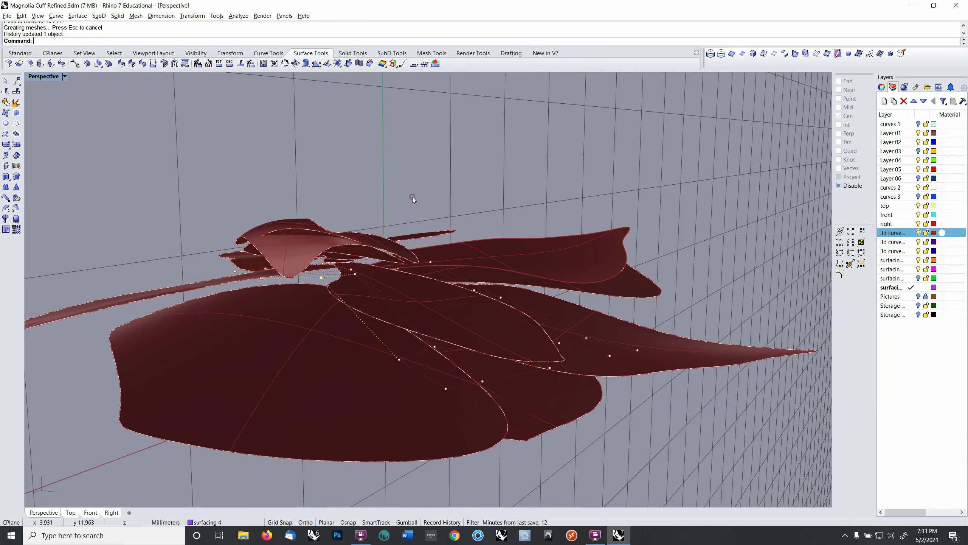
right_click_drag(412, 197, 350, 185)
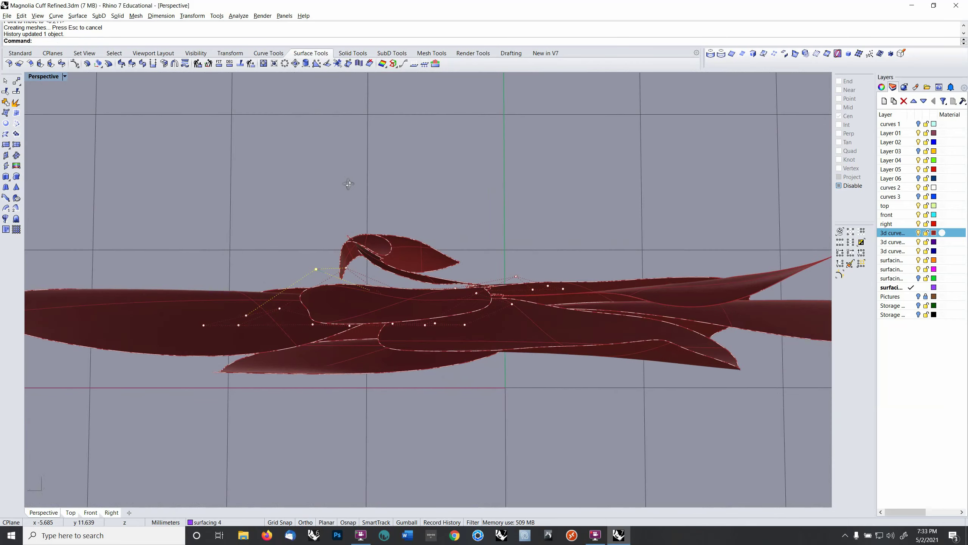
Step: Raise one control point at the outer end of the same petal by about 0.6 mm
scroll(396, 322, "up", 1)
left_click(393, 324)
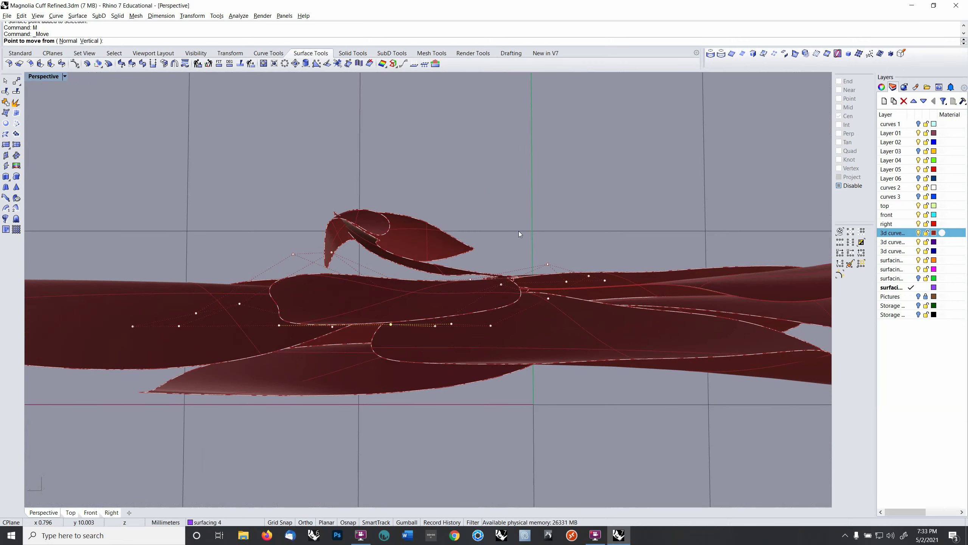
left_click(529, 224)
left_click(529, 214)
right_click_drag(530, 214, 532, 263)
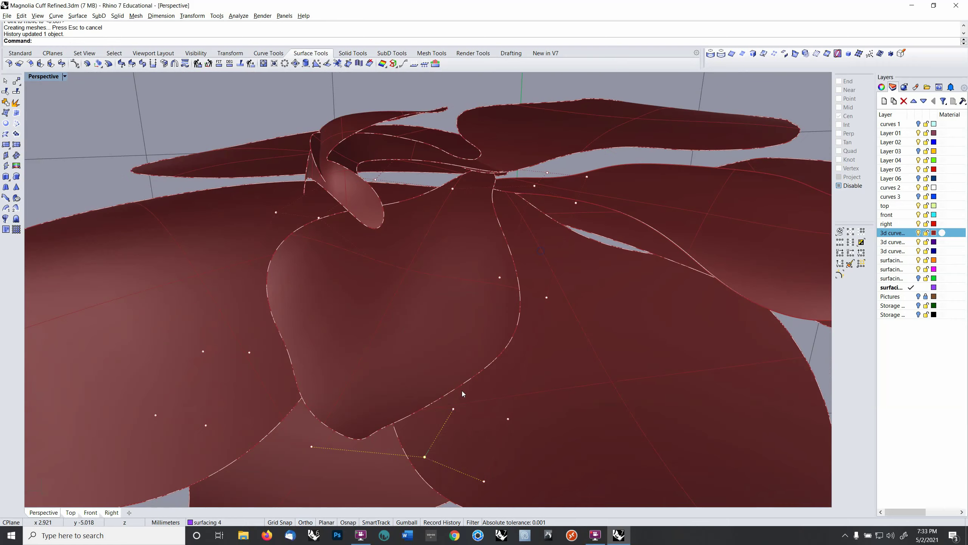
Step: Raise the control point next to it near the petal's tip by about 0.3 mm, and turn the points off
left_click(453, 409)
right_click_drag(453, 410, 459, 355)
left_click(483, 220)
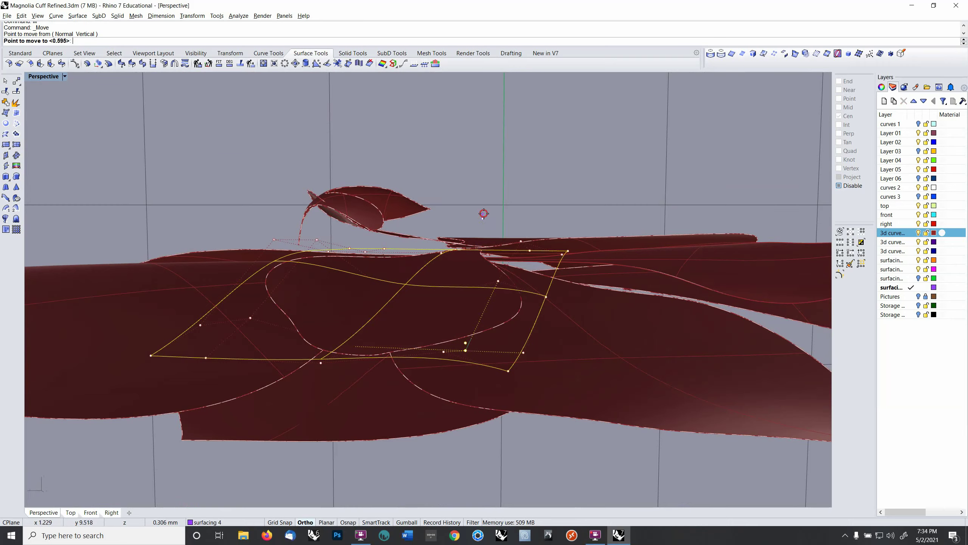
left_click(483, 213)
right_click_drag(484, 214, 468, 234)
right_click_drag(453, 253, 542, 260)
scroll(529, 274, "down", 5)
right_click_drag(307, 239, 656, 244)
right_click_drag(381, 252, 696, 237)
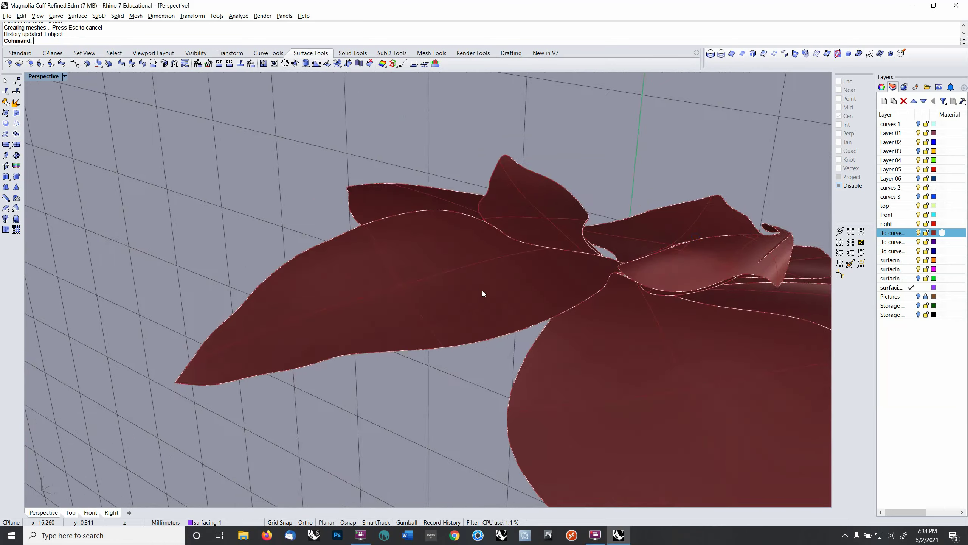
Step: Select the large pointed outer petal surface and make the front layer current
right_click_drag(483, 290, 497, 291)
left_click(461, 298)
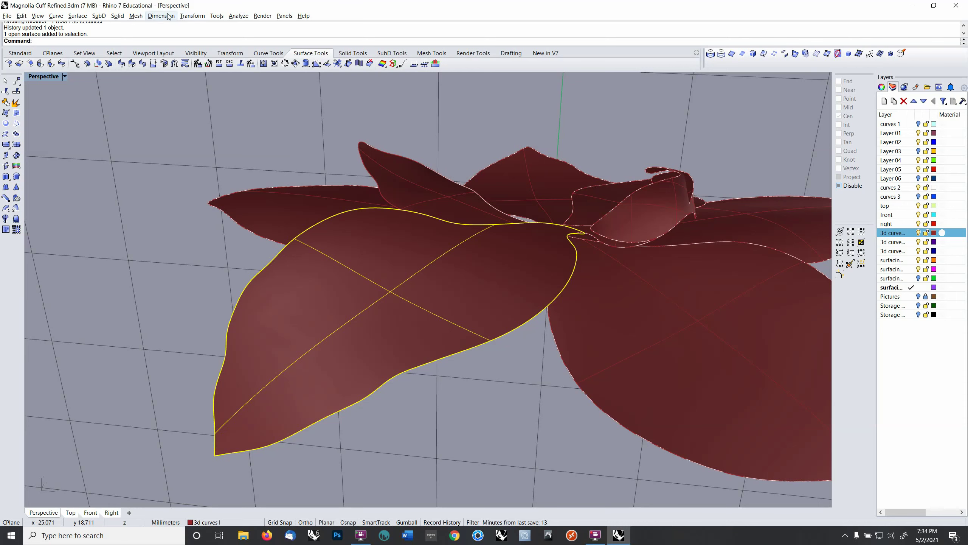
left_click(78, 15)
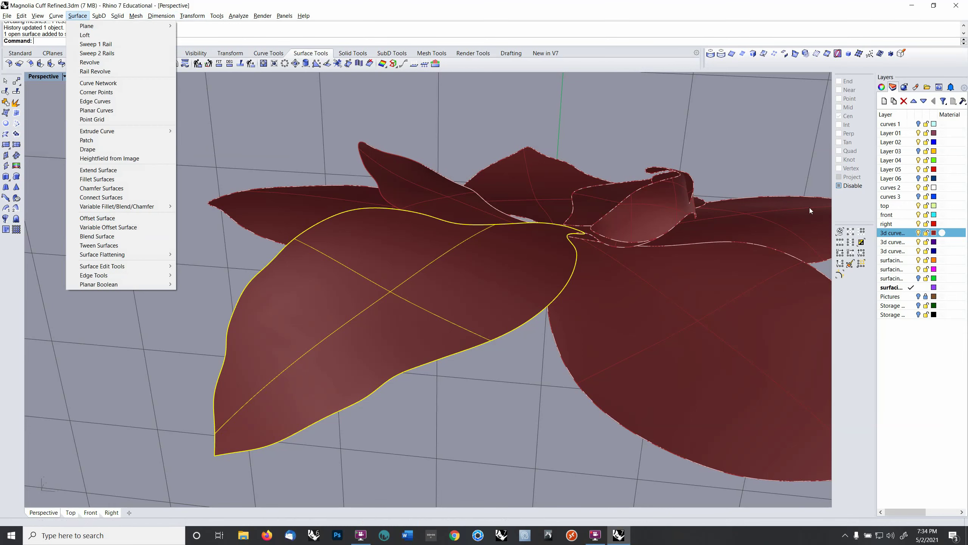
left_click(911, 215)
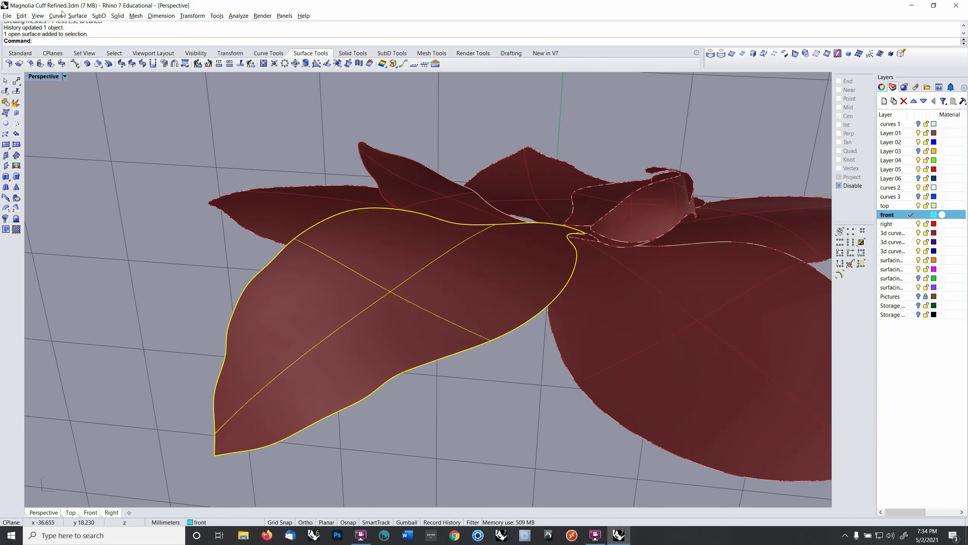
Step: Offset the selected petal surface to its underside with Offset Surface, keeping Solid set to No
left_click(78, 15)
left_click(98, 218)
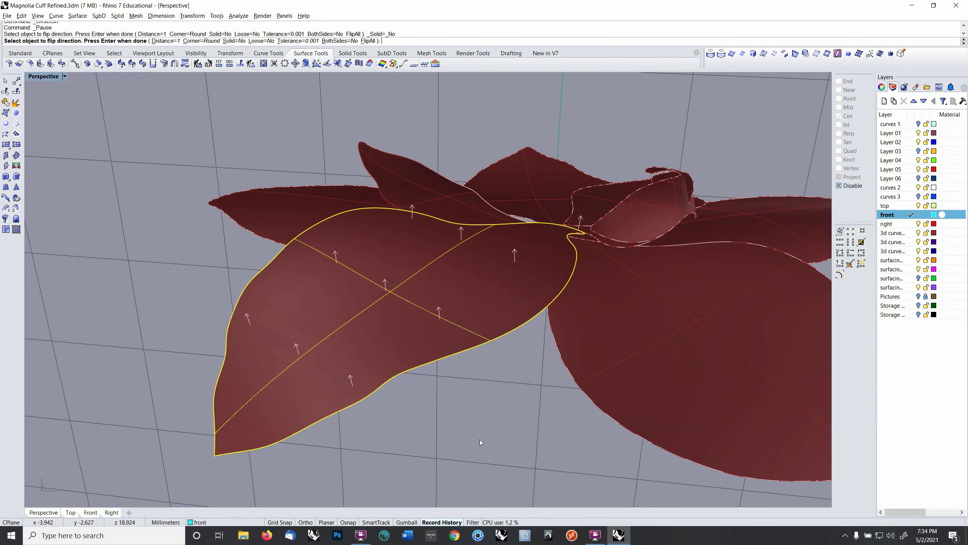
type("-")
key("Return")
key("Return")
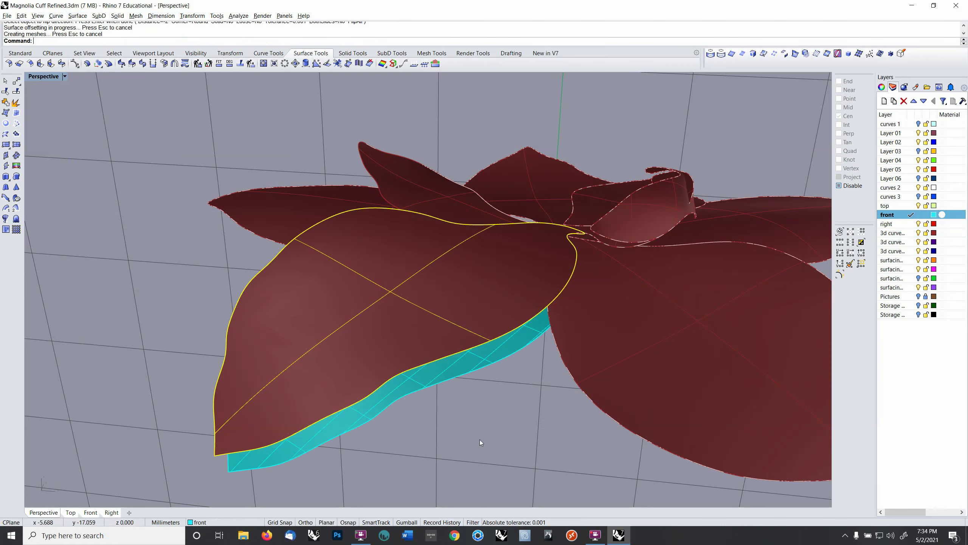
right_click_drag(484, 419, 518, 377)
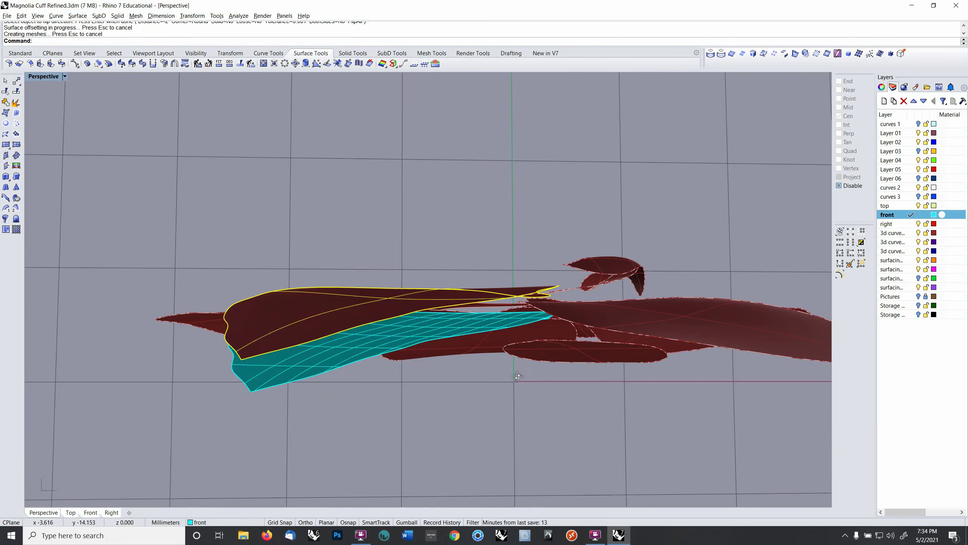
Step: Show Layer 03, change the cuff band polysurface to Layer 05, and hide Layer 03 again
left_click(918, 152)
right_click_drag(490, 334, 531, 341)
left_click(89, 365)
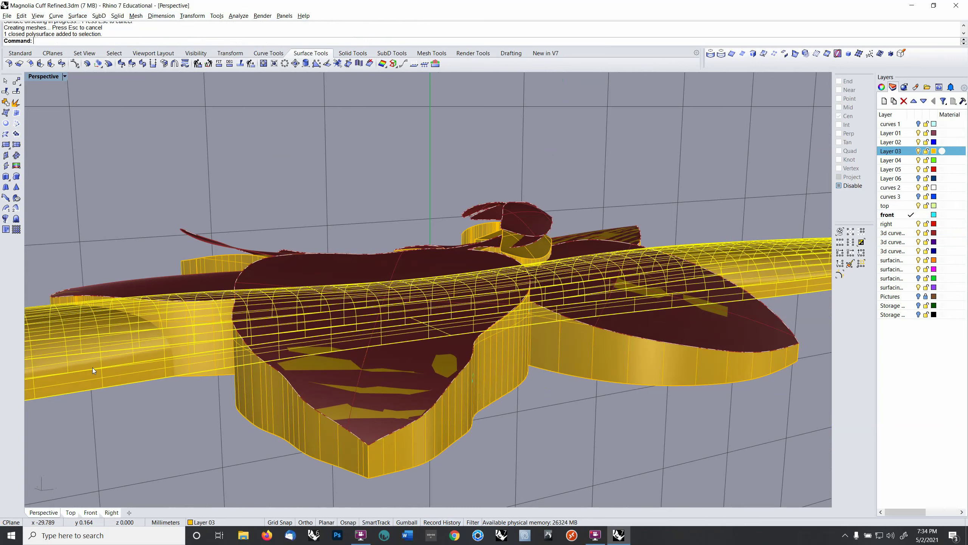
type("changelayer")
key("Return")
left_click(427, 234)
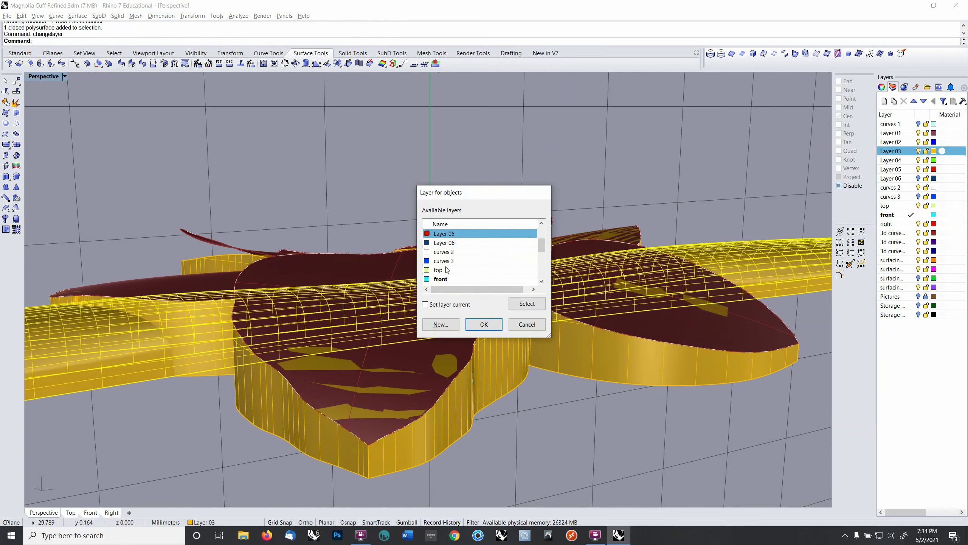
left_click(492, 325)
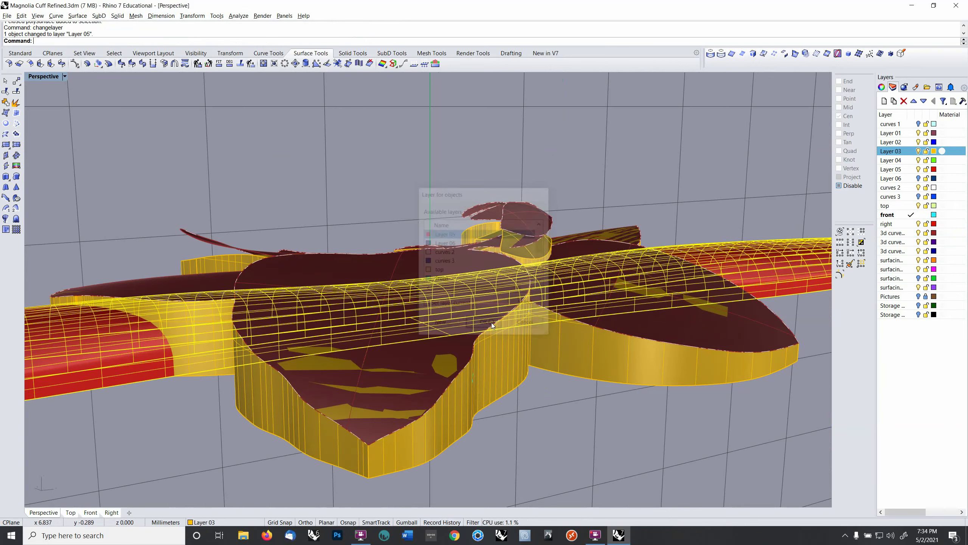
left_click(920, 151)
Step: Examine the offset petal's depth against the cuff band in the Front view
right_click_drag(629, 355, 577, 359)
key("ctrl+F2")
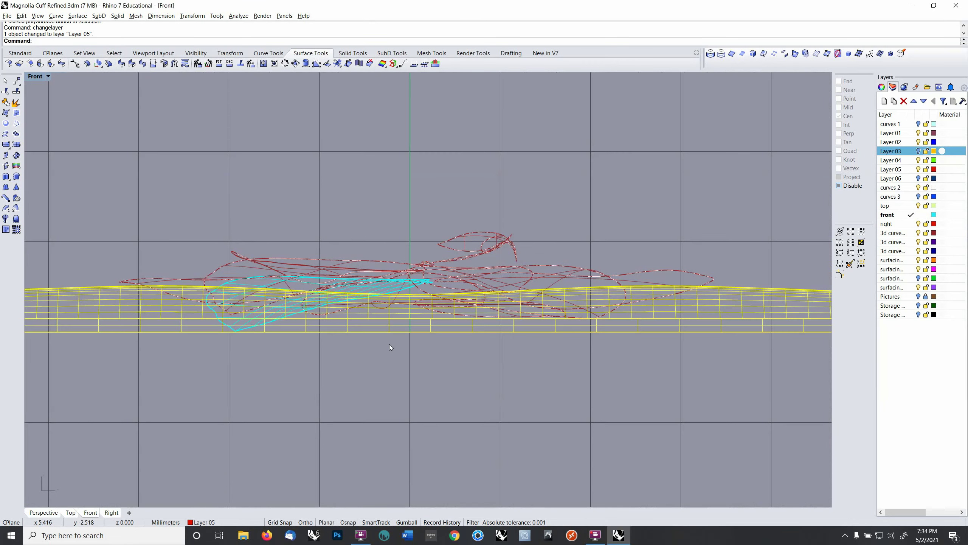
scroll(249, 309, "up", 5)
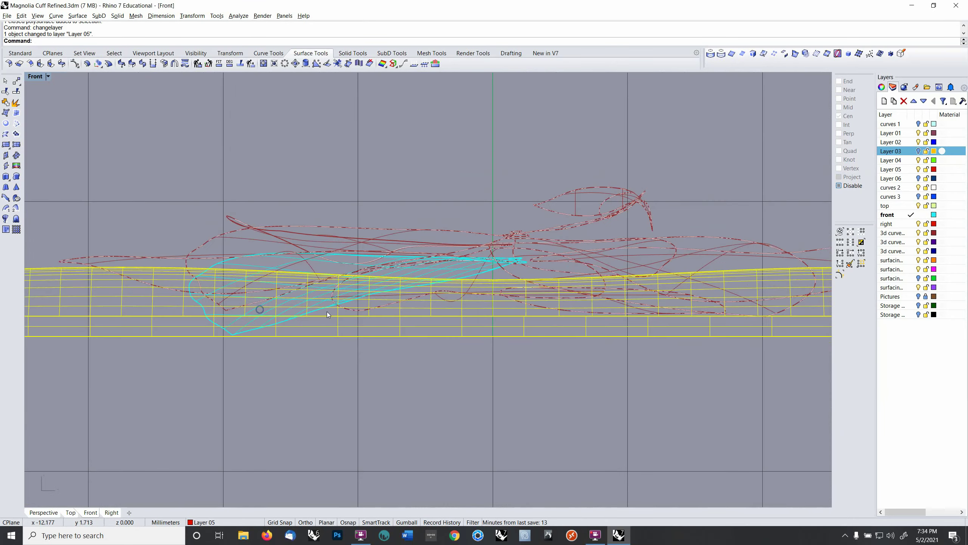
Step: Inspect the offset surface beneath the pointed outer petal in the shaded Perspective view
key("ctrl+F3")
key("ctrl+F4")
left_click(441, 418)
right_click_drag(441, 418, 447, 388)
left_click(448, 314)
right_click_drag(516, 323, 400, 341)
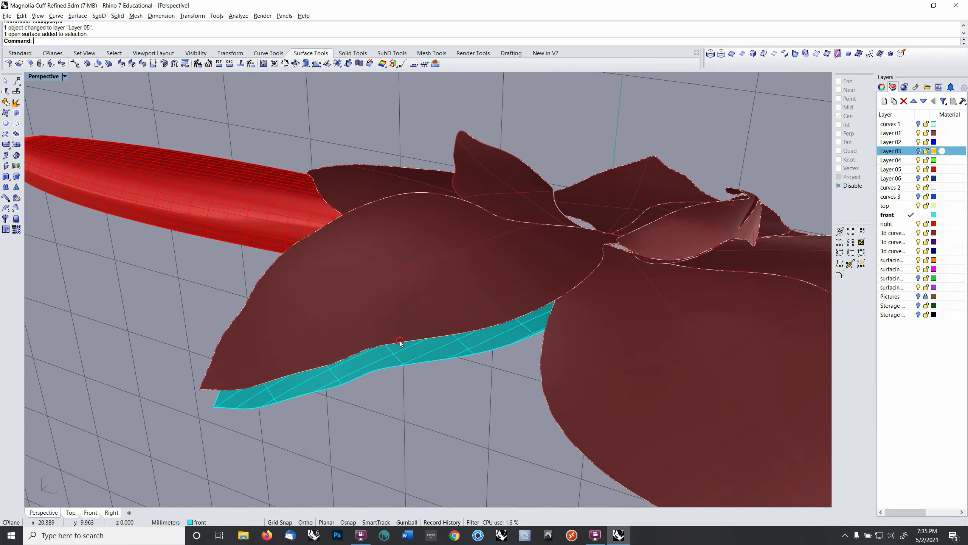
Step: Create a Fin from the pointed outer petal's closed outline curve on its surface, with distance 1.000 and Direction set to Normal
left_click(399, 341)
left_click(423, 377)
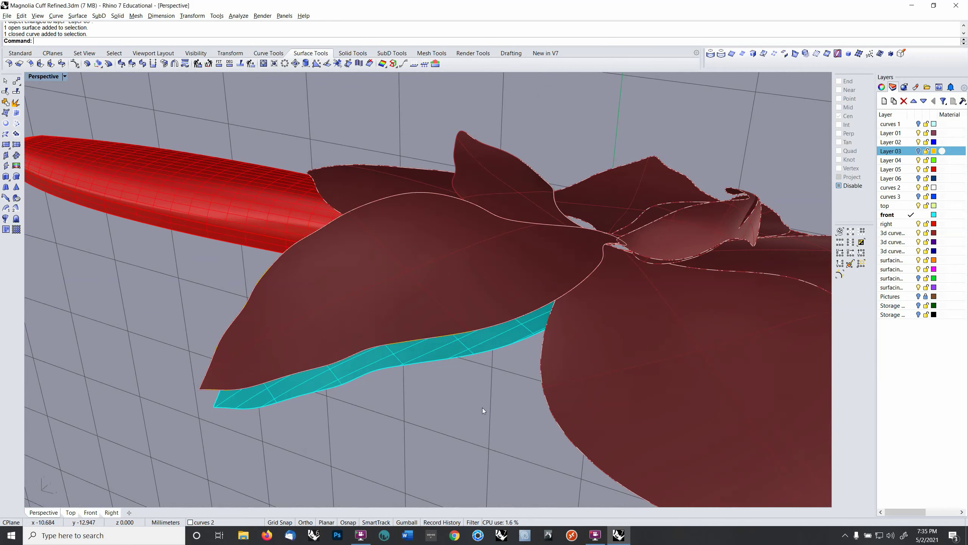
right_click_drag(483, 408, 523, 341)
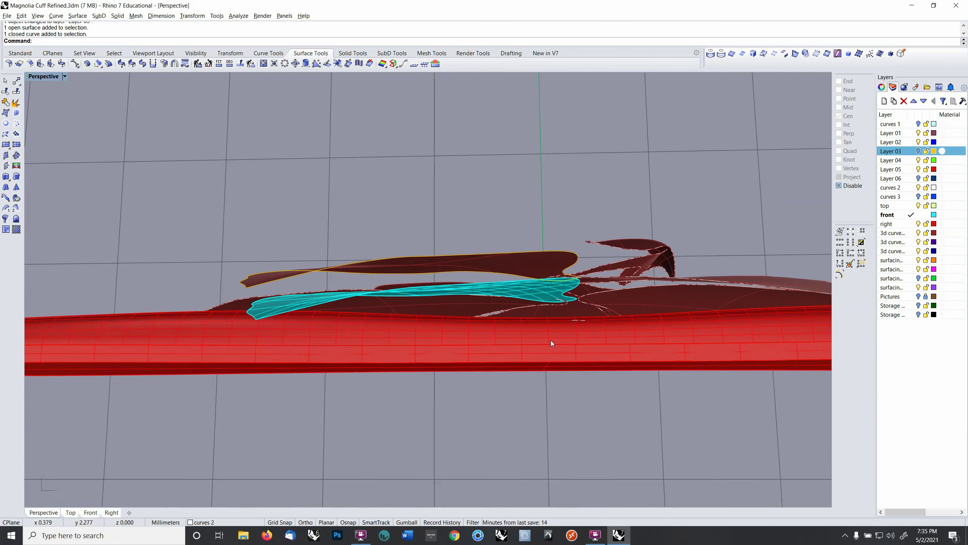
right_click_drag(553, 341, 568, 267)
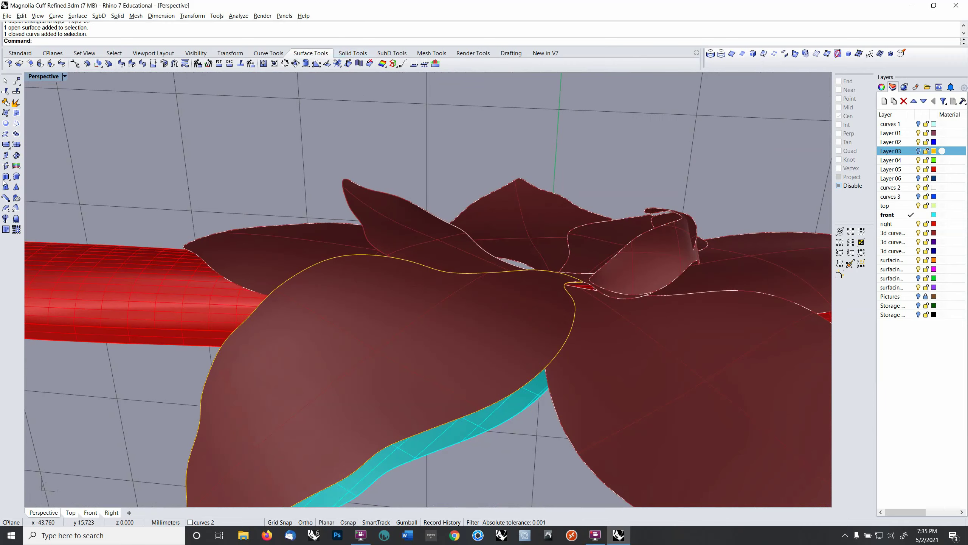
left_click(15, 197)
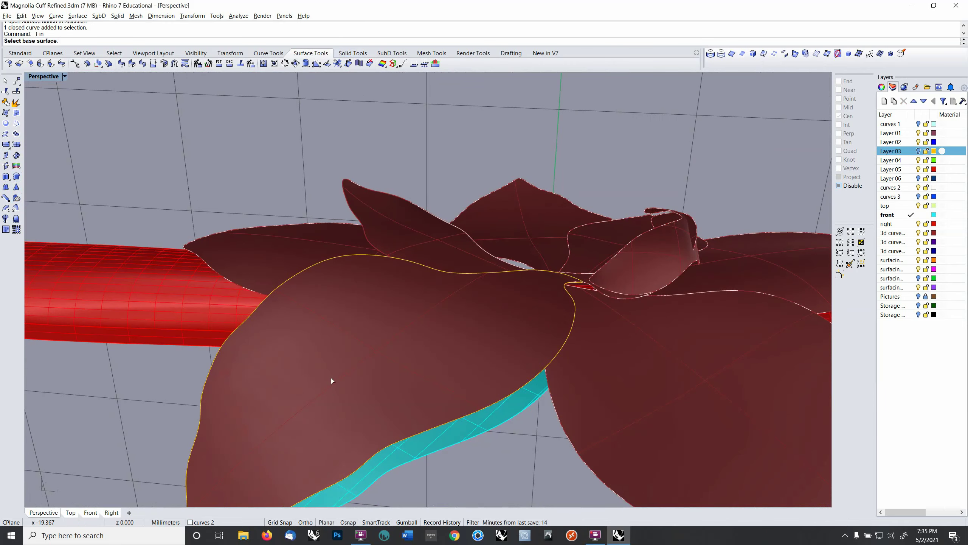
left_click(366, 393)
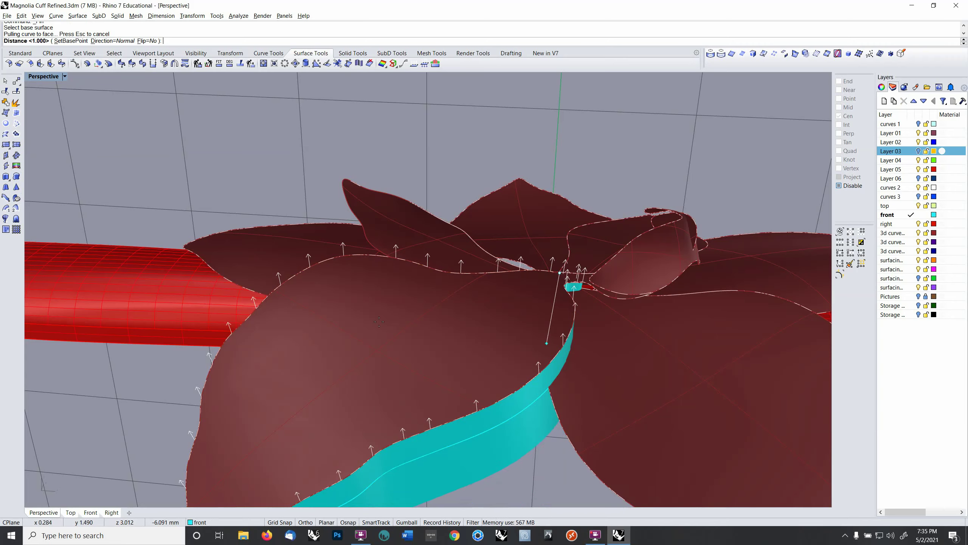
key("Return")
key("Return")
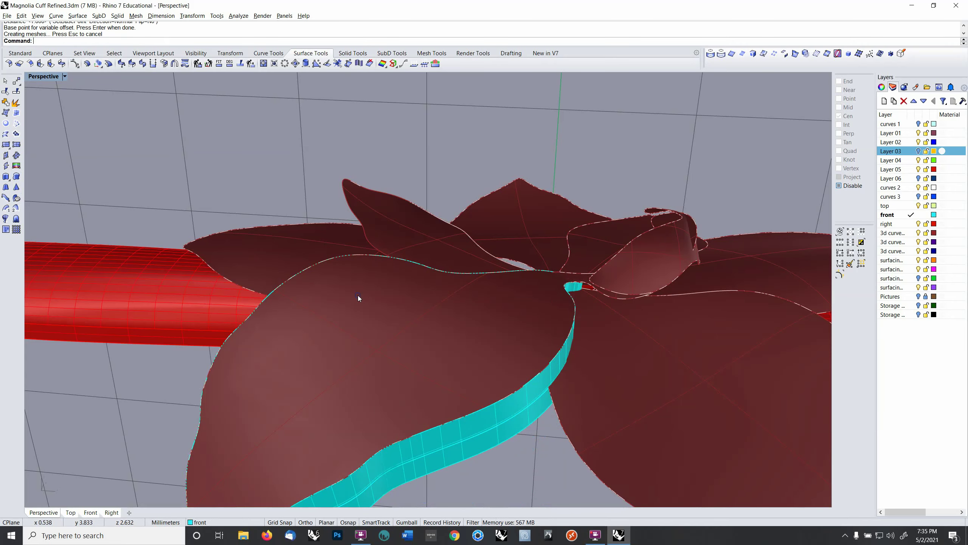
Step: Compare the fin's depth with the cuff band by temporarily showing Layer 03, and hide the fin polysurface
right_click_drag(448, 416, 544, 332)
left_click(542, 345)
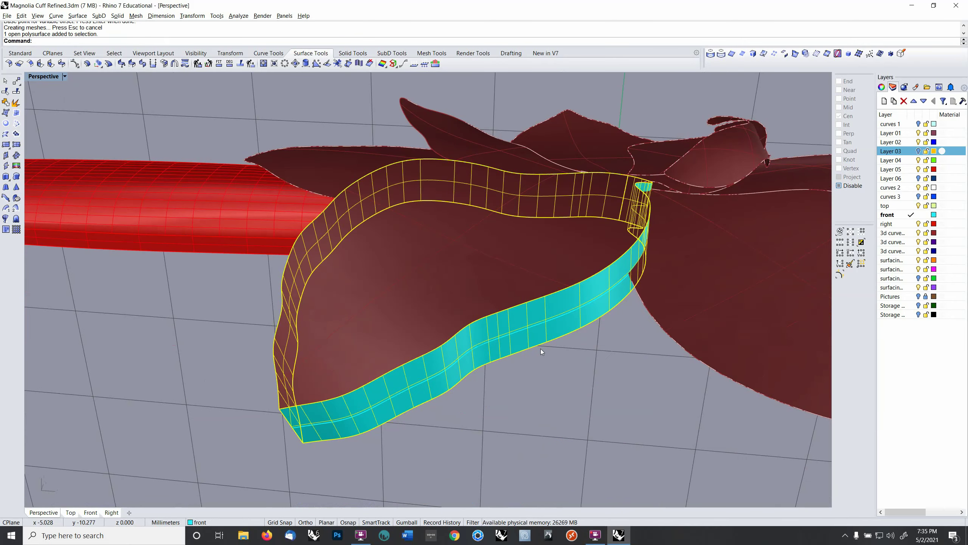
right_click_drag(504, 367, 748, 305)
left_click(920, 150)
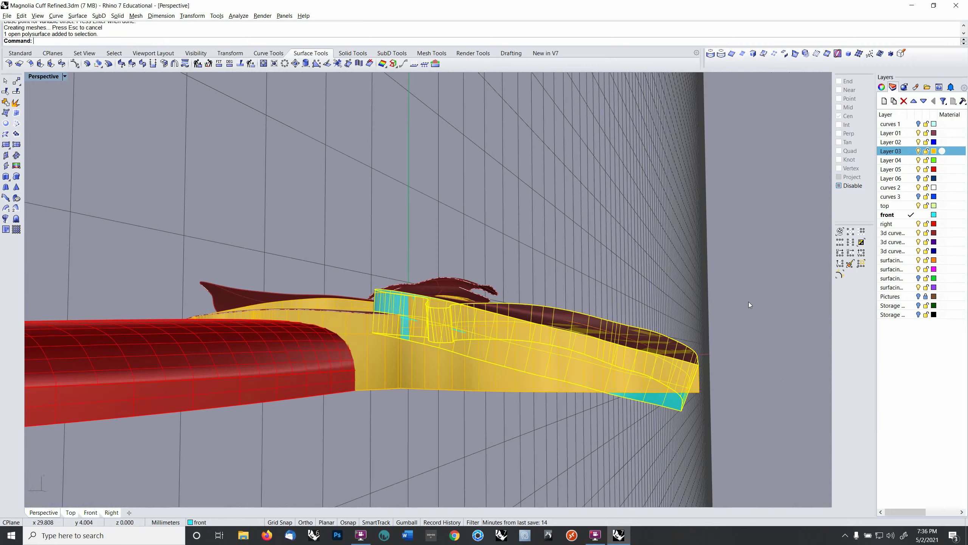
mouse_move(689, 391)
right_mouse_down()
mouse_move(703, 401)
mouse_move(663, 416)
mouse_move(695, 391)
right_mouse_up()
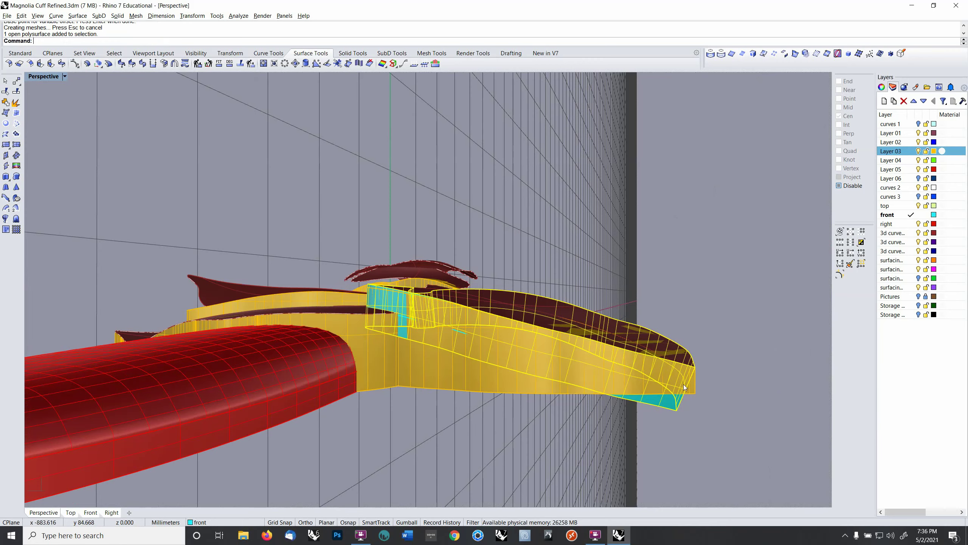
left_click(919, 150)
right_click_drag(776, 256, 616, 339)
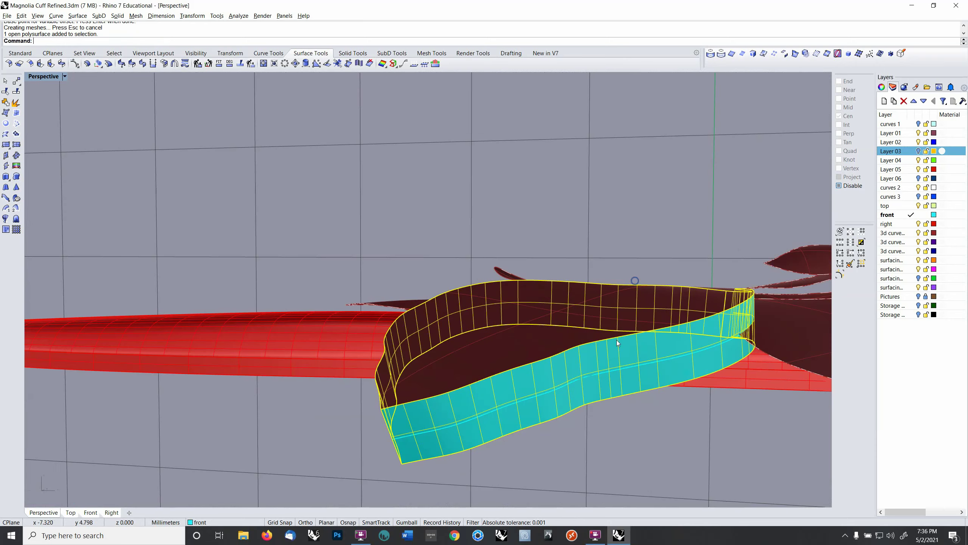
key("ctrl+h")
Step: Rebuild the offset petal surface with 5 × 5 points and degree 3 in U and V, with Delete input and Retrim enabled
right_click_drag(592, 410, 610, 379)
left_click(607, 351)
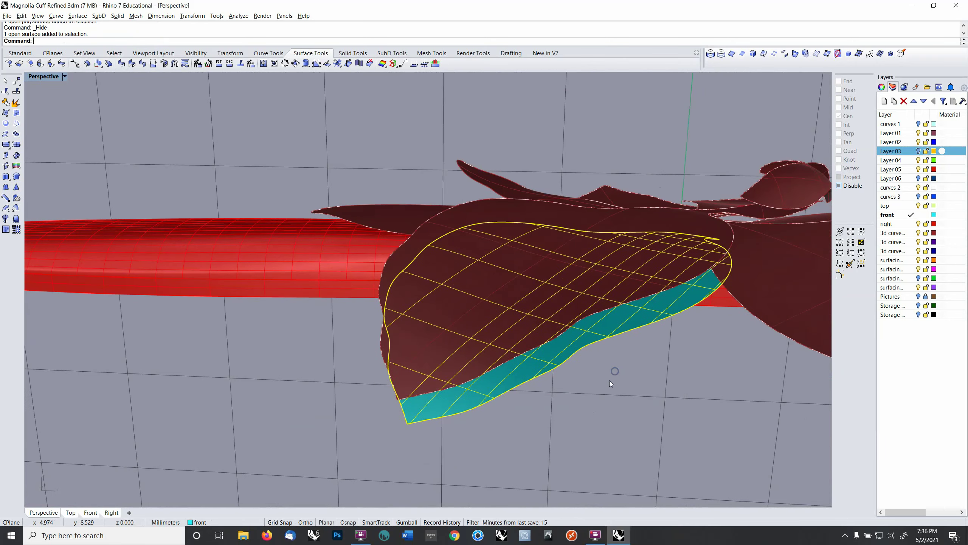
type("rebuild")
key("Return")
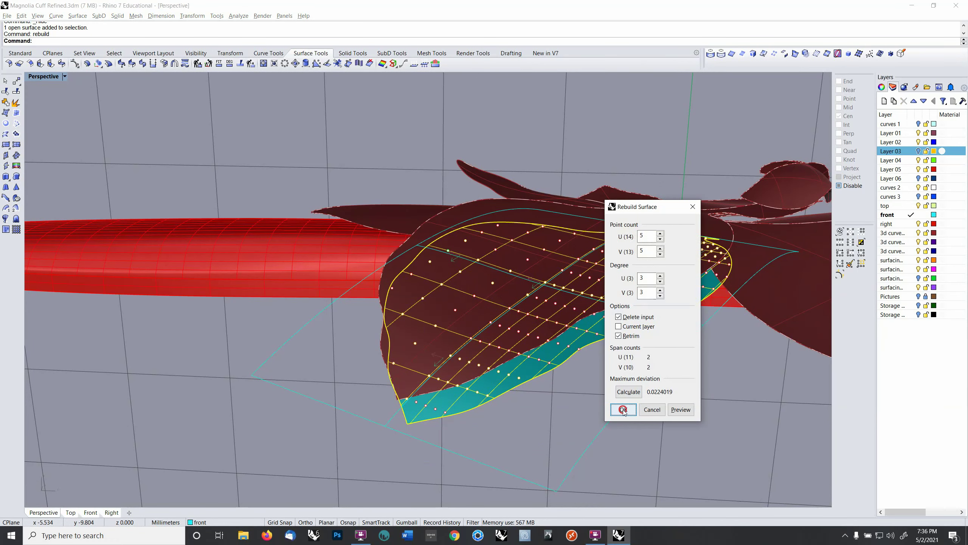
left_click(624, 410)
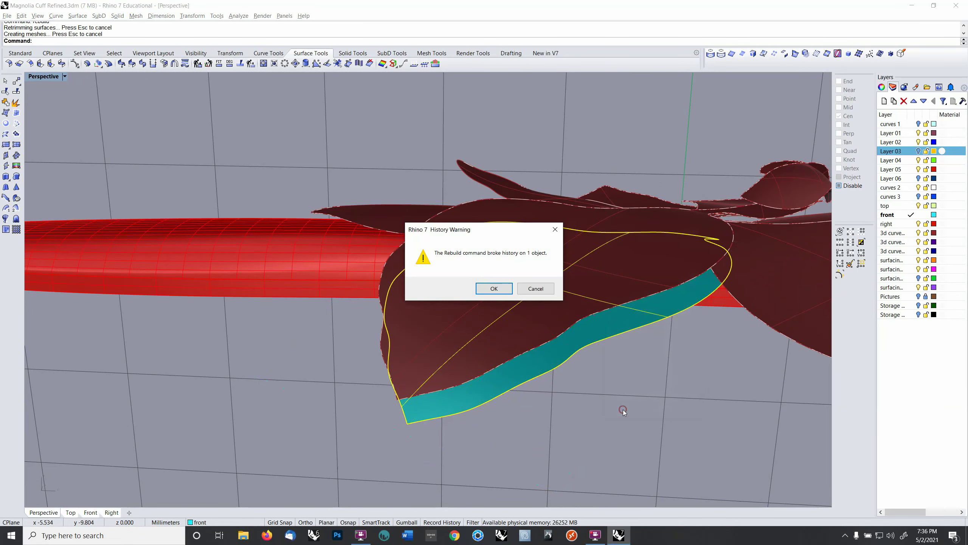
left_click(493, 291)
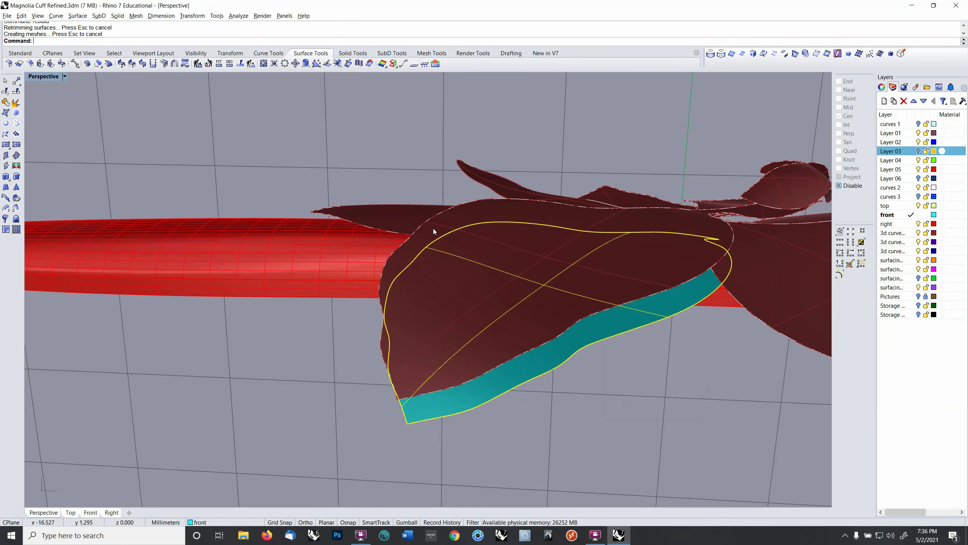
Step: Turn on the control points of the rebuilt offset petal surface
left_click(118, 15)
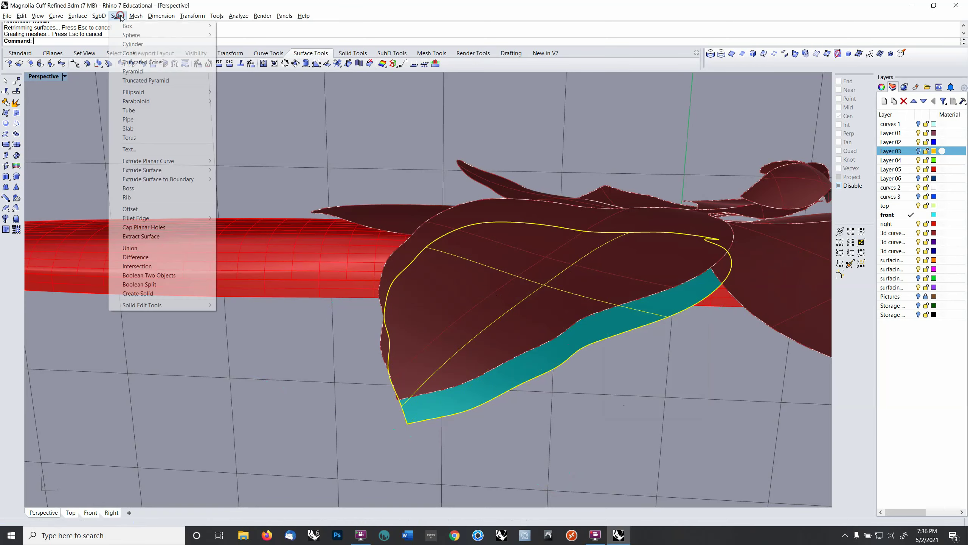
left_click(712, 460)
right_click_drag(701, 424, 678, 425)
left_click(678, 339)
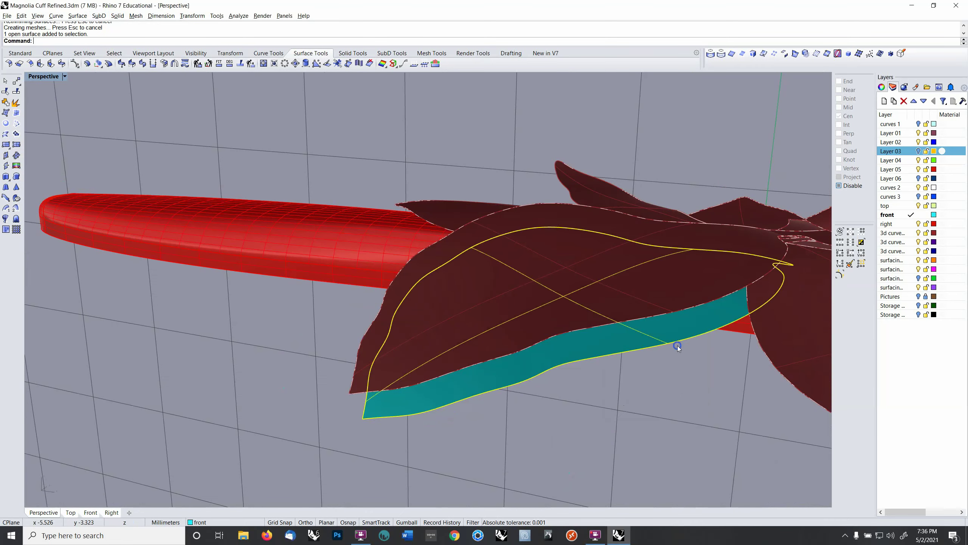
right_click_drag(678, 343, 672, 355)
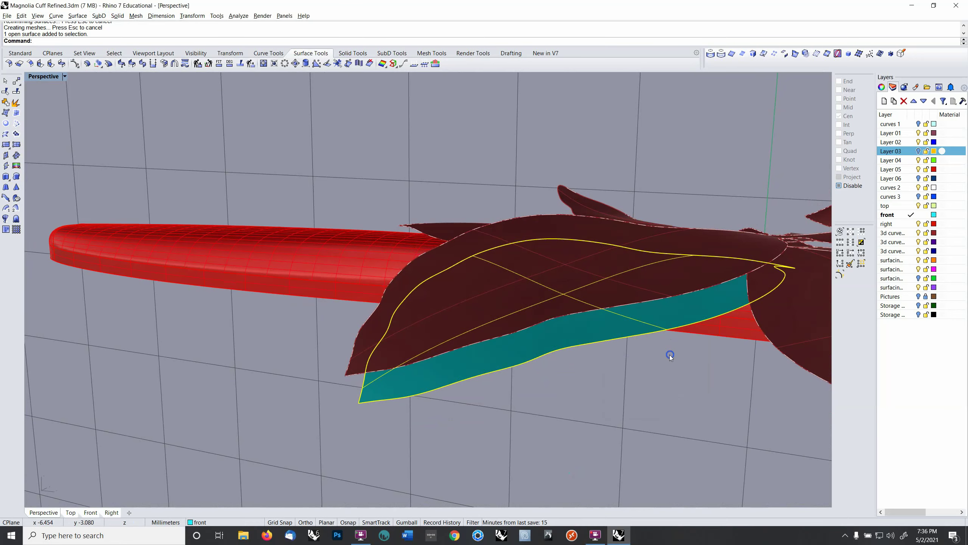
right_click_drag(671, 356, 675, 357)
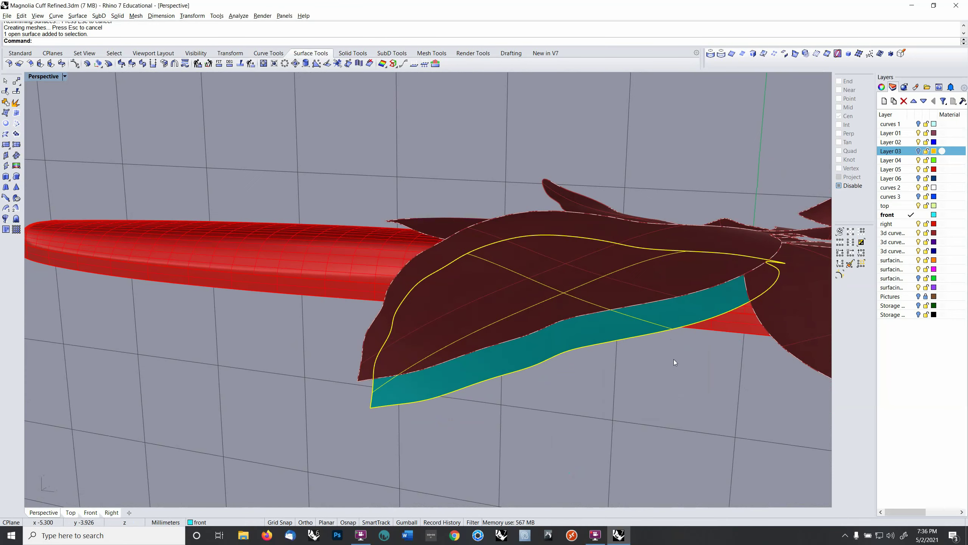
key("F10")
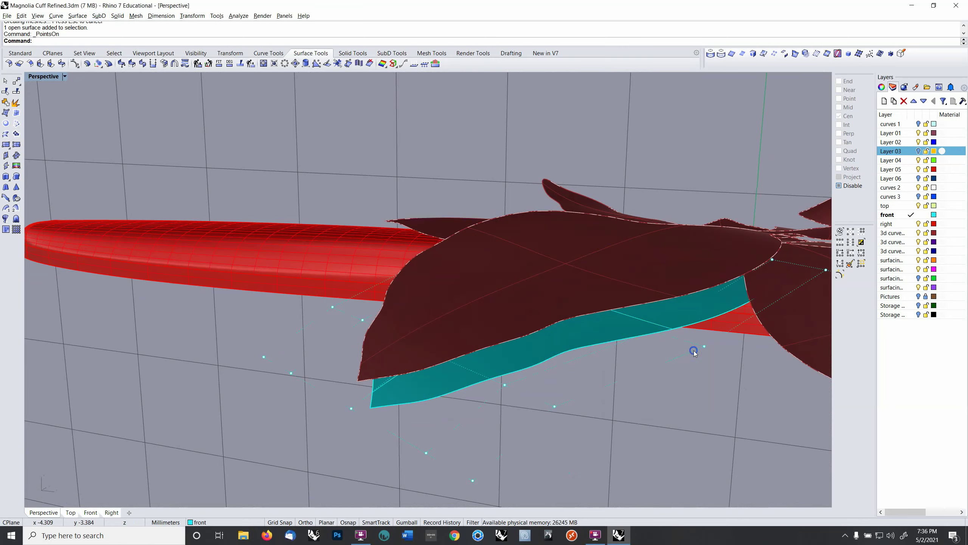
Step: Lower the second U row of control points from the flower's centre by about 1.85 mm with Move
right_click_drag(691, 407, 581, 282)
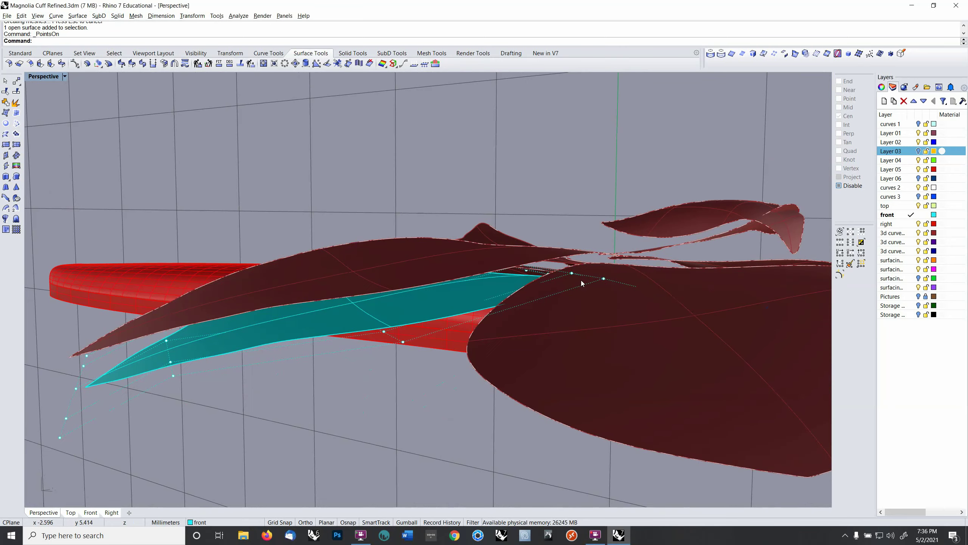
left_click(601, 278)
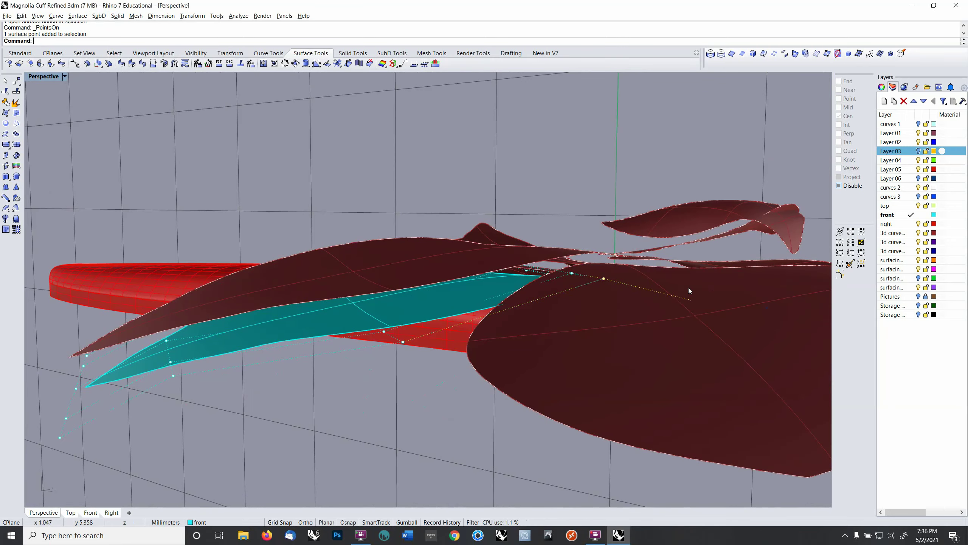
left_click(841, 242)
type("m")
key("Return")
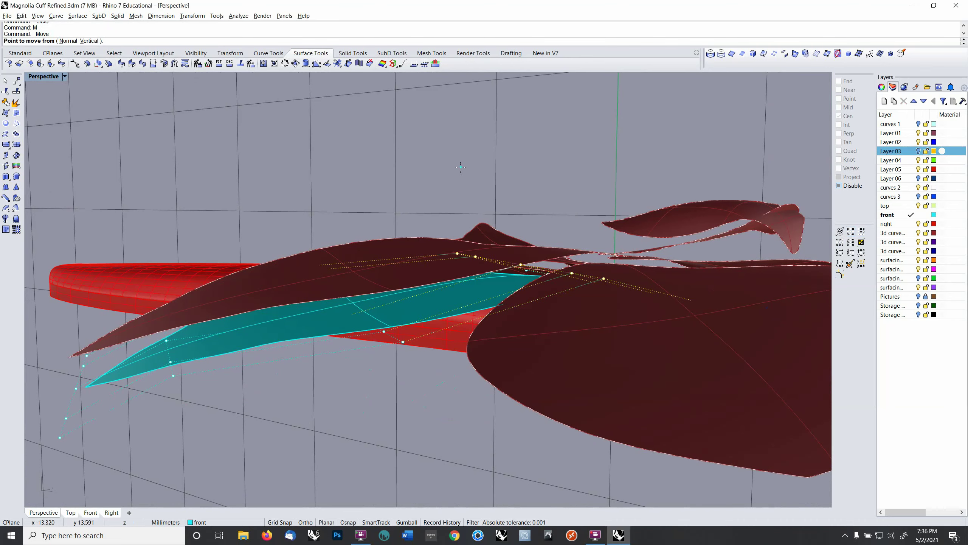
left_click(508, 159)
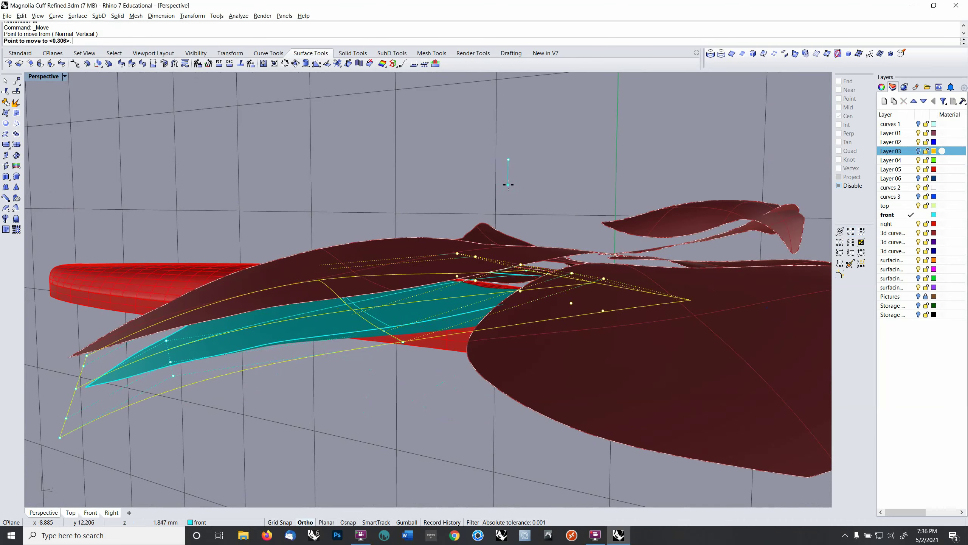
left_click(508, 185)
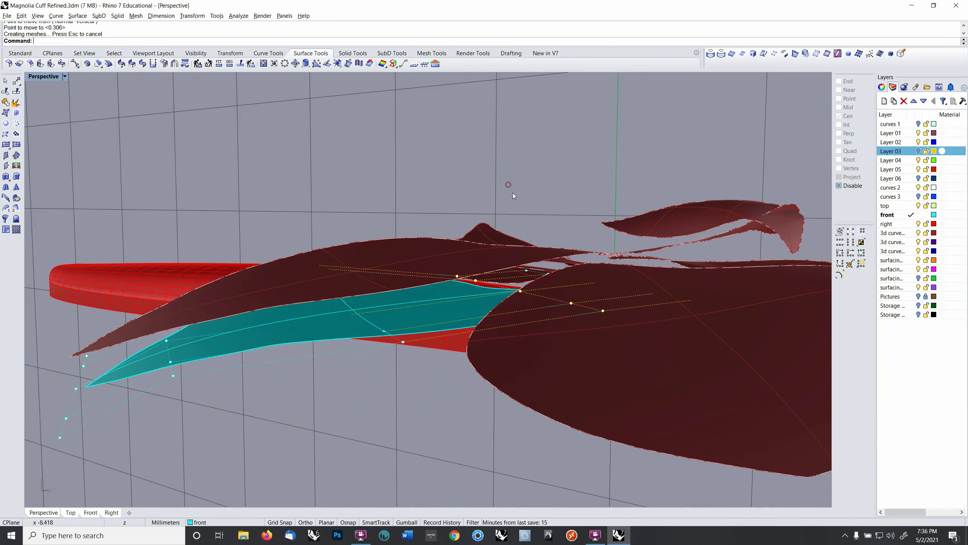
Step: Lower the outermost U row of control points at the flower's centre by about 1.15 mm
left_click(691, 300)
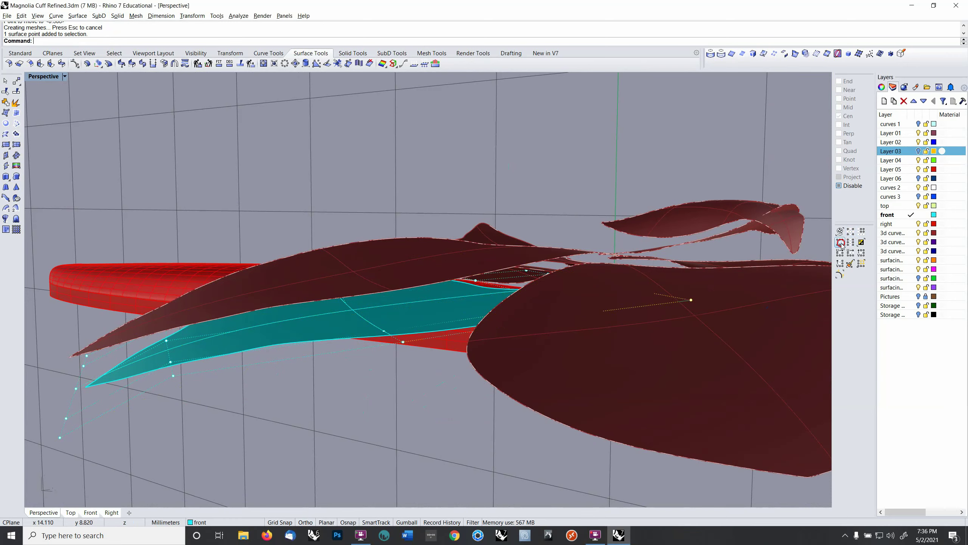
left_click(841, 244)
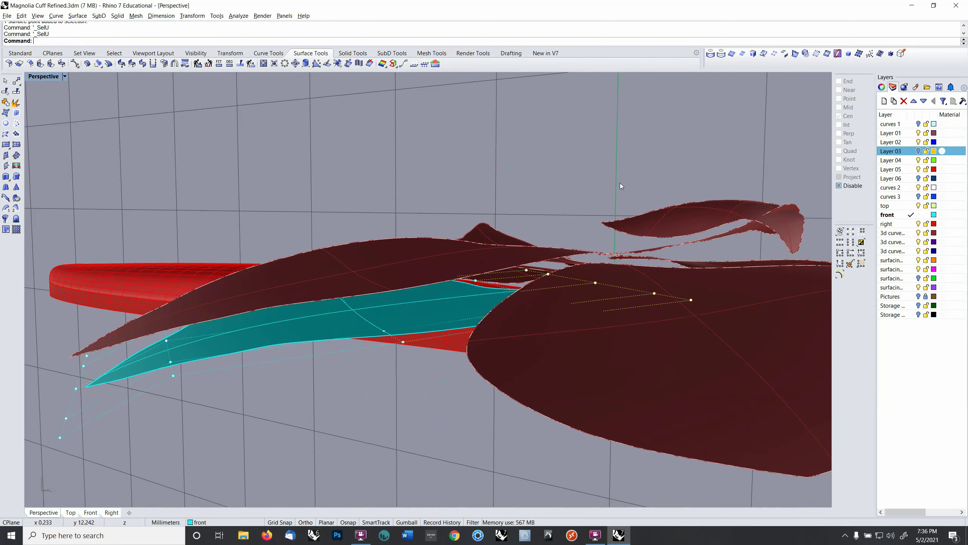
type("Move")
key("Return")
left_click(588, 169)
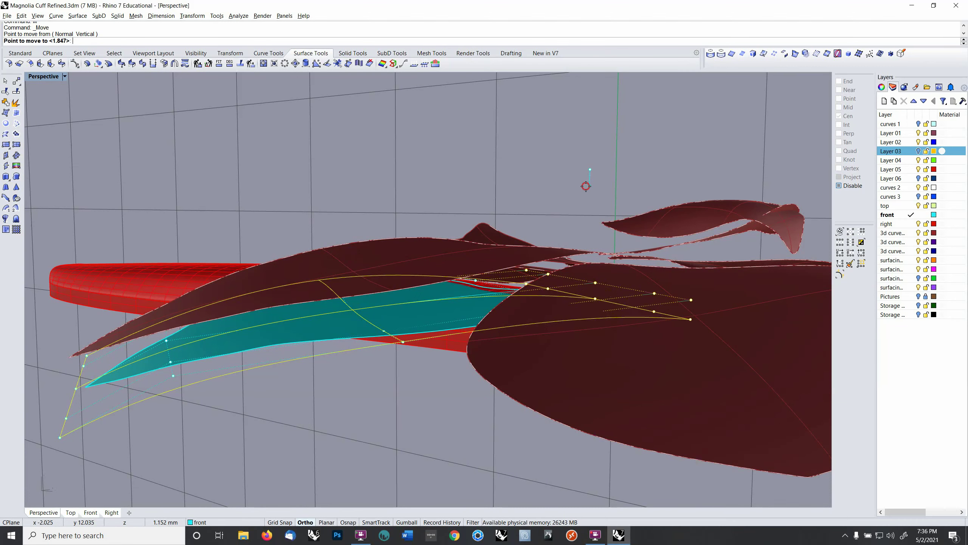
left_click(585, 186)
Step: Lower the middle U row of the offset surface's control points by about 0.93 mm
right_click_drag(555, 222, 455, 305)
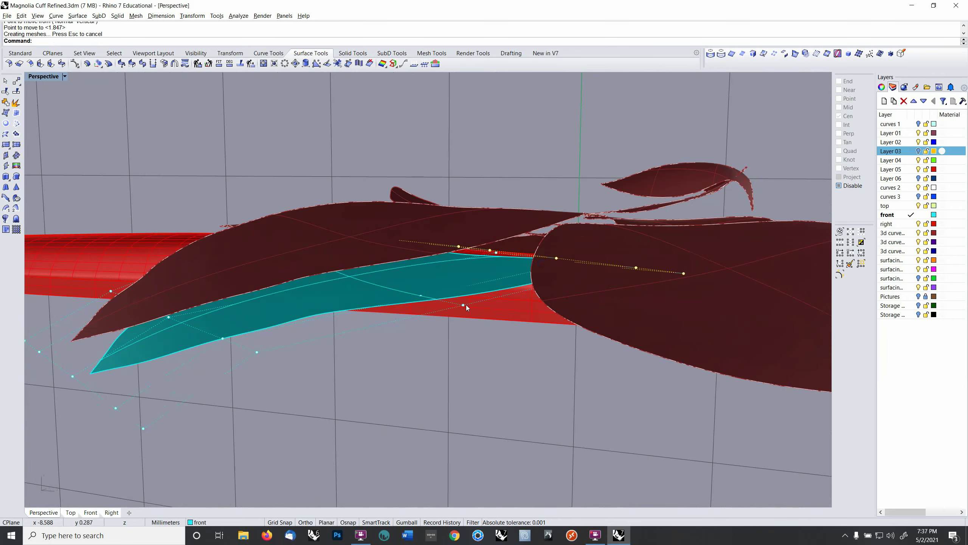
left_click(466, 305)
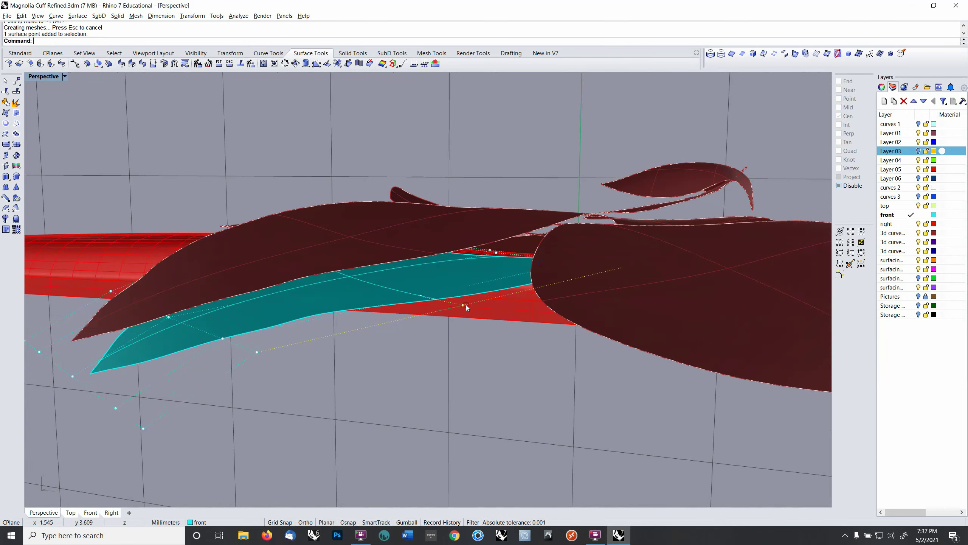
left_click(840, 244)
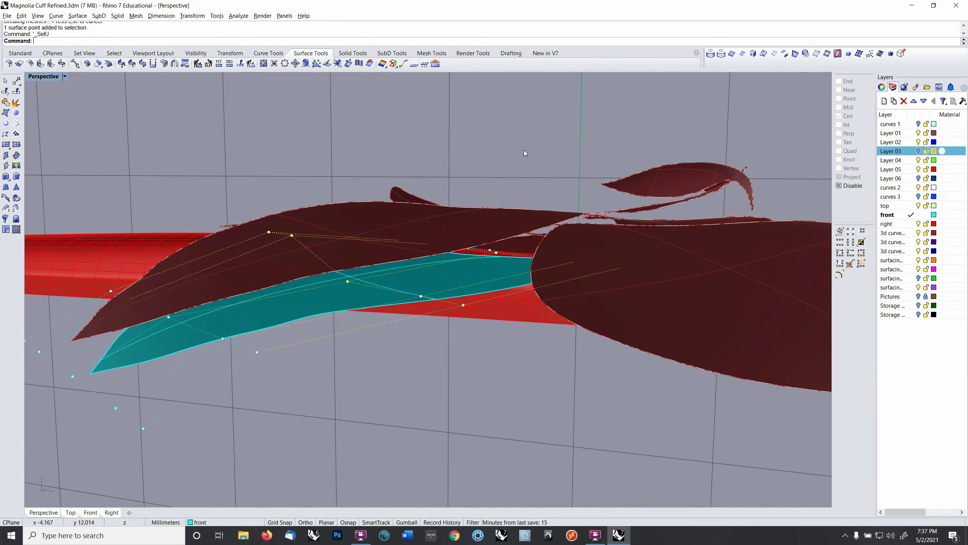
type("m")
key("Return")
left_click(551, 157)
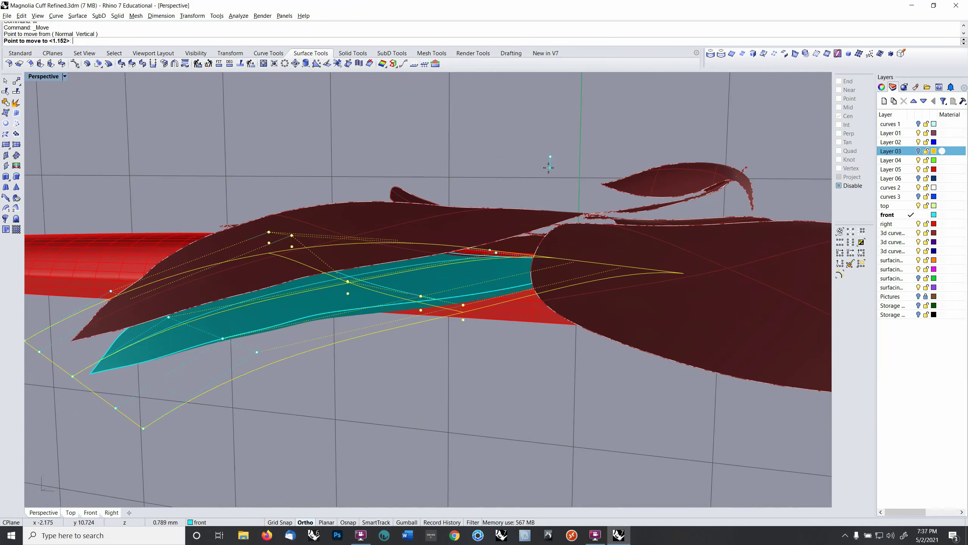
left_click(548, 169)
Step: Select the two U rows of control points nearest the flower's centre and move them further down together
right_click_drag(548, 169, 511, 218)
left_click(618, 265)
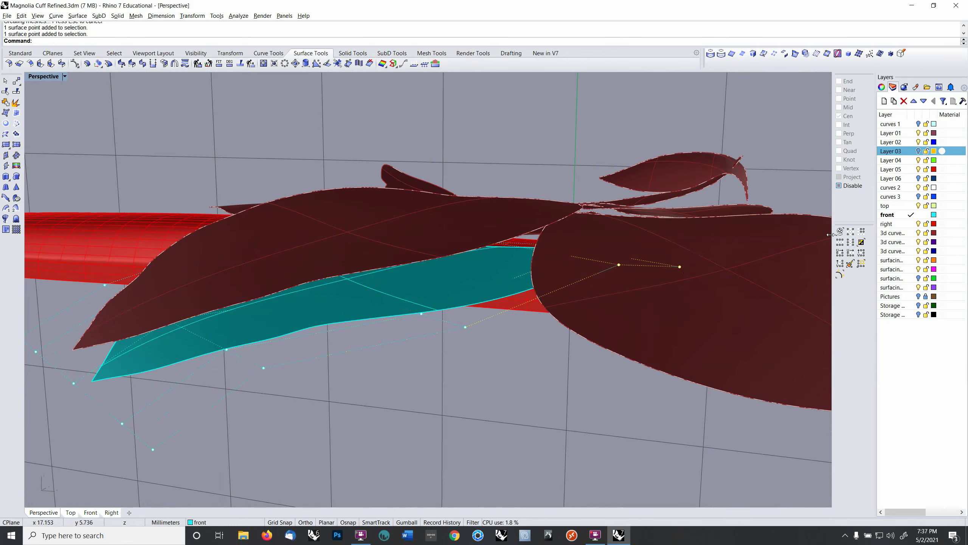
left_click(840, 242)
type("m")
key("Return")
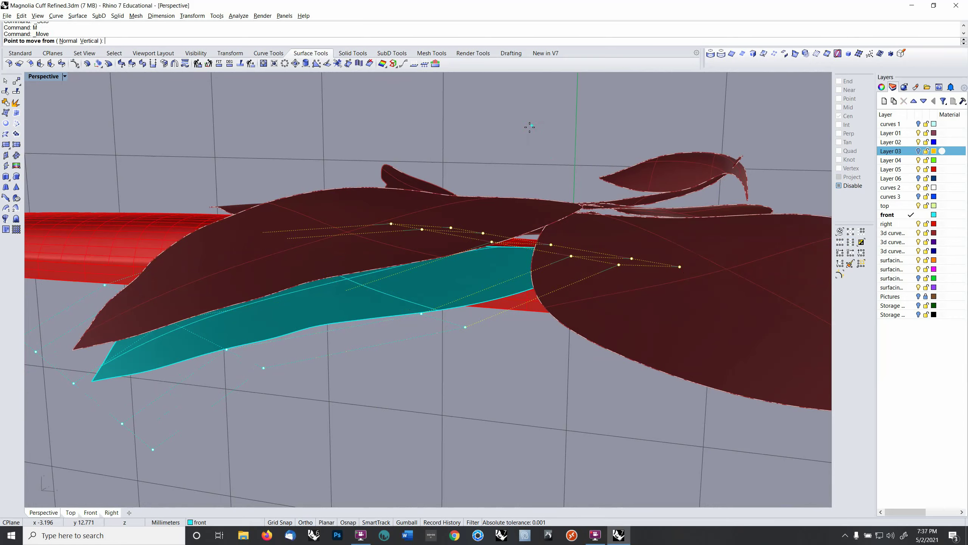
left_click(531, 138)
left_click(527, 159)
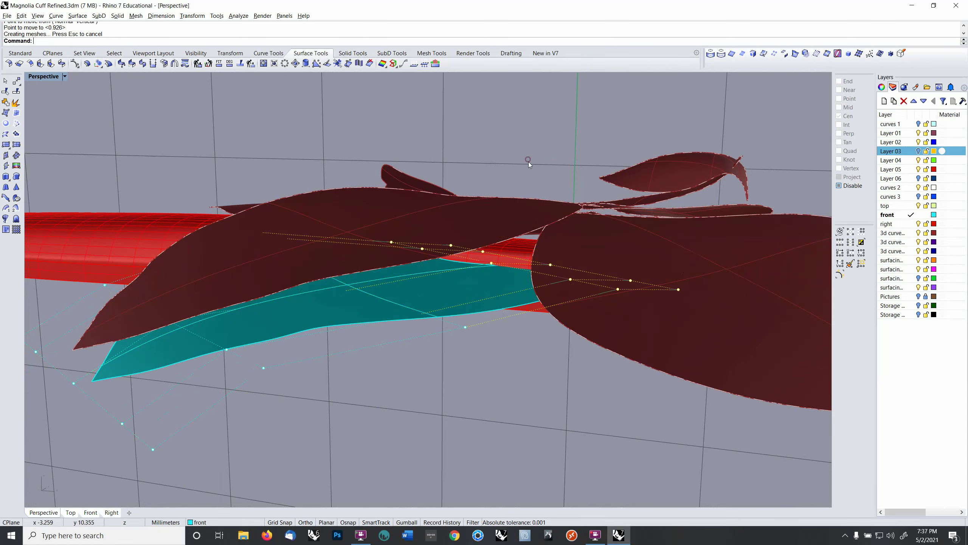
Step: Lower the two selected U rows of the offset surface's control points by about 2.15 mm with Move
right_click_drag(525, 158, 525, 196)
type("m")
key("Return")
left_click(543, 360)
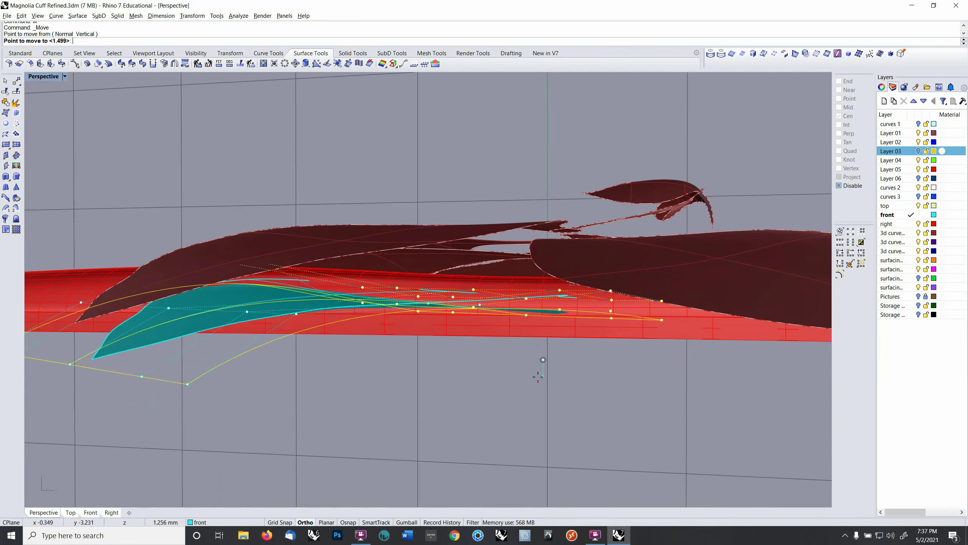
left_click(535, 387)
Step: Move the same selected control points down by a further 0.7 mm or so, below the cuff band's underside
right_click_drag(536, 383, 543, 378)
right_click_drag(577, 385, 530, 387)
right_click_drag(536, 324, 610, 397)
type("M")
key("Return")
left_click(614, 400)
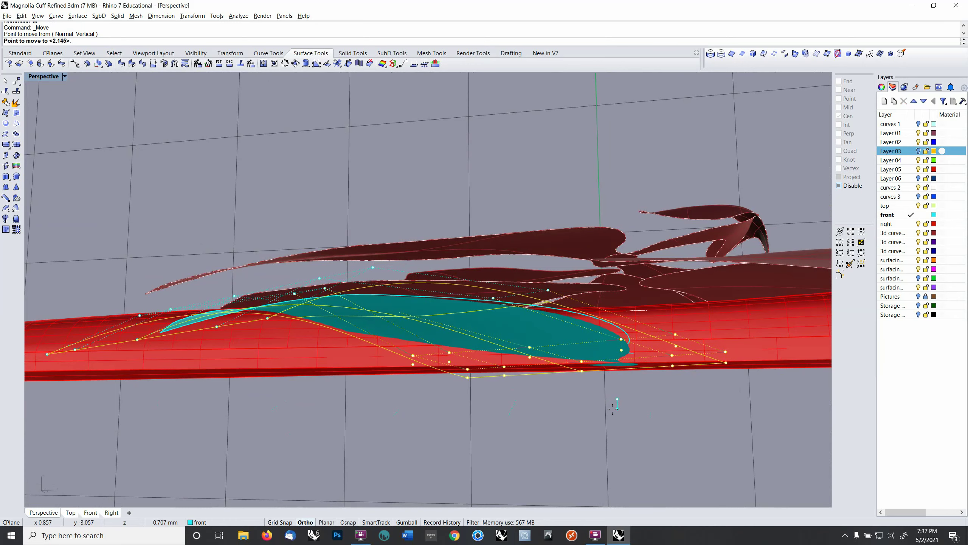
left_click(613, 408)
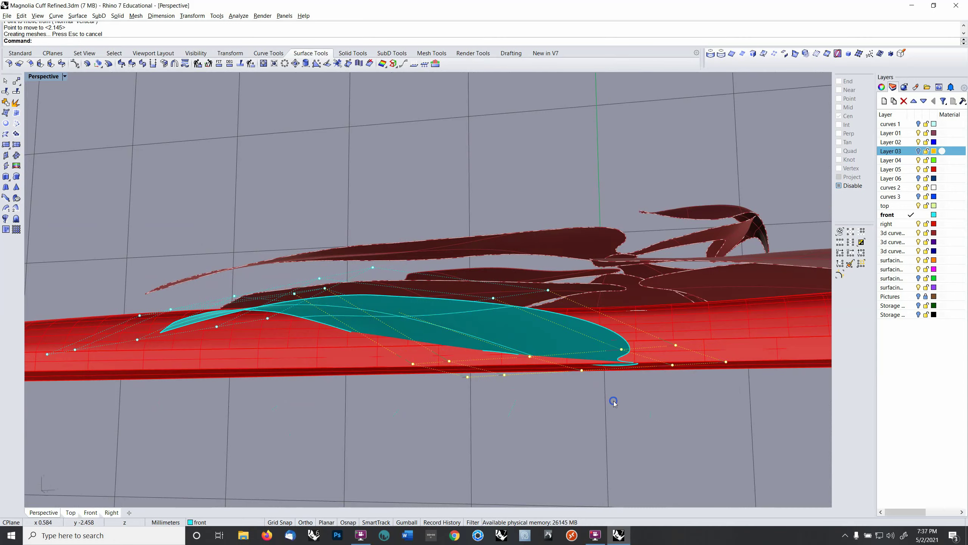
Step: Set the construction plane to World Top and turn off the right layer
right_click_drag(613, 400, 561, 382)
left_click(547, 382)
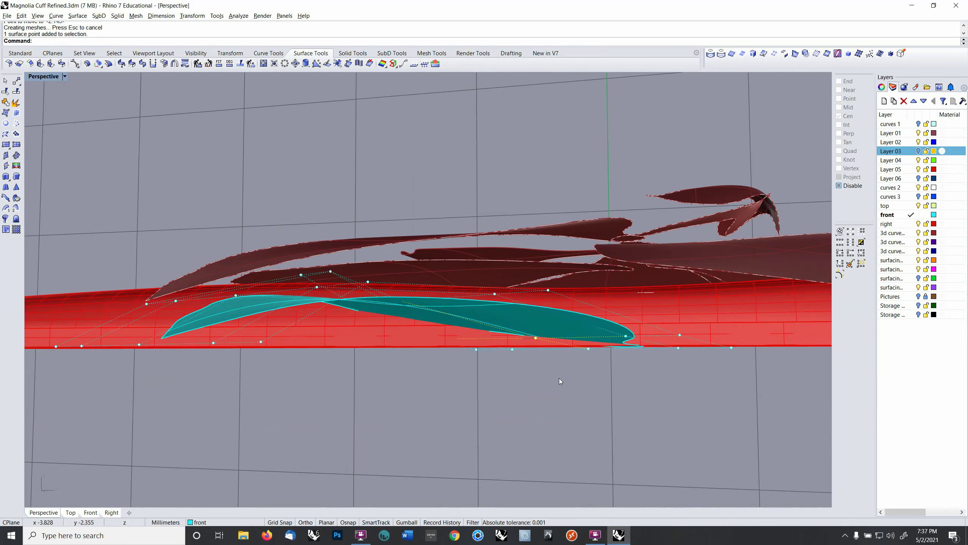
key("F4")
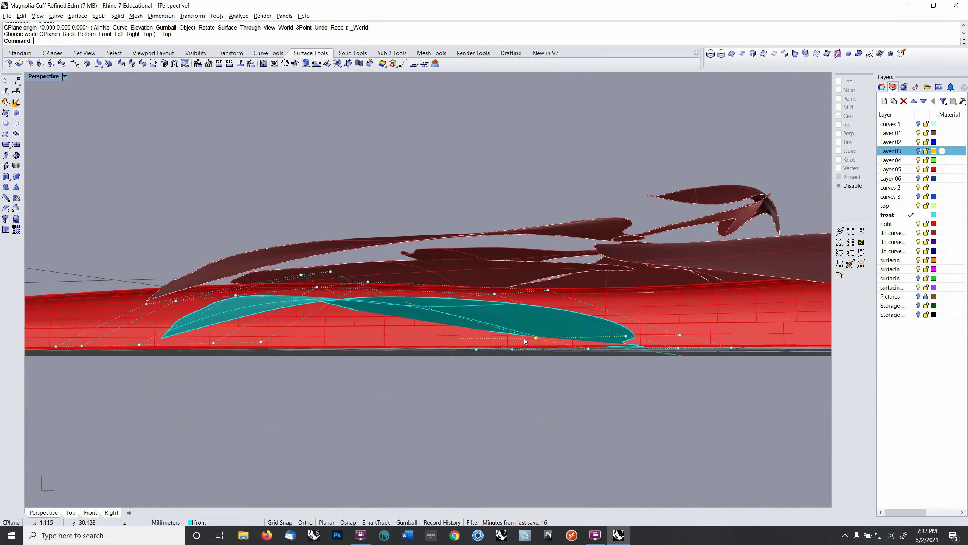
left_click(456, 339)
left_click(466, 390)
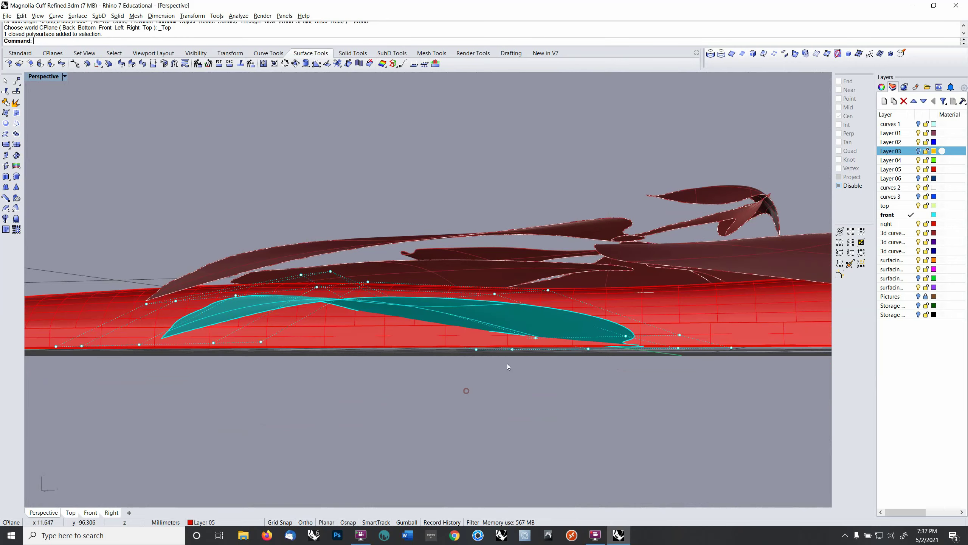
left_click(918, 224)
Step: Select the second U row of control points from the flower's centre and project it to the construction plane, deleting the input
mouse_move(606, 272)
right_mouse_down()
mouse_move(608, 281)
mouse_move(614, 265)
right_mouse_up()
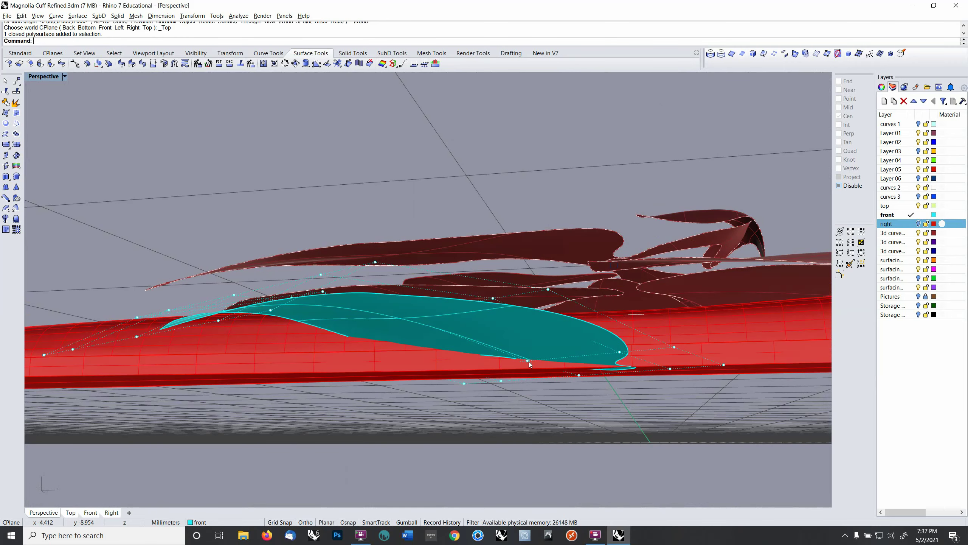
left_click(611, 357)
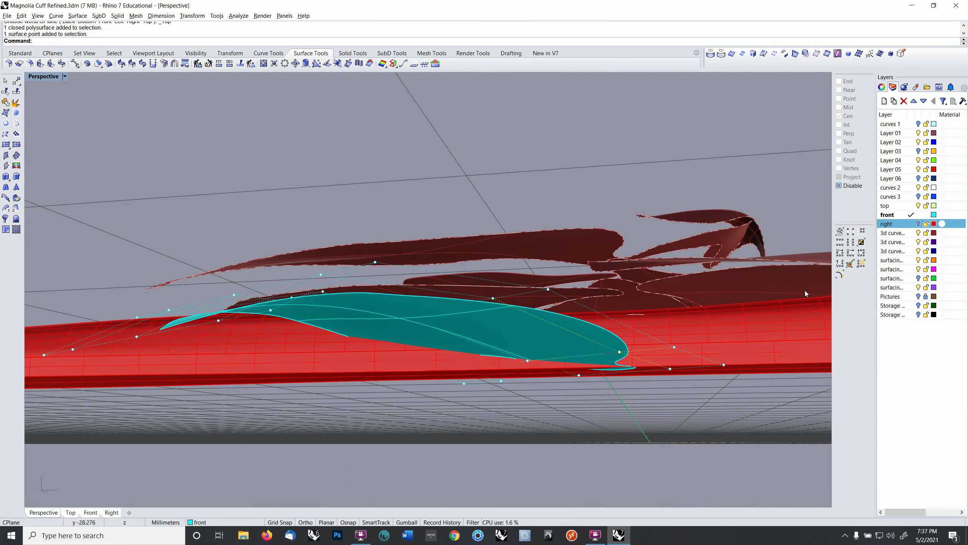
left_click(840, 243)
right_click_drag(673, 287, 677, 295)
type("projecttocplane")
key("Return")
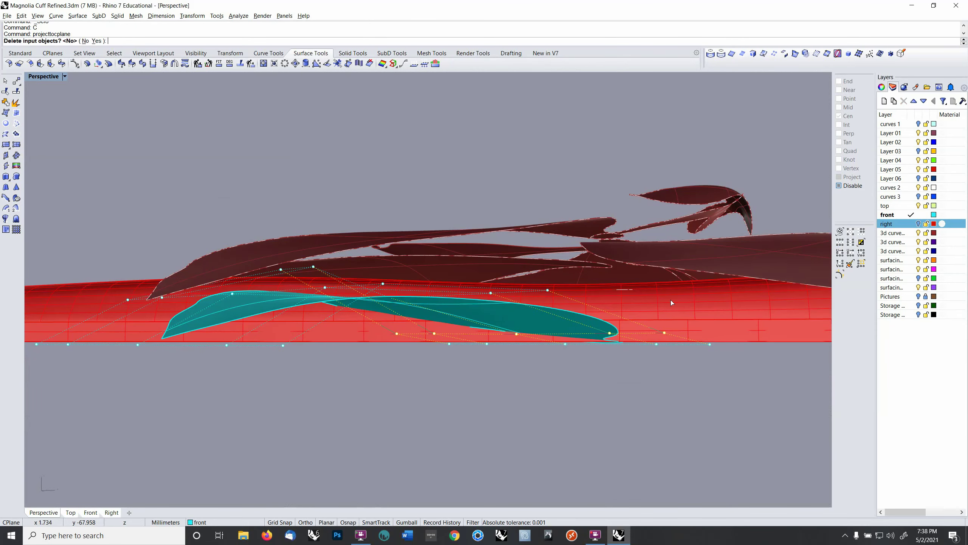
type("y")
key("Return")
Step: Select the outermost U row of control points at the flower's centre and project it to the construction plane, deleting the input
mouse_move(644, 318)
right_mouse_down()
mouse_move(642, 304)
mouse_move(641, 327)
right_mouse_up()
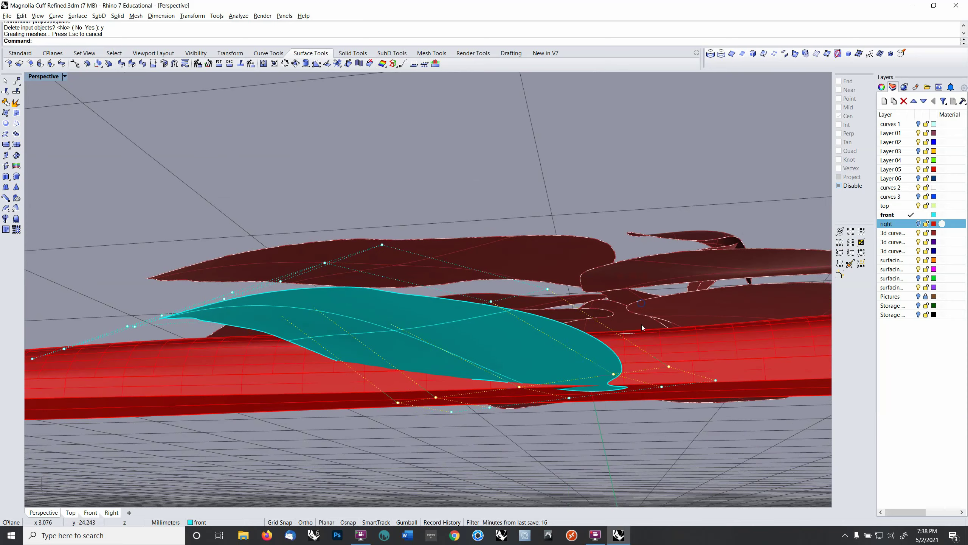
left_click(715, 380)
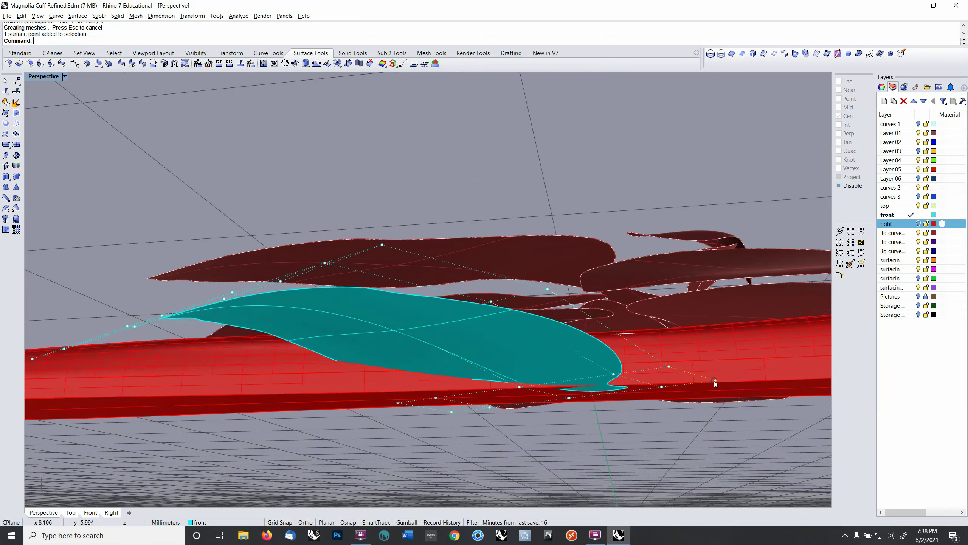
left_click(840, 247)
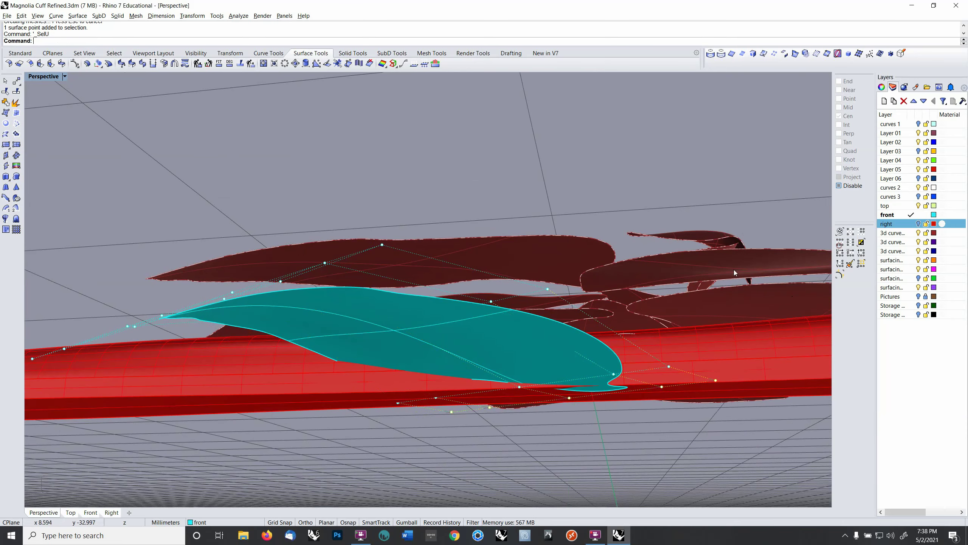
right_click_drag(734, 269, 624, 225)
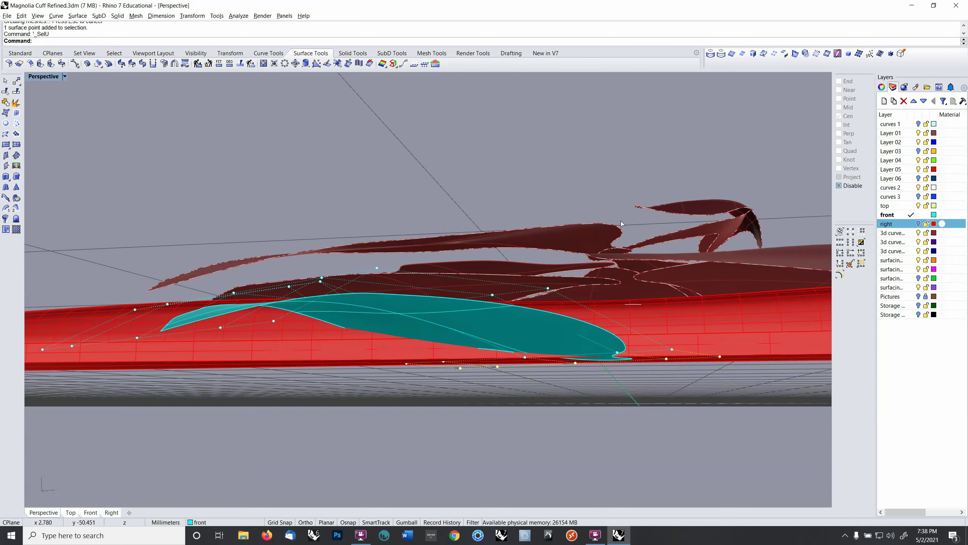
right_click(620, 221)
type("y")
key("Return")
right_click_drag(568, 324, 549, 313)
left_click(719, 351)
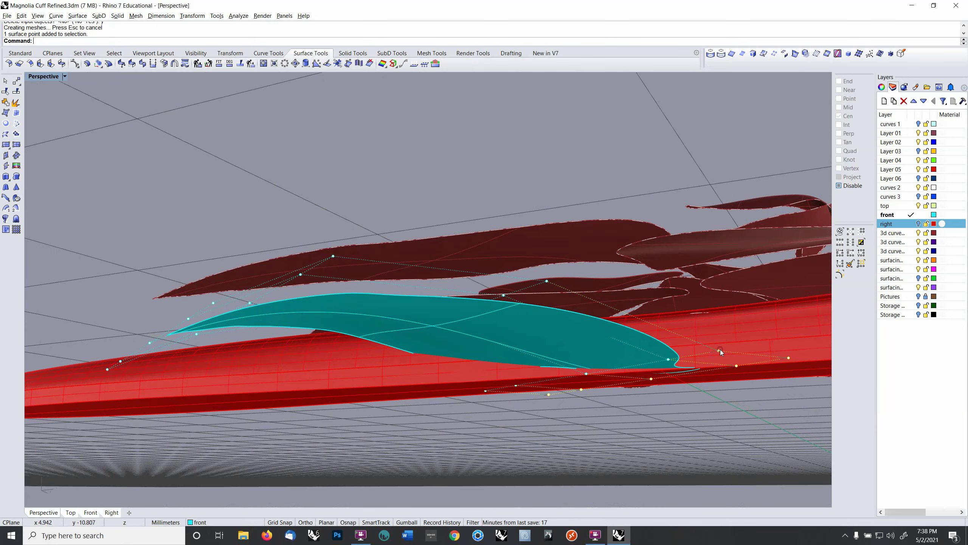
left_click(840, 242)
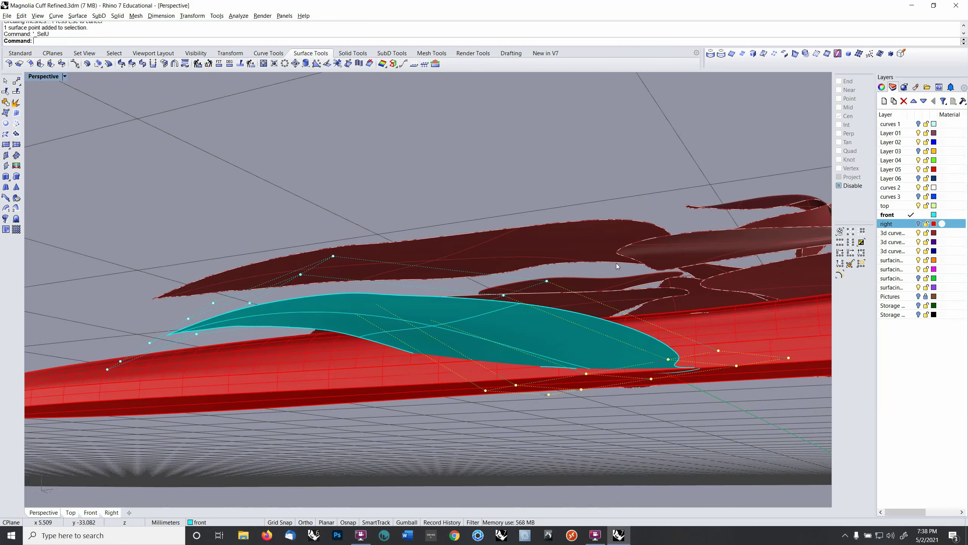
type("M")
key("Return")
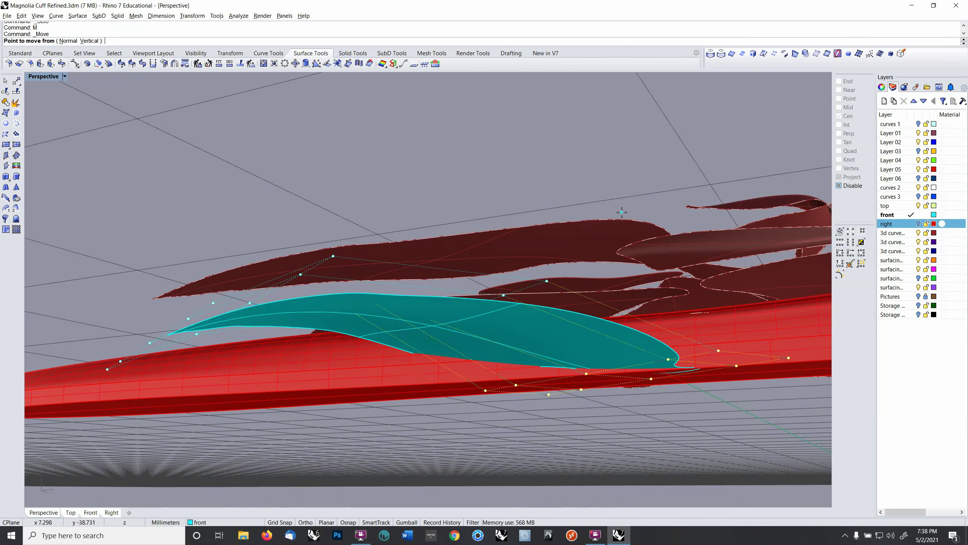
key("Escape")
Step: Turn off the control points and remove all trims from the petal's offset surface with Untrim All
right_click_drag(618, 215, 628, 238)
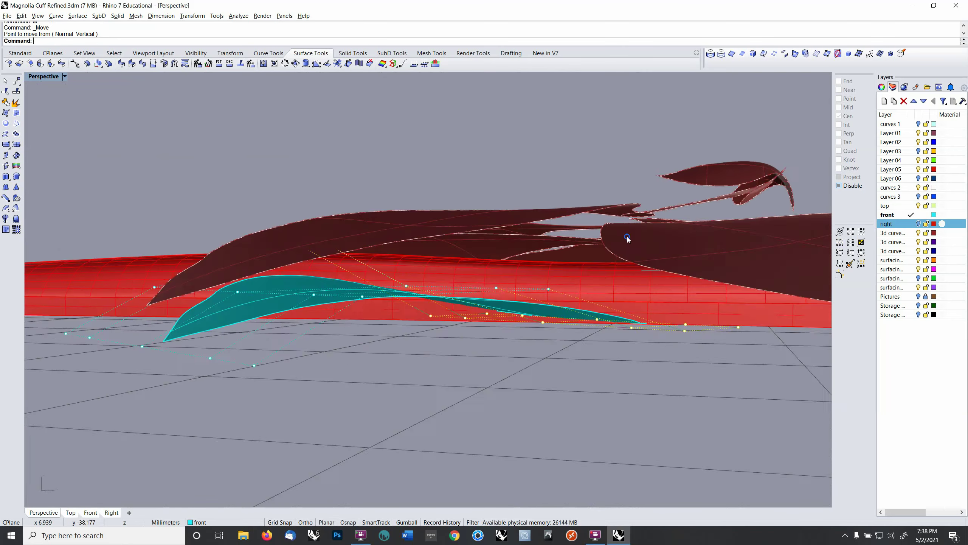
key("Escape")
scroll(568, 306, "down", 6)
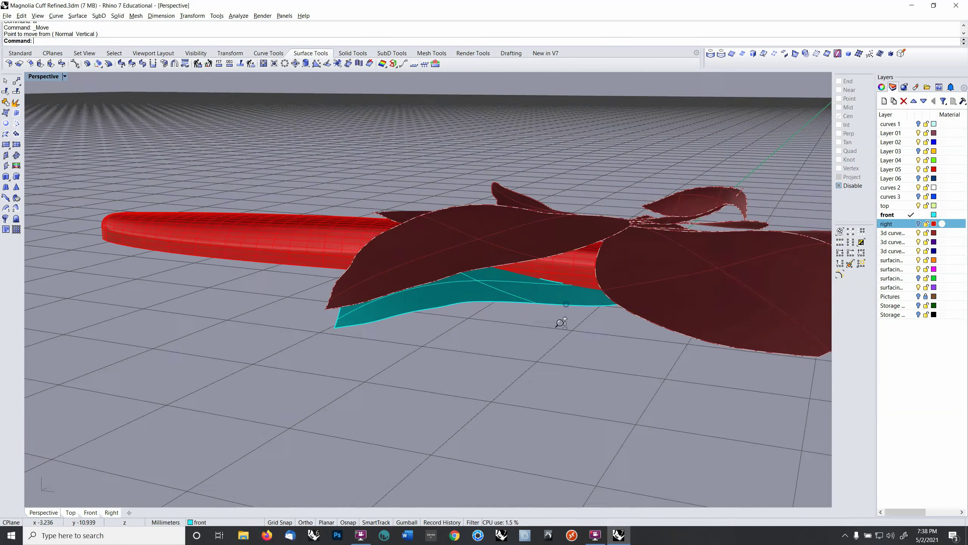
right_click_drag(561, 323, 582, 320)
left_click(548, 292)
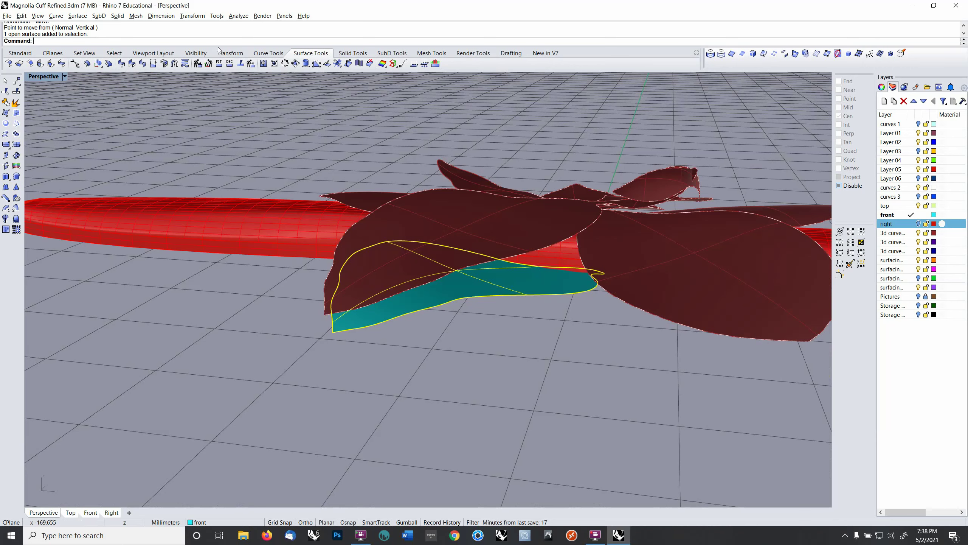
left_click(78, 15)
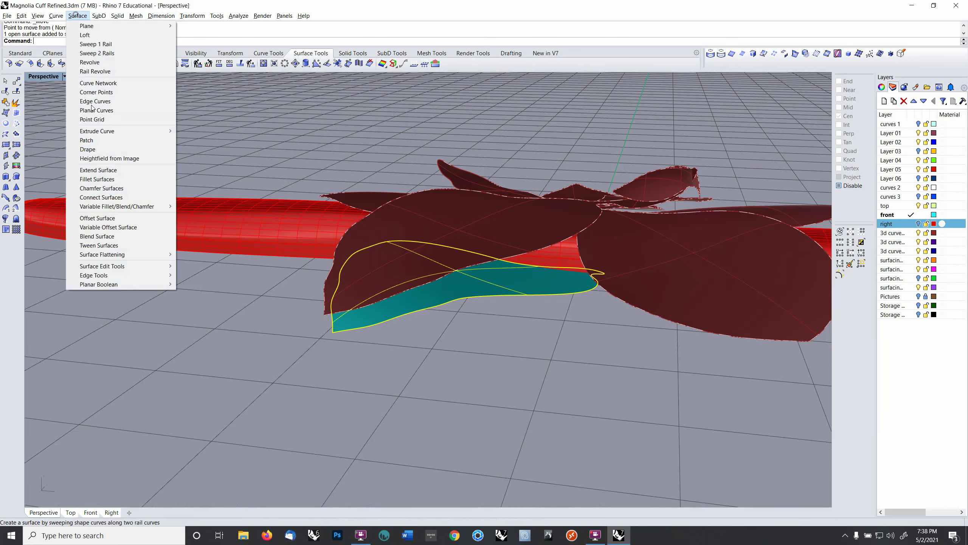
mouse_move(121, 268)
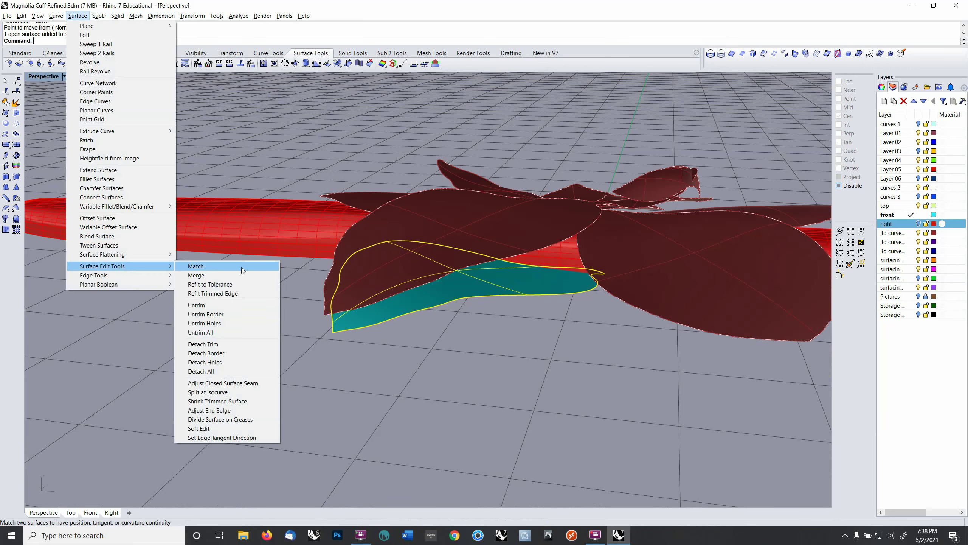
left_click(221, 335)
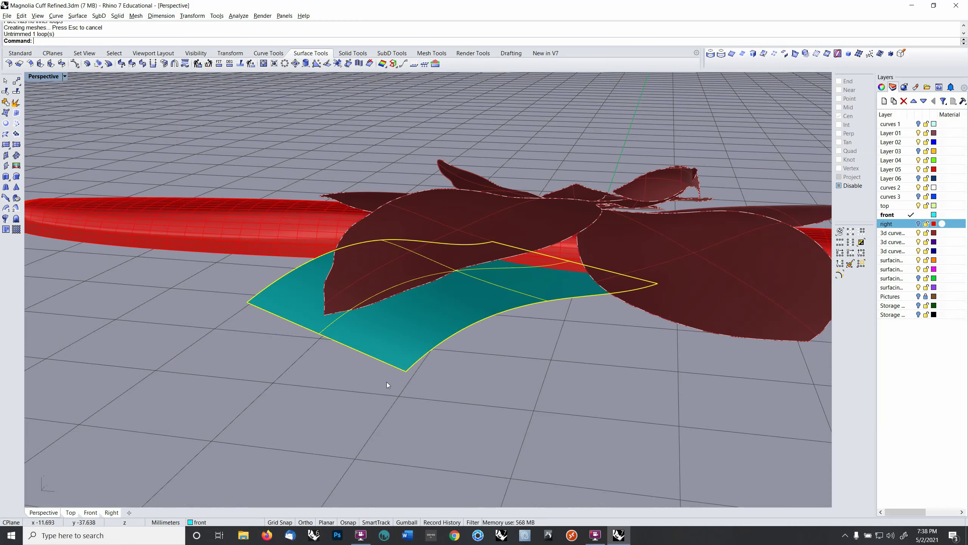
Step: Bring back the hidden petal side wall with Show Selected
key("ctrl+shift+h")
left_click(397, 324)
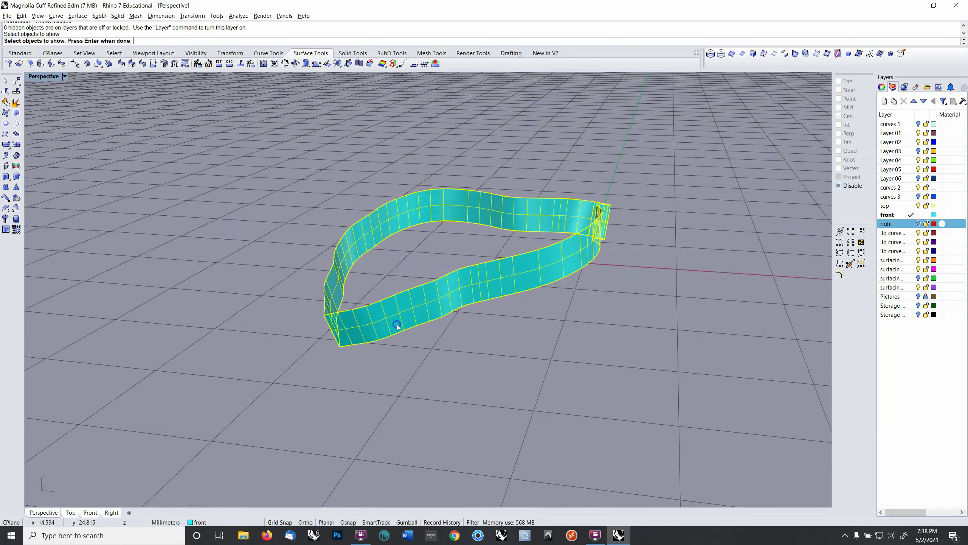
key("Return")
Step: Try Extend Surface on the side wall's lower edge, then explode the side wall into separate surfaces
left_click(517, 272)
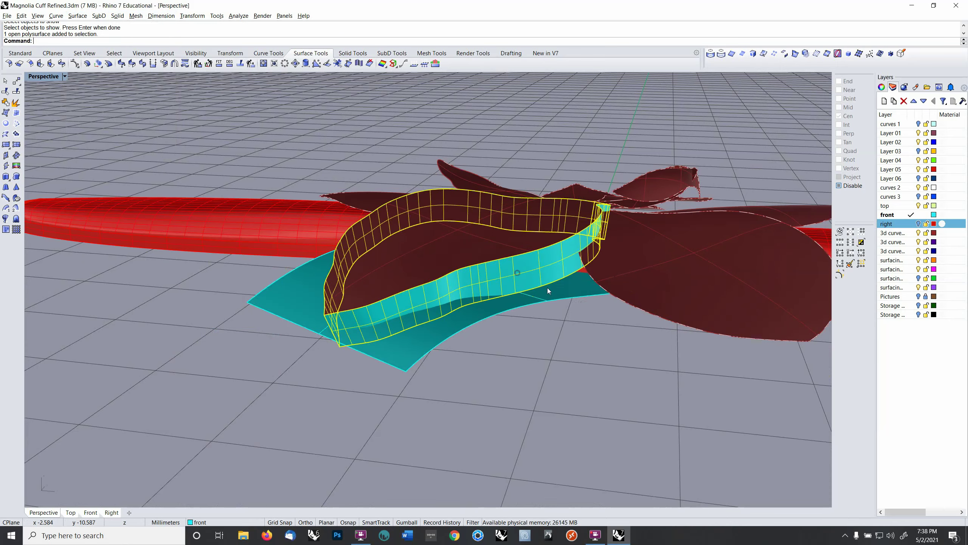
right_click_drag(548, 288, 540, 267)
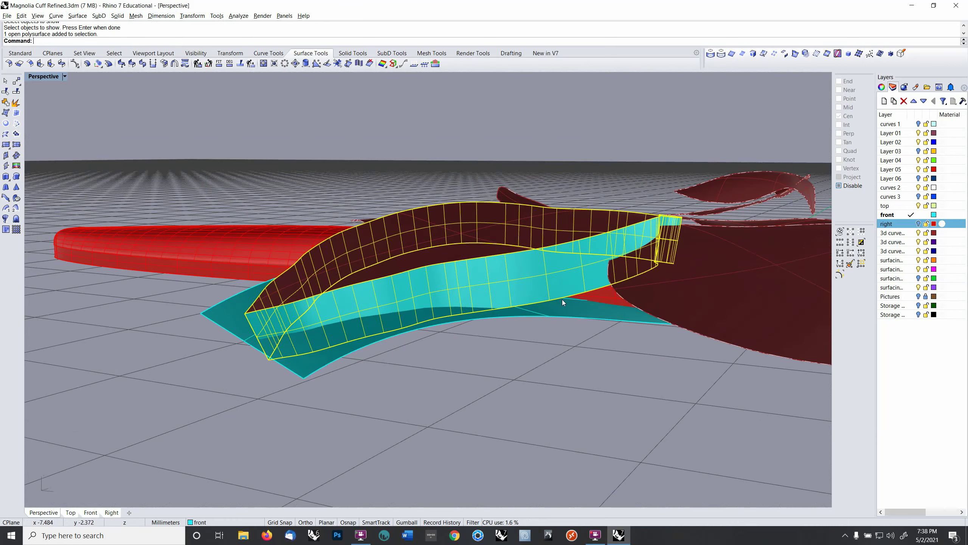
left_click(56, 15)
left_click(105, 172)
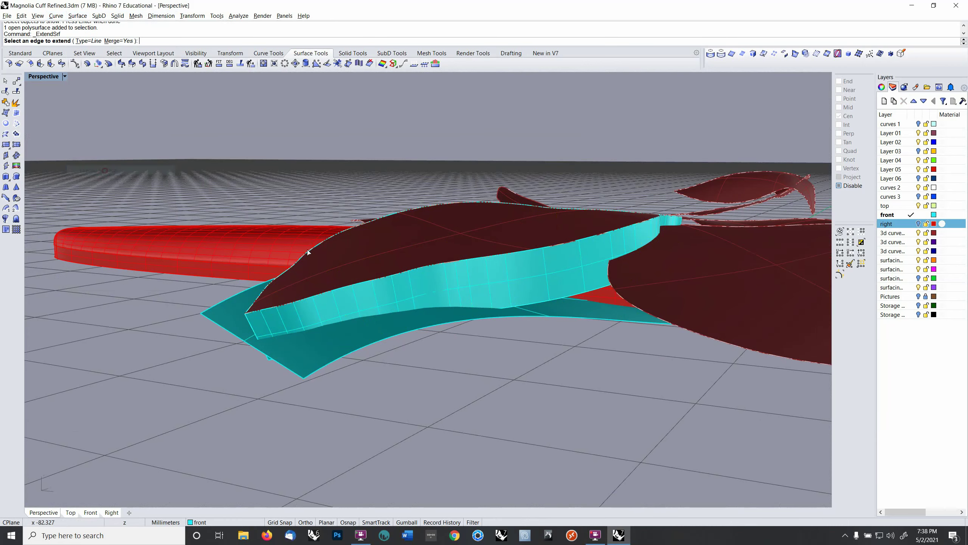
left_click(552, 299)
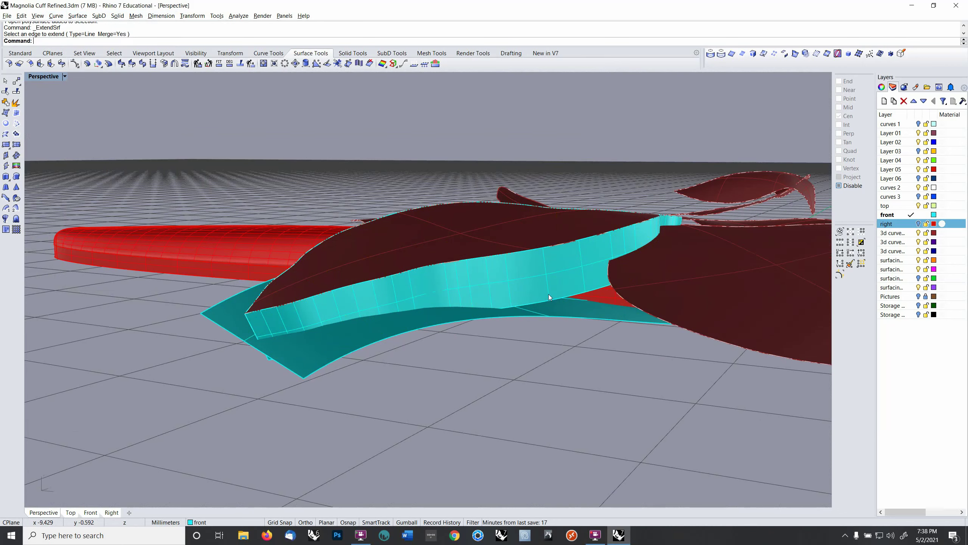
left_click(15, 102)
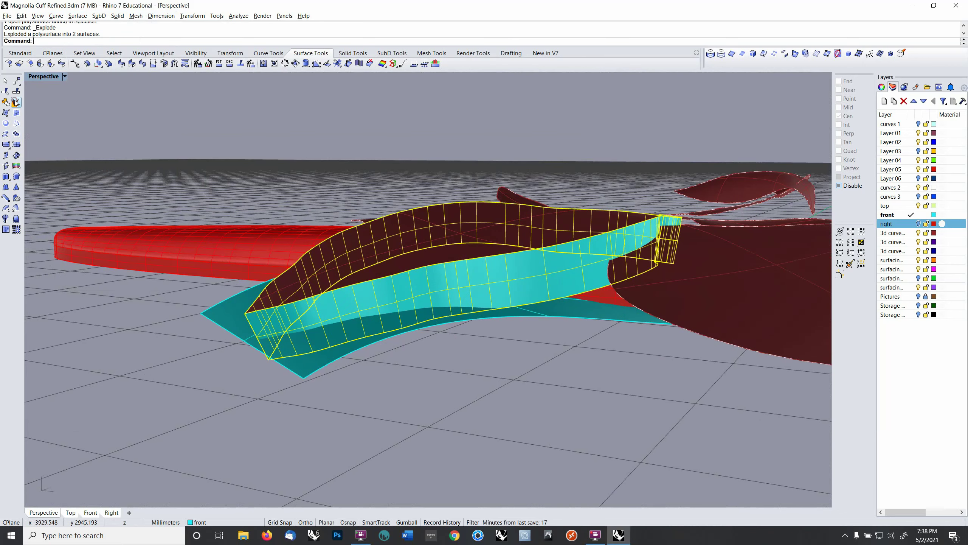
Step: Extend the lower edge of the near side wall surface repeatedly with Extend Surface until it passes well below the untrimmed offset surface
right_click(212, 42)
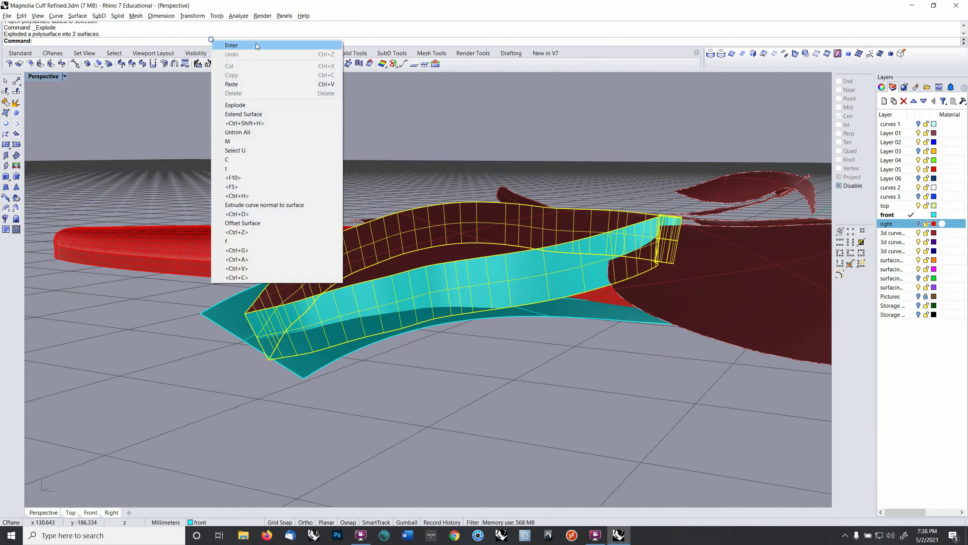
left_click(256, 122)
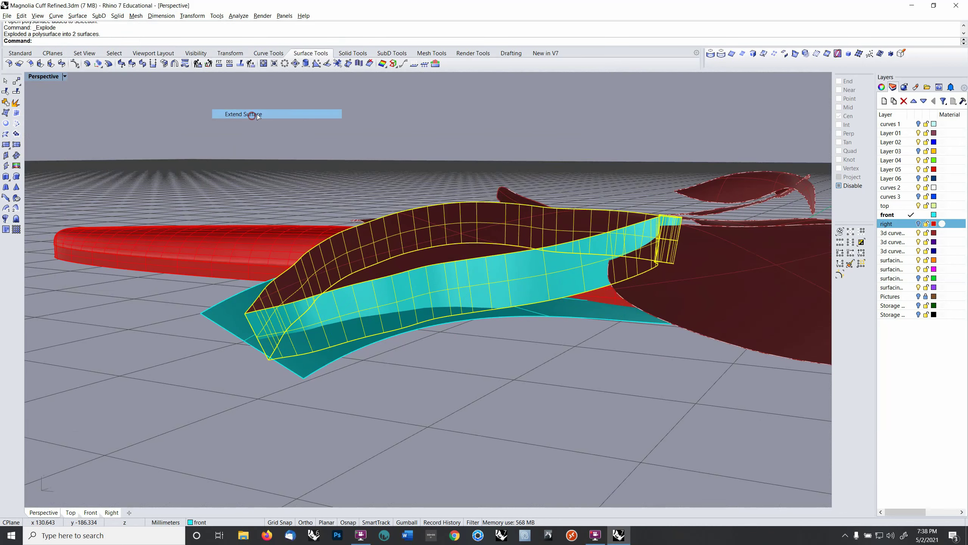
left_click(540, 302)
right_click(539, 302)
right_click(539, 302)
right_click(539, 303)
right_click(546, 305)
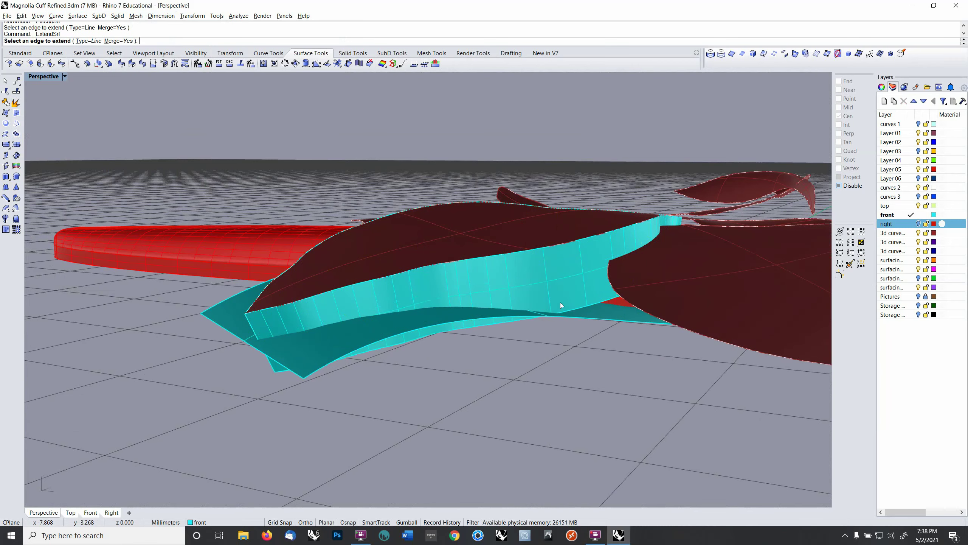
left_click(561, 305)
left_click(575, 309)
right_click_drag(570, 329, 563, 327)
right_click(556, 334)
left_click(556, 332)
left_click(556, 342)
right_click(559, 344)
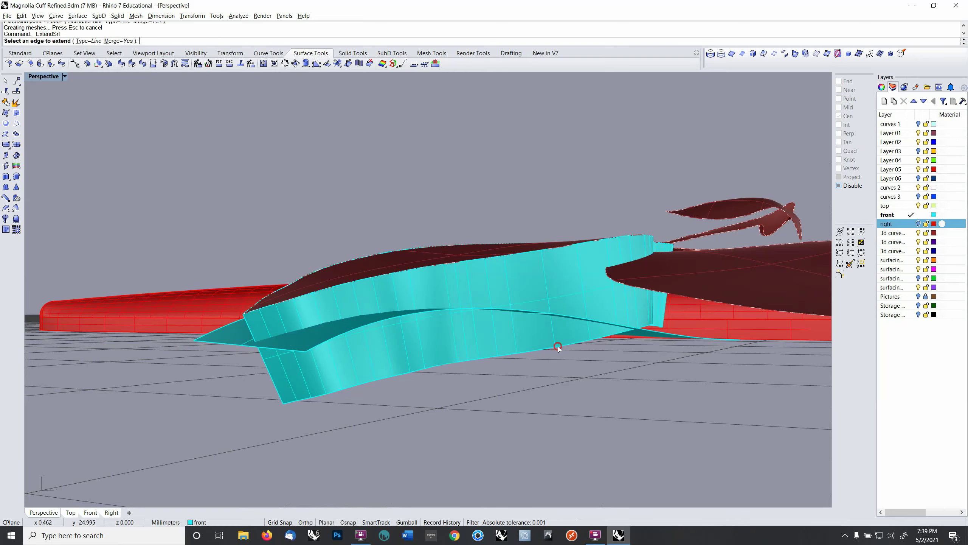
left_click(559, 347)
right_click(558, 347)
Step: Extend the lower edge of the opposite side wall surface down past the offset surface to match the first one
right_click_drag(558, 347, 380, 362)
key("Return")
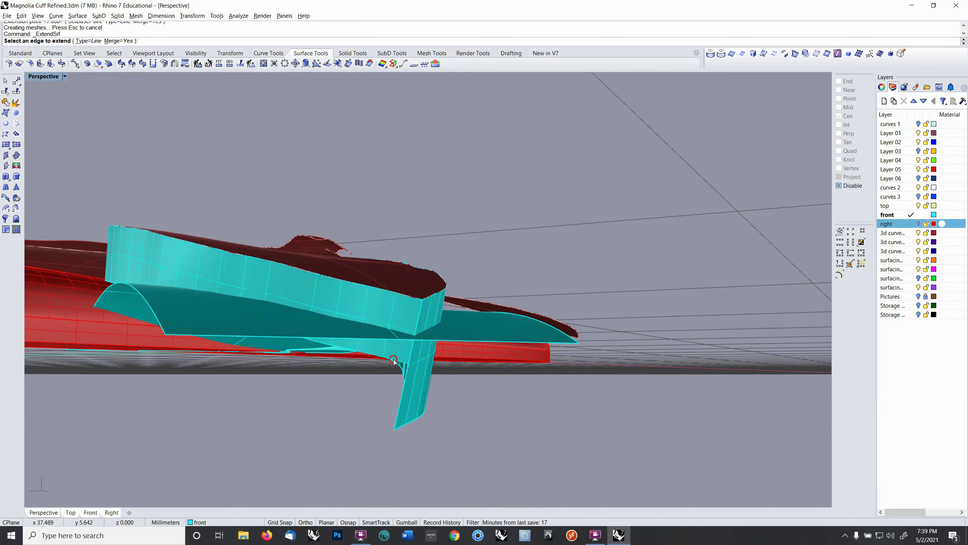
left_click(394, 359)
left_click(381, 388)
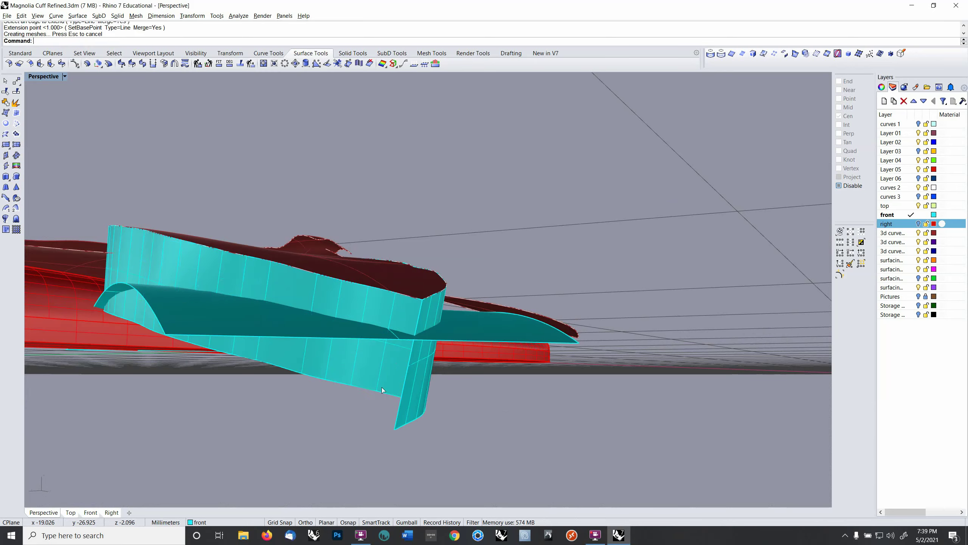
right_click(380, 388)
left_click(378, 393)
right_click(378, 393)
mouse_move(381, 385)
right_mouse_down()
mouse_move(354, 395)
mouse_move(366, 391)
right_mouse_up()
Step: Try to trim the offset surface with the joined side walls, then undo the join
left_click(440, 376)
left_click(224, 324, "shift")
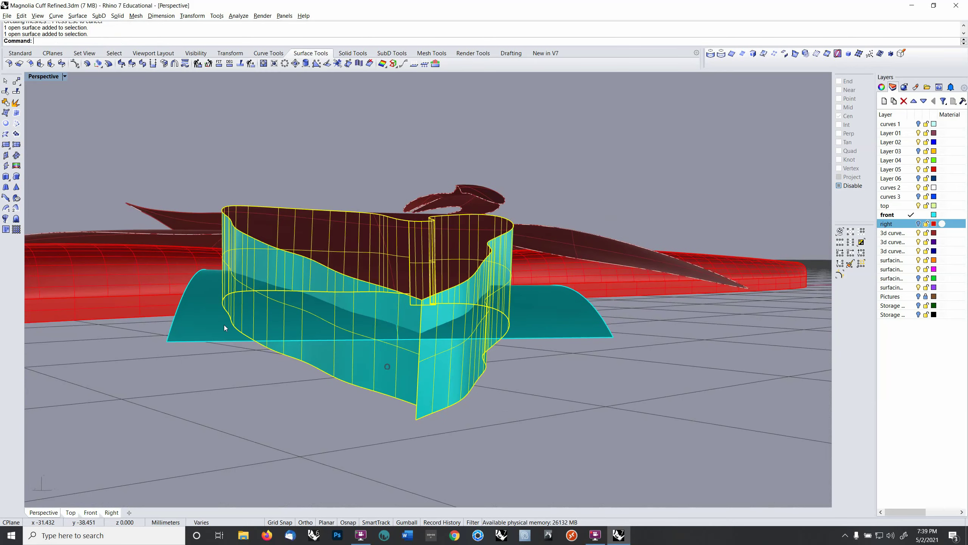
left_click(5, 101)
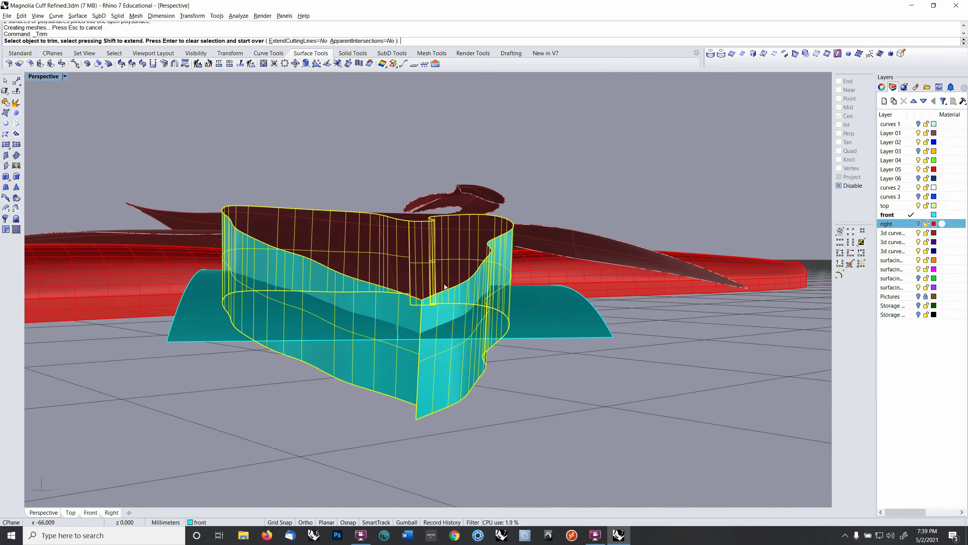
left_click(539, 323)
right_click_drag(539, 321, 609, 382)
key("Return")
key("ctrl+z")
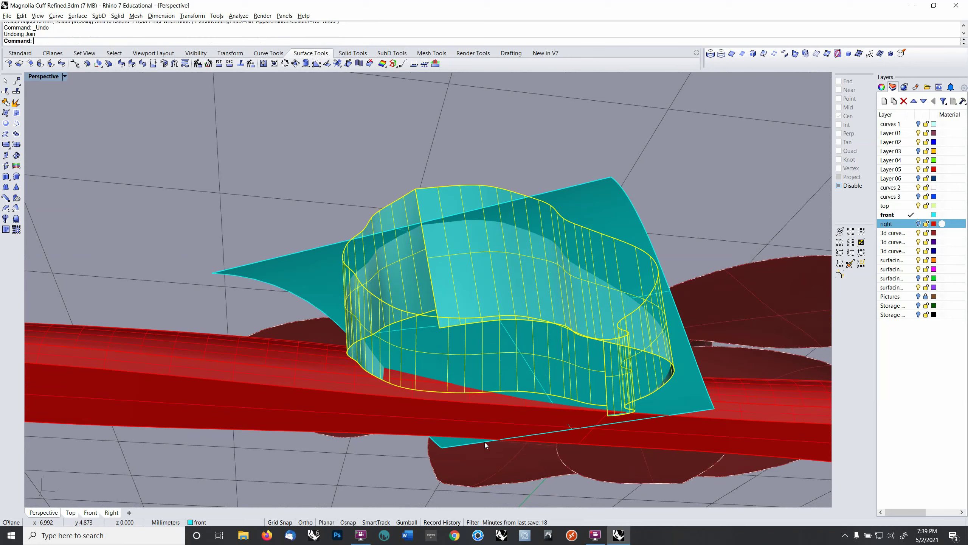
left_click(352, 465)
left_click(394, 322)
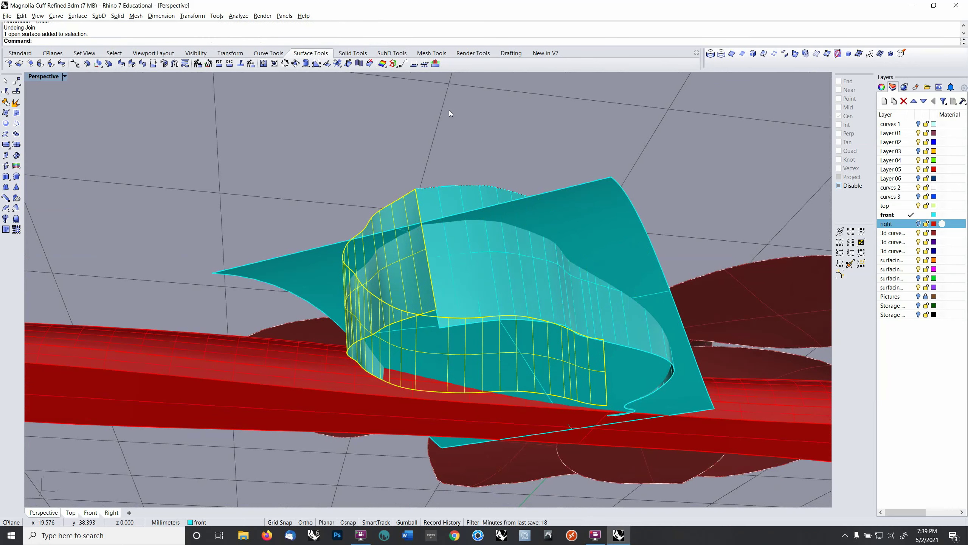
right_click(471, 42)
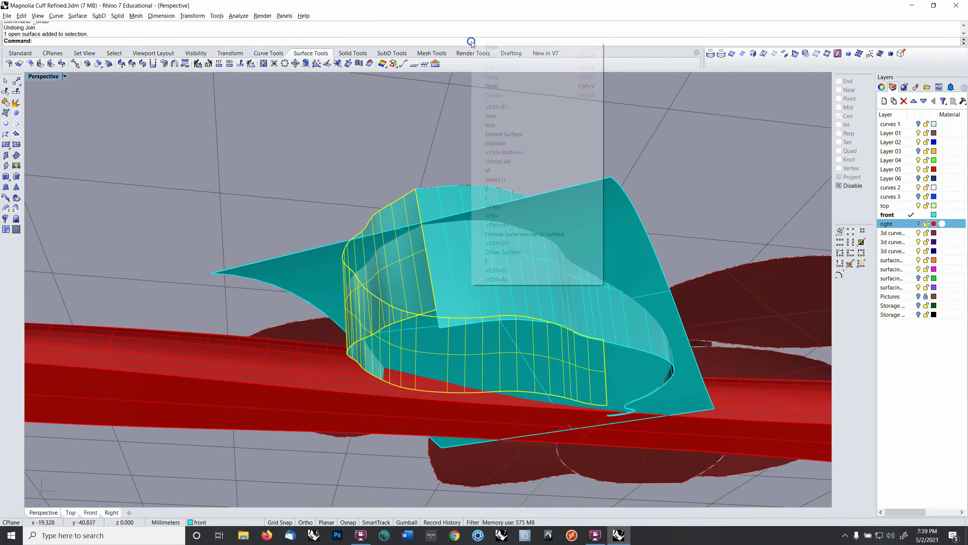
left_click(511, 136)
left_click(414, 315)
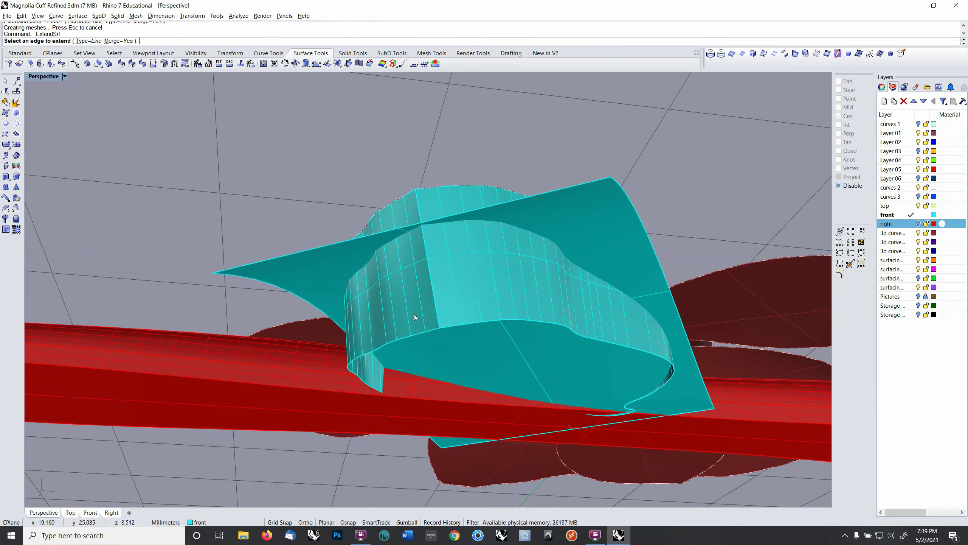
right_click_drag(432, 329, 465, 323)
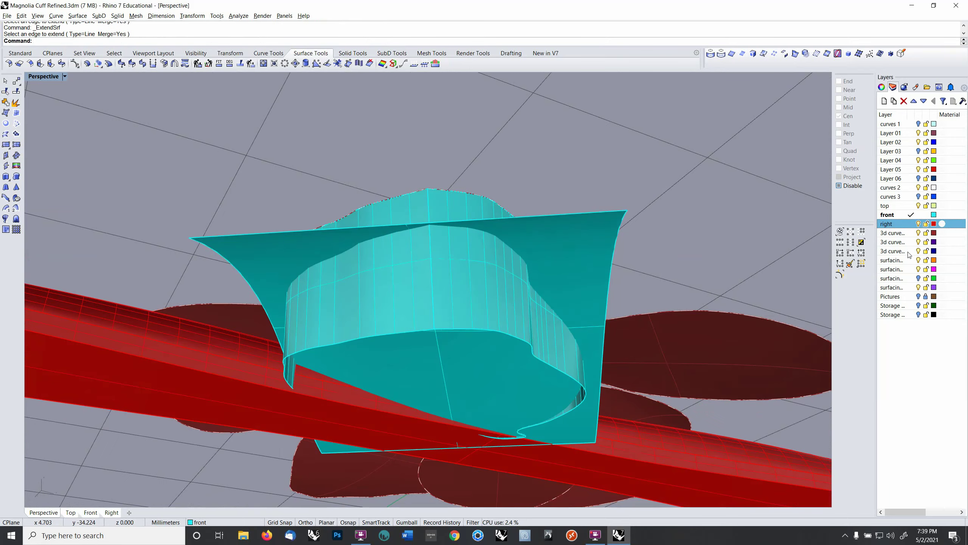
Step: Hide the cuff band on Layer 05 and join the petal's two side wall surfaces into one polysurface
left_click(919, 223)
left_click(918, 169)
right_click_drag(656, 261, 564, 267)
left_click(563, 266)
left_click(401, 279)
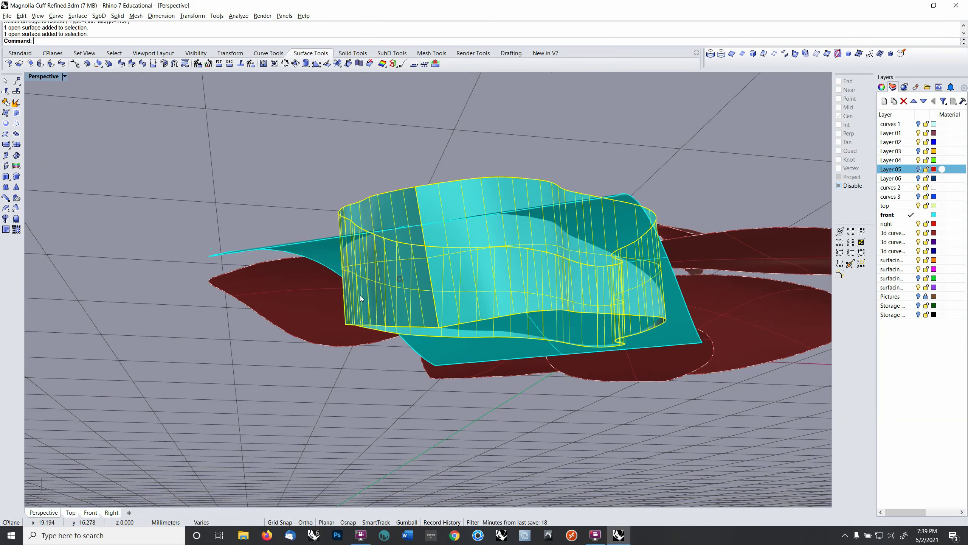
left_click(5, 102)
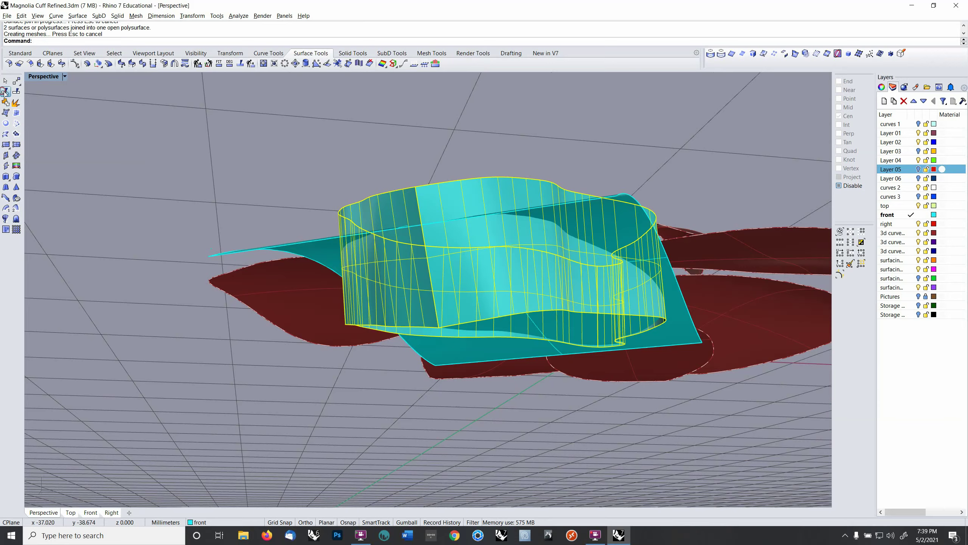
Step: Trim away the part of the offset surface that lies outside the joined side wall
left_click(5, 92)
right_click_drag(492, 133, 619, 245)
left_click(607, 269)
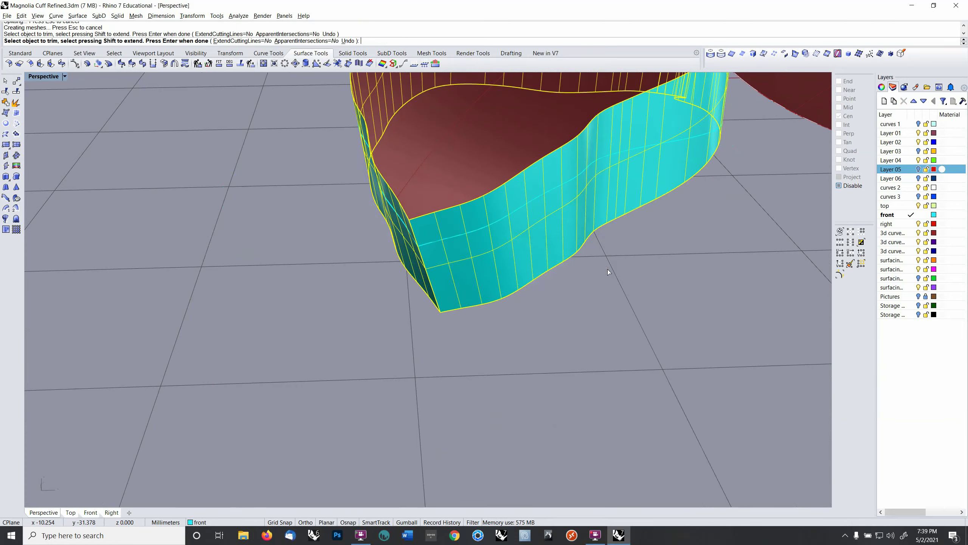
key("Return")
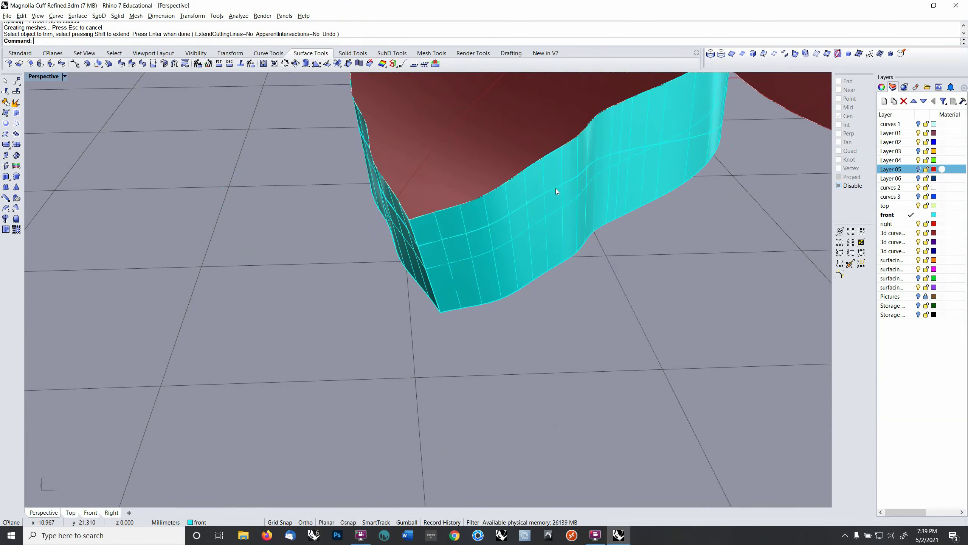
Step: Trim off the excess side wall that hangs below the petal's offset underside
left_click(555, 188)
key("Return")
left_click(559, 221)
key("Return")
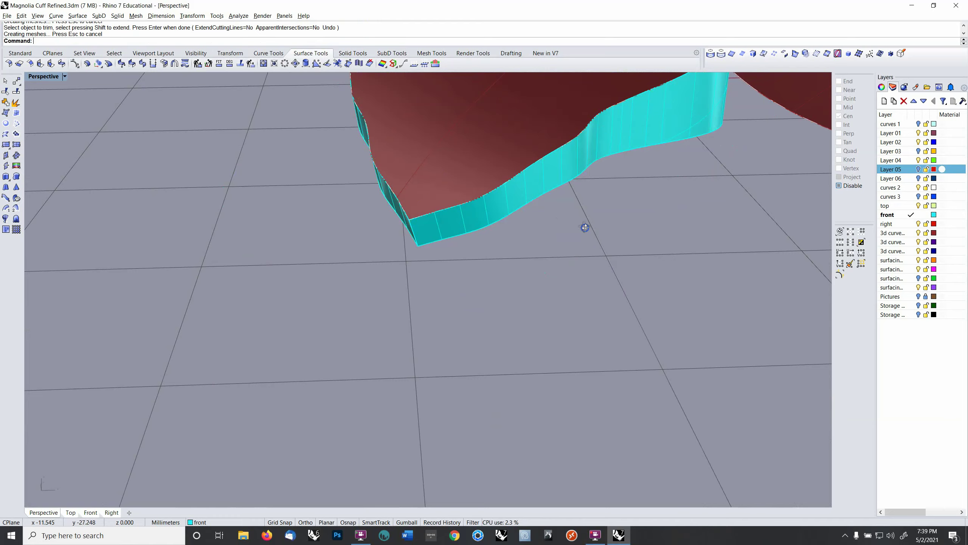
Step: Join the trimmed side wall with the petal's trimmed underside surface
right_click_drag(583, 225, 482, 180)
left_click(5, 103)
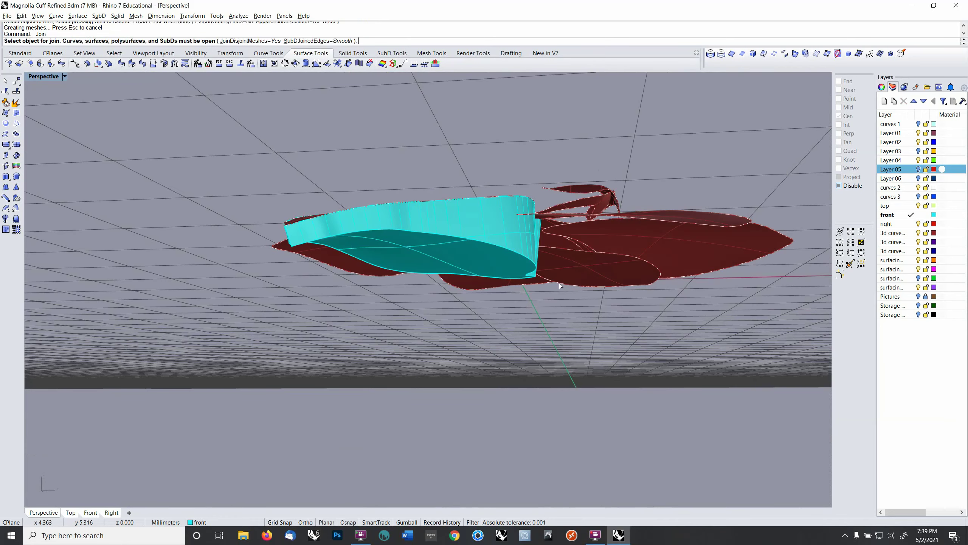
left_click(504, 236)
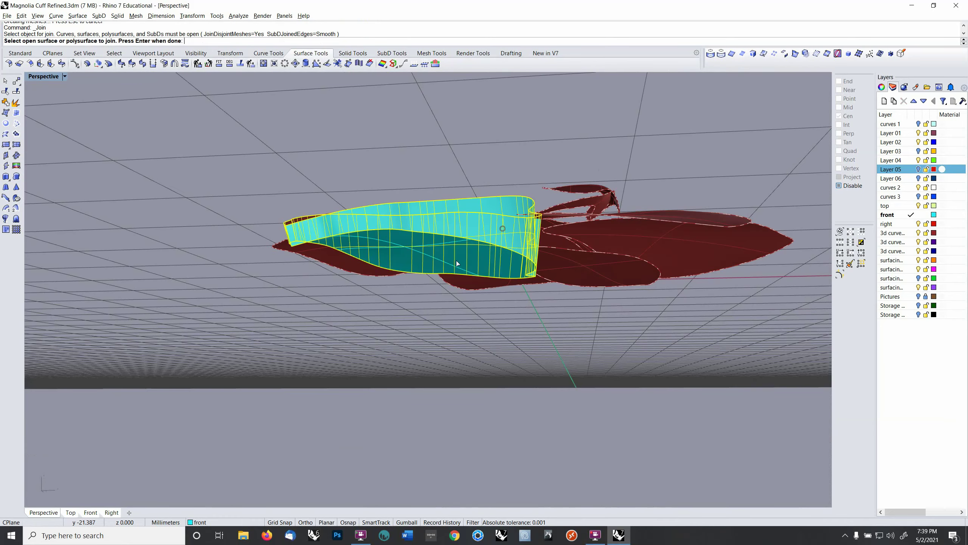
right_click(426, 259)
Step: Turn Layer 05 back on and examine how the thickened petal sits against the cuff band
right_click_drag(404, 256, 690, 246)
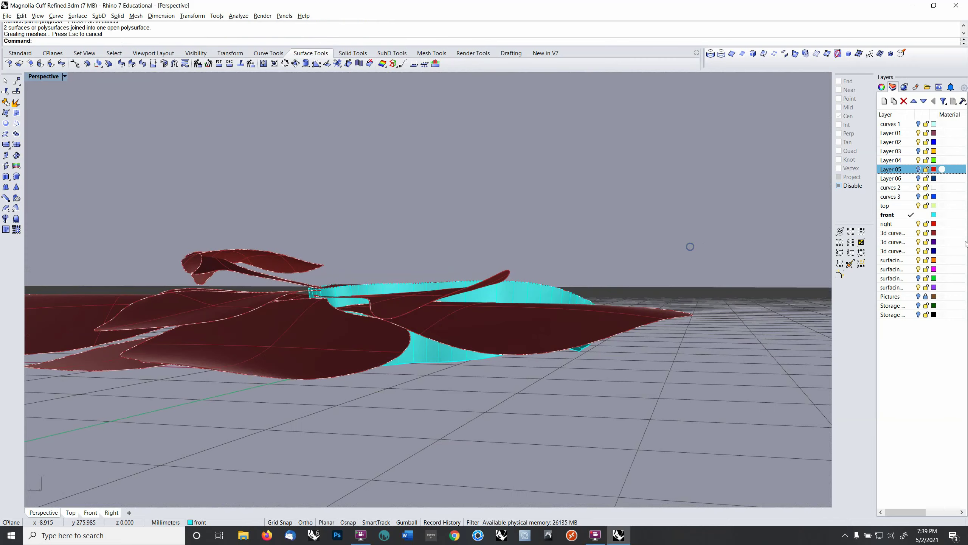
left_click(919, 170)
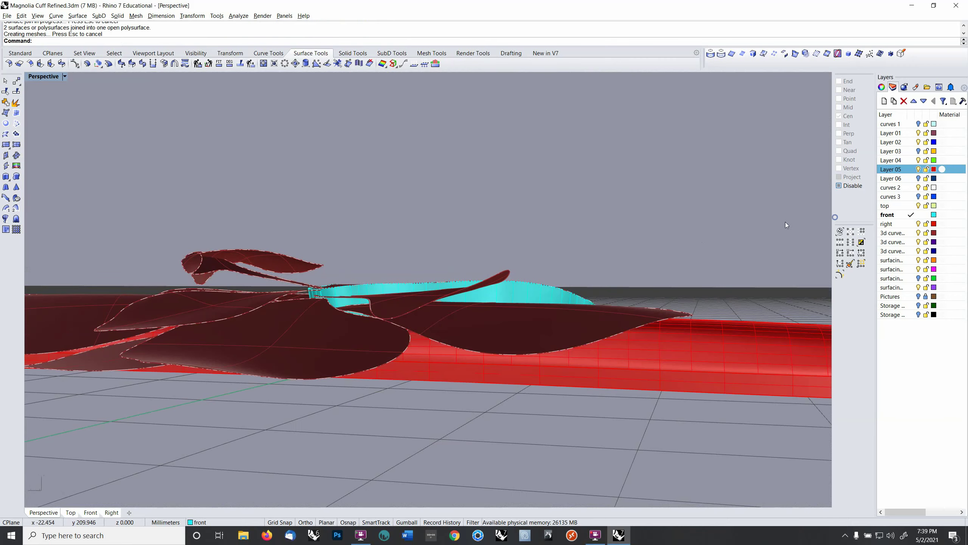
right_click_drag(785, 222, 577, 296)
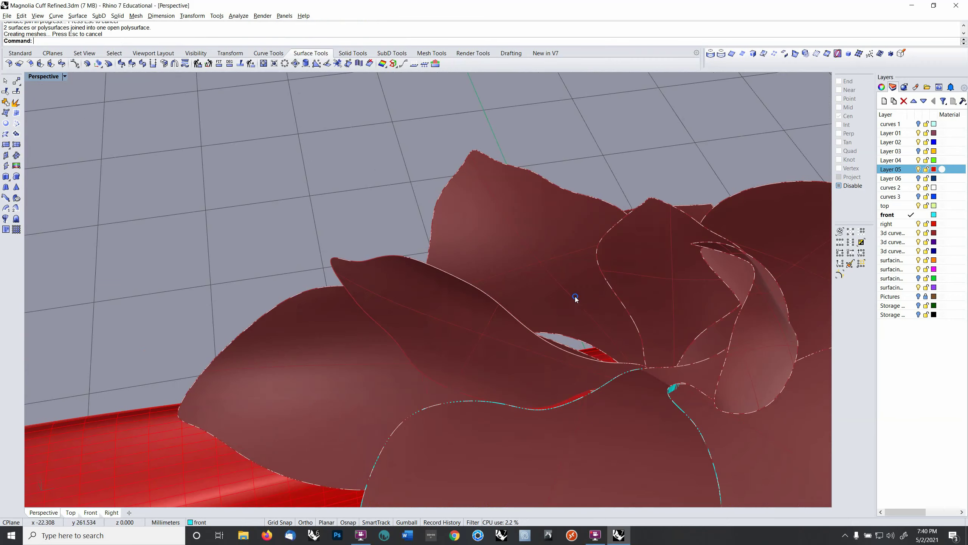
right_click_drag(437, 264, 367, 97)
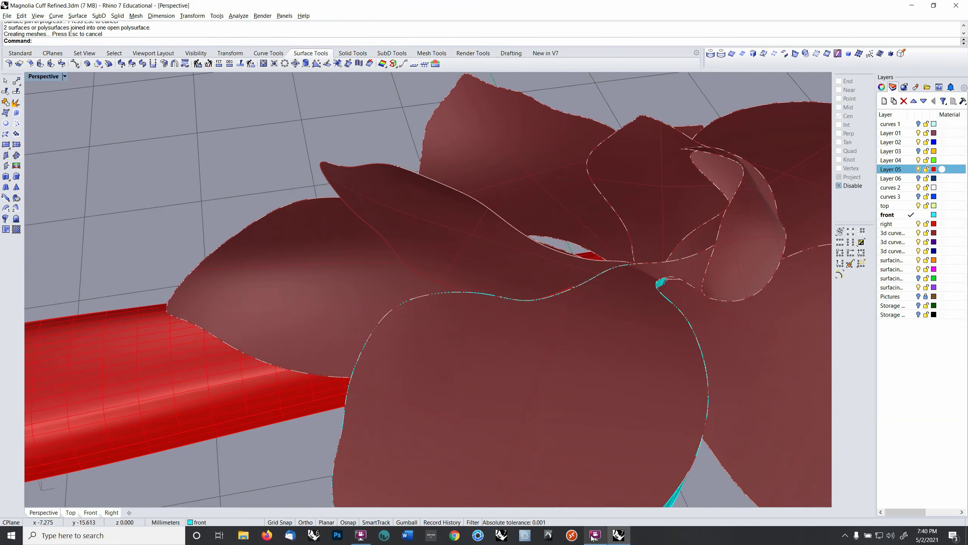
right_click_drag(610, 292, 548, 279)
scroll(593, 272, "down", 6)
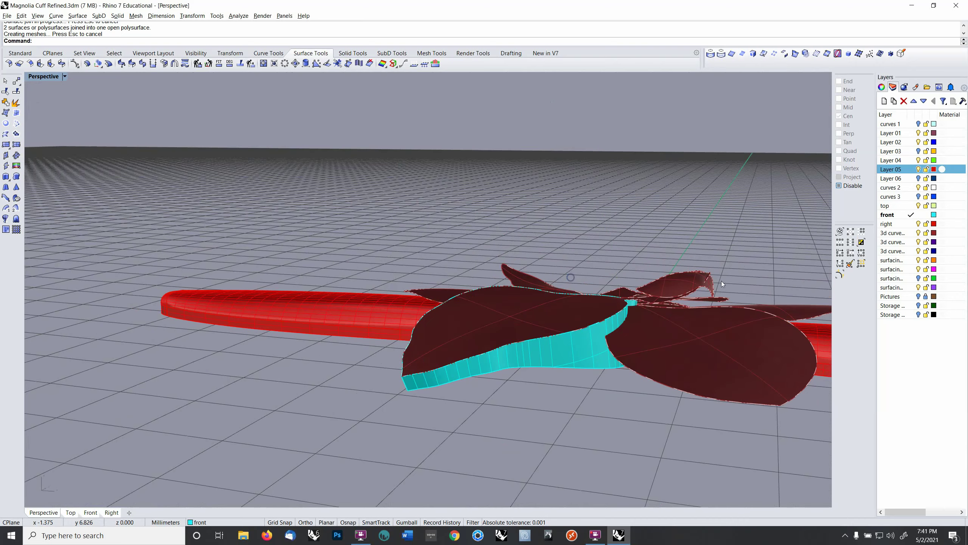
Step: Toggle Layer 03 on and off to compare its straight-walled petals with the new thickened petal, leaving the layer hidden
left_click(912, 223)
left_click(918, 151)
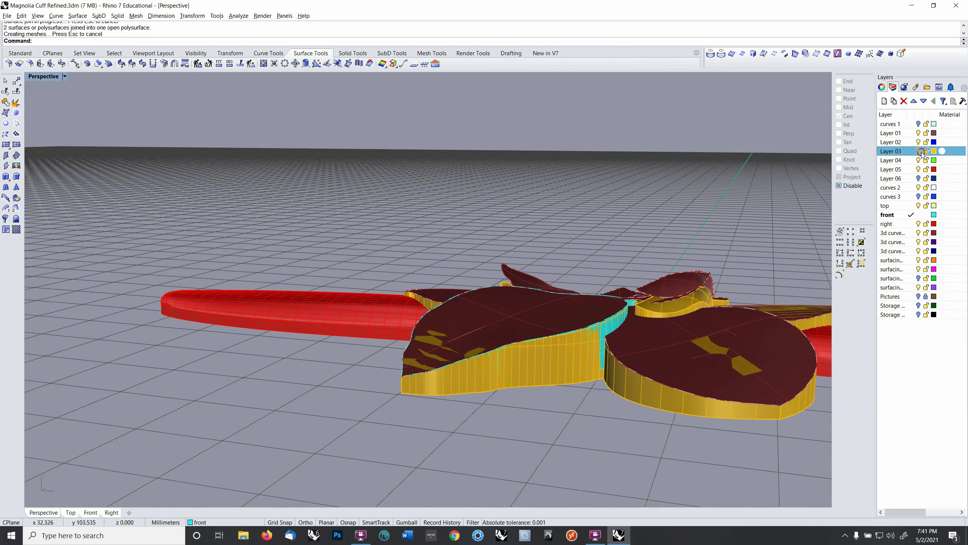
right_click_drag(583, 332, 698, 317)
left_click(918, 151)
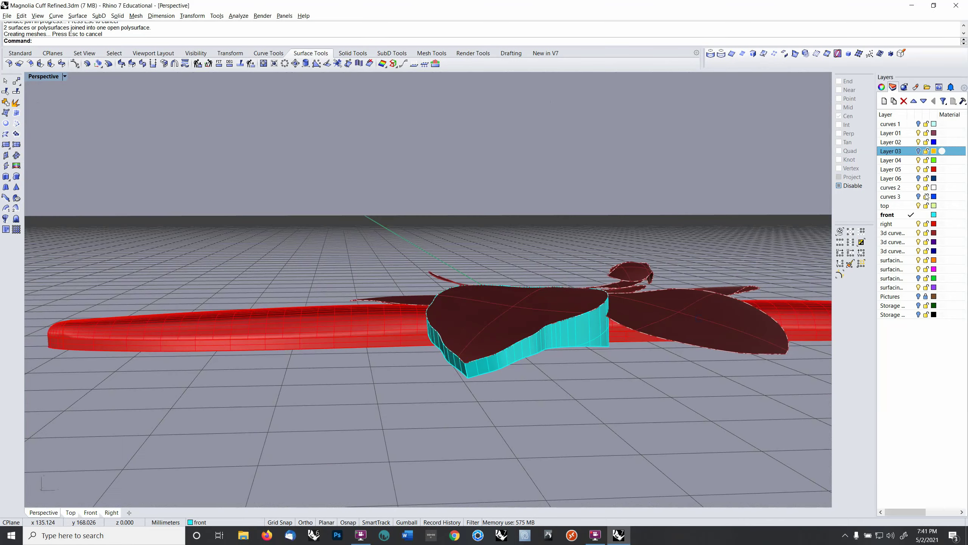
left_click(919, 152)
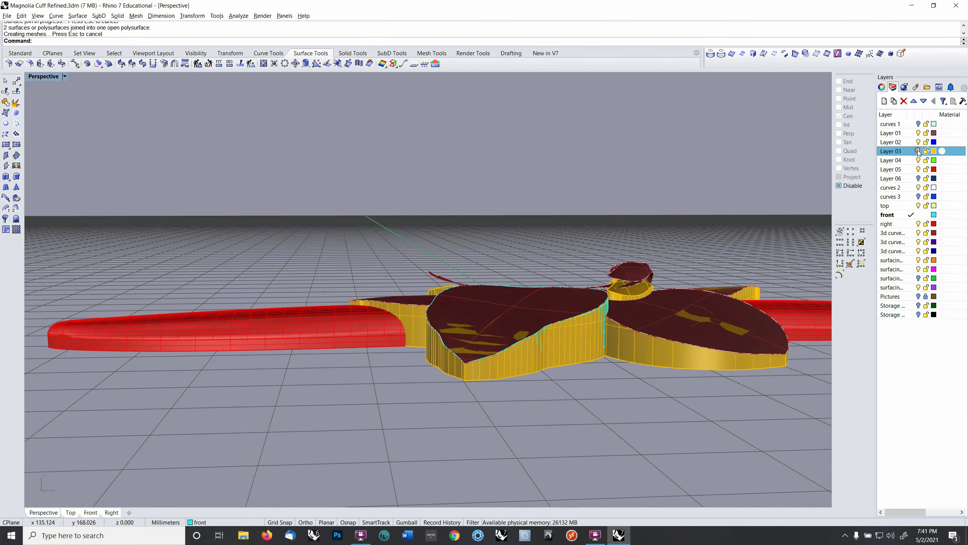
right_click_drag(765, 269, 506, 197)
right_click_drag(634, 350, 676, 341)
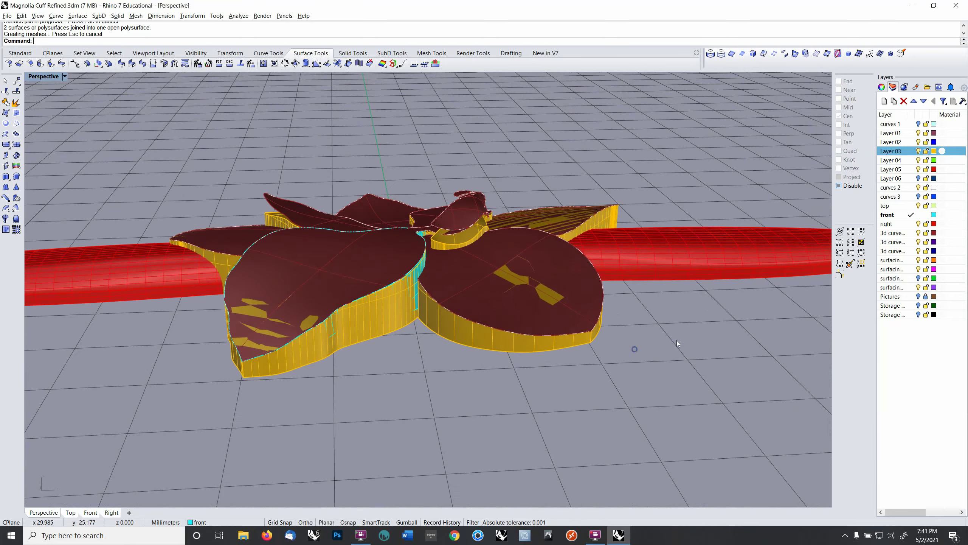
left_click(919, 151)
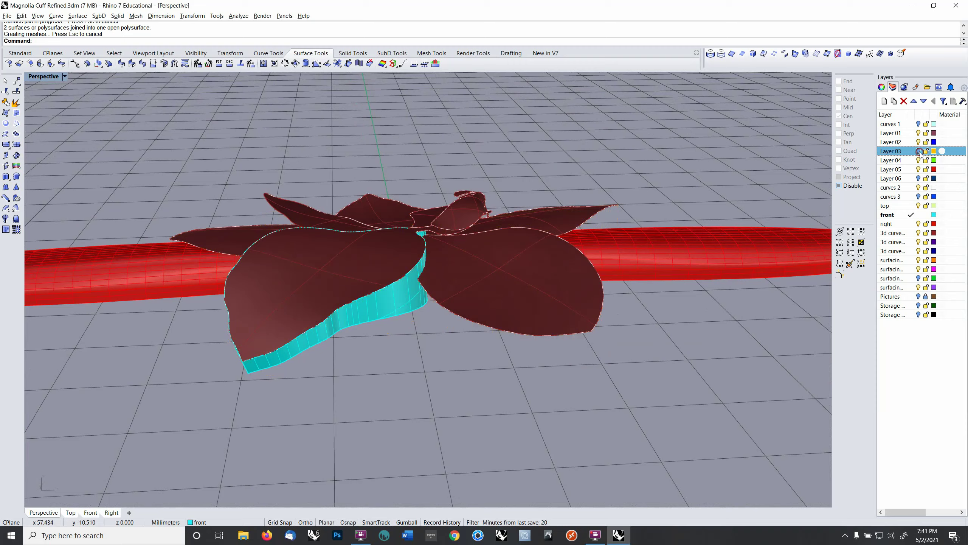
Step: Offset the neighbouring petal surface to its underside with Offset Surface, using a distance of -2 and Solid=No
scroll(523, 267, "up", 3)
left_click(519, 273)
right_click_drag(520, 273, 622, 296, "shift")
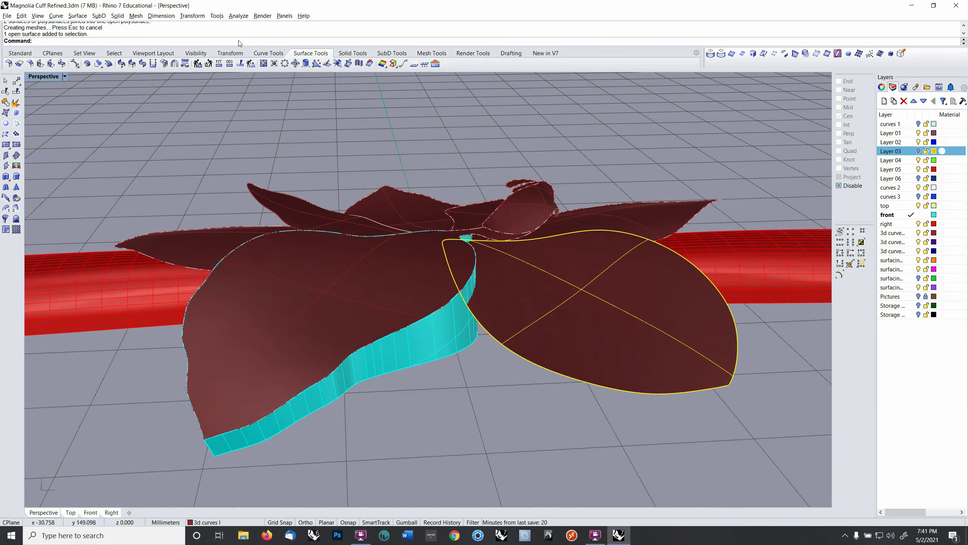
left_click(77, 16)
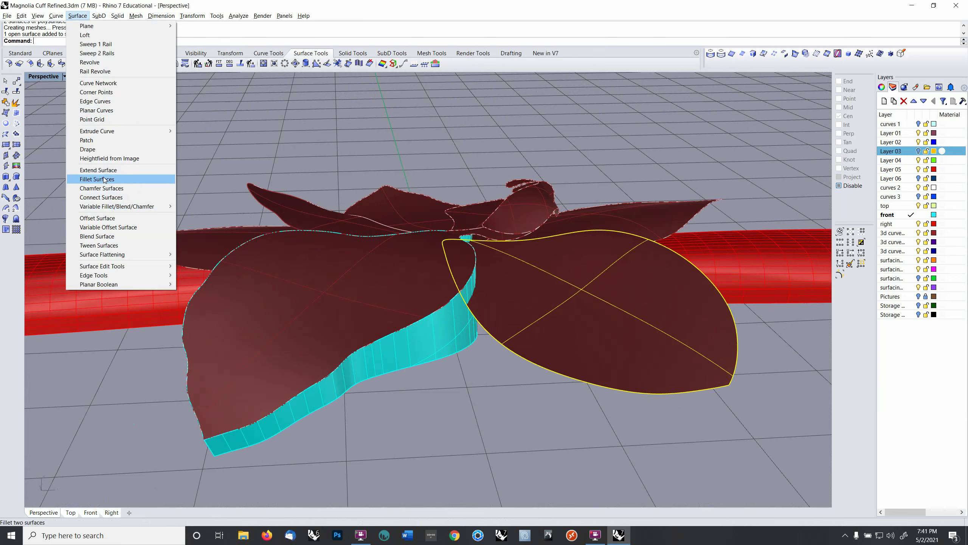
left_click(95, 218)
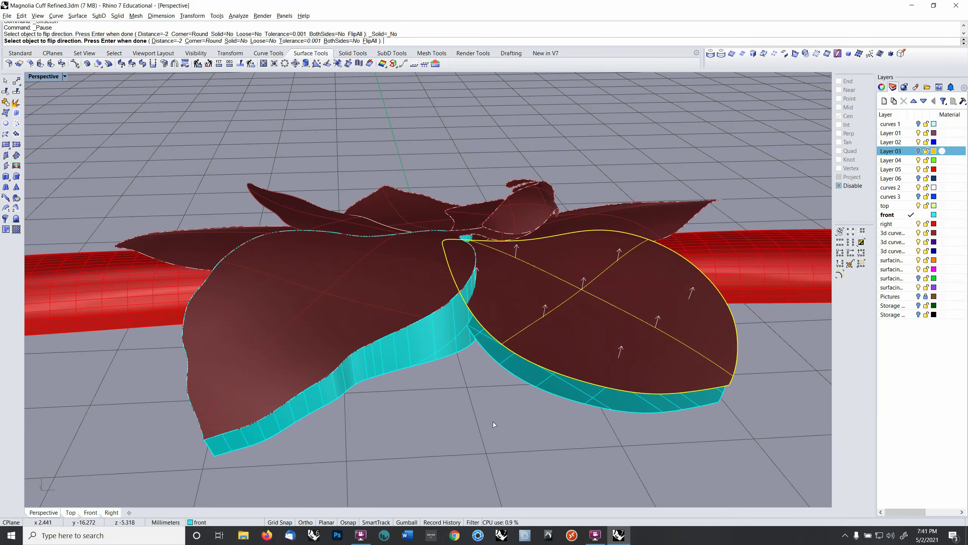
key("Return")
Step: Rebuild the neighbouring petal's offset surface with a point count of 5 in U and 5 in V
left_click(597, 404)
right_click_drag(597, 403, 573, 398)
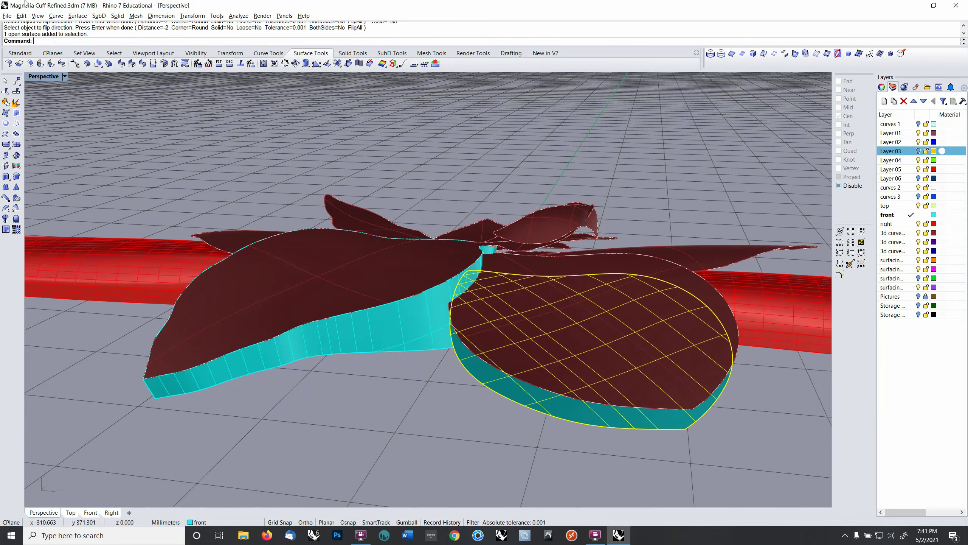
type("rebuild")
key("Return")
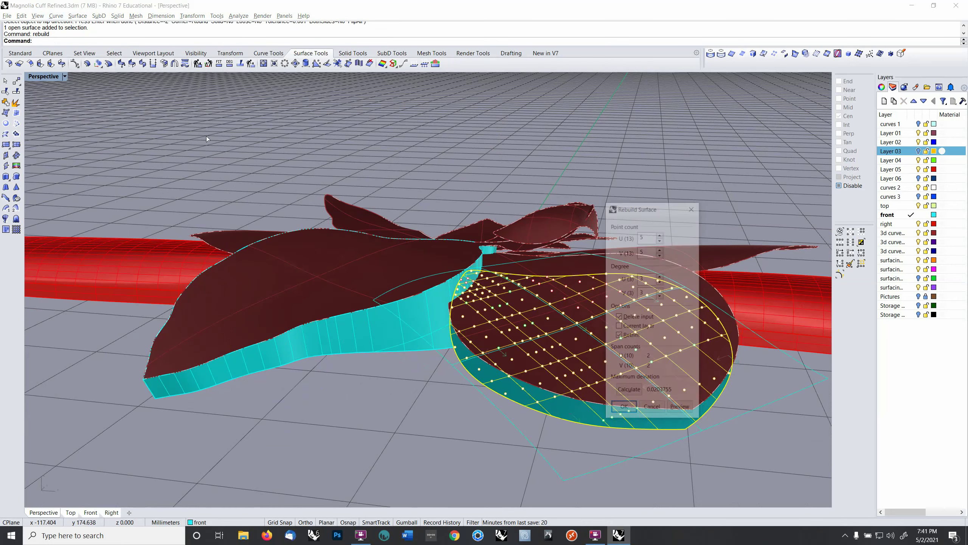
left_click(623, 409)
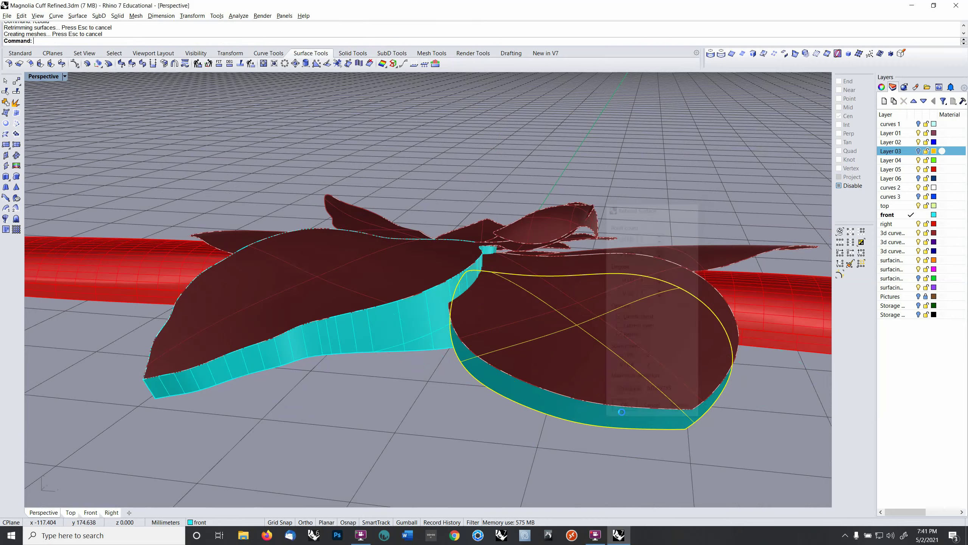
Step: Extrude the neighbouring petal's outline curve normal to its top surface, down past the offset underside, to form the side wall
right_click_drag(624, 409, 674, 398)
left_click(655, 398)
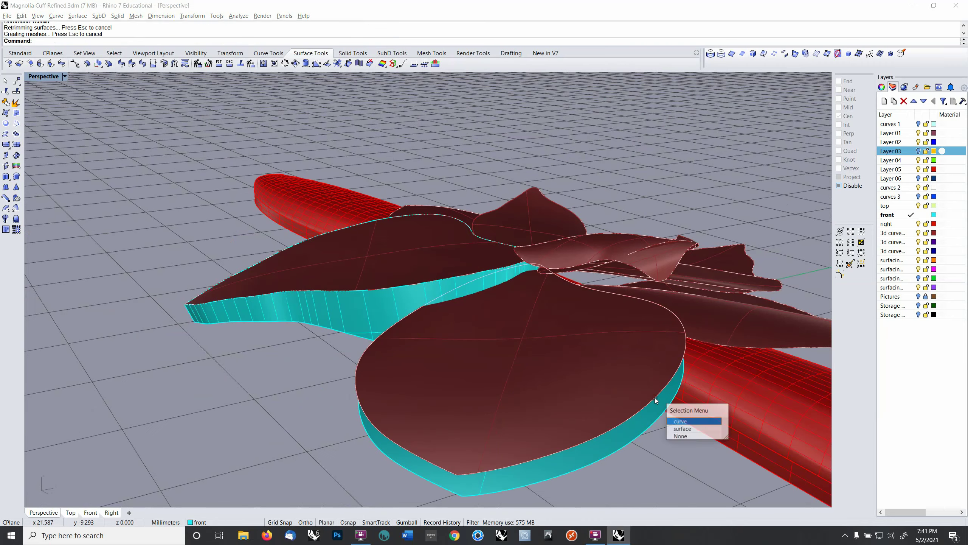
left_click(683, 426)
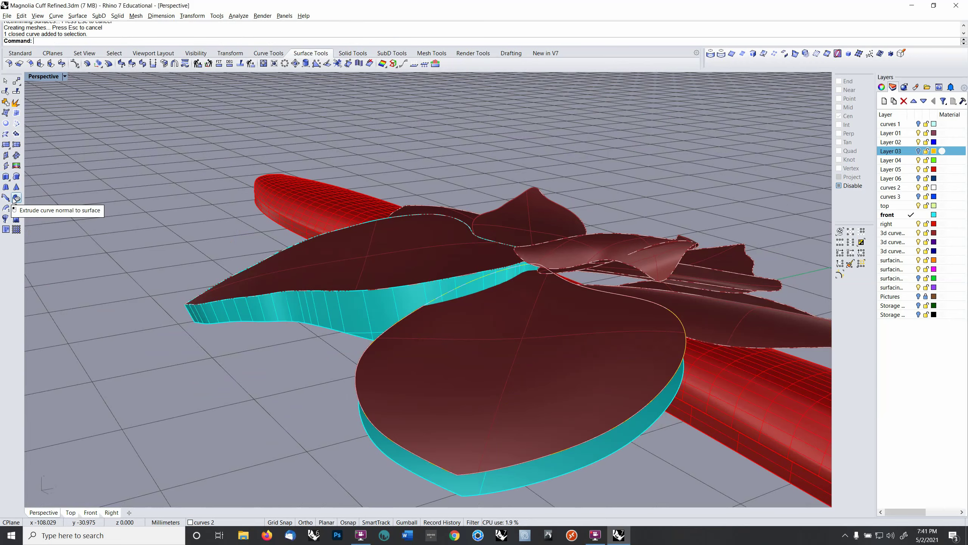
left_click(16, 198)
left_click(493, 363)
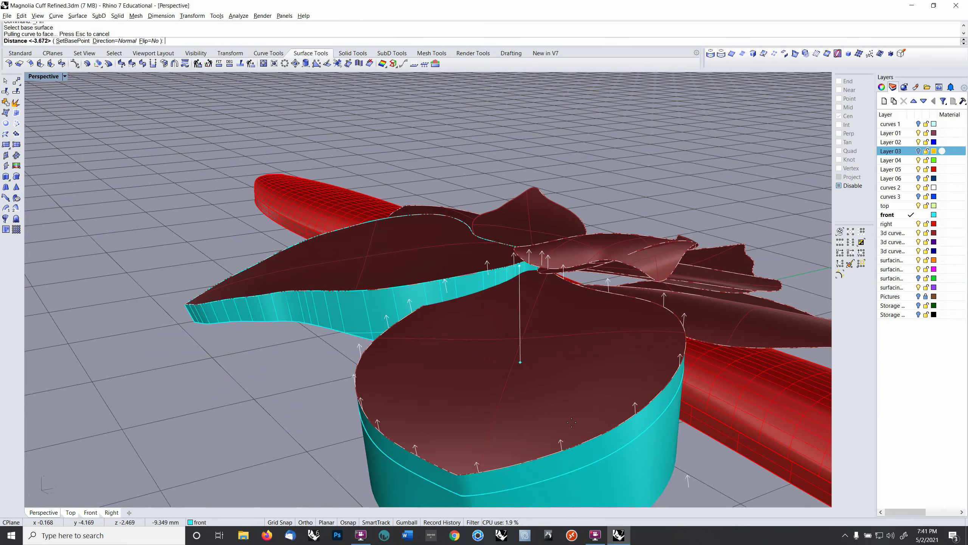
scroll(495, 385, "down", 5)
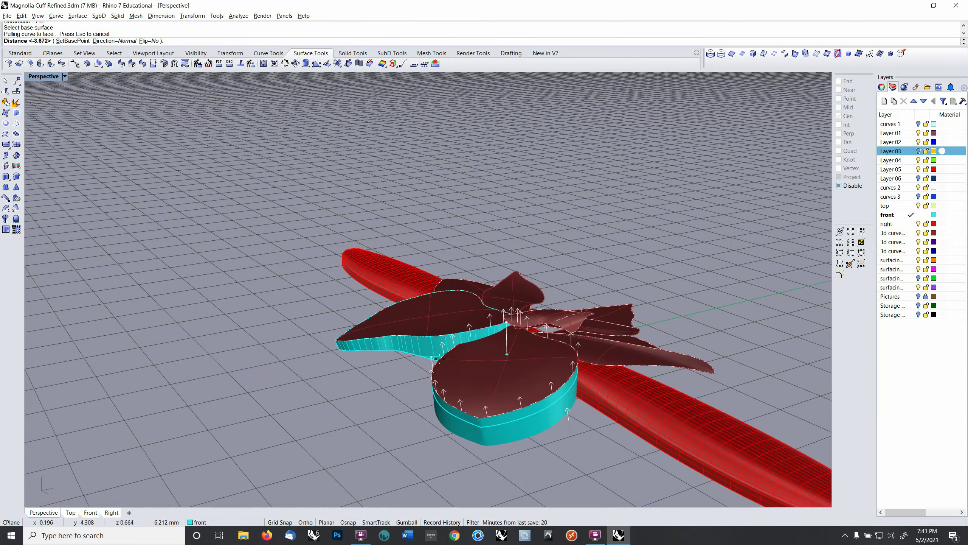
left_click(436, 364)
right_click(454, 377)
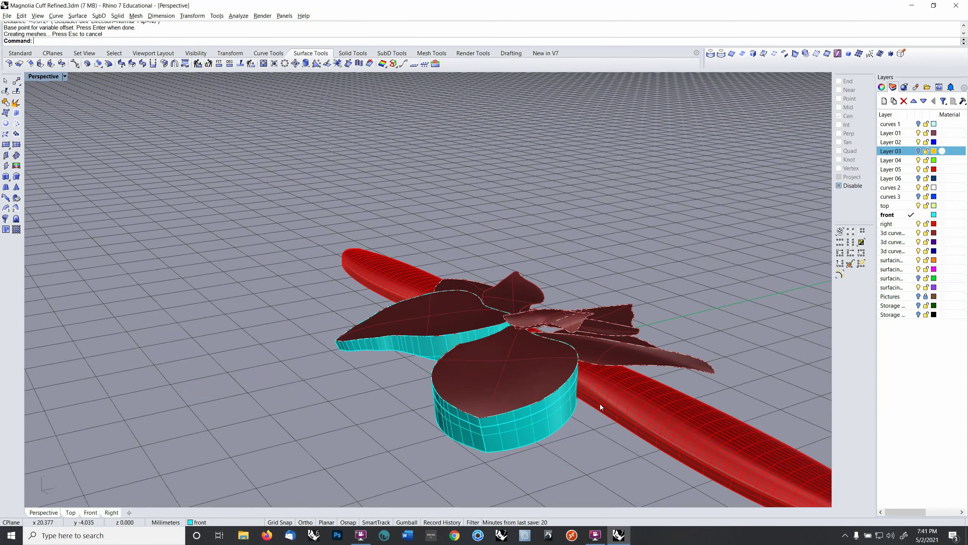
Step: Turn off Layer 05 with the cuff band and hide the neighbouring petal's extruded side wall
mouse_move(600, 403)
right_mouse_down()
mouse_move(565, 393)
mouse_move(591, 396)
right_mouse_up()
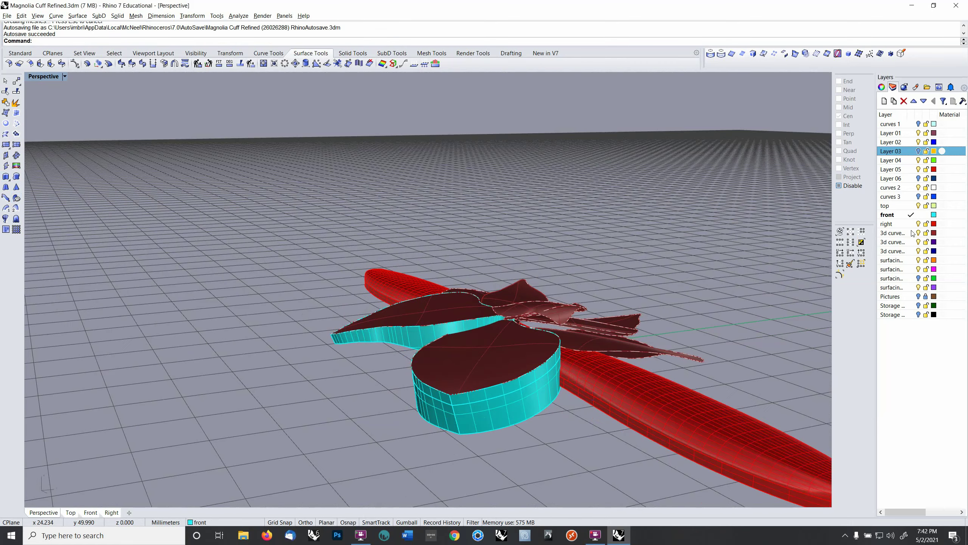
left_click(919, 170)
right_click_drag(656, 314, 624, 351)
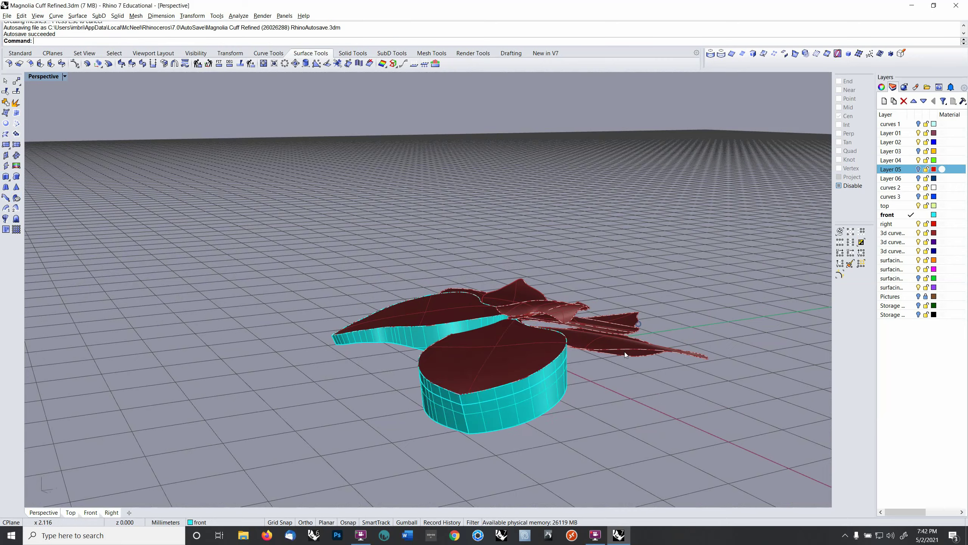
left_click(550, 405)
key("ctrl+h")
scroll(551, 378, "up", 5)
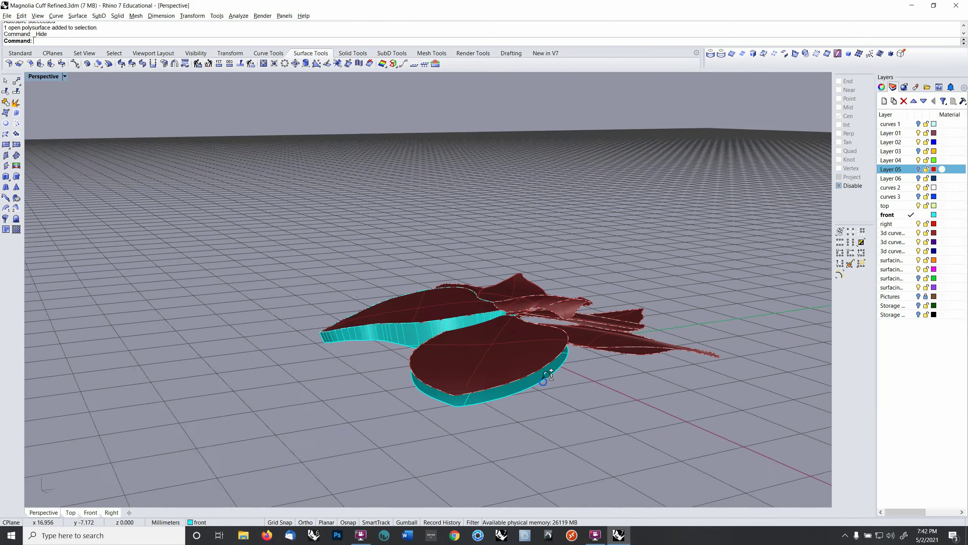
Step: Isolate the neighbouring petal's offset underside against the band by hiding the top petal surfaces and curves 2 layers and showing Layer 05
left_click(549, 372)
right_click_drag(658, 358, 629, 375)
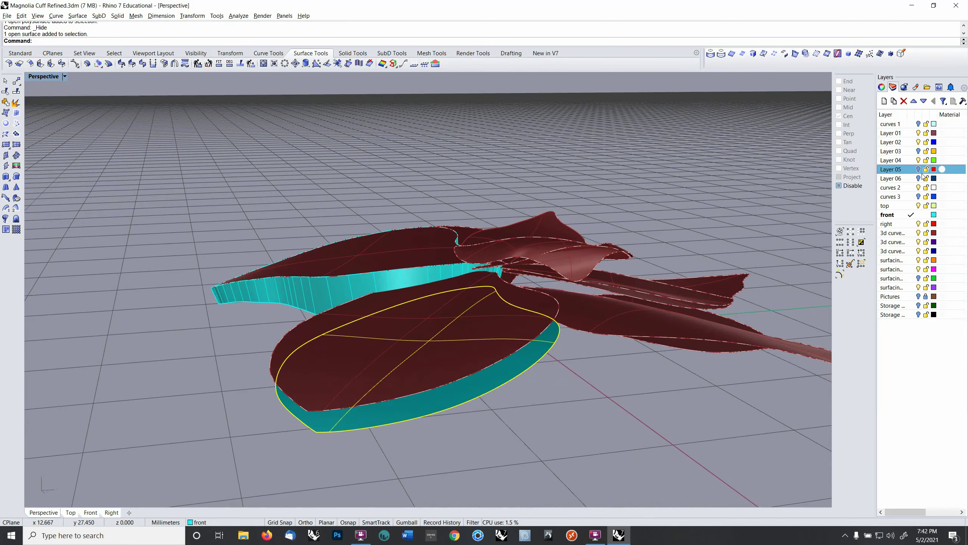
left_click(918, 232)
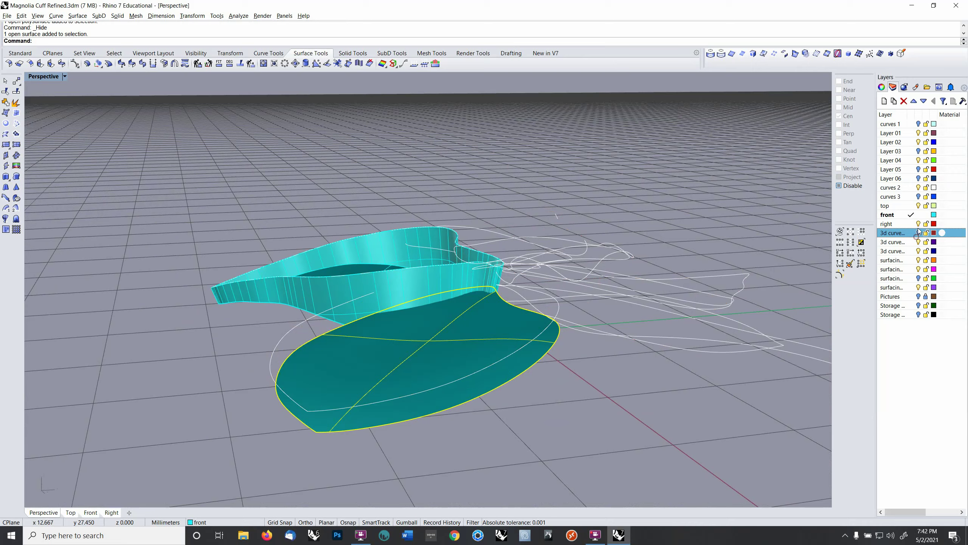
left_click(918, 170)
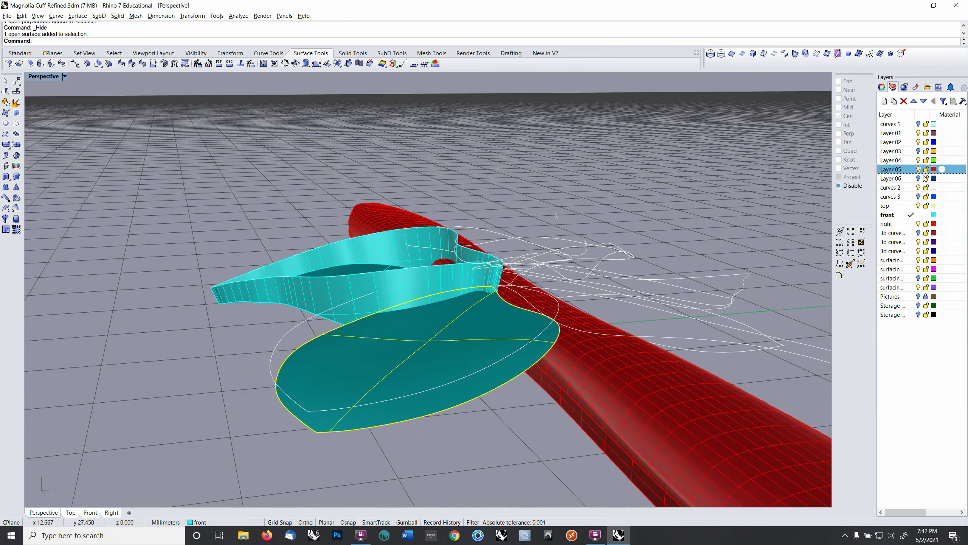
left_click(918, 187)
right_click_drag(657, 310, 674, 296)
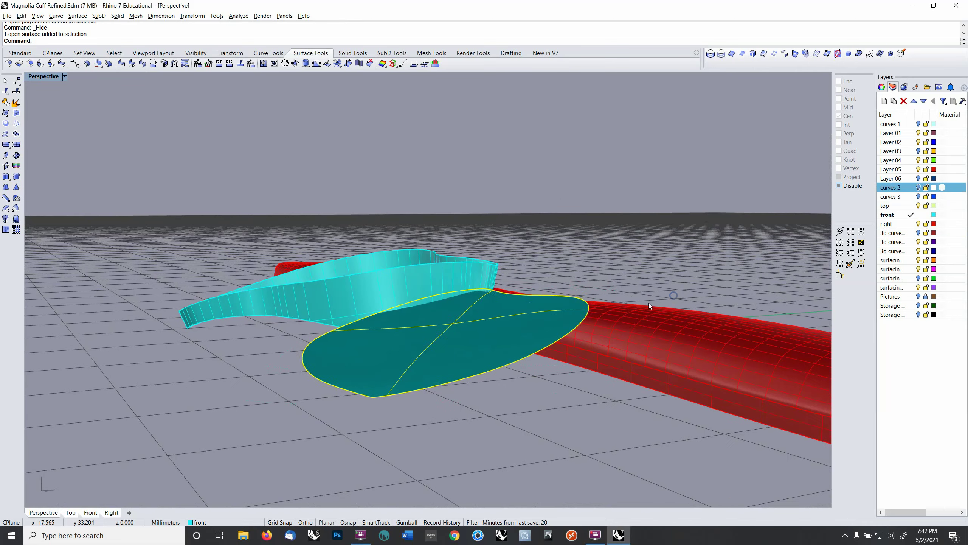
Step: Flatten the underside's two U rows of control points nearest the band with ProjectToCPlane, answering Yes to deleting input objects
key("F10")
right_click_drag(610, 328, 608, 336)
left_click(617, 337)
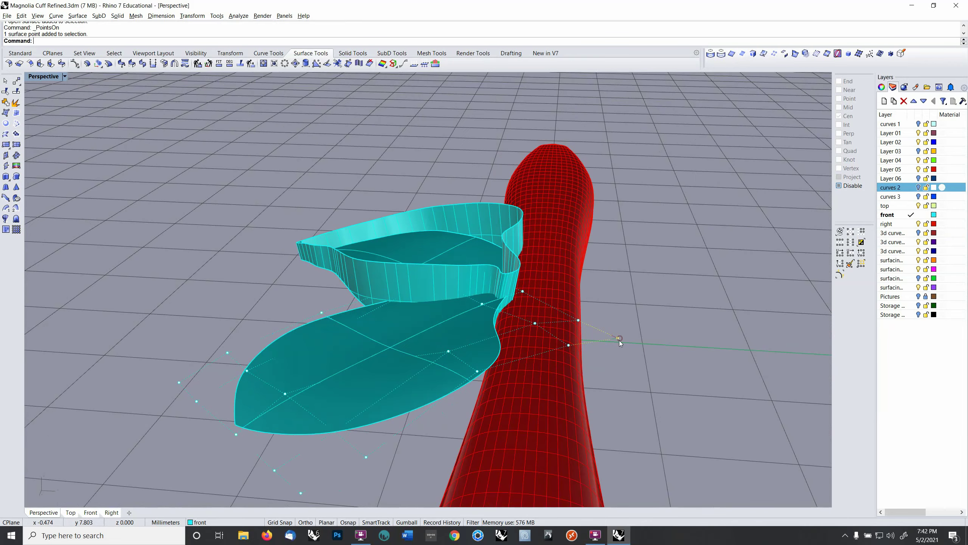
left_click(568, 345, "shift")
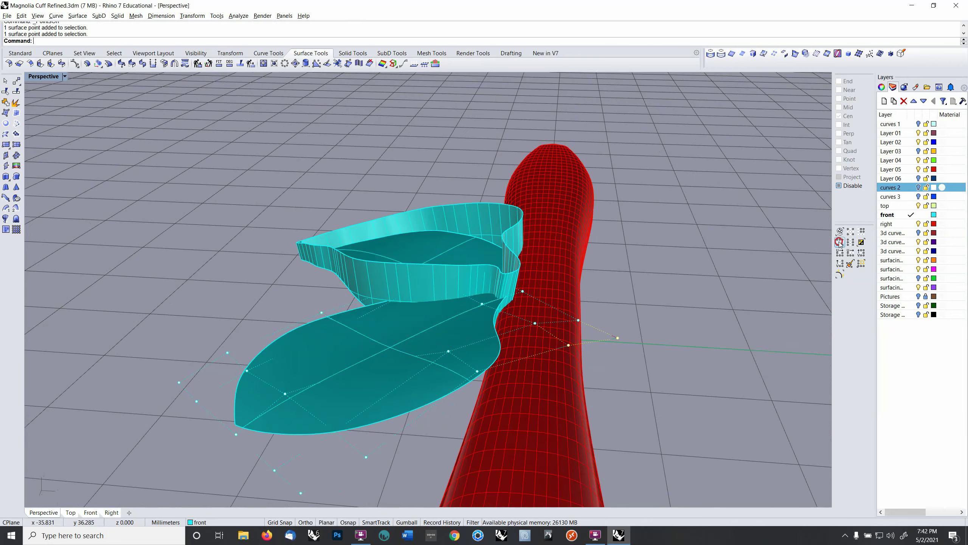
left_click(840, 242)
type("projecttocplane")
key("Return")
type("y")
key("Return")
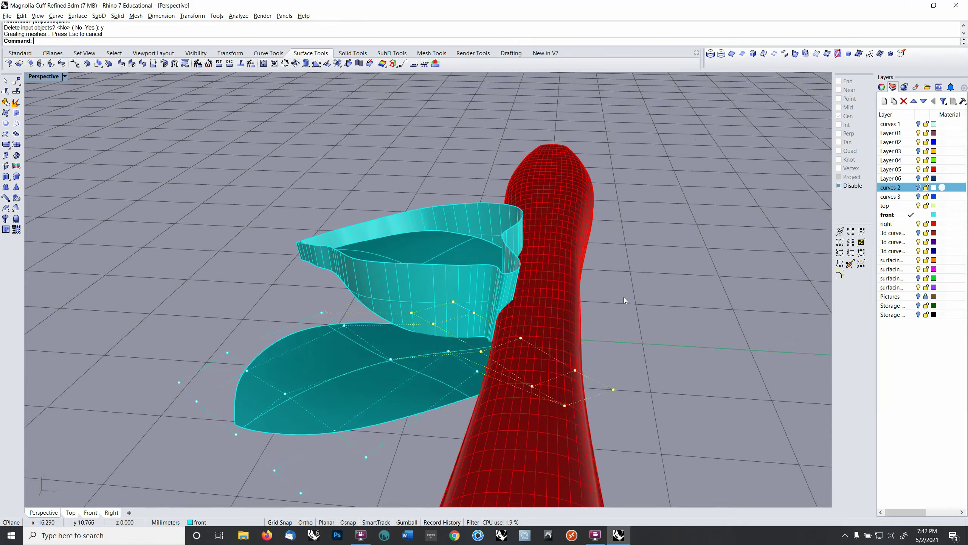
Step: Project two more underside control points beside the cuff band to the construction plane, deleting the input objects
mouse_move(617, 304)
right_mouse_down()
mouse_move(649, 278)
mouse_move(636, 301)
right_mouse_up()
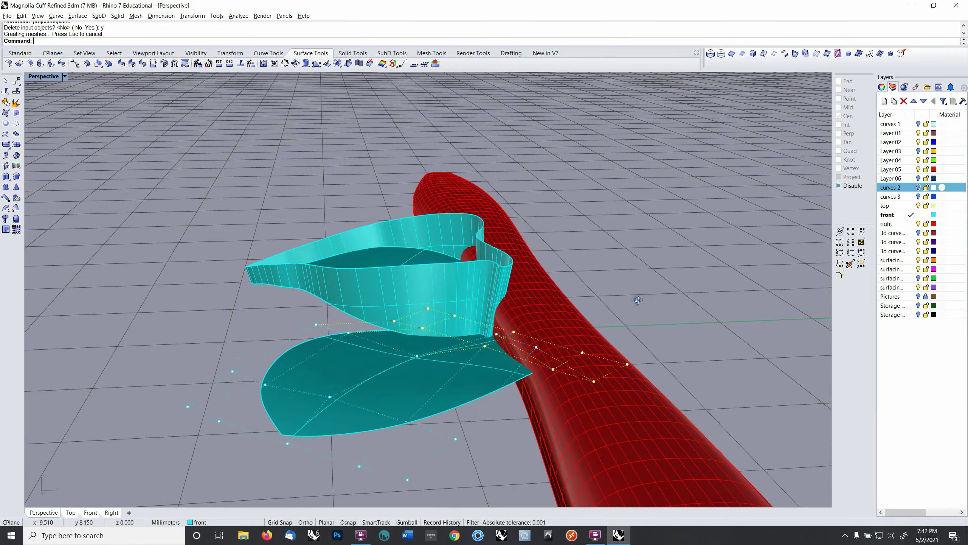
left_click(536, 349)
left_click(498, 335, "shift")
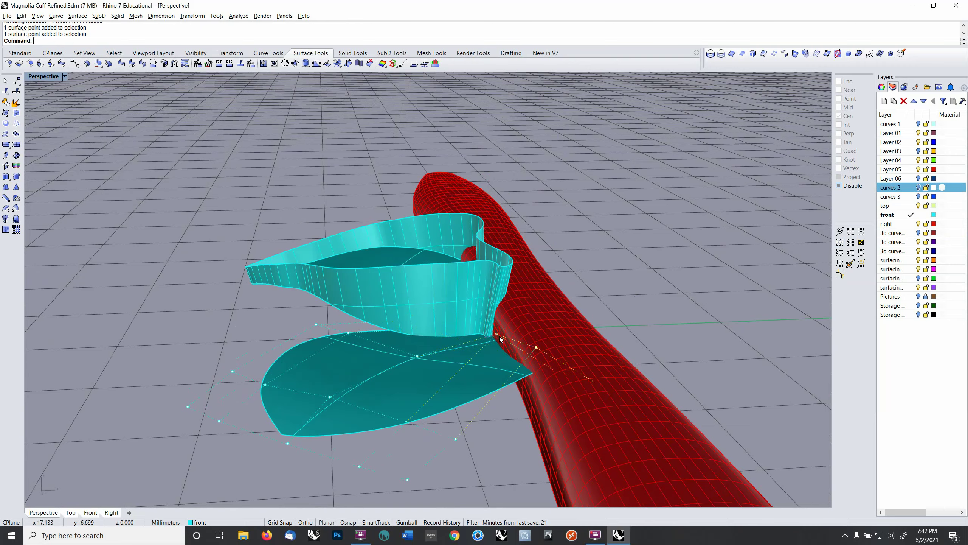
type("C")
key("Return")
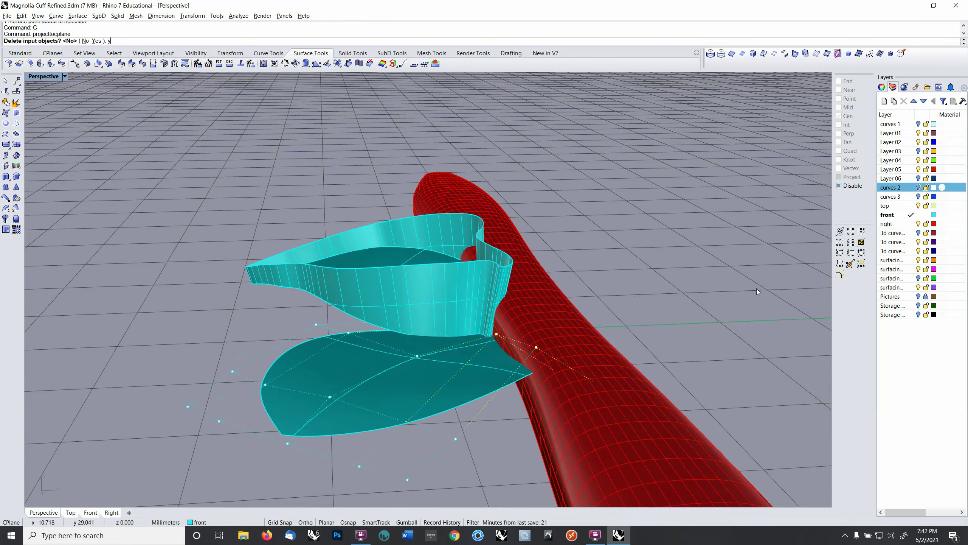
type("y")
key("Return")
right_click_drag(715, 310, 634, 313)
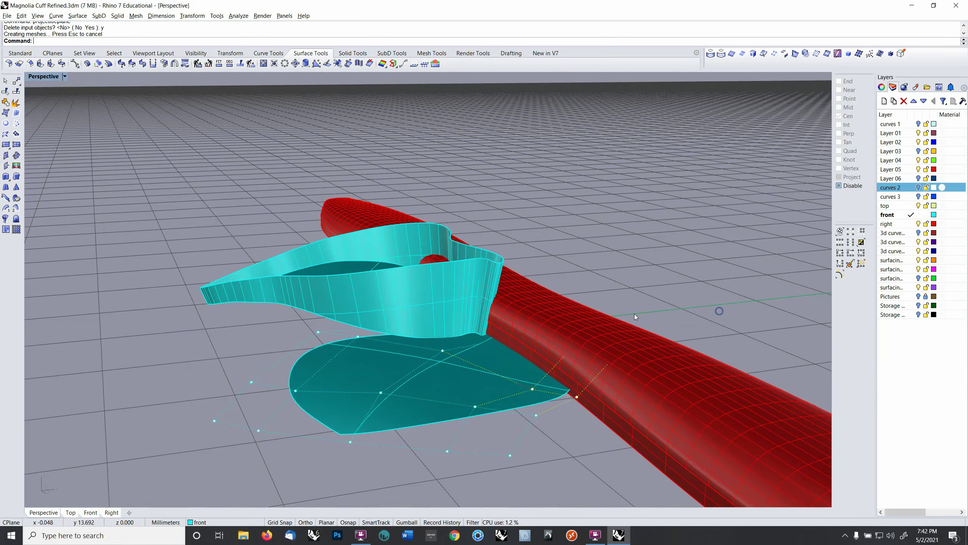
Step: Set the construction plane to World Front and move the next underside control point near the band slightly downward
left_click(443, 350)
right_click_drag(445, 350, 506, 349)
right_click(506, 348)
key("F4")
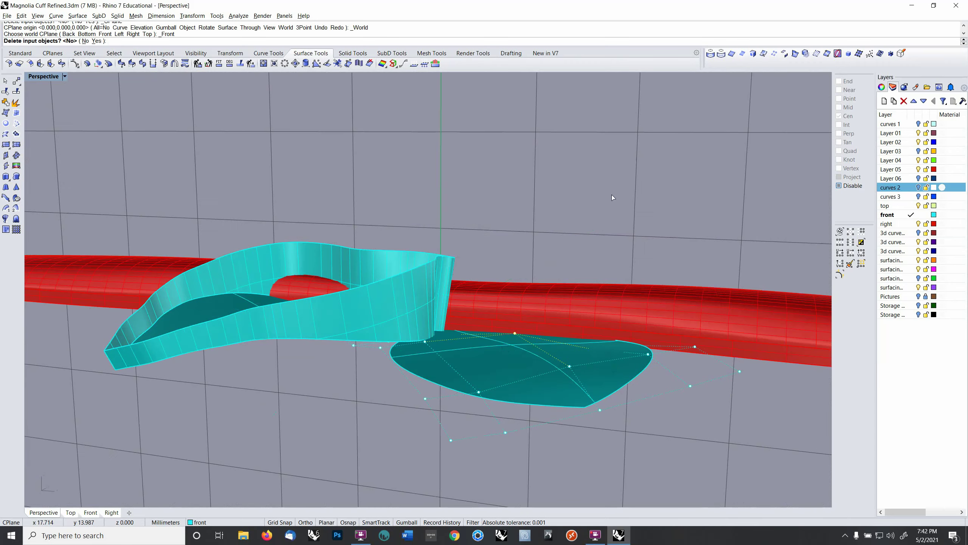
type("m")
key("Return")
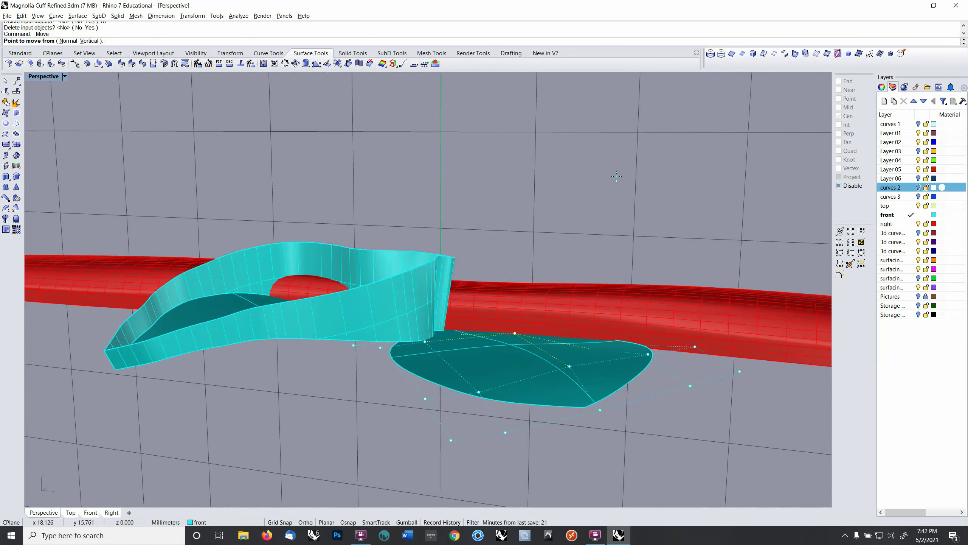
left_click(617, 175)
left_click(615, 185)
right_click_drag(615, 185, 664, 236)
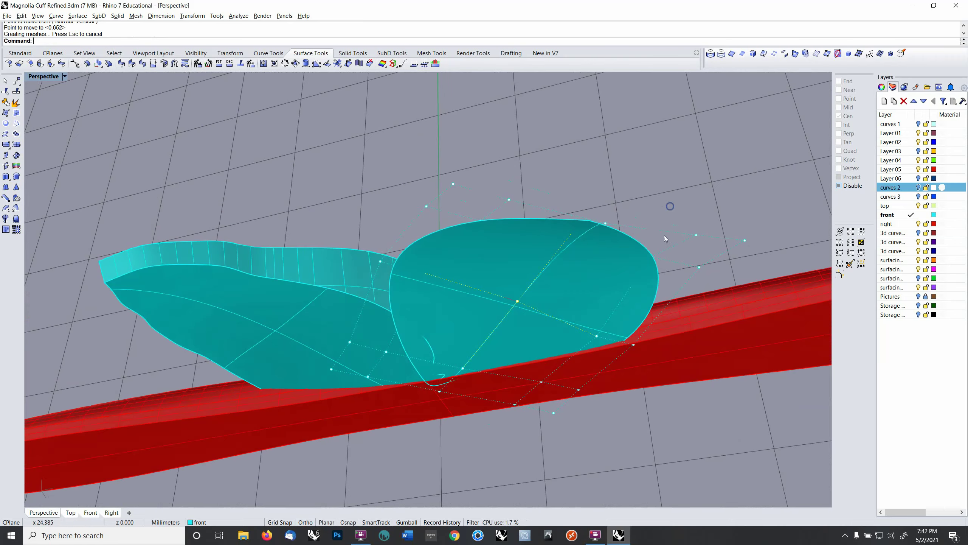
Step: Select the U row of underside control points running along the inside of the cuff band
left_click(596, 339)
left_click(631, 343, "shift")
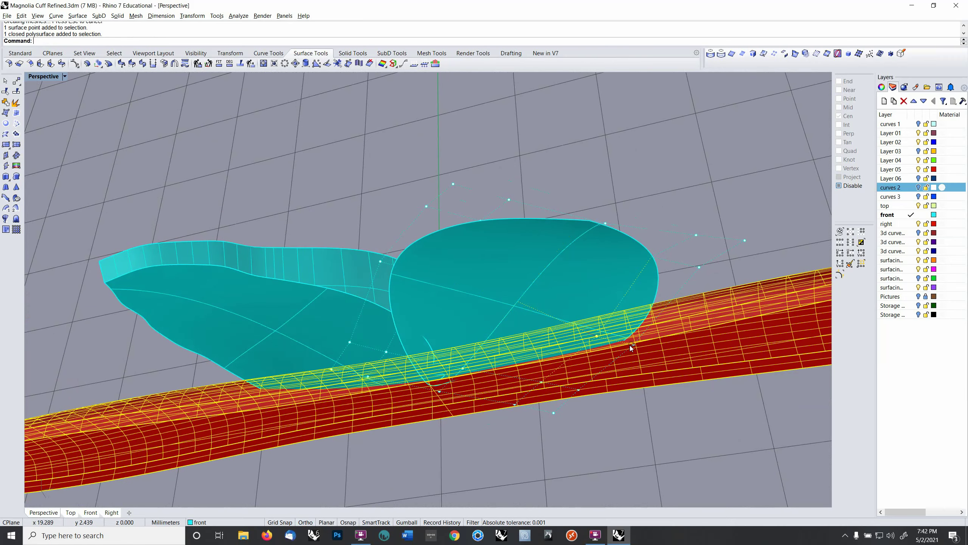
left_click(692, 214)
left_click(555, 414)
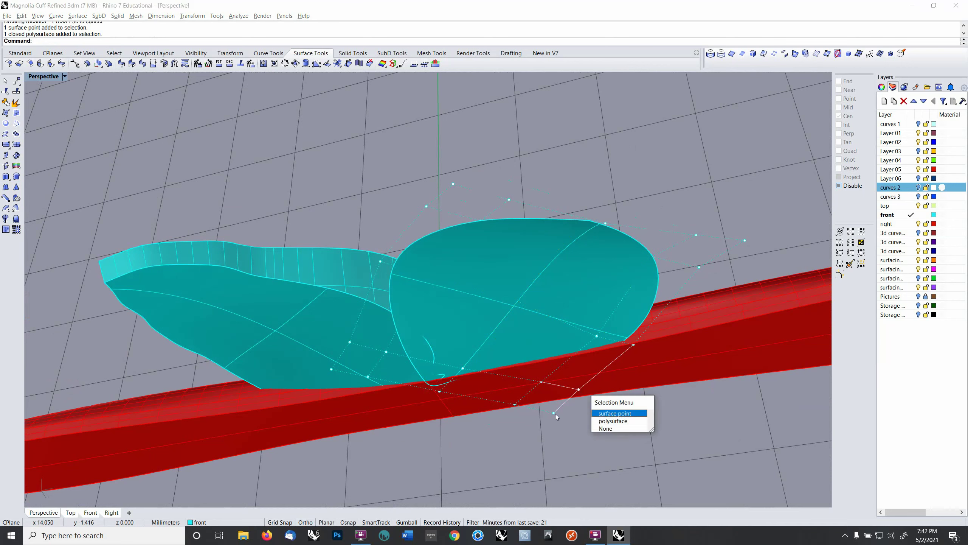
key("Return")
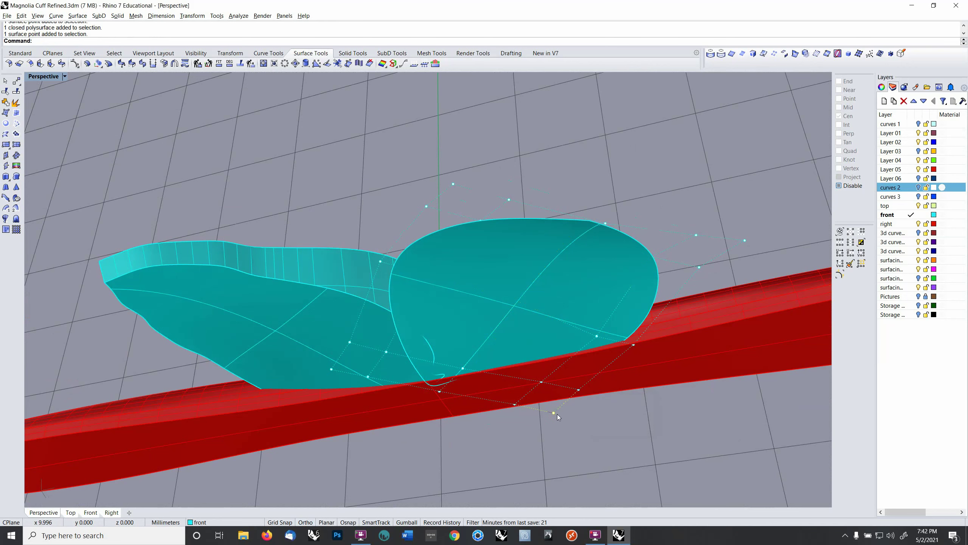
left_click(579, 390)
key("Return")
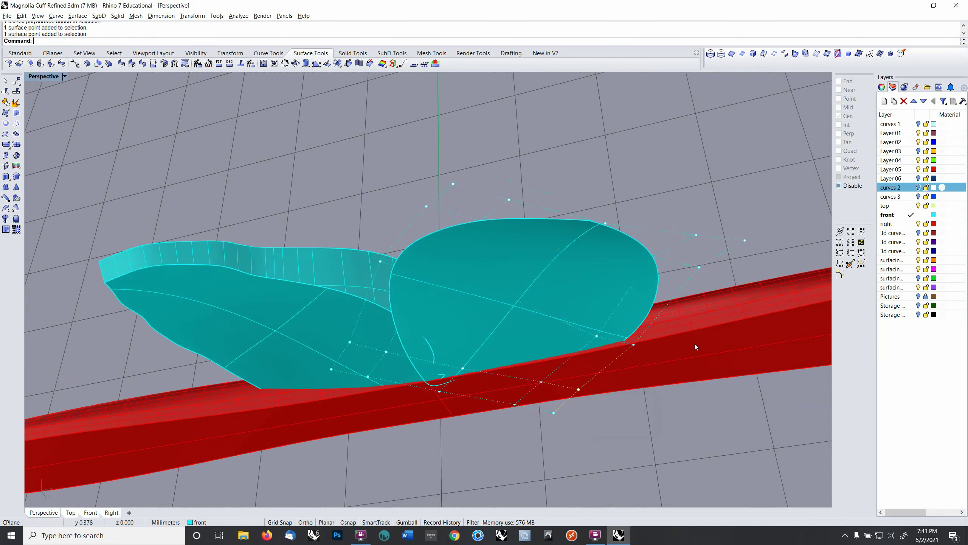
left_click(840, 244)
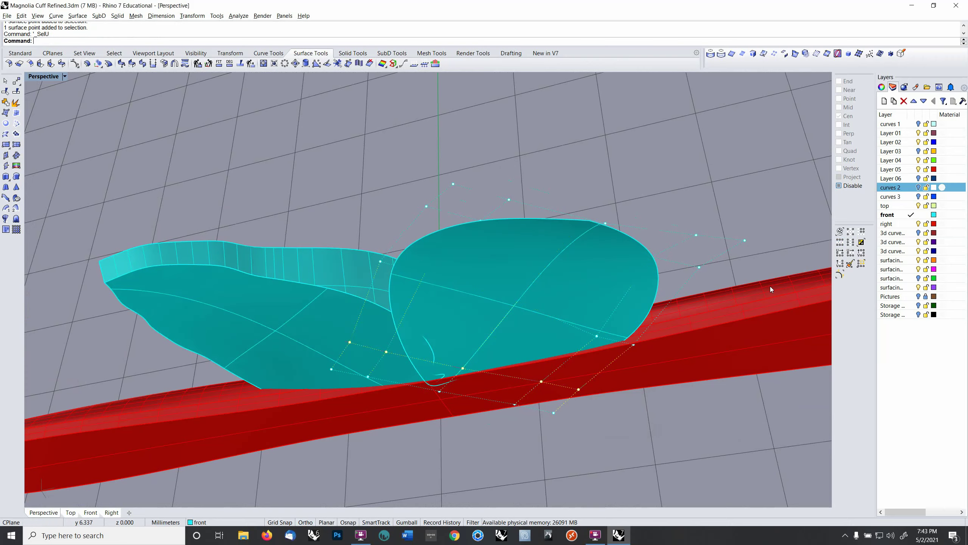
Step: Lock Layer 05 and add the two underside control points at the band's upper edge to the selection
right_click_drag(770, 286, 673, 321)
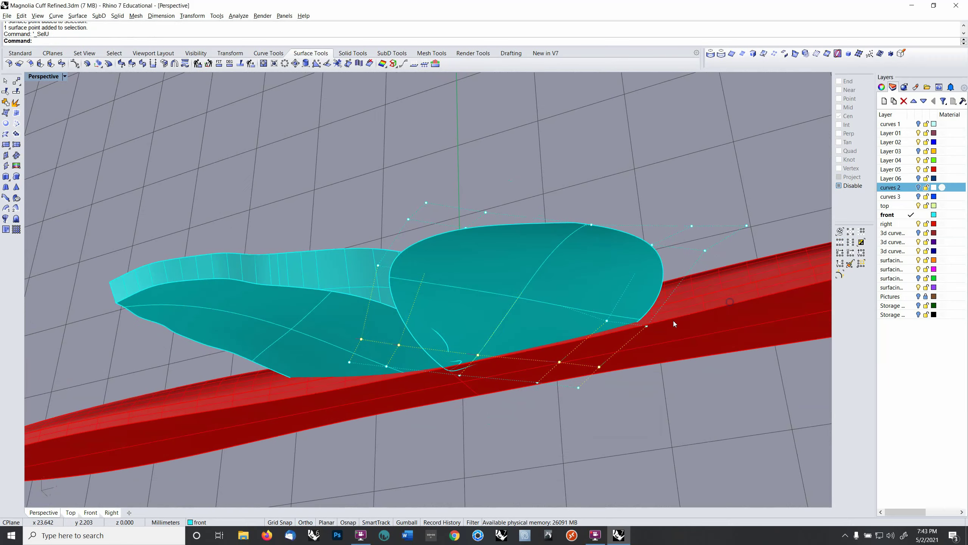
left_click(644, 326, "shift")
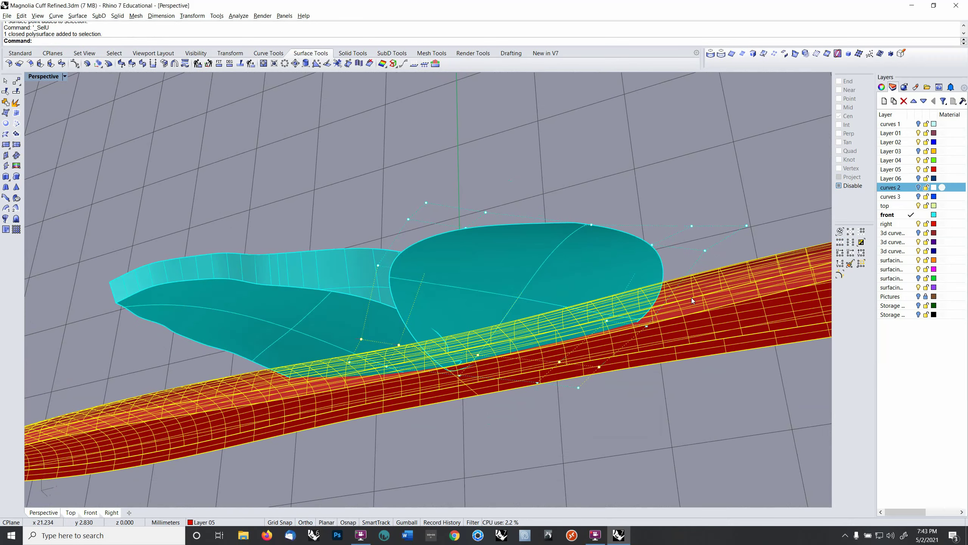
left_click(925, 169)
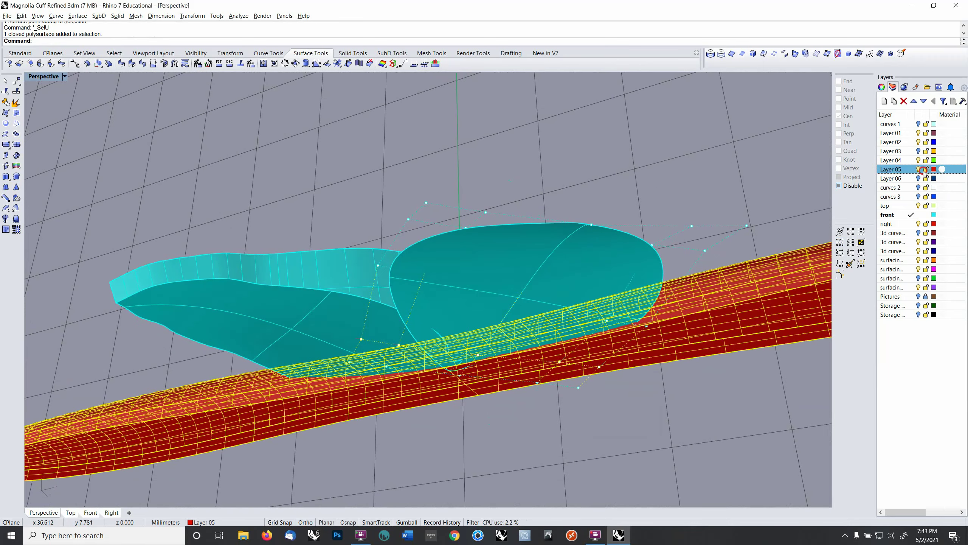
left_click(647, 325, "shift")
left_click(607, 322, "shift")
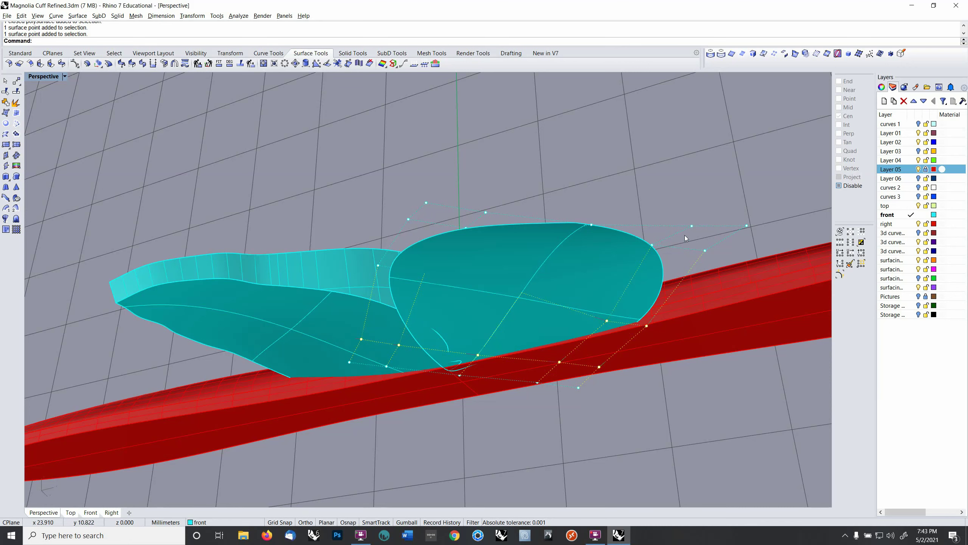
type("m")
key("Return")
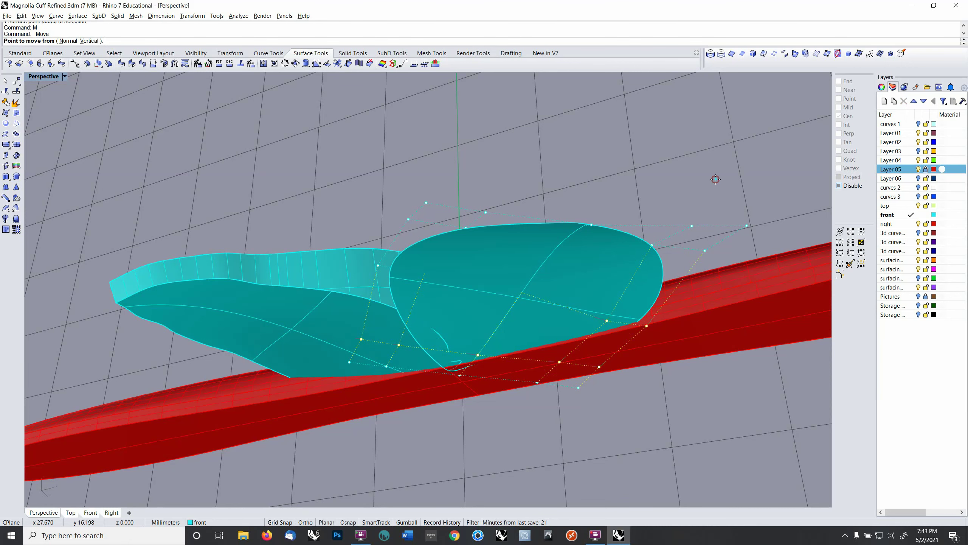
left_click(716, 179)
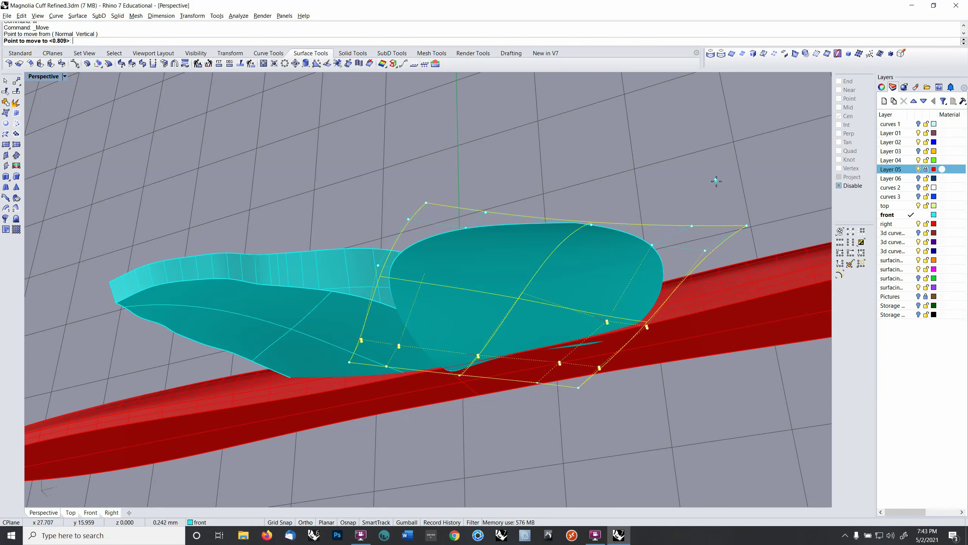
left_click(607, 286)
Step: Deselect the row's middle control point and move the remaining selected points straight down about 0.7 mm with Ortho on
left_click(477, 356, "ctrl")
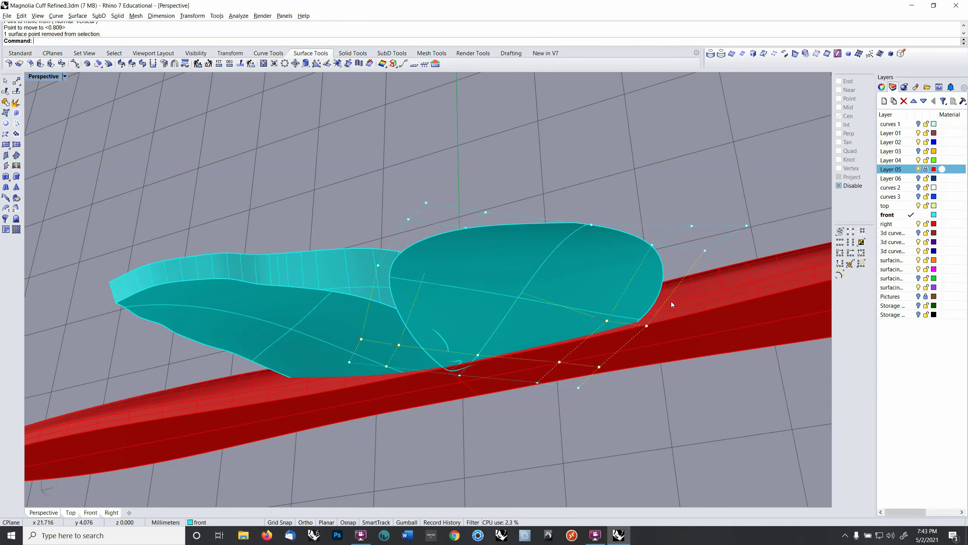
key("Return")
left_click(715, 177)
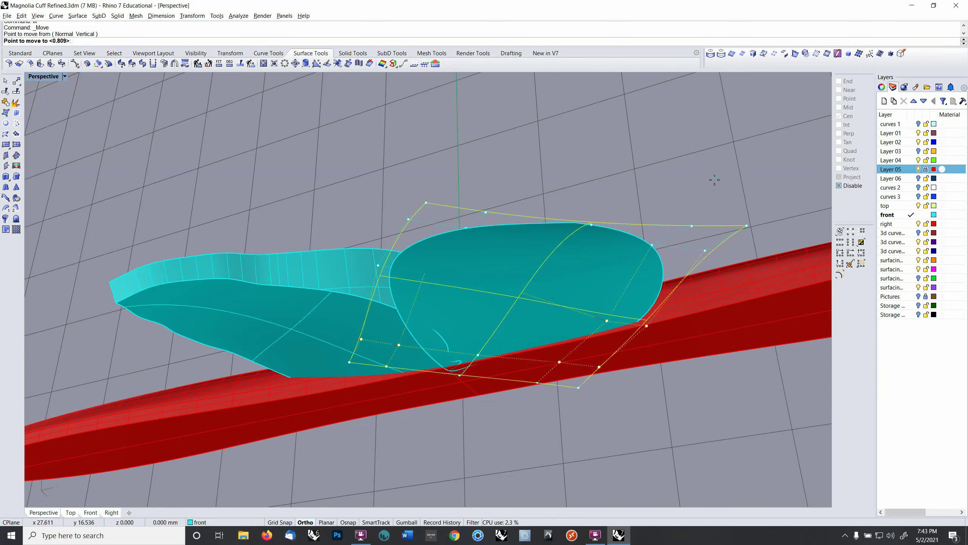
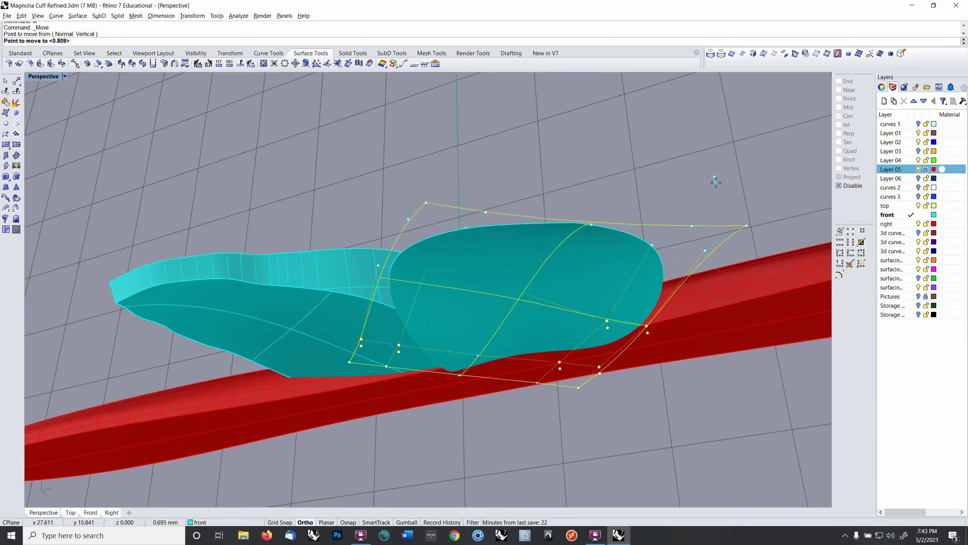
left_click(716, 182)
right_click_drag(715, 182, 716, 258)
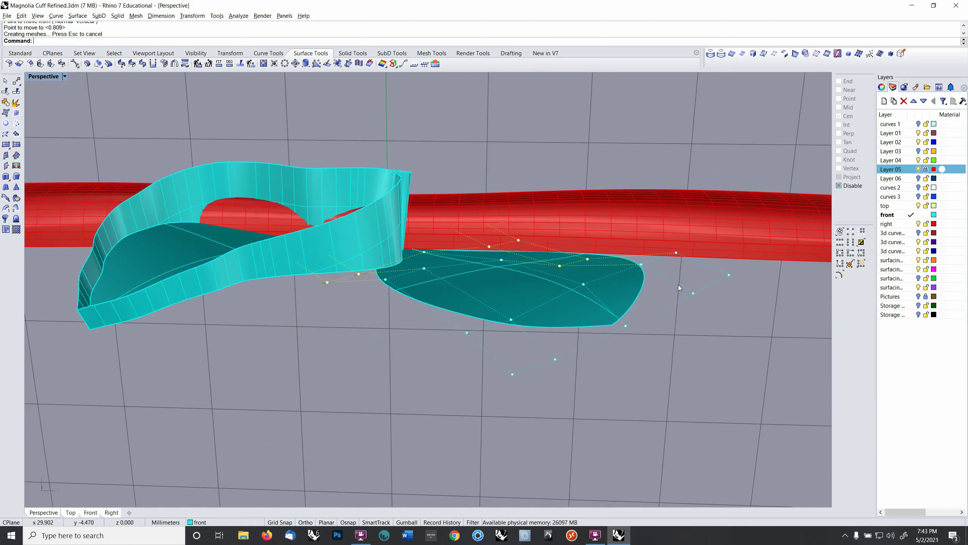
Step: Explode the first thickened petal's open polysurface into separate surfaces
mouse_move(678, 284)
right_mouse_down()
mouse_move(624, 294)
mouse_move(618, 281)
mouse_move(613, 320)
mouse_move(661, 246)
mouse_move(449, 190)
mouse_move(678, 275)
right_mouse_up()
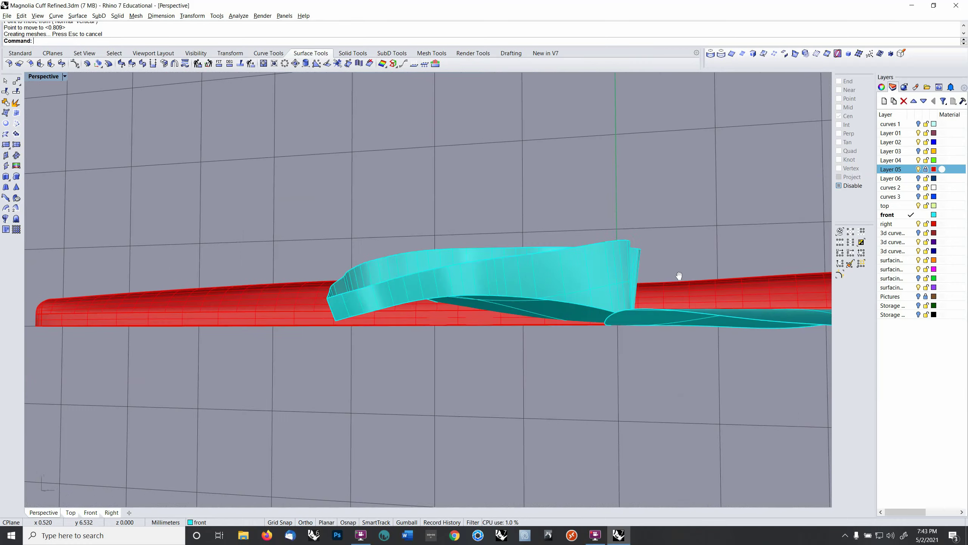
left_click(595, 261)
left_click(16, 102)
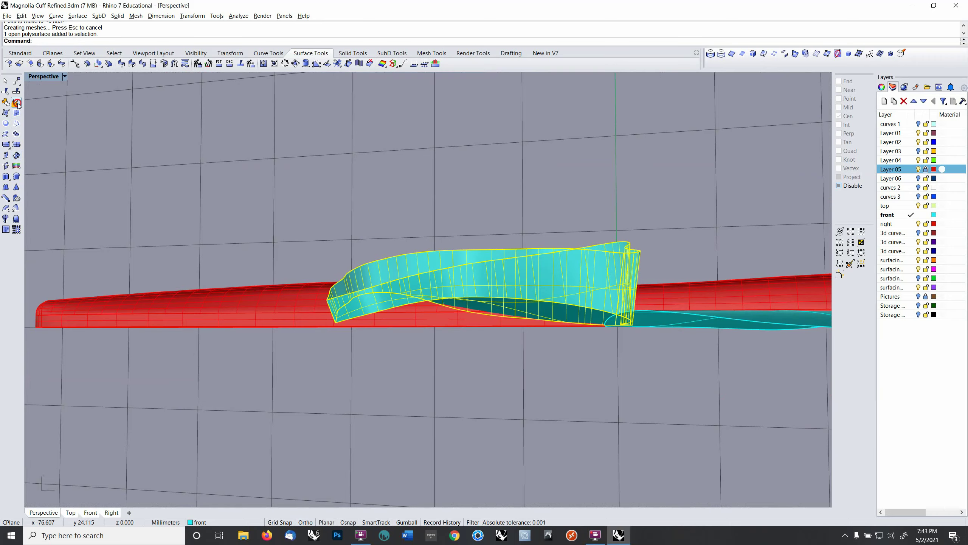
right_click_drag(324, 269, 458, 344)
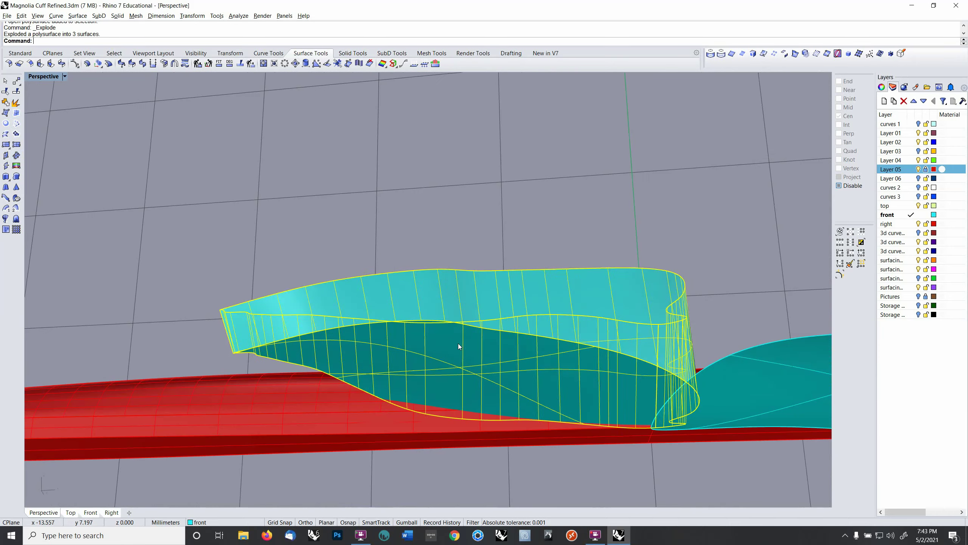
Step: Remove all trims from the exploded petal's underside surface with Untrim All
left_click(458, 345)
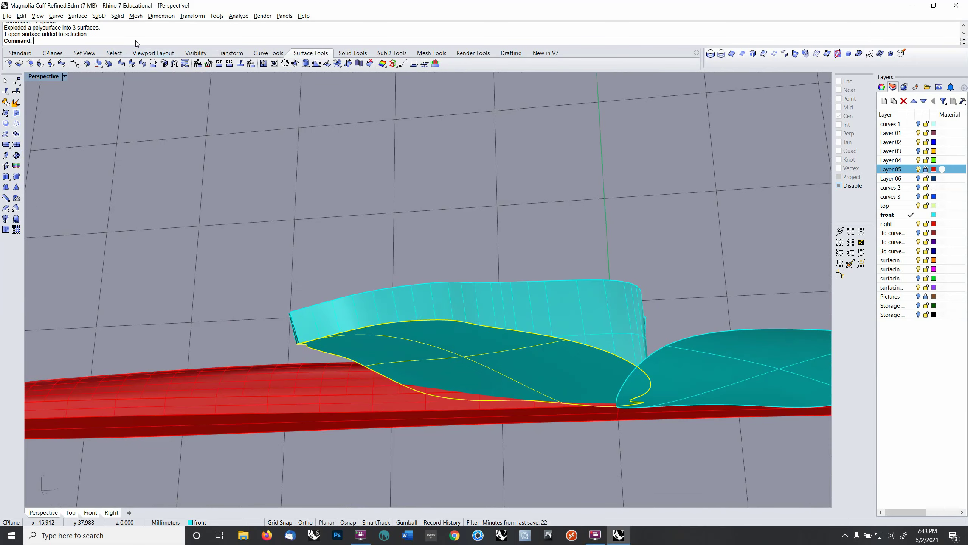
right_click_drag(408, 249, 425, 268)
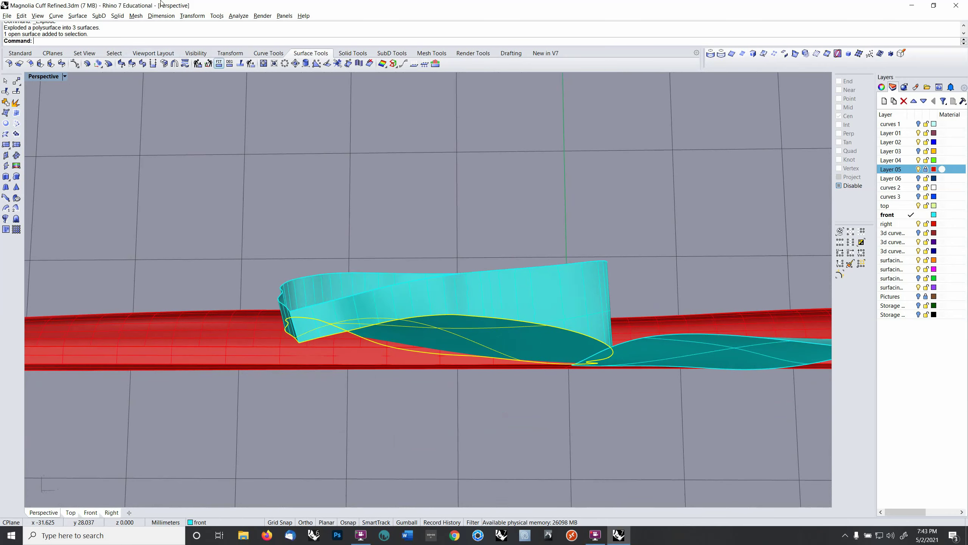
left_click(77, 17)
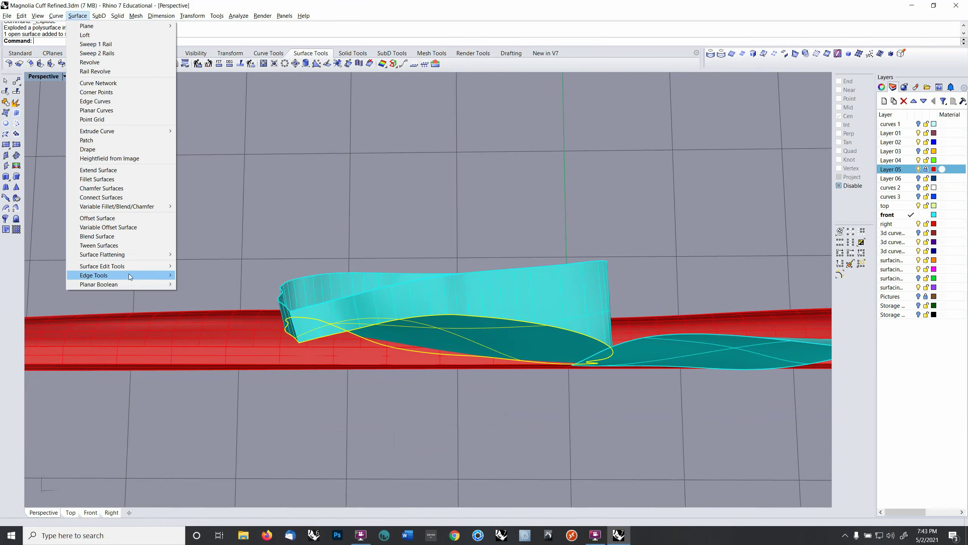
mouse_move(125, 275)
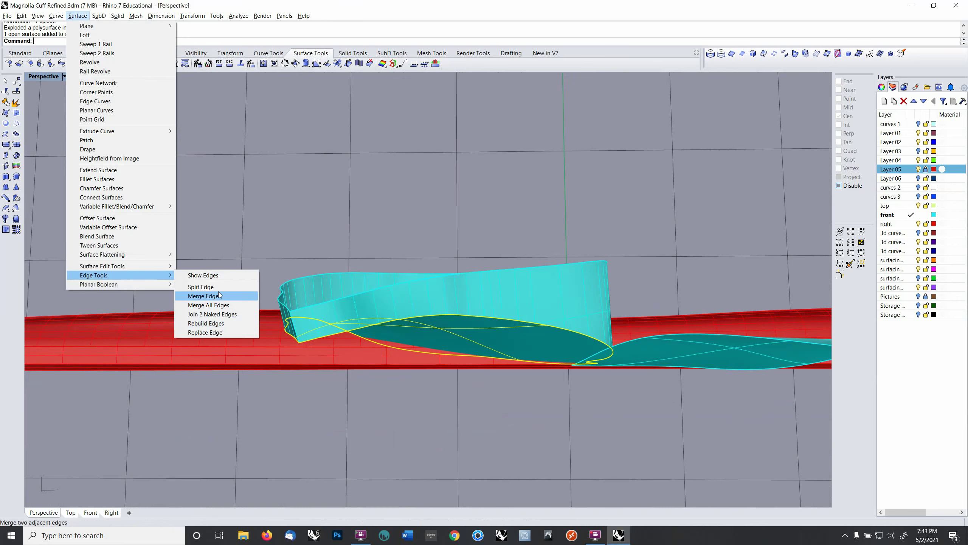
mouse_move(158, 269)
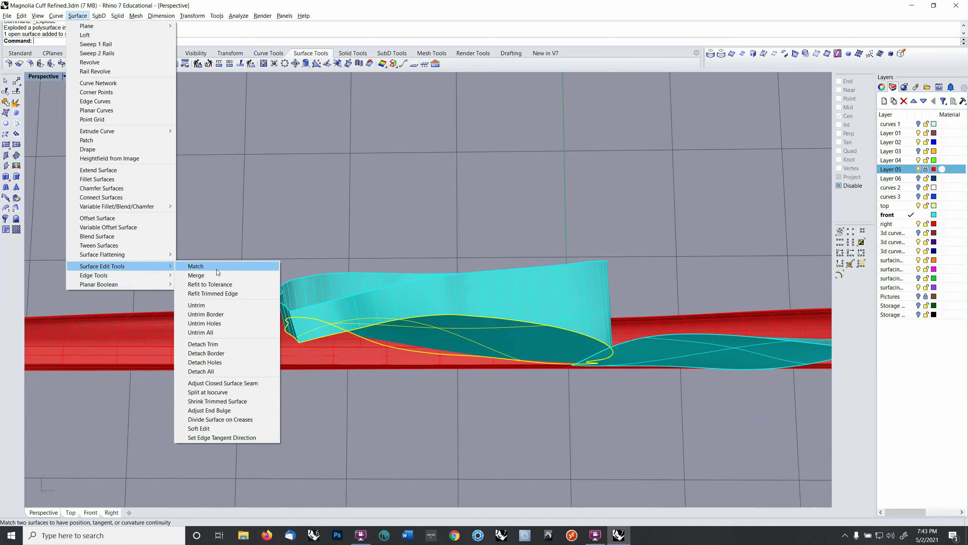
left_click(208, 332)
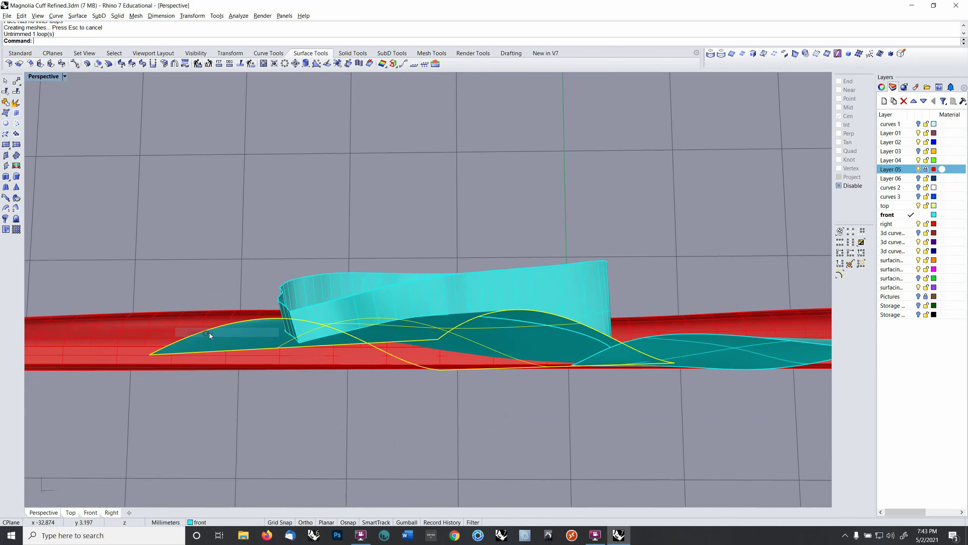
Step: Turn on the untrimmed underside's control points and select the U row along the band side plus three points of the adjacent row
right_click_drag(579, 413, 510, 387)
key("F10")
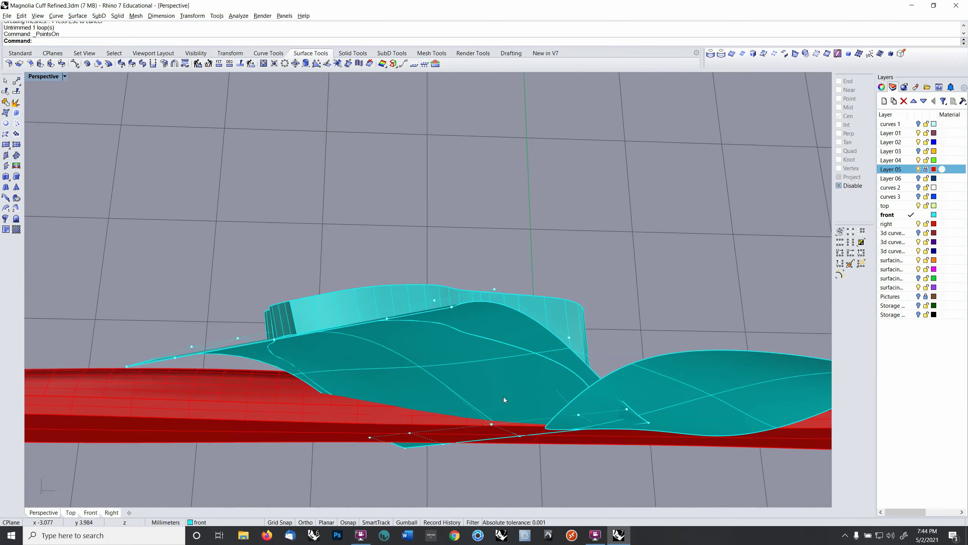
left_click(491, 424)
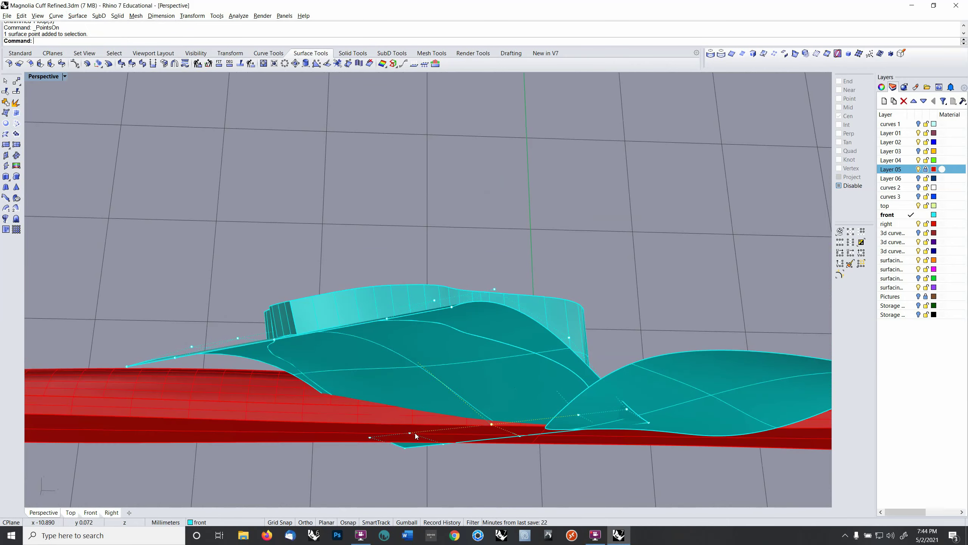
left_click(579, 415, "shift")
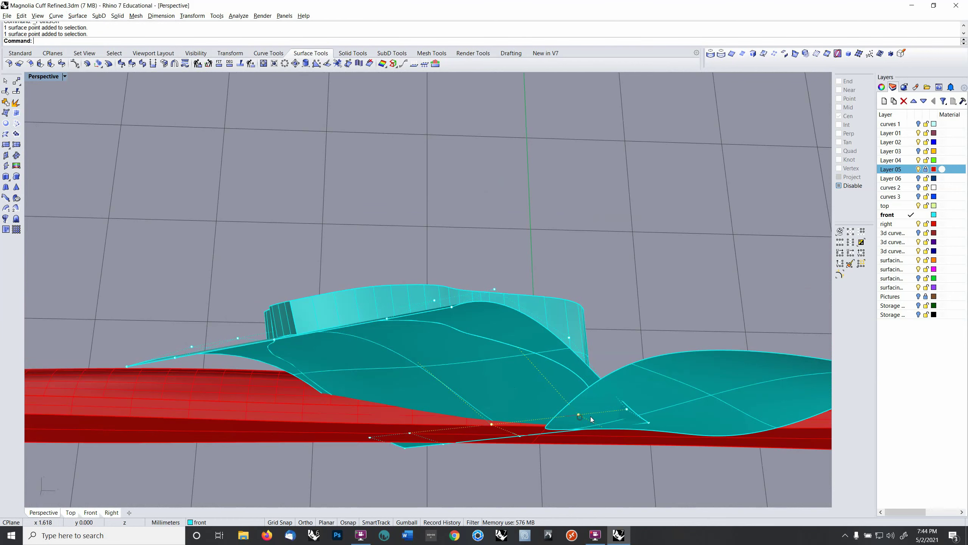
left_click(650, 423)
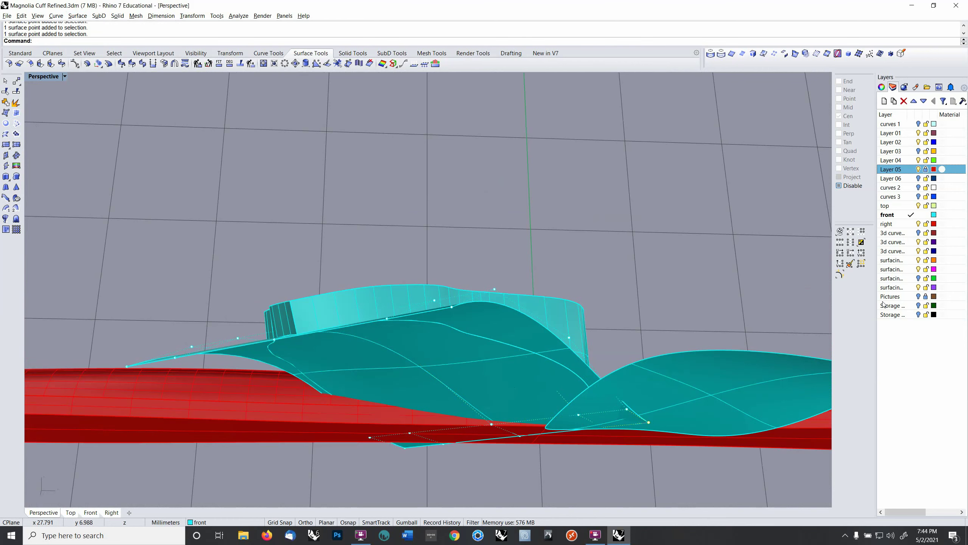
left_click(842, 244)
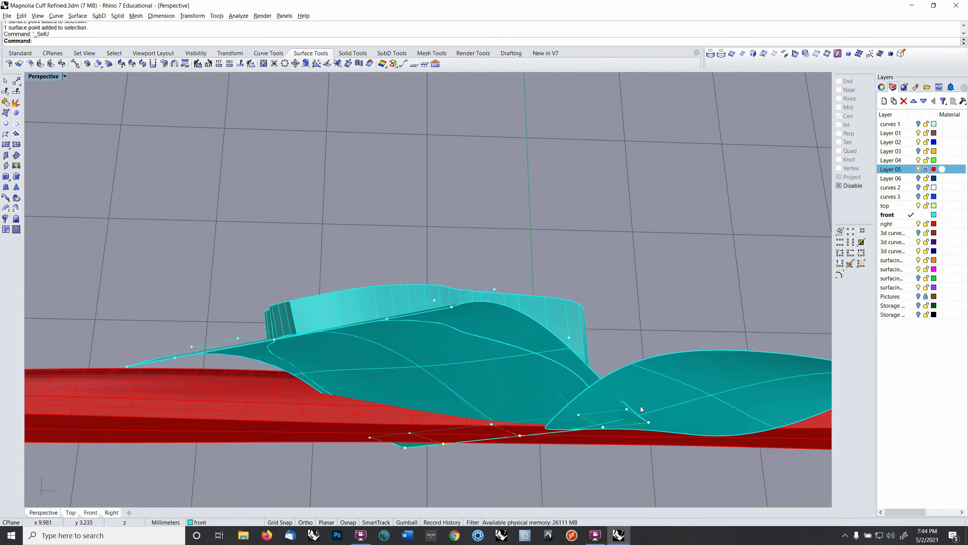
left_click(627, 410, "shift")
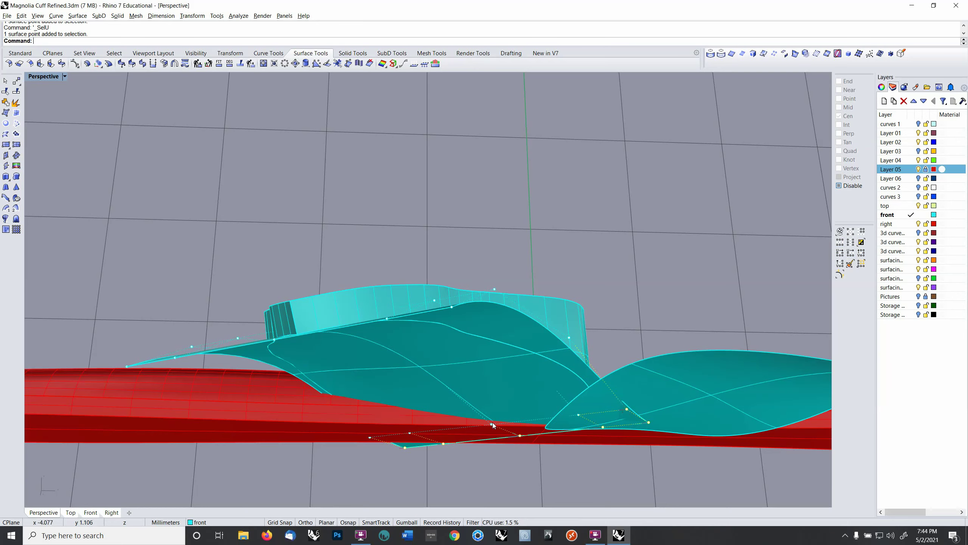
left_click(578, 415, "shift")
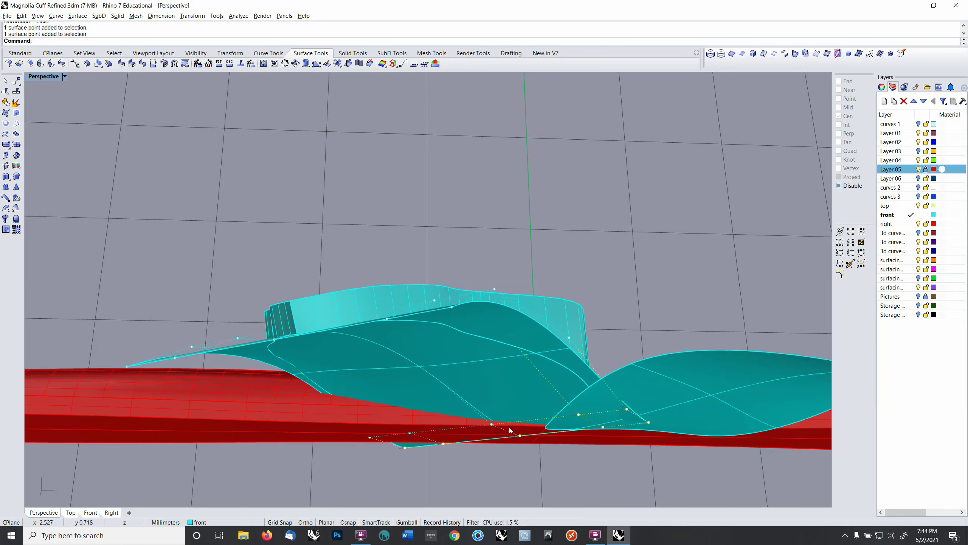
left_click(492, 424, "shift")
Step: Move the selected underside control points straight down about 0.6 mm with Ortho on
right_click_drag(563, 391, 650, 316)
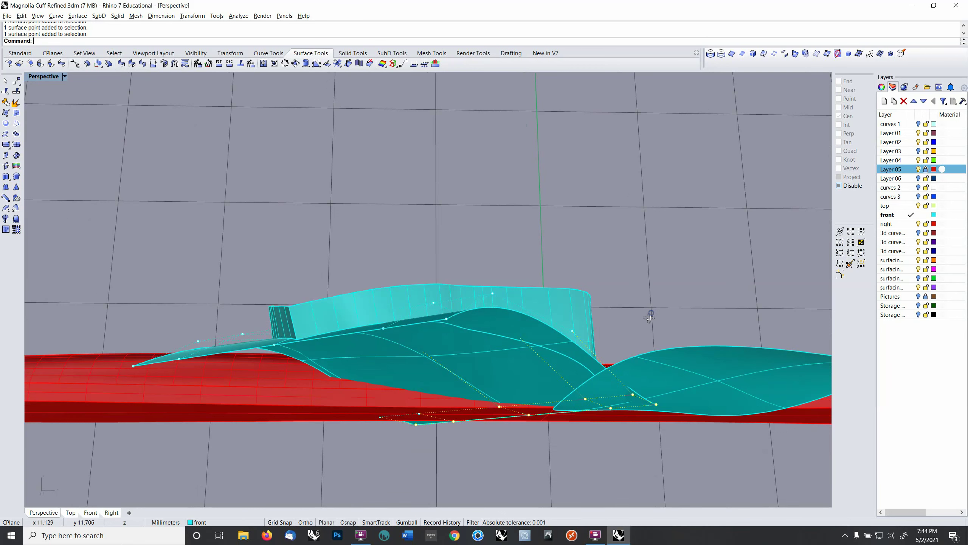
type("m")
key("Return")
left_click(660, 247)
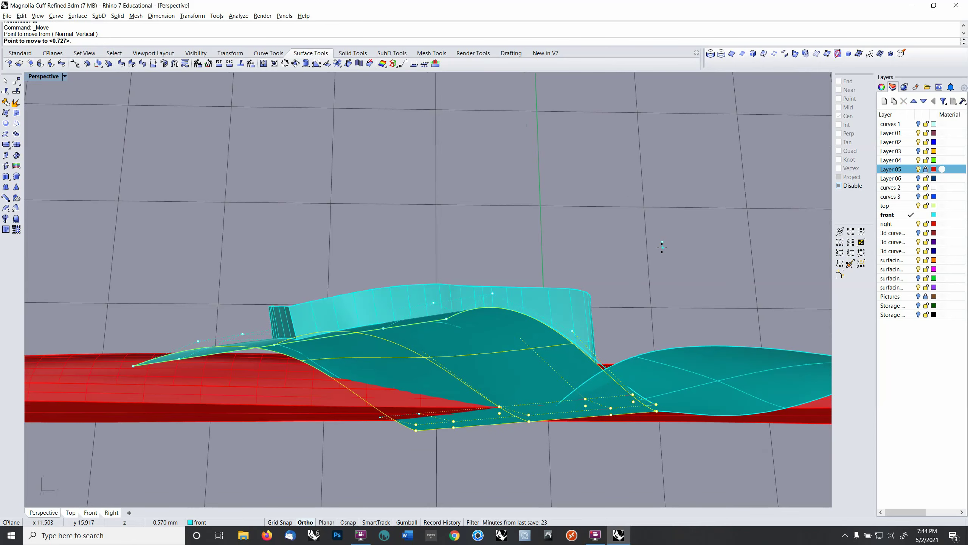
left_click(660, 248)
Step: Select both side wall surfaces of the petal and restore their full extent with Untrim All
right_click_drag(660, 250, 174, 224)
left_click(618, 290)
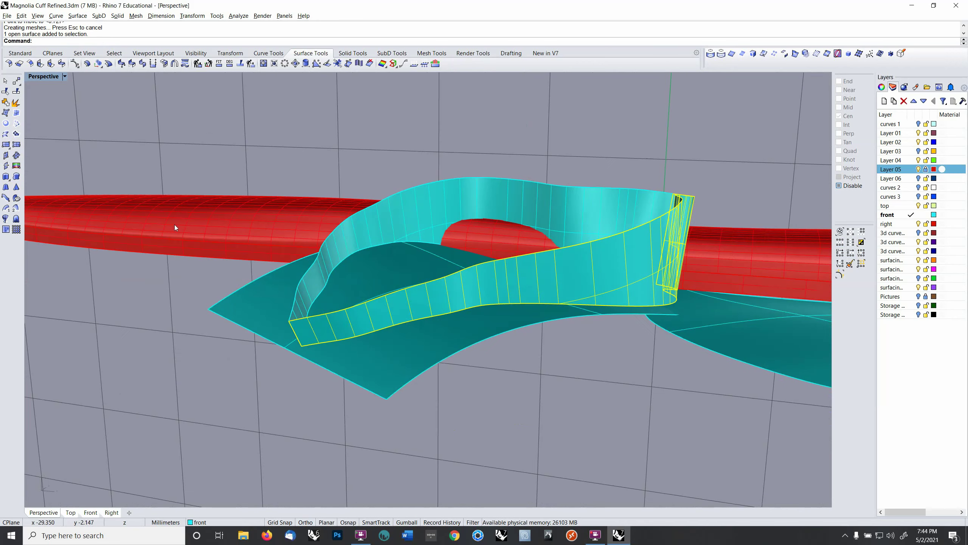
left_click(393, 205, "shift")
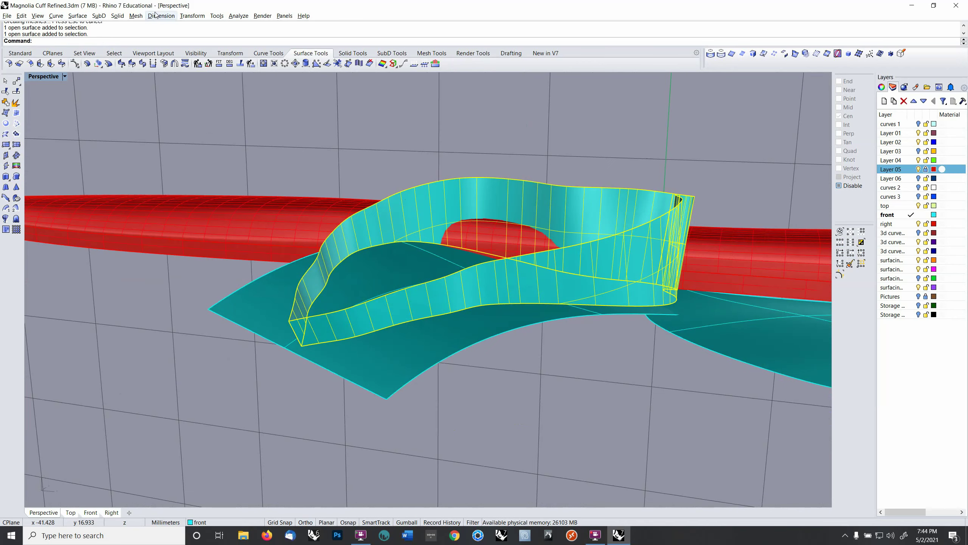
left_click(56, 15)
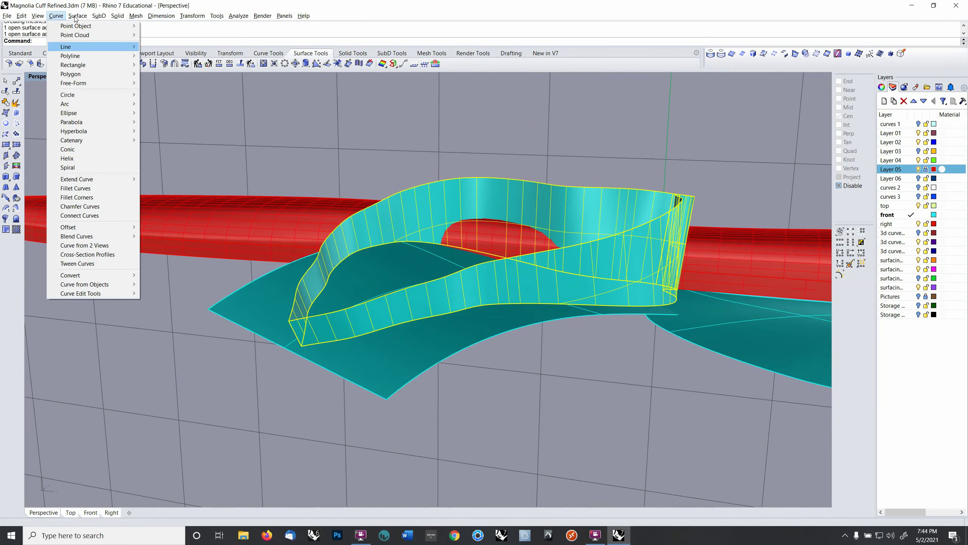
mouse_move(78, 16)
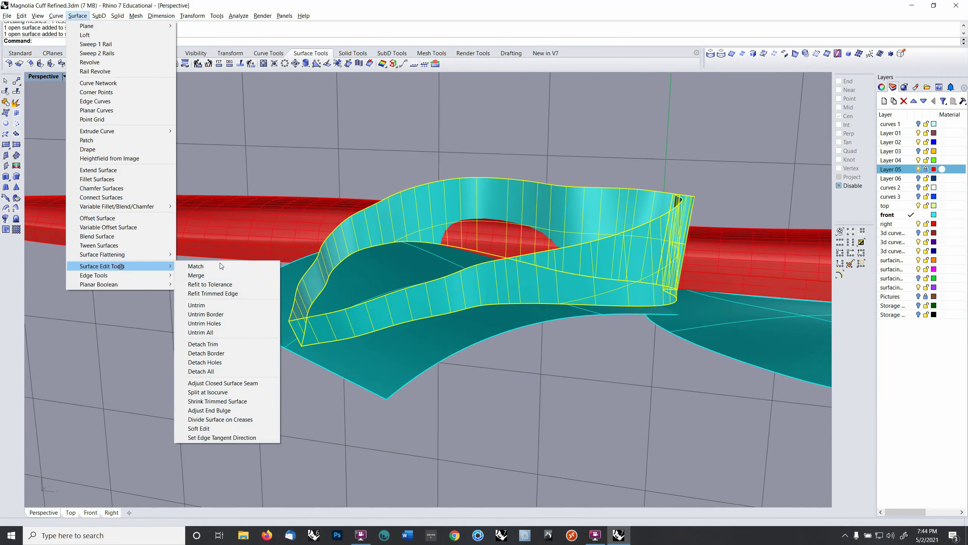
left_click(212, 333)
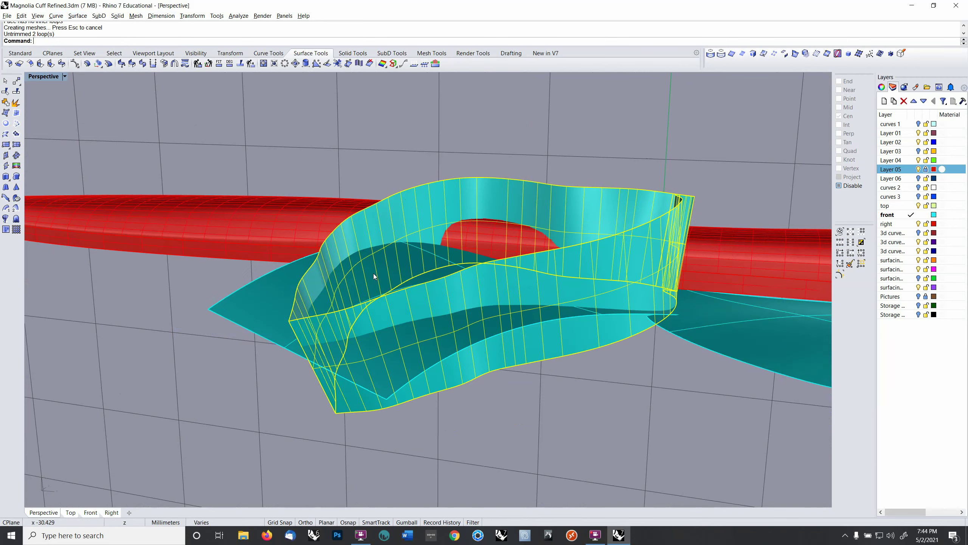
Step: Try to trim the underside's excess with the joined side walls, and explode the walls back into separate surfaces
left_click(6, 102)
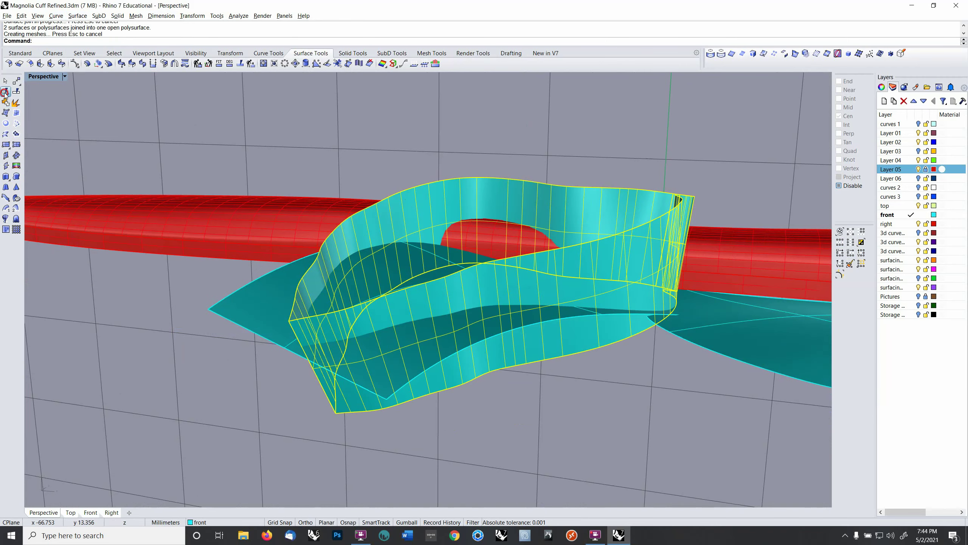
left_click(245, 313)
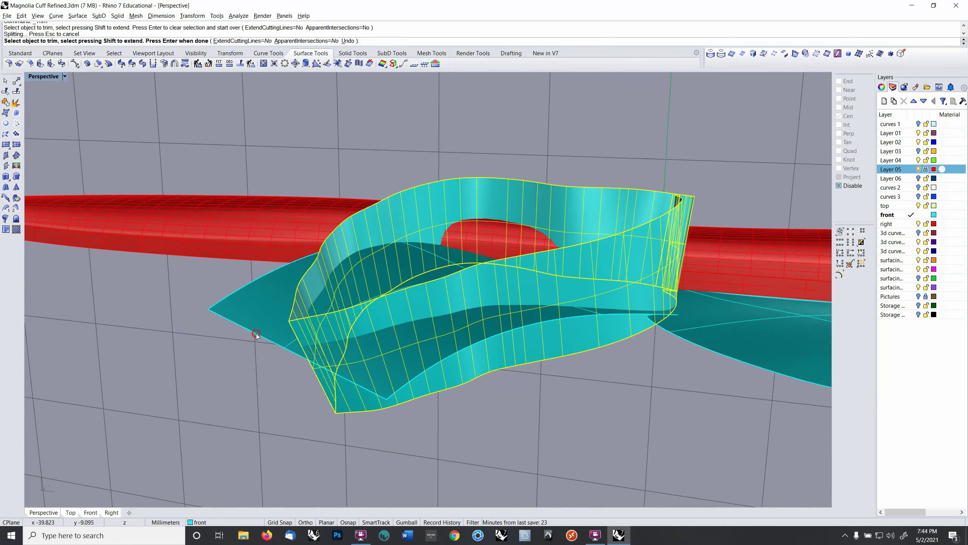
key("Return")
right_click_drag(558, 404, 549, 358)
left_click(547, 379)
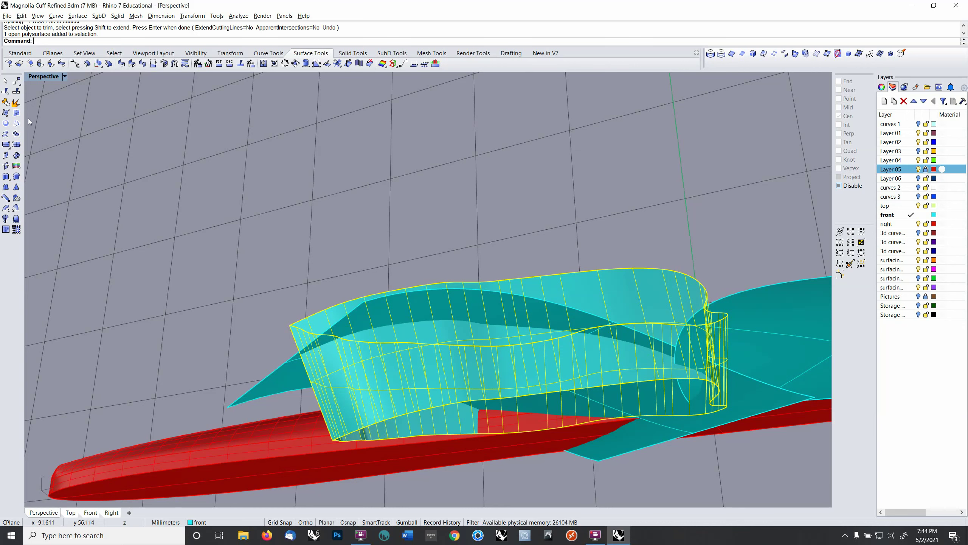
left_click(14, 103)
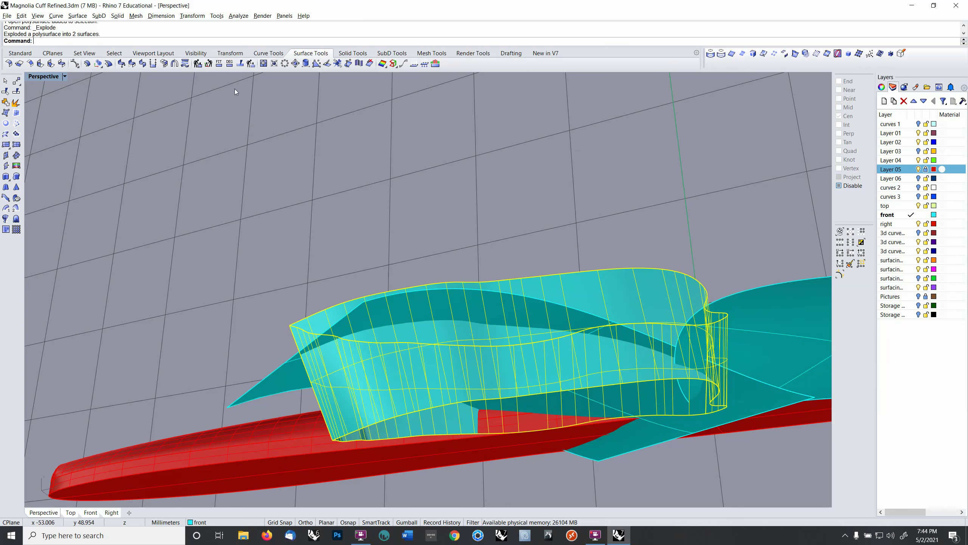
Step: Extend the lower edges of both side walls past the underside with Extend Surface
right_click(209, 41)
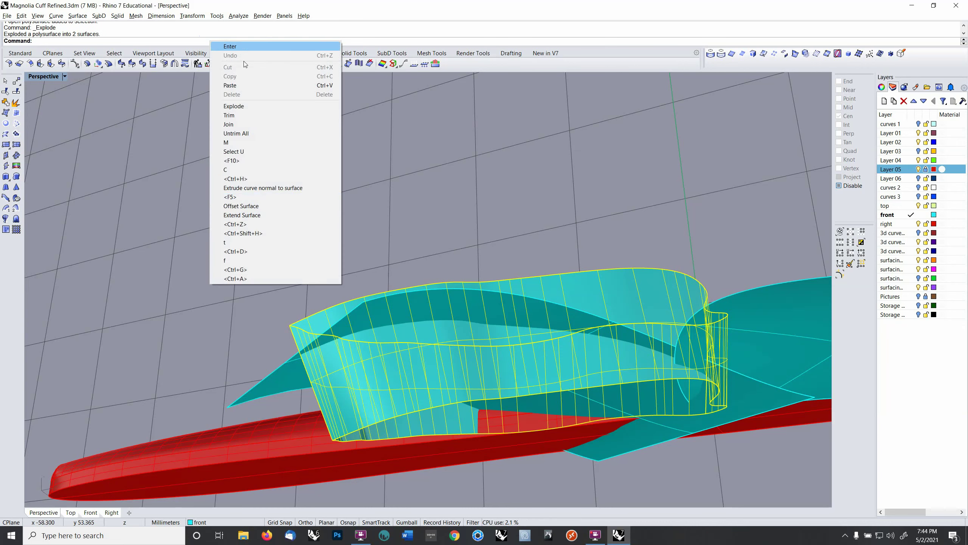
left_click(237, 215)
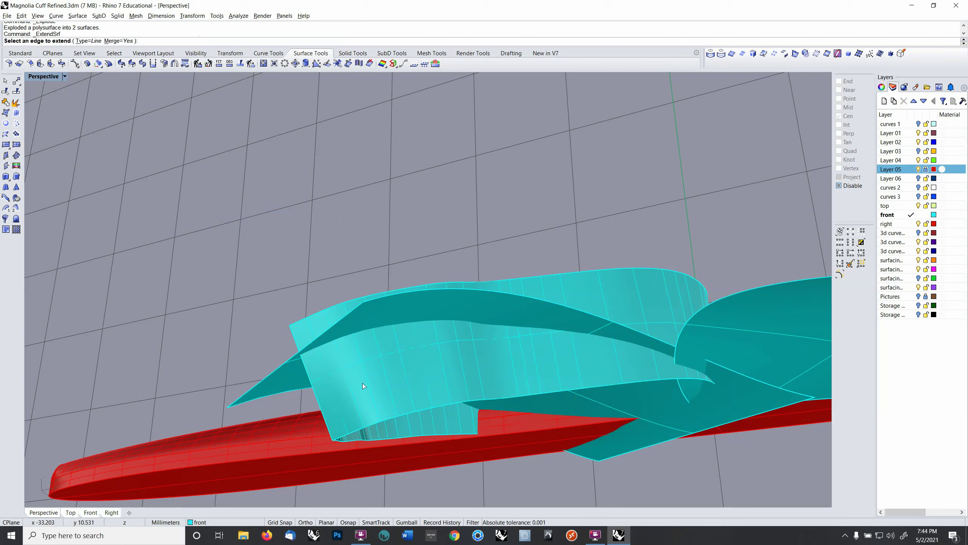
left_click(384, 421)
right_click(385, 421)
right_click(436, 446)
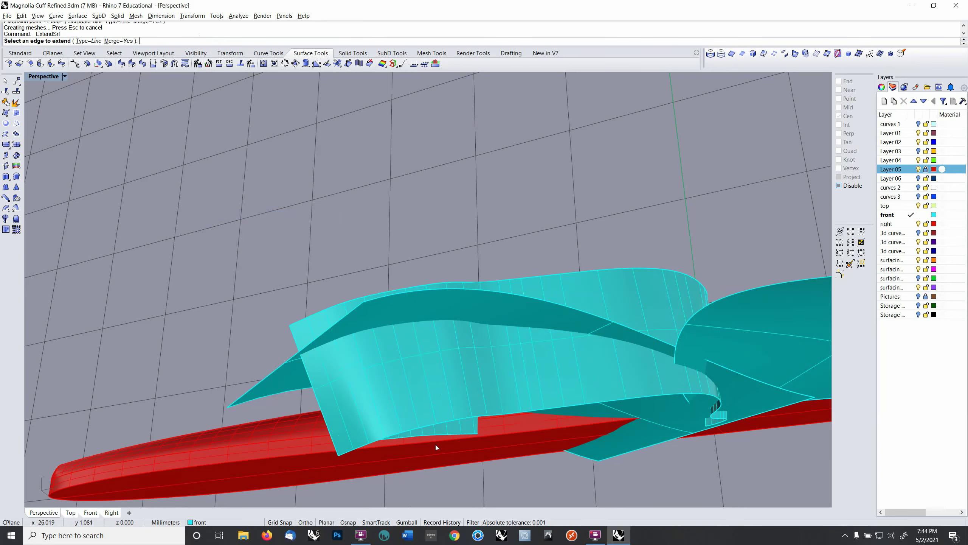
left_click(454, 433)
Step: Join the two extended side walls and use them to trim away the underside's excess outside the petal outline
left_click(462, 439)
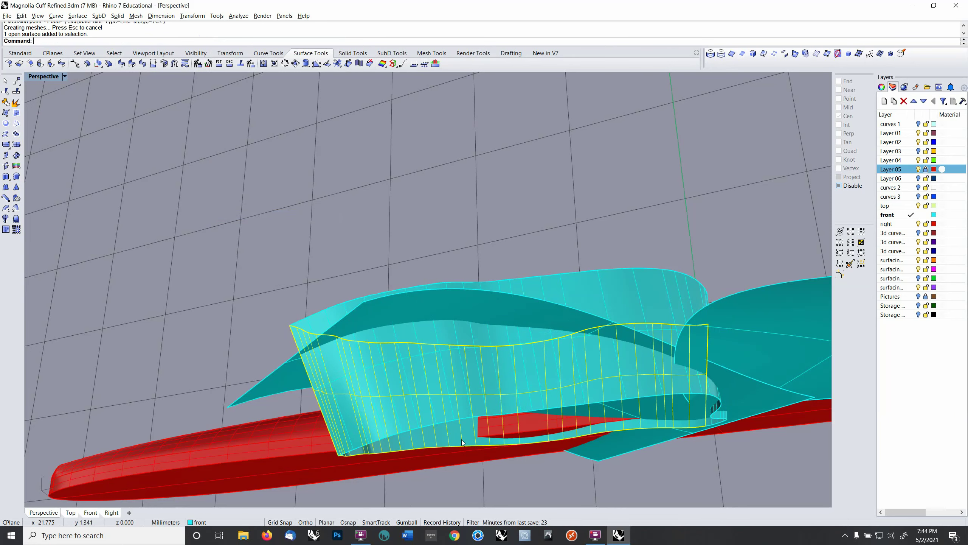
left_click(471, 358, "shift")
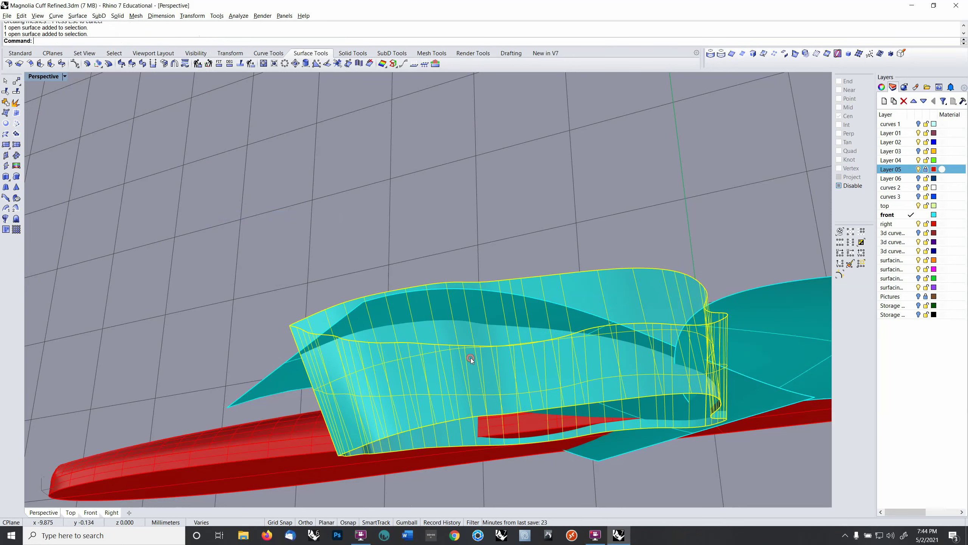
left_click(6, 103)
left_click(5, 91)
right_click_drag(540, 346, 542, 352)
left_click(554, 295)
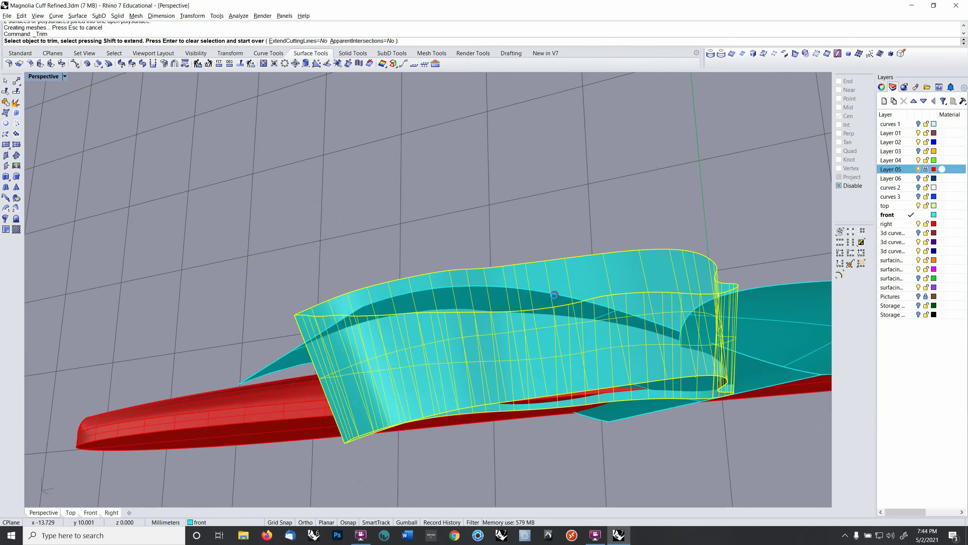
right_click(565, 286)
Step: Trim the side walls' excess beyond the underside and join the walls and underside into one polysurface
right_click_drag(567, 284, 558, 340)
right_click(534, 217)
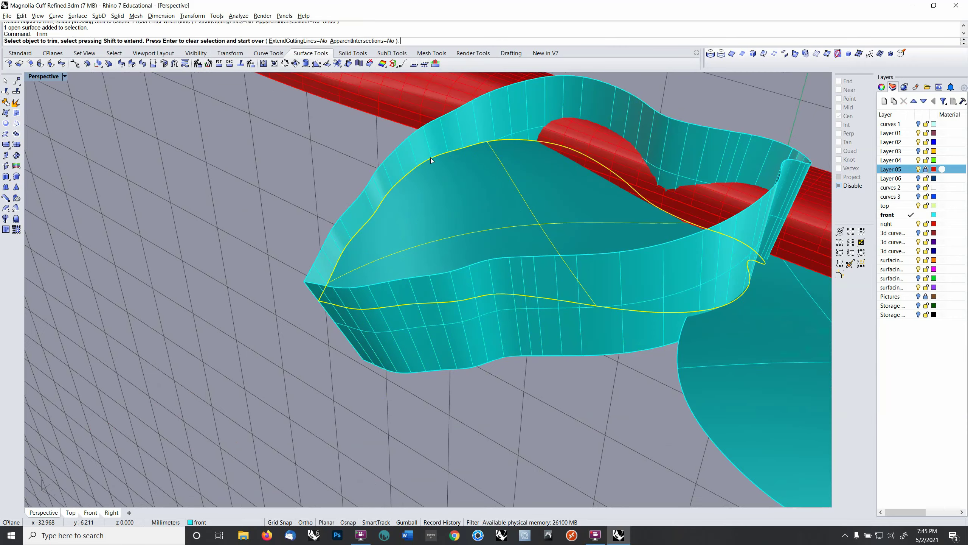
left_click(432, 149)
right_click(433, 146)
left_click(501, 319, "shift")
right_click_drag(475, 284, 195, 169)
left_click(6, 103)
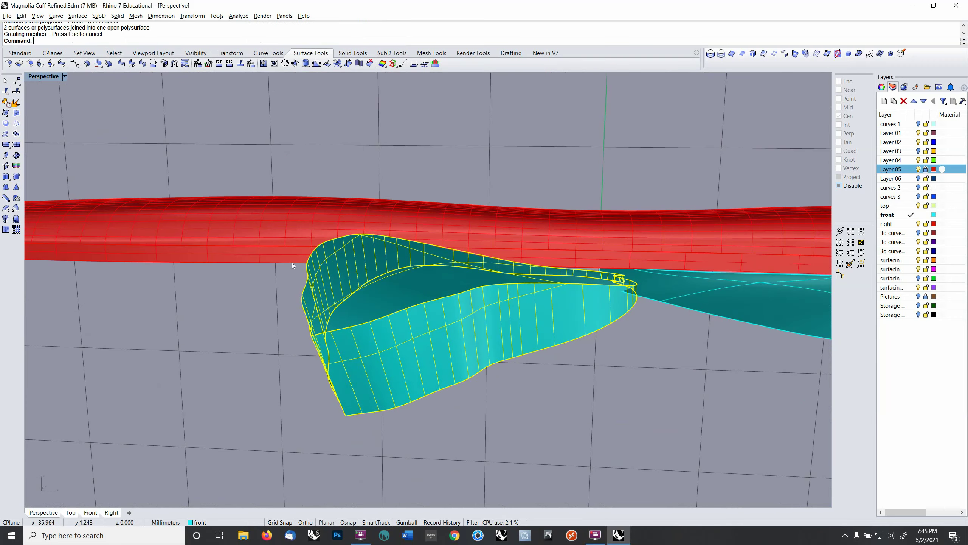
Step: Unhide the side walls of the neighbouring petal with Show Selected
right_click_drag(610, 343, 536, 389)
left_click(521, 338)
key("ctrl+shift+h")
left_click(532, 355)
right_click(533, 356)
Step: Untrim the neighbouring petal's underside surface completely with Untrim All
right_click_drag(508, 360, 512, 353, "ctrl")
scroll(512, 352, "up", 2)
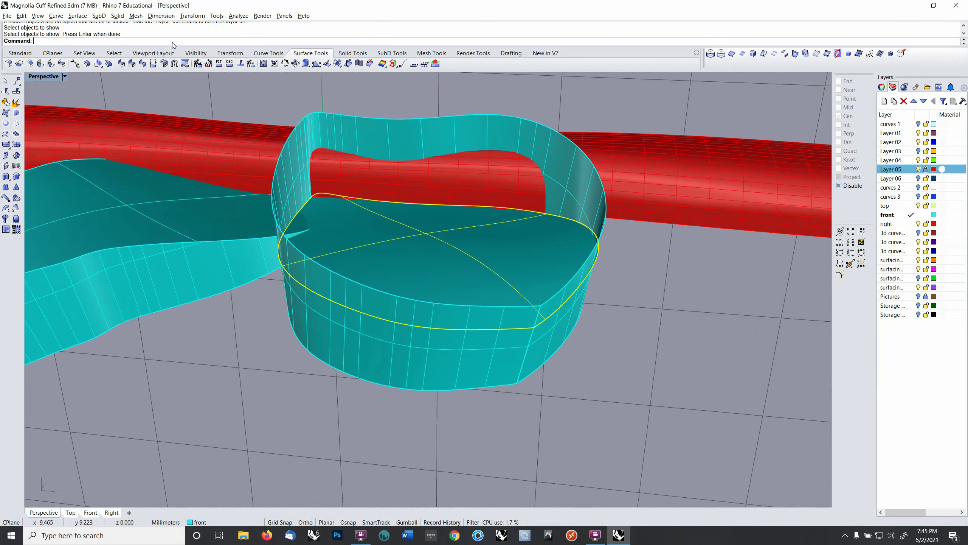
left_click(77, 16)
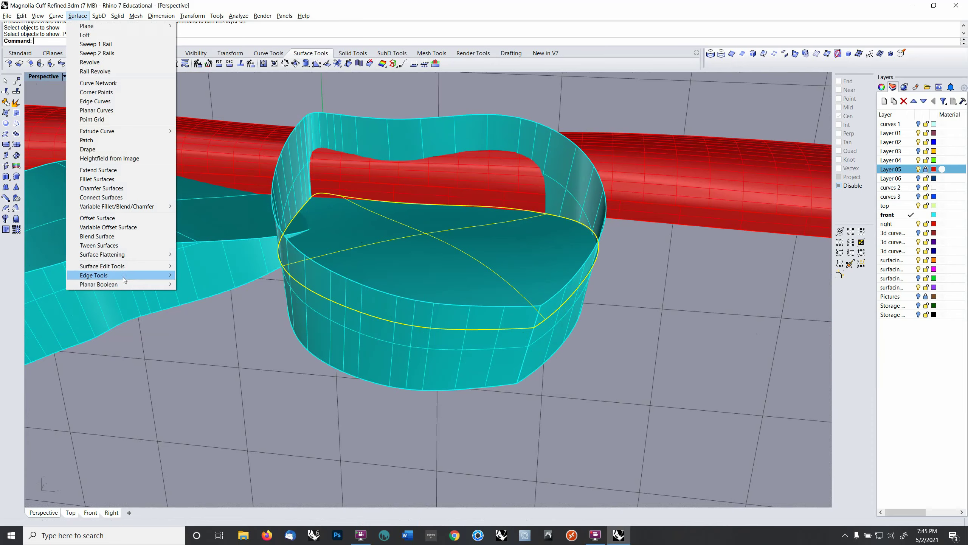
mouse_move(126, 266)
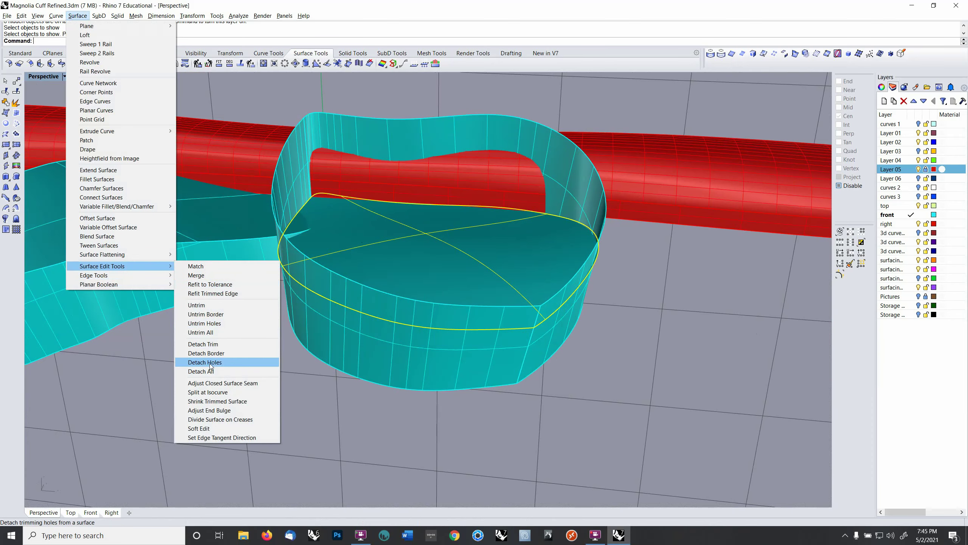
left_click(219, 333)
right_click_drag(398, 349, 437, 344)
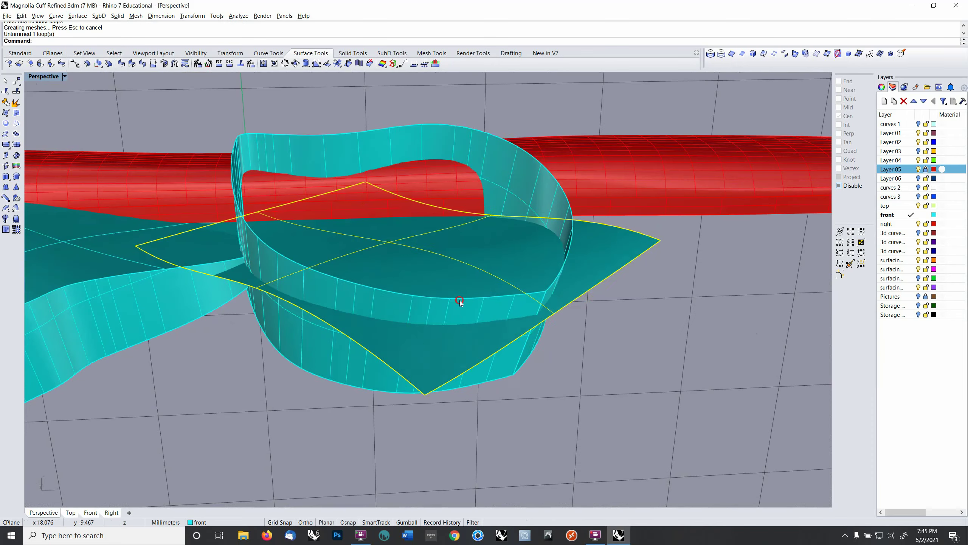
Step: Try to trim the underside's excess using the joined side walls as the cutting object
left_click(459, 304)
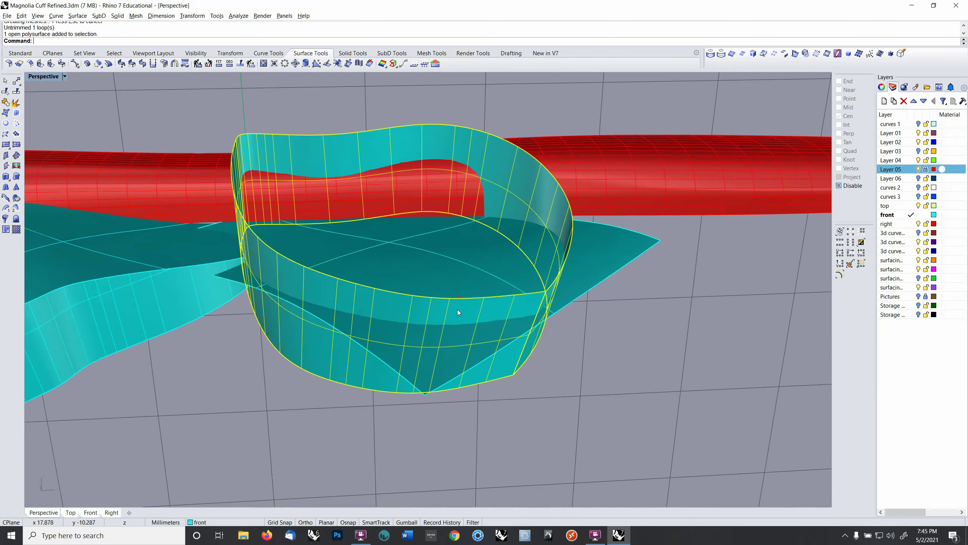
left_click(4, 91)
right_click(588, 292)
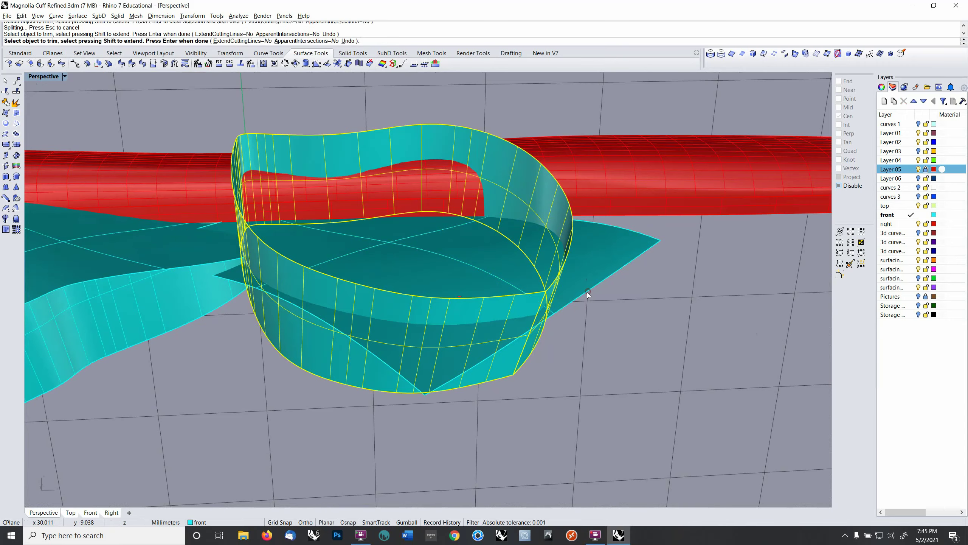
right_click_drag(587, 292, 625, 281)
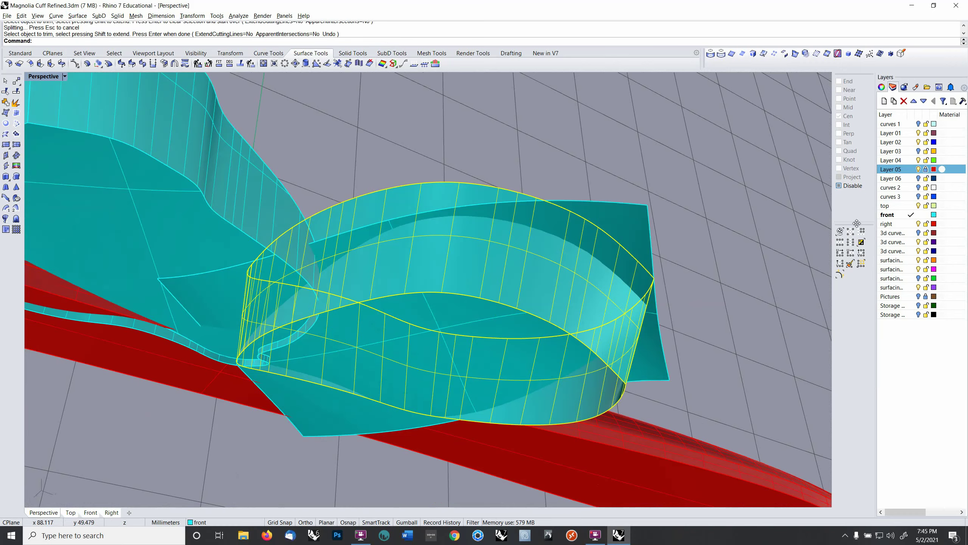
Step: Hide the band by turning off Layer 05 and examine where the side walls meet the underside near the petal's narrow tip
left_click(919, 170)
right_click_drag(671, 283, 587, 259)
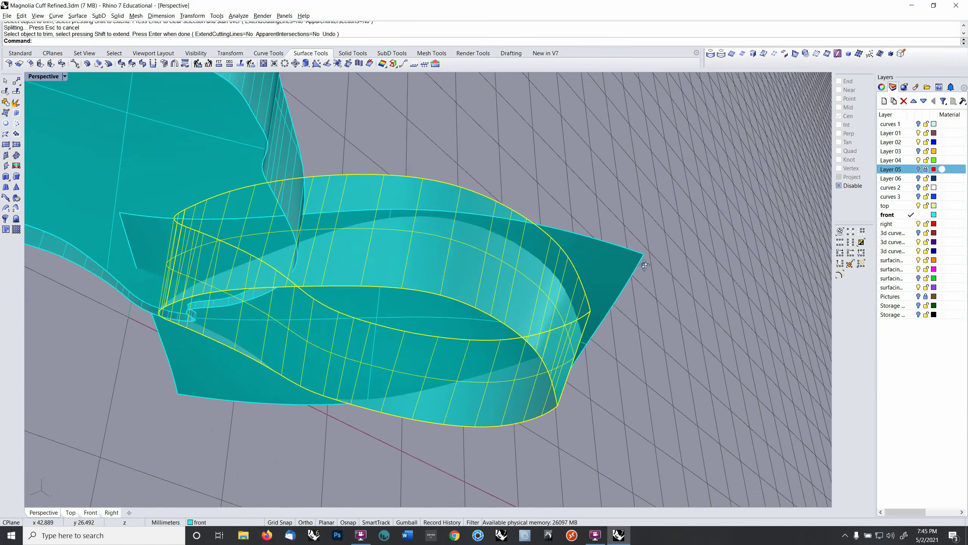
left_click(714, 309)
right_click_drag(318, 272, 476, 238, "shift")
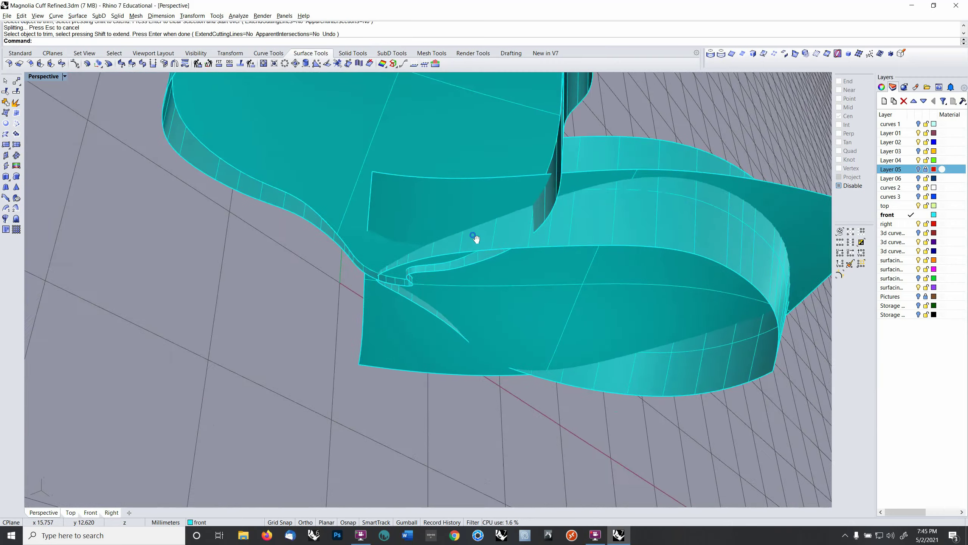
right_click_drag(401, 278, 403, 212, "ctrl")
left_click(363, 343)
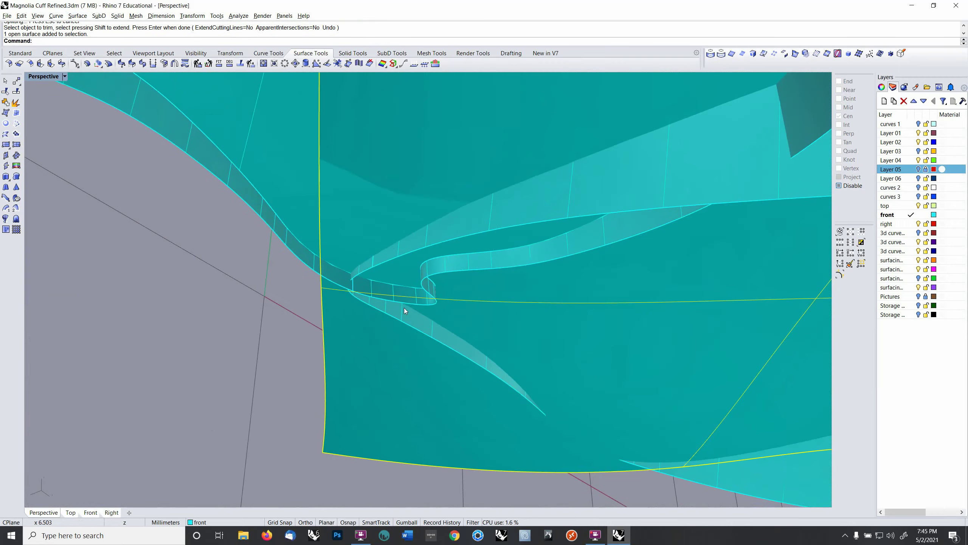
mouse_move(404, 307)
right_mouse_down()
mouse_move(435, 322)
mouse_move(416, 302)
mouse_move(412, 317)
mouse_move(417, 283)
mouse_move(422, 301)
right_mouse_up()
left_click(564, 391)
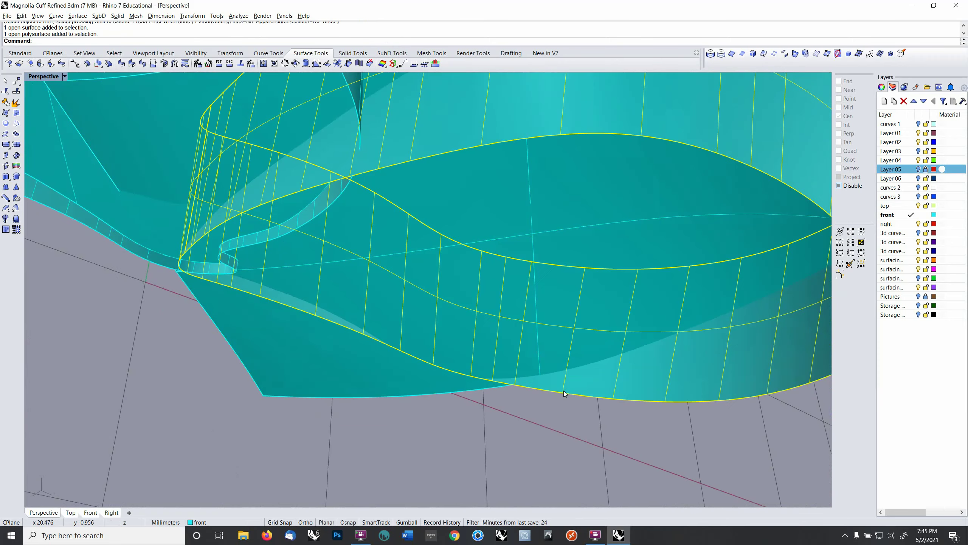
Step: Explode the joined side walls into separate surfaces so their edges can be extended
right_click(303, 43)
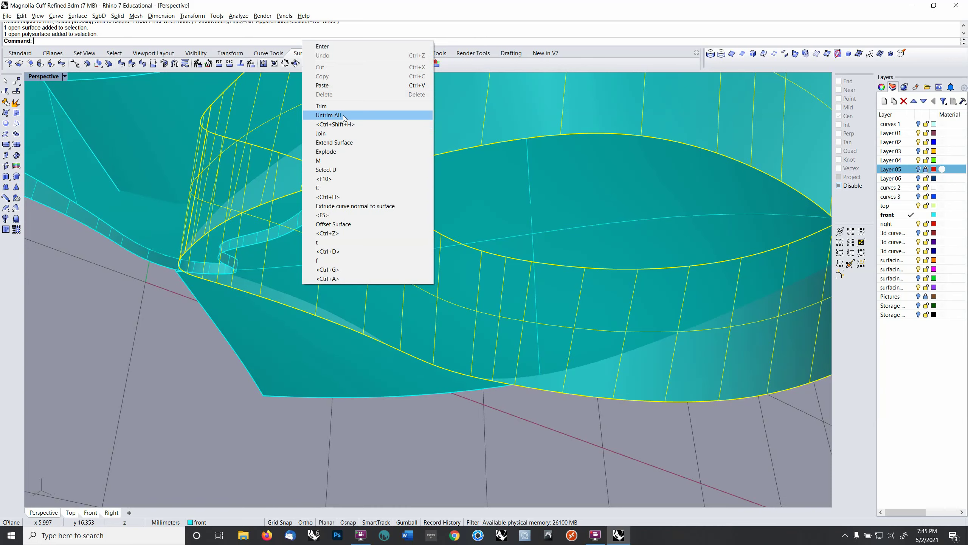
left_click(344, 143)
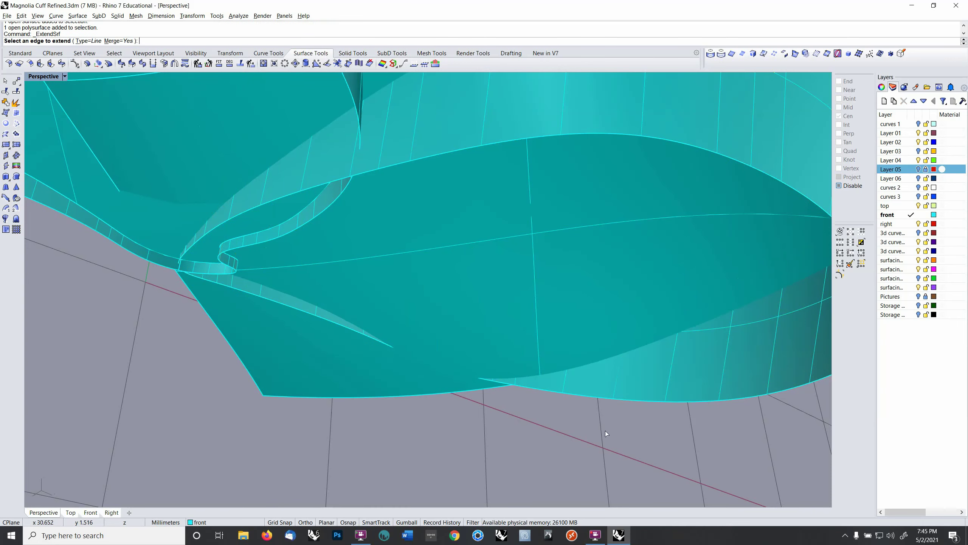
left_click(605, 398)
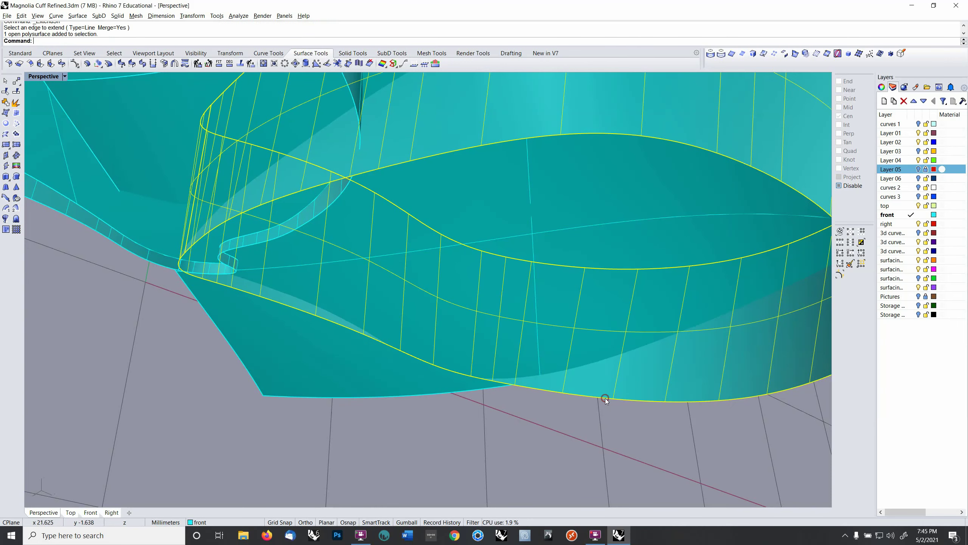
left_click(16, 103)
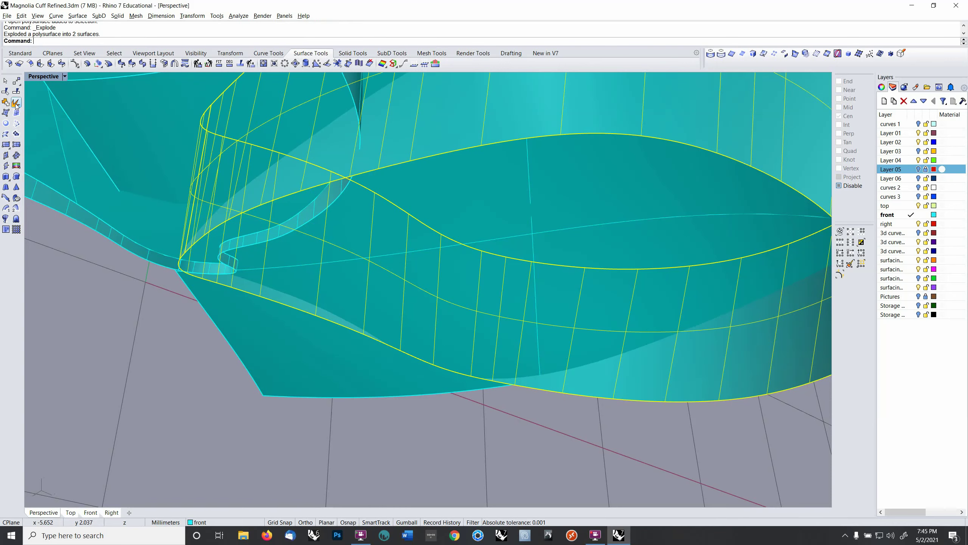
Step: Extend the first side wall's edge further past the underside with Extend Surface
right_click(263, 41)
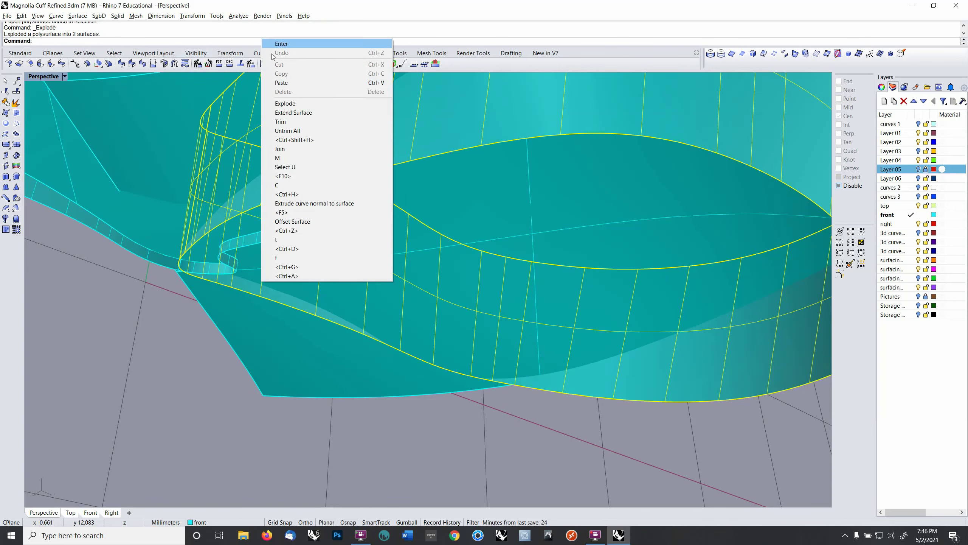
left_click(284, 112)
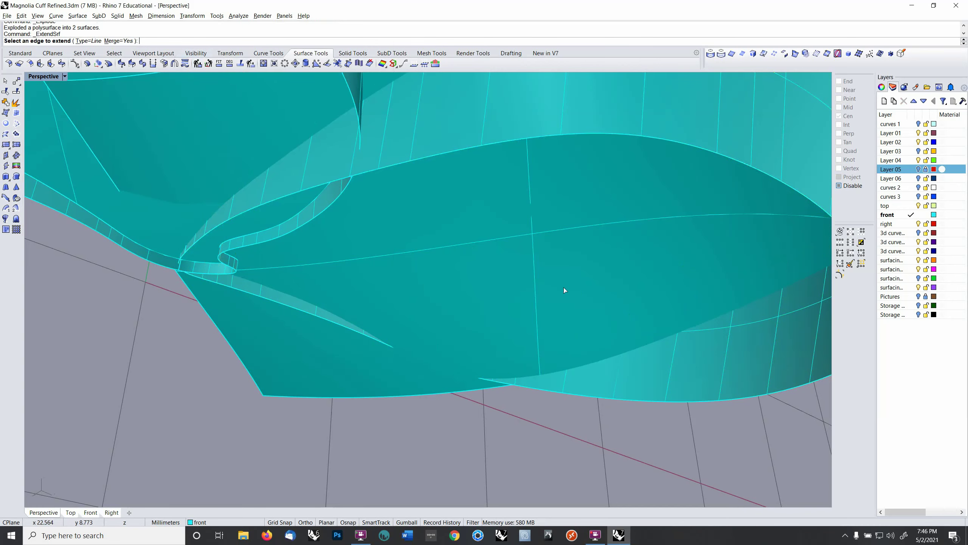
left_click(622, 133)
left_click(619, 276)
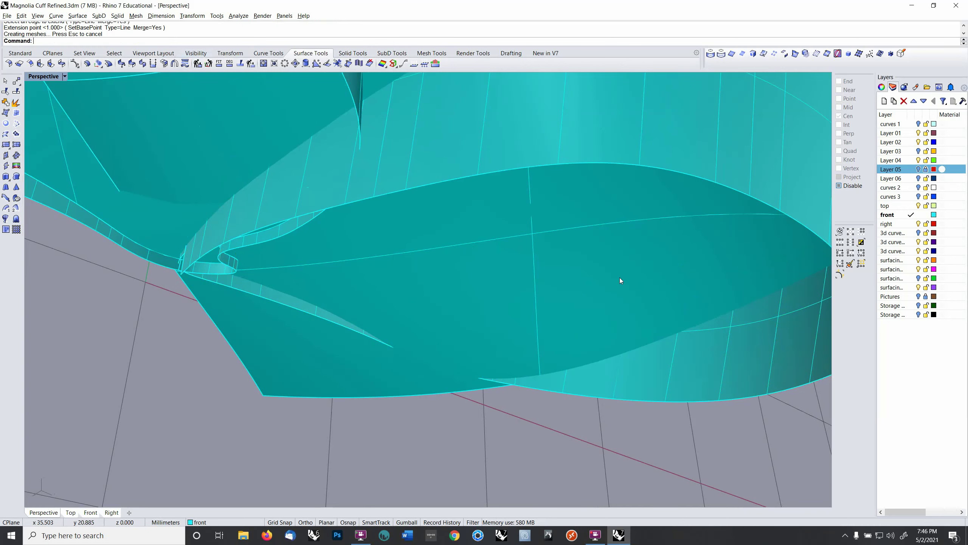
Step: Extend the matching edge of the second side wall past the underside with Extend Surface
left_click(612, 399)
right_click(611, 398)
key("Escape")
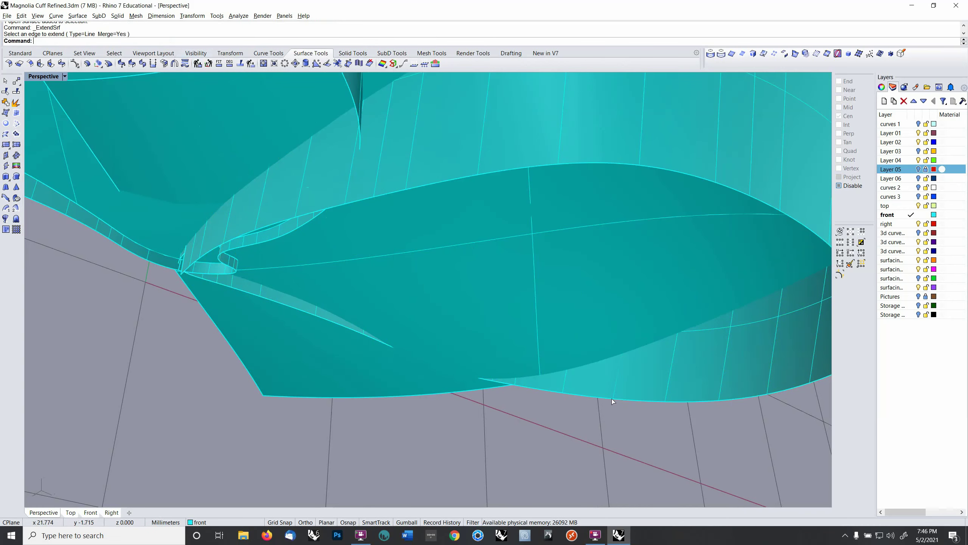
left_click(611, 398)
right_click(612, 398)
key("Escape")
left_click(611, 398)
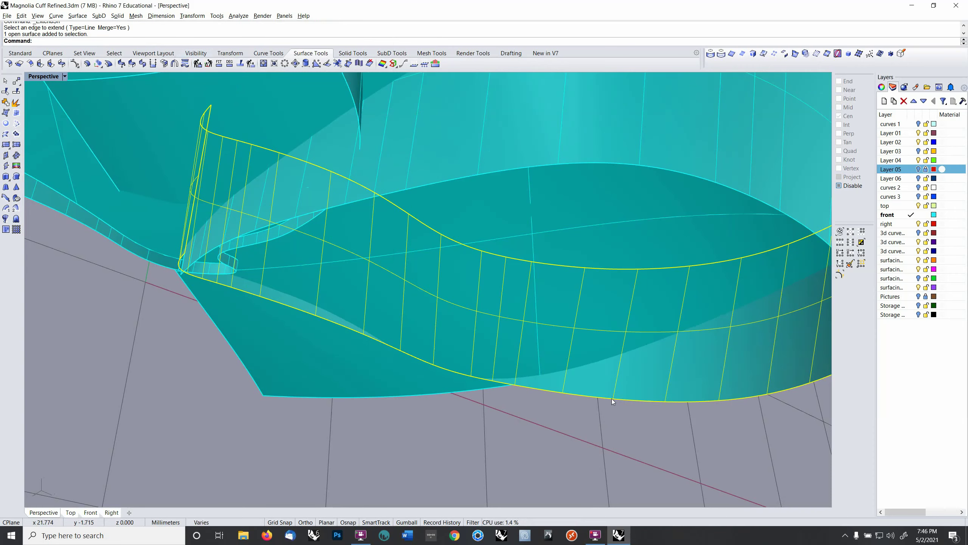
right_click(611, 398)
right_click(212, 40)
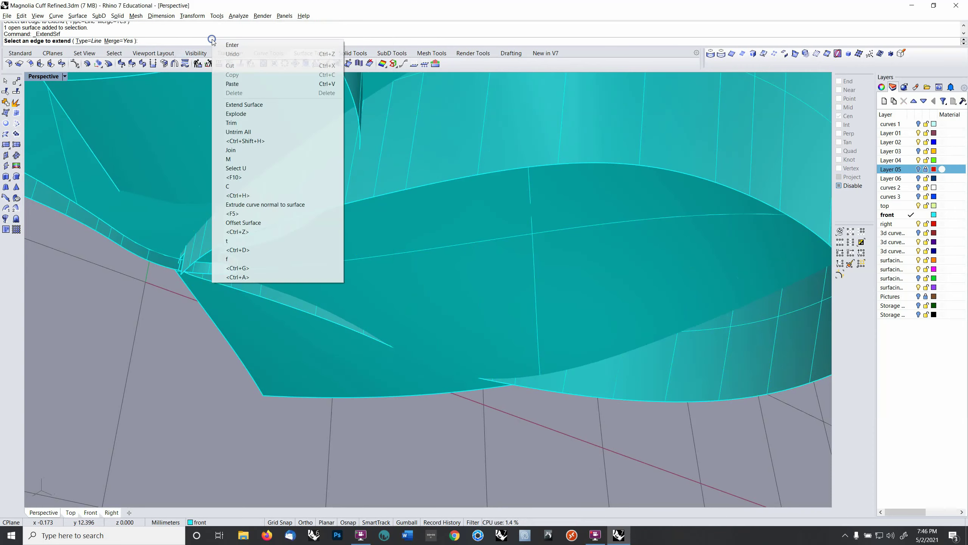
left_click(252, 103)
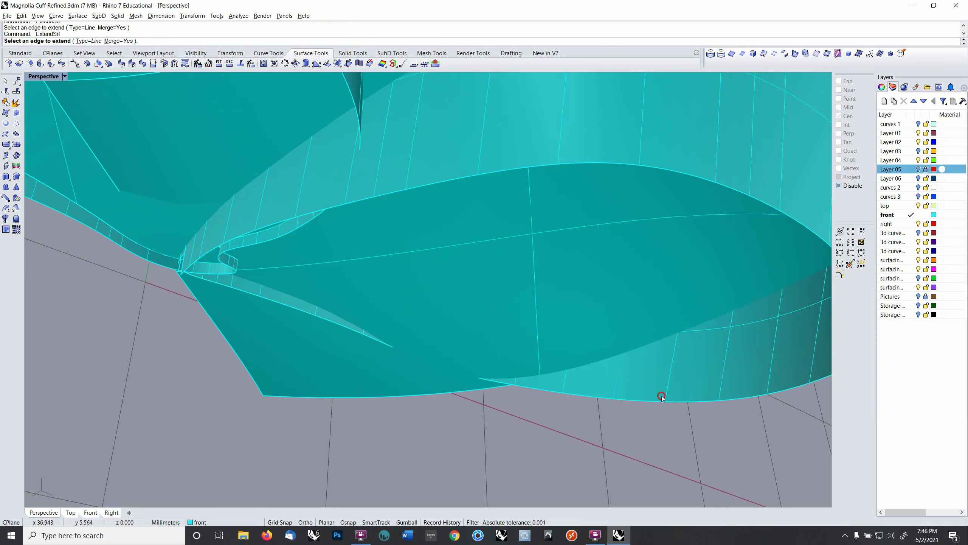
left_click(661, 397)
right_click(663, 403)
right_click_drag(618, 248, 546, 223)
Step: Join the two extended side walls and use them to trim away the underside's excess outside the petal outline
left_click(525, 230)
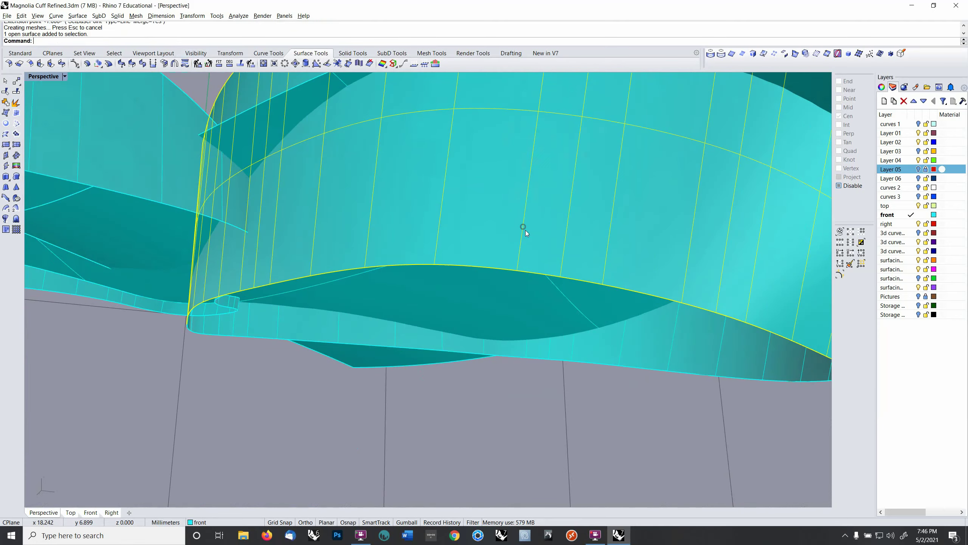
left_click(589, 356)
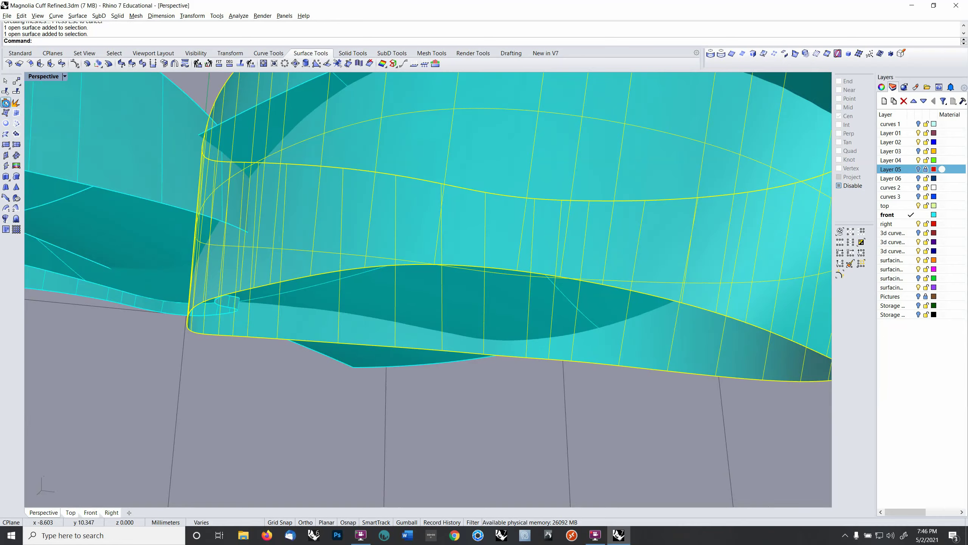
left_click(5, 103)
scroll(452, 188, "down", 5)
right_click_drag(451, 188, 421, 200)
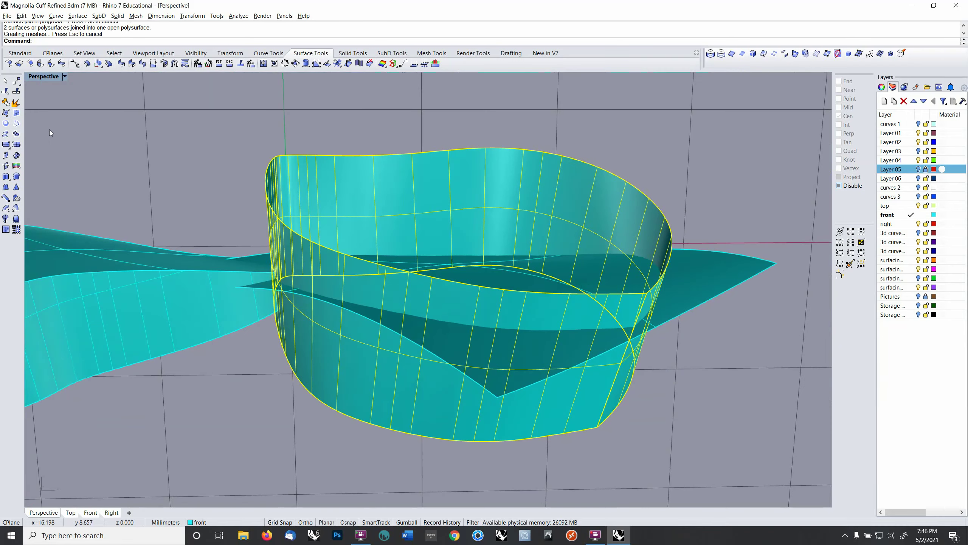
left_click(8, 94)
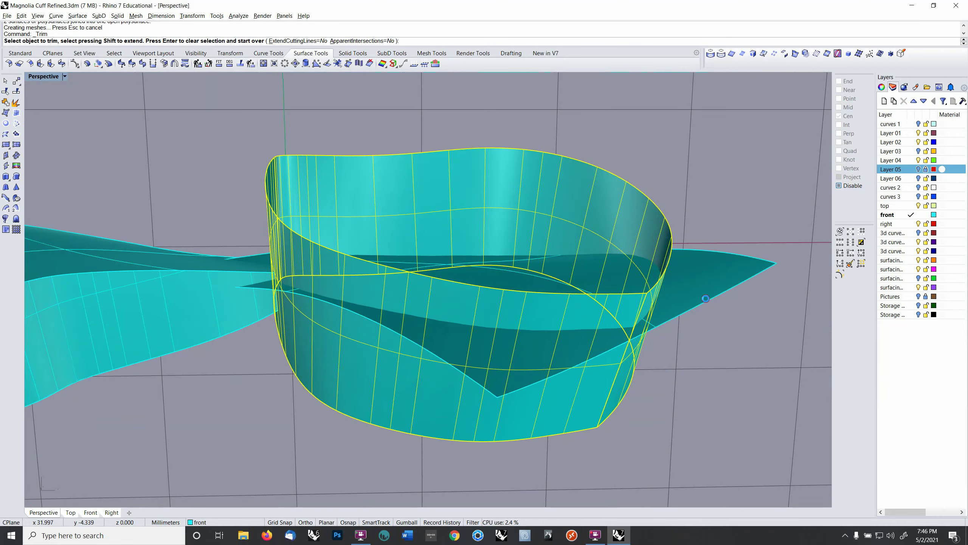
left_click(706, 298)
Step: Try trimming away the side walls' original portion with the underside as cutter, and undo that trim
left_click(605, 226)
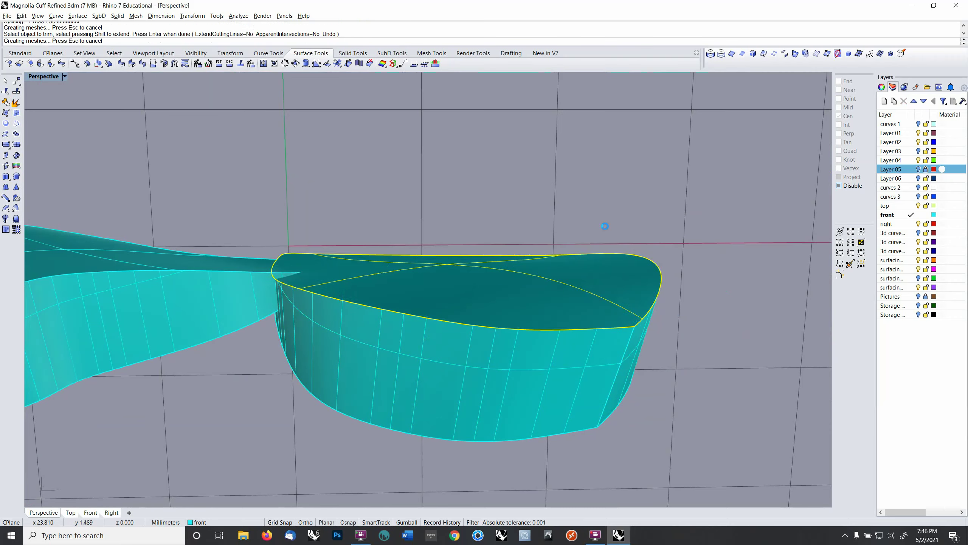
key("Return")
mouse_move(681, 238)
right_mouse_down()
mouse_move(697, 227)
mouse_move(693, 234)
right_mouse_up()
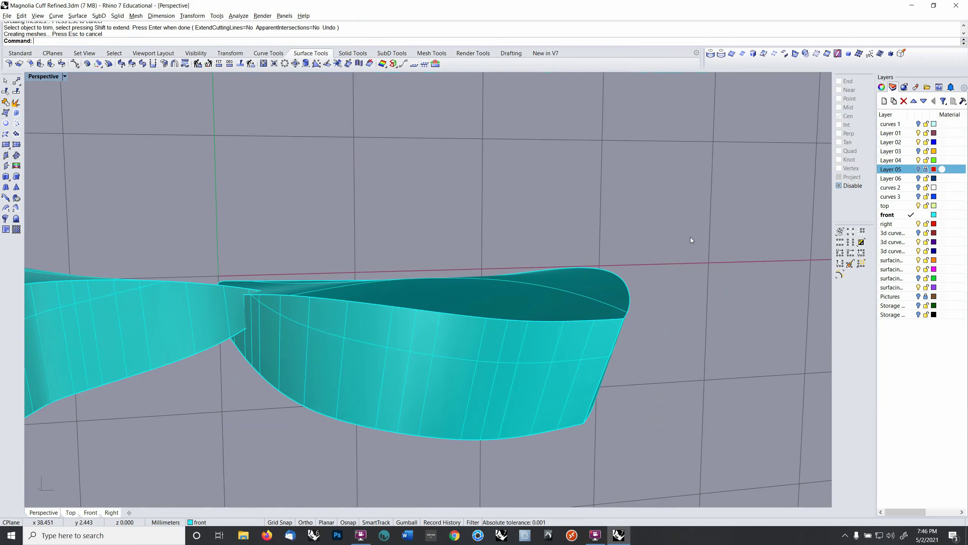
key("ctrl+z")
left_click(689, 290)
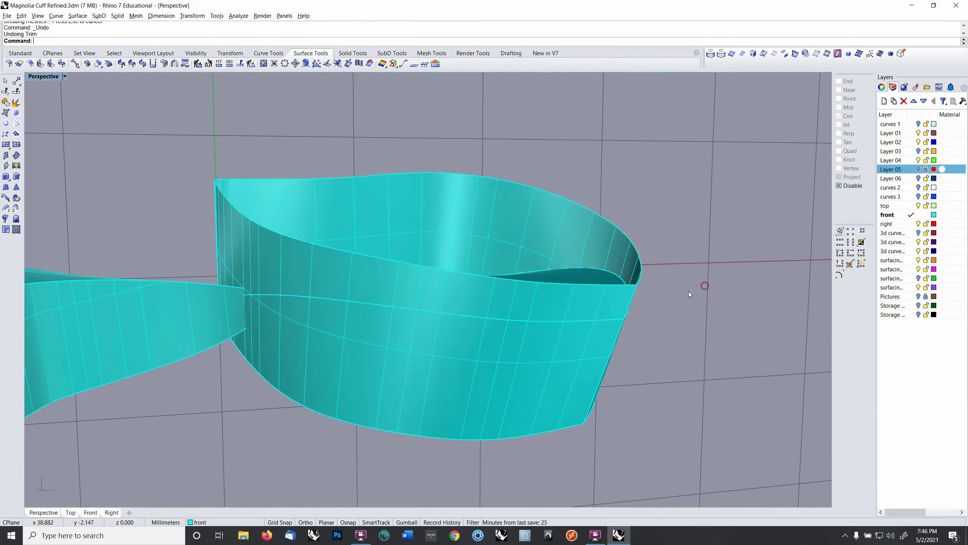
Step: Trim away the side walls' extended portion on the opposite side of the underside
right_click_drag(688, 291, 546, 254)
left_click(546, 255)
right_click(520, 305)
left_click(496, 356)
right_click(509, 363)
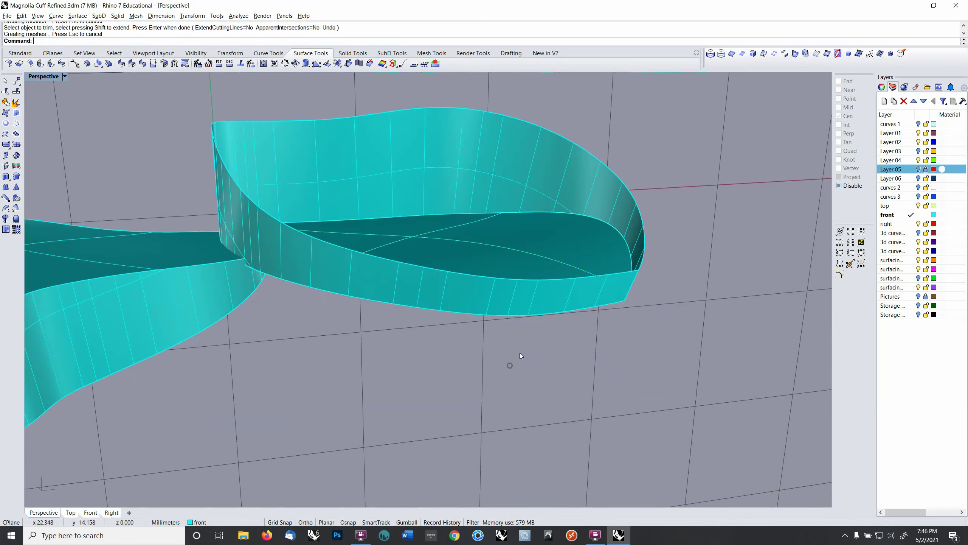
Step: Join the trimmed underside and the side walls into one polysurface
left_click(540, 234)
left_click(547, 193, "shift")
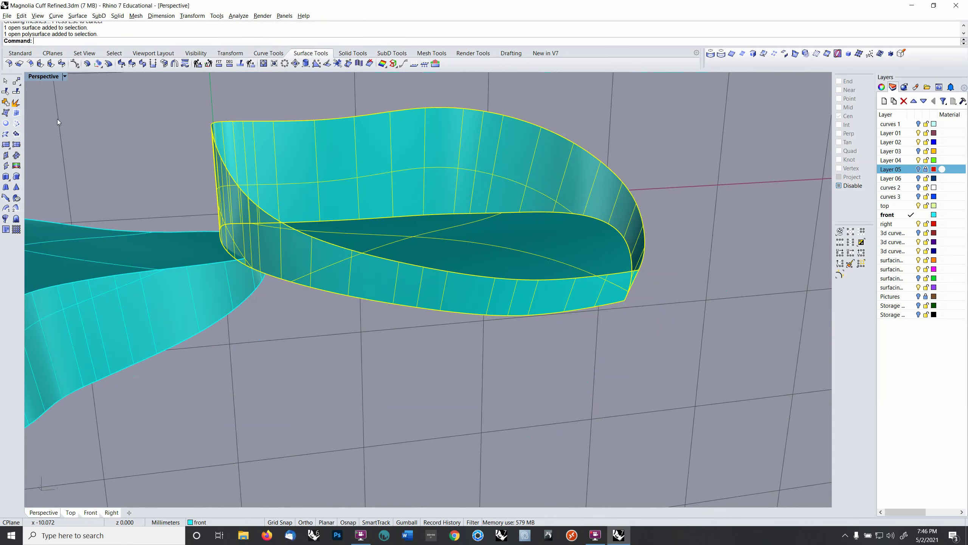
left_click(15, 103)
mouse_move(480, 271)
right_mouse_down()
mouse_move(446, 300)
mouse_move(434, 262)
mouse_move(431, 312)
right_mouse_up()
left_click(449, 312)
Step: Explode the previously finished petal with the downward-hanging walls into separate surfaces and select its front side wall
left_click(319, 250)
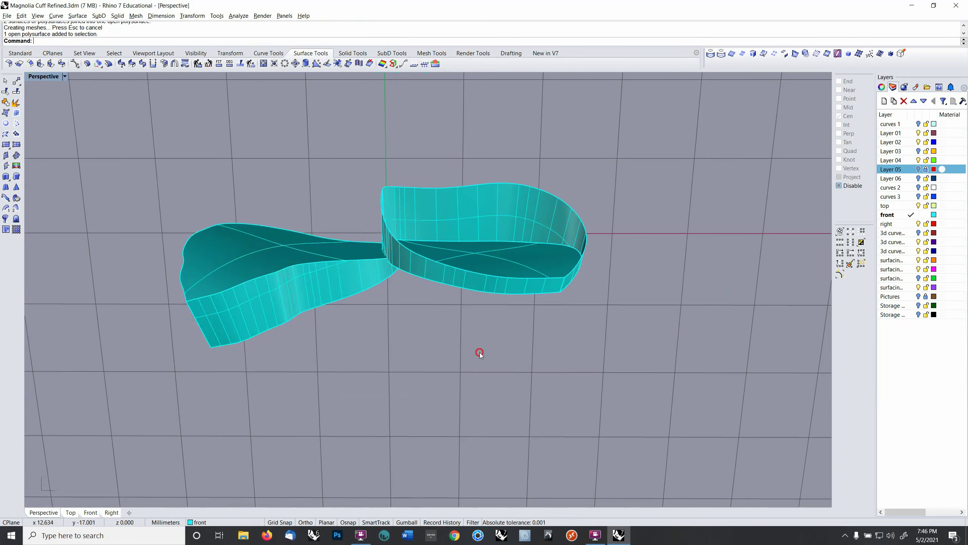
left_click(324, 285)
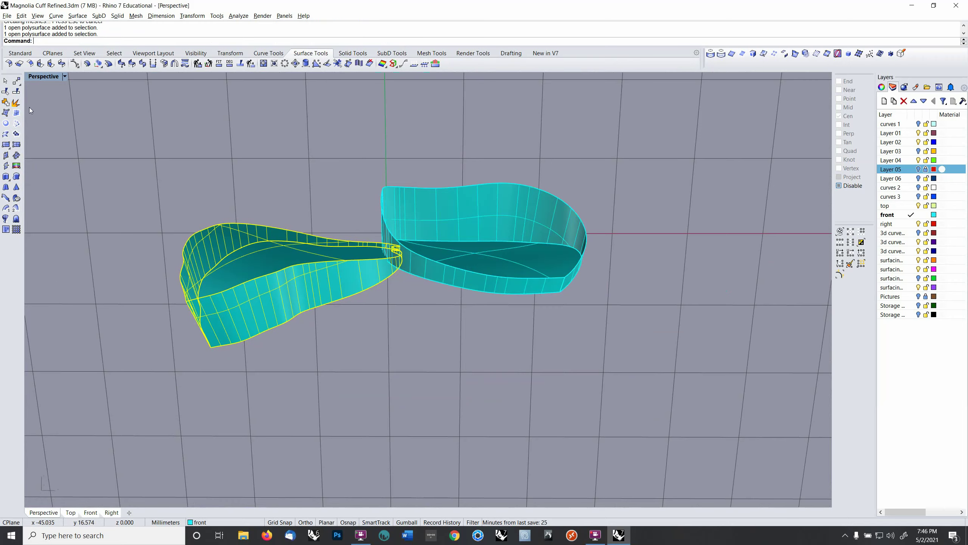
left_click(19, 105)
right_click_drag(227, 195, 246, 209)
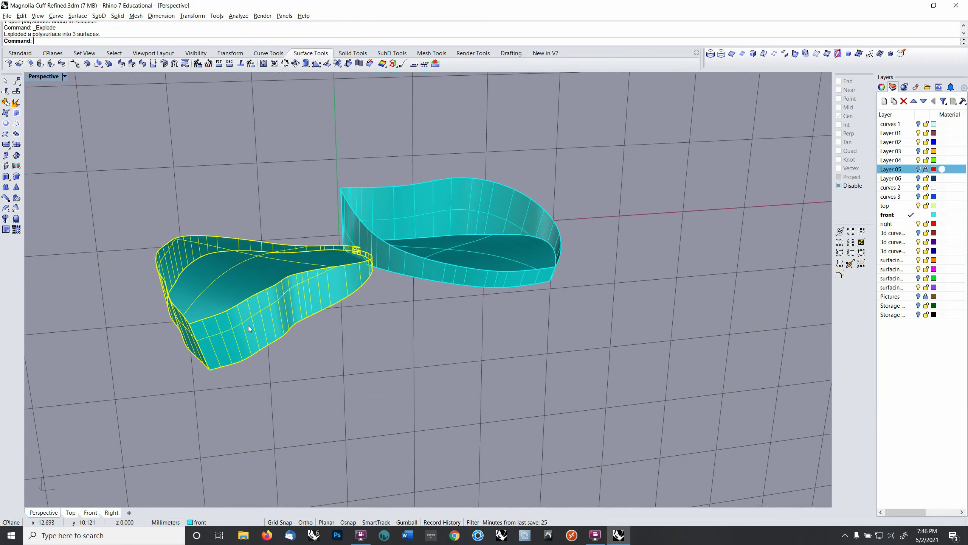
left_click(258, 319)
right_click_drag(259, 319, 286, 274)
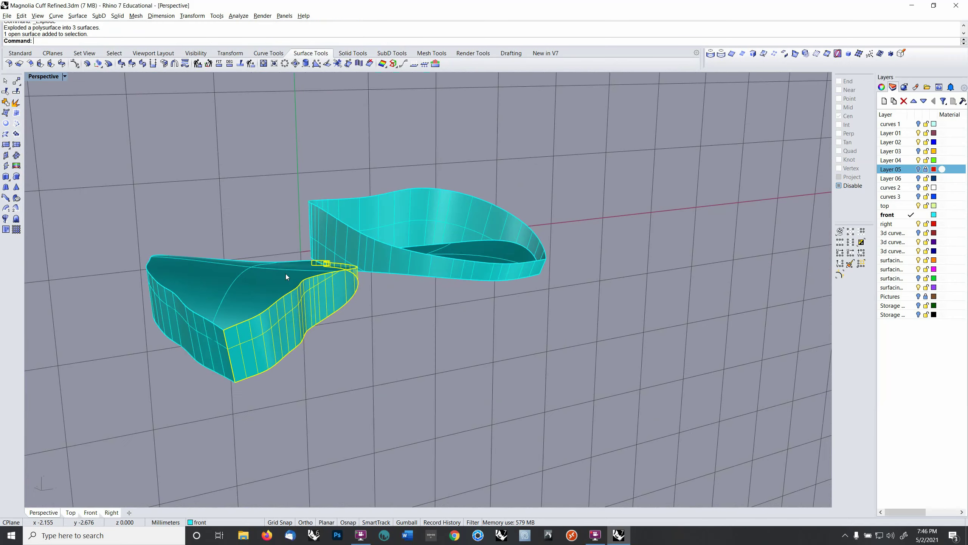
Step: Remove all trims from the exploded petal's two side walls with Untrim All
right_click(253, 42)
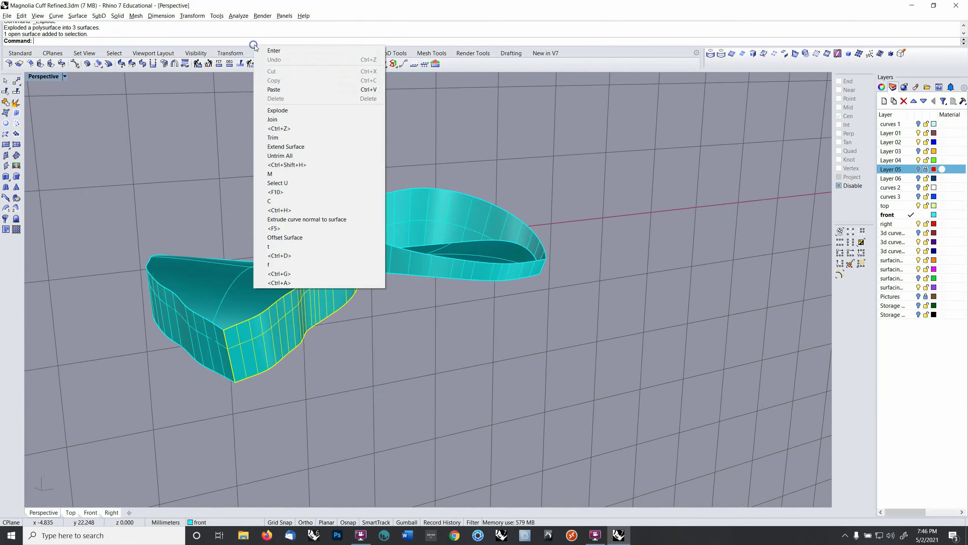
left_click(280, 156)
left_click(191, 326)
right_click(191, 326)
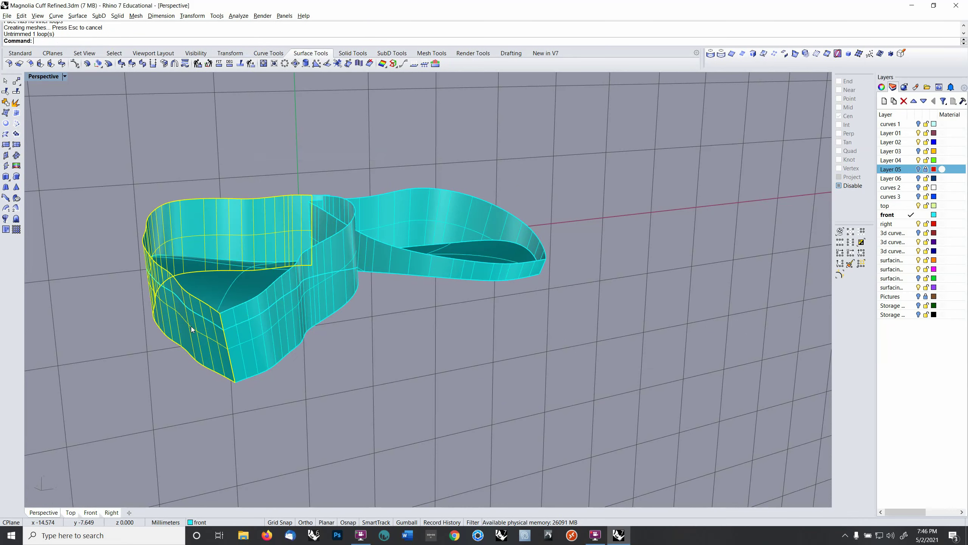
Step: Join the petal's untrimmed side walls into one polysurface and select it to check the join
left_click(254, 271)
left_click(272, 310)
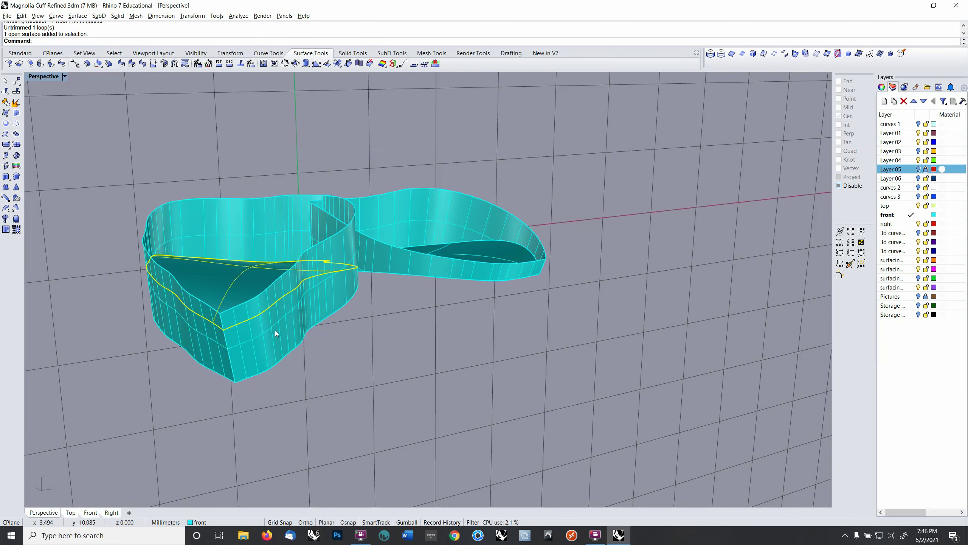
left_click(275, 330)
left_click(205, 341)
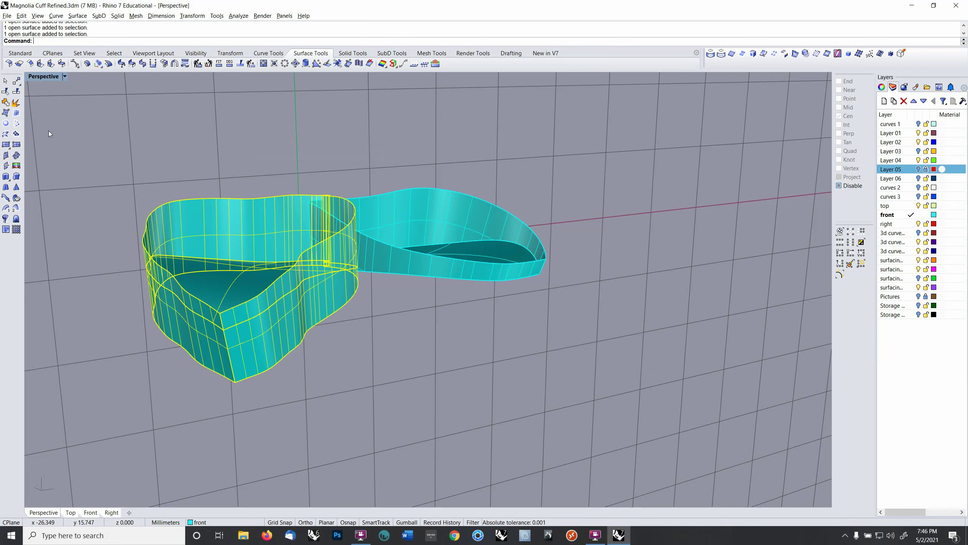
left_click(8, 106)
left_click(199, 249)
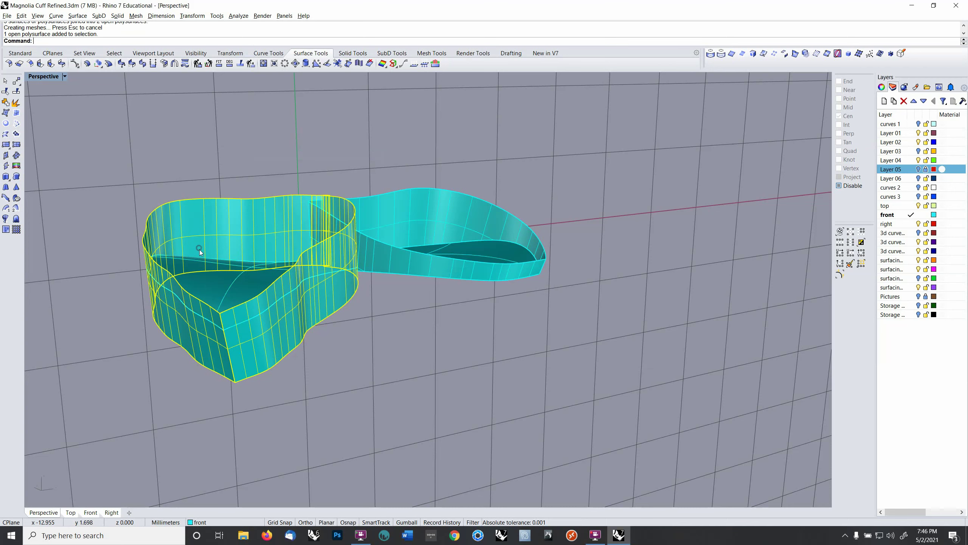
Step: Trim the joined walls with the underside as cutter, undoing the wrong cut and removing the downward-hanging portion instead
left_click(236, 290)
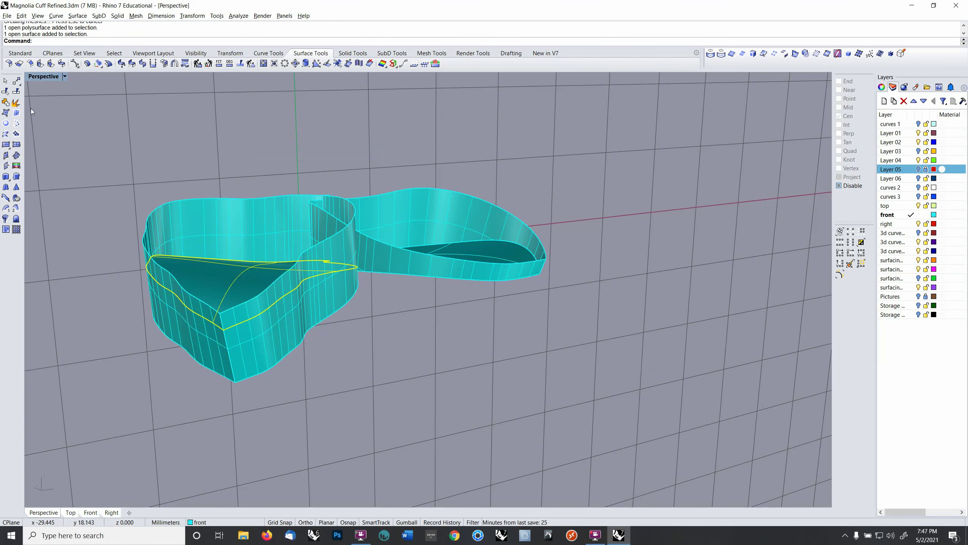
left_click(7, 92)
left_click(215, 340)
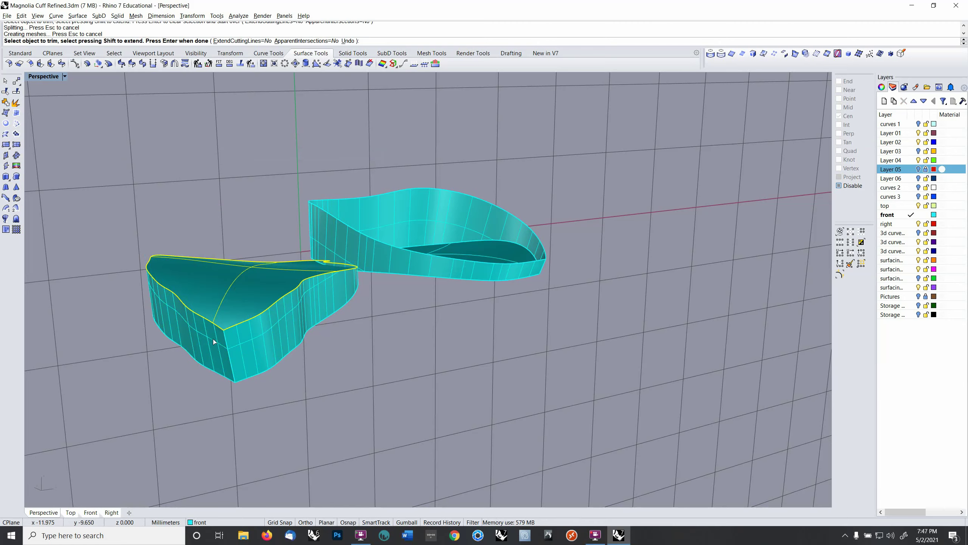
key("ctrl+z")
left_click(215, 340)
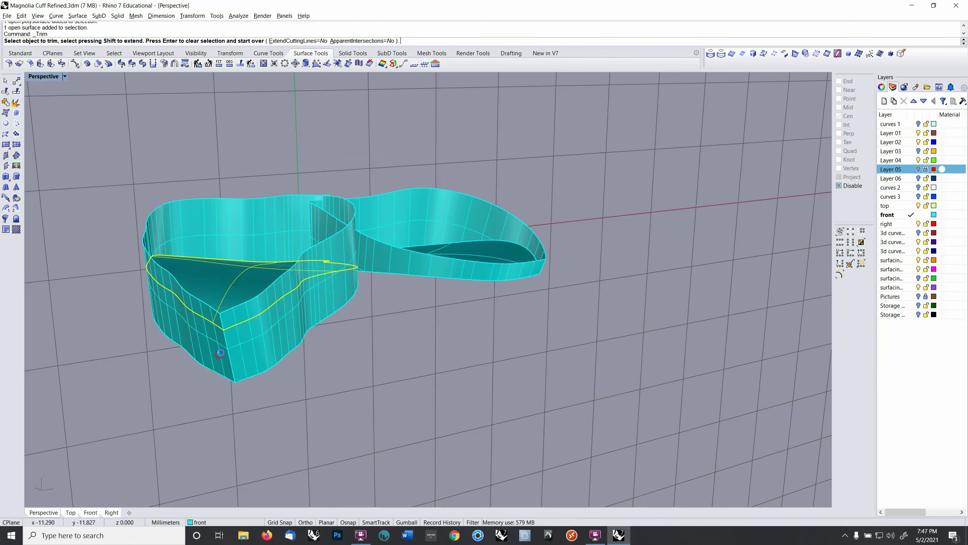
key("Return")
Step: Join the petal's underside and its upward-standing side walls into one polysurface, and clear the selection
right_click_drag(225, 361, 305, 258)
left_click(305, 258)
left_click(365, 201)
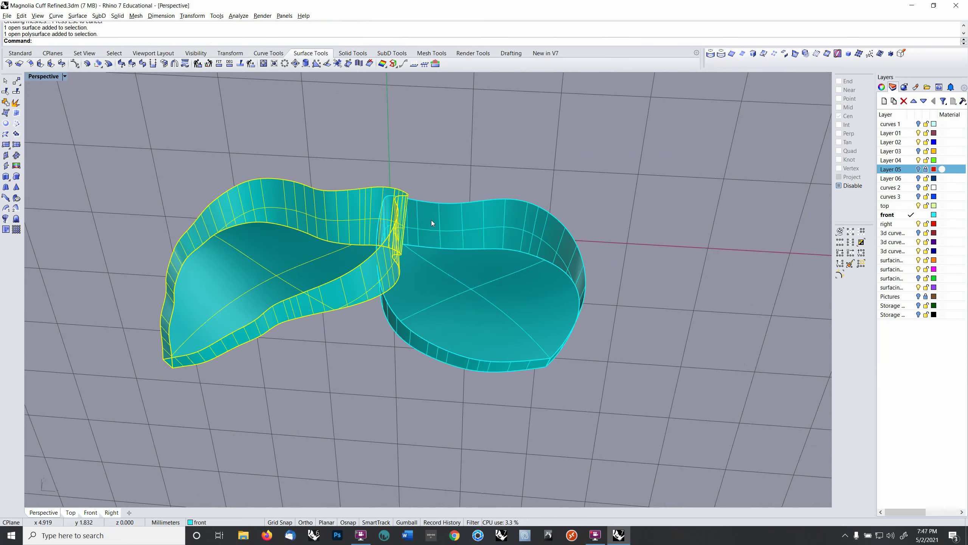
left_click(6, 102)
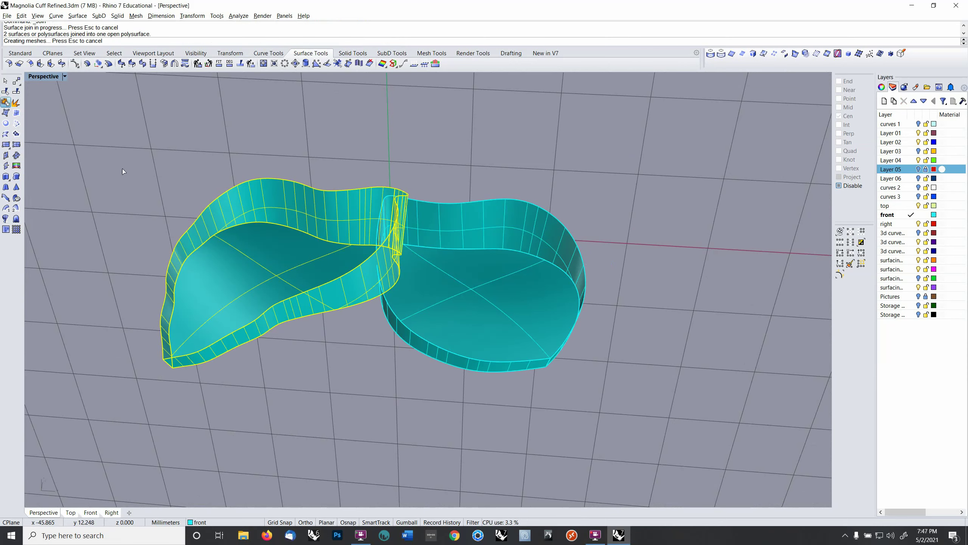
left_click(432, 232)
key("Escape")
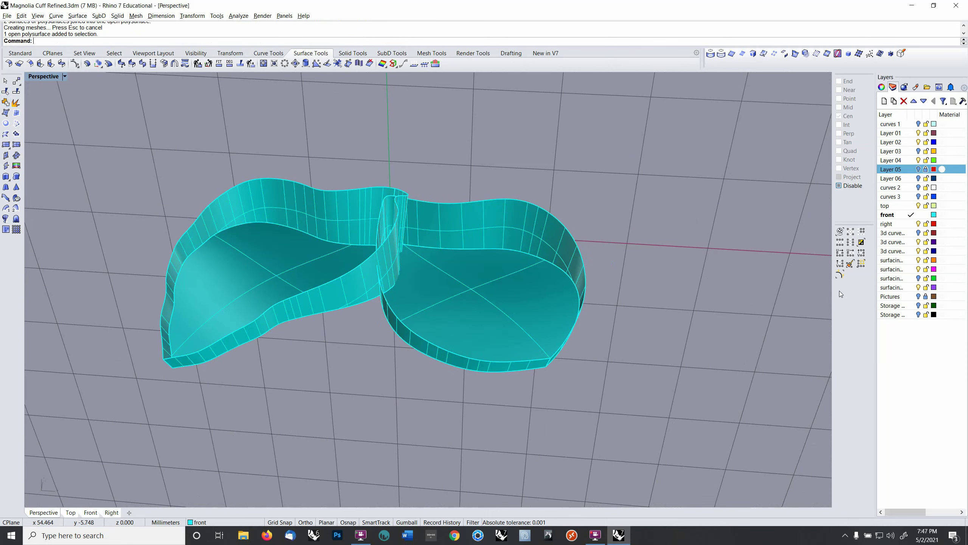
Step: Show the dark red 3D curve layer with the petal tops, Layer 05 with the cuff band, and Layer 03 with the yellow petal walls
left_click(918, 234)
right_click_drag(532, 322, 549, 263)
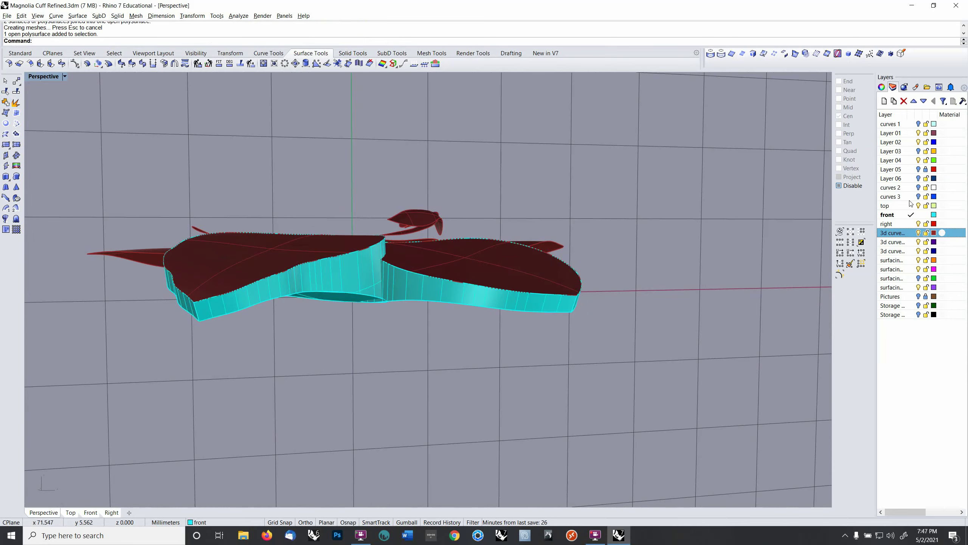
right_click_drag(691, 227, 635, 238)
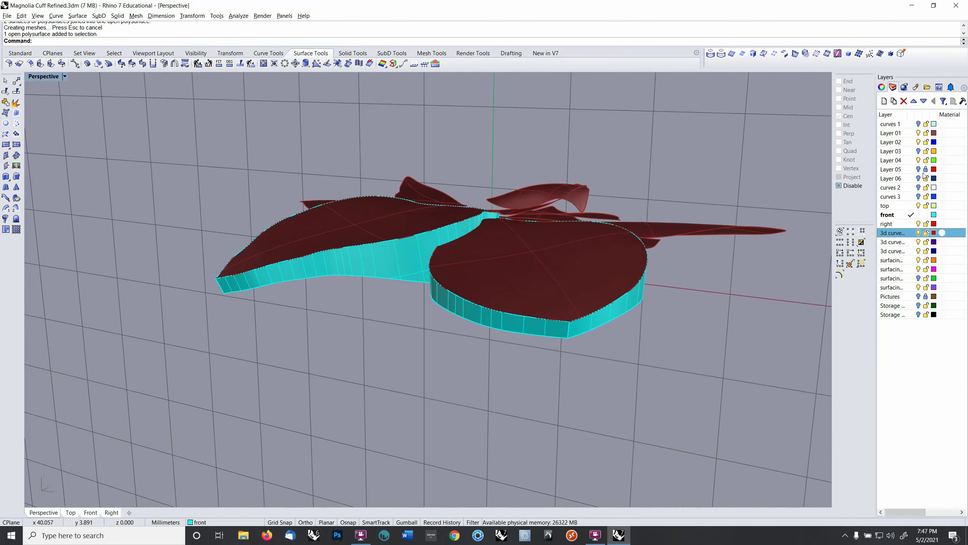
left_click(918, 170)
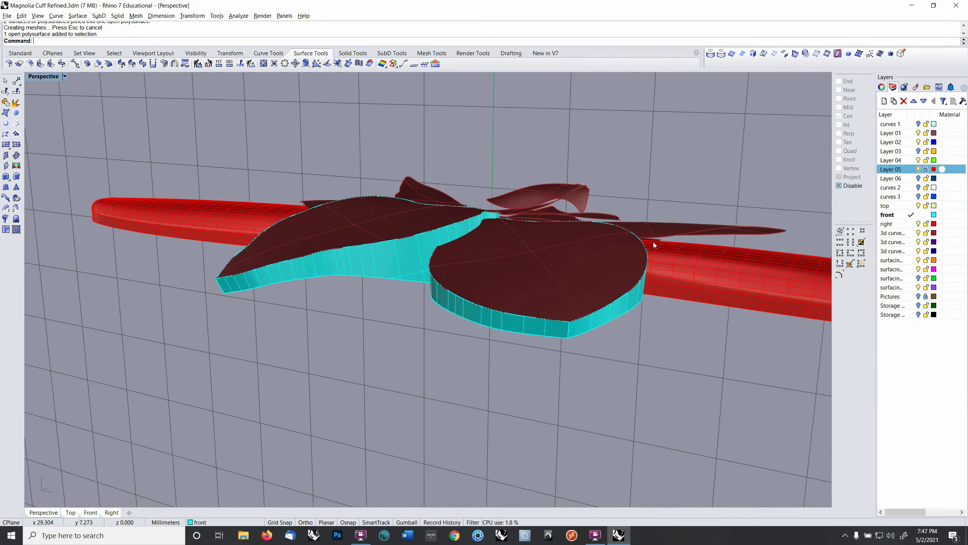
mouse_move(653, 243)
right_mouse_down()
mouse_move(552, 179)
mouse_move(672, 277)
mouse_move(687, 212)
mouse_move(451, 271)
mouse_move(515, 282)
mouse_move(555, 266)
mouse_move(542, 293)
mouse_move(650, 256)
right_mouse_up()
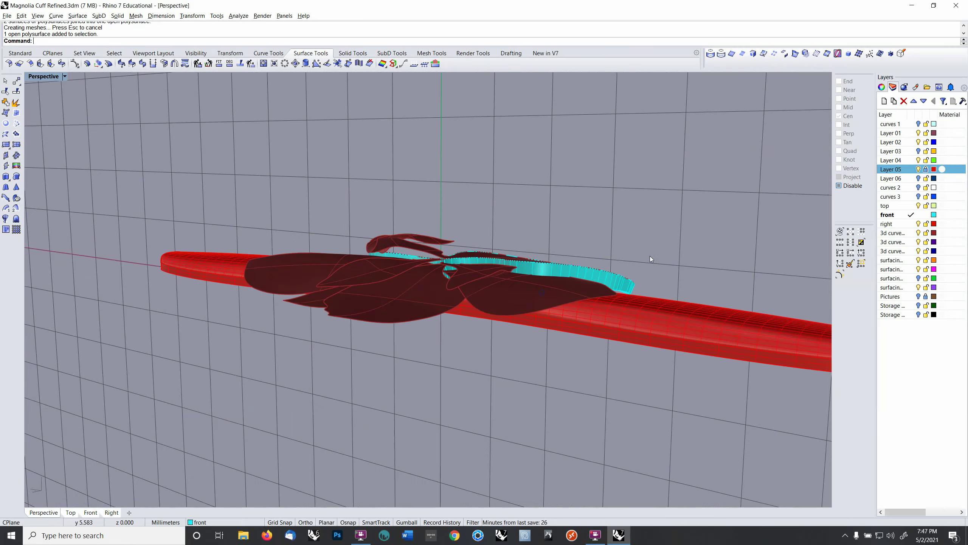
left_click(920, 151)
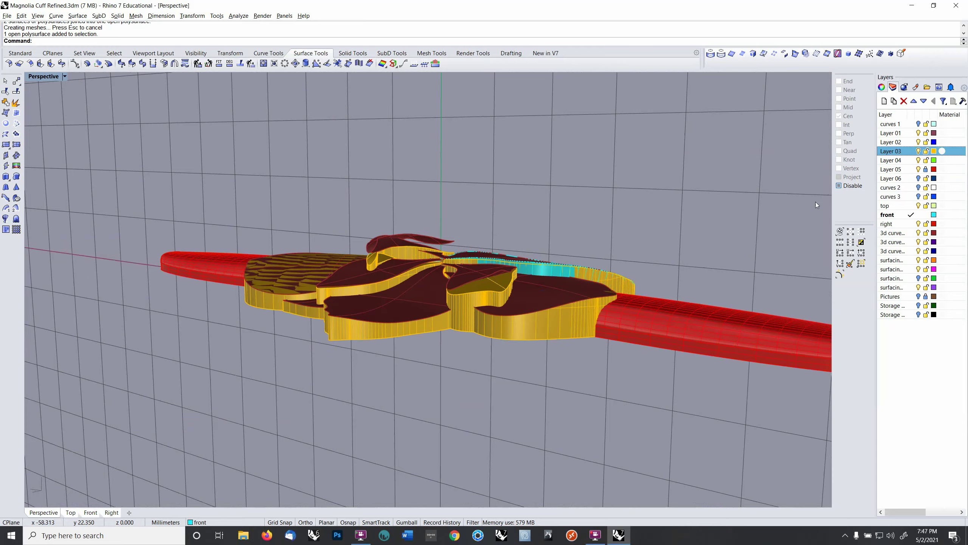
Step: Examine from several angles how the petal tops and side walls overlap each other and meet the red cuff band
right_click_drag(492, 249, 508, 290)
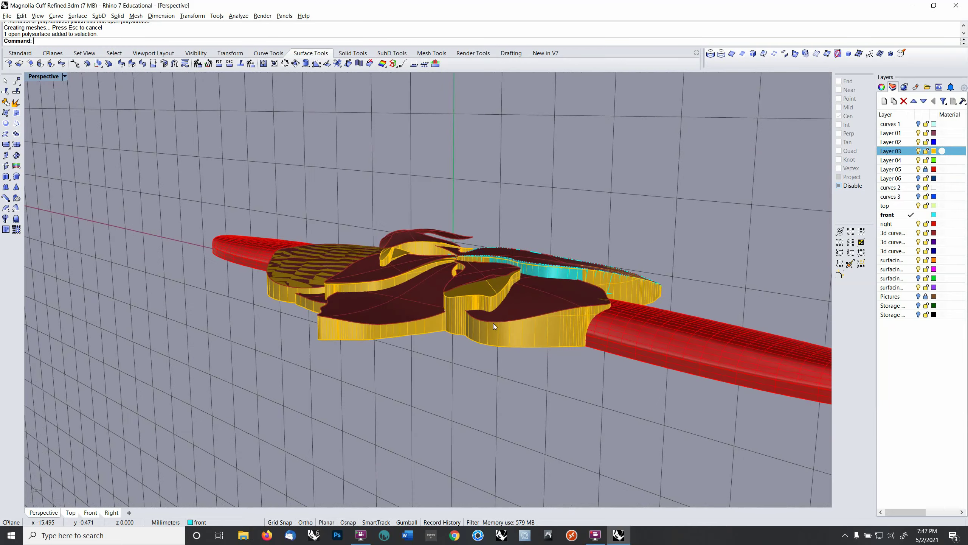
right_click_drag(494, 323, 535, 315)
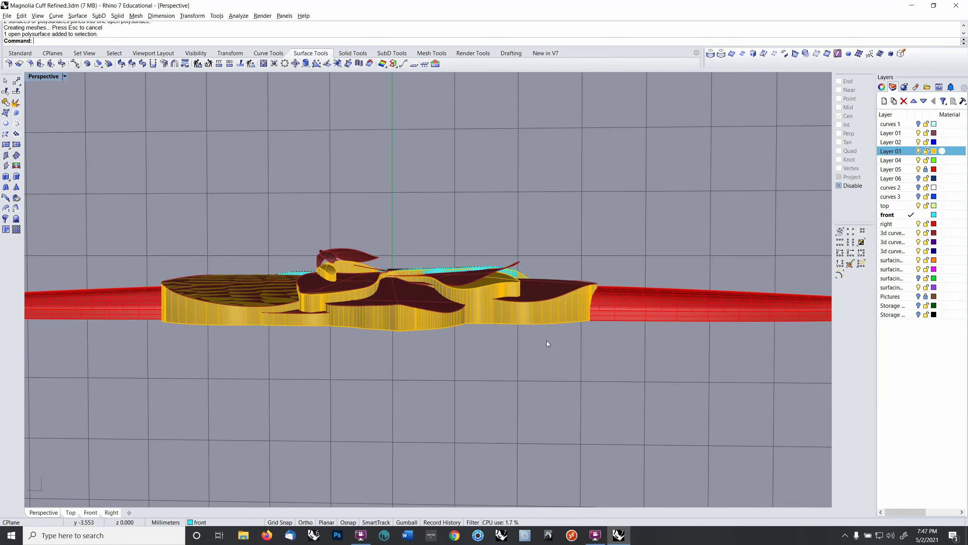
right_click_drag(548, 344, 511, 347)
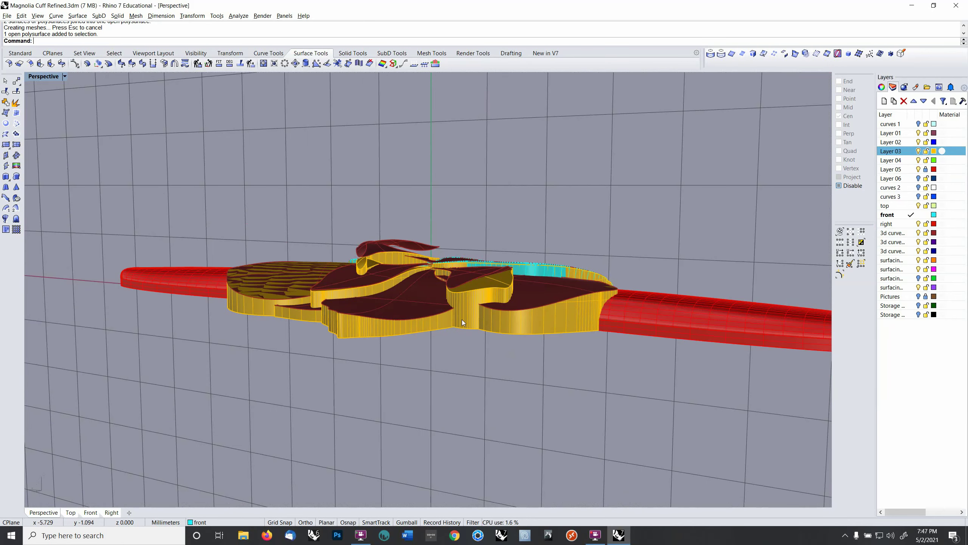
right_click_drag(472, 296, 484, 265)
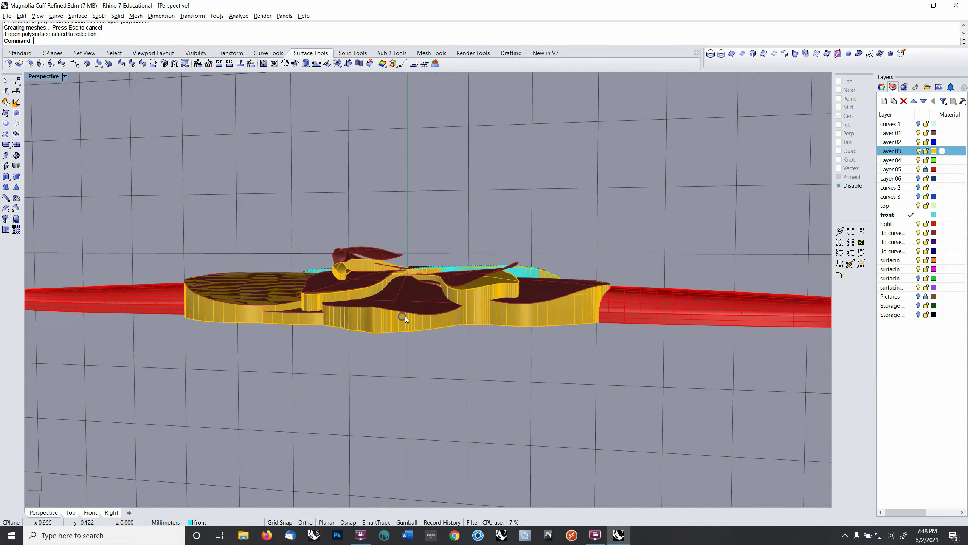
right_click_drag(405, 316, 394, 333)
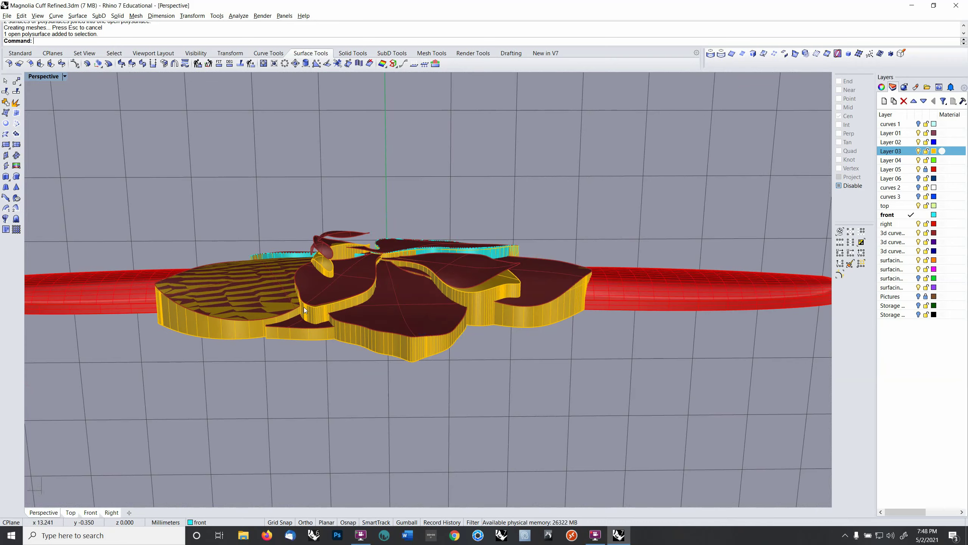
right_click_drag(578, 331, 554, 319)
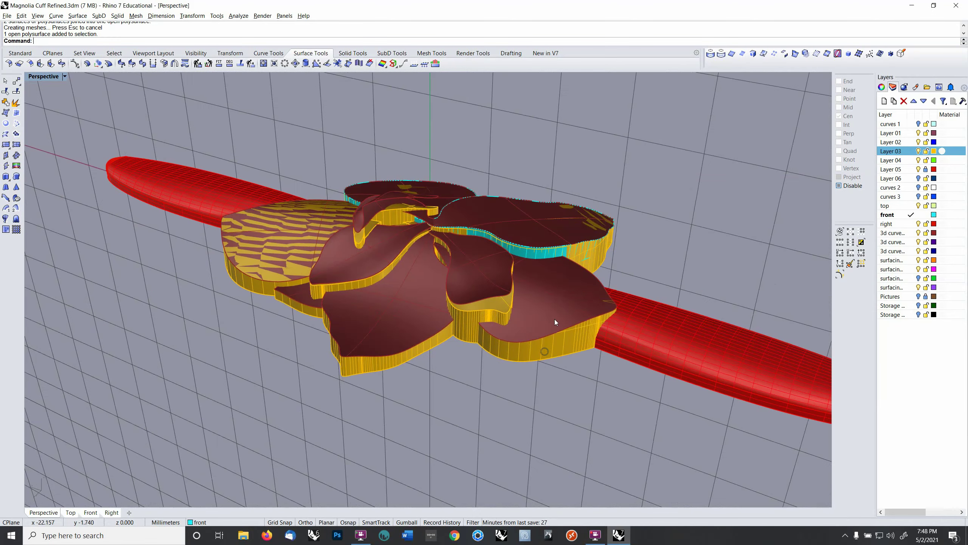
left_click(557, 317)
left_click(292, 243)
right_click_drag(519, 418, 534, 408)
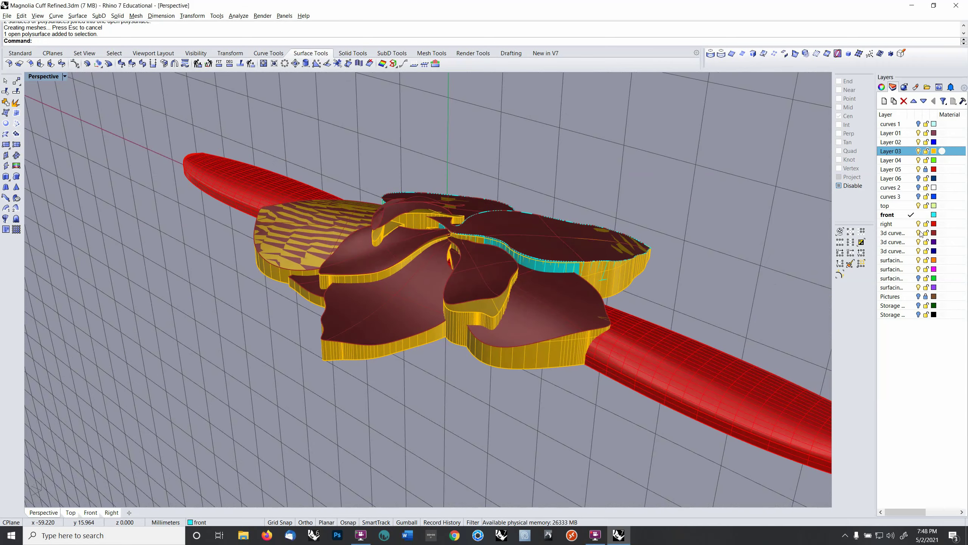
Step: Hide Layer 03 and offset the broad petal surface beside the finished cyan petal by a distance of -2, not solid
left_click(918, 152)
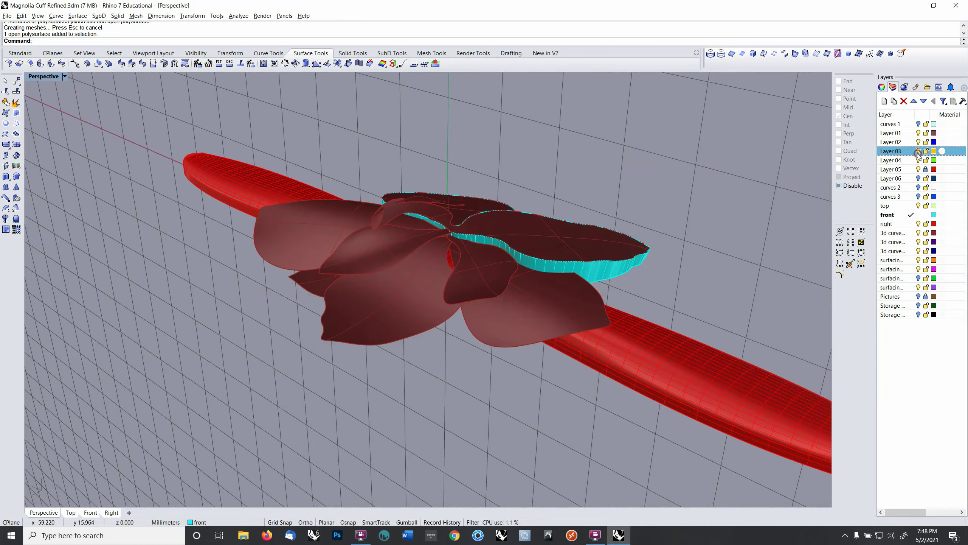
right_click_drag(767, 255, 692, 285)
left_click(476, 315)
right_click_drag(476, 315, 415, 306)
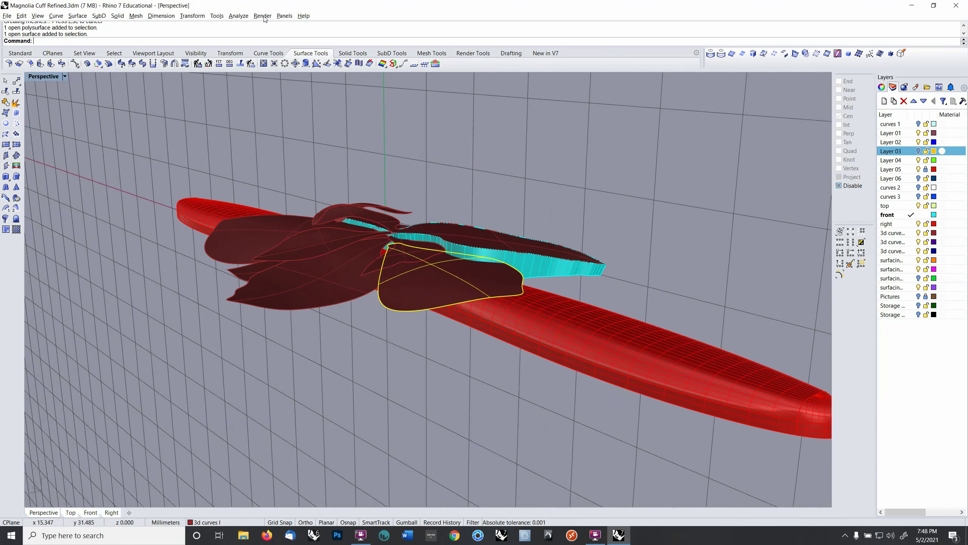
right_click(225, 41)
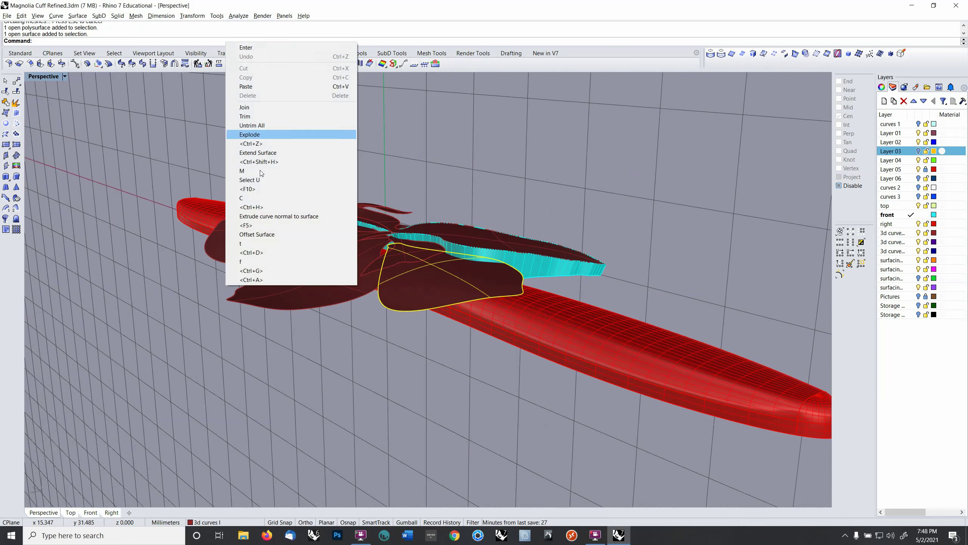
left_click(263, 234)
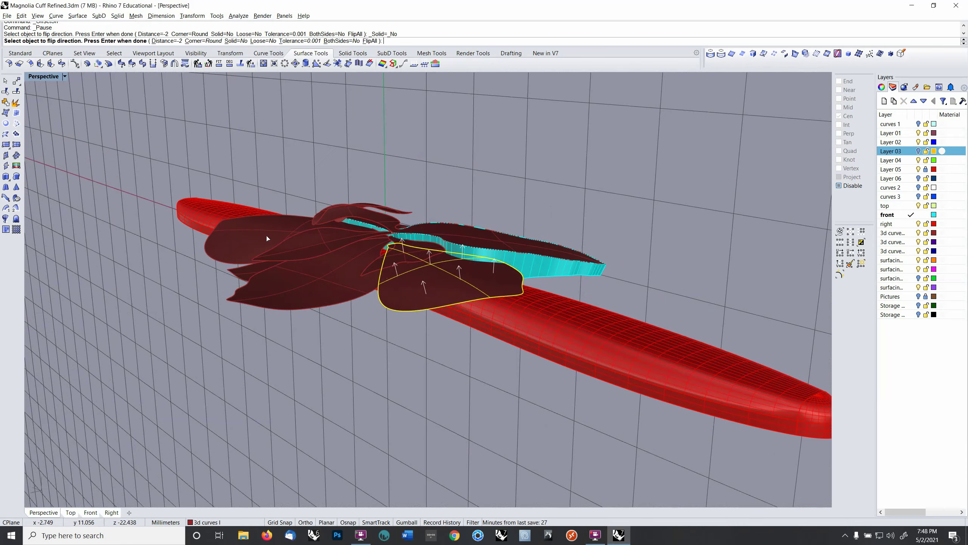
right_click(263, 236)
right_click_drag(263, 236, 552, 381)
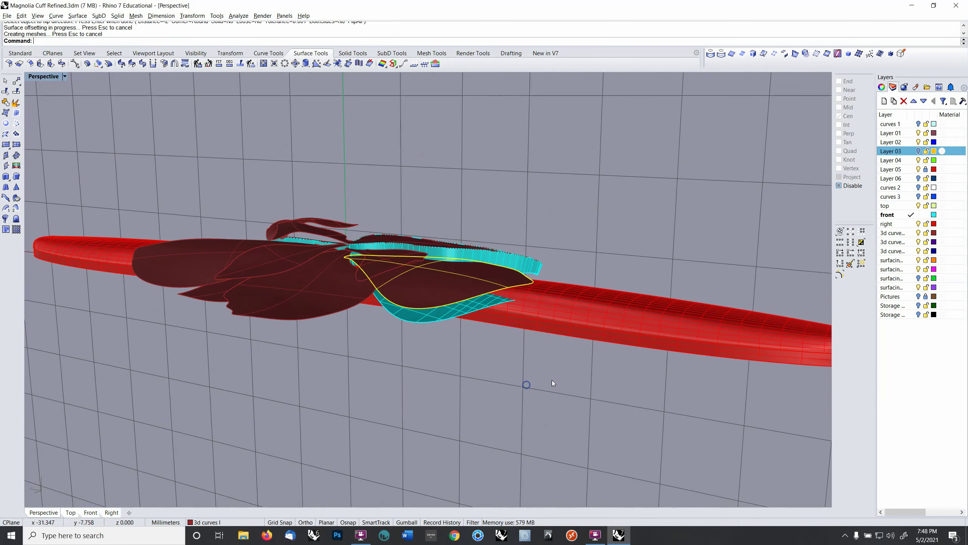
Step: Rebuild the new offset surface beneath the petal
left_click(409, 323)
right_click_drag(408, 323, 421, 344)
type("rebuild")
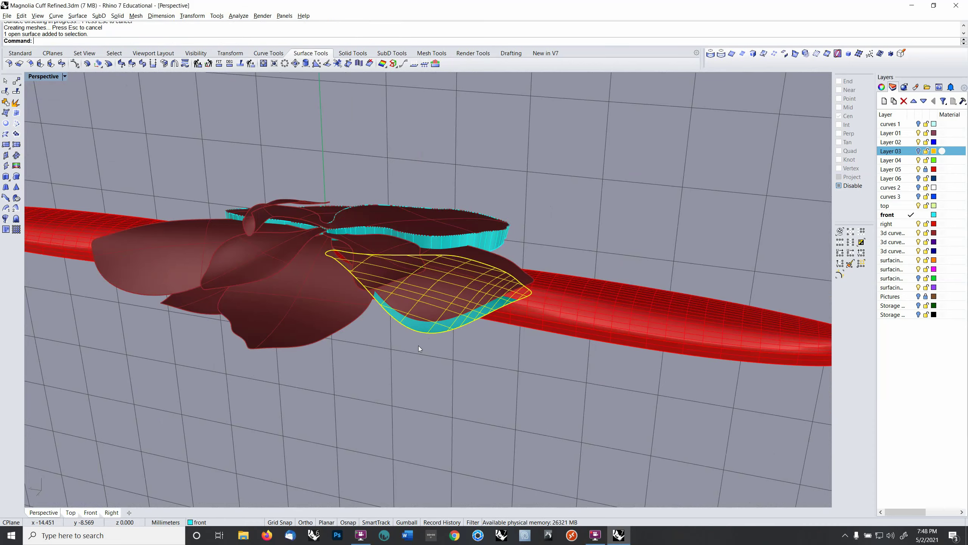
key("Return")
left_click(618, 407)
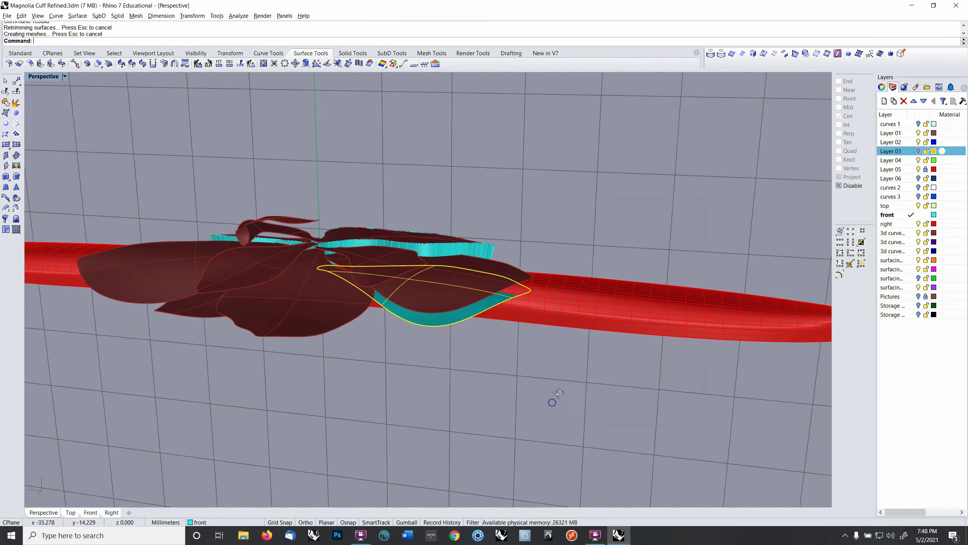
Step: Remove all trims from the rebuilt offset surface to restore its full four-sided shape
right_click_drag(625, 413, 551, 400)
right_click(221, 40)
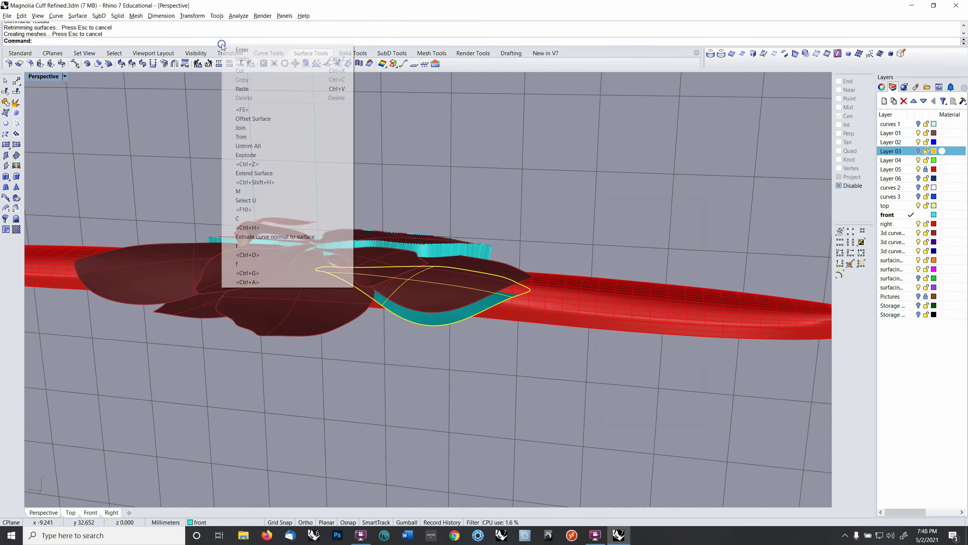
left_click(262, 146)
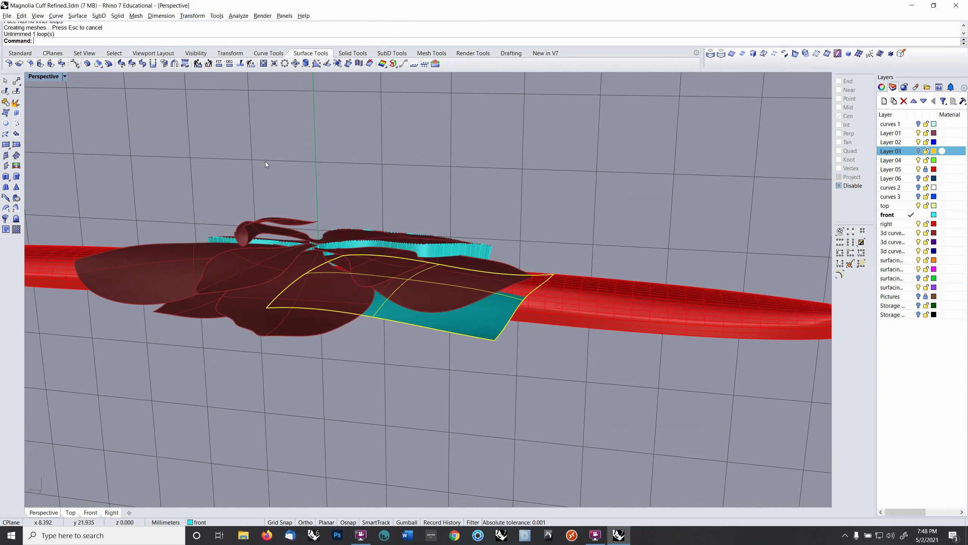
right_click_drag(265, 162, 534, 378)
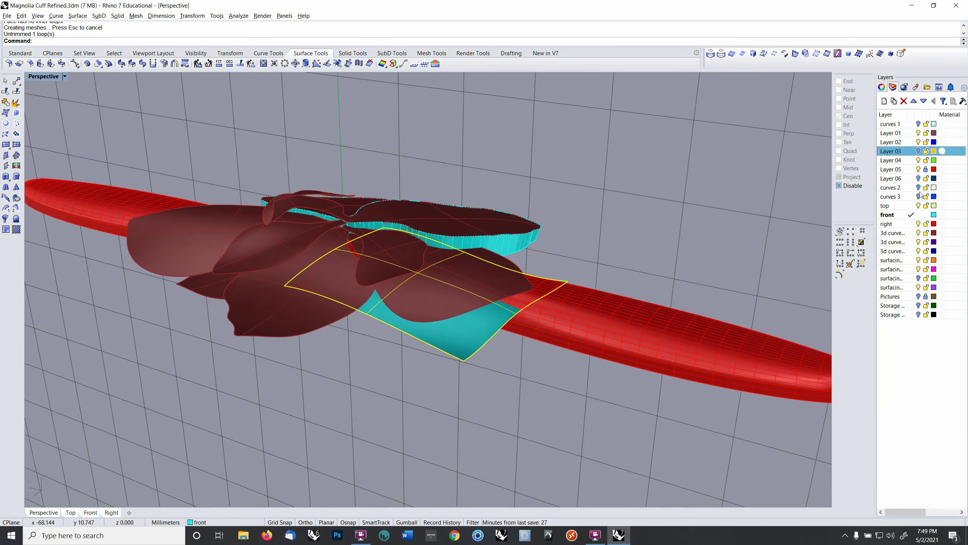
Step: Show the curves 2 layer and extrude the petal's outline curve normal to the petal surface, about 18 mm downward through the offset surface
left_click(919, 188)
left_click(456, 315)
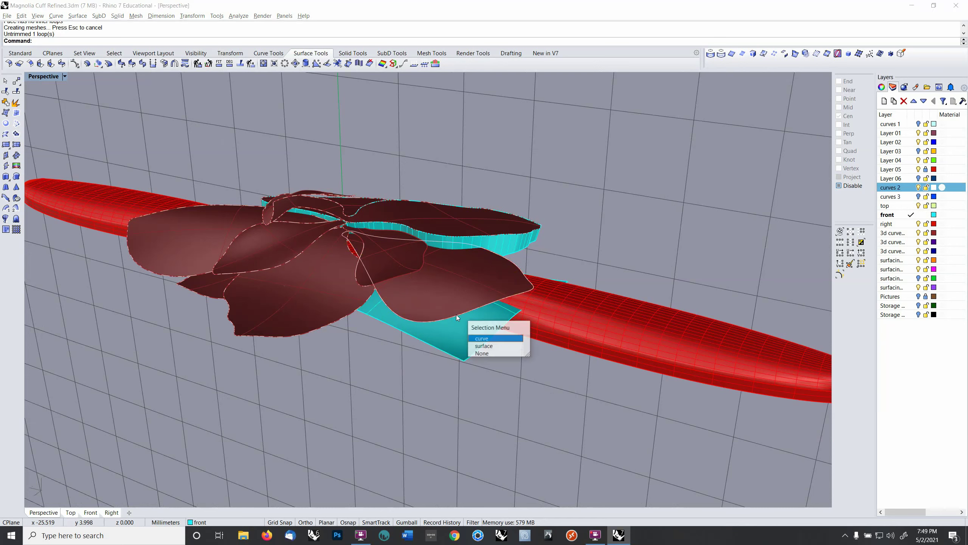
left_click(481, 335)
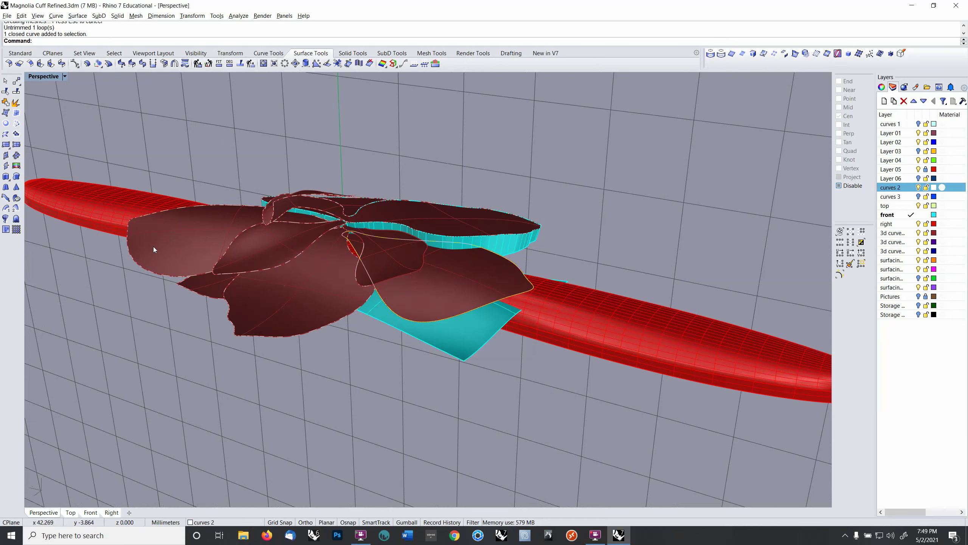
left_click(5, 198)
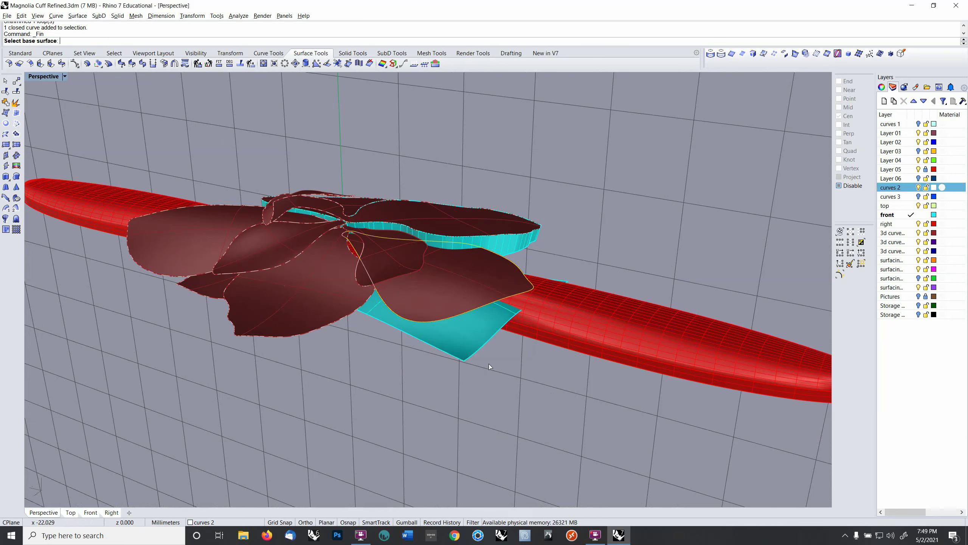
left_click(457, 308)
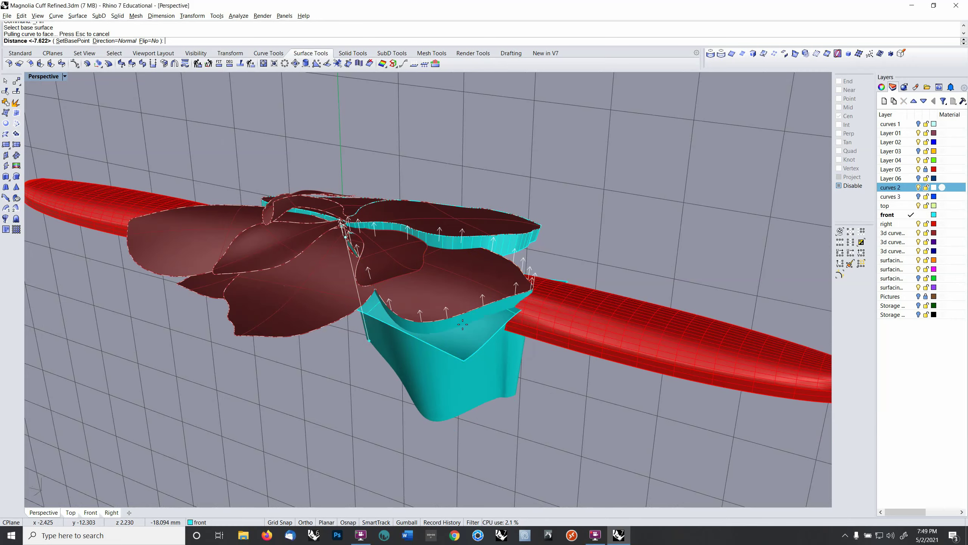
left_click(463, 324)
right_click_drag(611, 418, 530, 375)
right_click(596, 368)
scroll(532, 376, "up", 10)
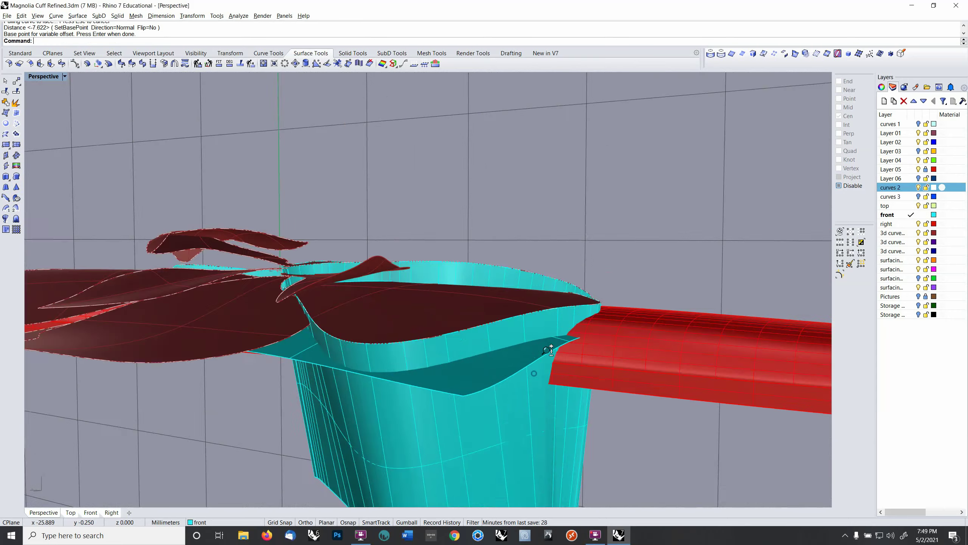
Step: Hide the extruded wall surface below the petal
left_click(458, 455)
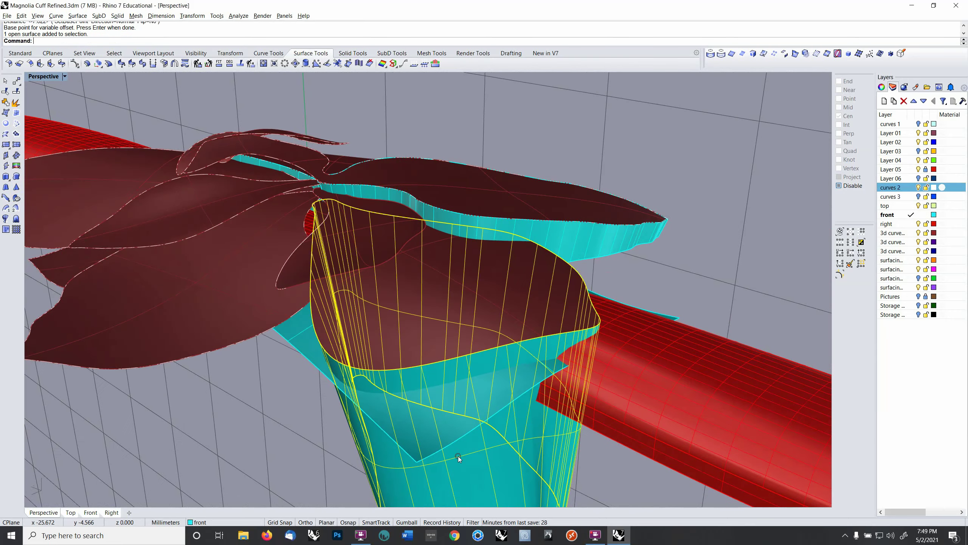
key("ctrl+h")
right_click_drag(458, 456, 571, 359)
Step: Hide the 3d curves I and curves 2 layers and turn on the control points of the untrimmed offset surface
left_click(465, 371)
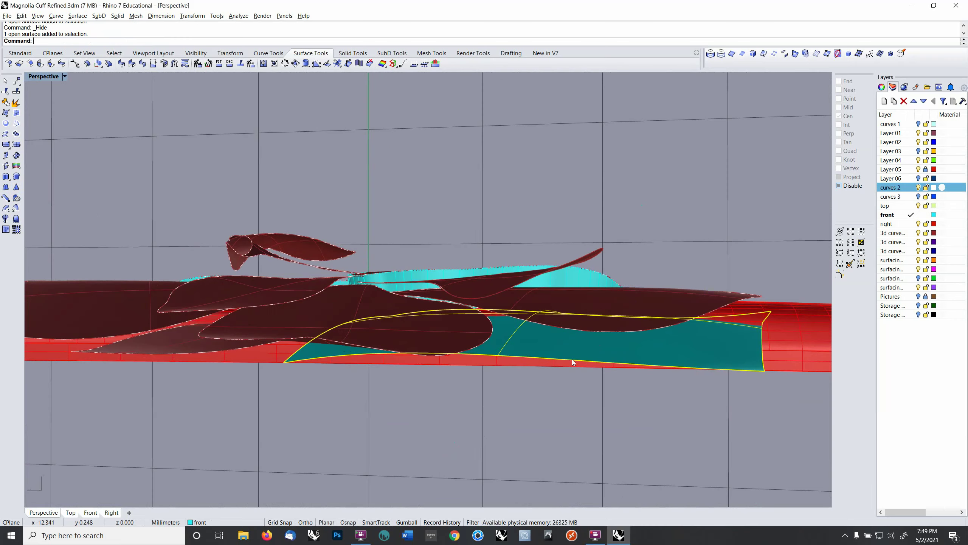
left_click(919, 234)
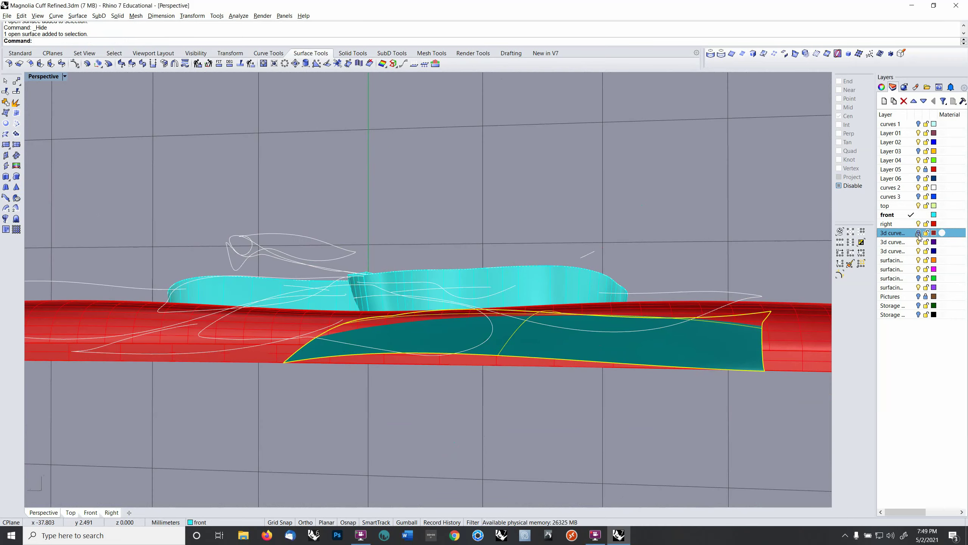
mouse_move(819, 252)
right_mouse_down()
mouse_move(703, 271)
mouse_move(813, 250)
right_mouse_up()
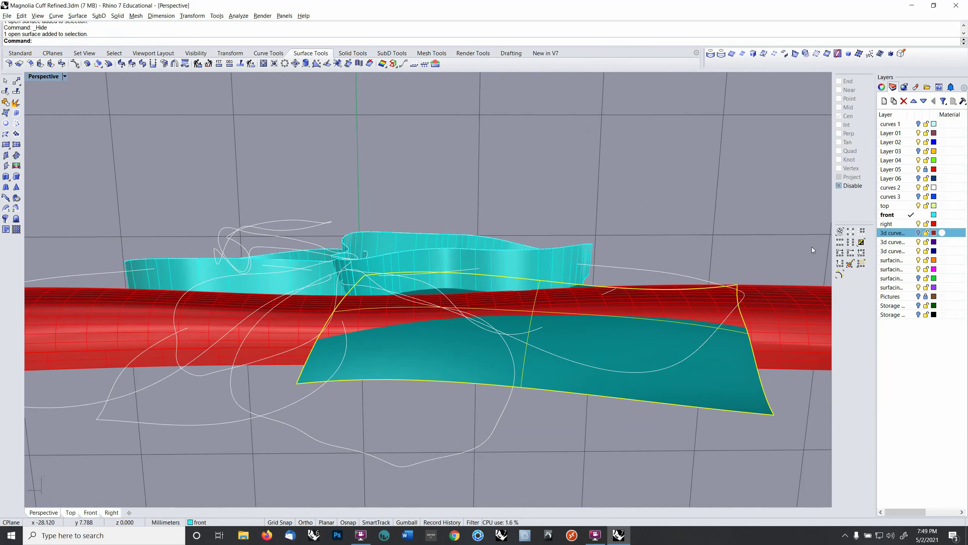
left_click(919, 188)
right_click_drag(506, 287, 578, 273)
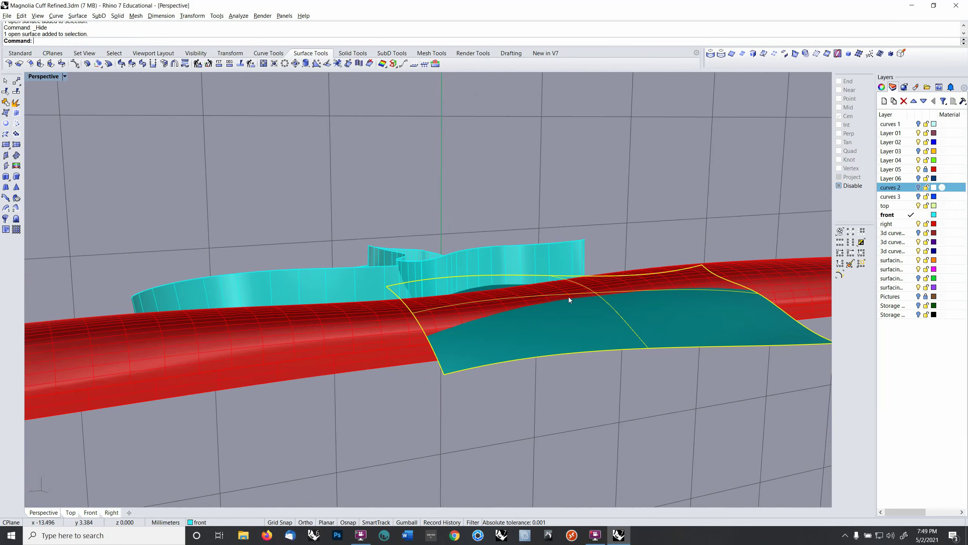
key("F10")
right_click_drag(567, 298, 545, 329)
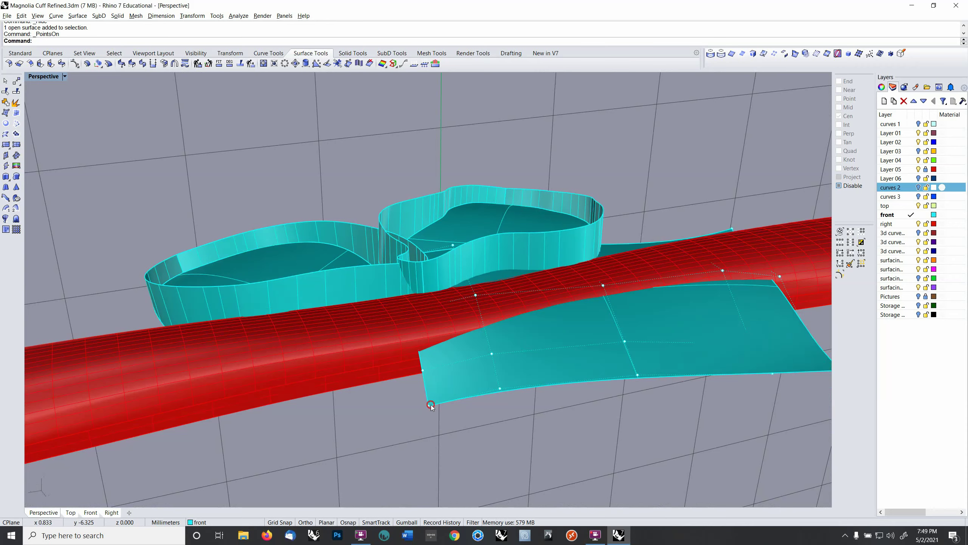
Step: Project three neighbouring control points along the offset surface's lower edge to the construction plane, deleting the input objects
left_click(430, 404)
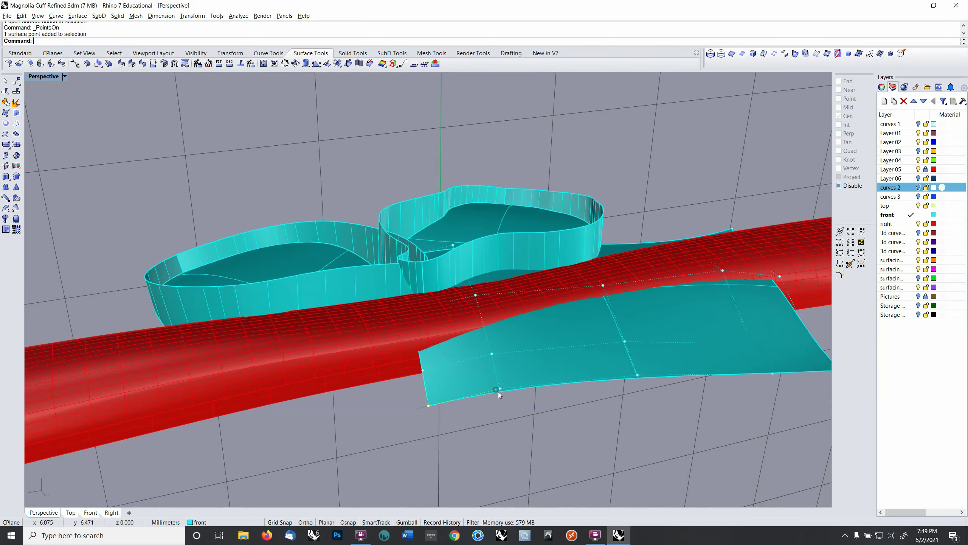
left_click(501, 389, "shift")
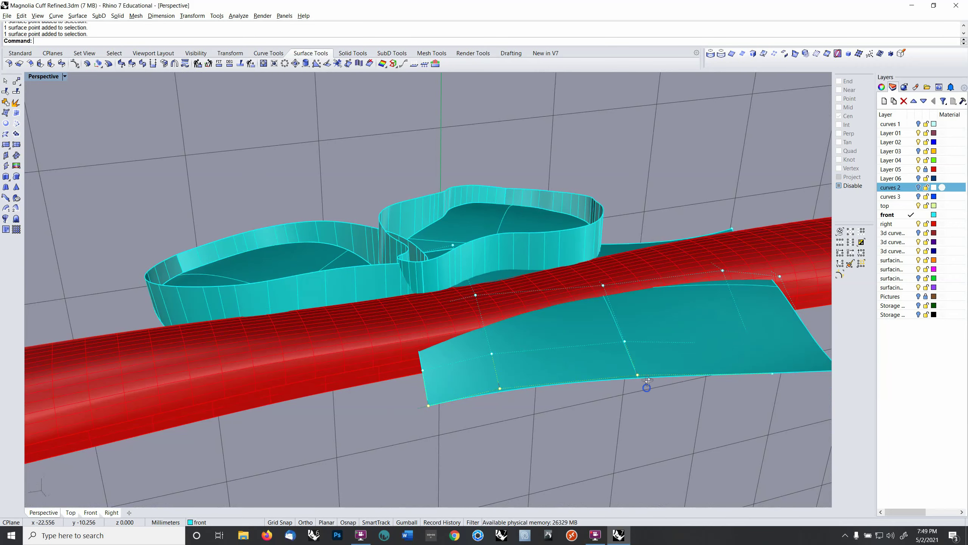
right_click_drag(648, 380, 606, 397)
type("ct")
key("Return")
type("c")
key("Return")
type("y")
key("Return")
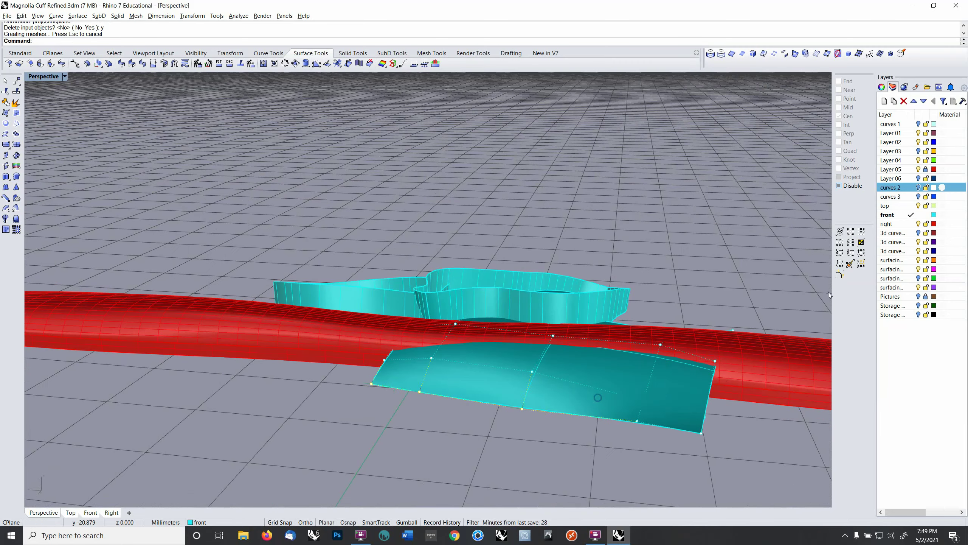
Step: Show the 3d curves I layer to compare the petals with the adjusted surface in several views, and hide it again in the Front view
left_click(919, 233)
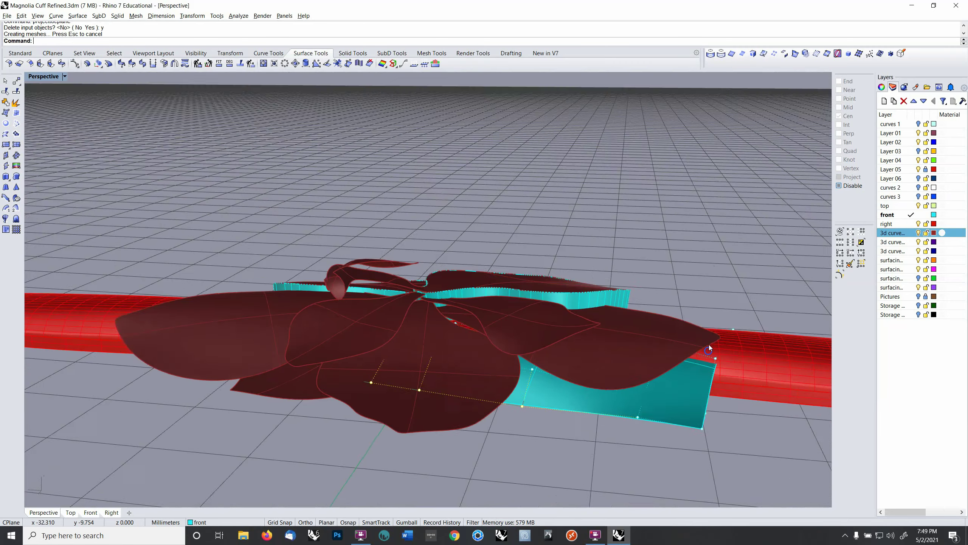
right_click_drag(709, 345, 716, 323)
key("ctrl+Tab")
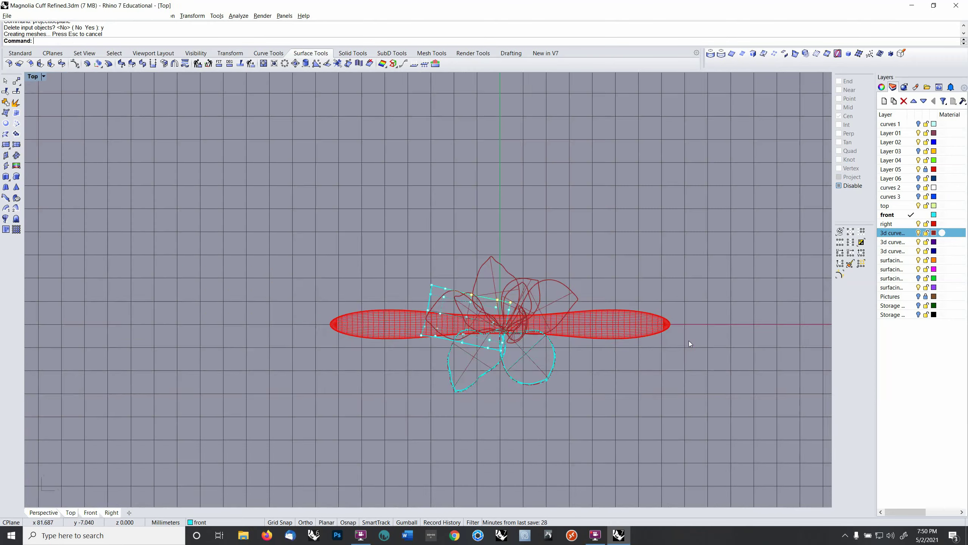
key("ctrl+Tab")
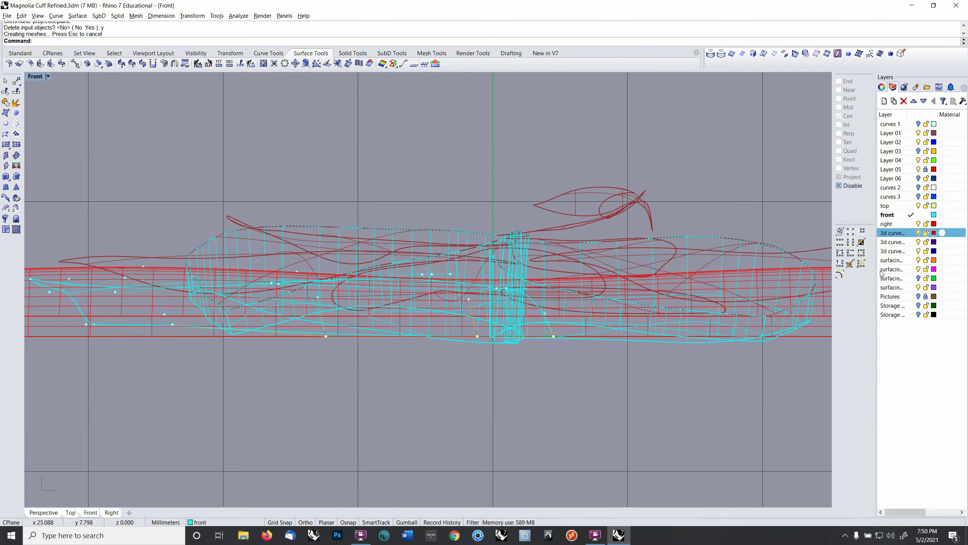
left_click(918, 233)
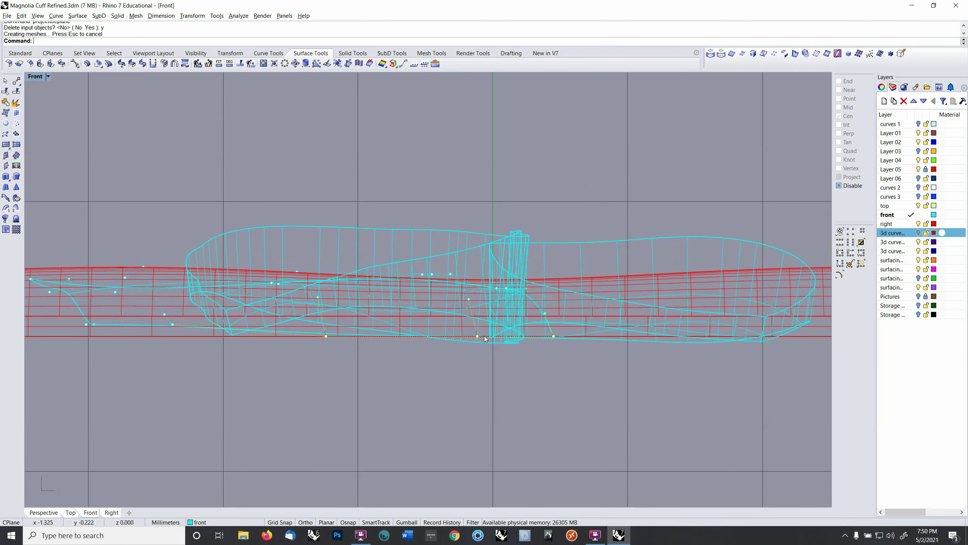
Step: Move the three selected control points straight down by about 0.4 mm in the Front view
scroll(446, 339, "up", 2)
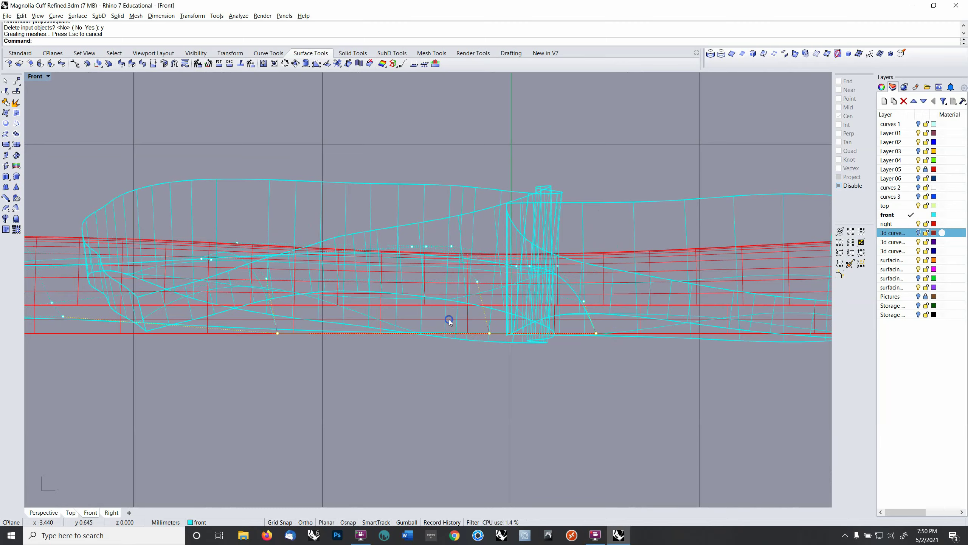
scroll(449, 321, "down", 2)
type("m")
key("Return")
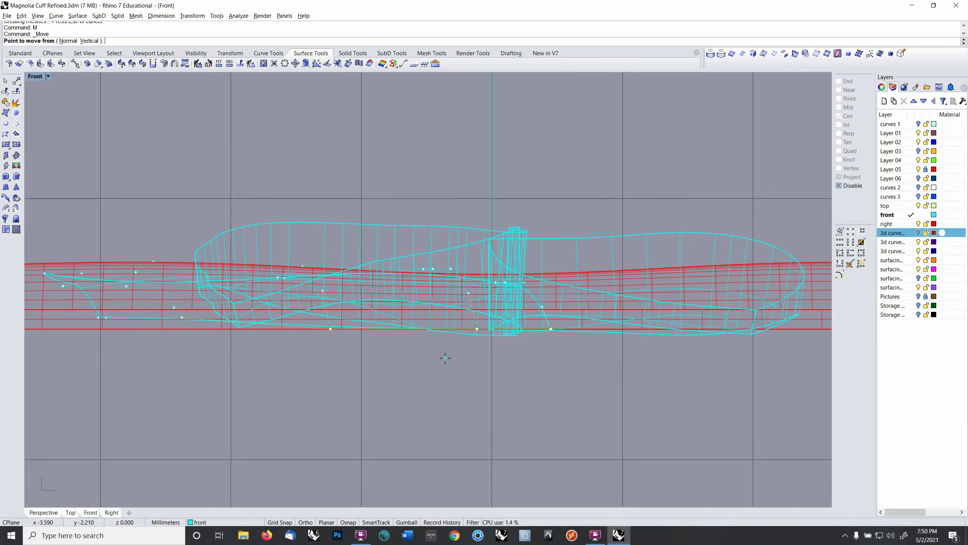
left_click(445, 358)
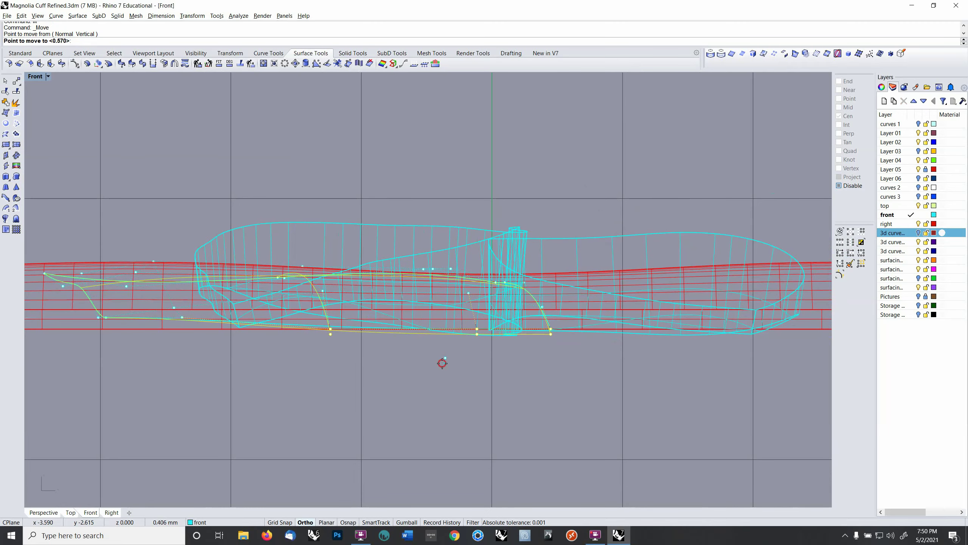
left_click(442, 363, "shift")
Step: Return to the Perspective view, show the 3d curves I layer and examine the gap between the petals and the adjusted surface
key("ctrl+F4")
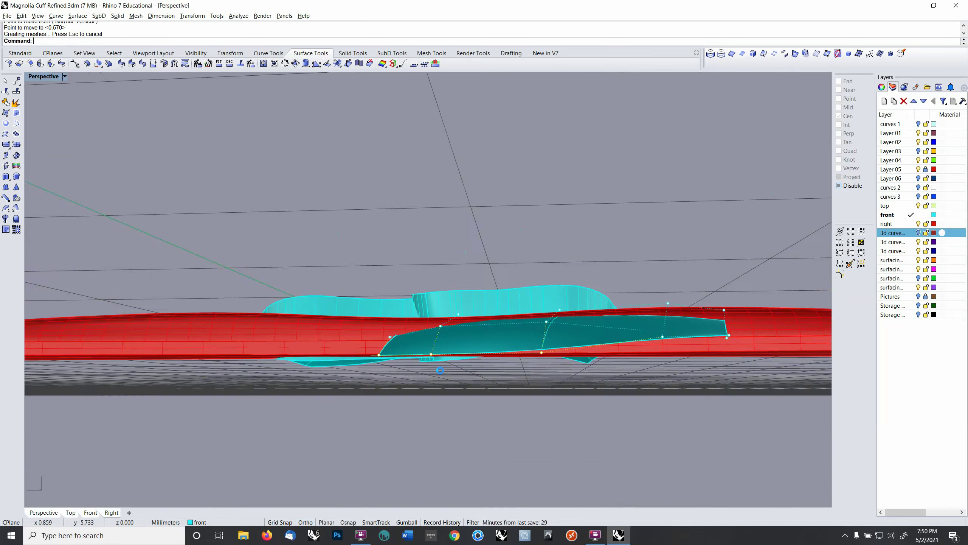
right_click_drag(525, 397, 552, 420)
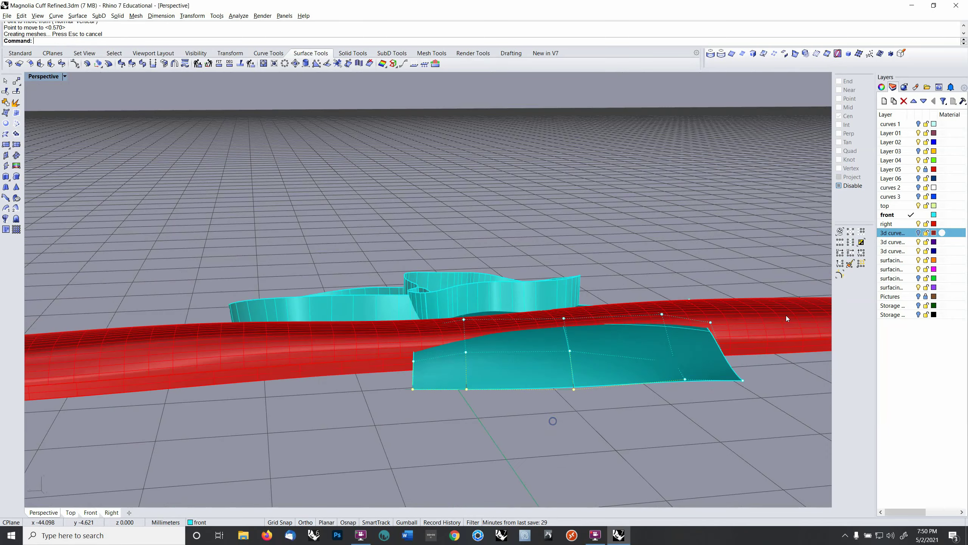
left_click(919, 232)
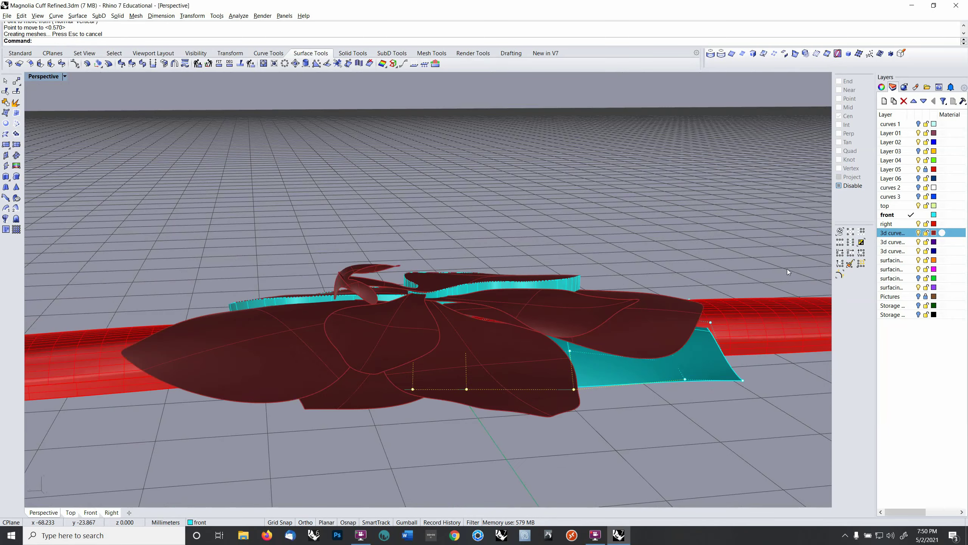
mouse_move(786, 269)
right_mouse_down()
mouse_move(724, 280)
mouse_move(707, 265)
mouse_move(672, 293)
right_mouse_up()
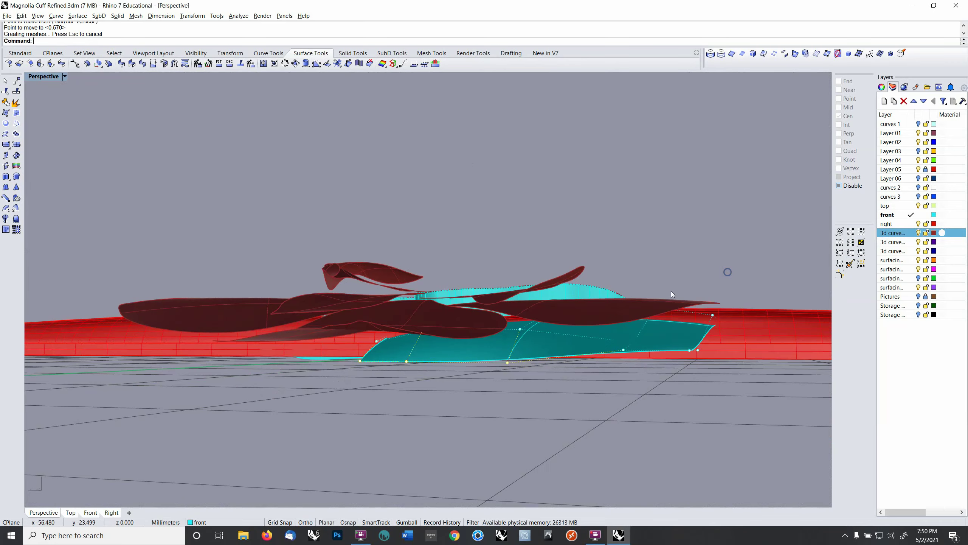
Step: Project a row of inner control points of the offset surface to the construction plane, deleting the input objects
left_click(519, 330)
right_click_drag(525, 335, 536, 335)
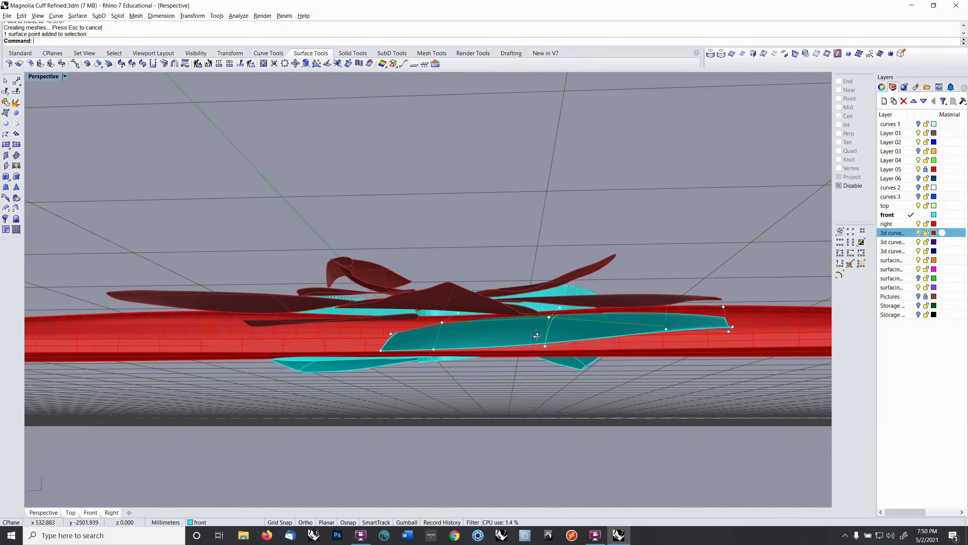
left_click(442, 323)
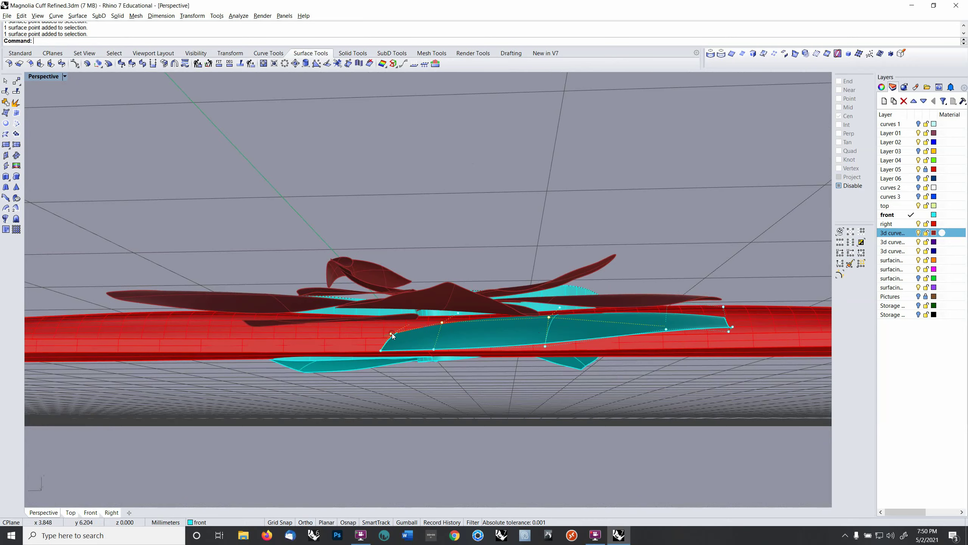
right_click_drag(393, 335, 581, 368)
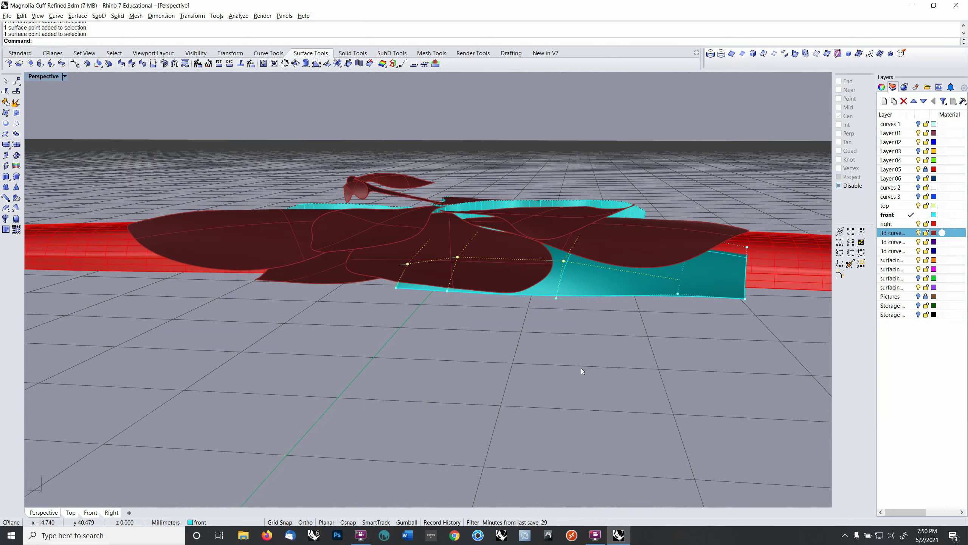
type("projecttocplane")
key("Return")
type("y")
key("Return")
Step: Unhide the petal's extruded side wall and select it as the cutting object
right_click_drag(579, 356, 658, 337)
key("ctrl+shift+h")
left_click(663, 322)
right_click(575, 388)
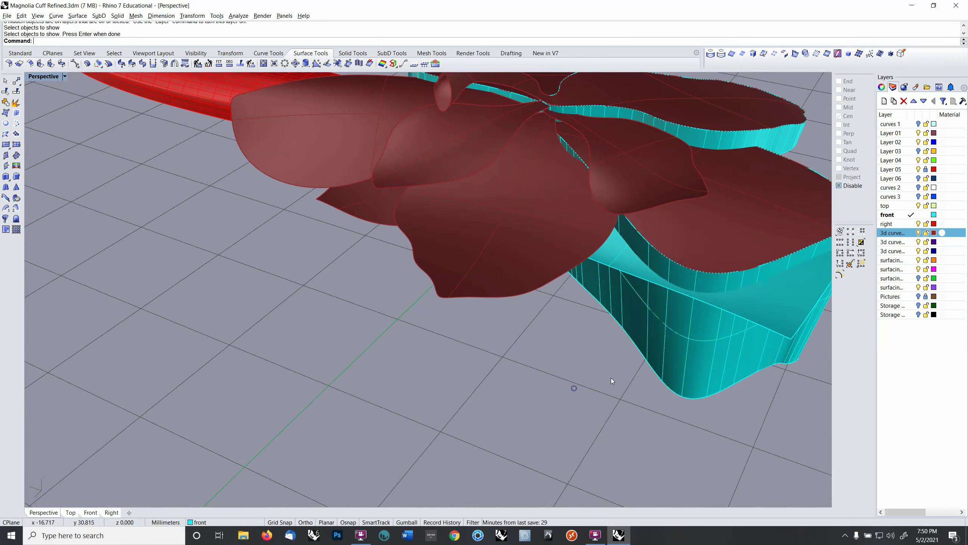
left_click(667, 347)
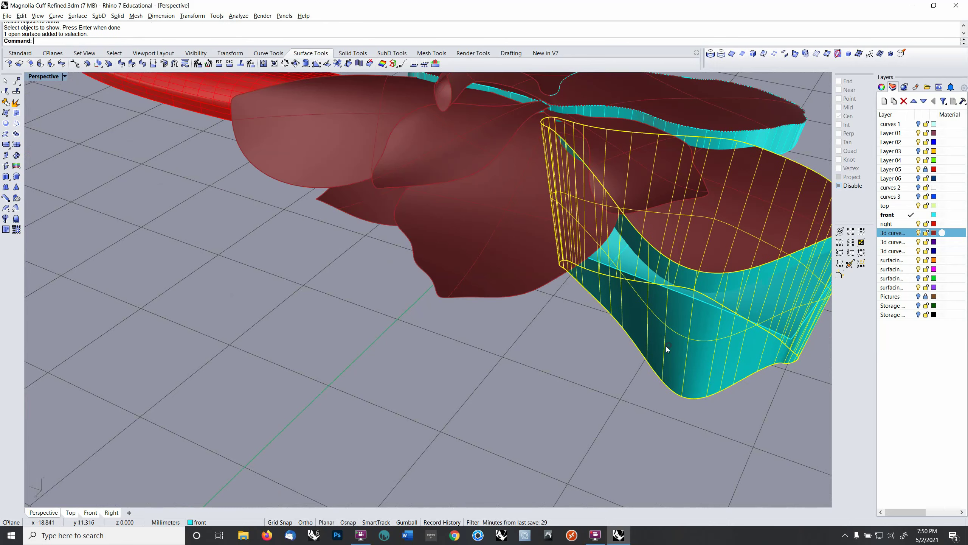
Step: Hide the 3d curves I layer, trim the offset surface outside the side wall, and trim the wall below the offset surface
left_click(919, 233)
right_click_drag(707, 279, 635, 281, "shift")
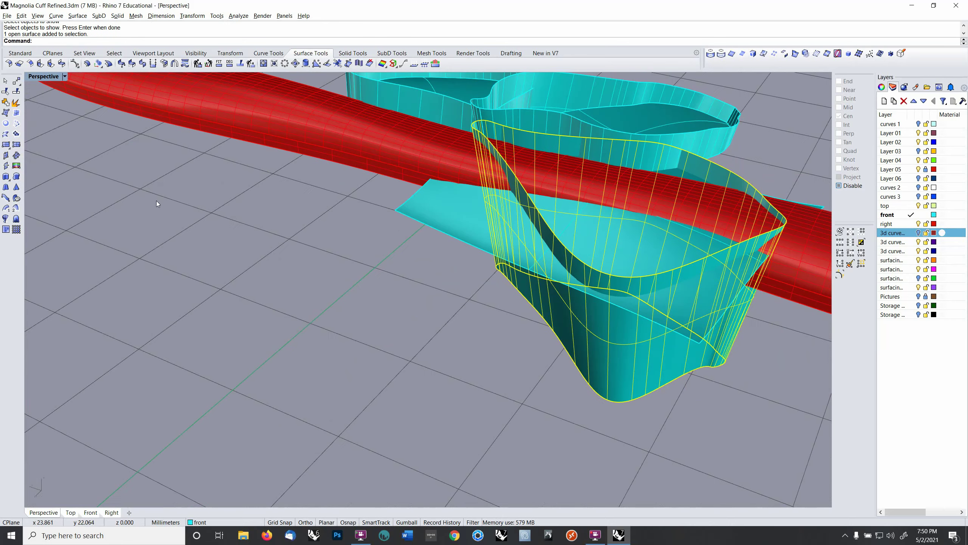
left_click(446, 230)
right_click(611, 233)
left_click(611, 233)
right_click(625, 361)
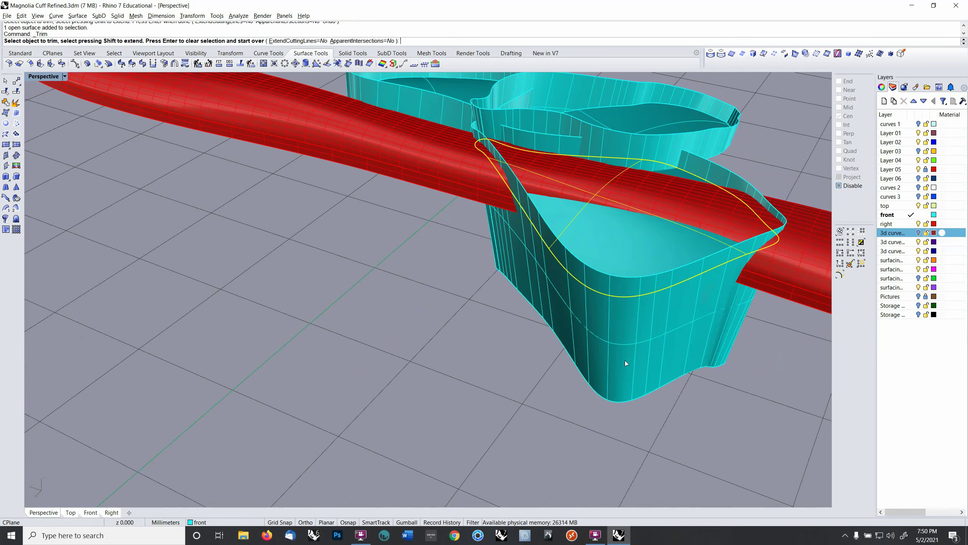
left_click(630, 332)
right_click(628, 336)
Step: Show the 3d curves I layer and inspect the trimmed side wall against the petals and the cuff
right_click_drag(628, 340, 615, 310)
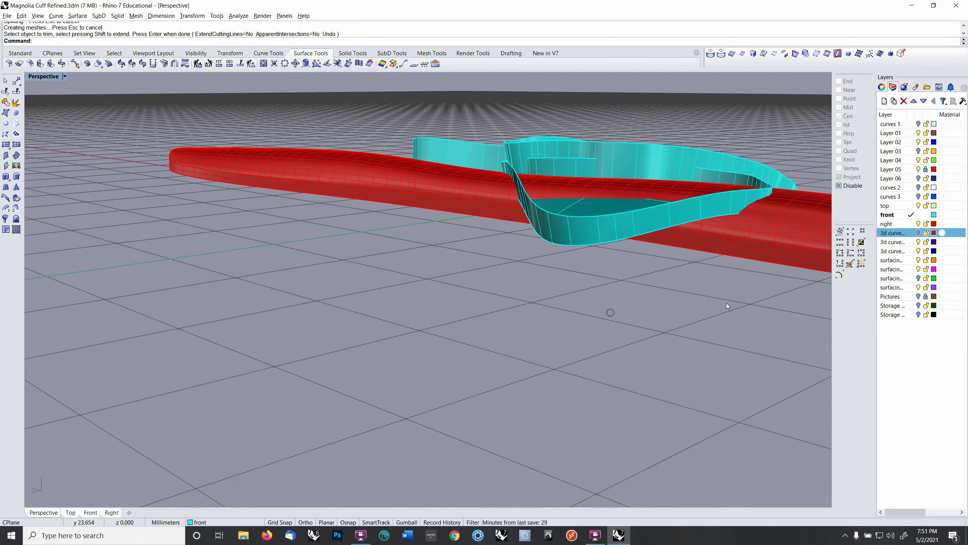
left_click(919, 233)
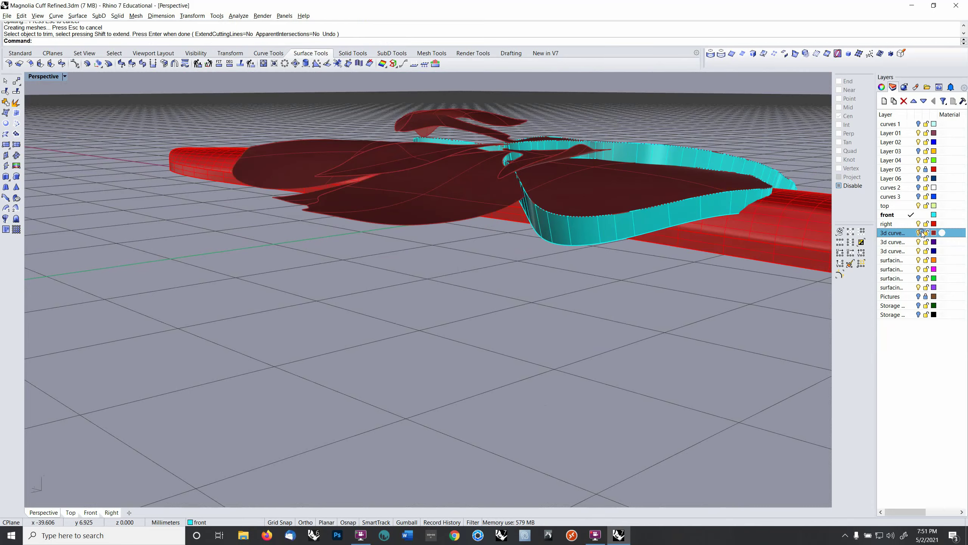
right_click_drag(627, 272, 603, 239)
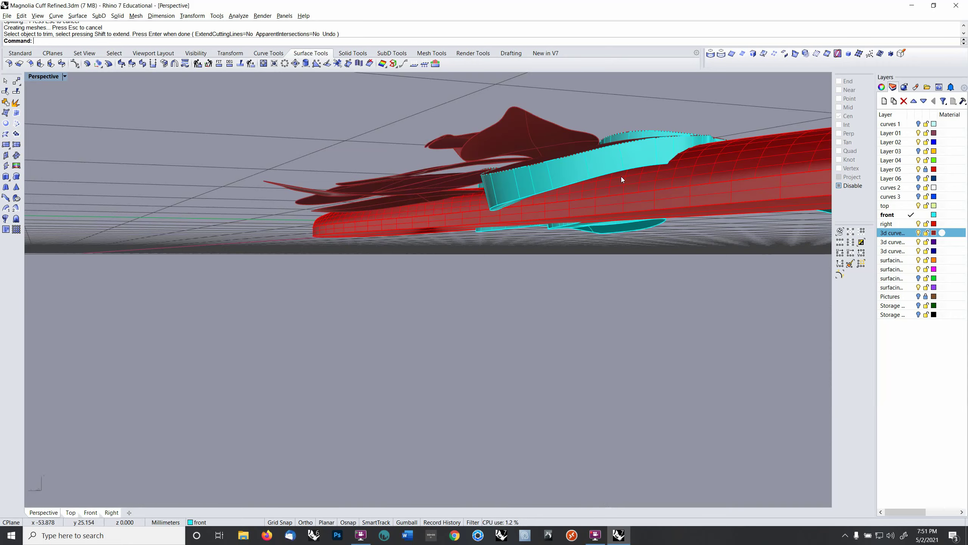
right_click_drag(621, 176, 611, 235)
Step: Undo the layer visibility changes, both trims and the unhiding of the side wall
key("ctrl+z")
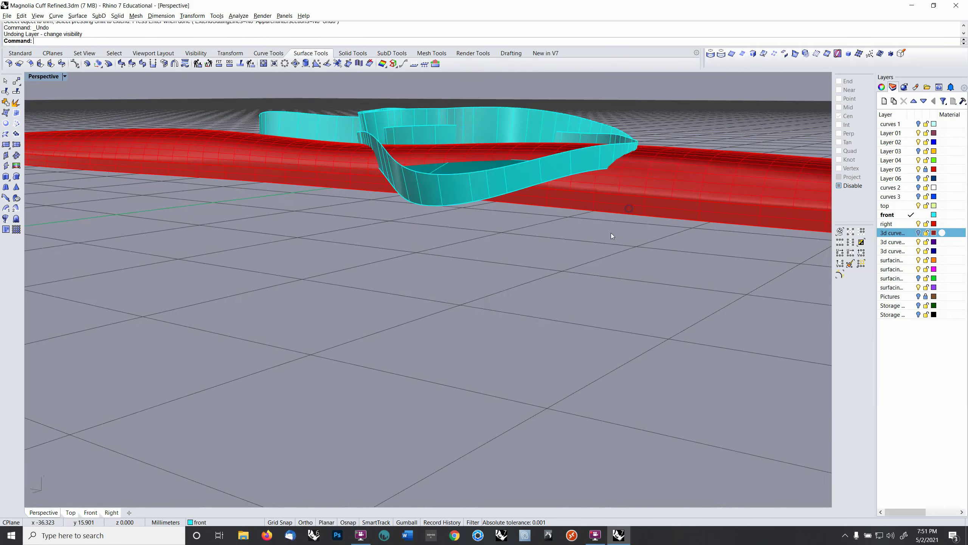
key("ctrl+z")
key("ctrl+z")
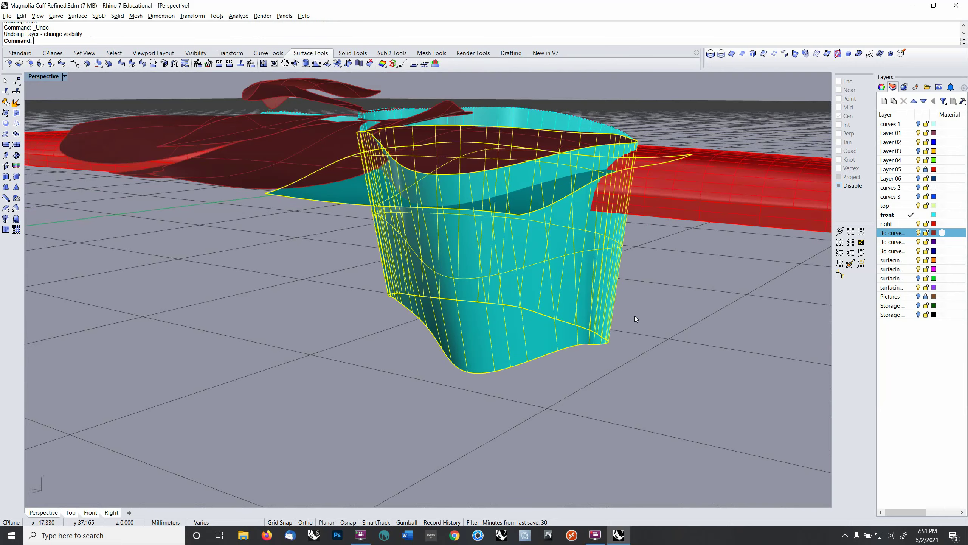
key("ctrl+z")
Step: Turn on the offset surface's control points and hide the 3d curves I layer
right_click_drag(633, 315, 507, 281)
left_click(506, 199)
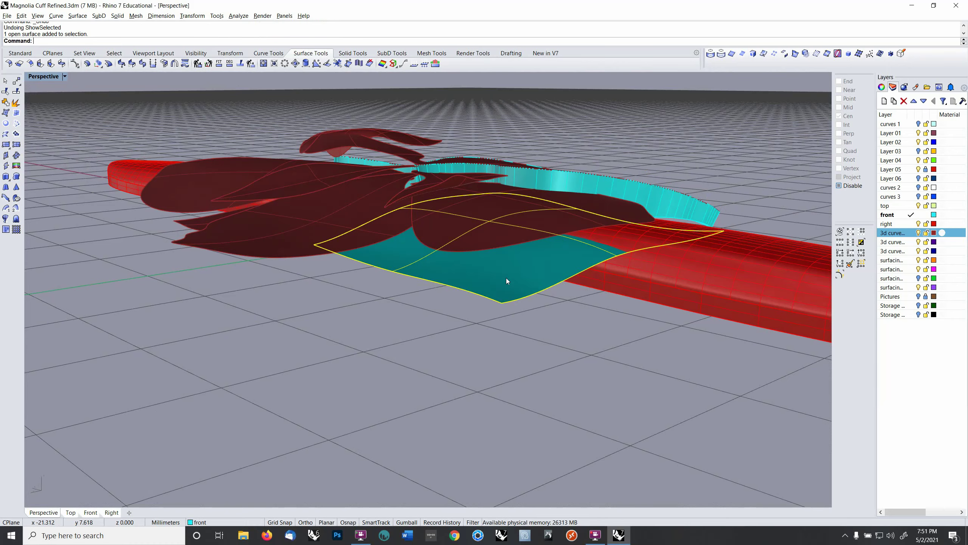
key("F10")
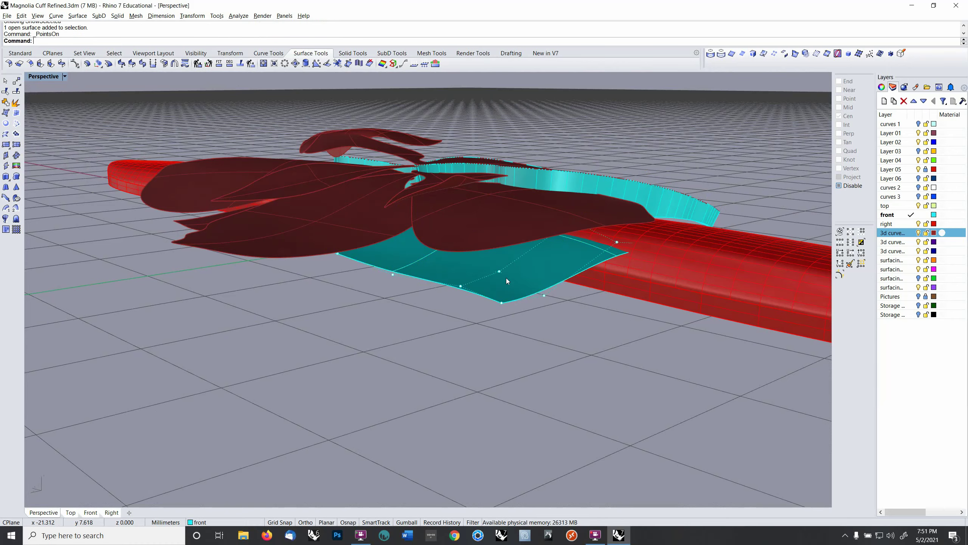
left_click(917, 233)
right_click_drag(726, 273, 678, 257)
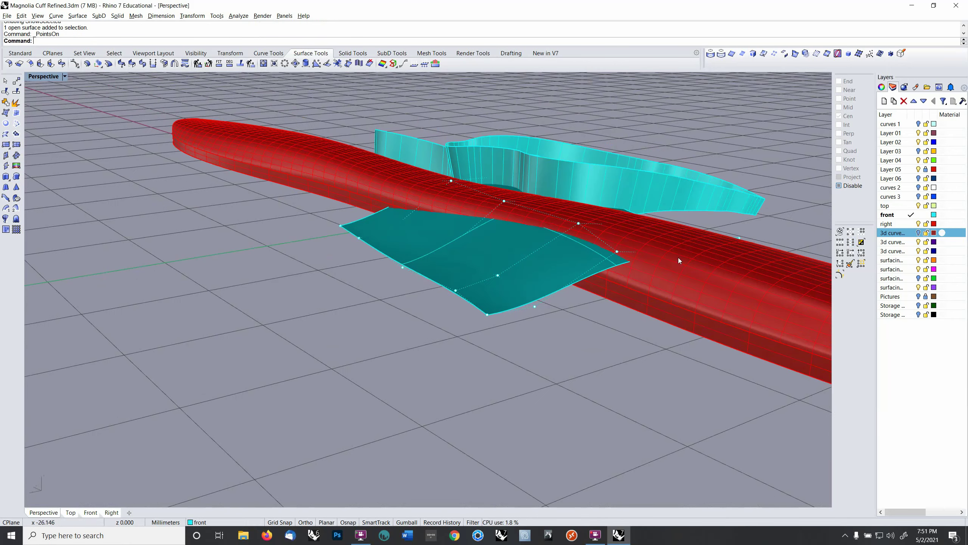
Step: Project the offset surface's row of control points lying over the red cuff to the construction plane, deleting the input objects
left_click(583, 225)
left_click(733, 142)
right_click_drag(733, 142, 656, 236)
left_click(543, 309)
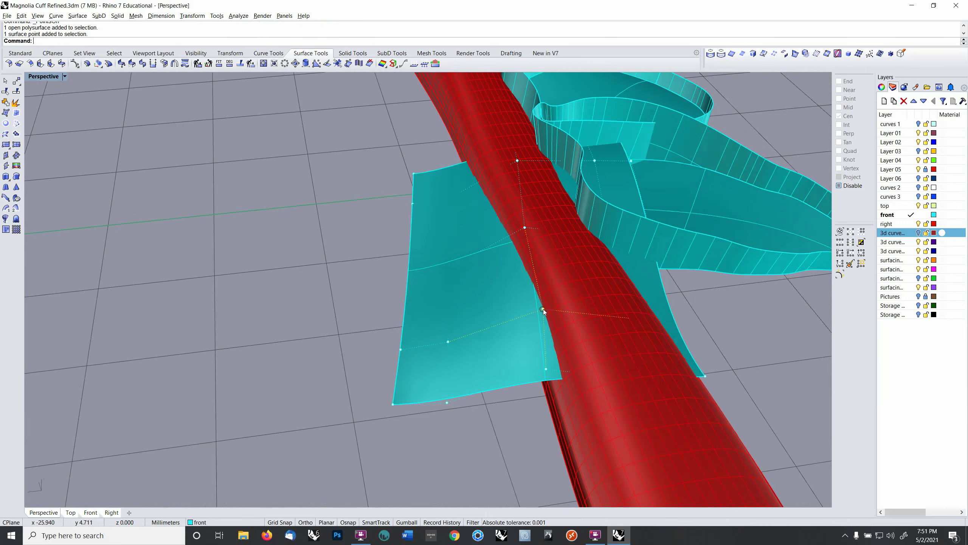
left_click(526, 227, "shift")
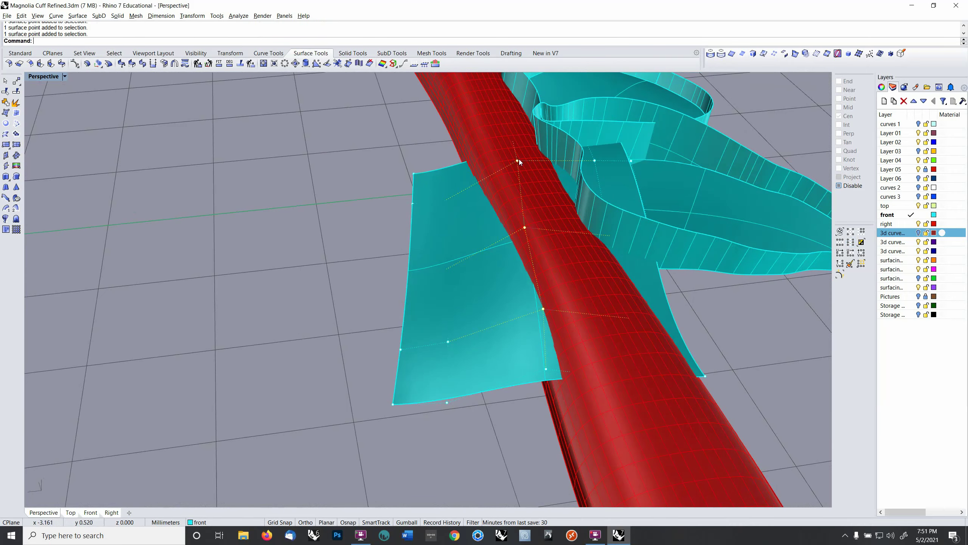
right_click_drag(494, 172, 617, 211)
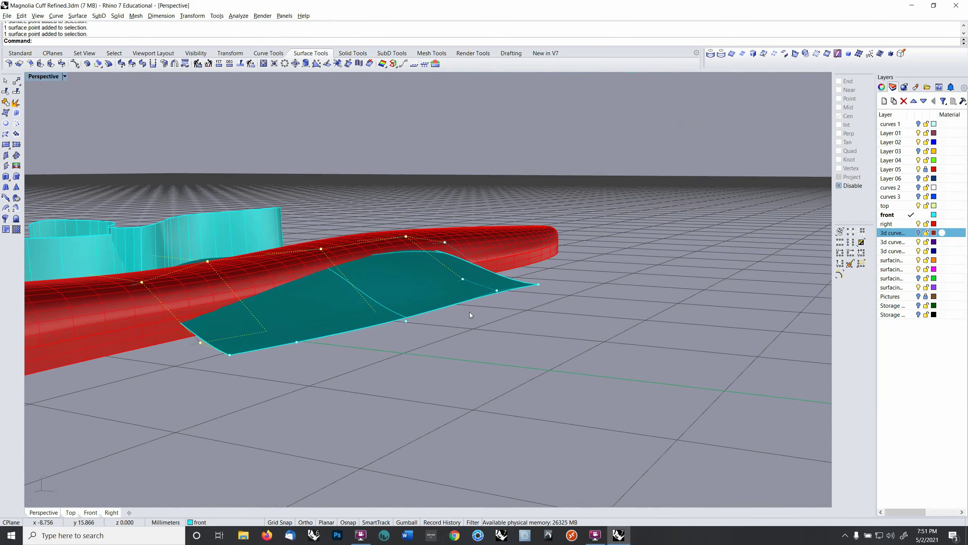
right_click_drag(469, 312, 446, 324)
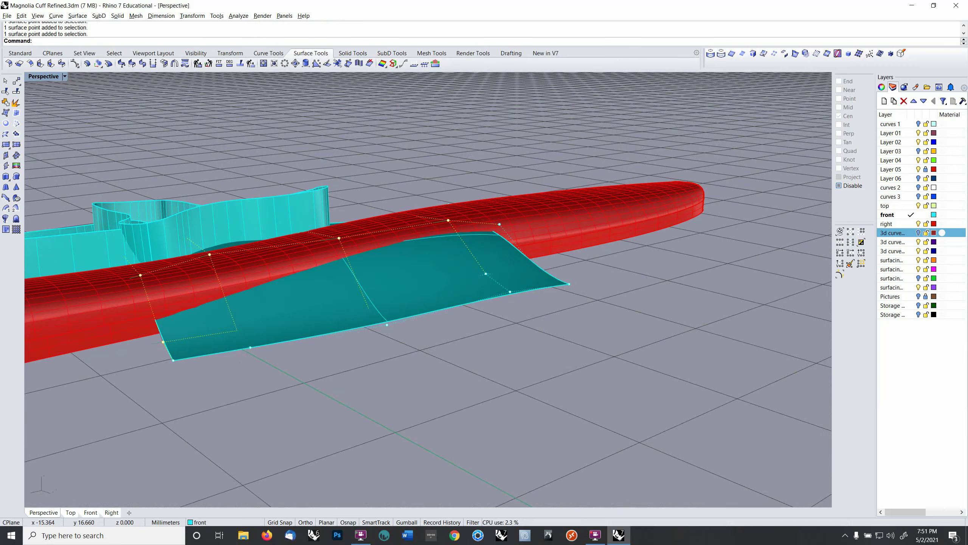
type("projecttocplane")
key("Return")
type("y")
key("Return")
Step: Project two neighbouring control points near the offset surface's outer corner to the construction plane, deleting the input objects
right_click_drag(523, 298, 480, 287)
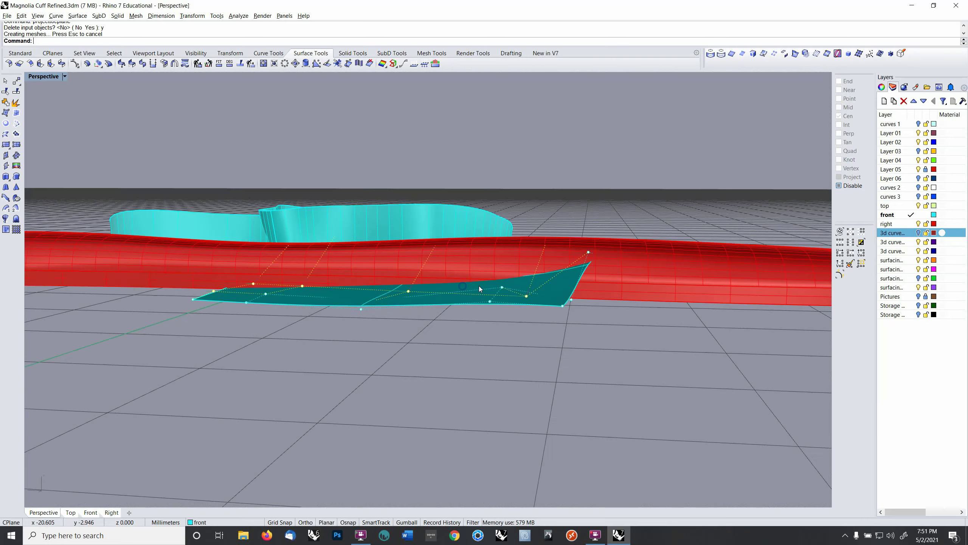
left_click(504, 288)
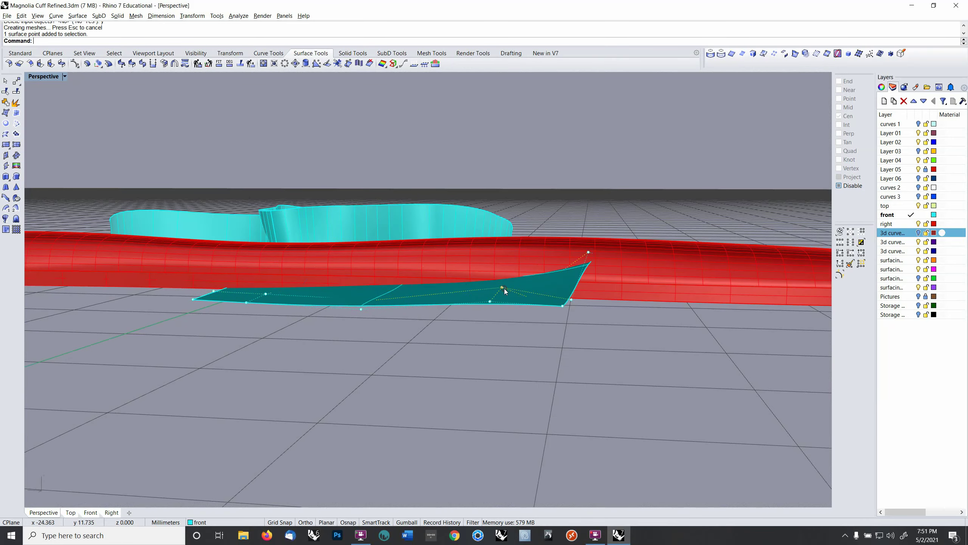
left_click(490, 301, "shift")
right_click_drag(482, 315, 482, 327)
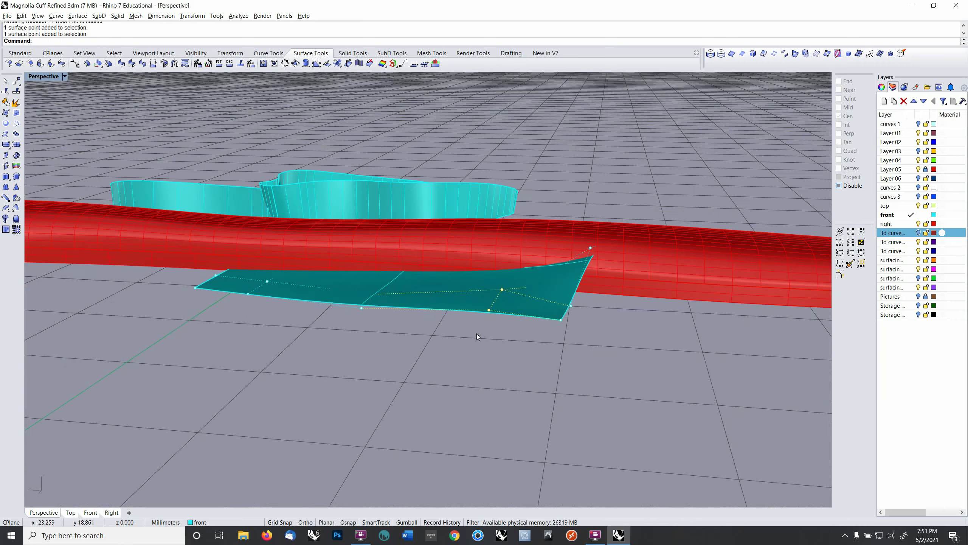
key("Return")
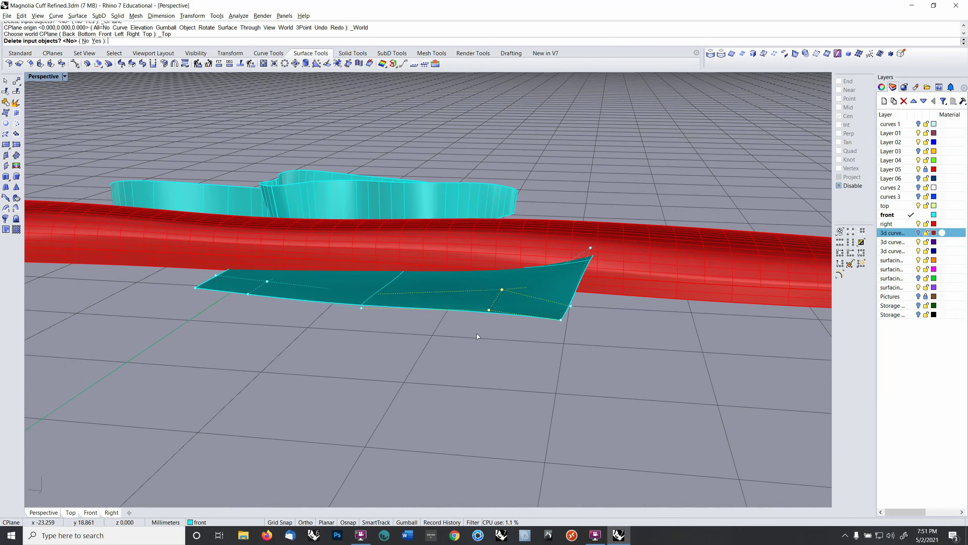
type("y")
key("Return")
Step: Unhide the petal's side wall again and select it for trimming the reshaped offset surface
right_click_drag(520, 319, 502, 374)
key("ctrl+shift+h")
left_click(507, 347)
right_click(505, 348)
left_click(508, 297)
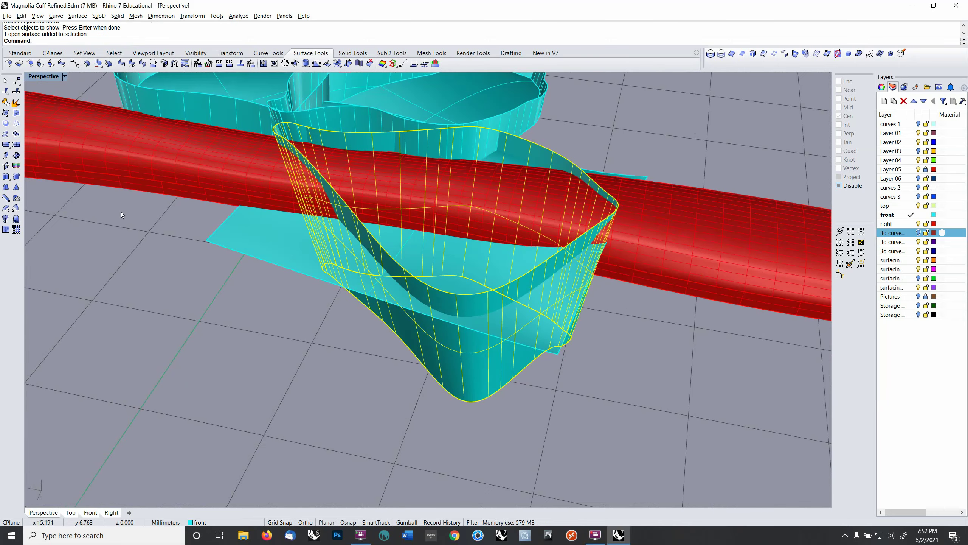
Step: Trim the reshaped offset surface outside the side wall, and trim the wall below the surface
left_click(6, 91)
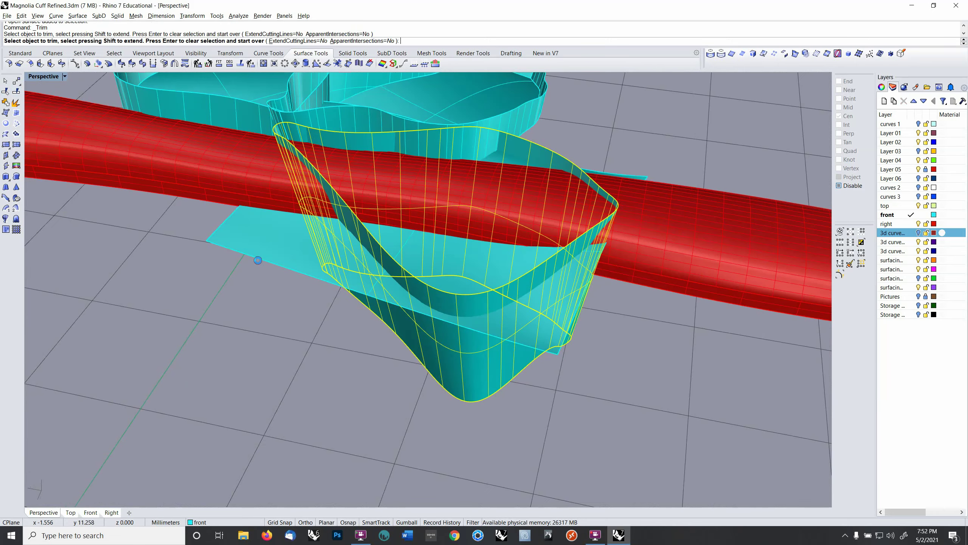
left_click(277, 261)
left_click(489, 256)
right_click(521, 356)
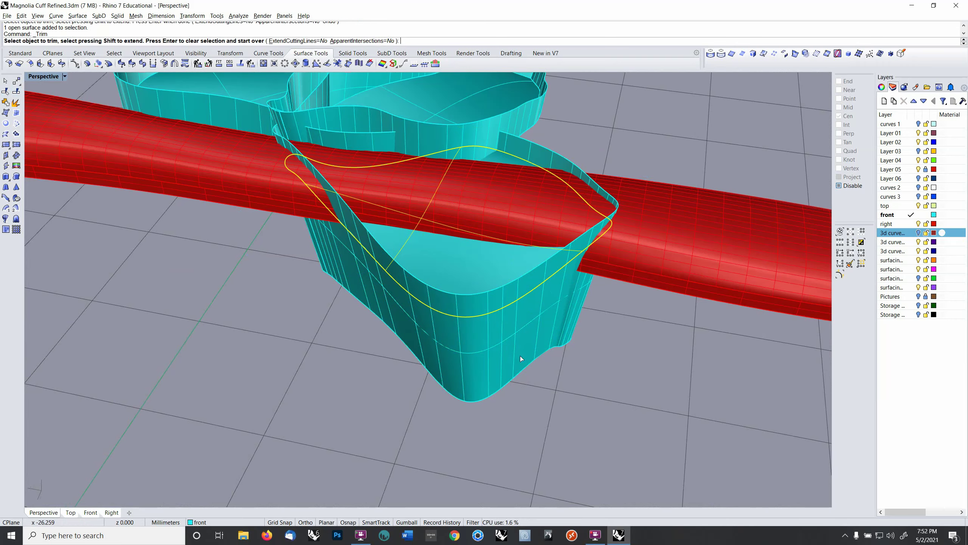
left_click(521, 356)
right_click(525, 353)
Step: Undo both trims and hide the side wall again by undoing its display
right_click_drag(524, 353, 505, 372)
key("ctrl+z")
key("ctrl+z")
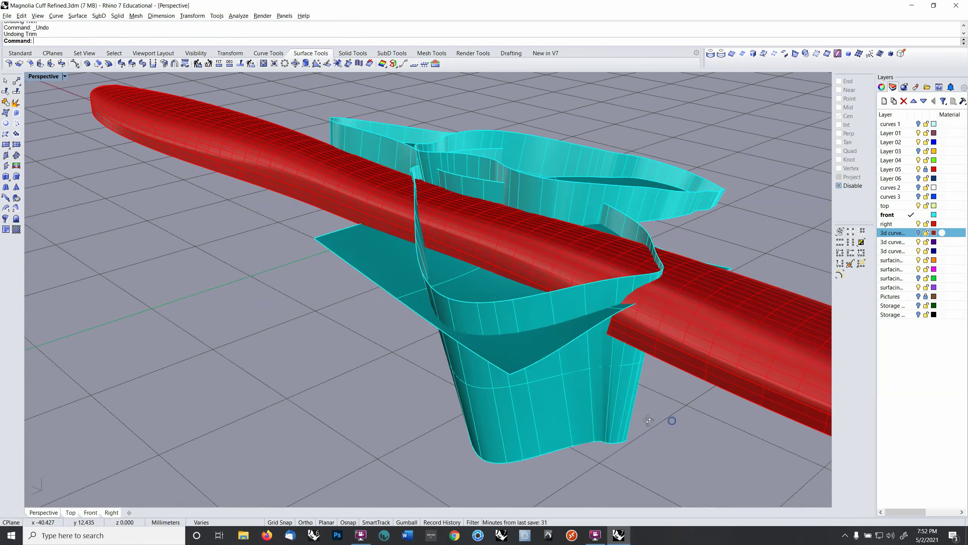
Step: Turn on the offset surface's control points and project two points near its far edge to the construction plane, deleting the input objects
right_click_drag(672, 424, 537, 349)
left_click(627, 413)
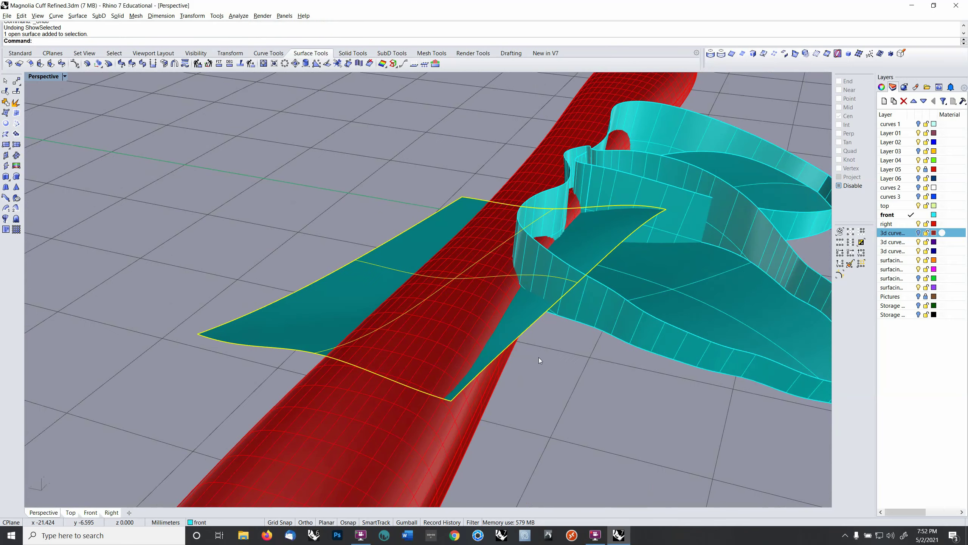
key("F10")
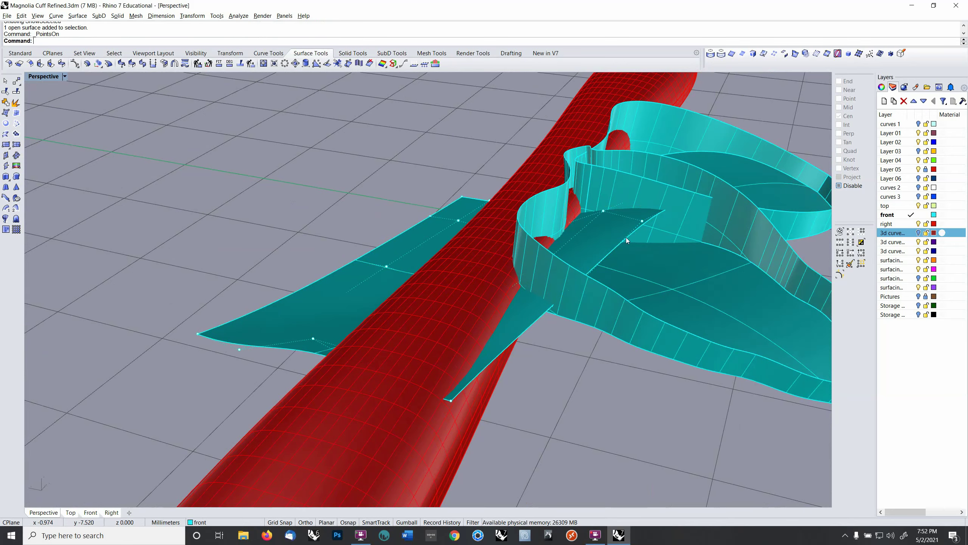
left_click(642, 221)
left_click(604, 211, "shift")
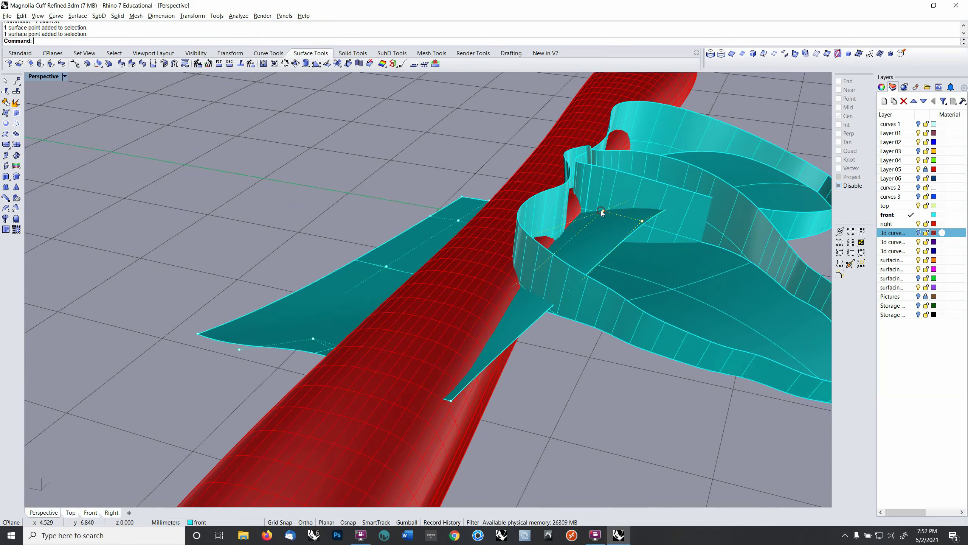
right_click_drag(601, 213, 587, 361)
type("projecttocplane")
key("Return")
type("y")
key("Return")
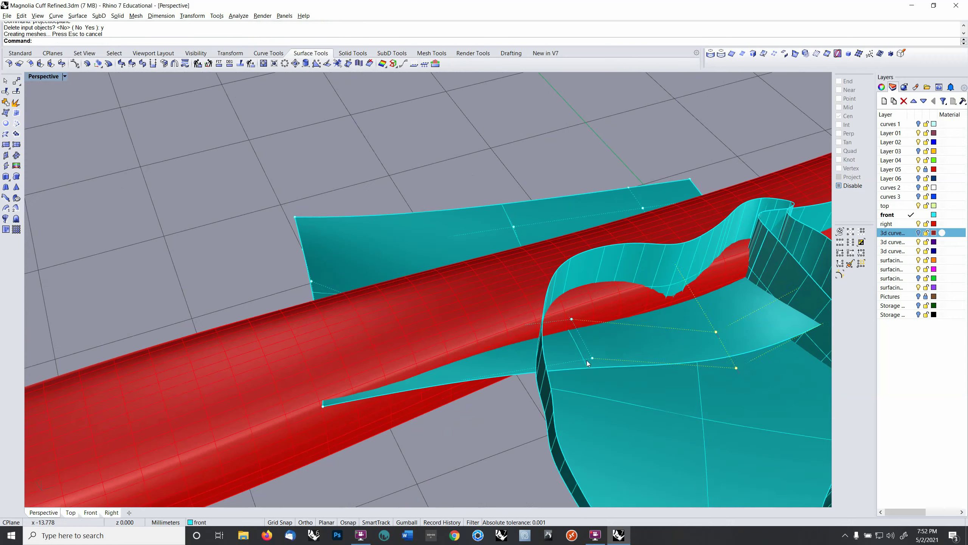
Step: Select the two offset-surface control points just inside the petal's side wall and project them to the construction plane, deleting the input objects
left_click(588, 357)
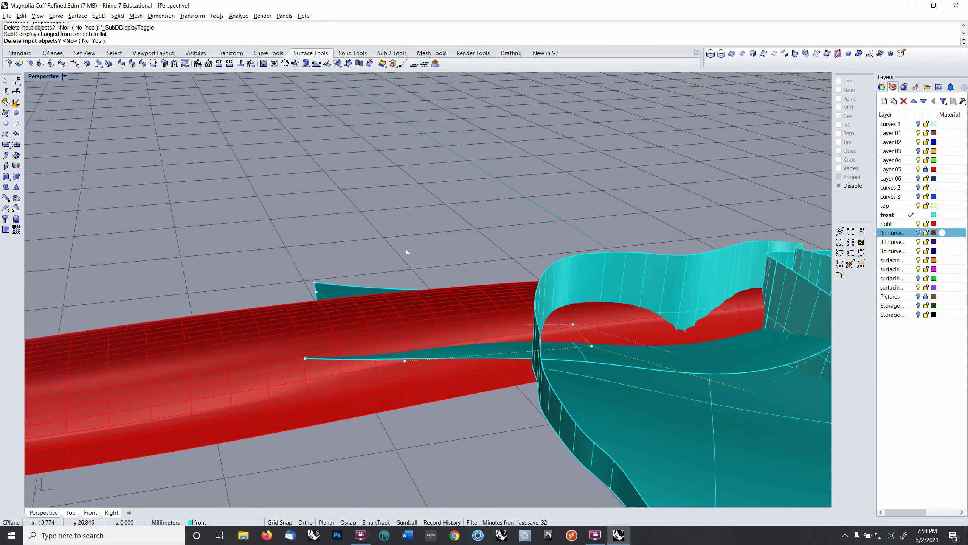
right_click_drag(436, 260, 483, 288)
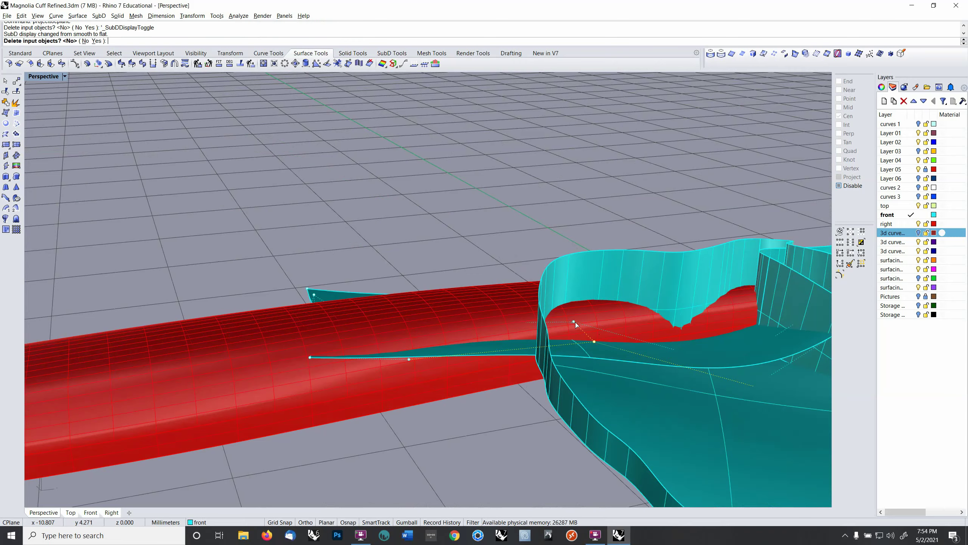
scroll(575, 322, "up", 3)
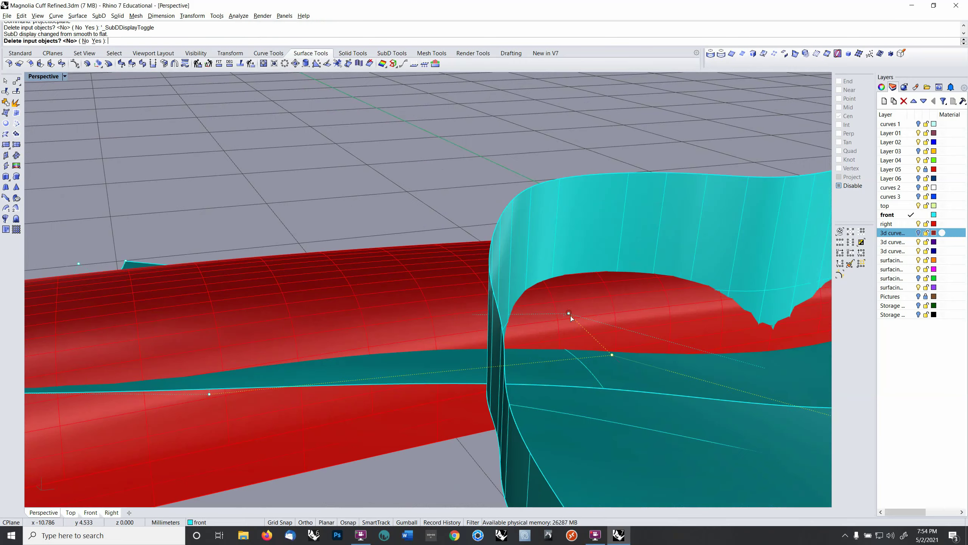
right_click_drag(570, 315, 566, 358)
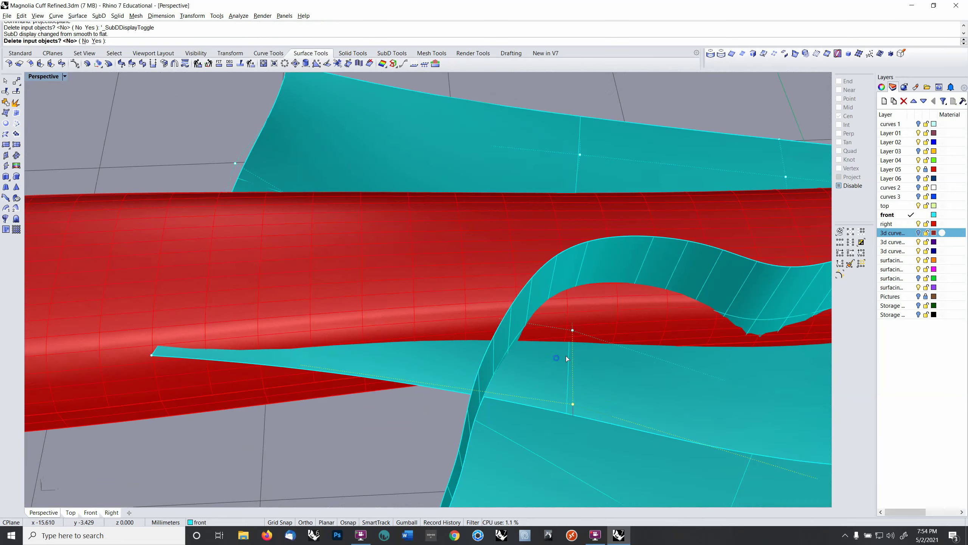
key("Return")
left_click(573, 329)
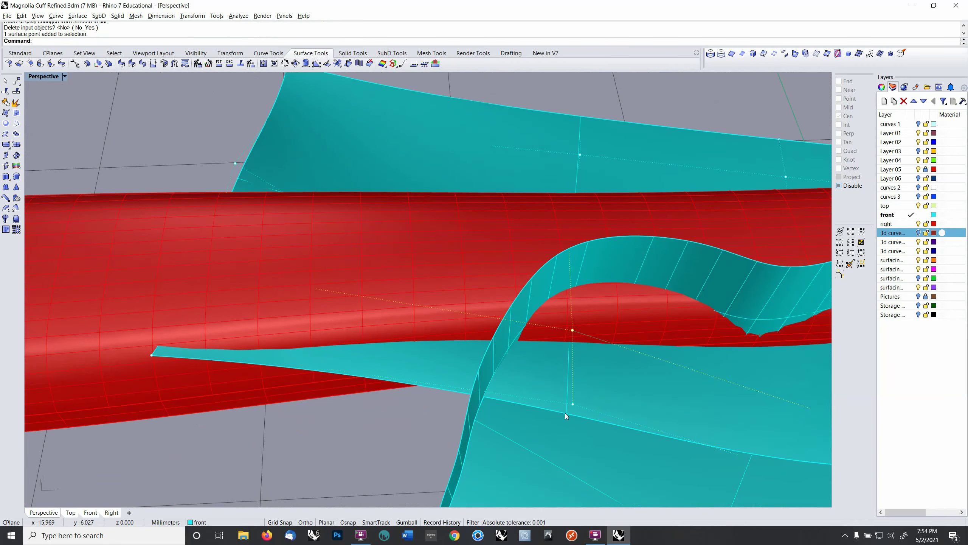
left_click(572, 402, "shift")
right_click_drag(575, 404, 601, 348)
key("Return")
type("y")
key("Return")
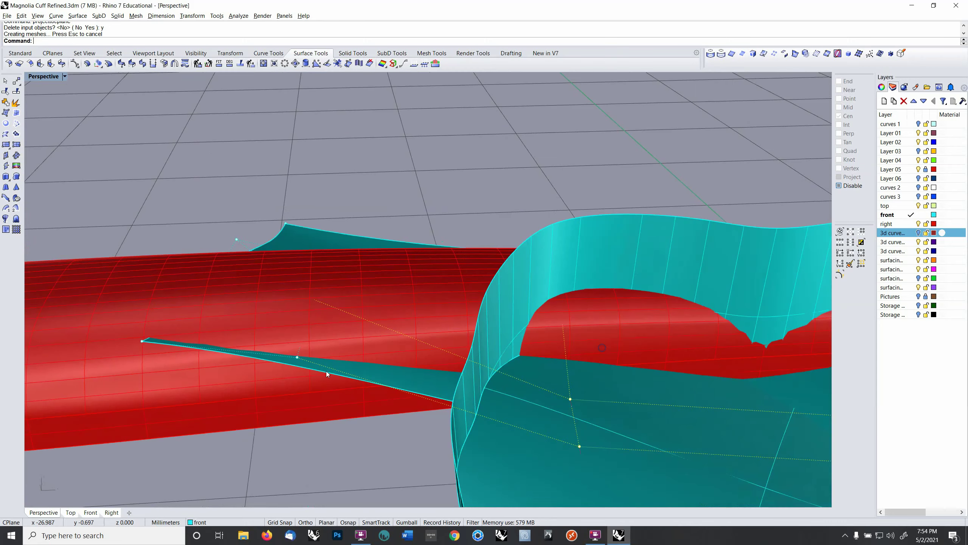
Step: Project the next pair of control points outside the side wall to the construction plane, deleting the input objects
left_click(297, 358)
left_click(314, 301, "shift")
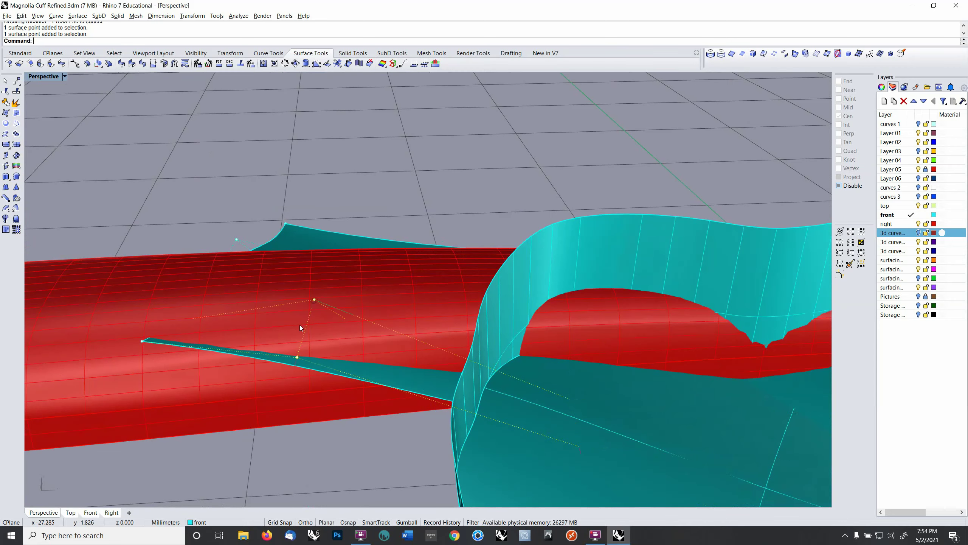
right_click_drag(299, 324, 425, 324)
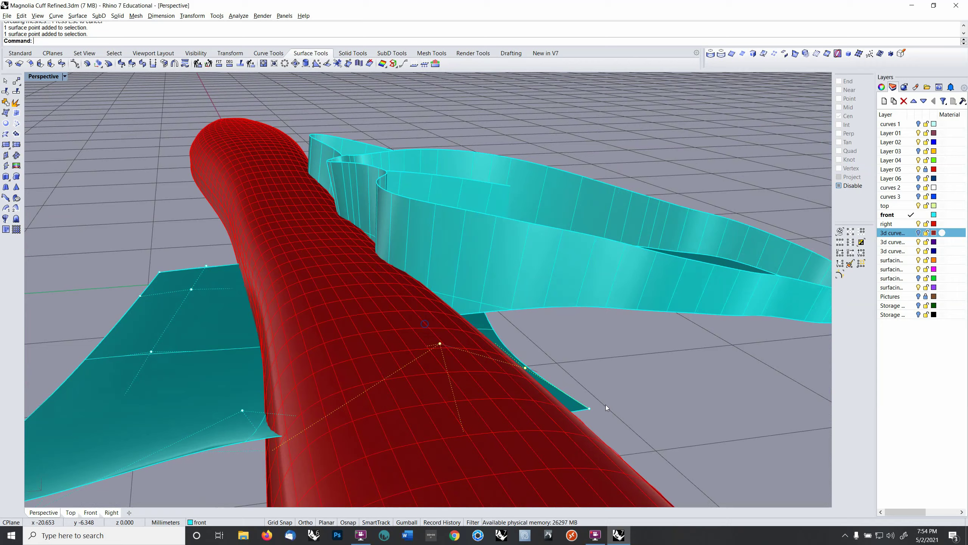
right_click(635, 412)
type("y")
key("Return")
Step: Project the two control points at the surface's corner beside the cuff to the construction plane, deleting the input objects
right_click_drag(635, 412, 582, 421)
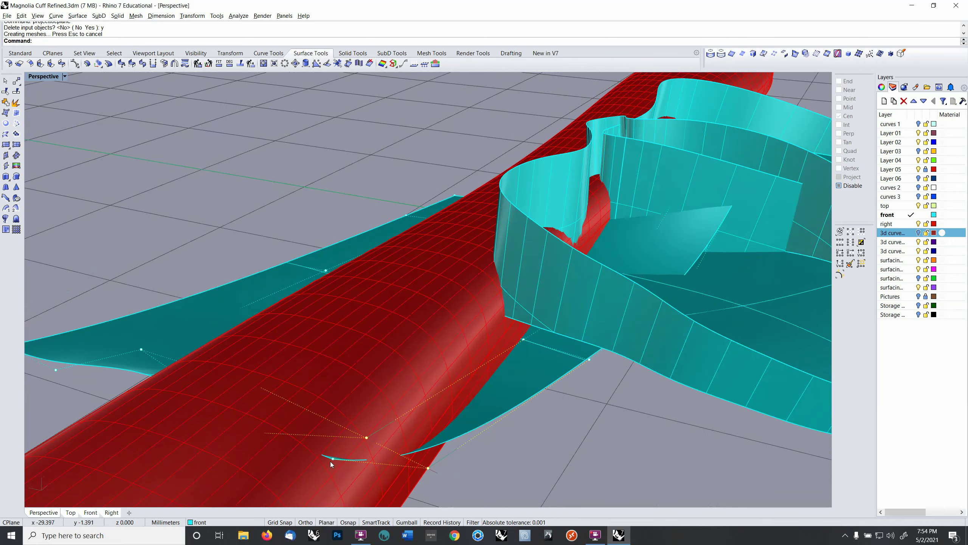
left_click(331, 460)
left_click(262, 433)
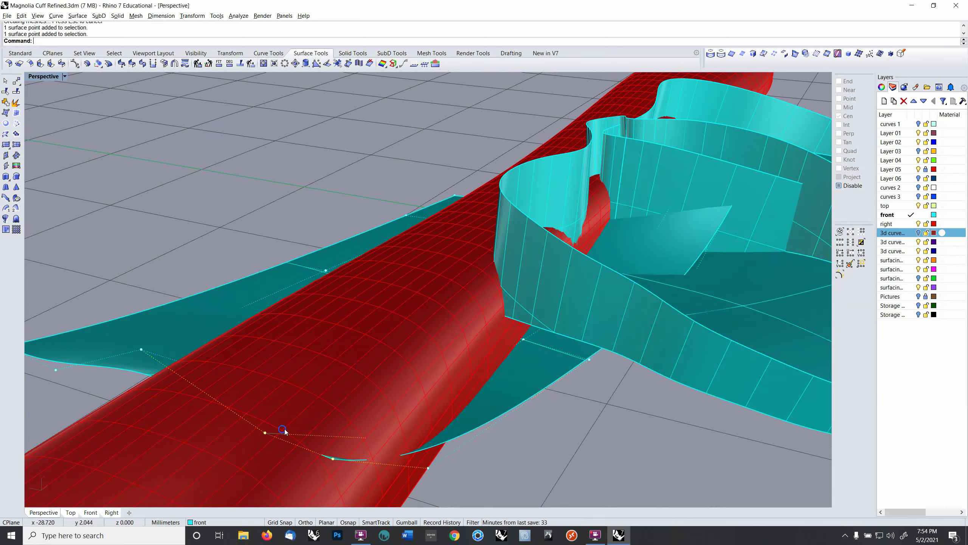
mouse_move(281, 427)
right_mouse_down()
mouse_move(313, 419)
mouse_move(475, 426)
mouse_move(293, 422)
right_mouse_up()
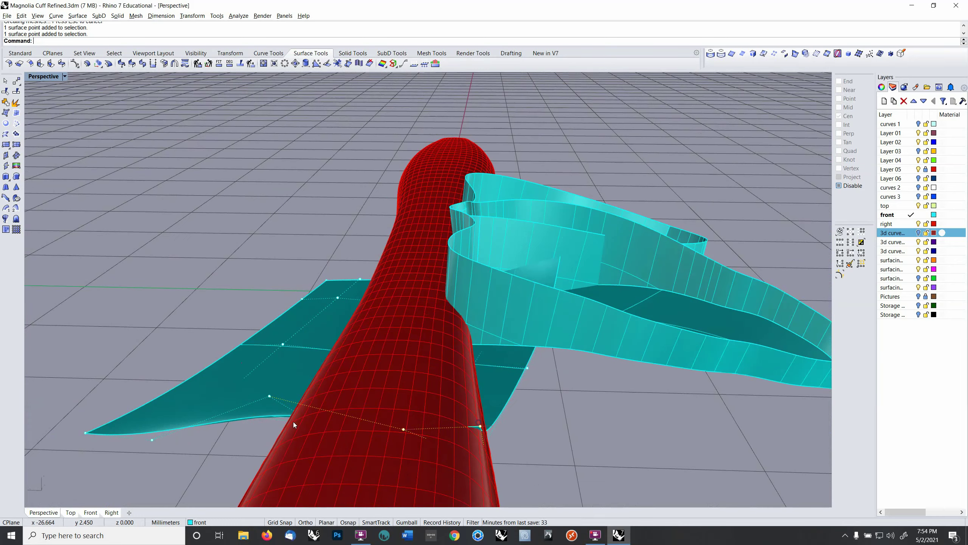
right_click(442, 453)
type("y")
key("Return")
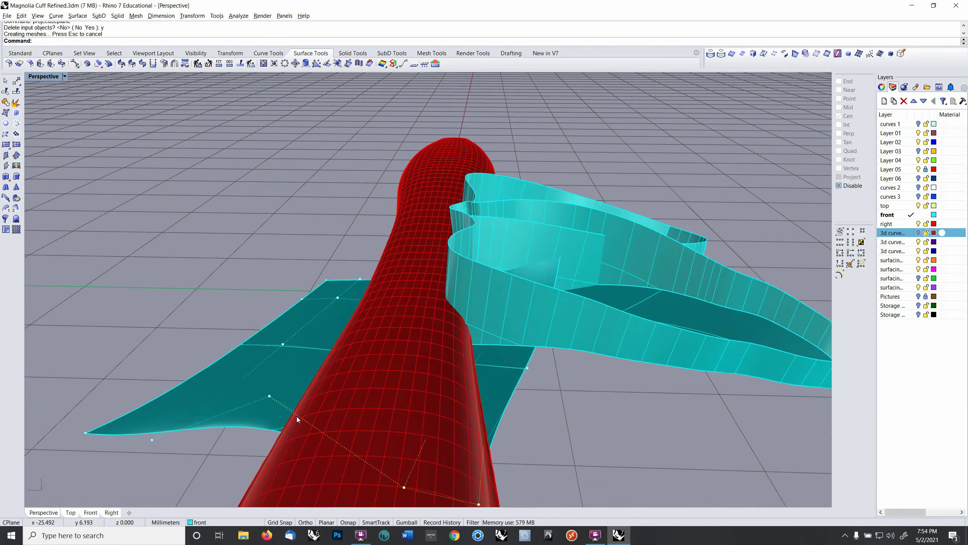
Step: Set the construction plane to world Right and move the inner of the two corner points straight up about 1.26 mm
right_click_drag(319, 399, 373, 383)
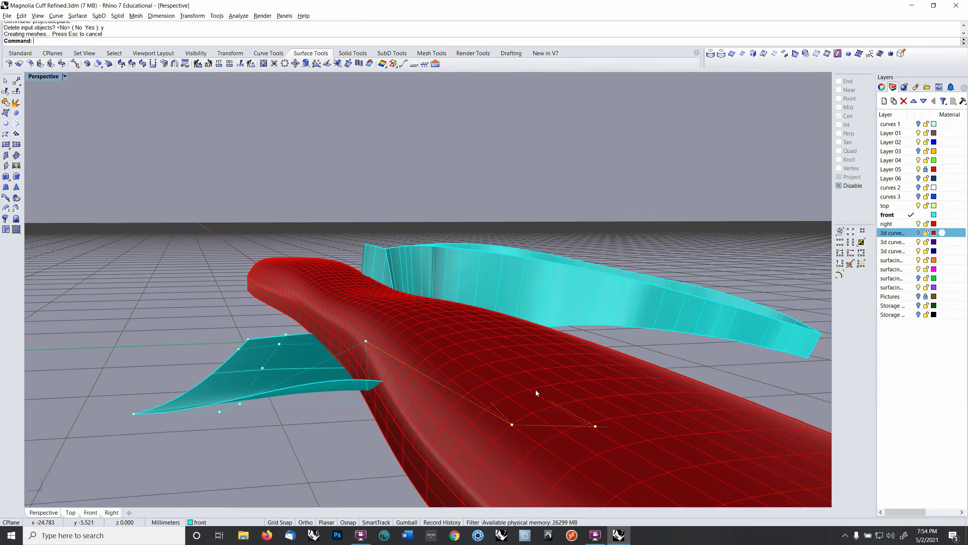
left_click(512, 424)
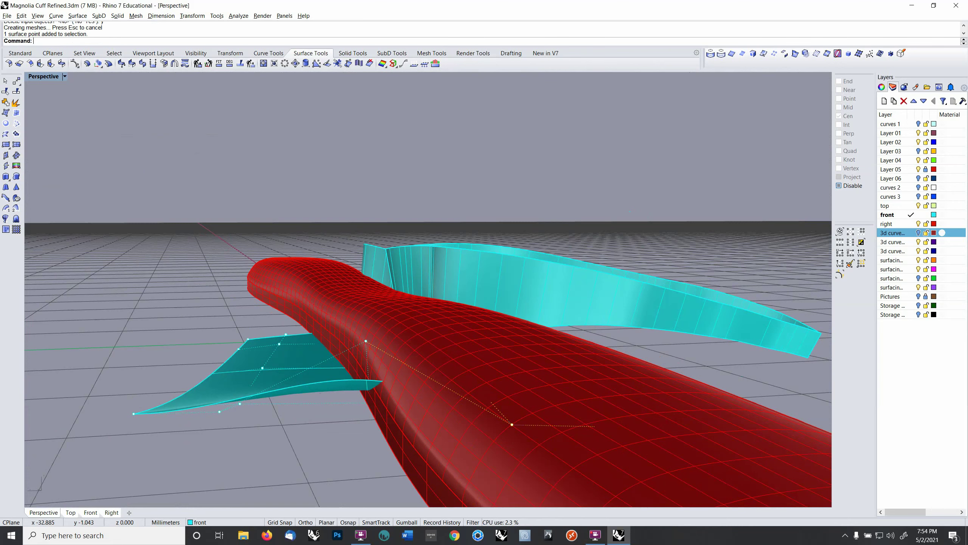
right_click(559, 369)
key("F3")
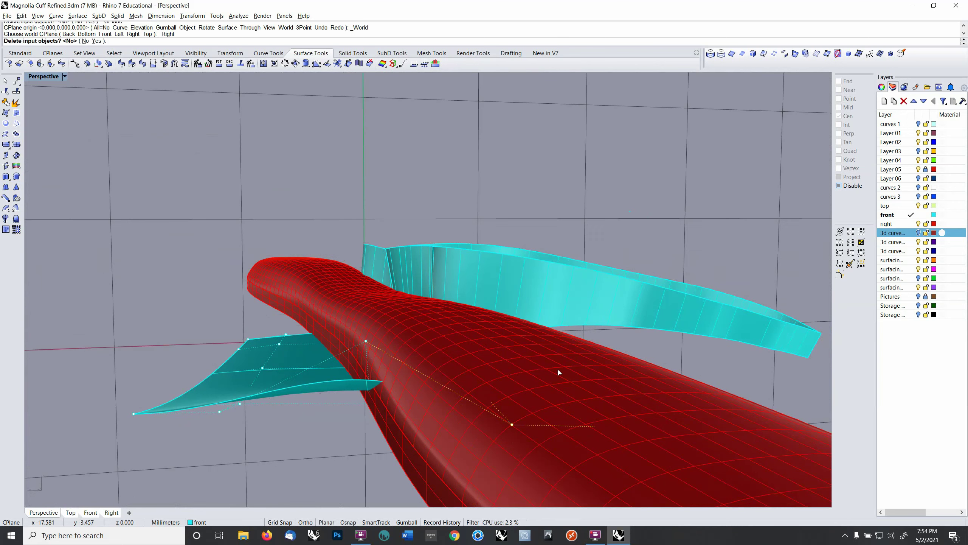
key("m")
left_click(618, 221)
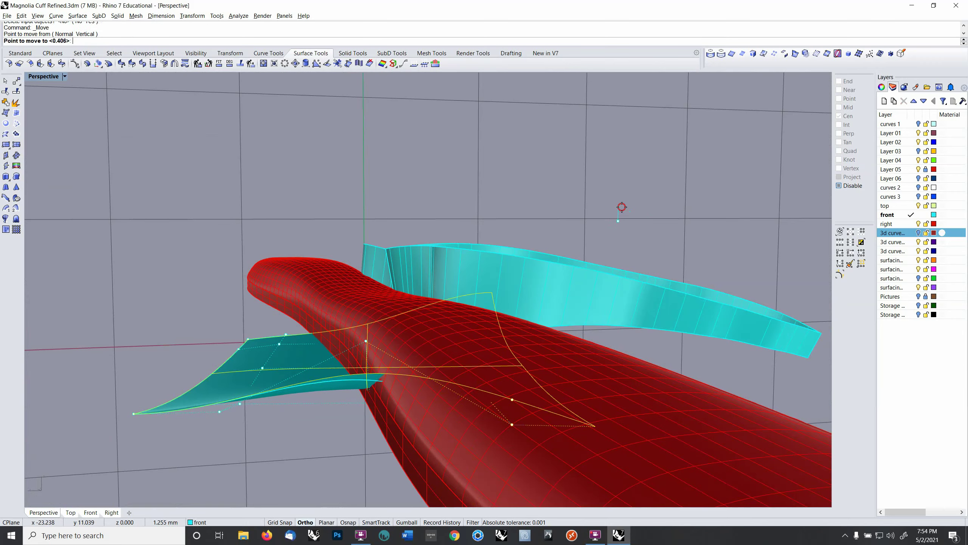
left_click(621, 210)
Step: Extend two raised points at the surface's opposite end to their full U rows and flatten them onto the world Top plane, deleting input objects
right_click_drag(645, 242, 553, 311)
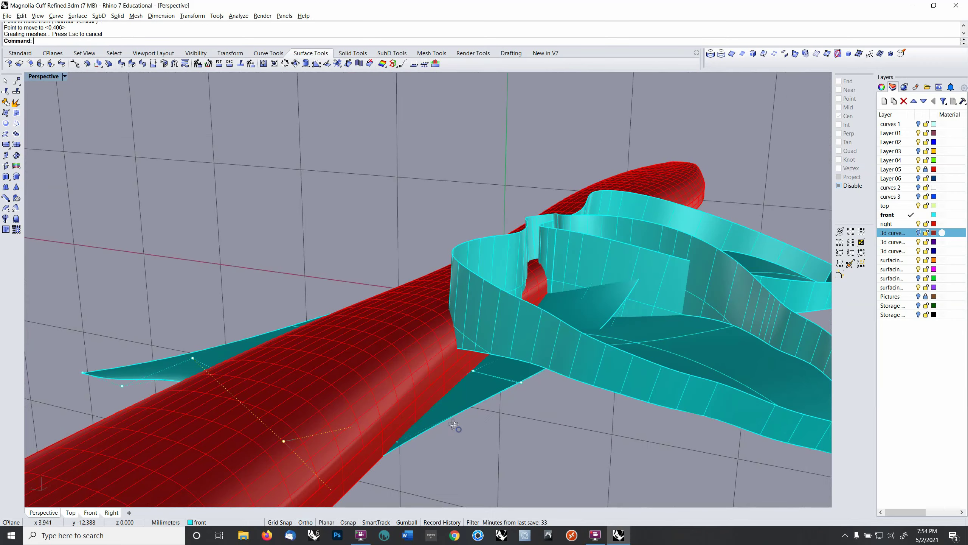
right_click_drag(453, 424, 397, 396)
left_click(625, 331)
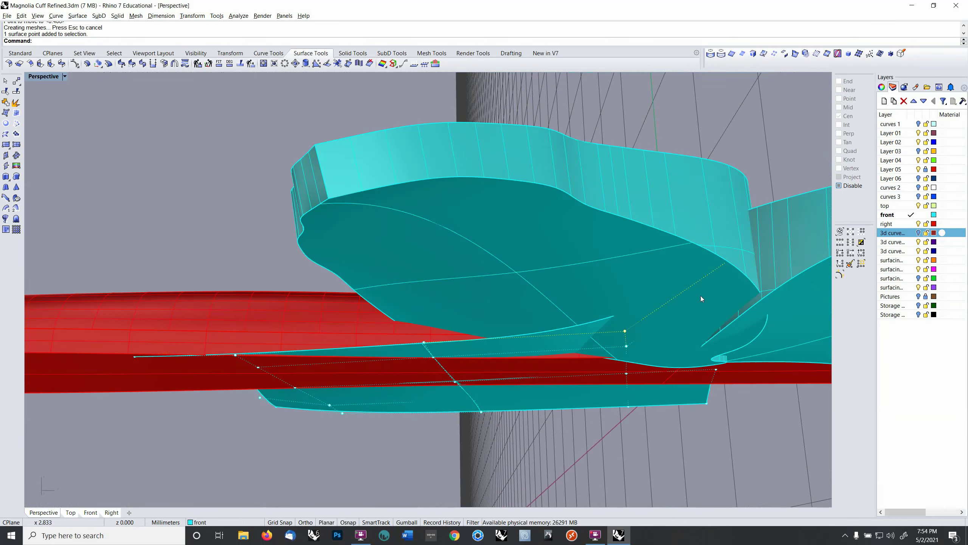
left_click(725, 263)
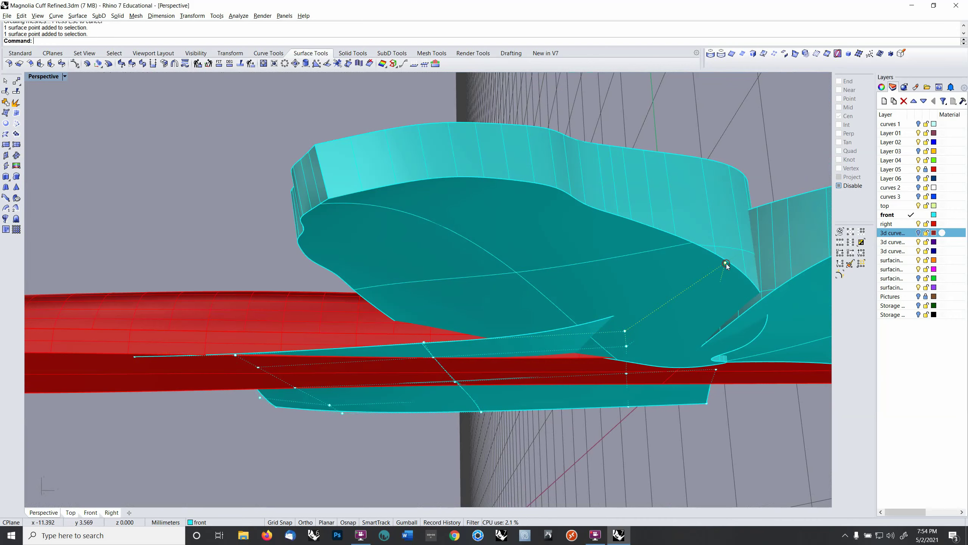
left_click(840, 252)
right_click_drag(774, 282, 759, 298)
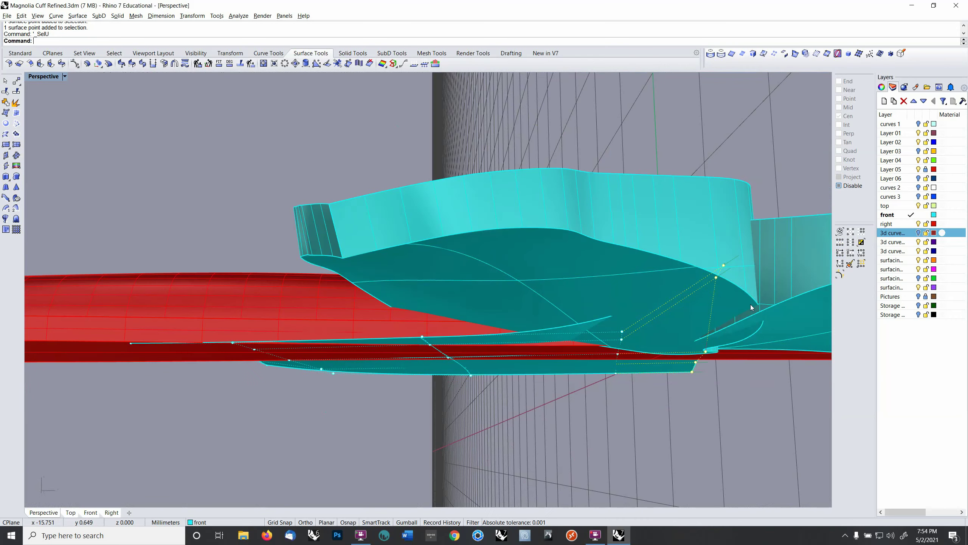
key("F4")
type("projecttocplane")
key("Return")
type("y")
key("Return")
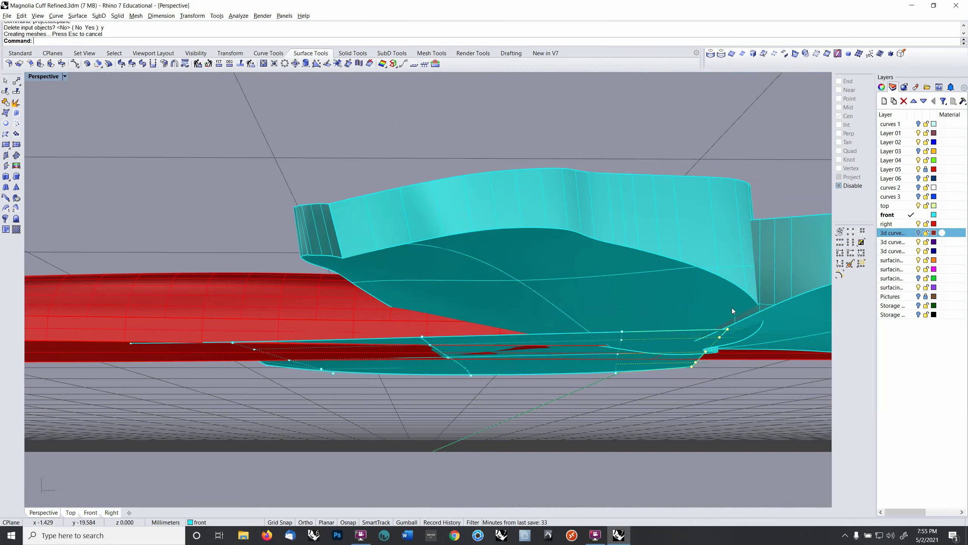
Step: Select the U rows through the long-edge points, leaving out the upturned end, and project them to the construction plane, deleting the input objects
right_click_drag(732, 307, 696, 323)
right_click_drag(560, 335, 516, 339, "ctrl")
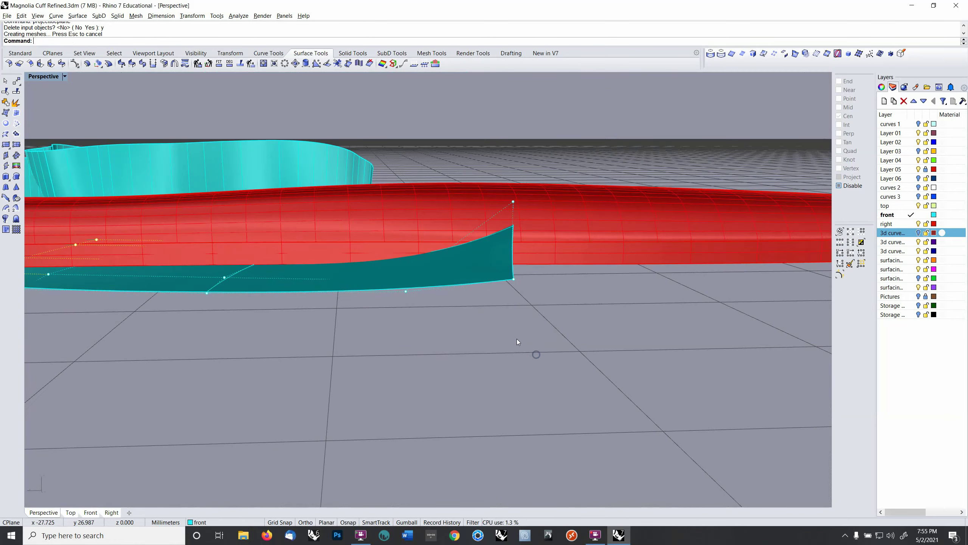
left_click(405, 292)
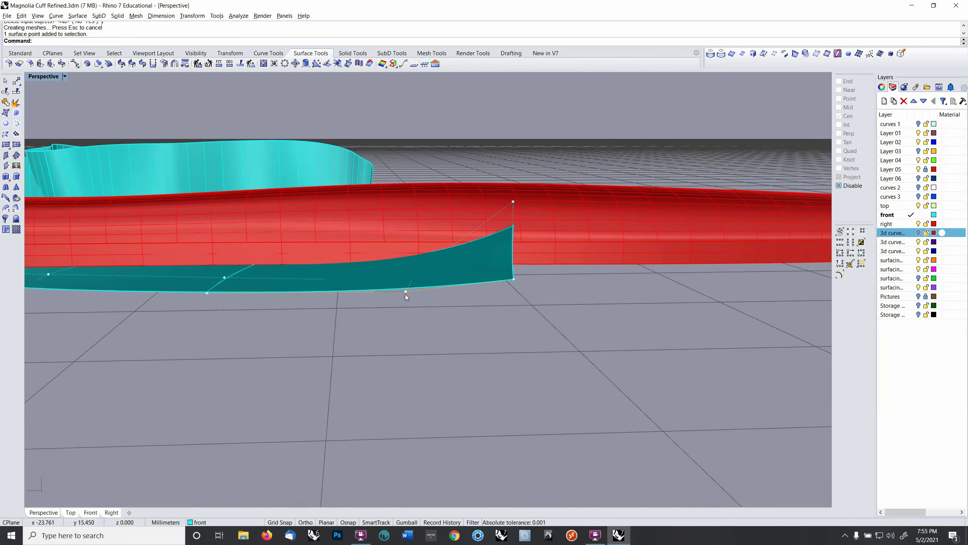
left_click(511, 278, "shift")
right_click_drag(512, 279, 546, 307)
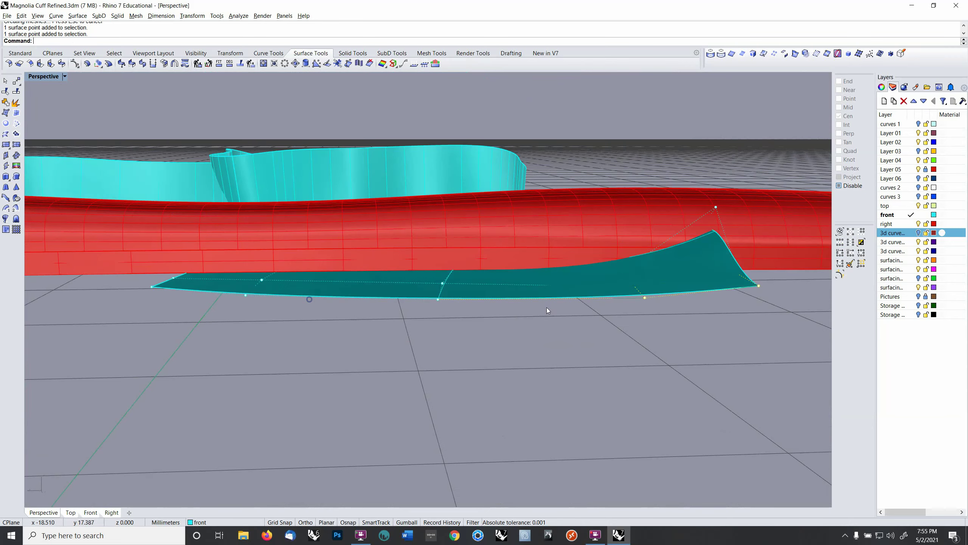
left_click(438, 298, "shift")
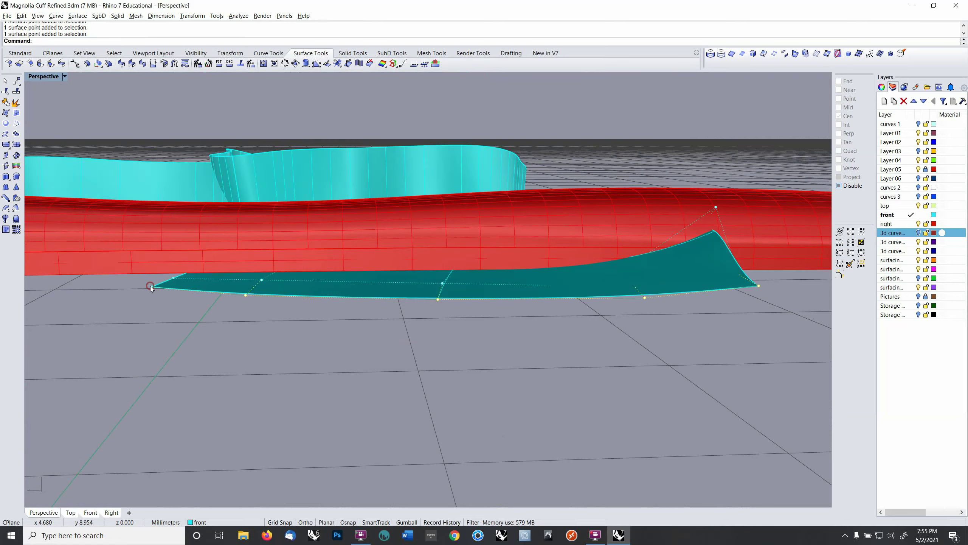
right_click_drag(255, 288, 251, 313)
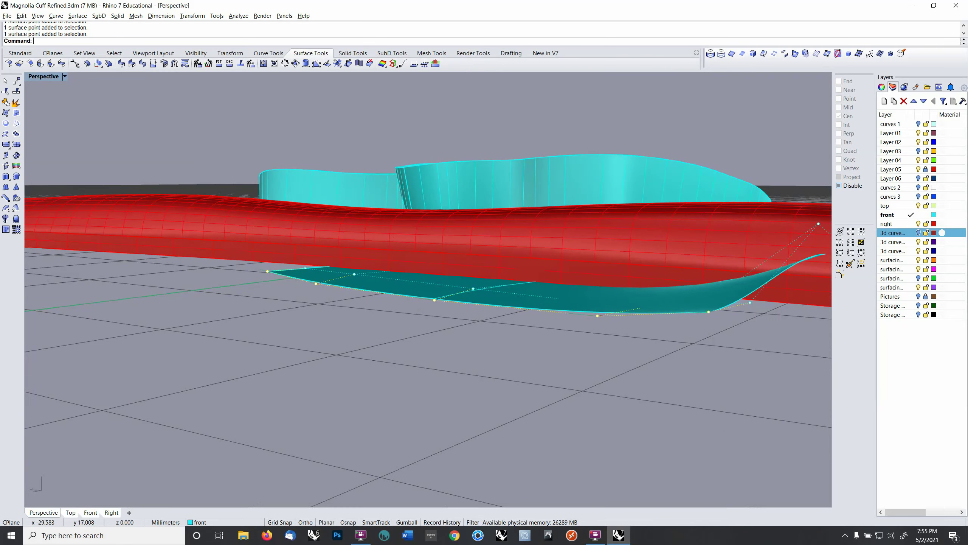
left_click(841, 242)
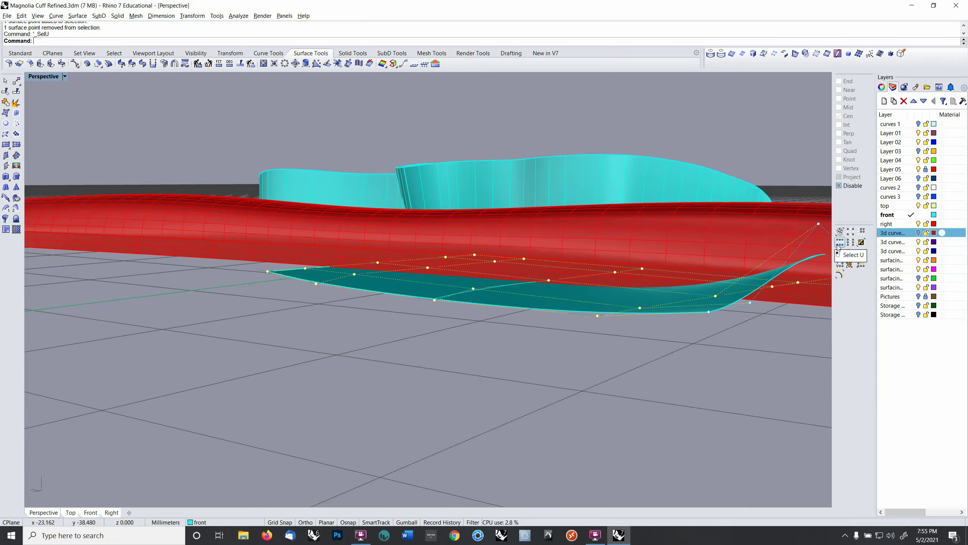
right_click_drag(480, 343, 504, 334)
key("Return")
type("y")
key("Return")
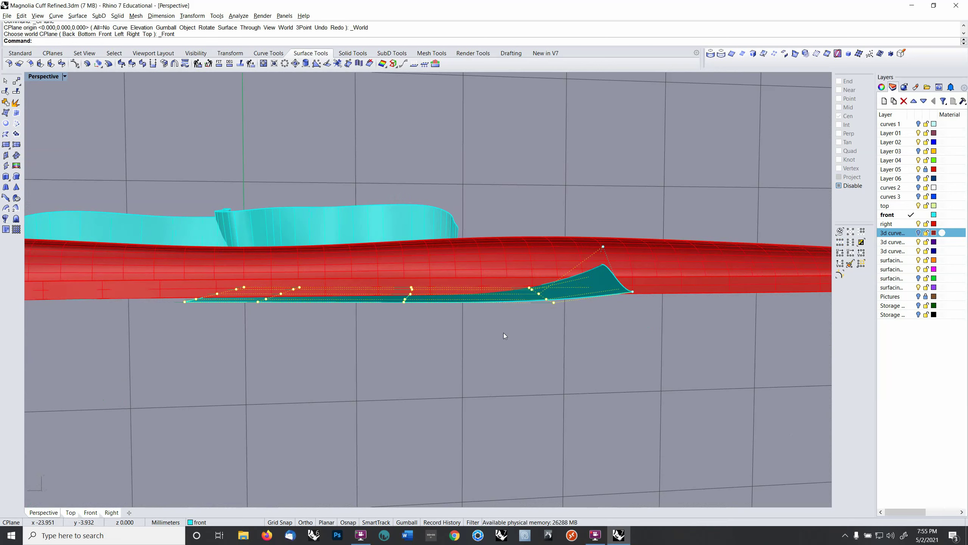
Step: Move the flattened control points straight down about 0.18 mm in the world Front plane and turn the control points off
type("m")
key("Return")
left_click(507, 332)
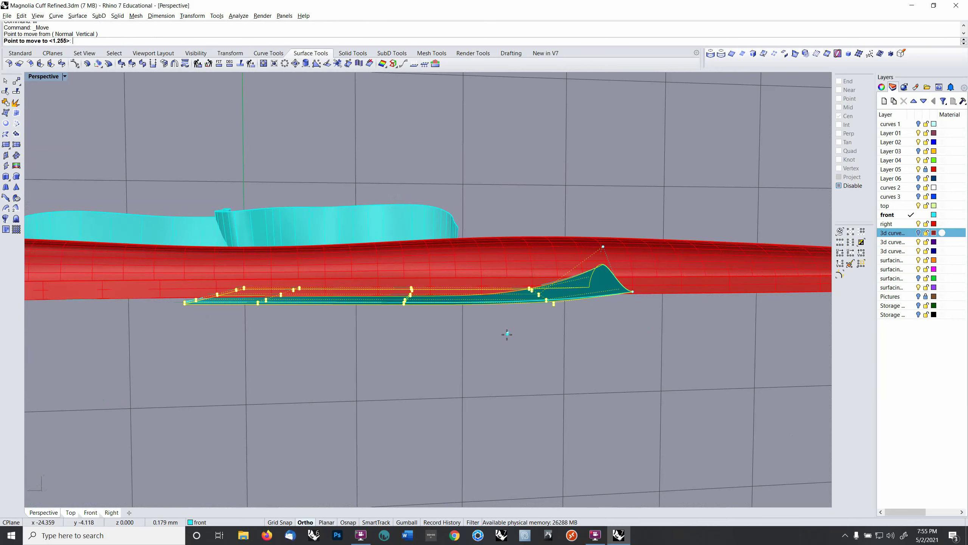
left_click(507, 335)
left_click(502, 336)
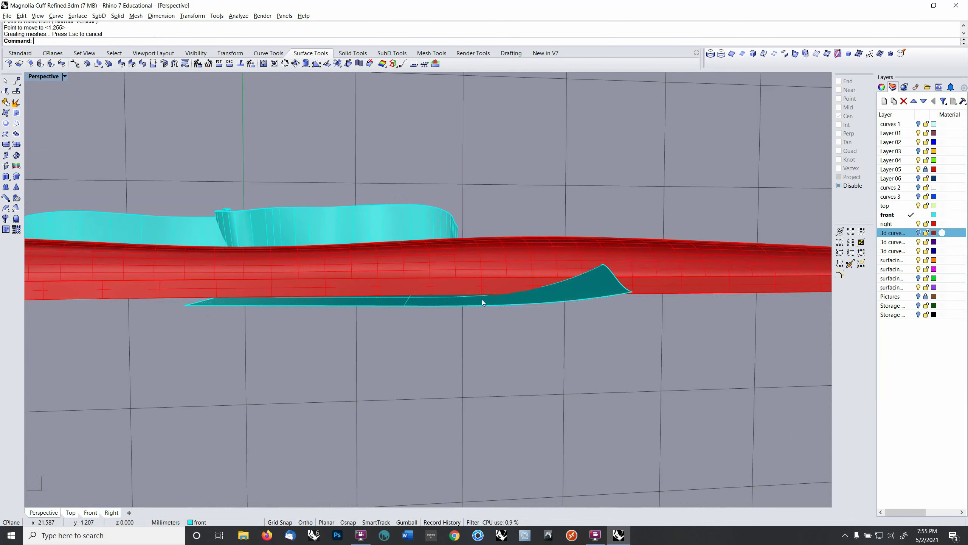
Step: Unhide the petal's side wall and try to trim away the part of the reshaped offset surface outside it
right_click_drag(482, 300, 473, 356)
left_click(438, 361)
key("ctrl+shift+h")
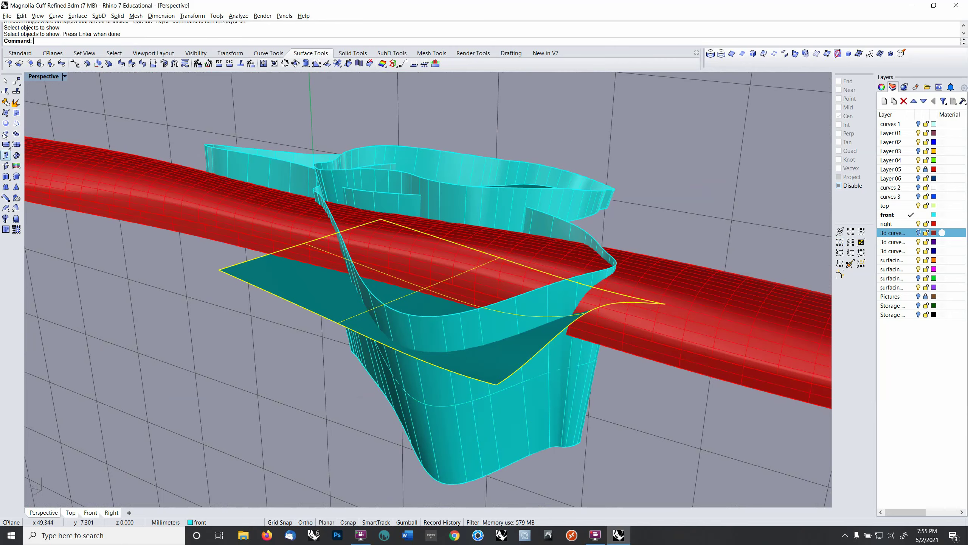
left_click(6, 91)
left_click(477, 363)
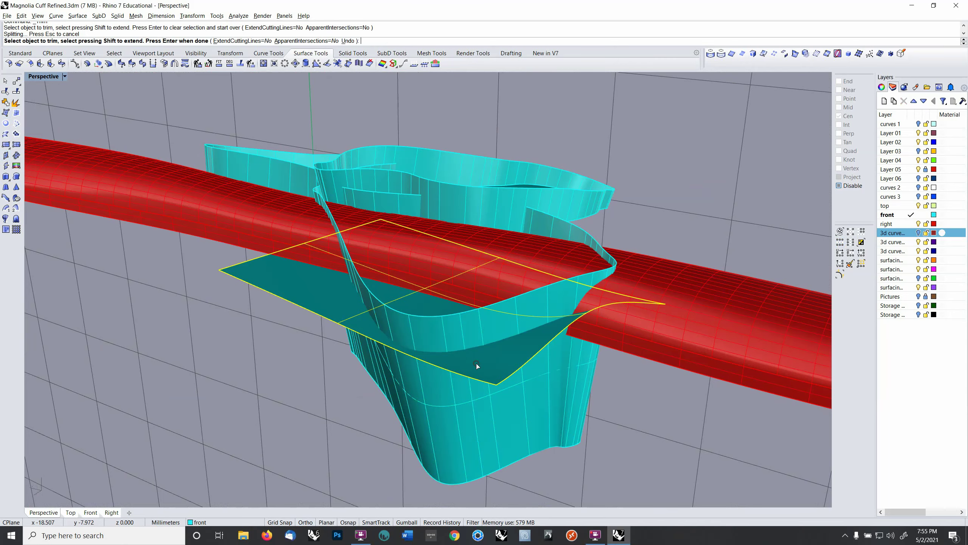
key("Return")
Step: Turn off Layer 05 to hide the red cuff body around the petal
mouse_move(478, 392)
right_mouse_down()
mouse_move(503, 389)
mouse_move(484, 387)
right_mouse_up()
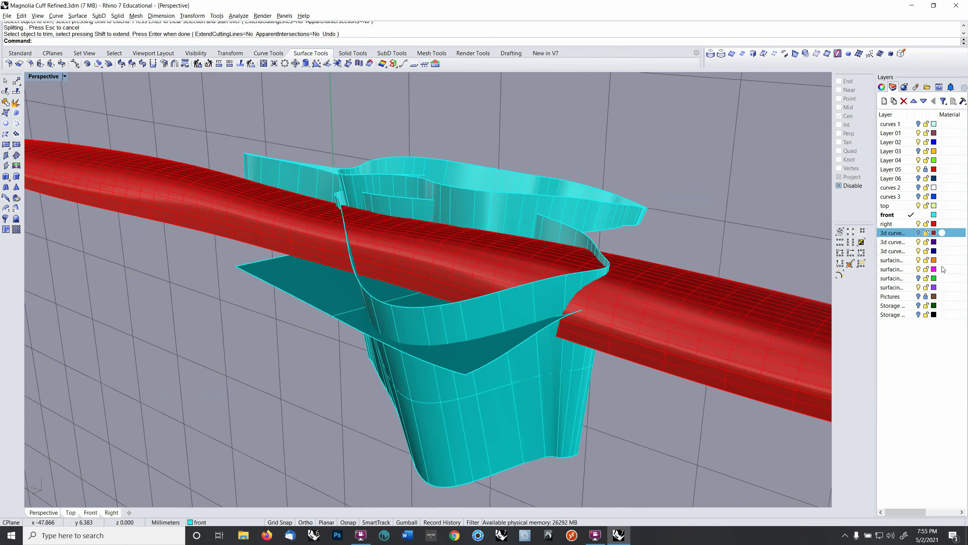
left_click(920, 224)
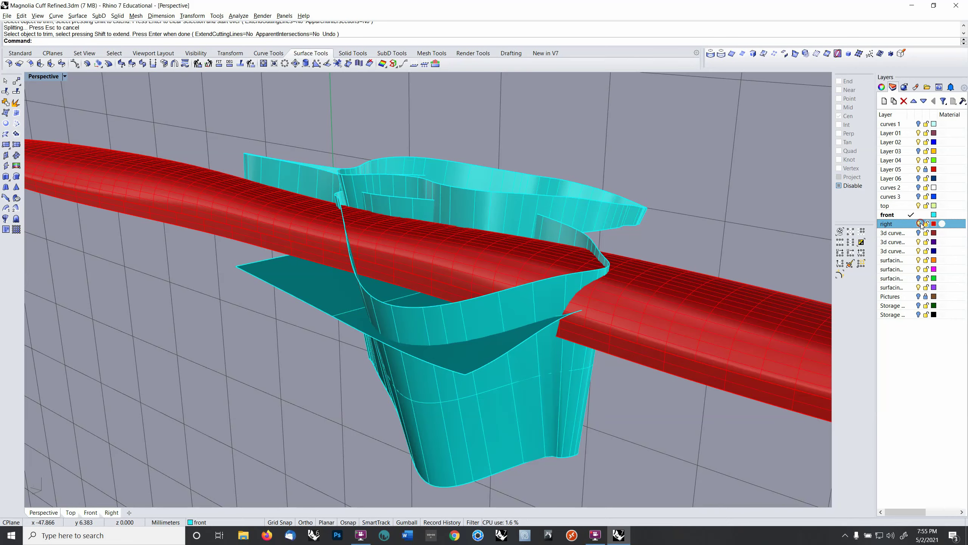
left_click(919, 169)
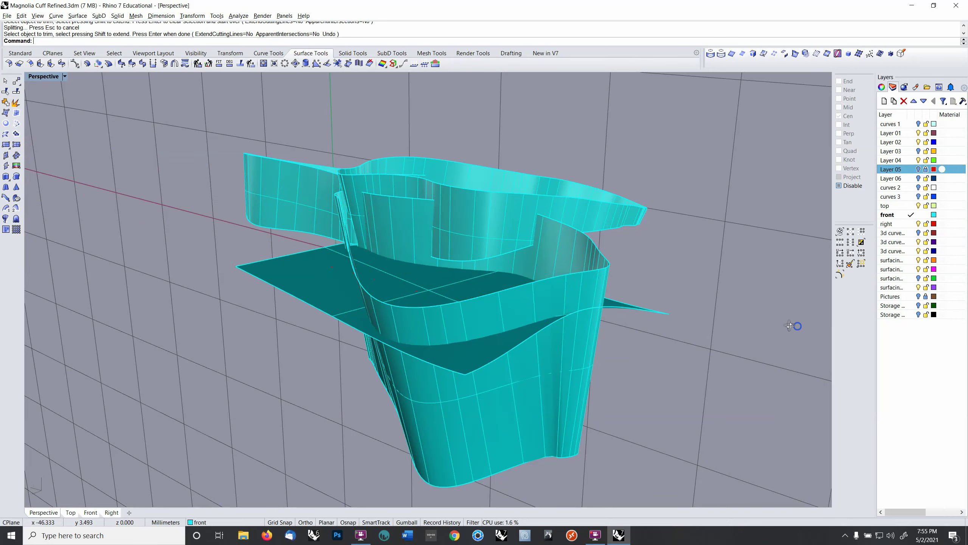
Step: Try to trim away the part of the petal's side wall below the reshaped offset surface
right_click_drag(795, 327, 171, 279)
left_click(594, 284)
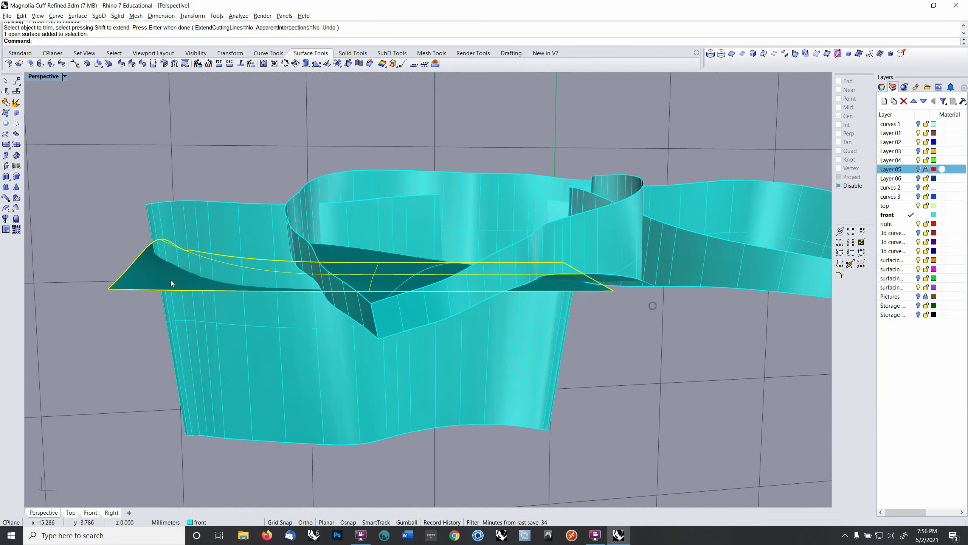
left_click(6, 92)
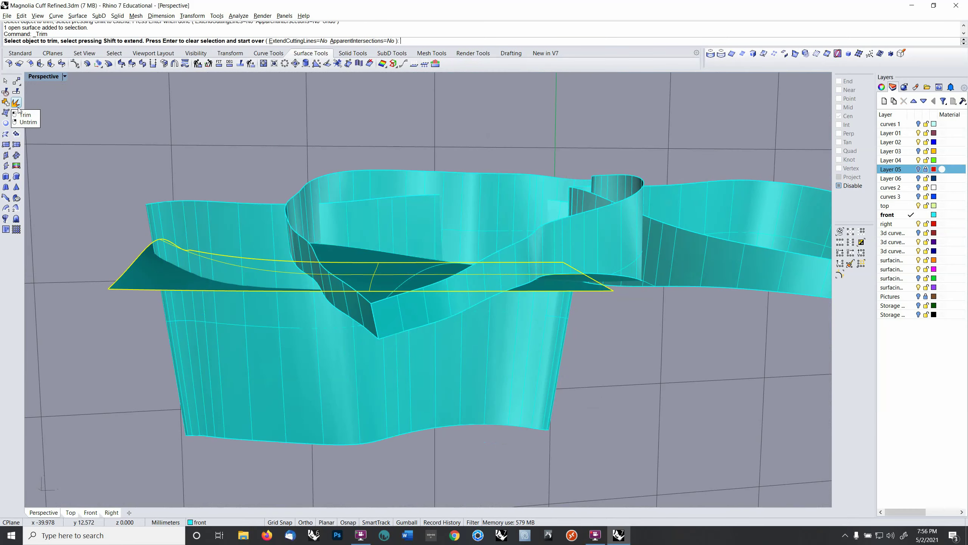
left_click(237, 349)
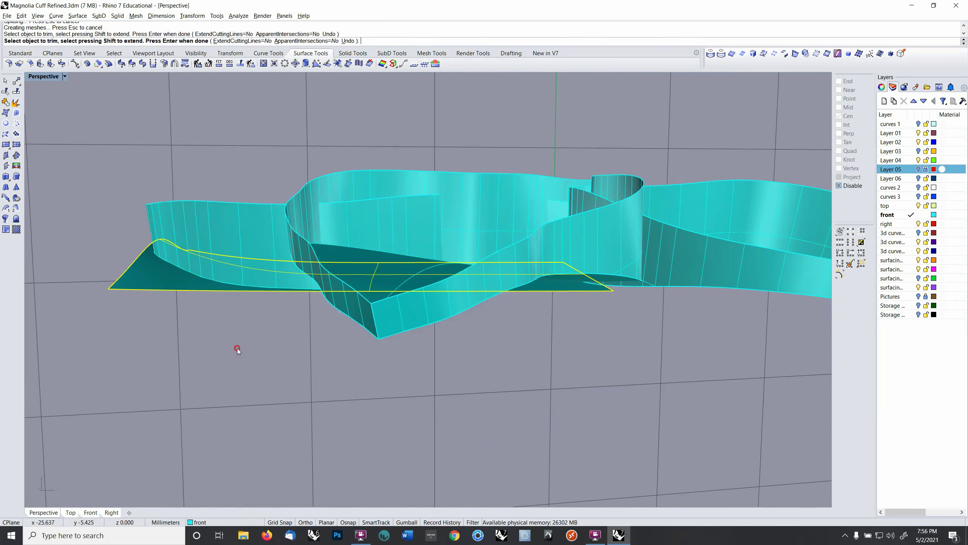
right_click_drag(238, 350, 549, 435)
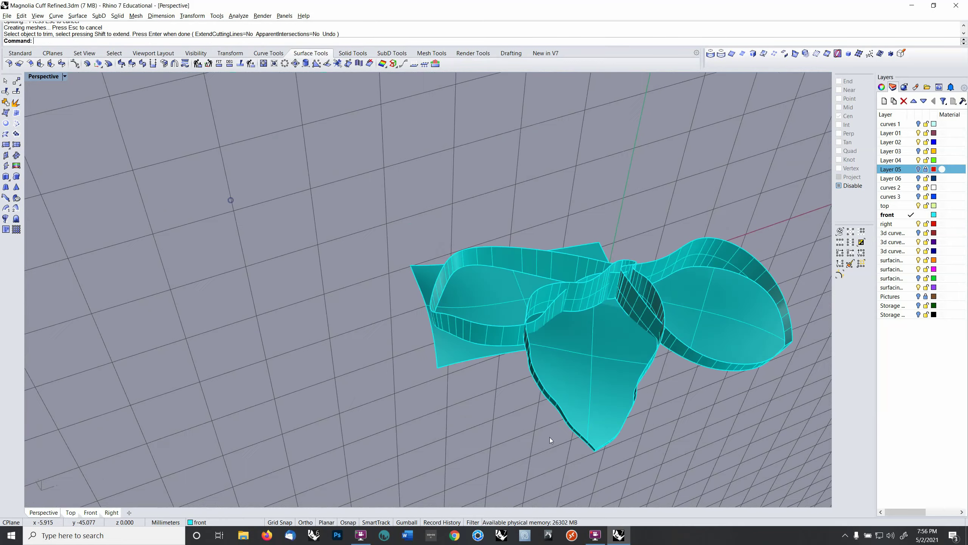
Step: Try to trim the excess of the offset surface outside the petal, using the side wall as the cutting object
scroll(549, 433, "up", 7)
left_click(463, 249)
right_click(461, 248)
left_click(375, 276)
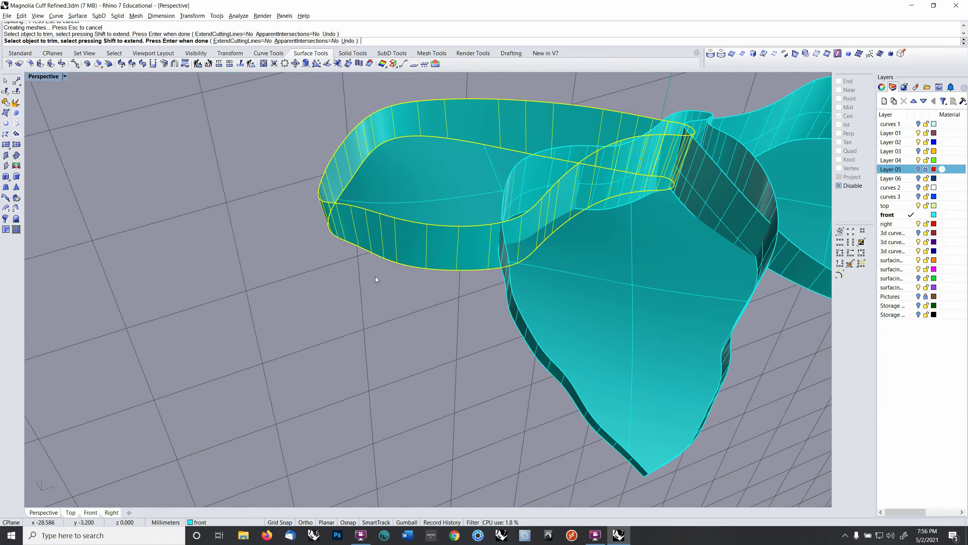
right_click(375, 276)
Step: Try joining the petal's trimmed underside to its side wall
right_click_drag(376, 299, 525, 272)
right_click_drag(423, 310, 453, 292)
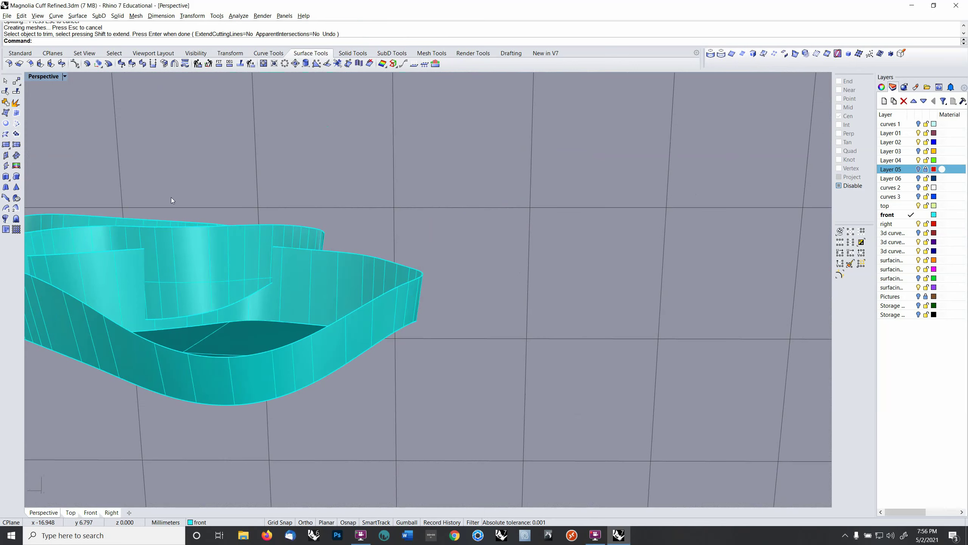
left_click(5, 102)
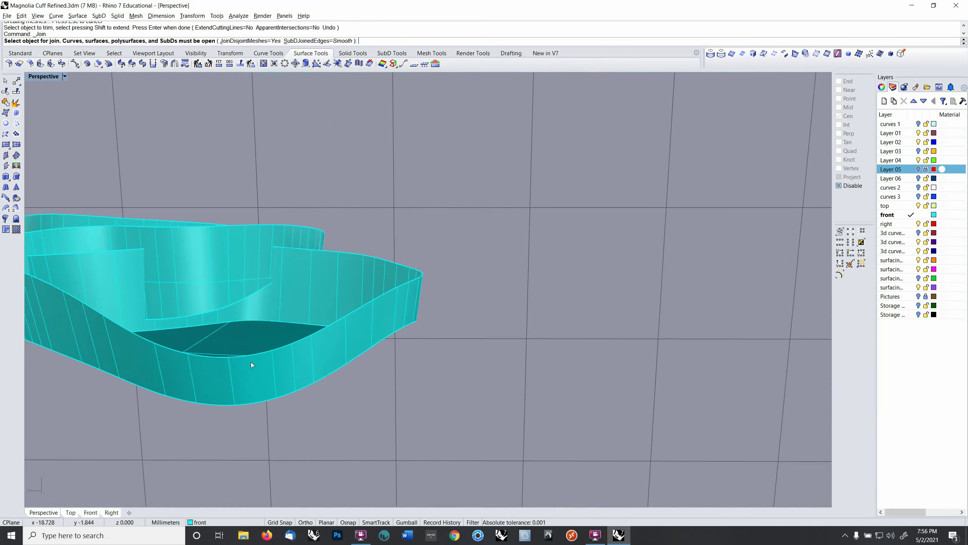
left_click(253, 362)
left_click(250, 342)
right_click(250, 343)
scroll(398, 318, "down", 5)
right_click_drag(425, 326, 568, 330, "shift")
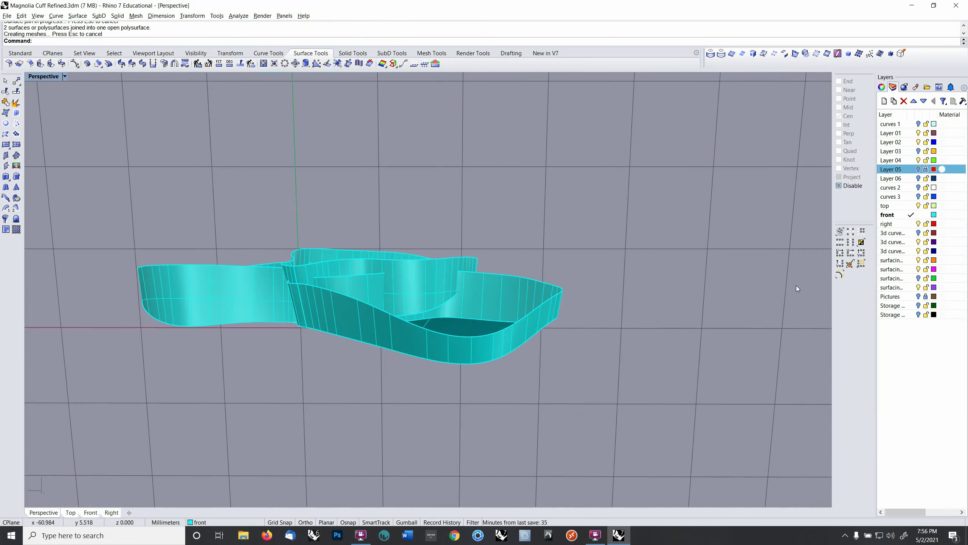
Step: Turn on the dark red petals' 3d curves layer and Layer 05 to check the petal against the cuff body
left_click(918, 233)
left_click(918, 224)
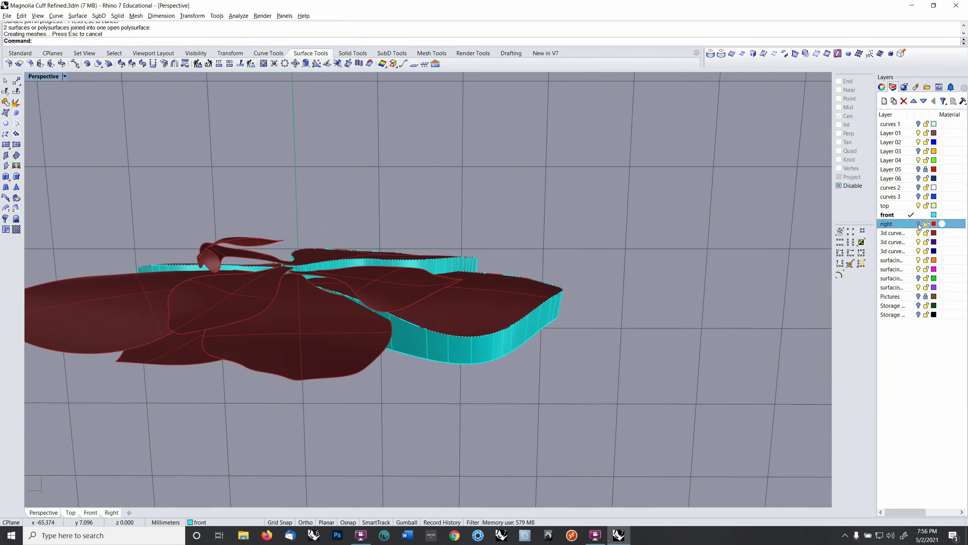
left_click(919, 169)
mouse_move(706, 267)
right_mouse_down()
mouse_move(730, 263)
mouse_move(681, 231)
mouse_move(695, 262)
right_mouse_up()
right_click_drag(407, 320, 489, 295)
right_click_drag(441, 304, 445, 337)
Step: Undo the layer visibility changes, the join and the trims of the petal's underside and side wall
key("ctrl+z")
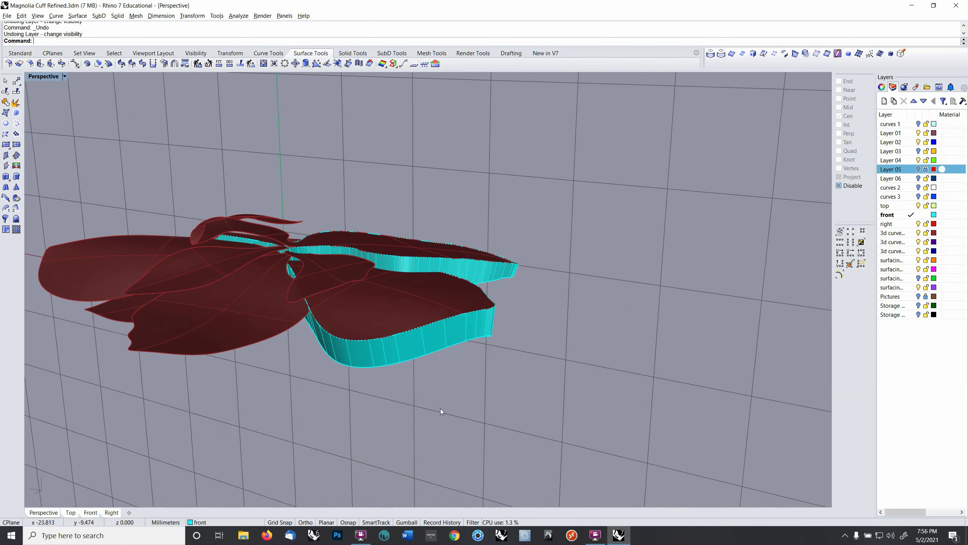
key("ctrl+z")
key("ctrl+z")
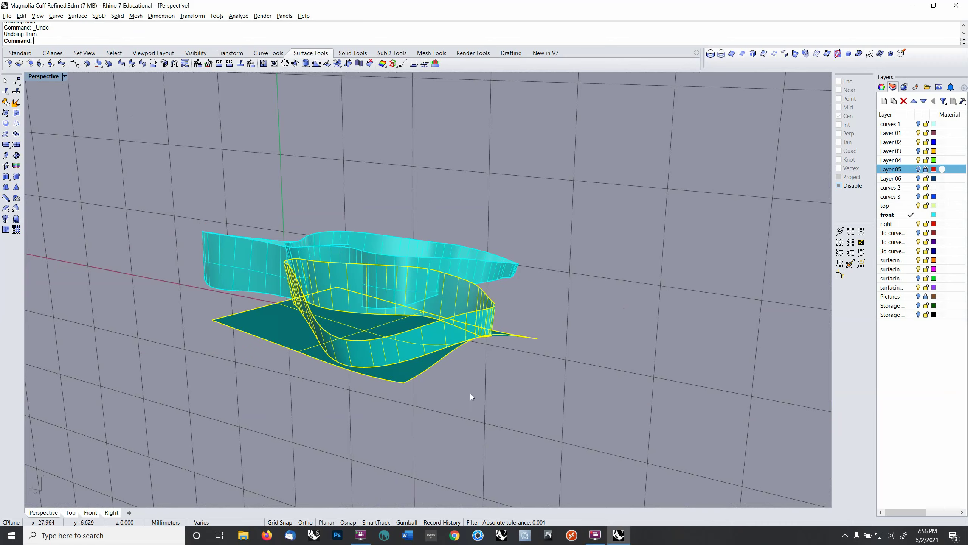
key("ctrl+z")
Step: Turn on the offset surface's control points and move the two points at its projecting corner straight up about 3.2 mm
left_click(502, 376)
right_click_drag(503, 375, 542, 323)
left_click(498, 360)
key("F10")
left_click(541, 323)
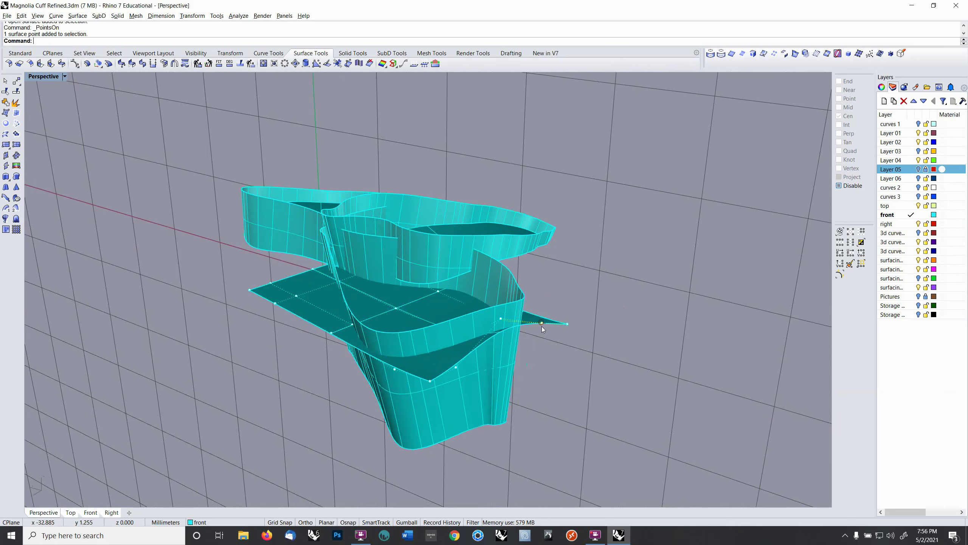
left_click(567, 324, "shift")
right_click_drag(566, 326, 564, 324)
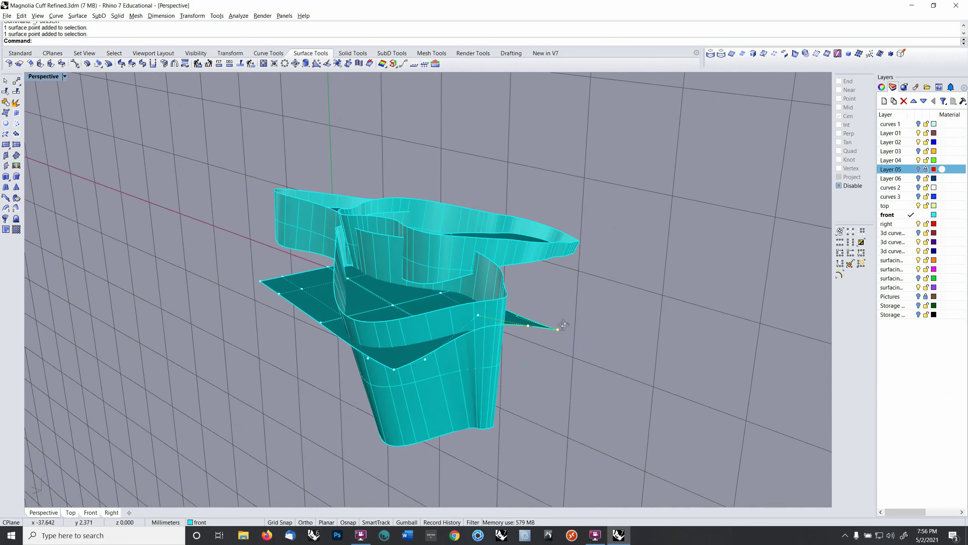
type("m")
key("Return")
left_click(580, 326)
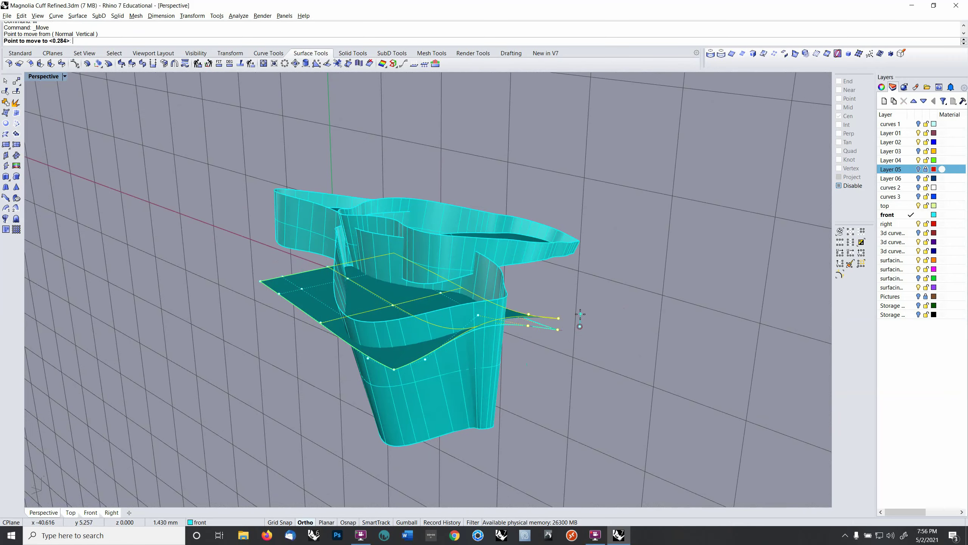
left_click(580, 298)
right_click_drag(569, 312, 604, 310)
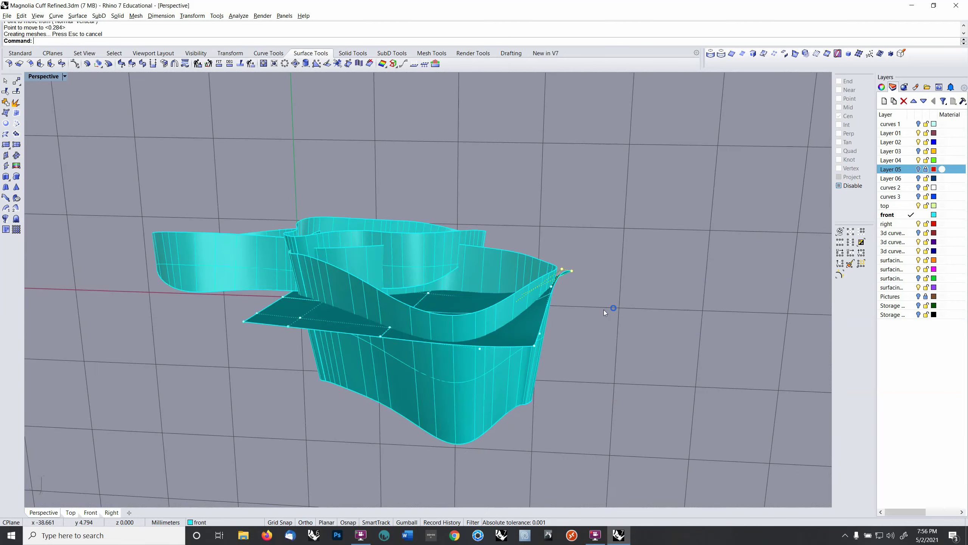
Step: Move the neighbouring edge control point slightly upward and turn the surface's control points off
left_click(540, 334)
right_click_drag(541, 335, 566, 343)
type("m")
key("Return")
left_click(584, 325)
left_click(581, 314)
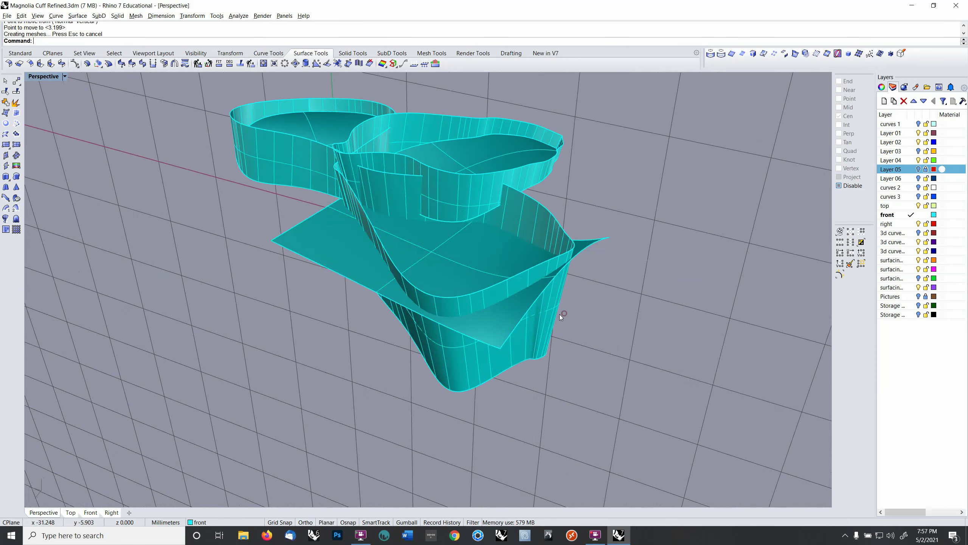
Step: Trim away the side wall below the reshaped surface, and the surface's excess outside the side wall
left_click(594, 245)
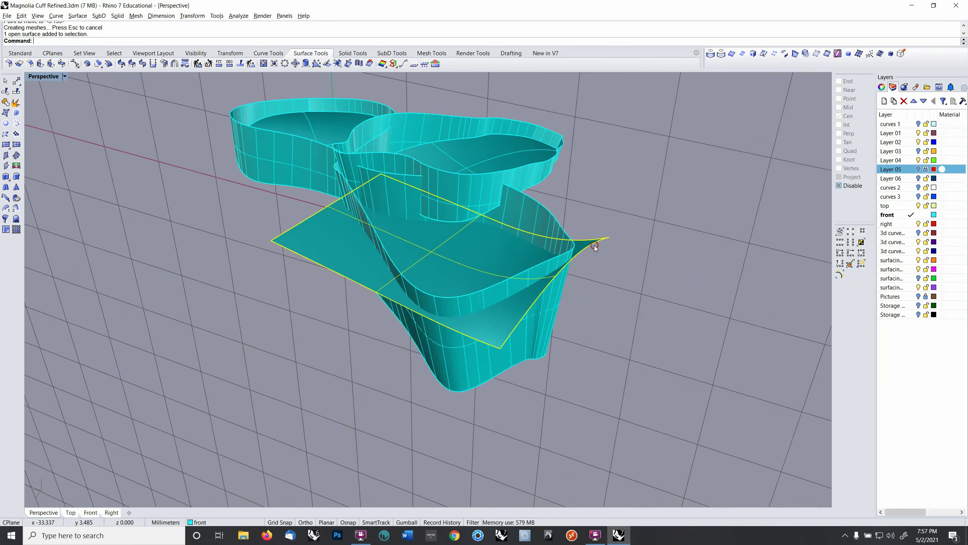
left_click(6, 91)
left_click(414, 356)
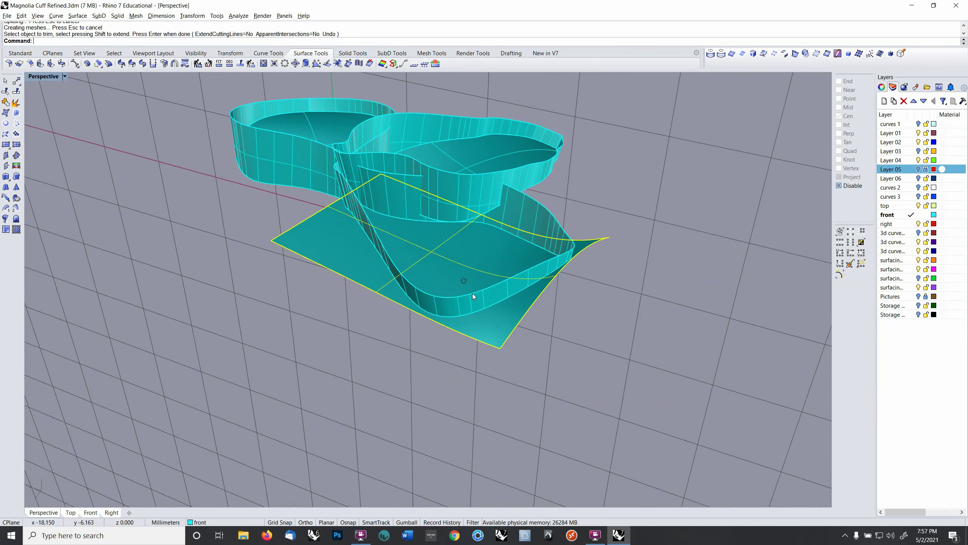
left_click(461, 307)
right_click(462, 308)
left_click(478, 337)
right_click(480, 346)
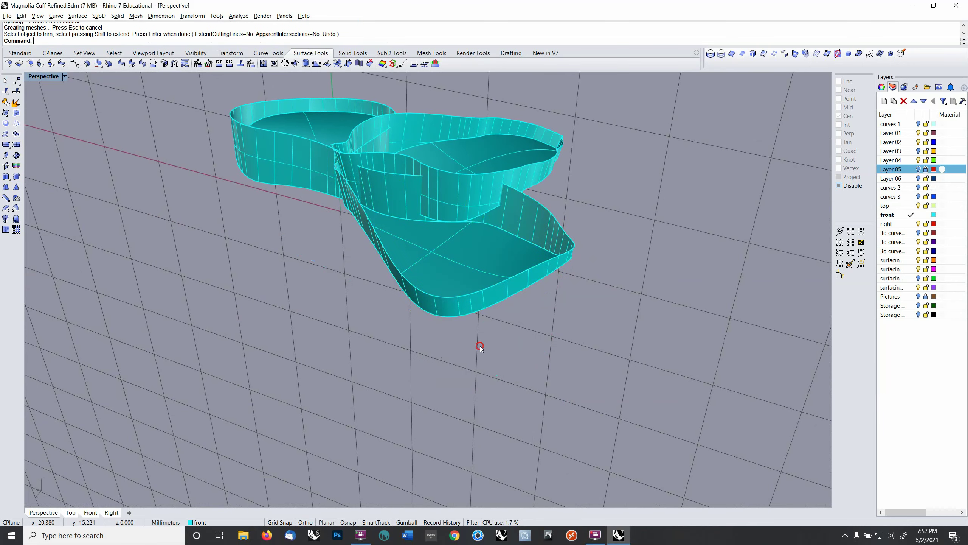
Step: Join the petal's trimmed underside with its side wall
left_click(459, 296)
left_click(448, 316, "shift")
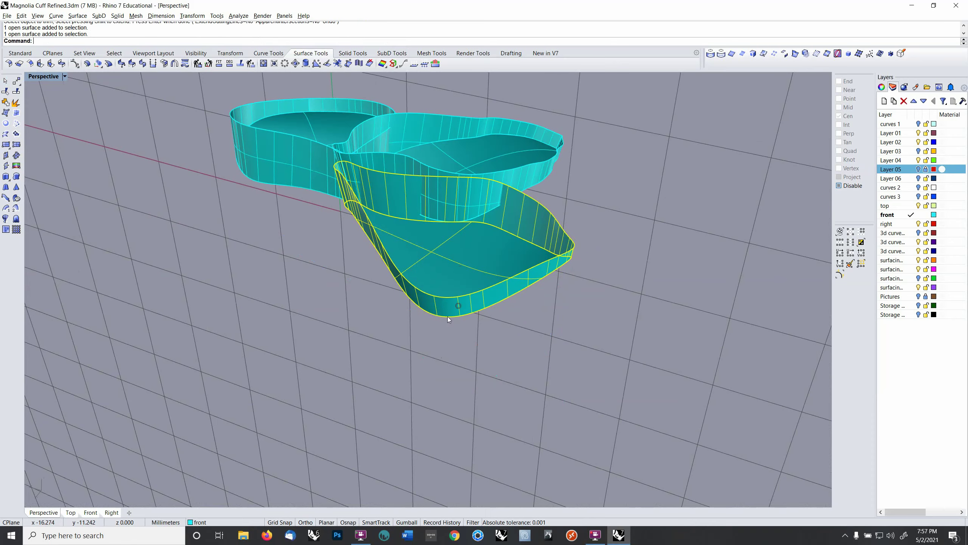
left_click(5, 102)
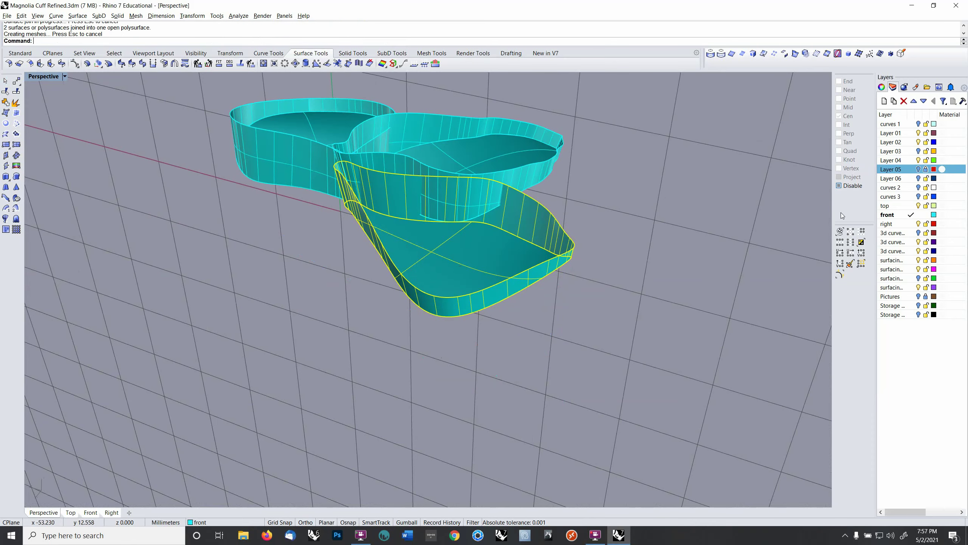
Step: Turn on the dark red petals' 3d curves layer and Layer 05 to show the petals and cuff body
left_click(918, 233)
right_click_drag(577, 339, 852, 301)
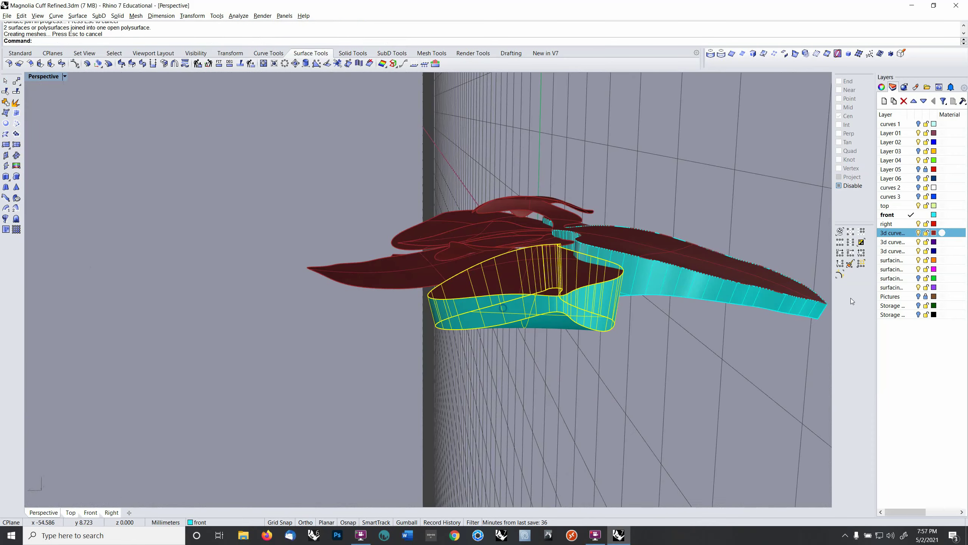
left_click(919, 169)
right_click_drag(763, 338, 454, 250)
Step: Offset the rounded petal surface over the cuff body at a distance of -2 mm, with Solid set to No
left_click(501, 263)
right_click(339, 42)
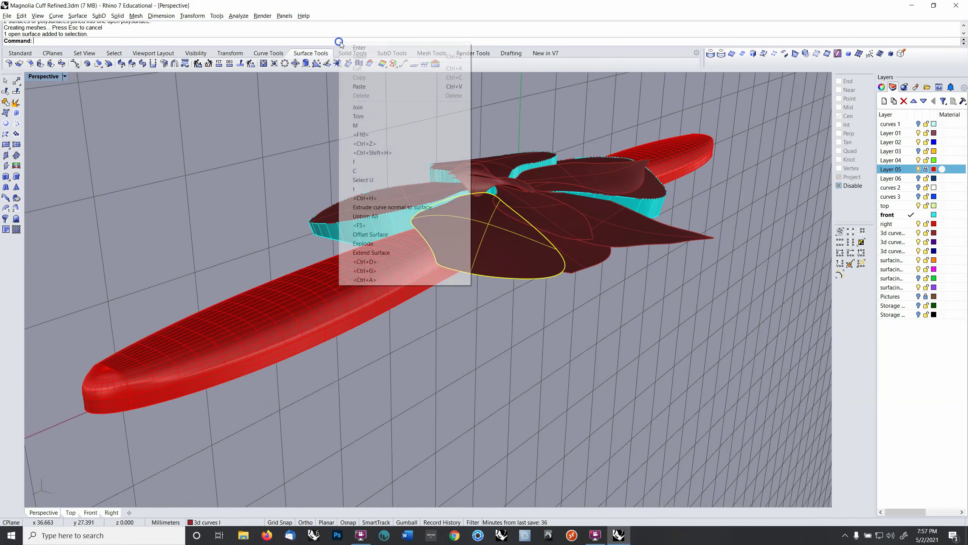
left_click(372, 234)
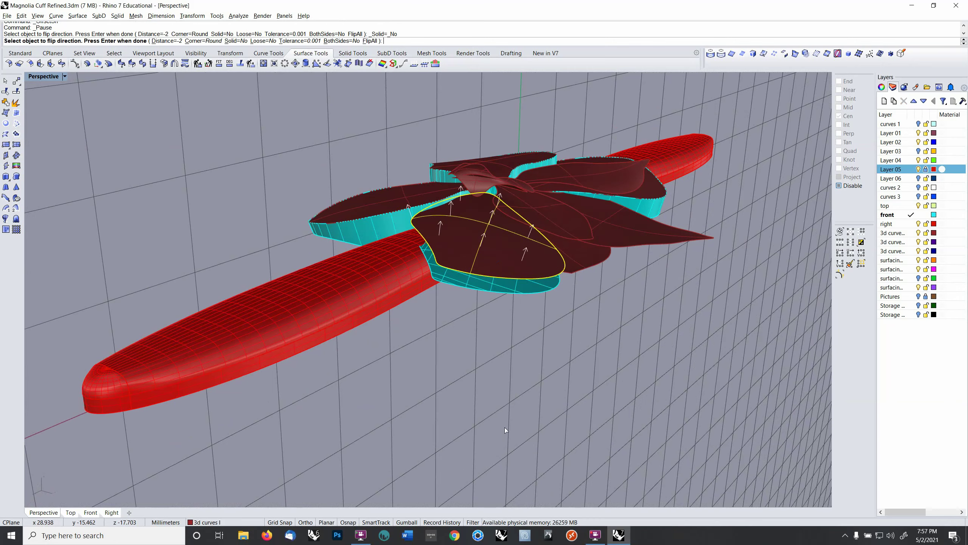
key("Return")
Step: Untrim the new offset surface and rebuild it with 5 points and degree 3 in U and V, deleting the input
left_click(510, 290)
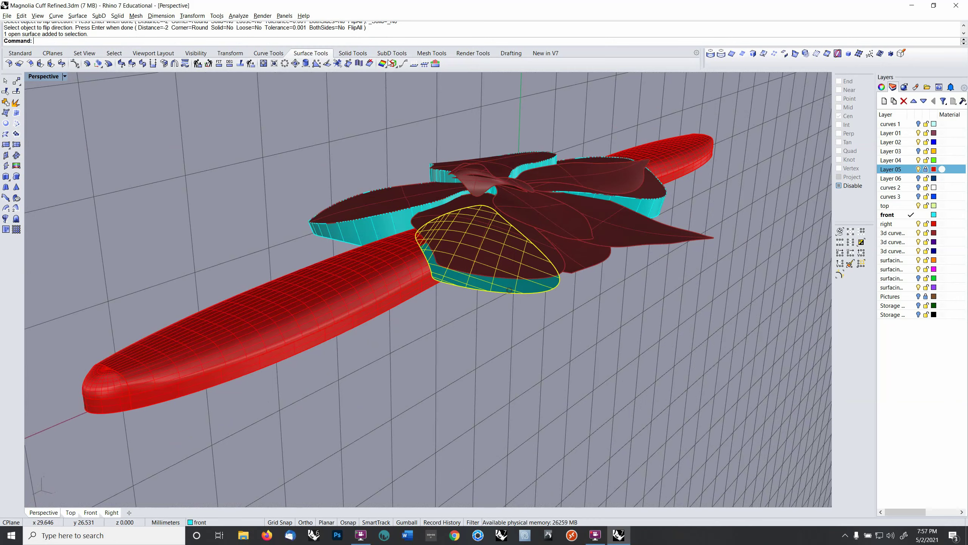
right_click(408, 48)
left_click(442, 229)
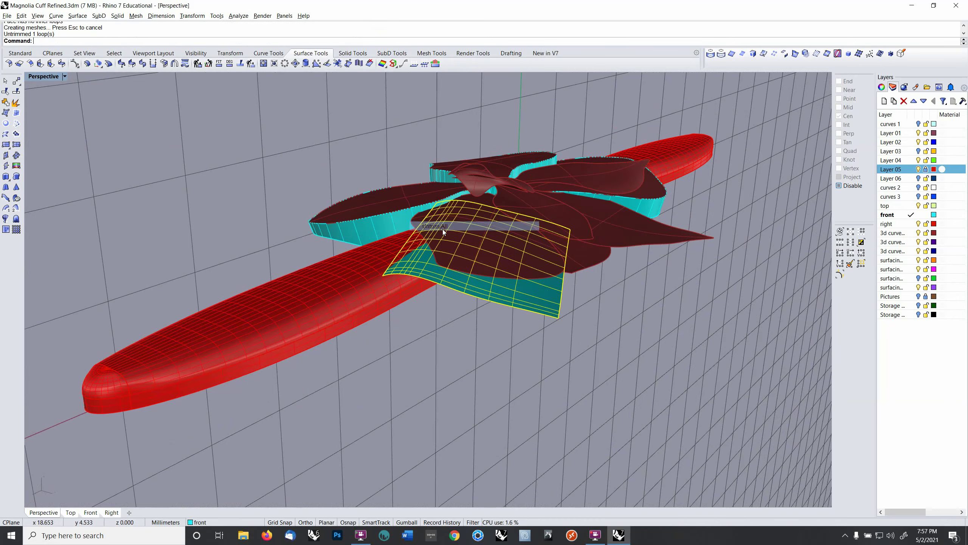
type("rebuild")
key("Return")
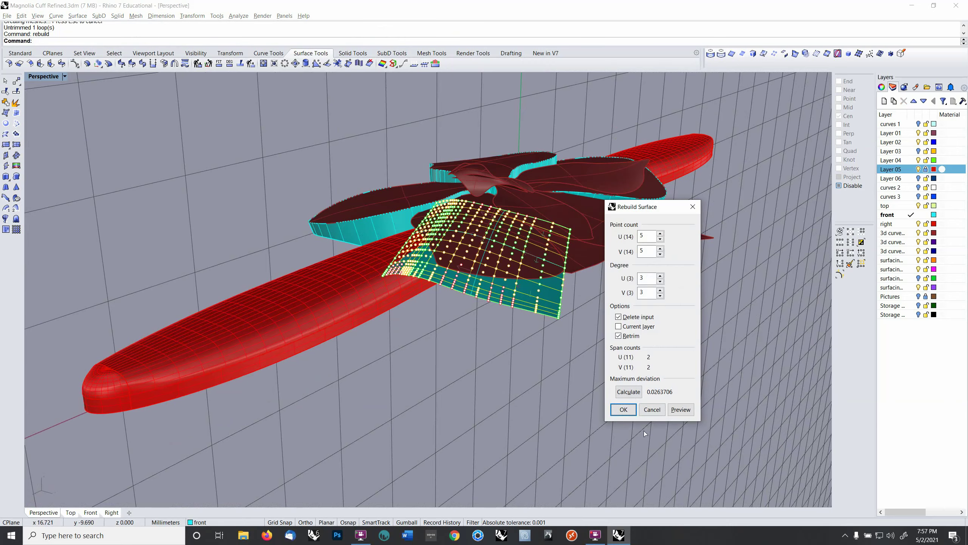
left_click(624, 408)
Step: Show the rebuilt surface's control points, select the rows at its end over the cuff body, and set the construction plane to world Top
right_click_drag(594, 368, 512, 293)
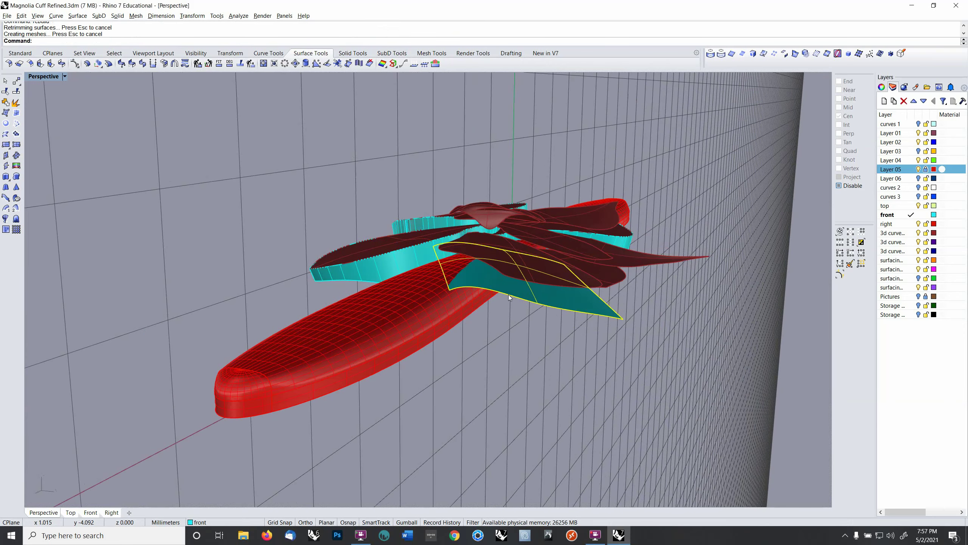
key("F10")
right_click_drag(509, 295, 495, 288)
left_click(473, 282)
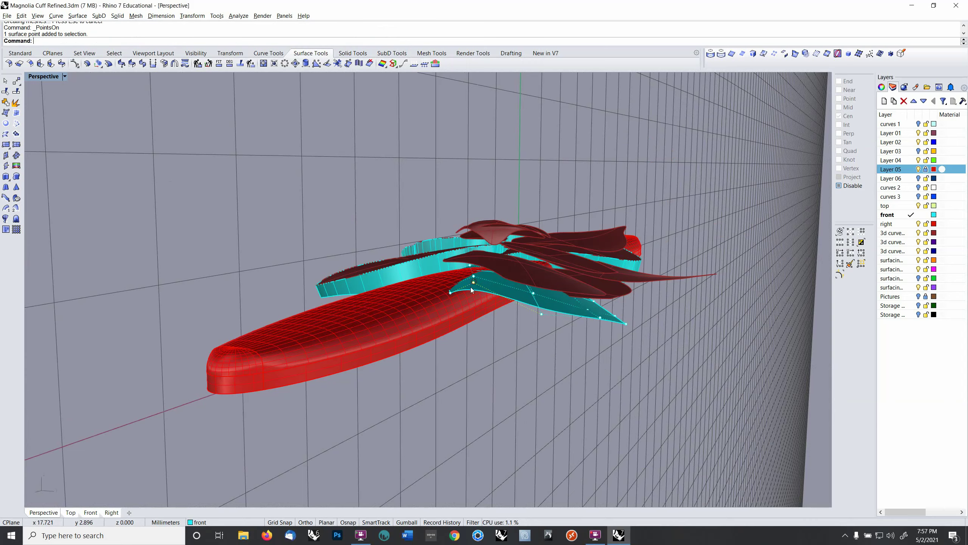
left_click(449, 293, "shift")
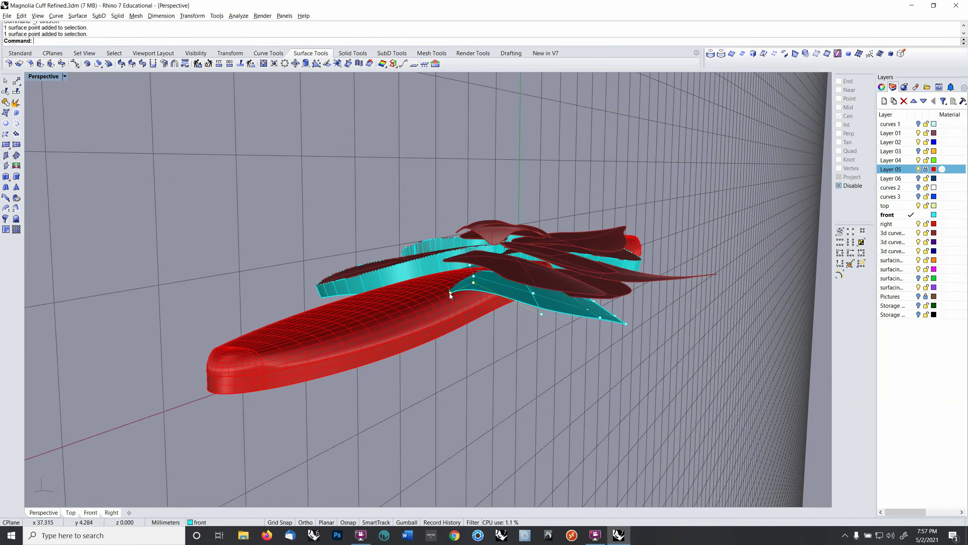
right_click_drag(522, 305, 696, 298)
left_click(852, 243)
key("F4")
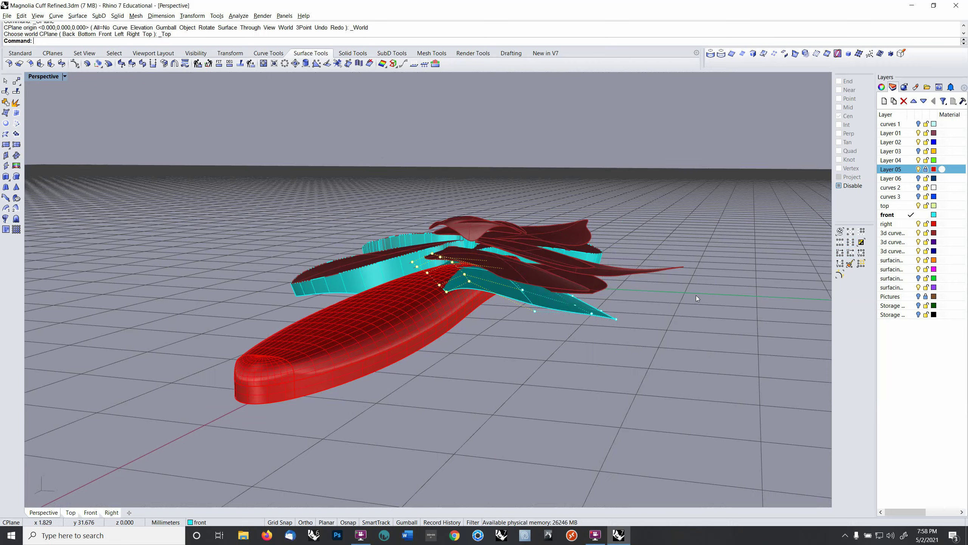
Step: Try projecting the selected control-point rows to the construction plane with the input objects deleted, and undo the projection
key("F5")
type("y")
key("Return")
right_click_drag(696, 296, 555, 311)
key("ctrl+z")
Step: Select the control-point rows from the surface's middle to its free outer end and project them to the construction plane, deleting the input objects
left_click(550, 321)
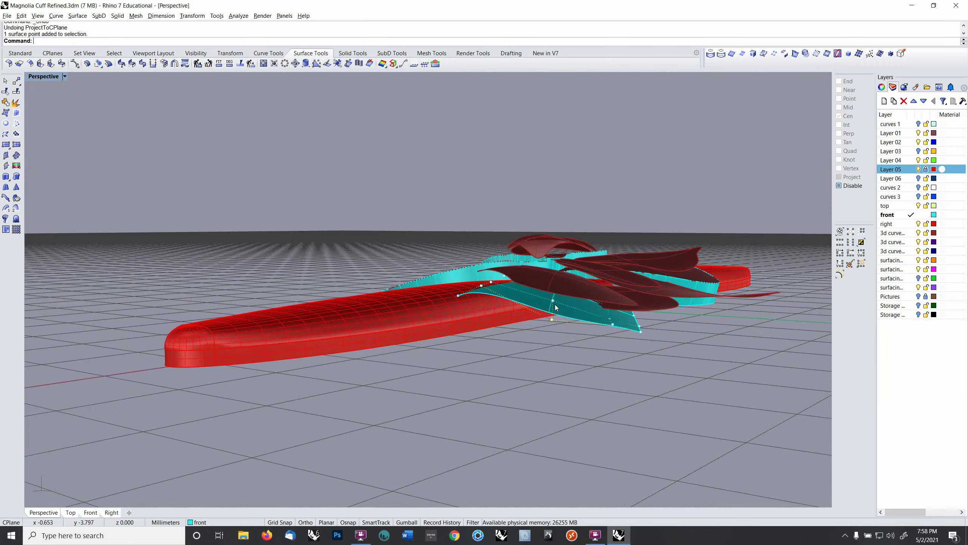
left_click(554, 304)
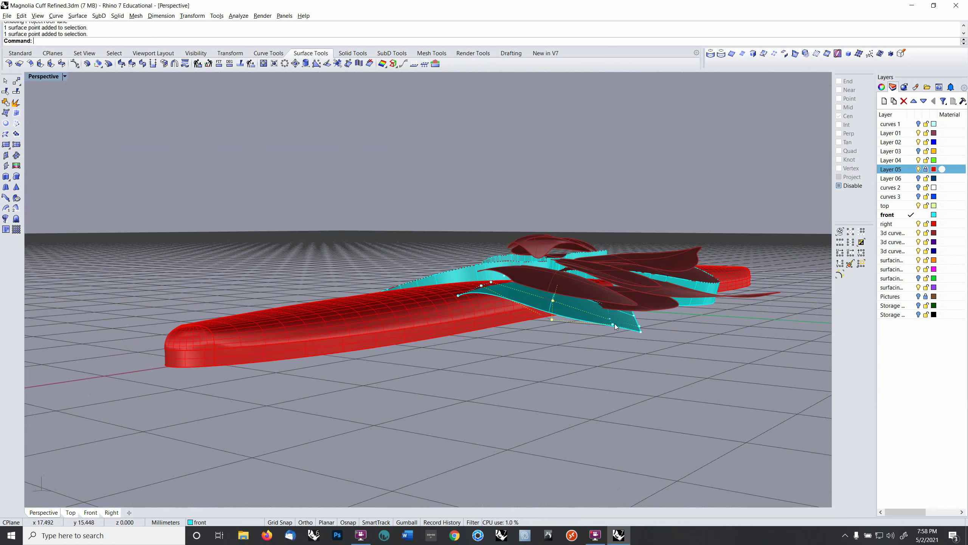
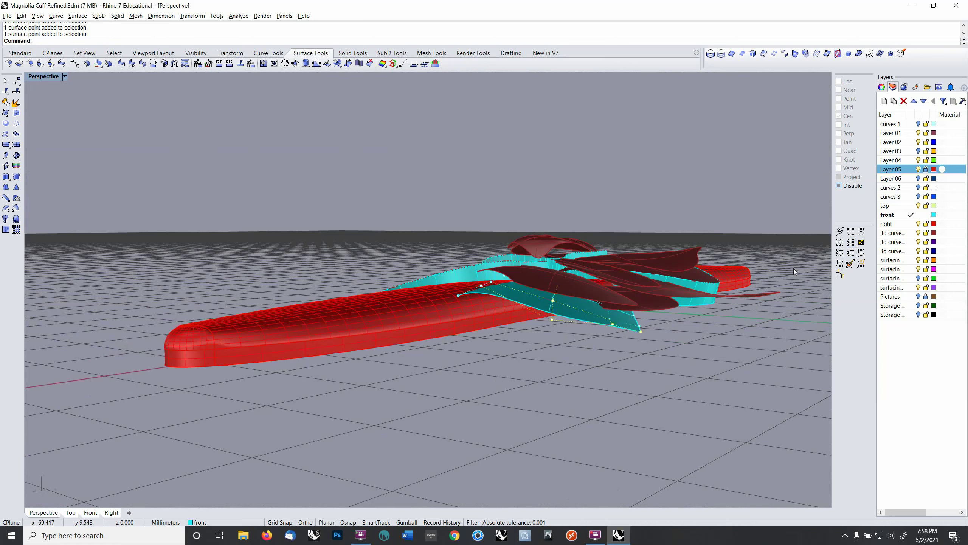
left_click(851, 241)
type("y")
key("Return")
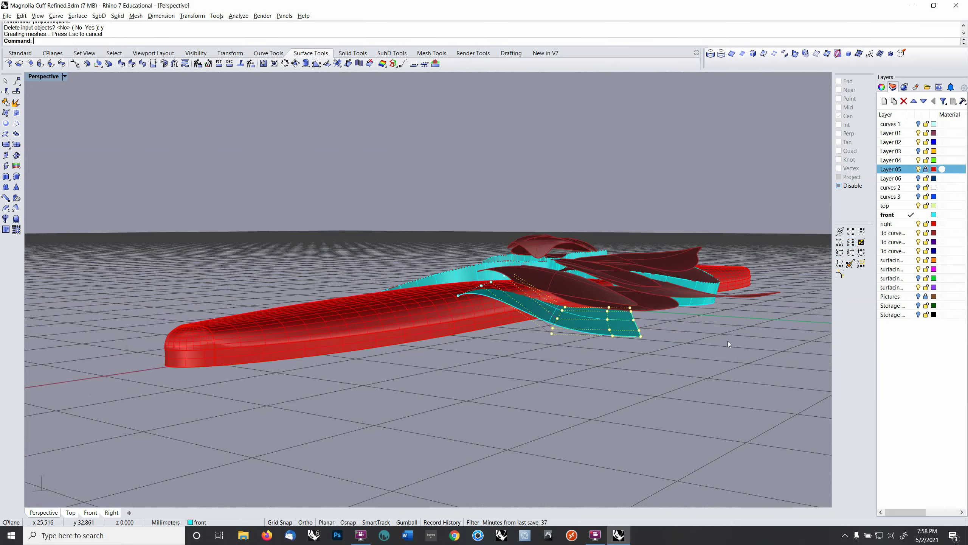
Step: Undo the last projection and project only the underside surface's two outermost control-point rows to the construction plane, deleting the input objects
right_click_drag(667, 345, 620, 335)
key("ctrl+z")
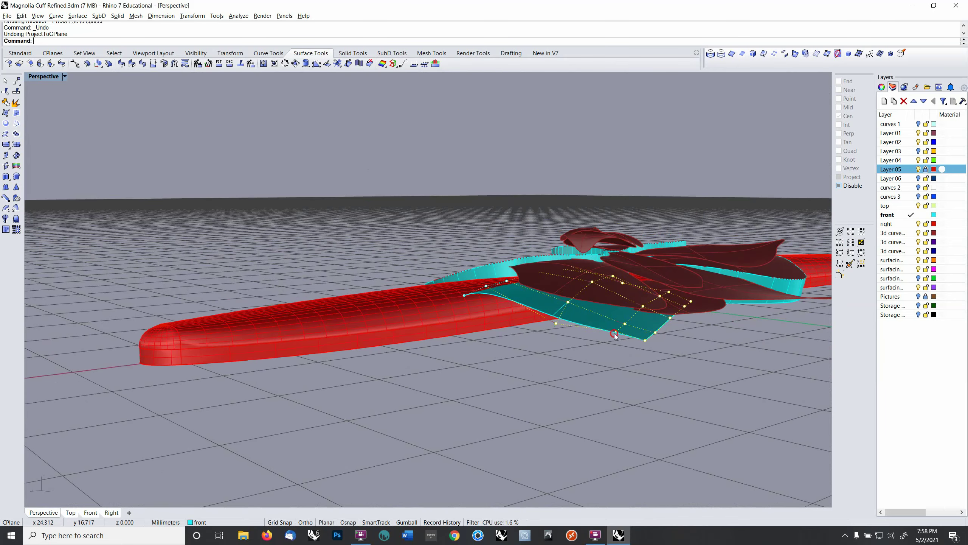
left_click(614, 333)
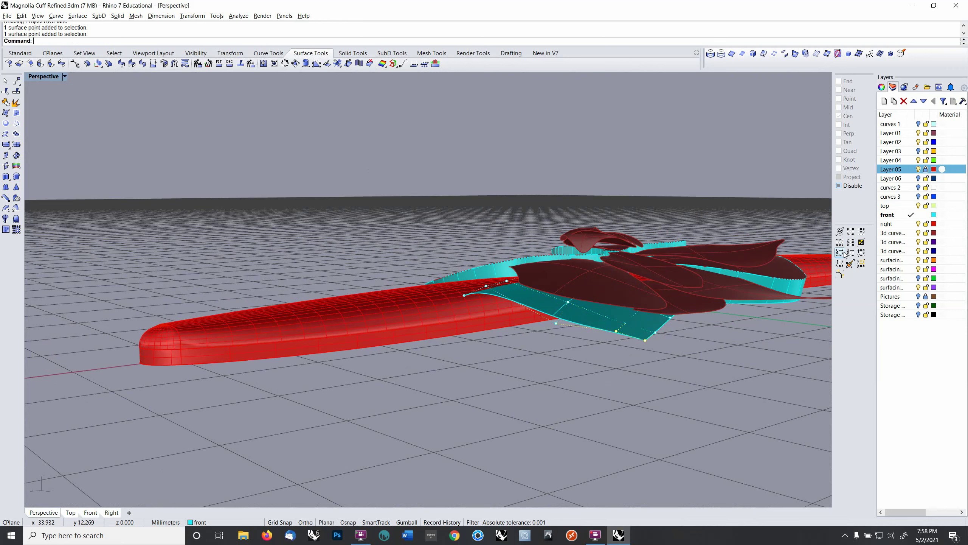
left_click(852, 244)
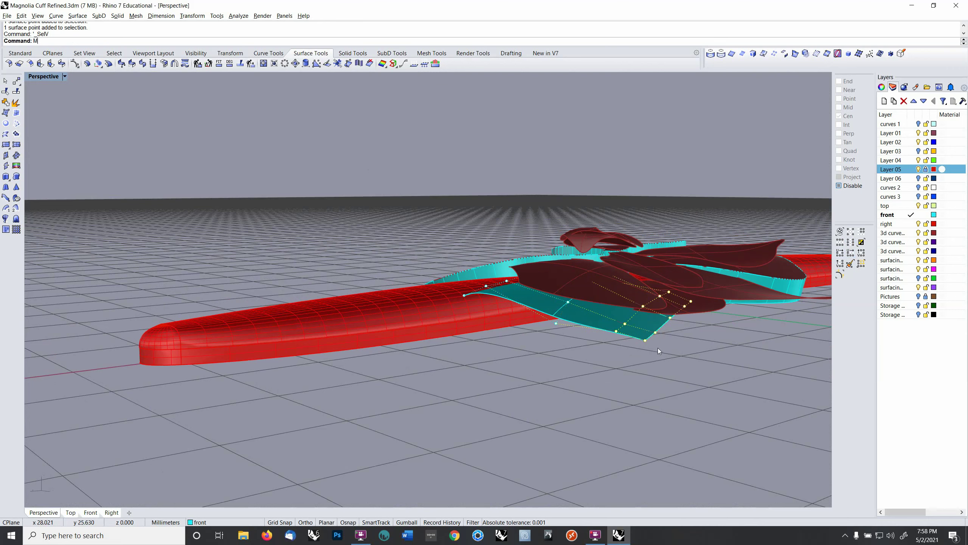
key("Return")
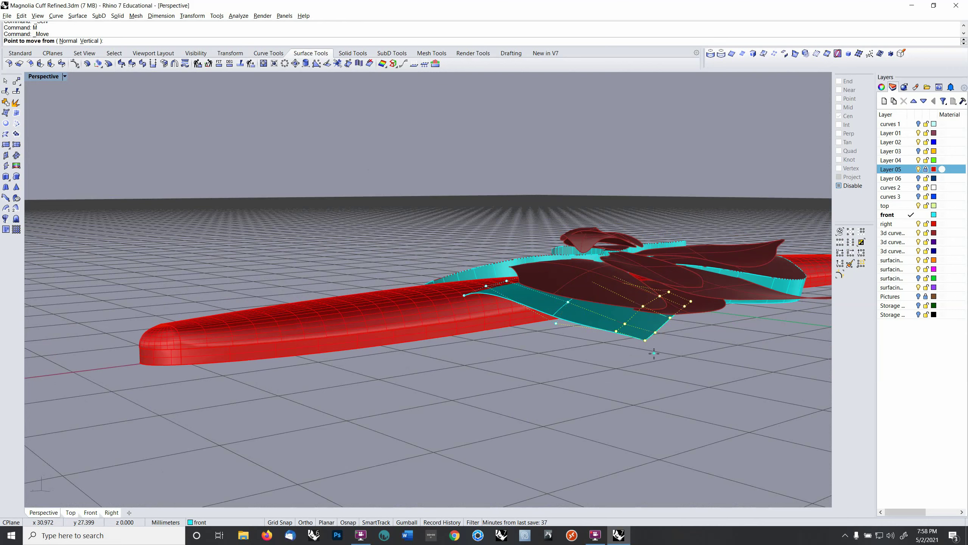
key("Escape")
type("projecttocplane")
key("Return")
type("y")
key("Return")
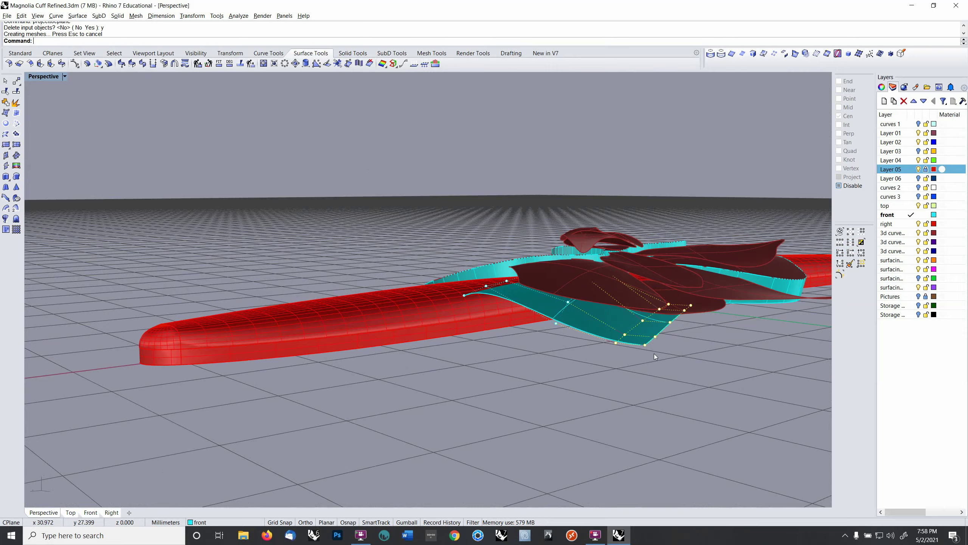
right_click_drag(655, 354, 673, 333)
scroll(672, 333, "up", 5)
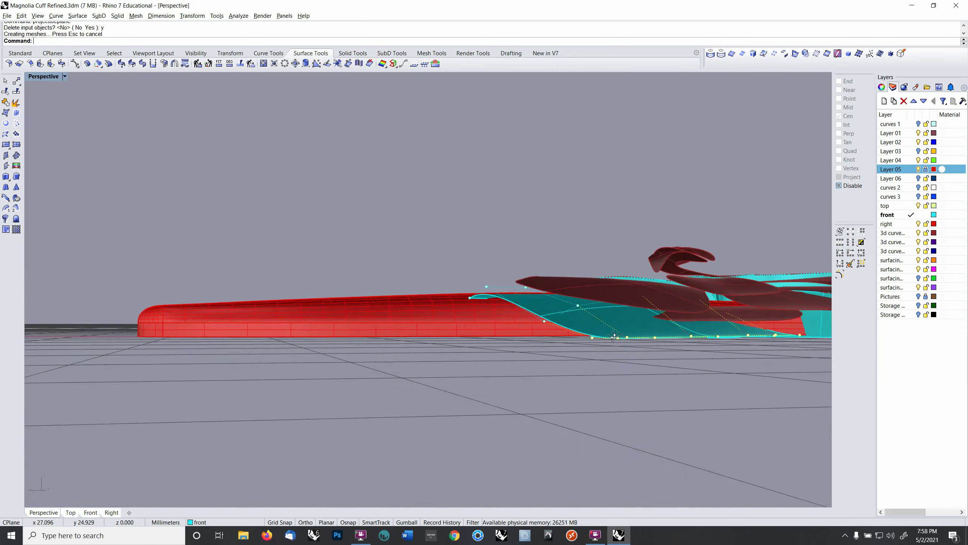
right_click_drag(607, 322, 624, 354)
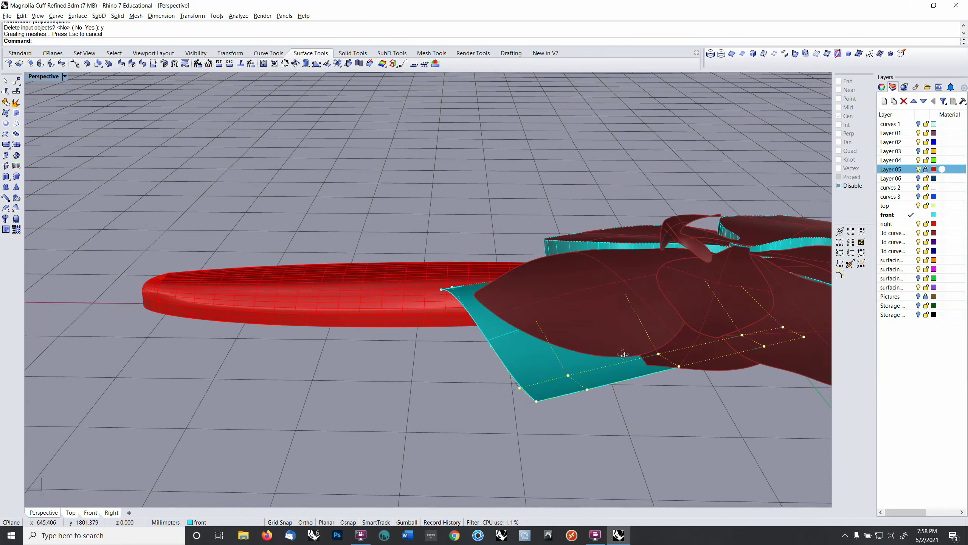
Step: Hide the 3d curves I petal layer, select the underside surface's inner control points over the cuff body, and project them to the construction plane, deleting the input
left_click(917, 232)
right_click_drag(781, 272, 488, 243)
left_click(492, 240)
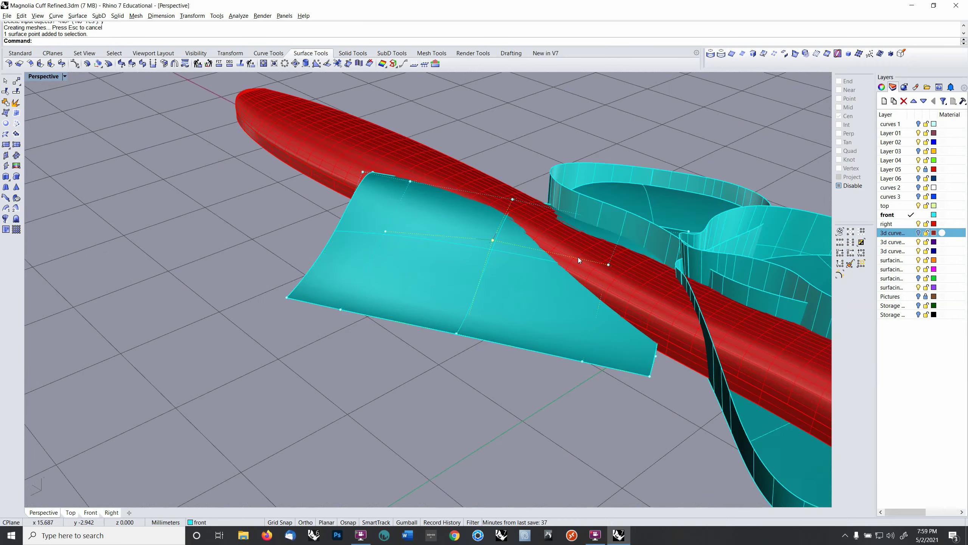
left_click(609, 265, "shift")
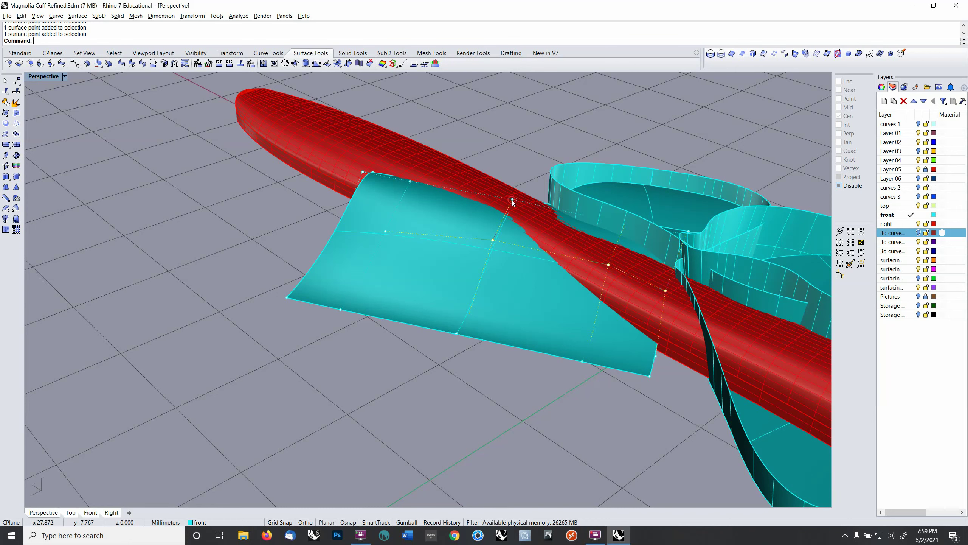
left_click(625, 226, "shift")
left_click(625, 225, "shift")
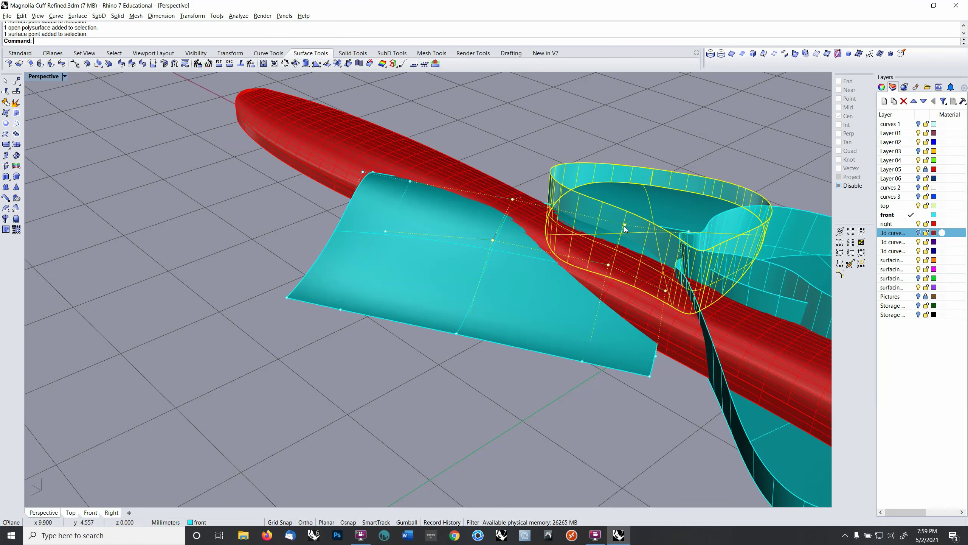
left_click(690, 233, "shift")
left_click(691, 231, "shift")
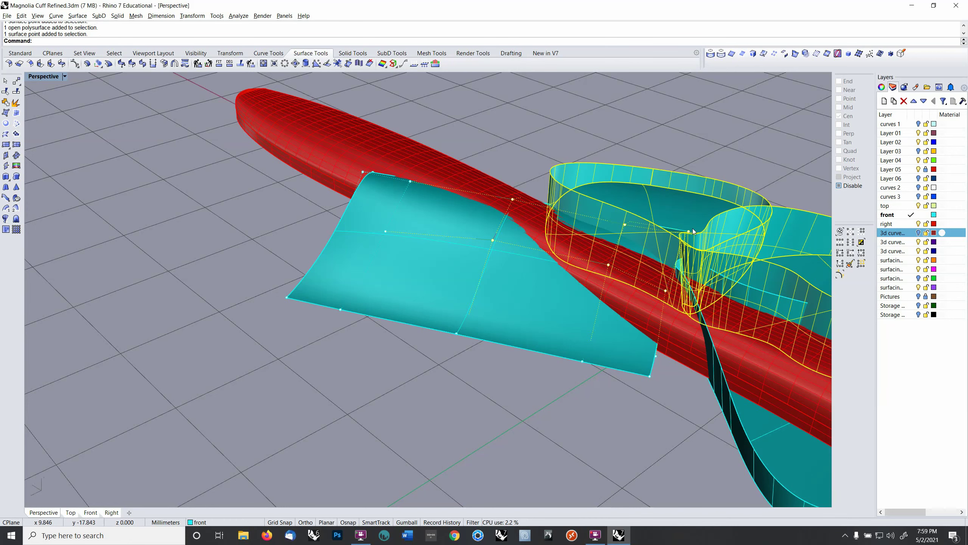
left_click(692, 229, "ctrl")
left_click(698, 259, "ctrl")
mouse_move(641, 270)
right_mouse_down()
mouse_move(664, 257)
mouse_move(640, 272)
mouse_move(642, 286)
right_mouse_up()
right_click(665, 257)
type("y")
key("Return")
Step: Project the remaining raised control points near the flower's centre to the construction plane, deleting the input objects
scroll(680, 226, "up", 5)
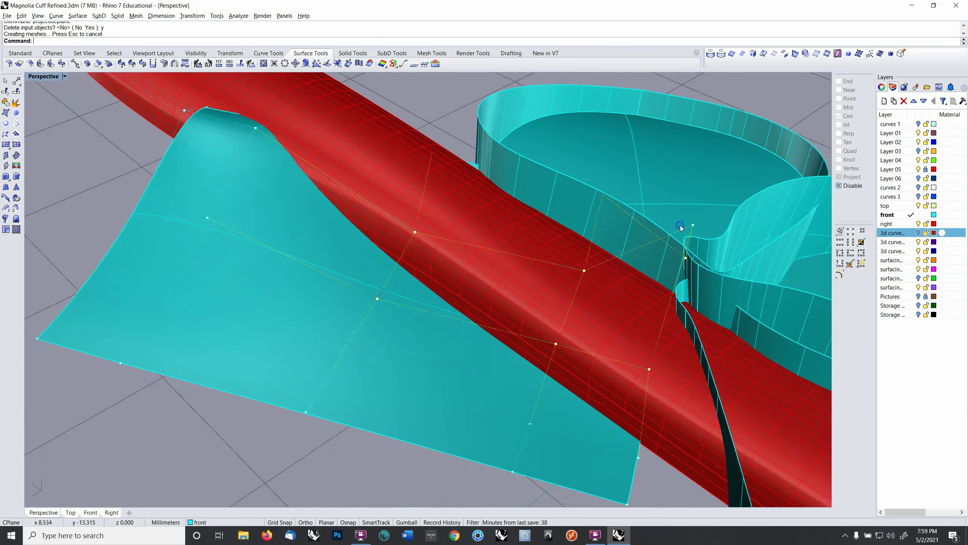
right_click_drag(681, 225, 681, 246)
left_click(704, 254)
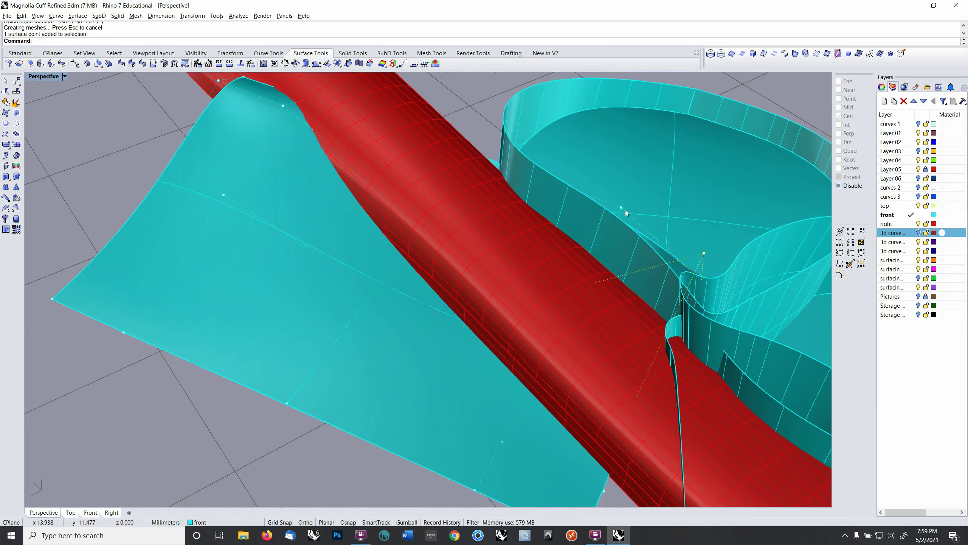
key("Return")
type("y")
key("Return")
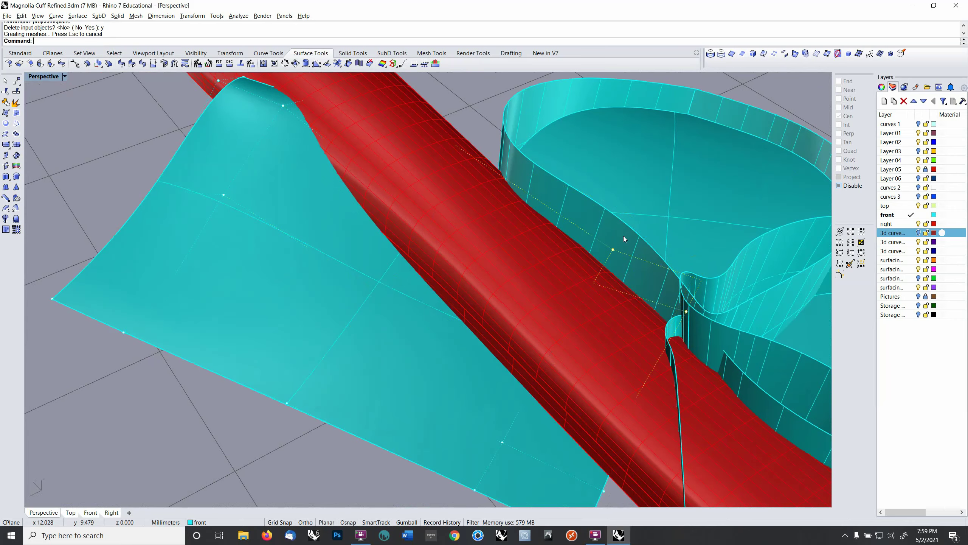
right_click_drag(623, 236, 632, 259)
right_click_drag(548, 251, 541, 269, "ctrl")
scroll(542, 268, "down", 3)
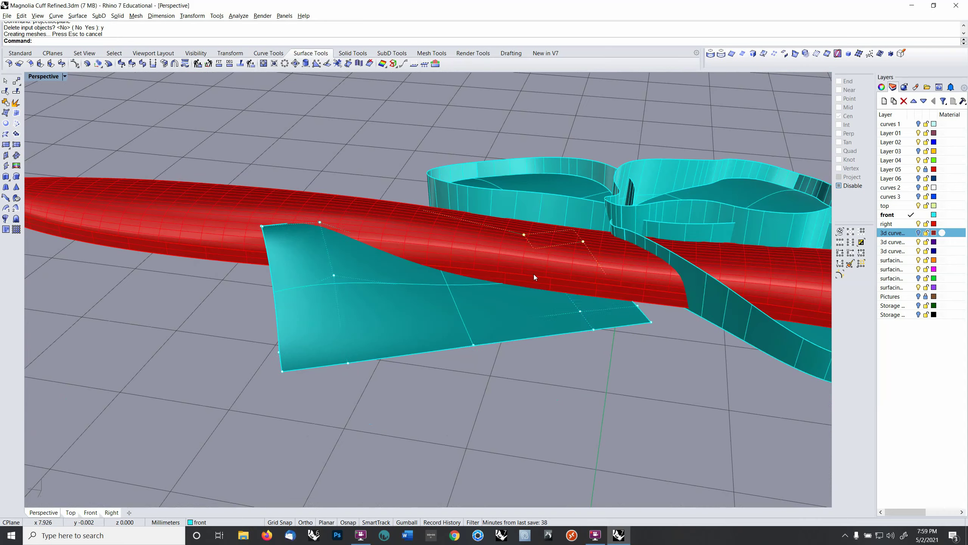
Step: Set the construction plane to world Front and move the flattened underside surface slightly in the vertical direction
left_click(500, 316)
right_click_drag(503, 320, 514, 293)
key("F4")
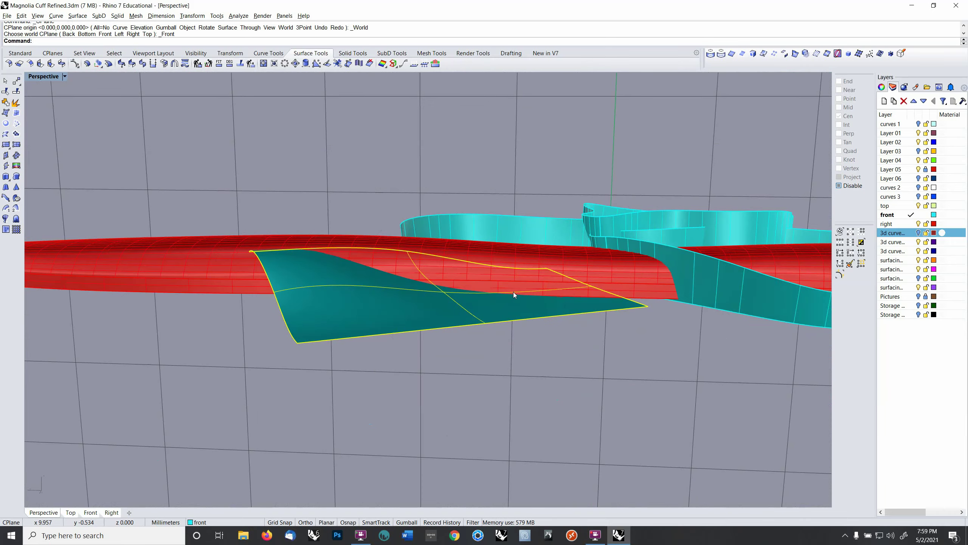
type("m")
key("Return")
left_click(551, 338)
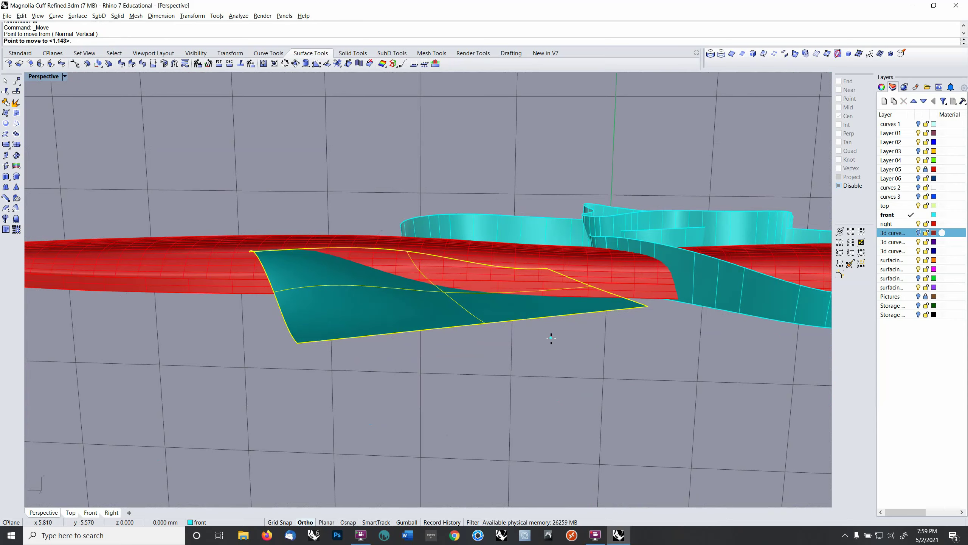
left_click(551, 337)
right_click_drag(551, 337, 451, 325)
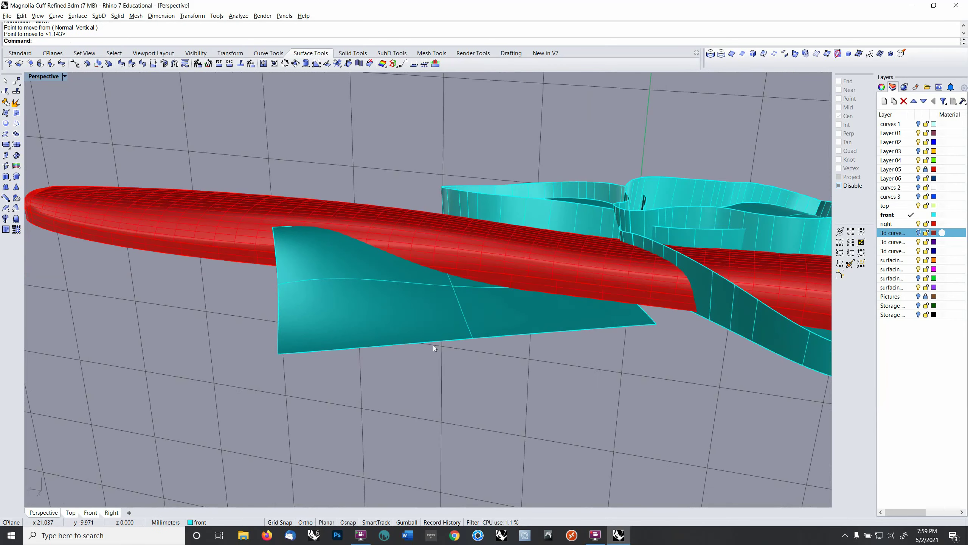
Step: Show the 3d curves I petal layer and the curves 2 layer
key("ctrl+shift+h")
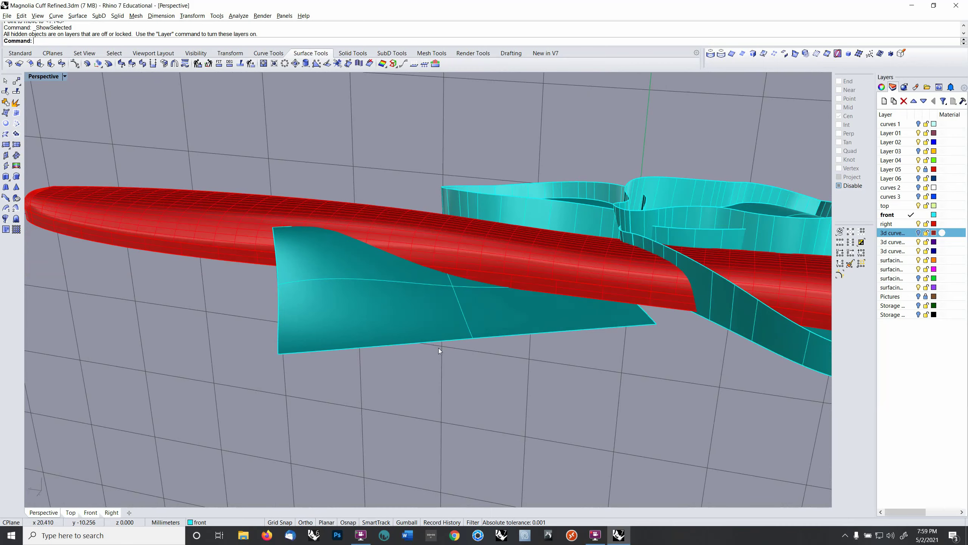
left_click(919, 233)
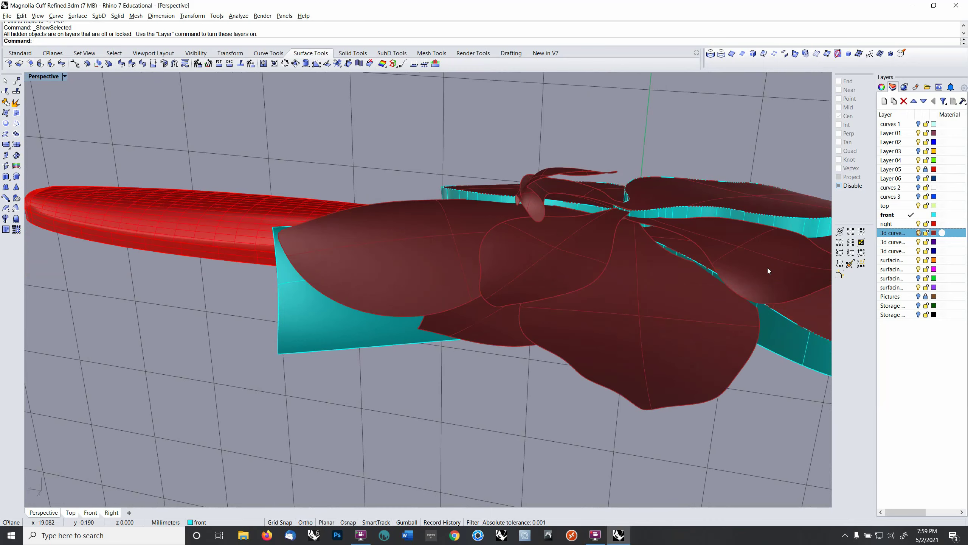
right_click_drag(768, 270, 606, 270)
left_click(433, 291)
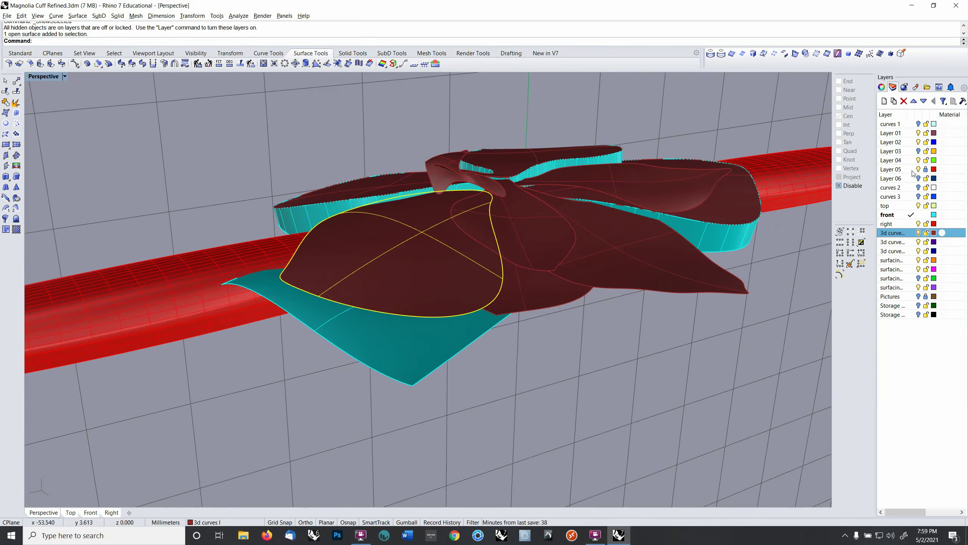
left_click(919, 188)
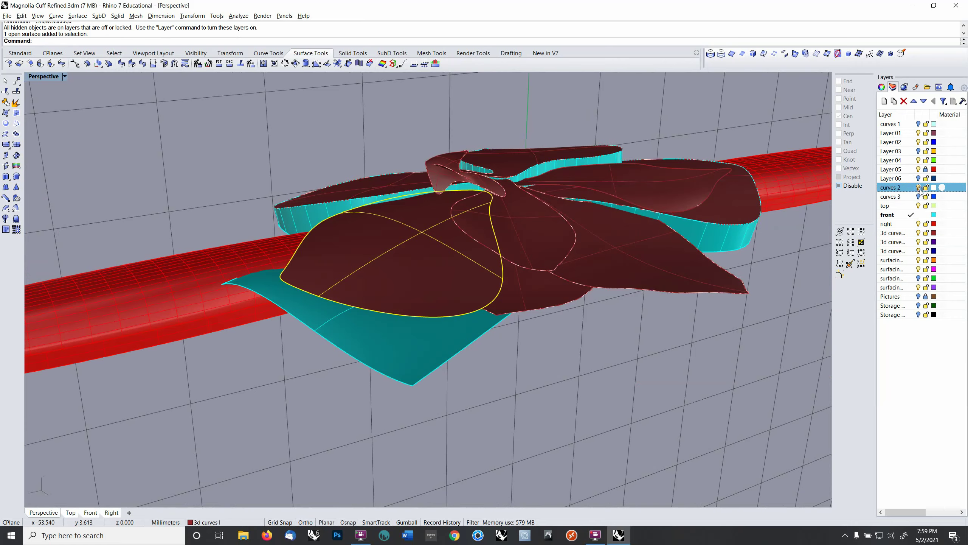
Step: Create a fin from the front petal's outline curve, normal to the petal surface and extending down past the underside surface
right_click_drag(625, 227, 465, 249)
left_click(379, 318)
left_click(381, 315)
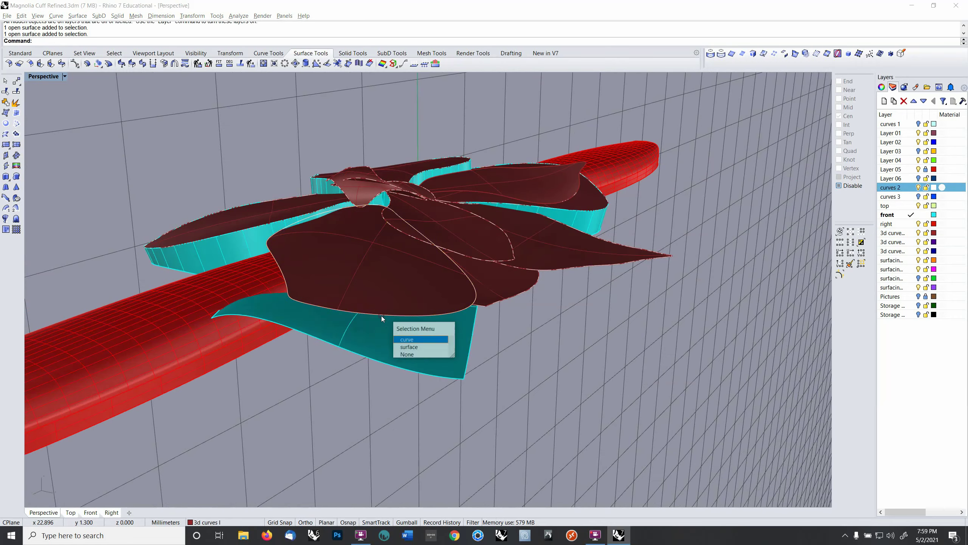
left_click(409, 339)
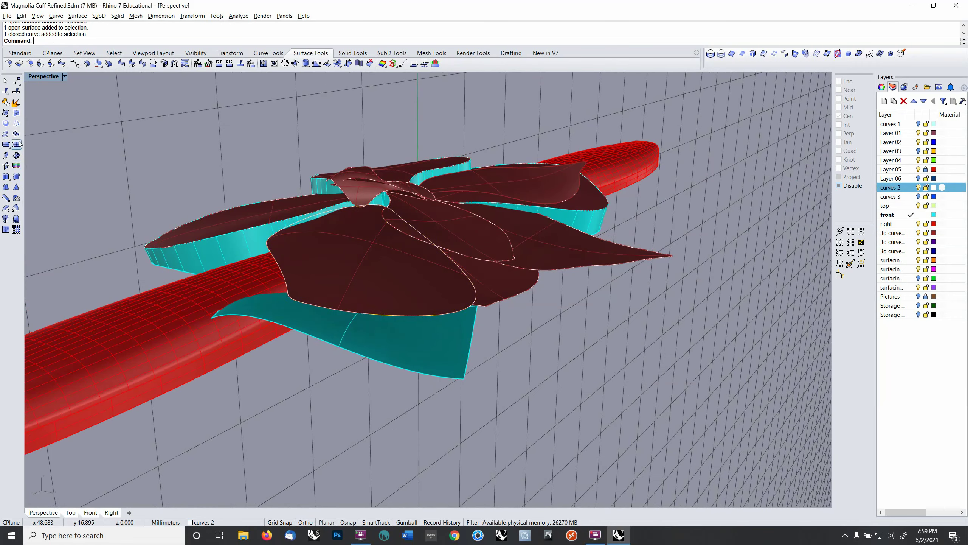
left_click(303, 268)
right_click_drag(303, 269, 278, 387)
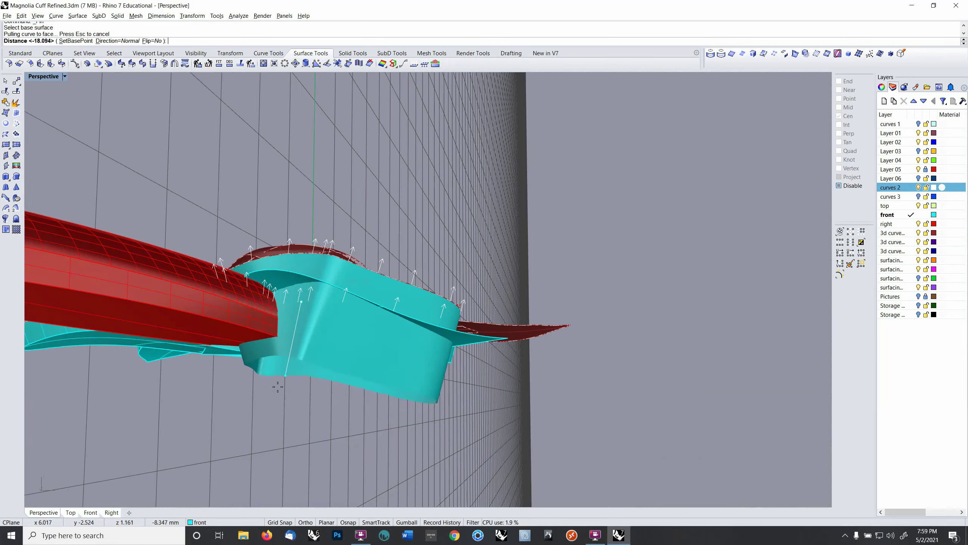
left_click(248, 428)
right_click(249, 428)
right_click_drag(348, 368, 303, 411)
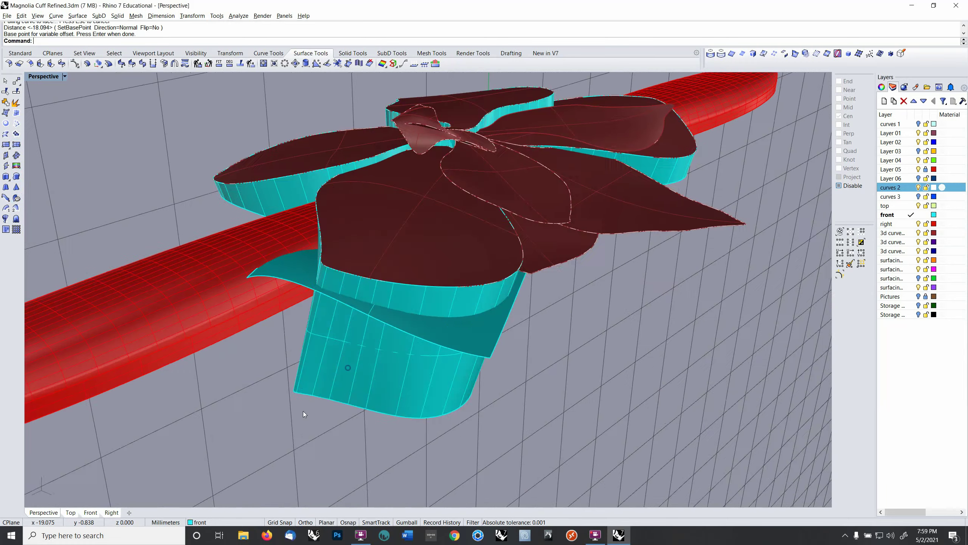
Step: Trim away the part of the new side wall below the underside surface, using that surface as the cutting object
left_click(388, 372)
left_click(478, 342)
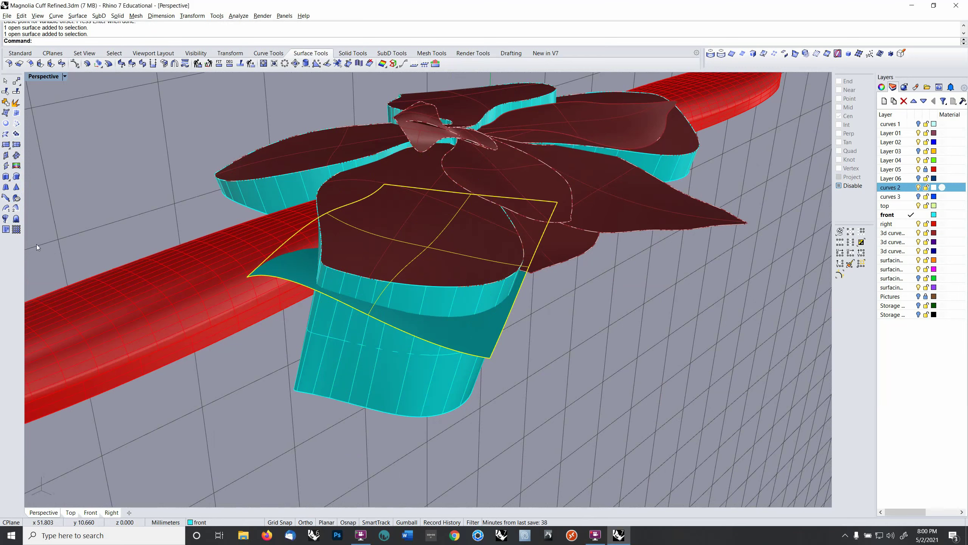
left_click(6, 91)
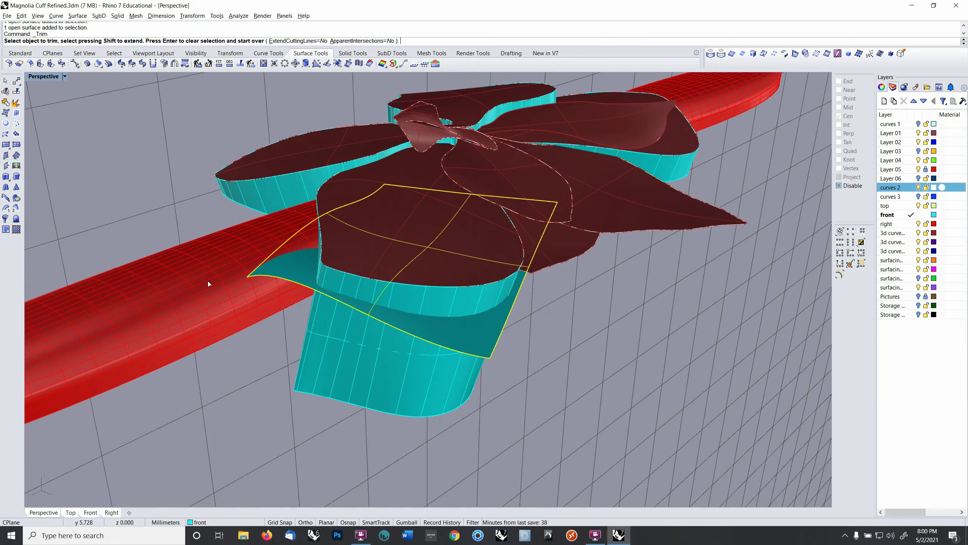
left_click(342, 359)
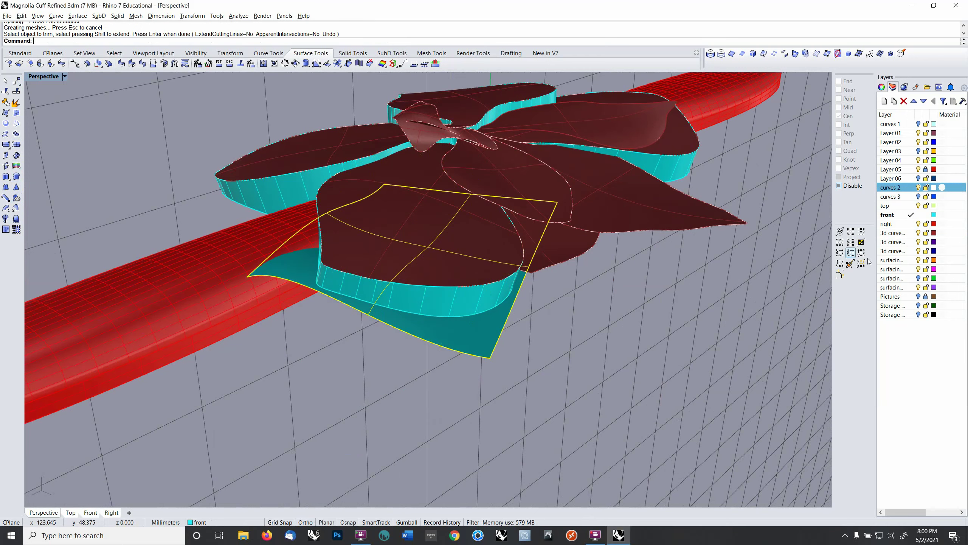
Step: Hide the 3d curves I petal layer and trim away the underside surface outside the side wall, using the wall as the cutting object
left_click(918, 233)
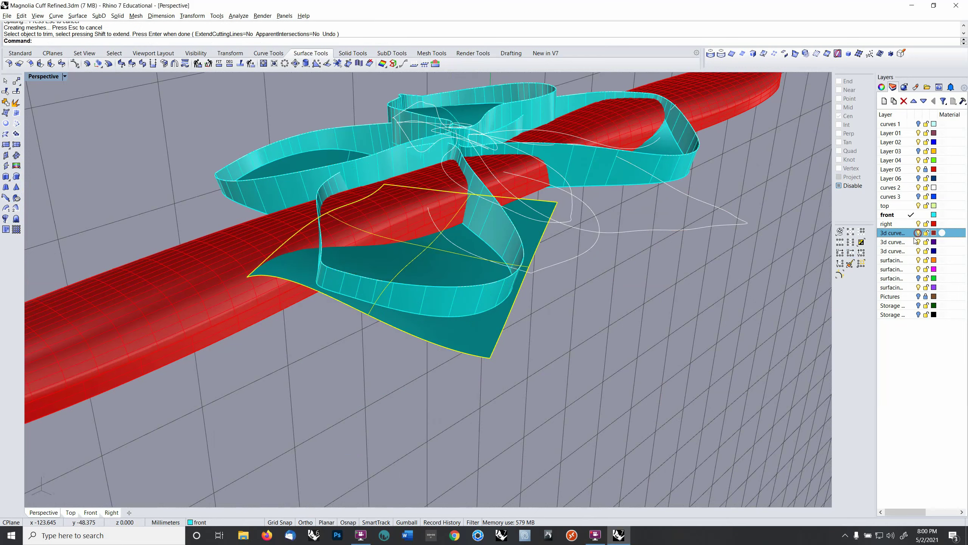
left_click(438, 301)
right_click(437, 302)
left_click(462, 343)
right_click(466, 348)
right_click_drag(466, 348, 453, 360)
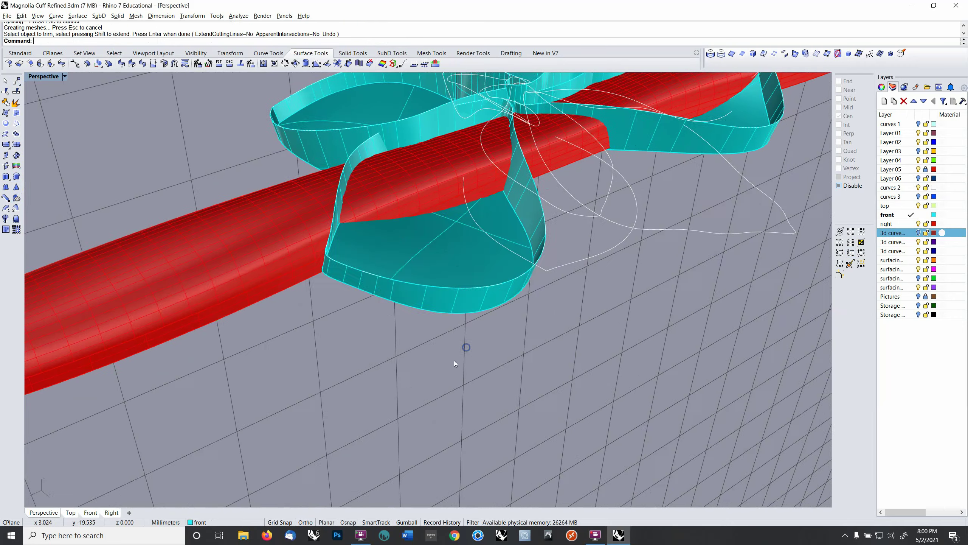
Step: Join the trimmed underside surface with the side wall and show the 3d curves I petal layer again
left_click(458, 270)
left_click(419, 281)
right_click_drag(419, 280, 441, 314)
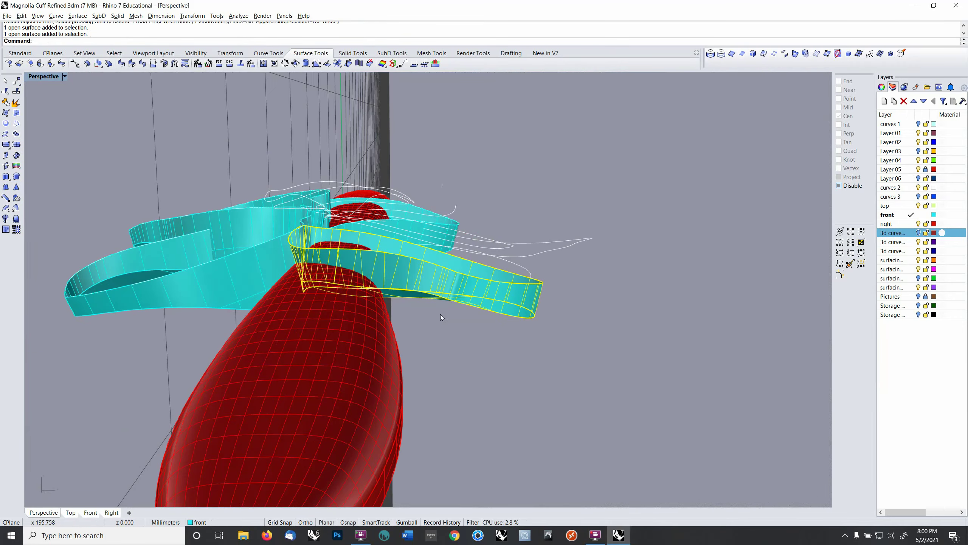
left_click(7, 102)
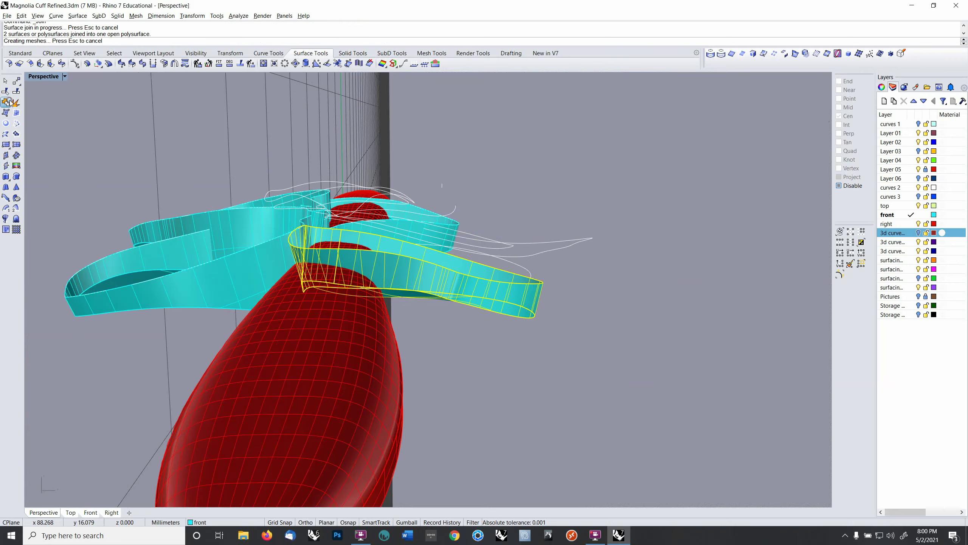
right_click_drag(681, 336, 719, 373)
left_click(720, 375)
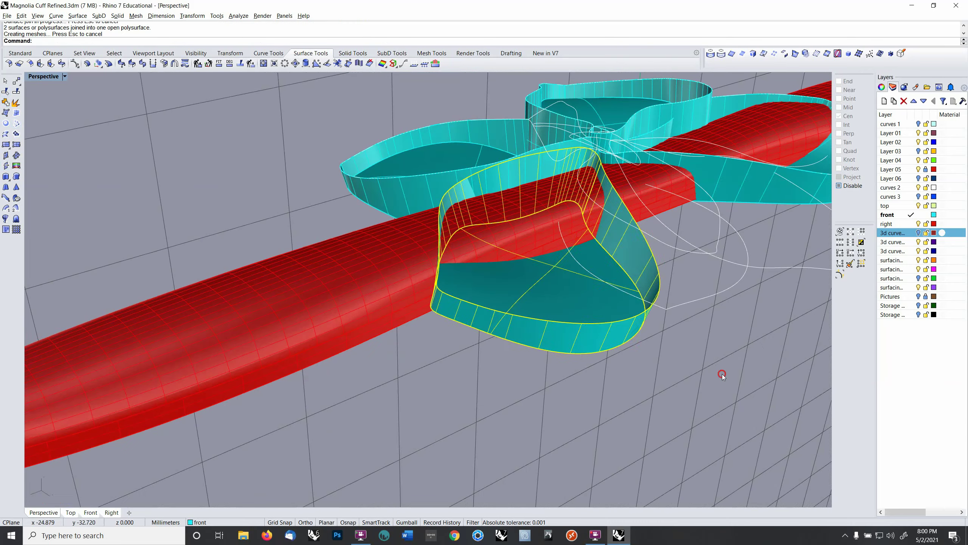
left_click(918, 233)
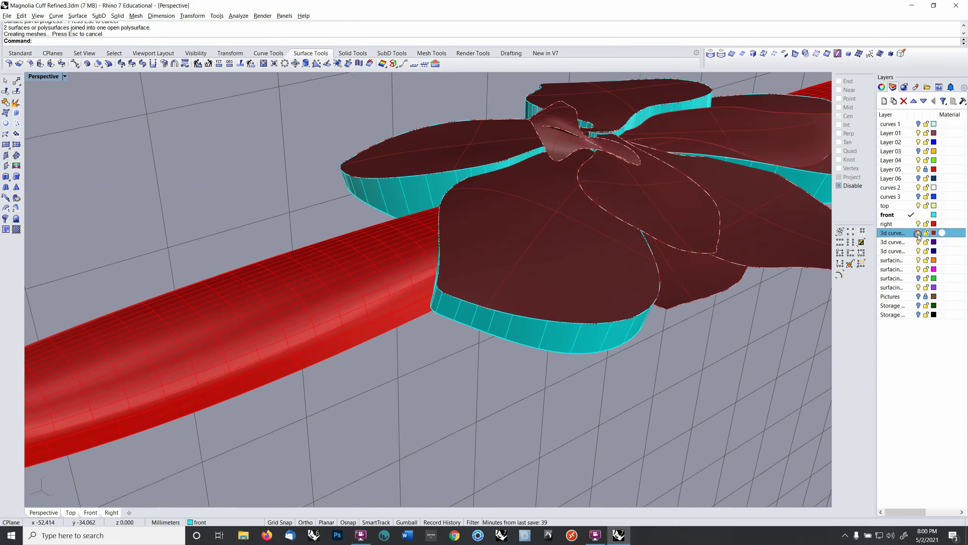
Step: Turn on control points for the small petal overlapping the side petal and lower the U row at its raised tip
right_click_drag(691, 303, 545, 308)
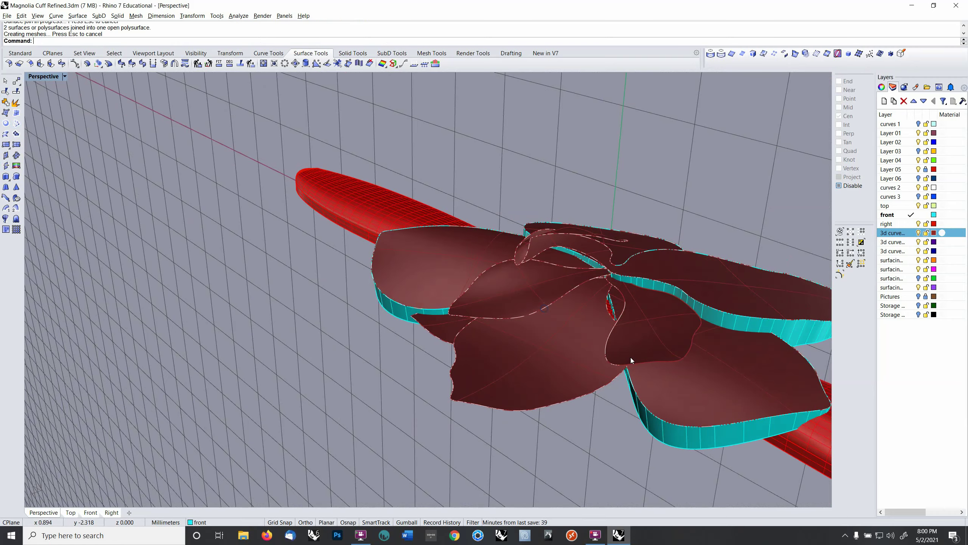
left_click(677, 356)
right_click_drag(677, 355, 625, 321)
key("F10")
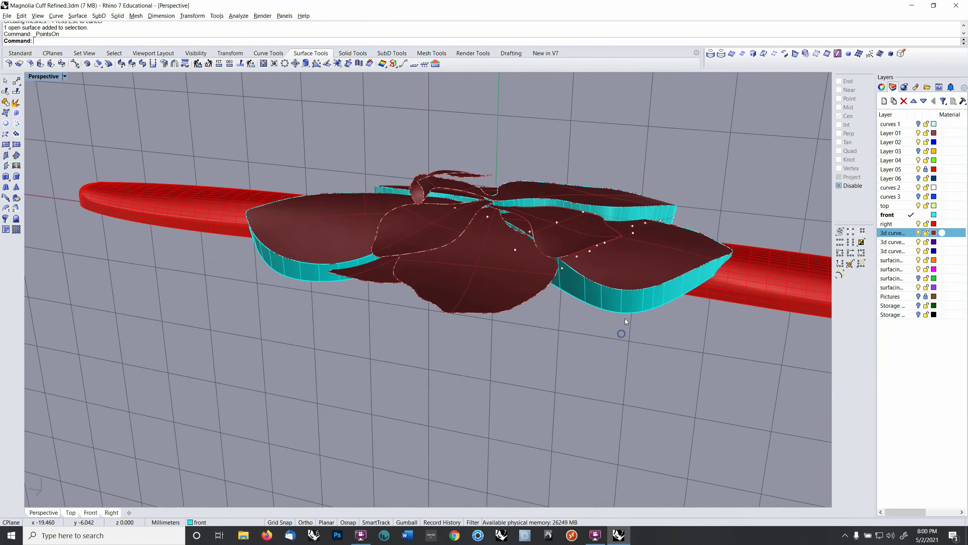
left_click(633, 233)
right_click_drag(636, 233, 606, 242)
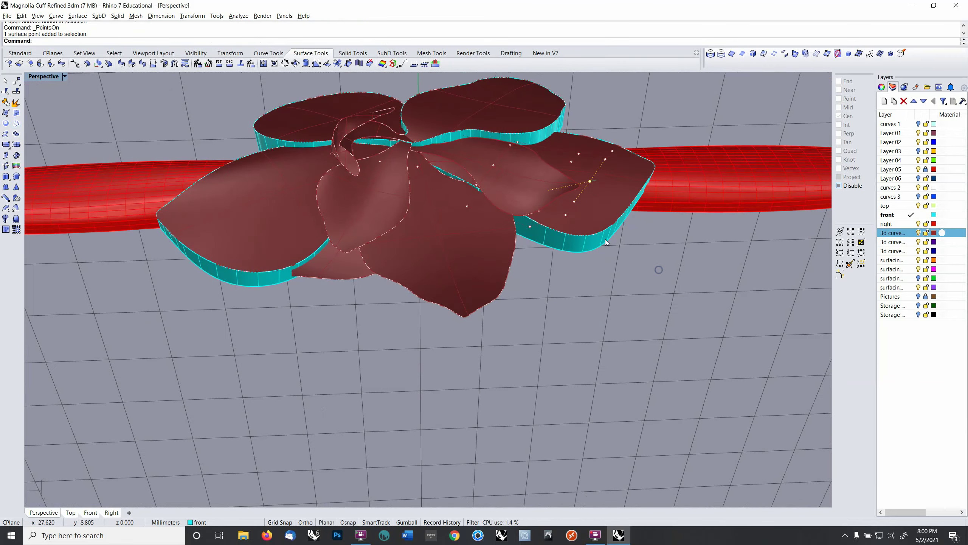
left_click(839, 243)
right_click_drag(655, 260, 548, 338)
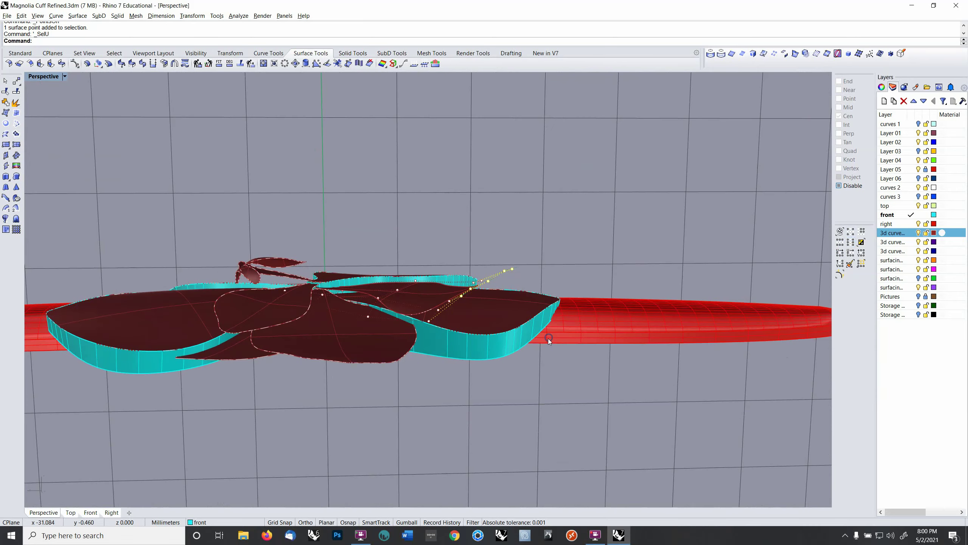
key("Return")
left_click(592, 251)
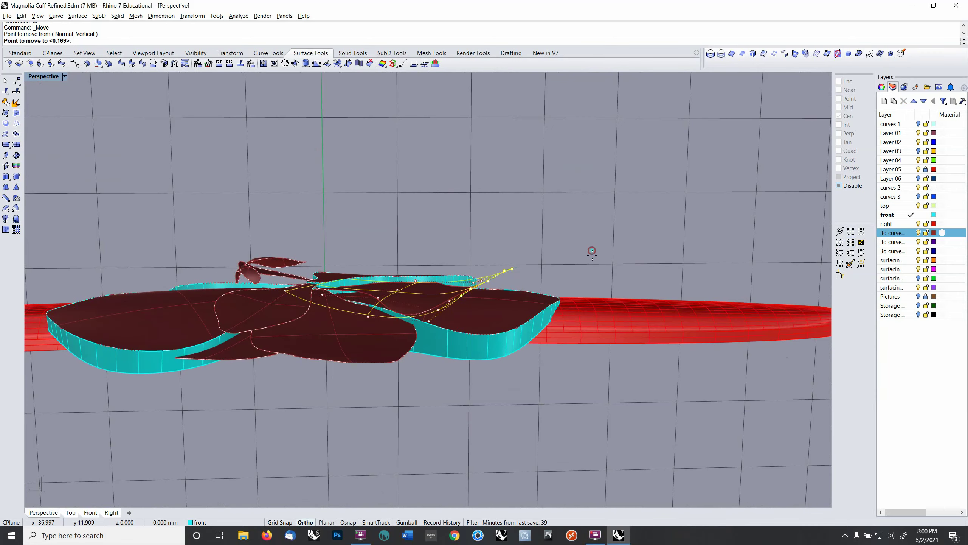
left_click(593, 264)
right_click_drag(605, 267, 572, 305)
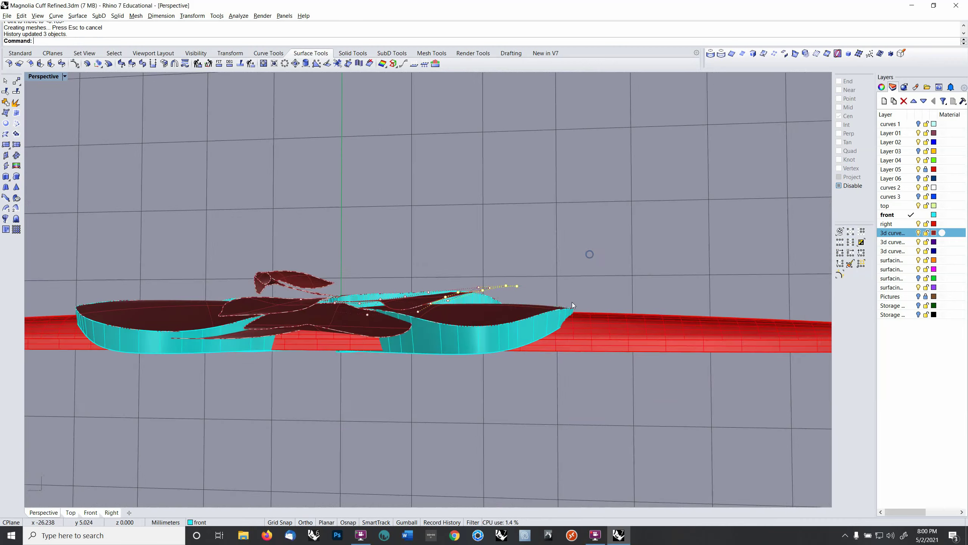
Step: Lower the neighbouring U row of control points on the small petal slightly and finish point editing
right_click_drag(406, 317, 506, 306)
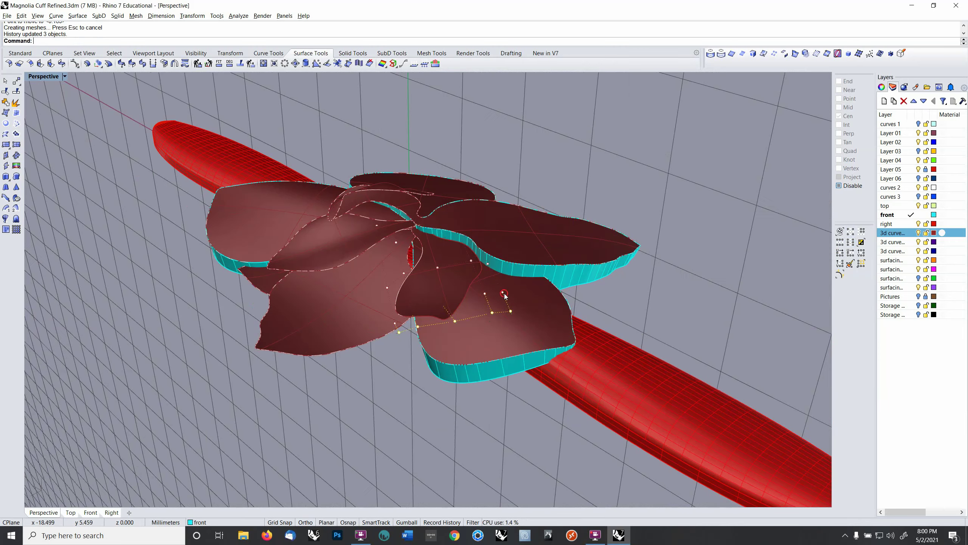
left_click(504, 294)
left_click(841, 243)
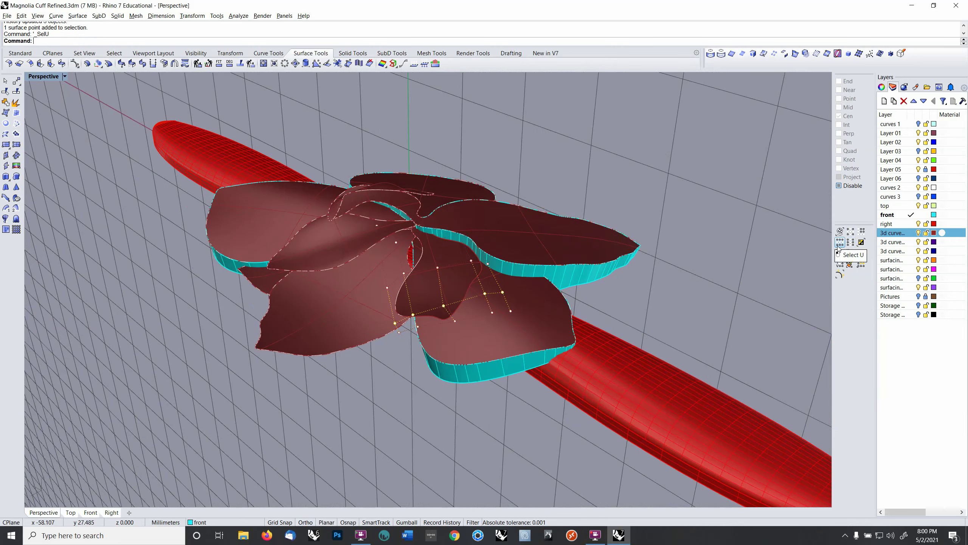
right_click_drag(744, 244, 634, 273)
type("m")
key("Return")
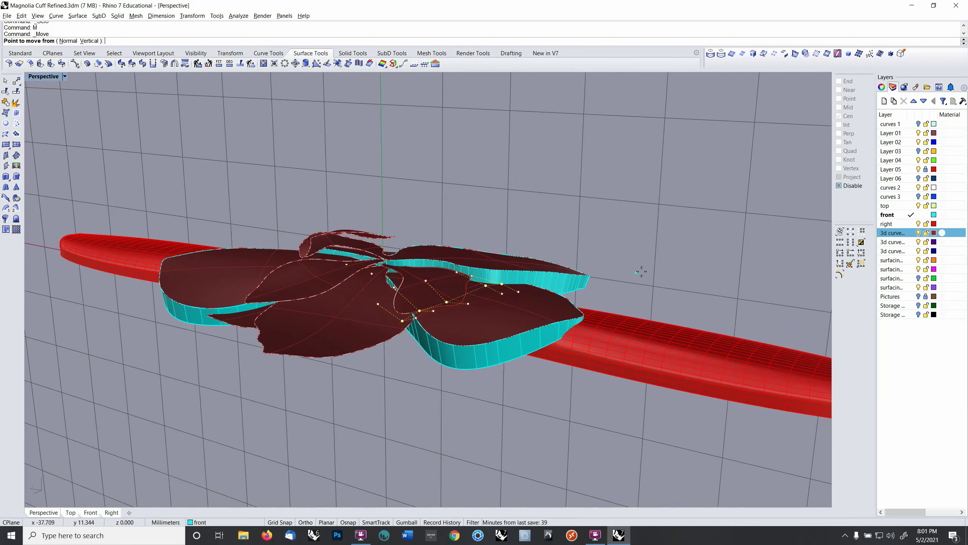
left_click(673, 258)
left_click(674, 259)
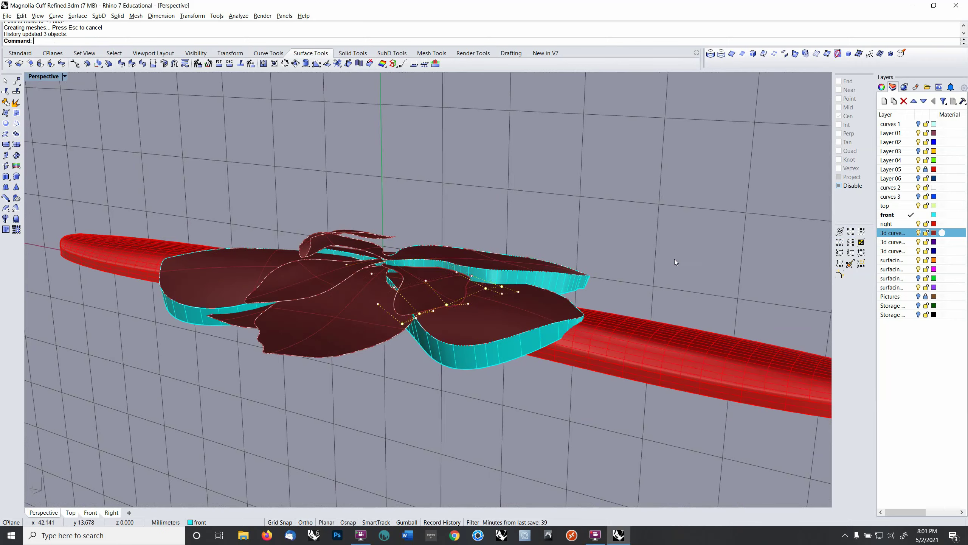
mouse_move(675, 259)
right_mouse_down()
mouse_move(591, 272)
mouse_move(566, 260)
mouse_move(680, 270)
mouse_move(676, 328)
mouse_move(676, 266)
right_mouse_up()
Step: Duplicate the border of the reshaped small petal surface as a curve
left_click(401, 312)
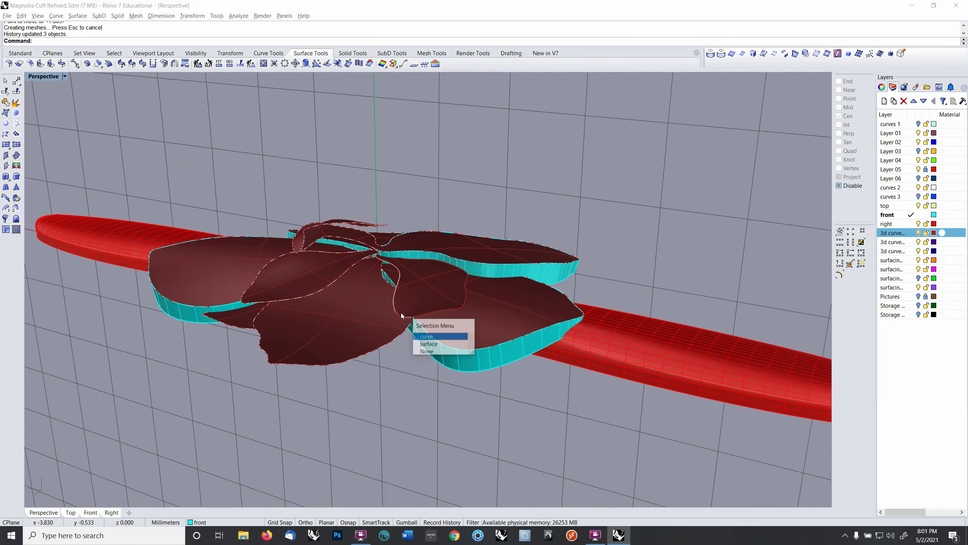
left_click(435, 345)
right_click_drag(448, 282, 427, 290)
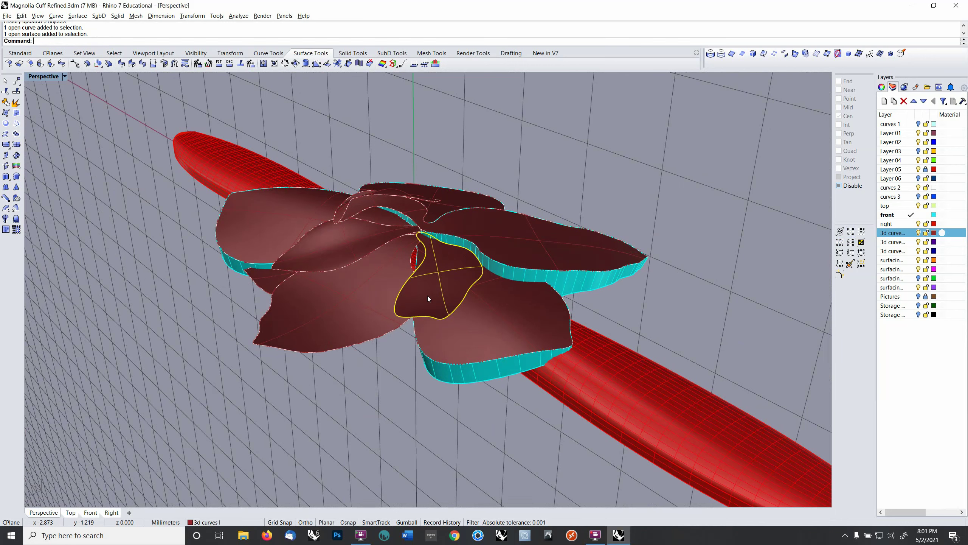
left_click(731, 54)
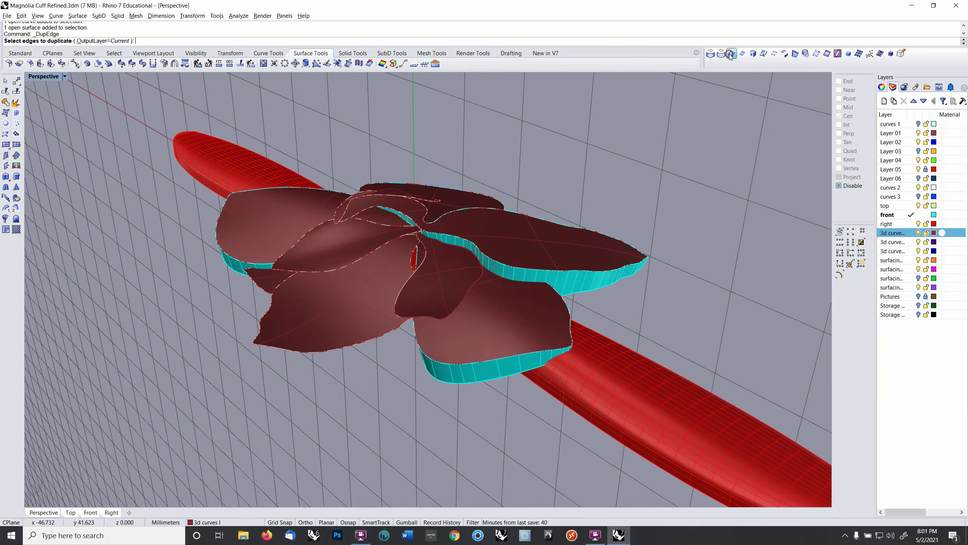
key("Escape")
left_click(470, 276)
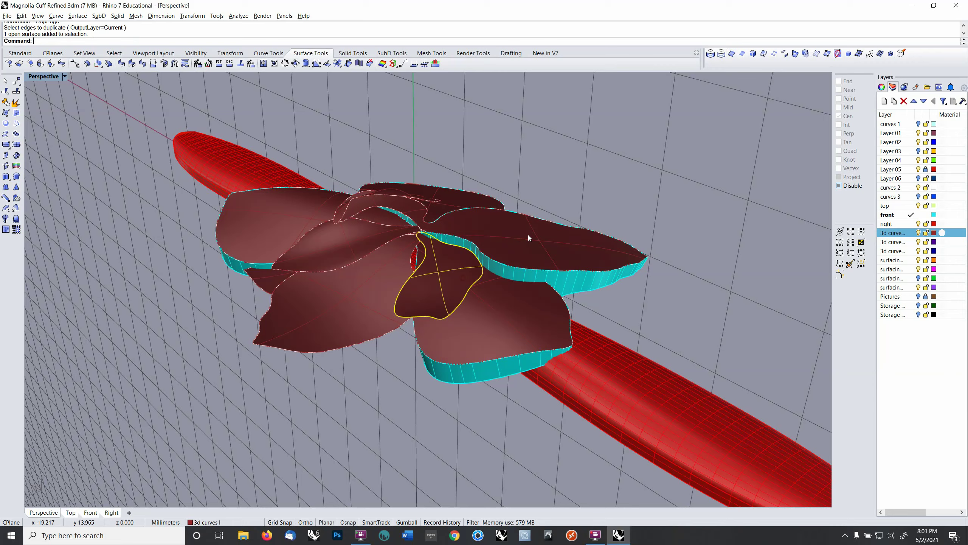
left_click(742, 54)
right_click_drag(651, 178, 665, 167)
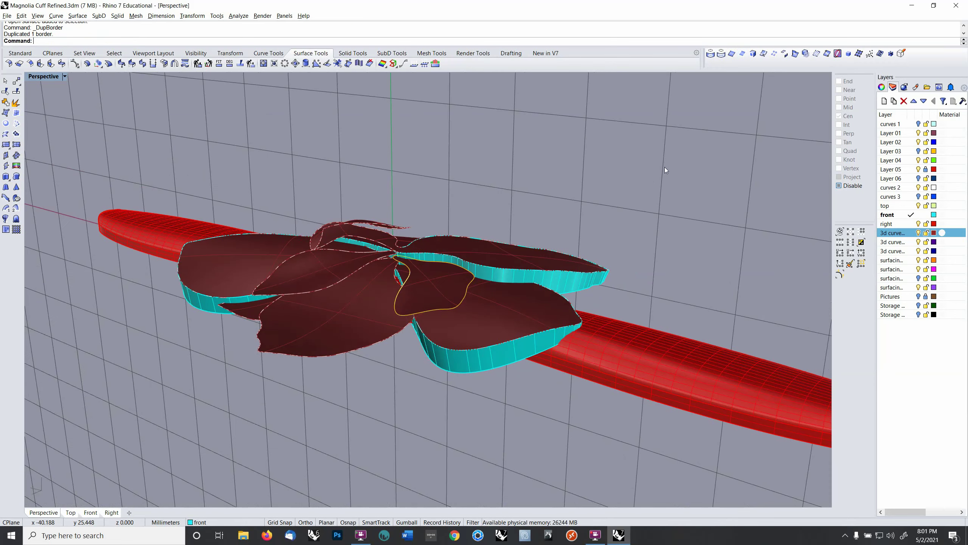
Step: With the construction plane set to World Top, extrude the duplicated border downward on one side only and delete the border curve
key("F2")
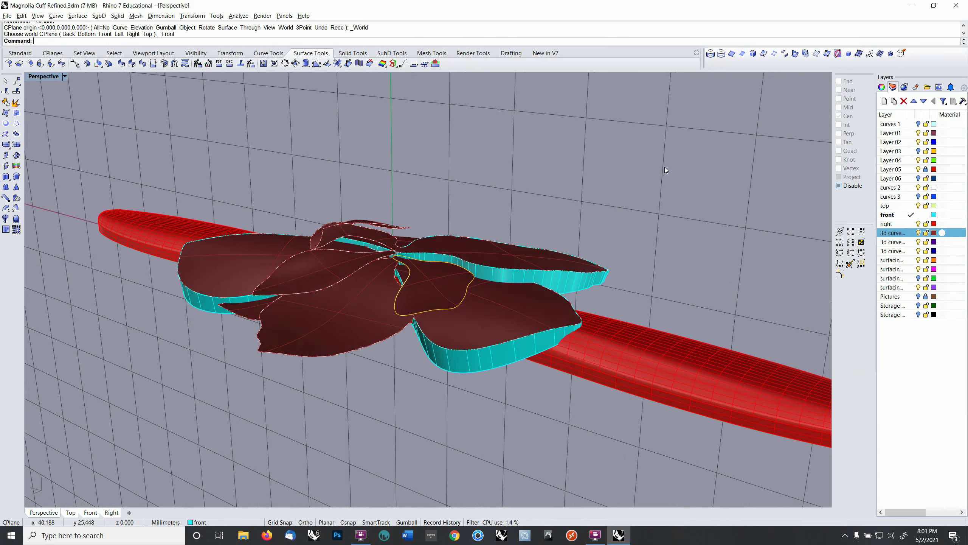
key("F1")
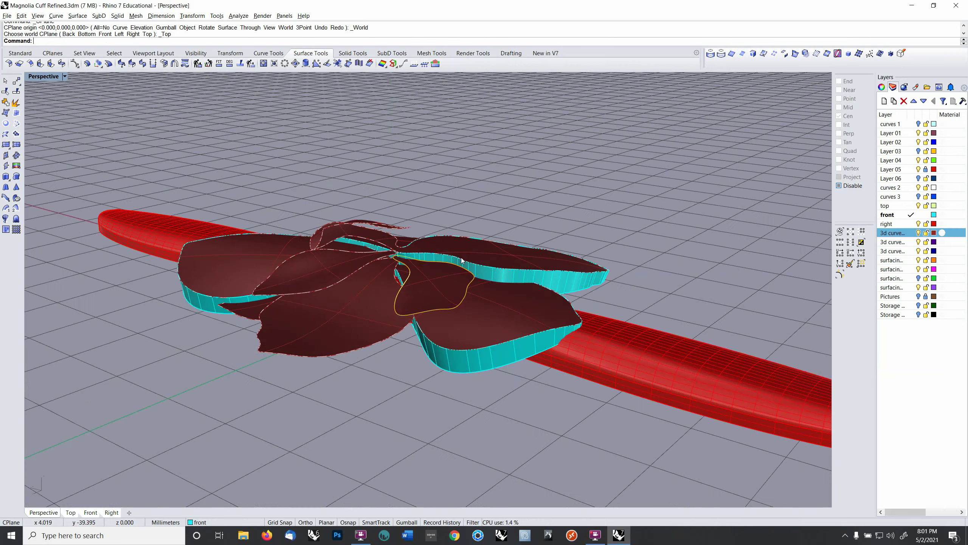
left_click(6, 176)
type("b")
key("Return")
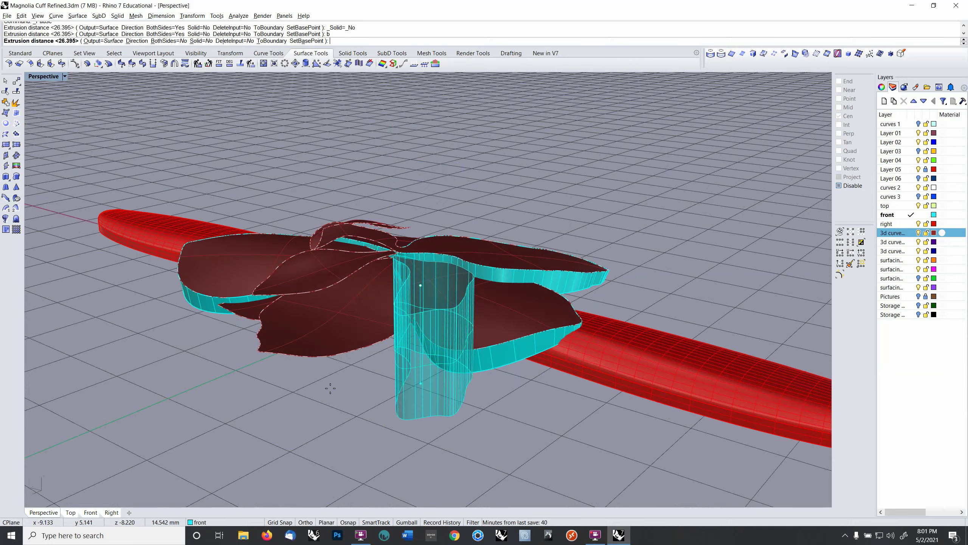
key("Return")
right_click_drag(333, 392, 395, 355)
key("Delete")
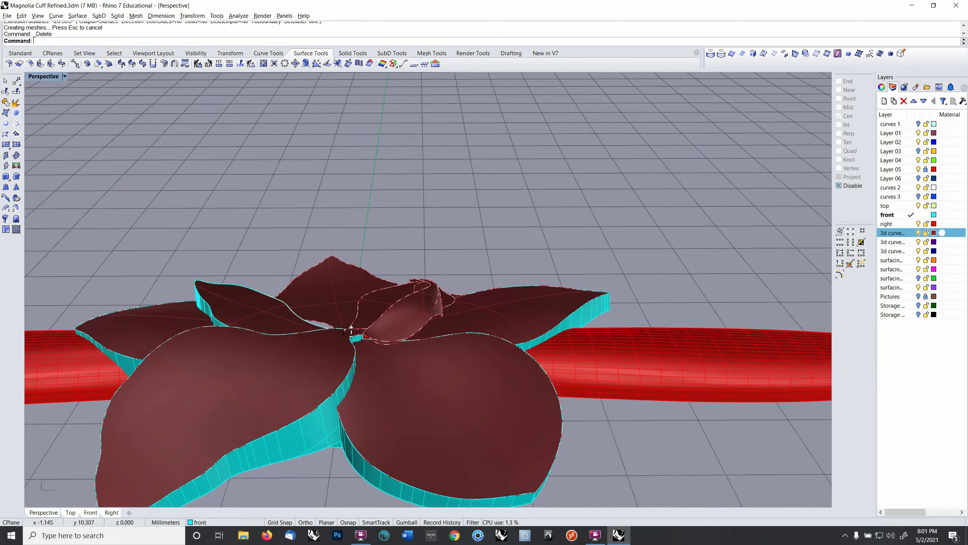
scroll(351, 329, "up", 5)
left_click(431, 355)
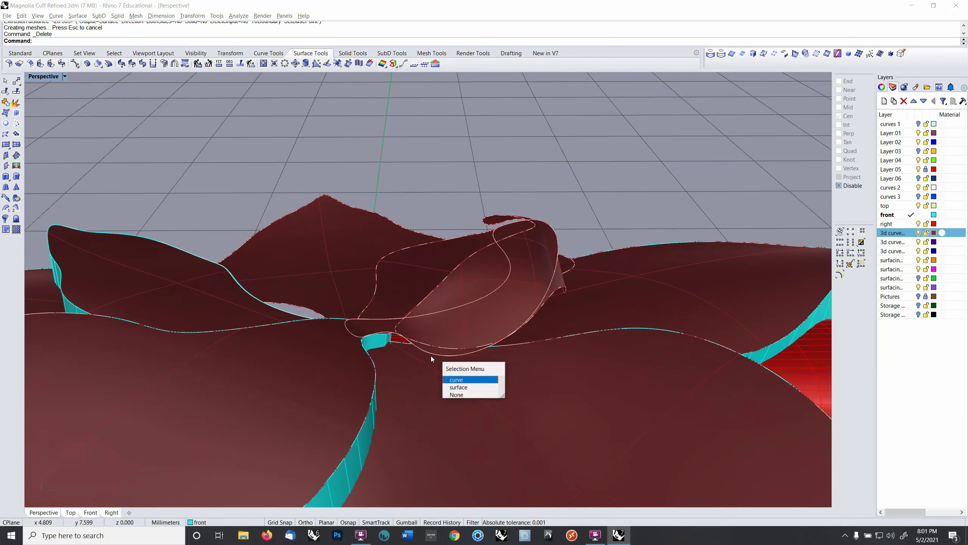
left_click(431, 355)
scroll(431, 356, "down", 5)
right_click_drag(430, 355, 650, 267)
left_click(493, 263)
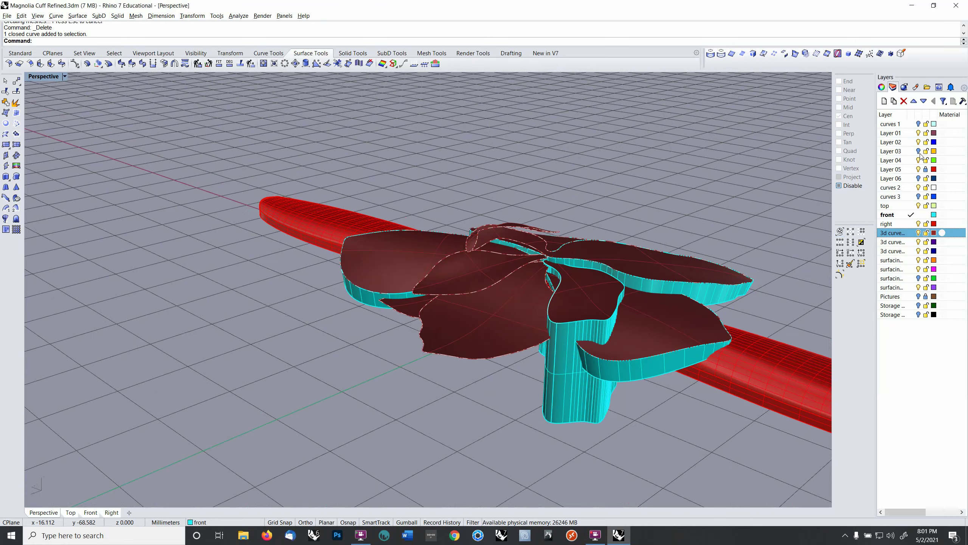
Step: Show Layer 03 and ungroup its petal polysurfaces
left_click(919, 152)
right_click_drag(505, 307, 507, 327)
left_click(484, 355)
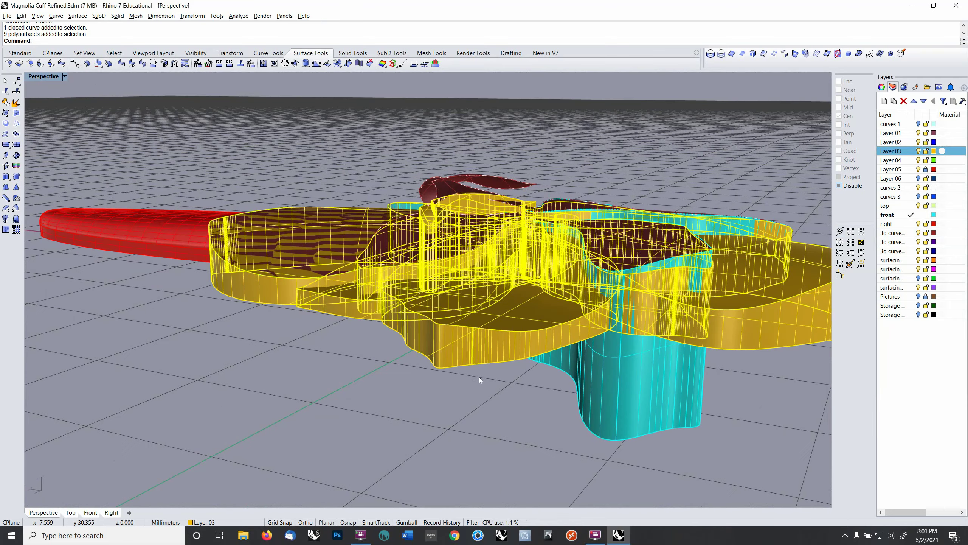
key("ctrl+shift+g")
key("ctrl+shift+g")
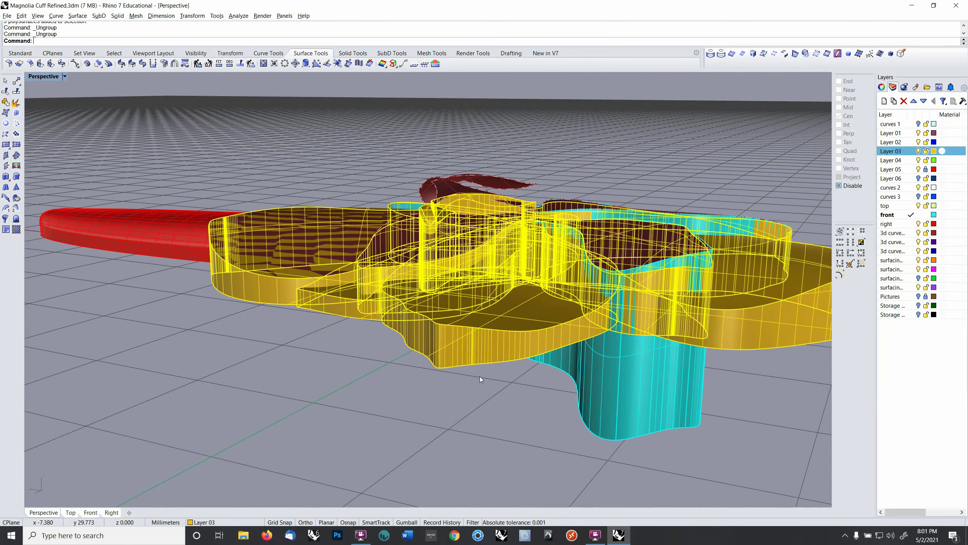
Step: Change the large front petal solid from Layer 03 to the front layer
left_click(477, 350)
scroll(489, 353, "up", 3)
scroll(476, 393, "down", 3)
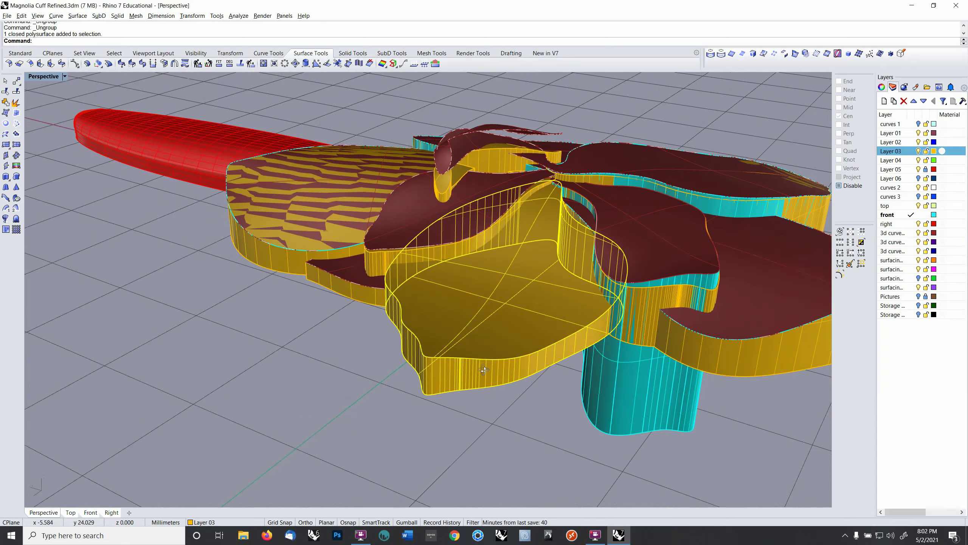
right_click_drag(481, 377, 480, 370)
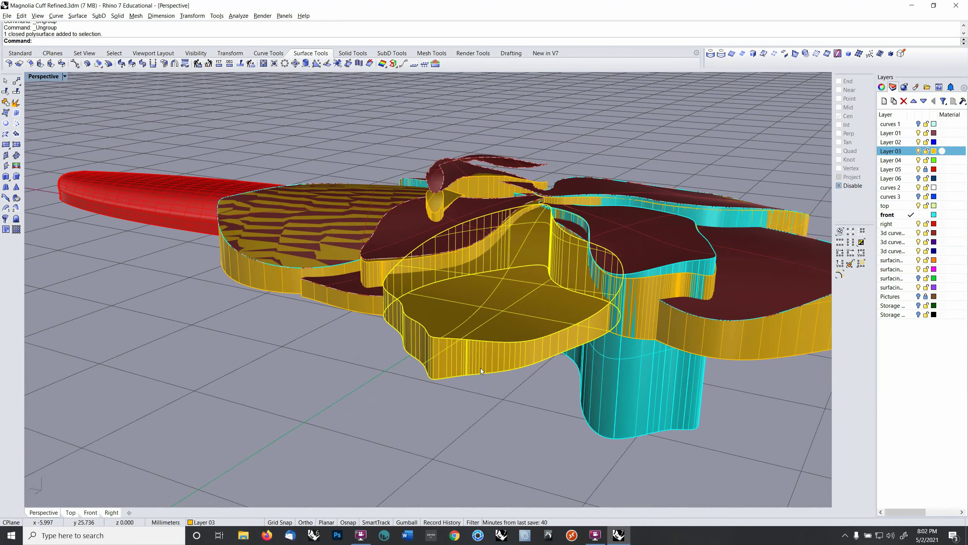
key("F4")
left_click(476, 323)
left_click(428, 409)
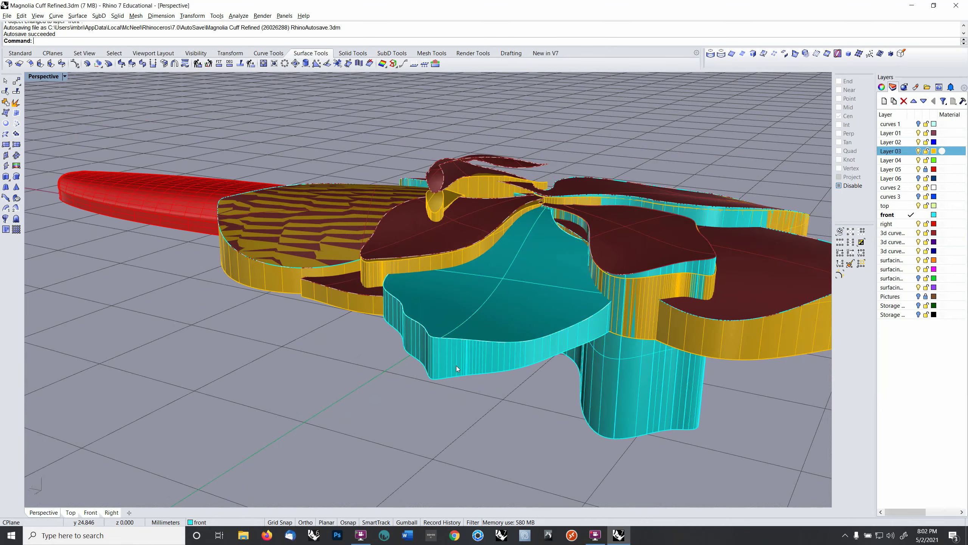
Step: Change the partly covered petal solid beside the large front petal to the front layer
right_click_drag(456, 366, 504, 319)
left_click(504, 319)
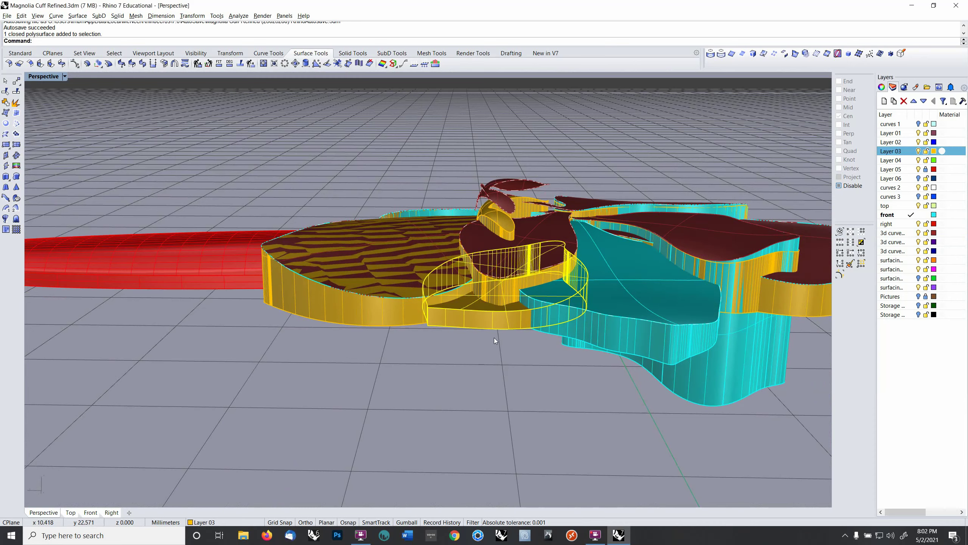
right_click(494, 337)
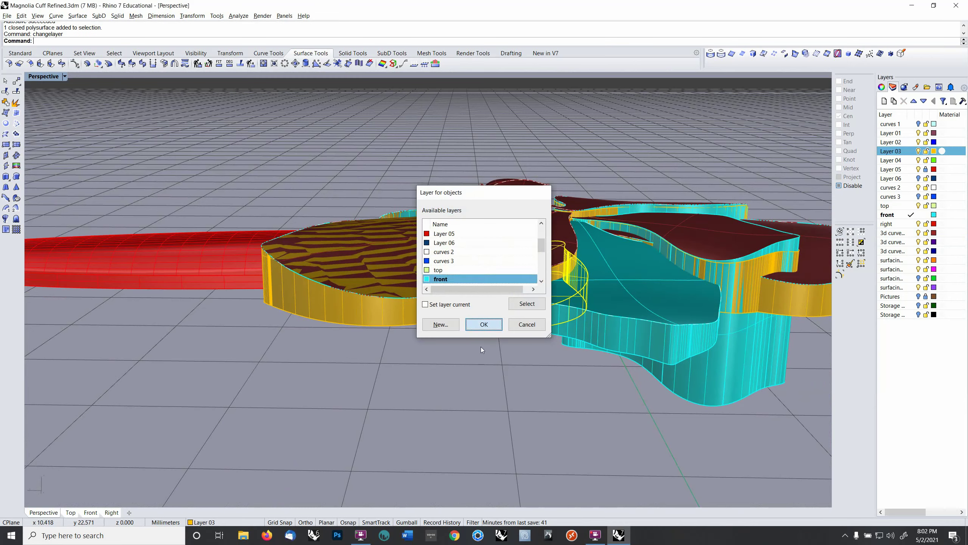
left_click(484, 324)
Step: Move the small curled petal solid near the flower's center upward from an endpoint on its top edge to meet its petal surface, with End snapping on
right_click_drag(487, 381, 485, 212)
scroll(485, 213, "up", 3)
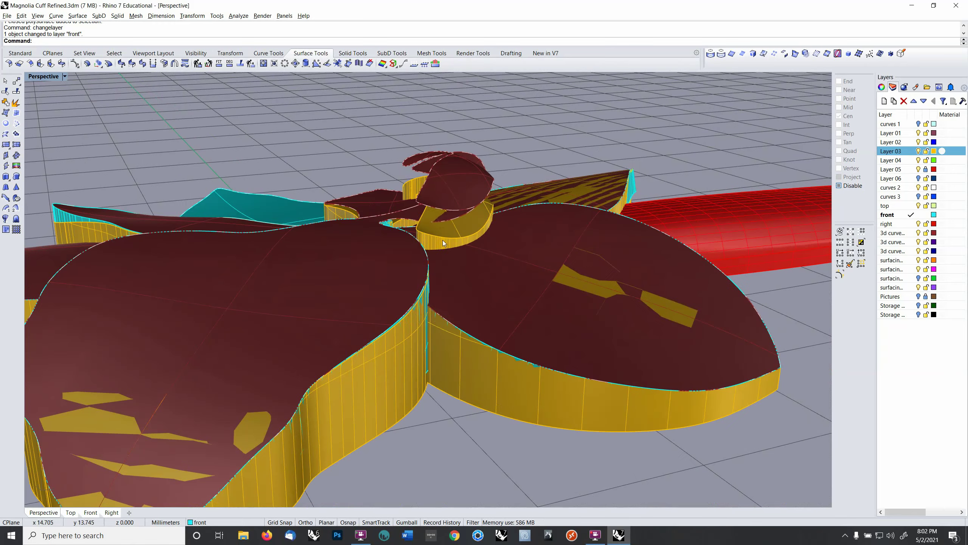
left_click(428, 240)
right_click_drag(429, 240, 373, 434)
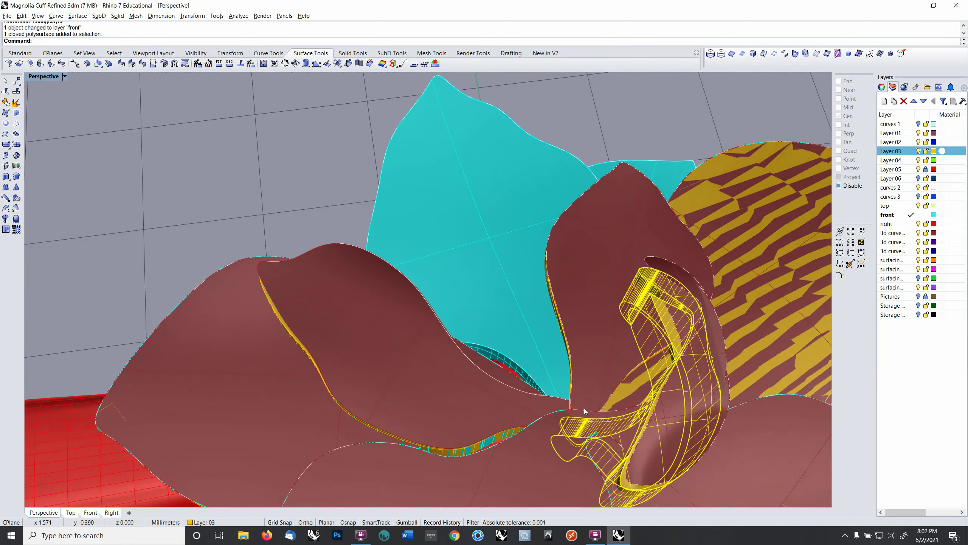
right_click_drag(584, 409, 372, 356)
mouse_move(495, 343)
right_mouse_down("ctrl")
mouse_move(498, 316)
mouse_move(499, 339)
right_mouse_up("ctrl")
right_click_drag(571, 350, 622, 342)
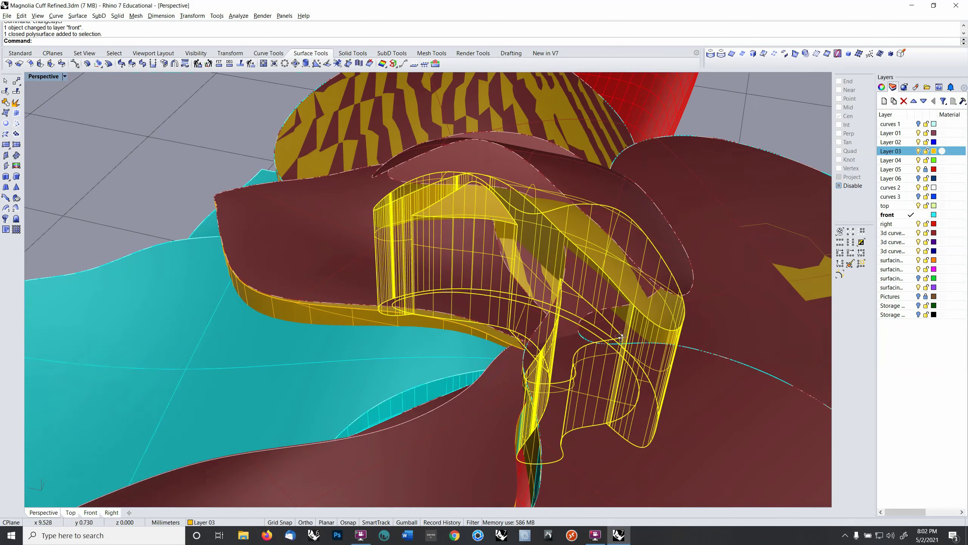
mouse_move(579, 310)
right_mouse_down()
mouse_move(629, 297)
mouse_move(634, 309)
mouse_move(597, 312)
right_mouse_up()
right_click_drag(631, 234, 390, 214)
scroll(430, 245, "up", 4)
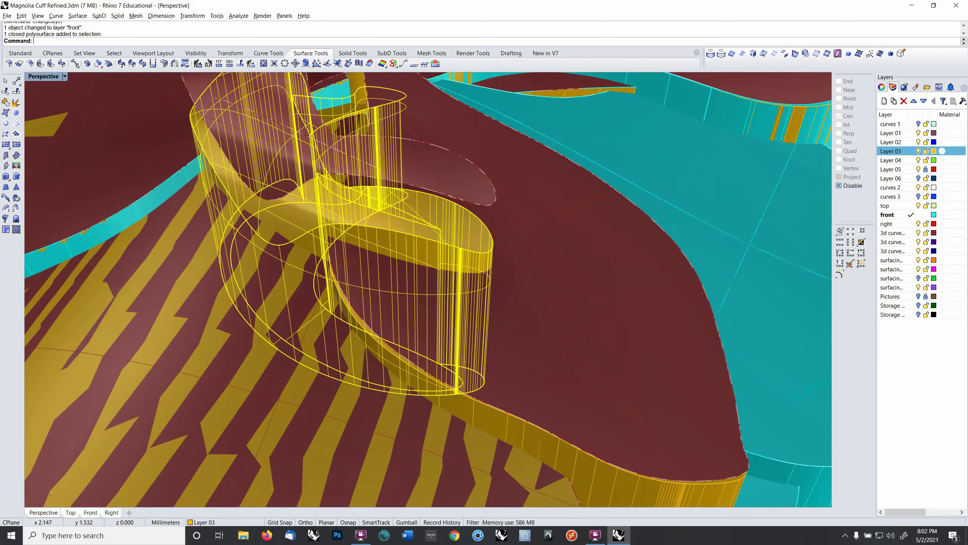
type("m")
key("Return")
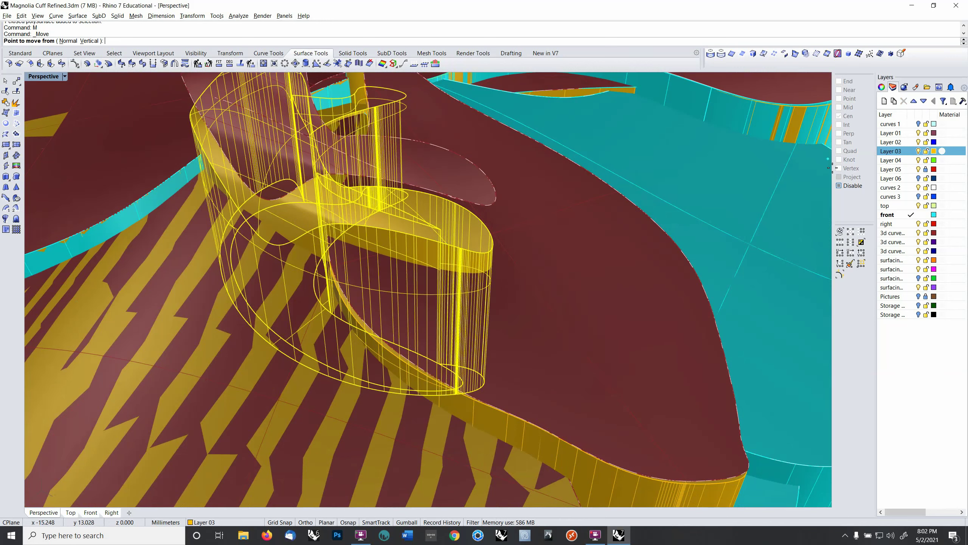
left_click(839, 186)
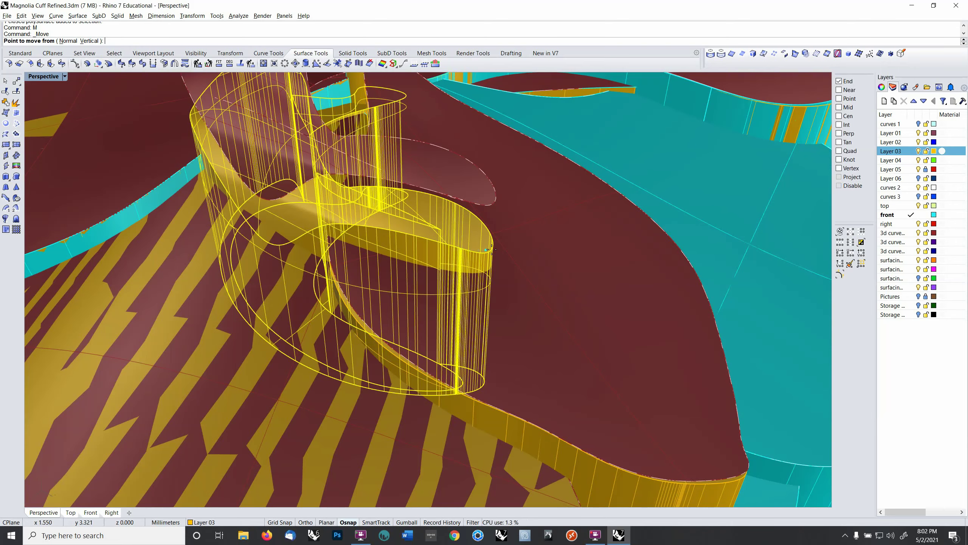
right_click_drag(492, 250, 391, 252)
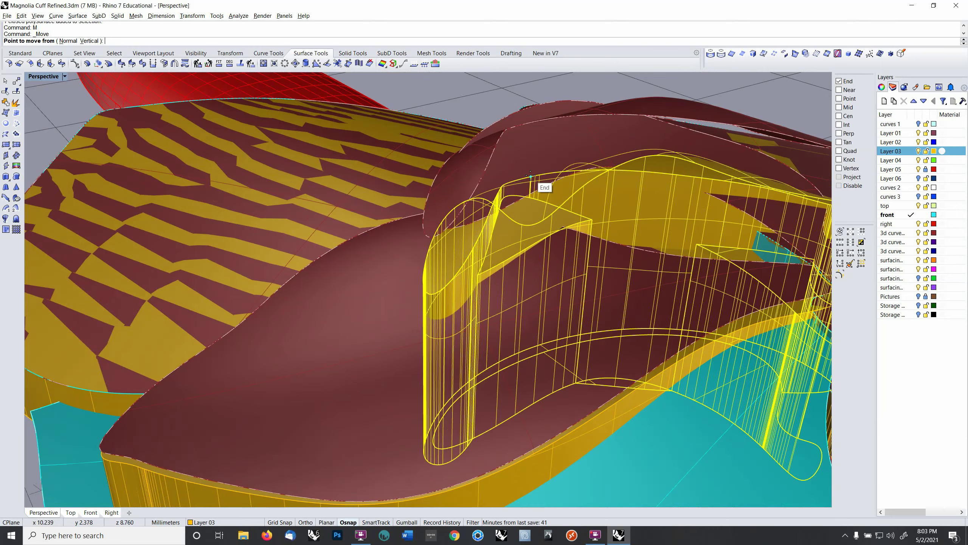
scroll(531, 176, "up", 3)
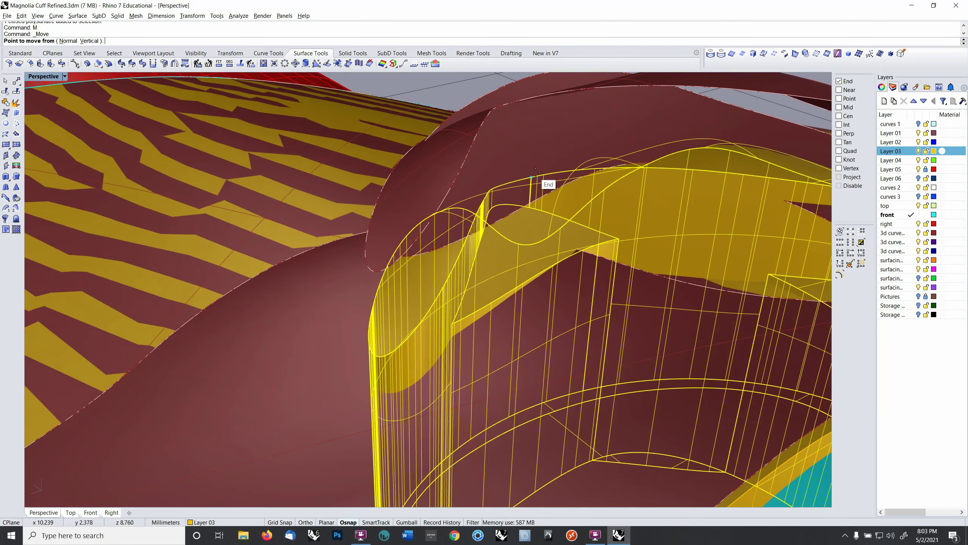
left_click(532, 176)
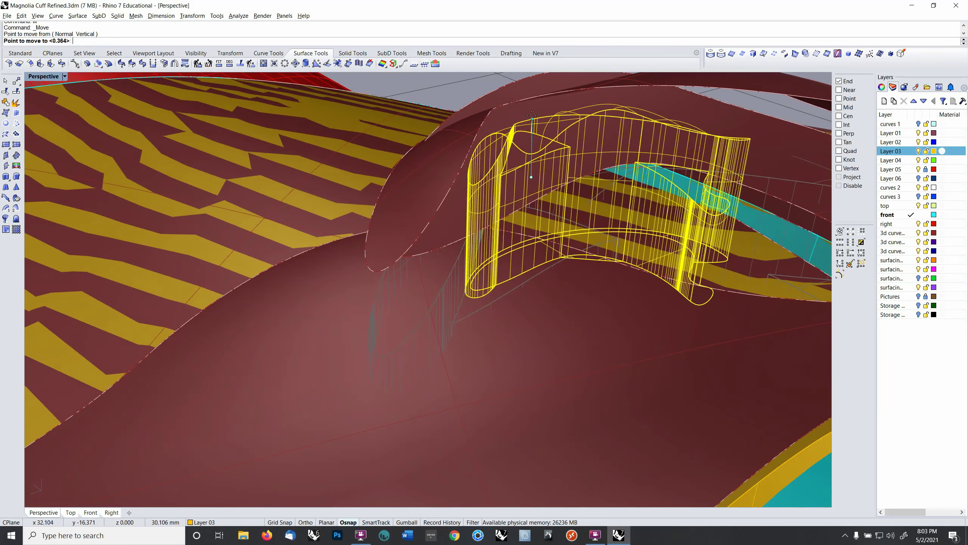
left_click(537, 93)
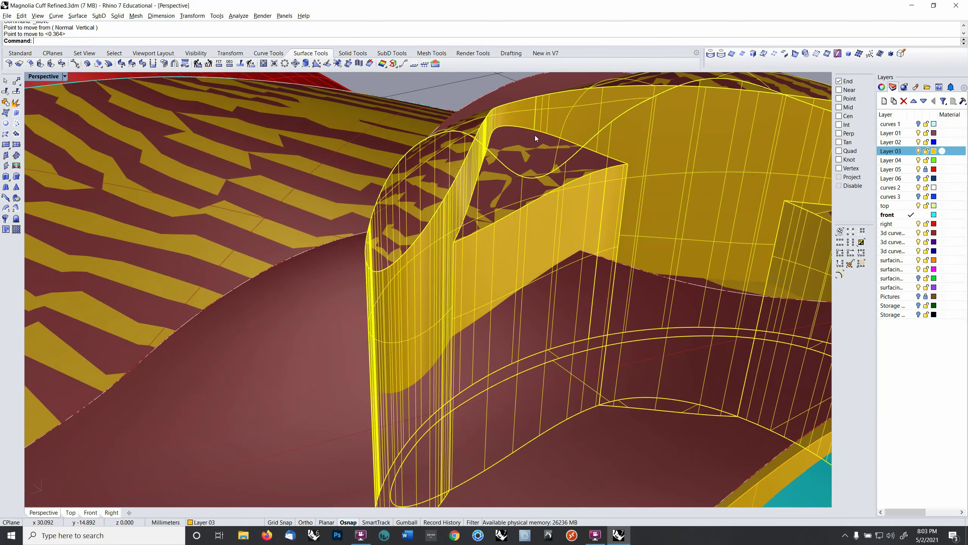
Step: Change the raised curled petal solid to the front layer and hide Layer 03
scroll(535, 135, "down", 5)
right_click_drag(622, 108, 544, 156)
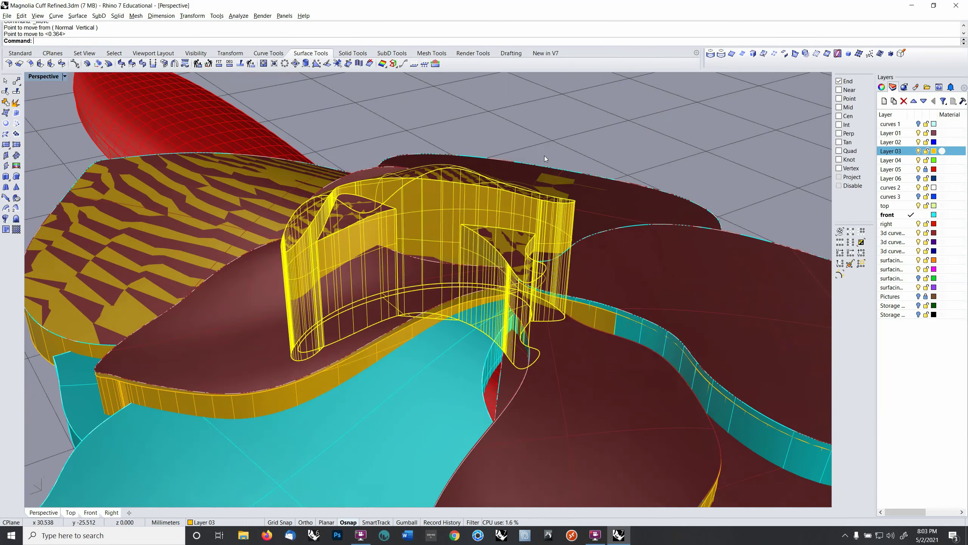
right_click_drag(694, 116, 490, 299)
key("F4")
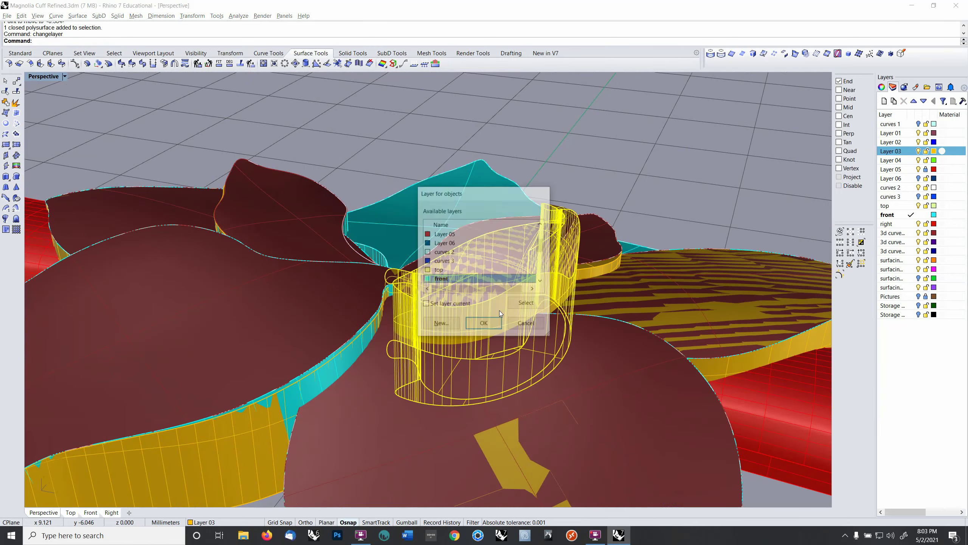
left_click(483, 324)
scroll(683, 148, "down", 10)
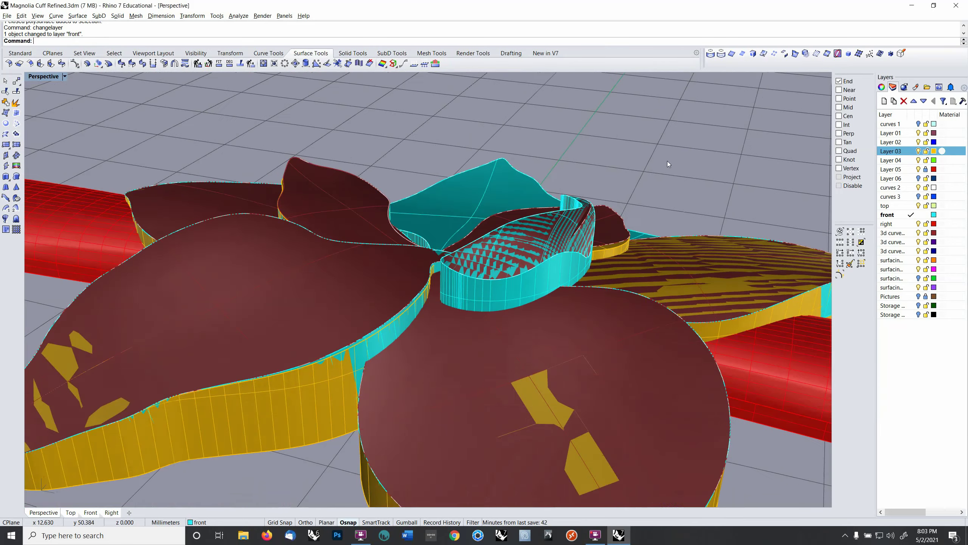
right_click_drag(560, 178, 628, 339)
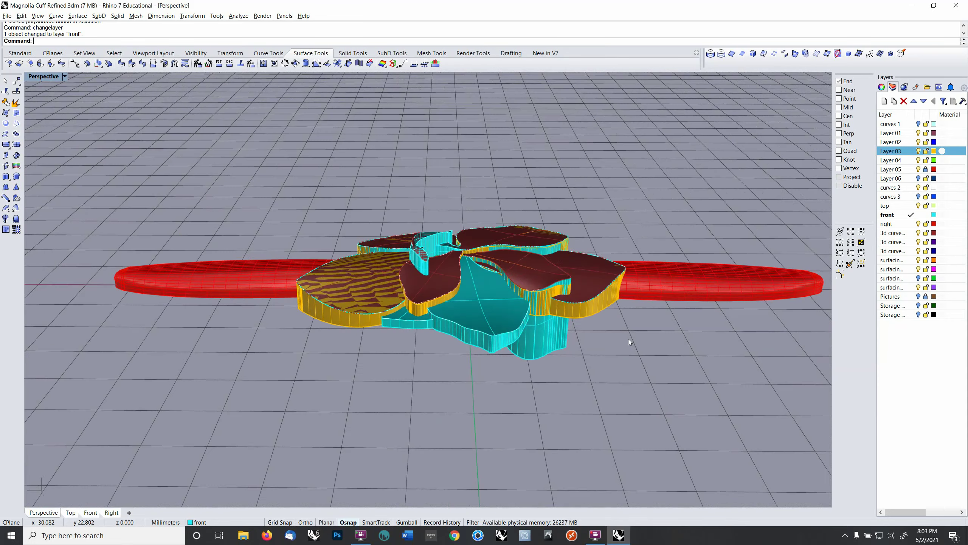
left_click(918, 152)
Step: Select the six dark red petal top surfaces, excluding the curled center petal, and duplicate them in place
mouse_move(606, 236)
right_mouse_down()
mouse_move(592, 263)
mouse_move(599, 239)
right_mouse_up()
scroll(601, 240, "up", 5)
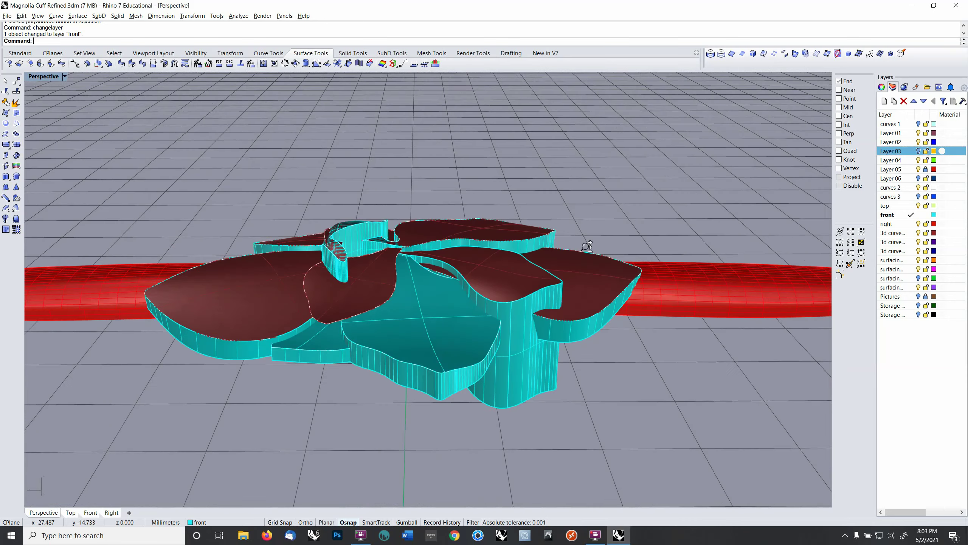
left_click(513, 284)
left_click(614, 278, "shift")
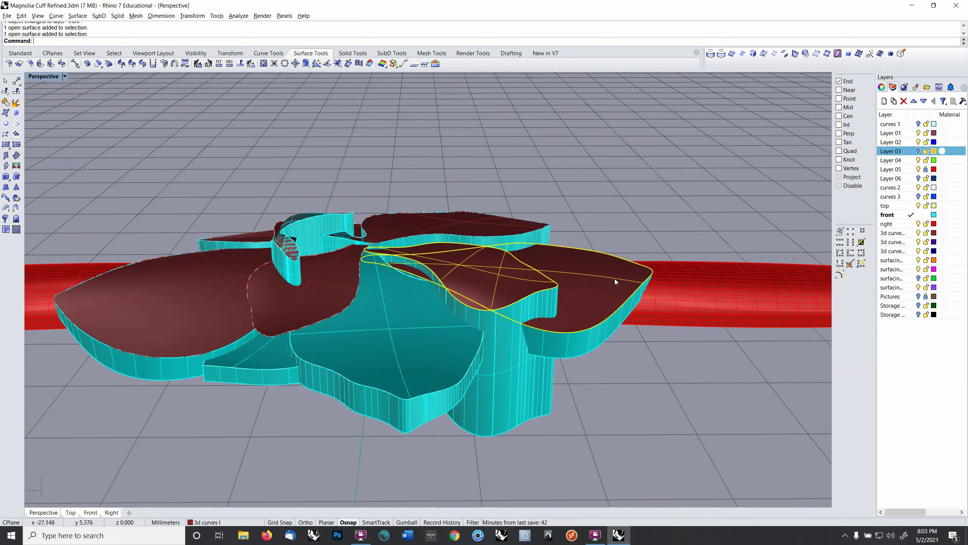
right_click_drag(614, 279, 581, 303)
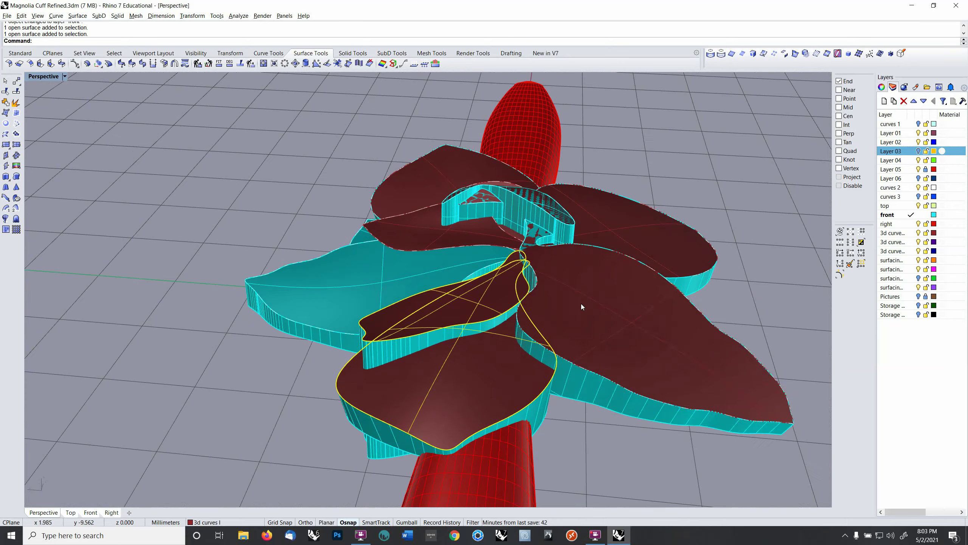
left_click(581, 304, "shift")
right_click_drag(655, 267, 609, 255)
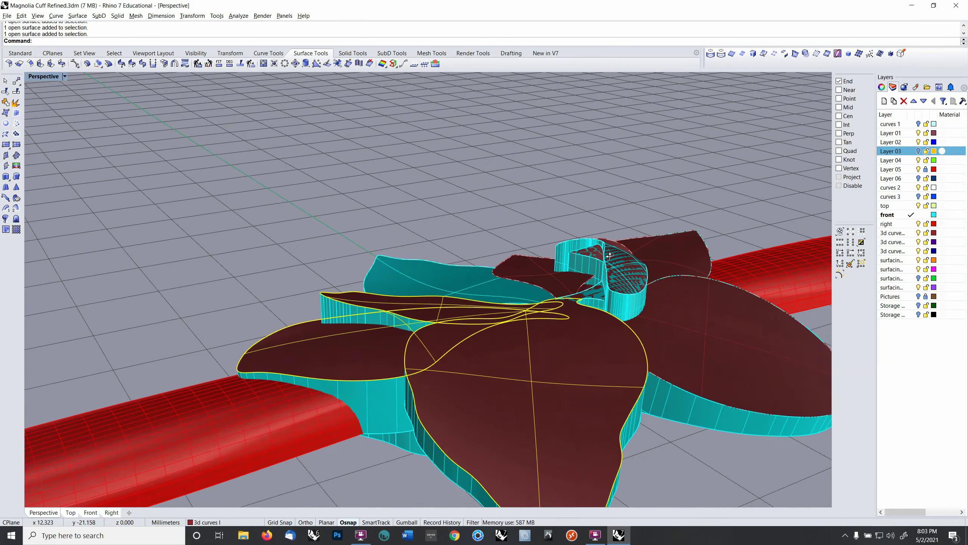
right_click_drag(653, 280, 658, 383)
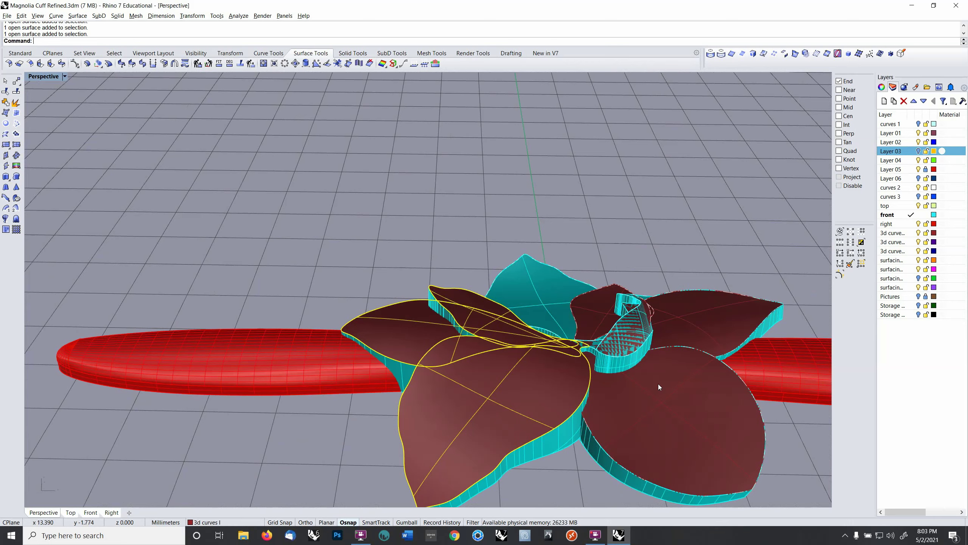
left_click(659, 385, "shift")
left_click(688, 333, "shift")
right_click_drag(607, 307, 301, 271)
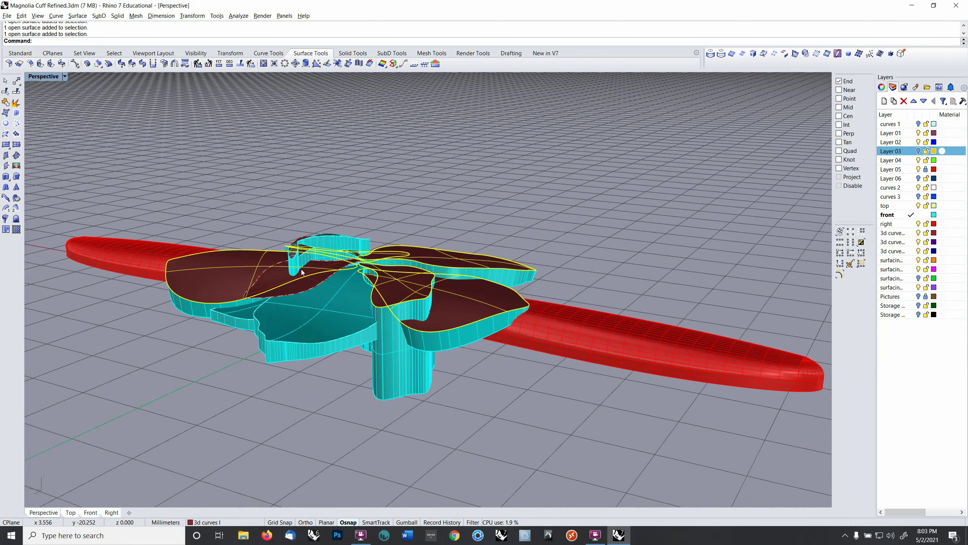
left_click(302, 289, "shift")
key("ctrl+c")
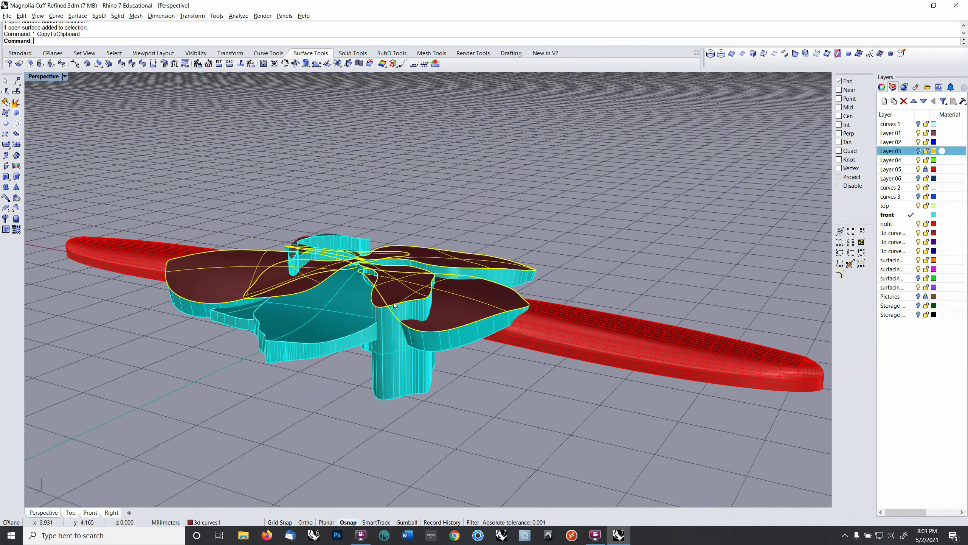
key("ctrl+v")
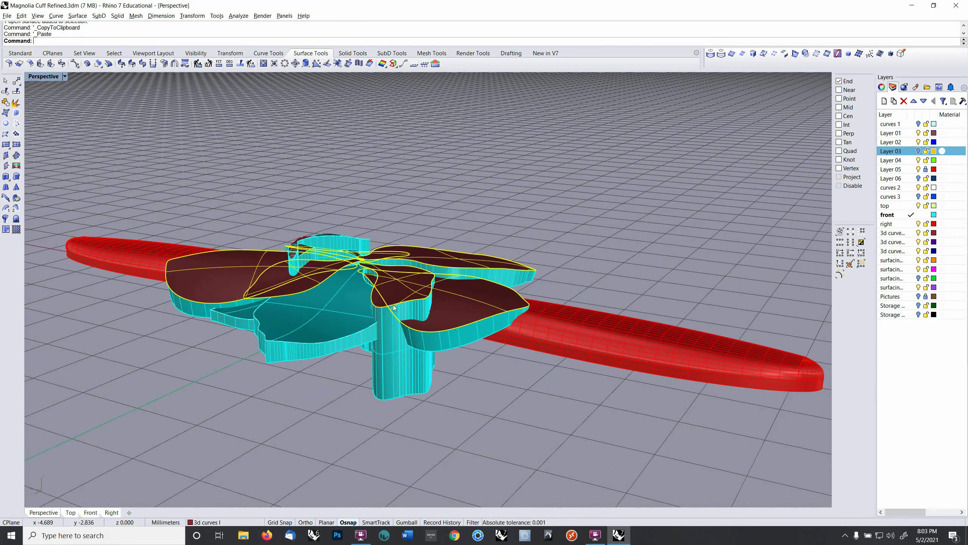
Step: Change the duplicated petal surfaces to the top layer and hide the dark red 3d curves layer holding the originals
right_click(393, 304)
left_click(446, 273)
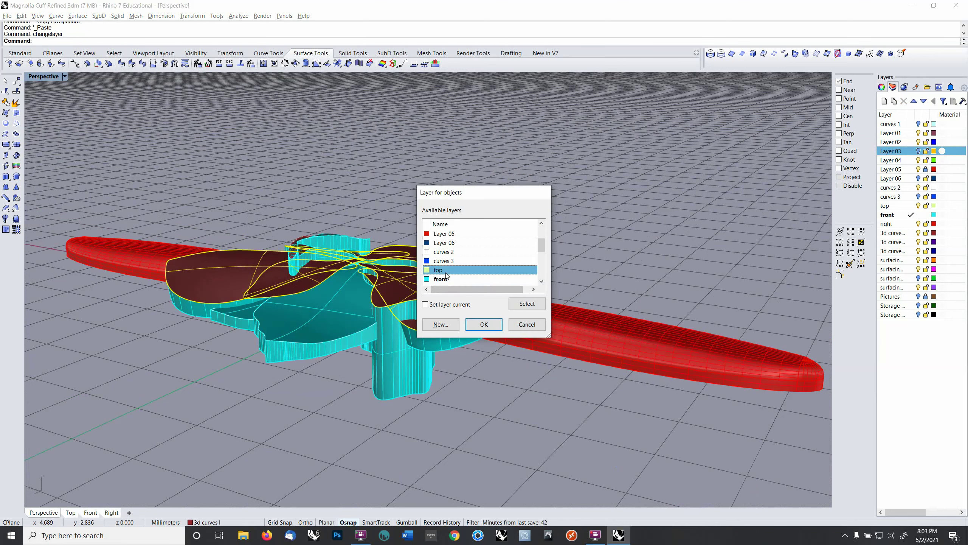
left_click(484, 324)
right_click_drag(581, 230, 792, 267)
left_click(920, 234)
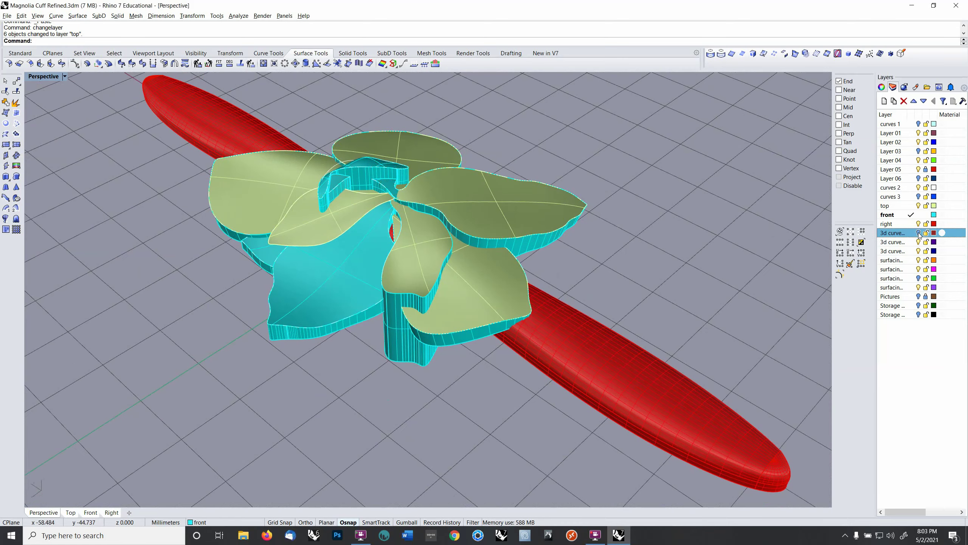
Step: Join the side walls of the pointed petal above the cuff arm, beside the deep-walled folded petal, to its top surface
right_click_drag(641, 278, 588, 288)
scroll(452, 318, "up", 5)
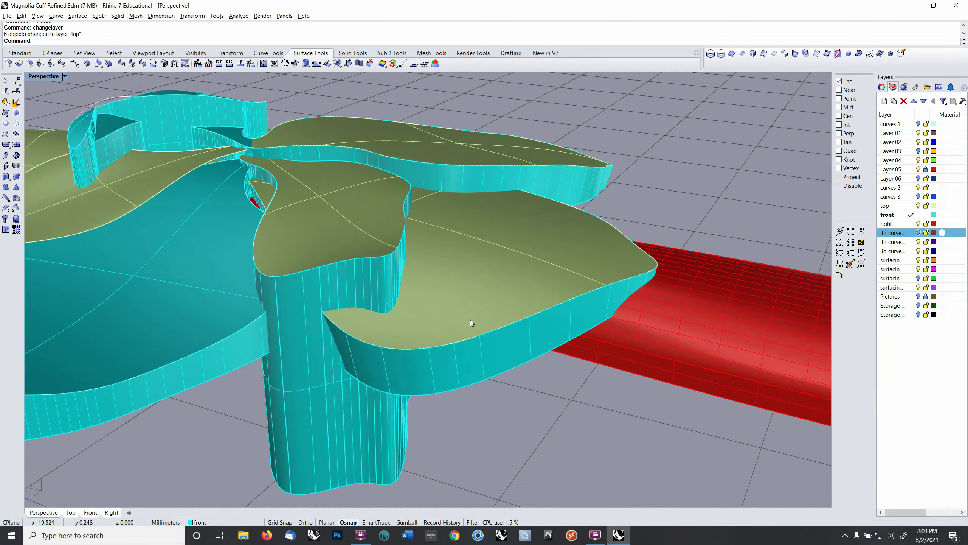
left_click(466, 355)
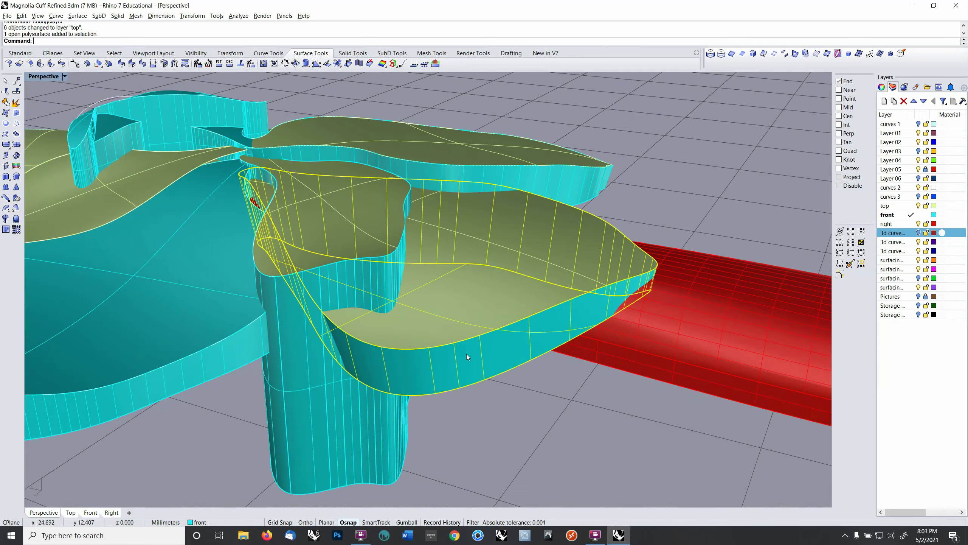
left_click(5, 101)
left_click(522, 228)
key("Return")
right_click_drag(531, 230, 783, 242)
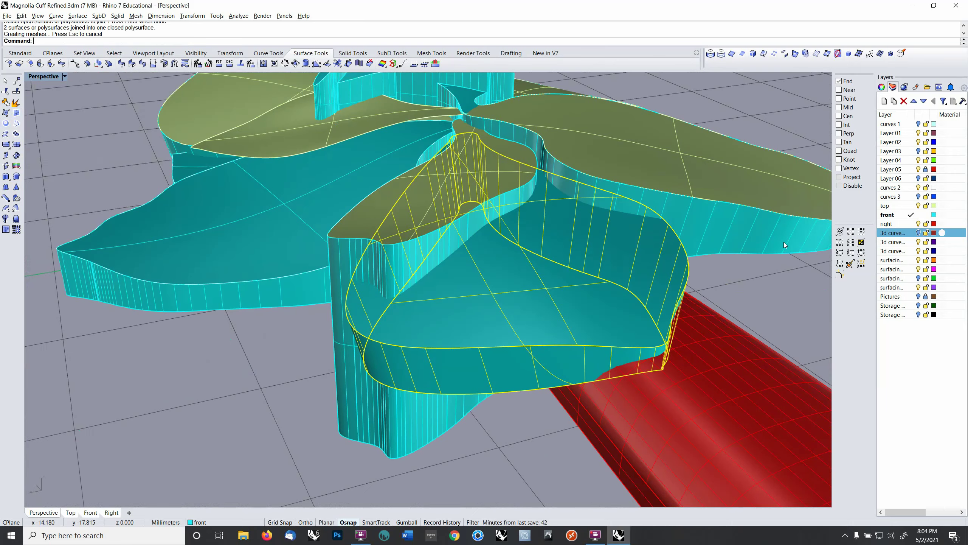
Step: Join the other large flat petals' side walls to their matching top surfaces, one petal at a time
left_click(795, 269)
right_click(794, 269)
left_click(750, 242)
left_click(753, 210)
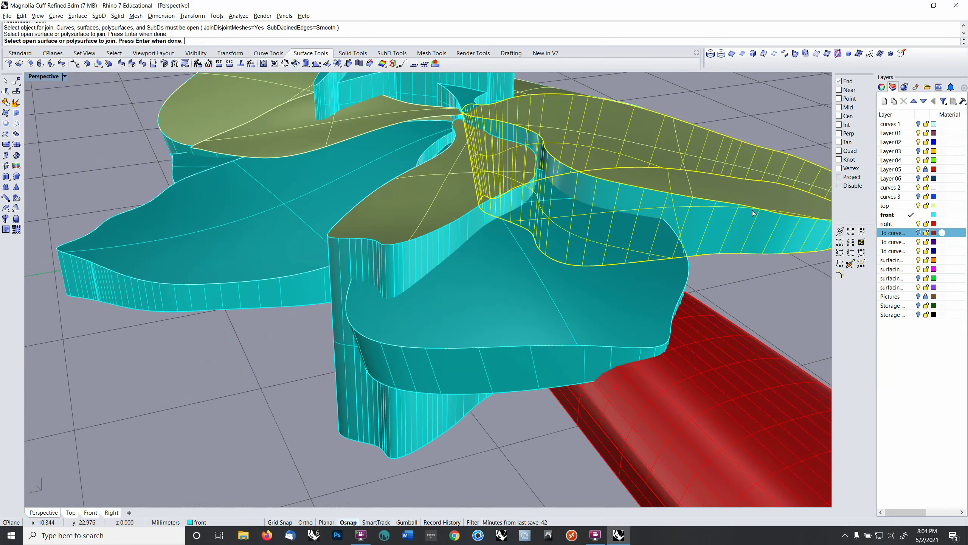
key("Return")
right_click_drag(752, 211, 612, 306)
right_click(518, 276)
left_click(500, 286)
left_click(505, 255)
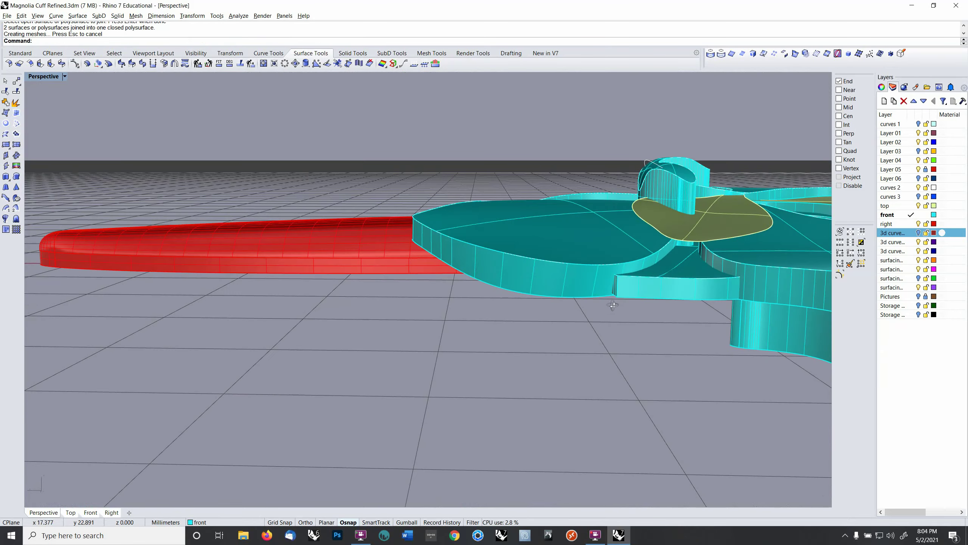
Step: Try to join the folded petal's deep side walls to its top surface
right_click_drag(678, 227, 552, 254)
left_click(768, 310)
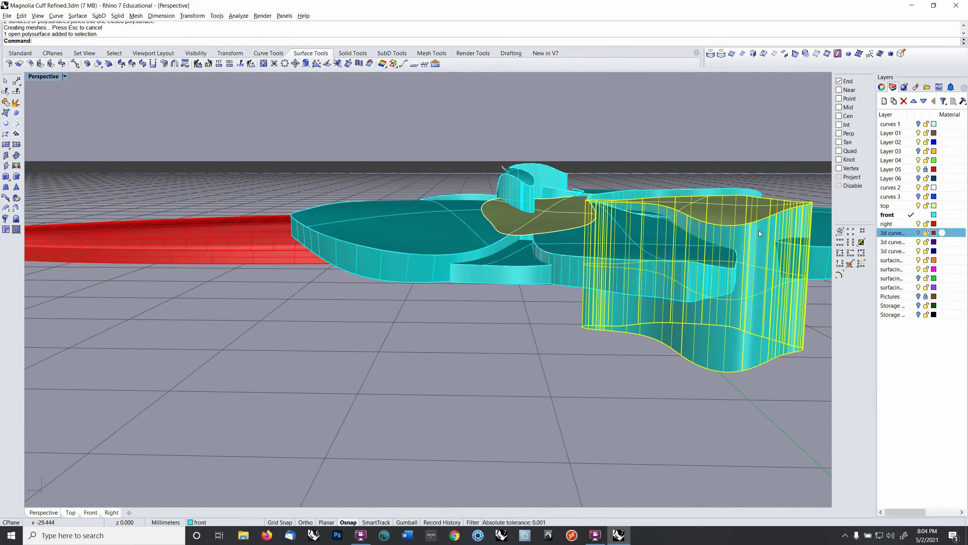
key("ctrl+j")
left_click(703, 206)
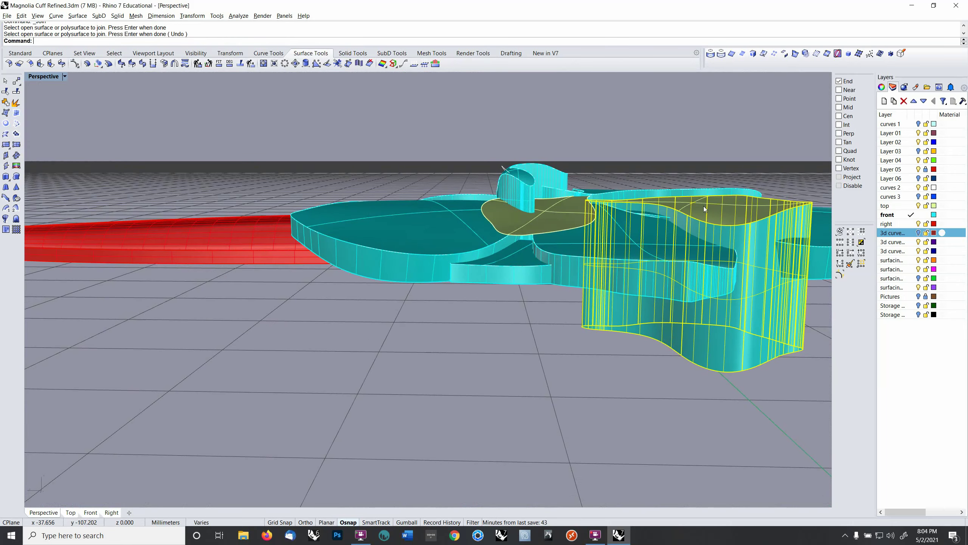
key("Return")
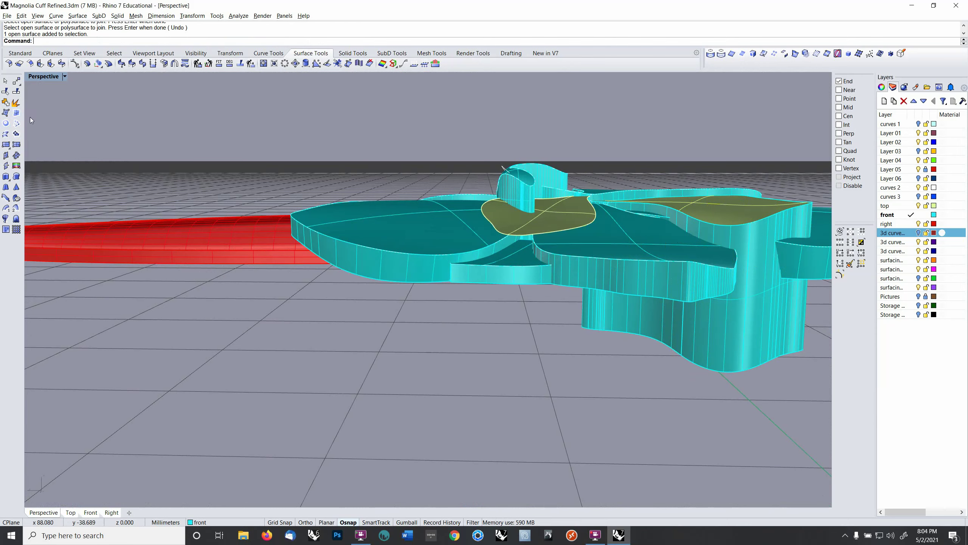
Step: Restart Join and combine the deep-walled folded petal's polysurface with its top surface
left_click(9, 103)
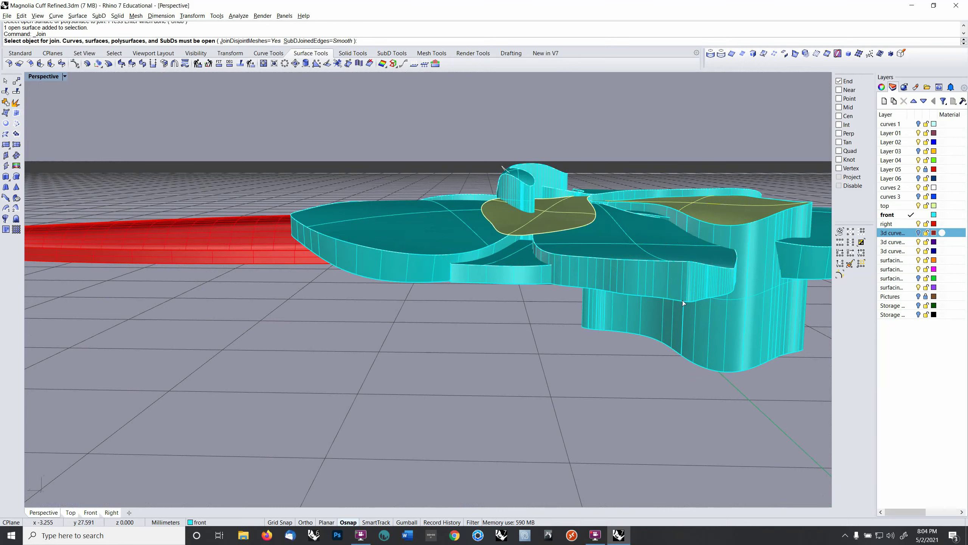
left_click(735, 263)
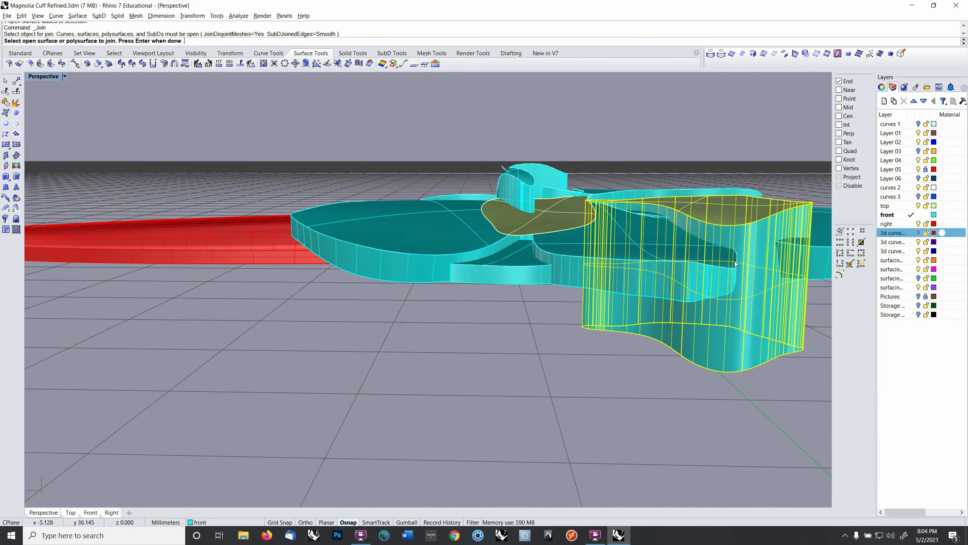
key("Return")
left_click(739, 222)
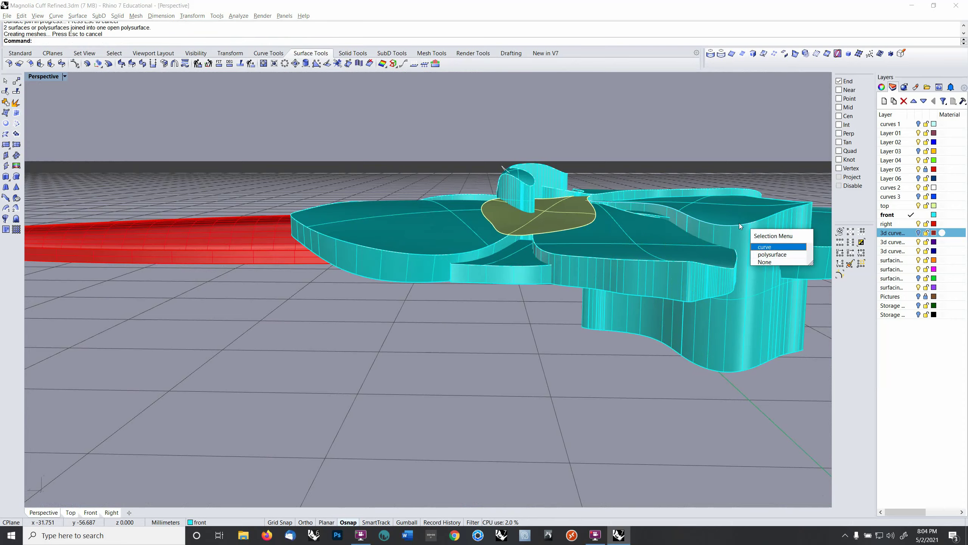
Step: Turn off the curves 2 layer
left_click(774, 247)
left_click(919, 188)
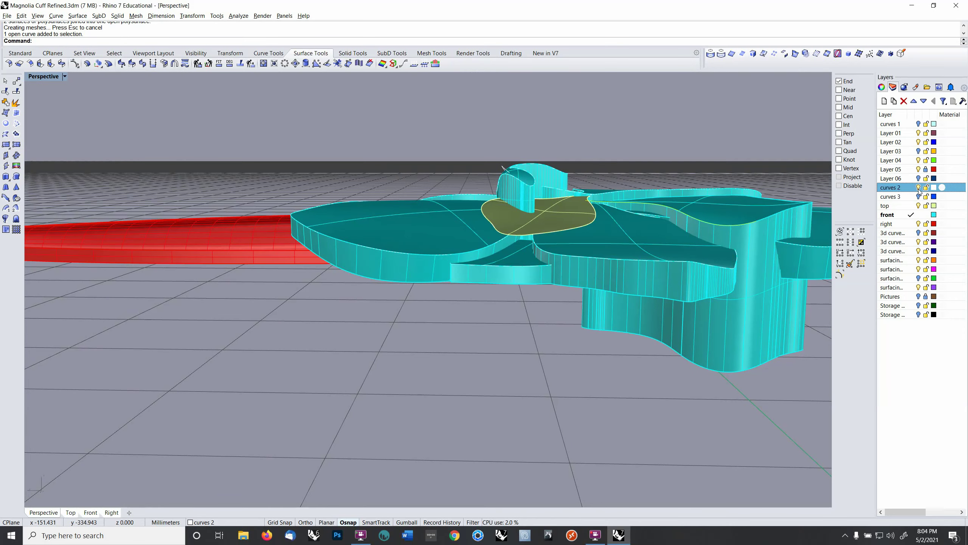
right_click_drag(783, 218, 609, 286)
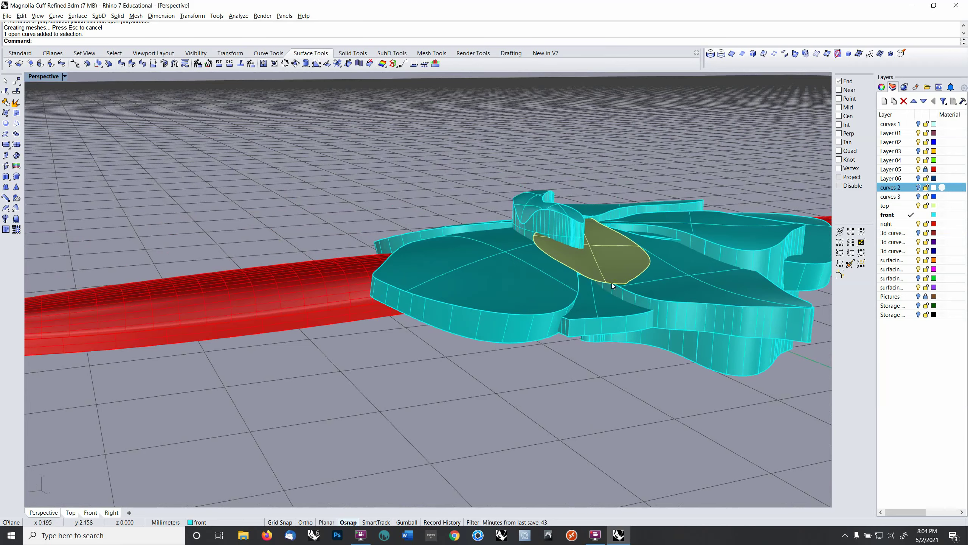
left_click(611, 283)
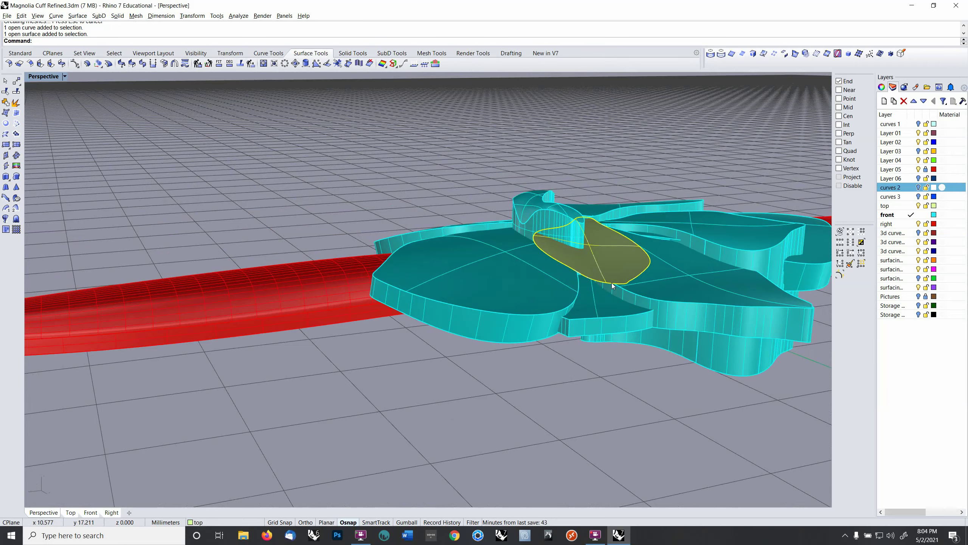
key("ctrl+j")
scroll(611, 283, "up", 5)
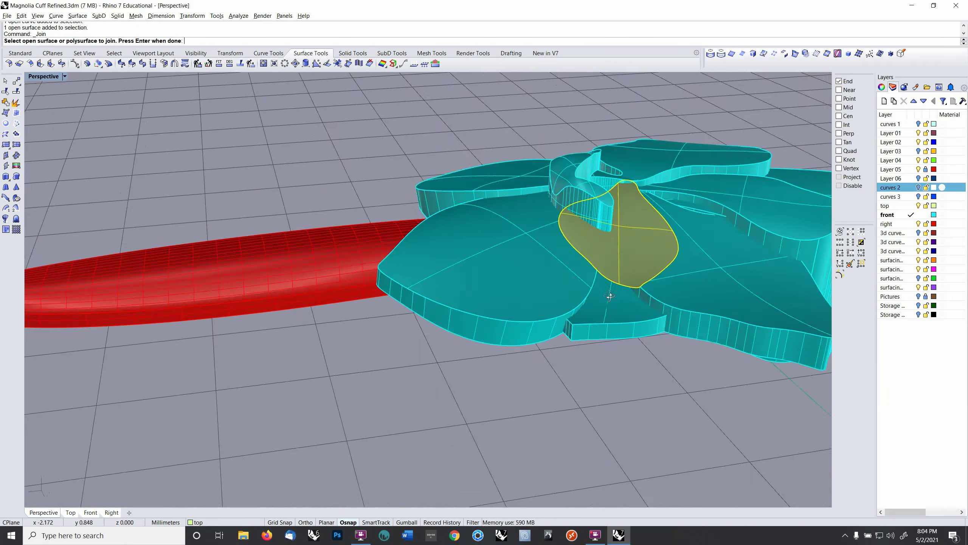
left_click(636, 265)
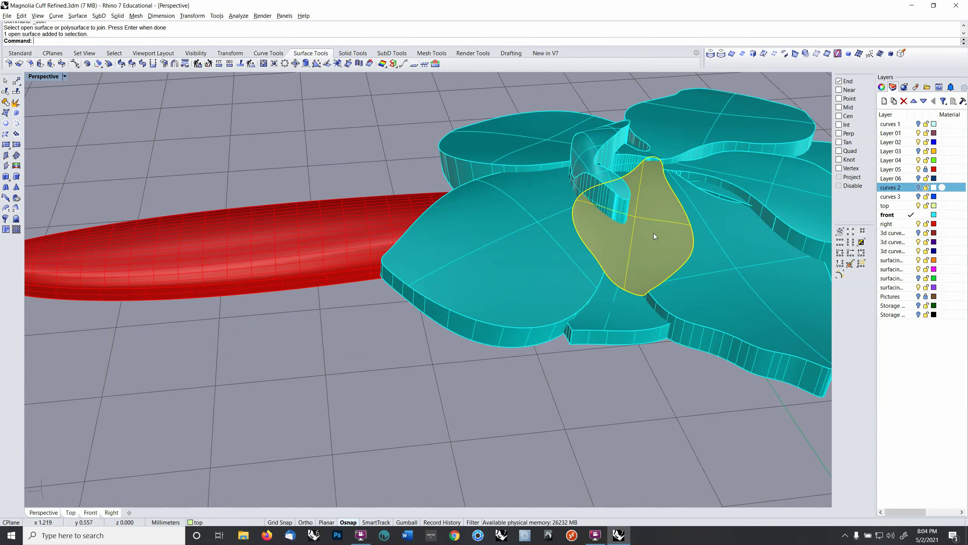
Step: Duplicate the central inner petal surface's border, extrude it straight down well below the other petals, and delete the leftover border curve
left_click(687, 237)
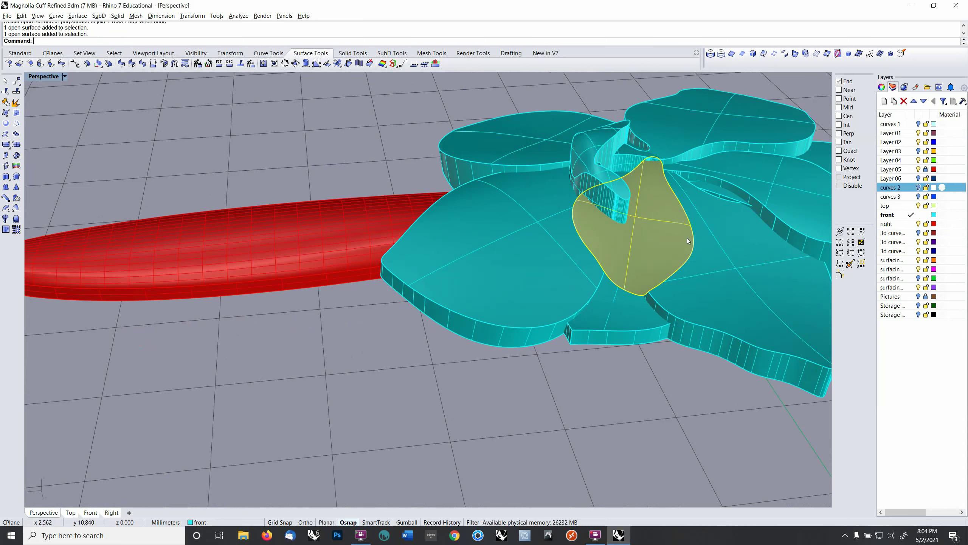
left_click(743, 56)
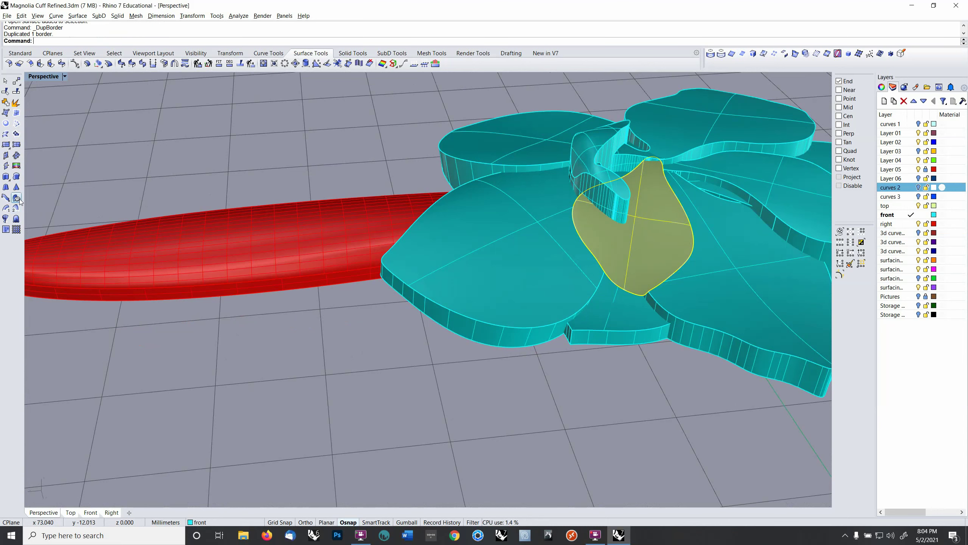
left_click(8, 177)
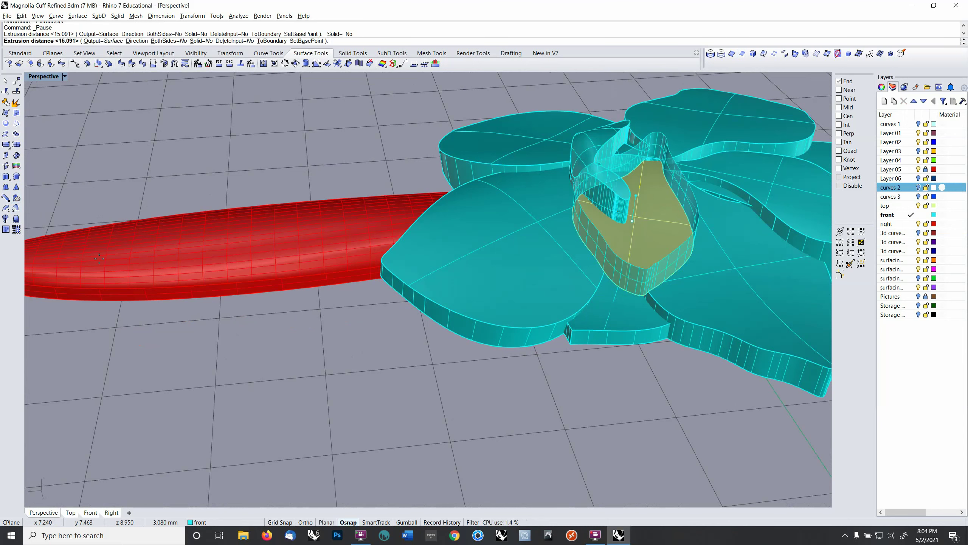
left_click(459, 417)
right_click_drag(458, 417, 567, 378)
key("Delete")
Step: Join the central inner petal's long extruded walls to its top surface
left_click(602, 314)
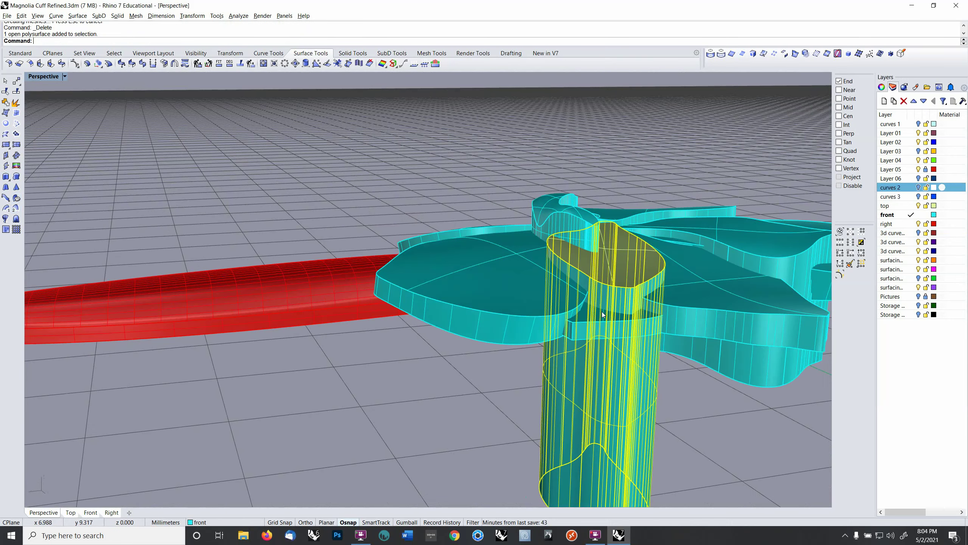
left_click(6, 102)
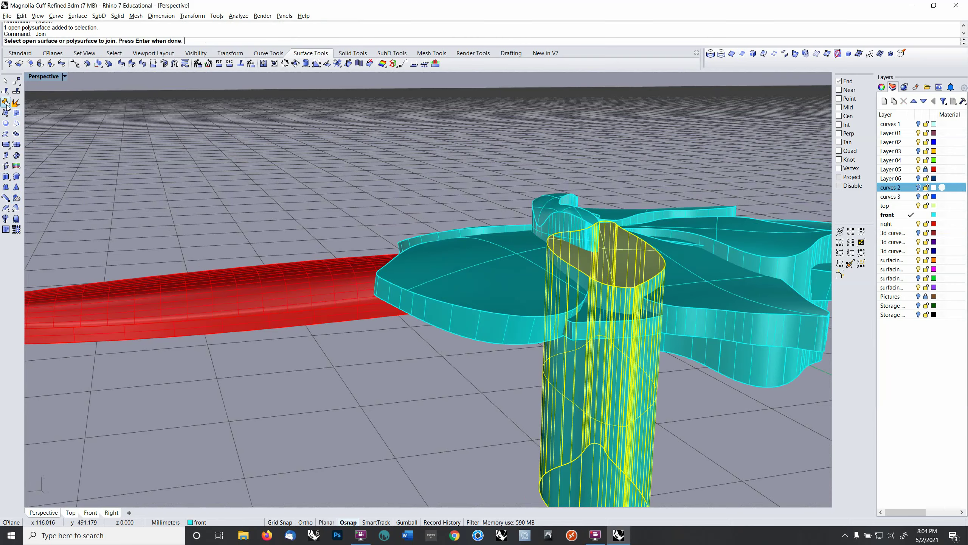
left_click(627, 266)
left_click(627, 266)
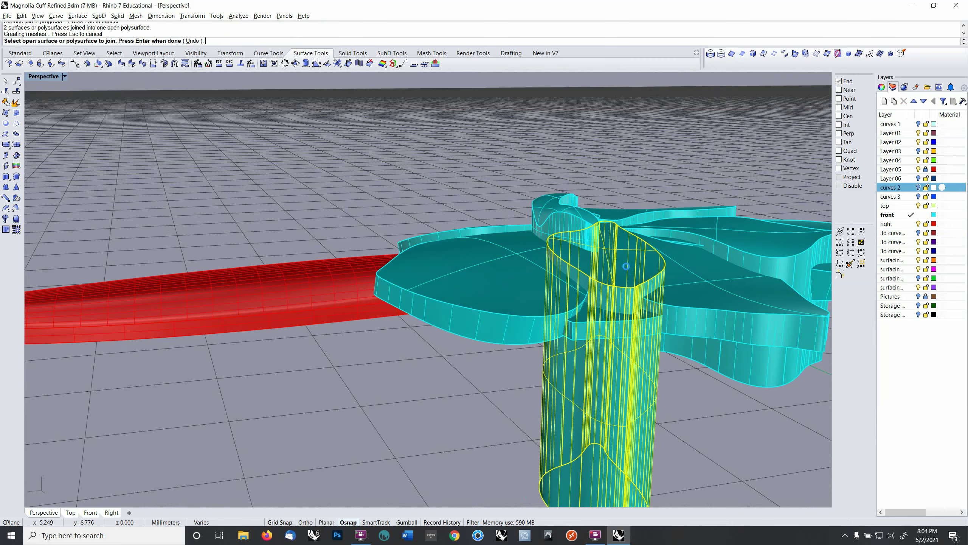
key("Return")
Step: Select the petal polysurfaces together and set the construction plane to World Front
scroll(644, 313, "down", 3)
right_click_drag(679, 390, 474, 386)
scroll(468, 360, "down", 5)
left_click_drag(774, 448, 673, 444)
right_click_drag(570, 352, 579, 339)
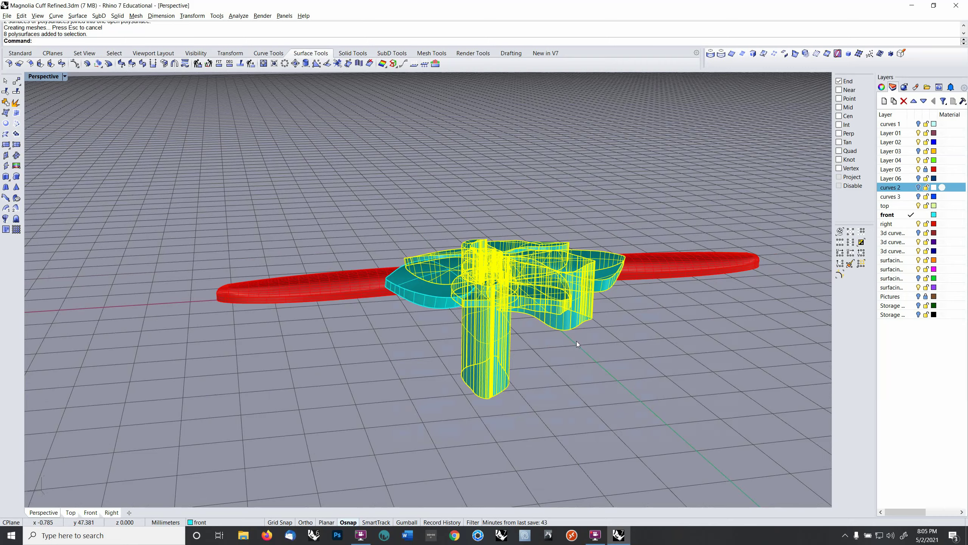
key("F2")
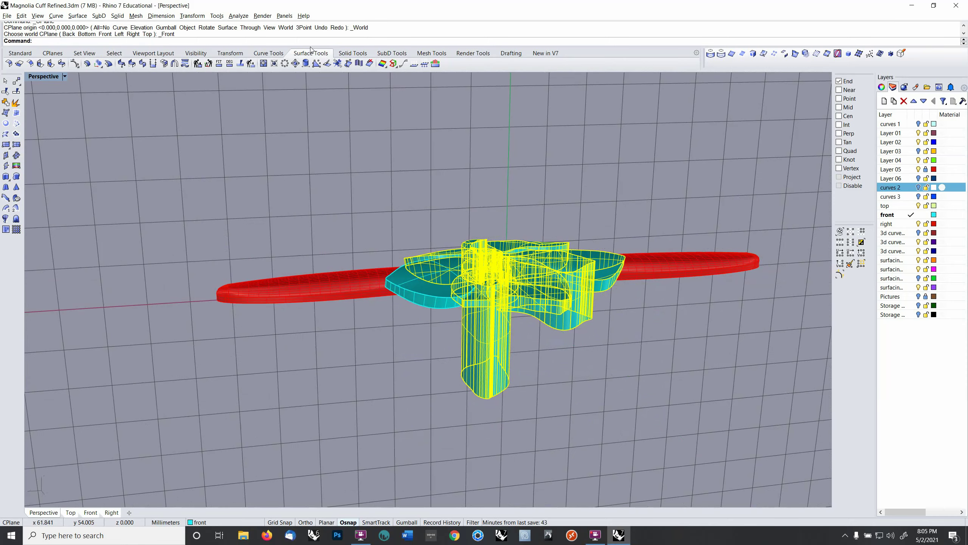
Step: Create a horizontal cutting plane through the selected petals, starting at 0, with 3d curves II as the current layer
left_click(16, 165)
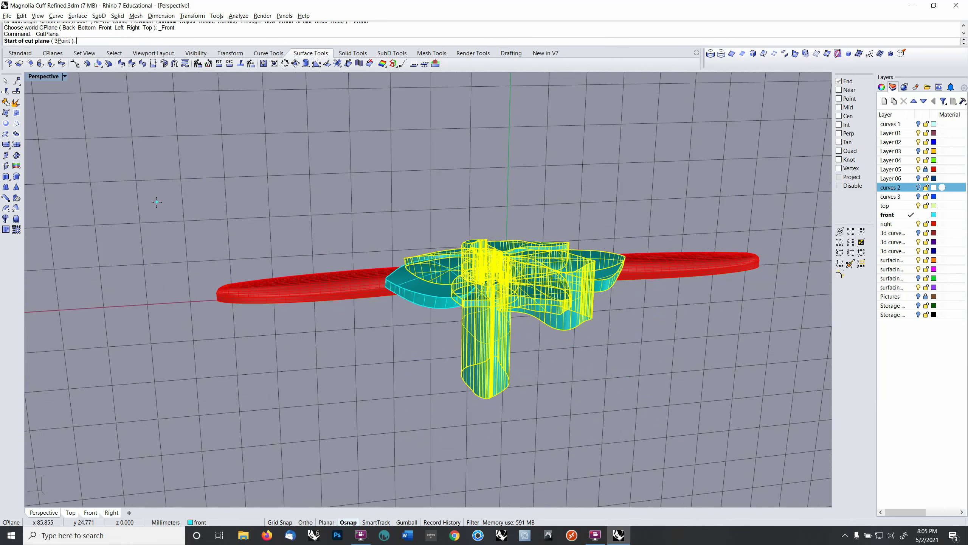
key("Escape")
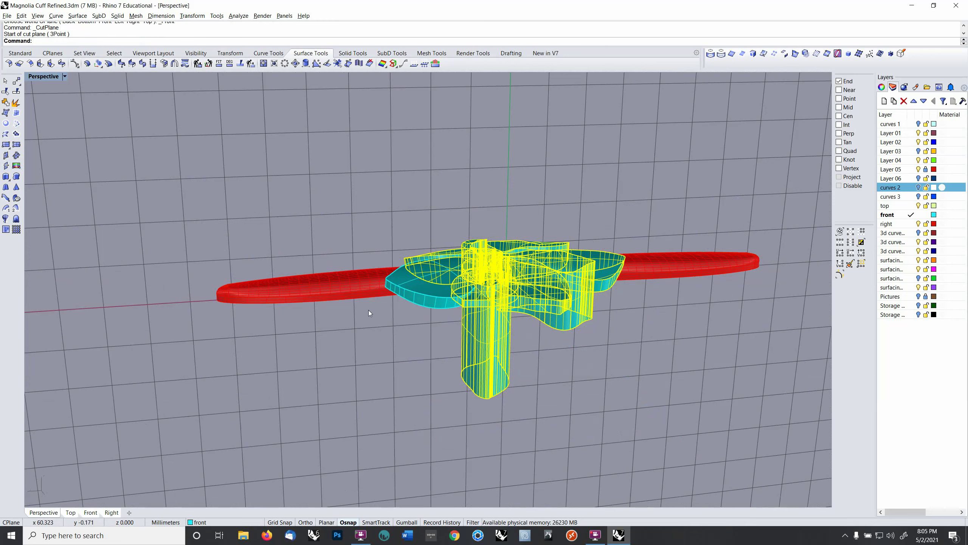
left_click(426, 307)
key("Return")
type("0")
key("Return")
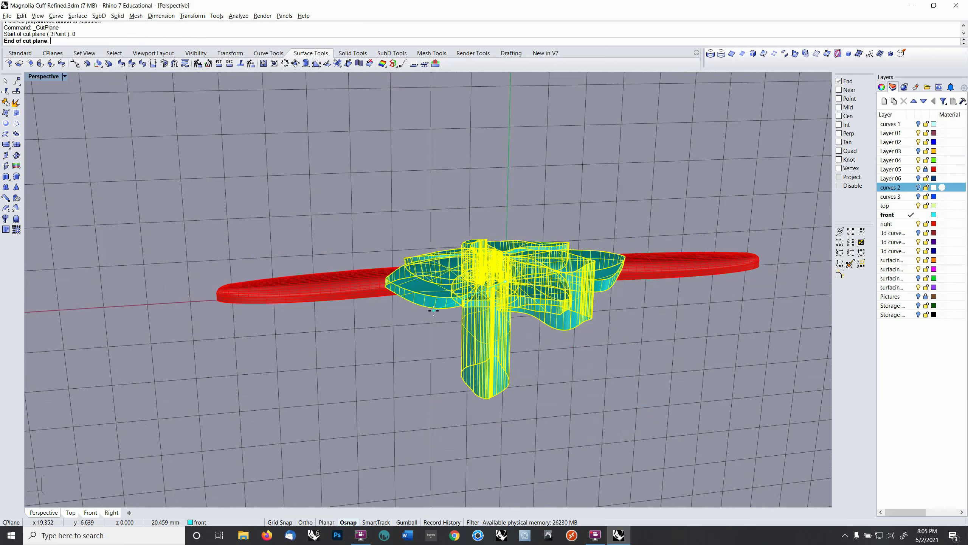
left_click(911, 241)
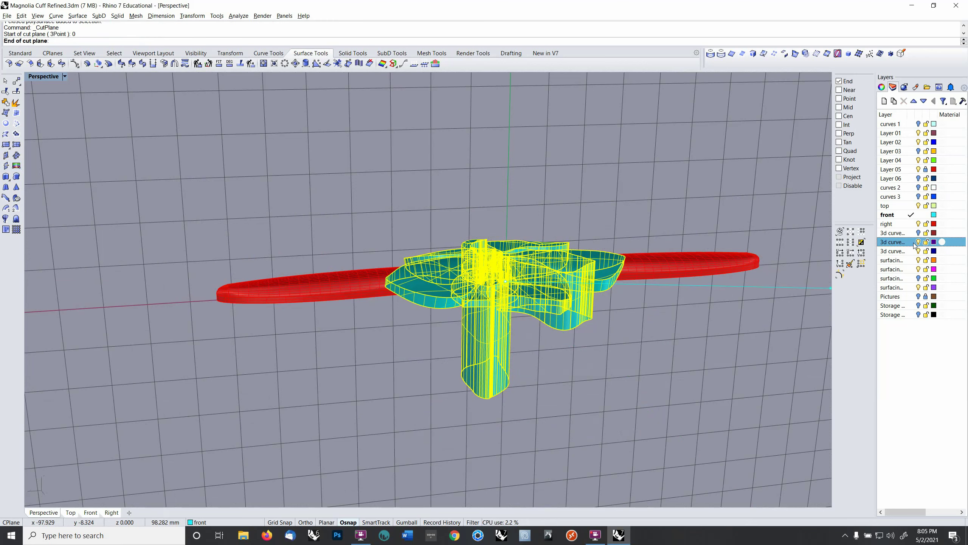
left_click(205, 341)
left_click(603, 363)
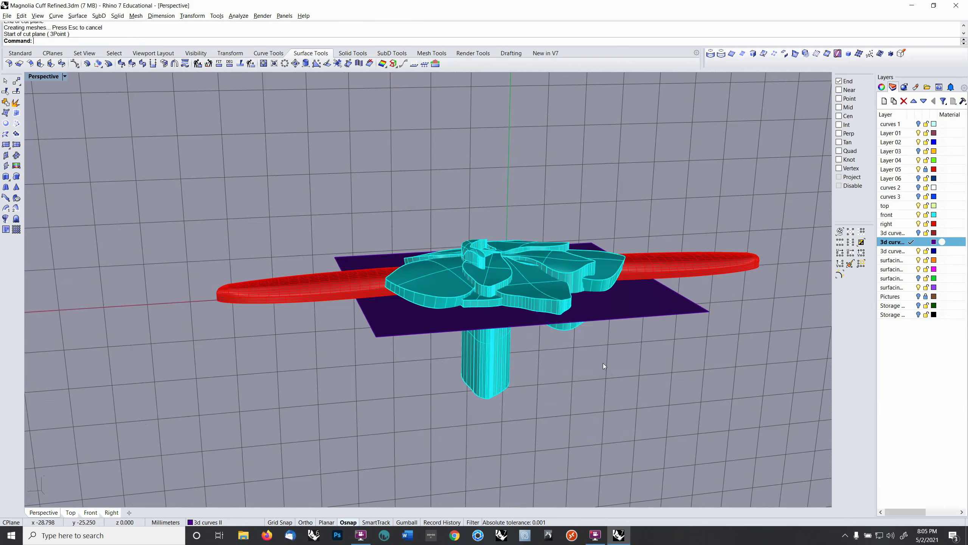
Step: Check the surface direction of the cutting plane beneath the flower
right_click_drag(603, 364, 552, 360)
left_click(610, 353)
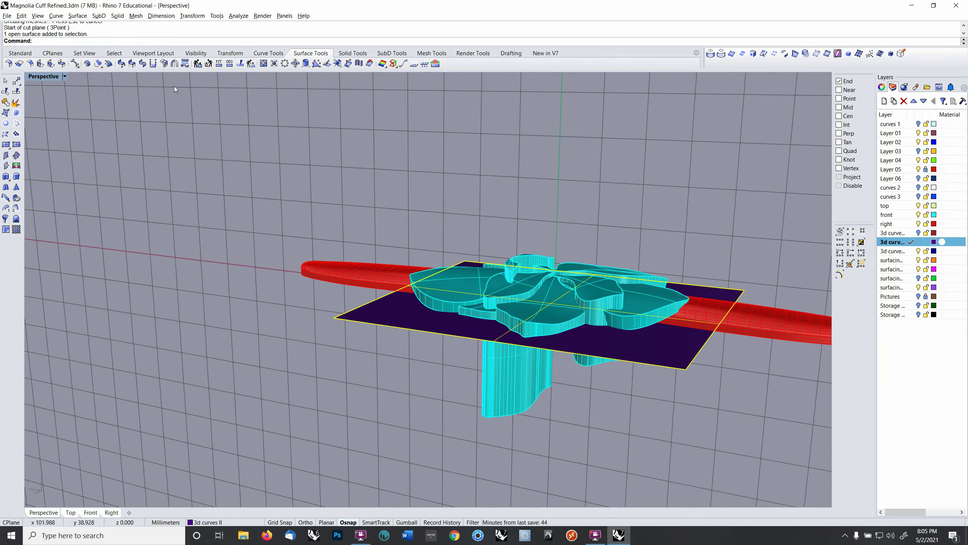
left_click(238, 16)
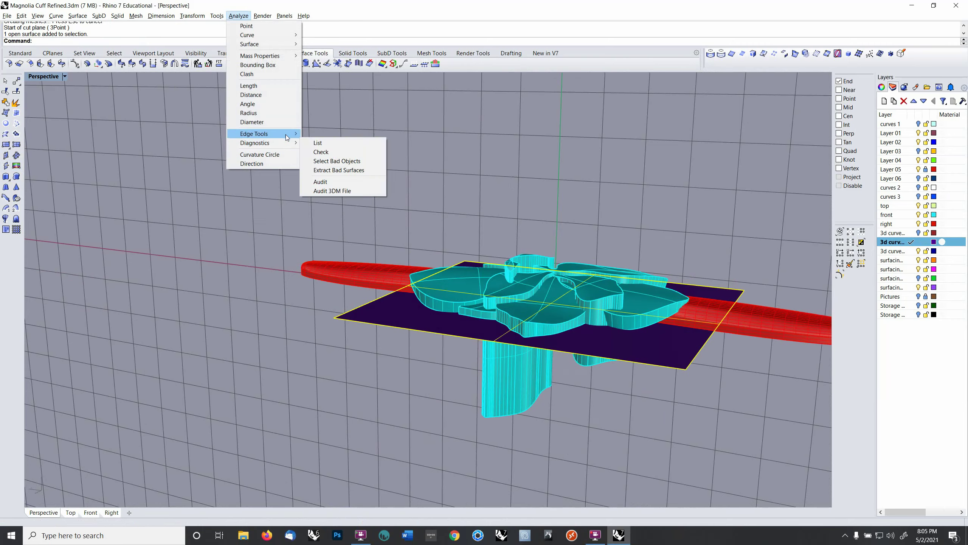
left_click(280, 164)
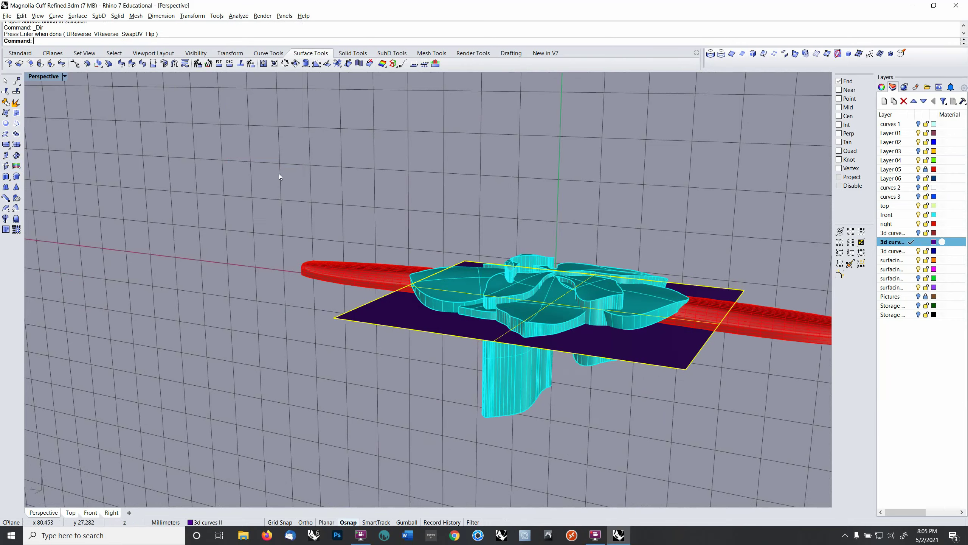
Step: Try to subtract the broad outer petal from the cutting plane using Boolean Difference with DeleteInput set to No
right_click_drag(278, 173, 413, 269)
scroll(458, 296, "up", 4)
mouse_move(458, 297)
right_mouse_down()
mouse_move(444, 266)
mouse_move(456, 284)
right_mouse_up()
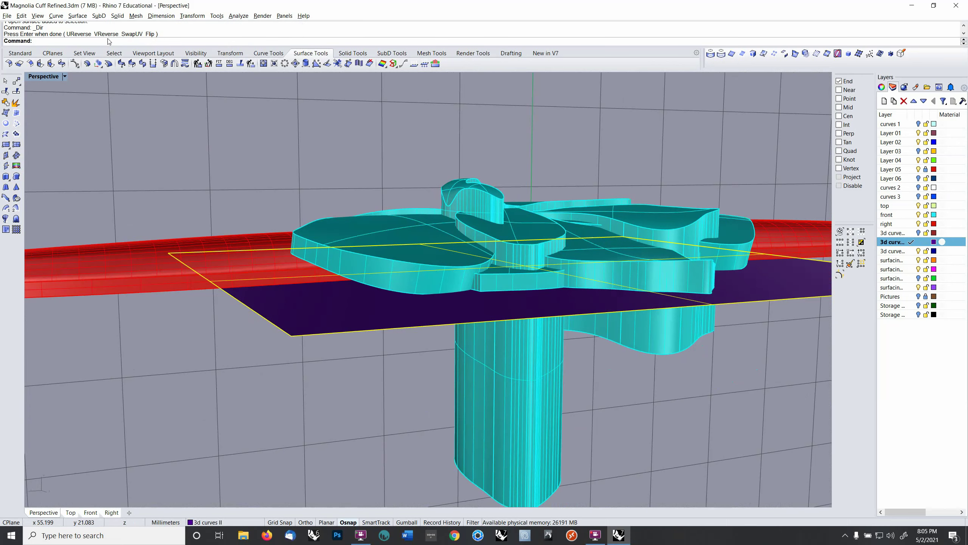
left_click(117, 15)
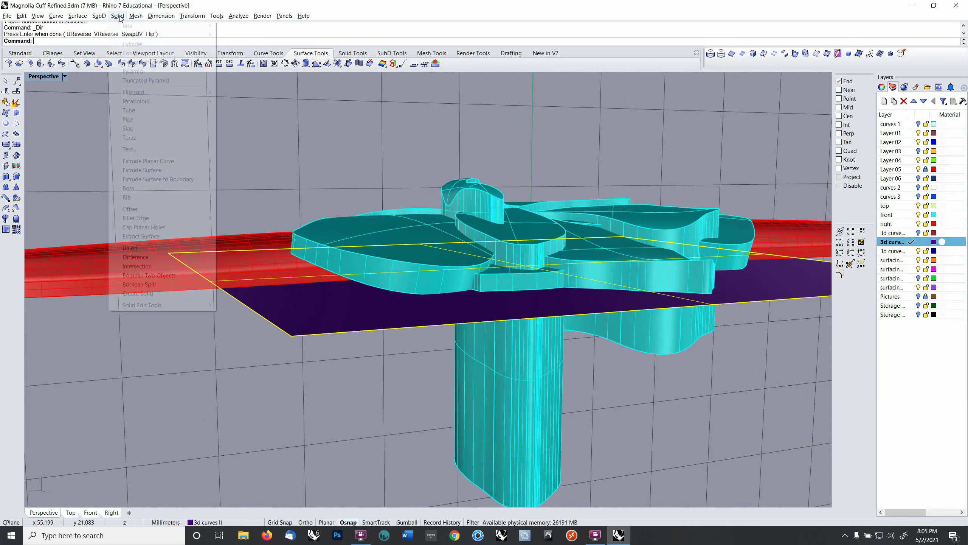
left_click(136, 258)
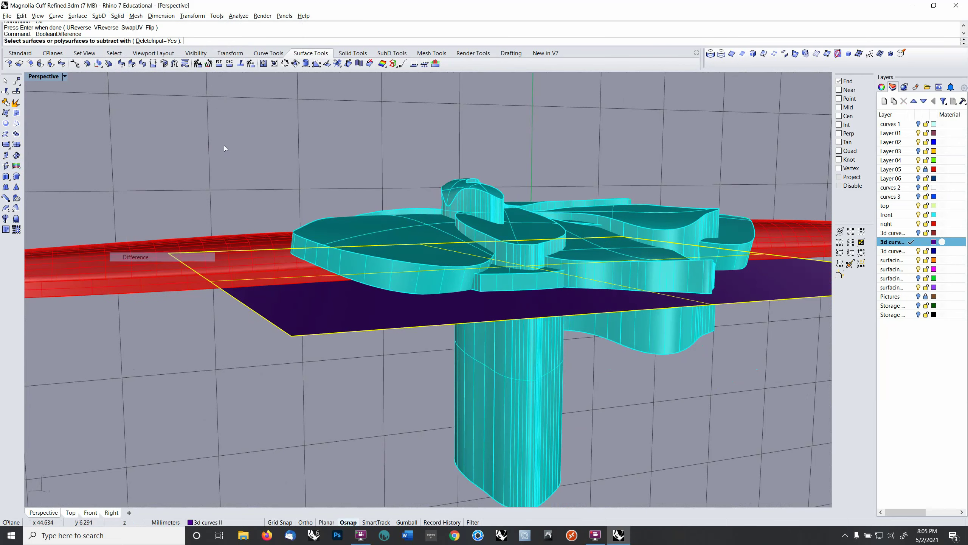
left_click(154, 41)
left_click(398, 271)
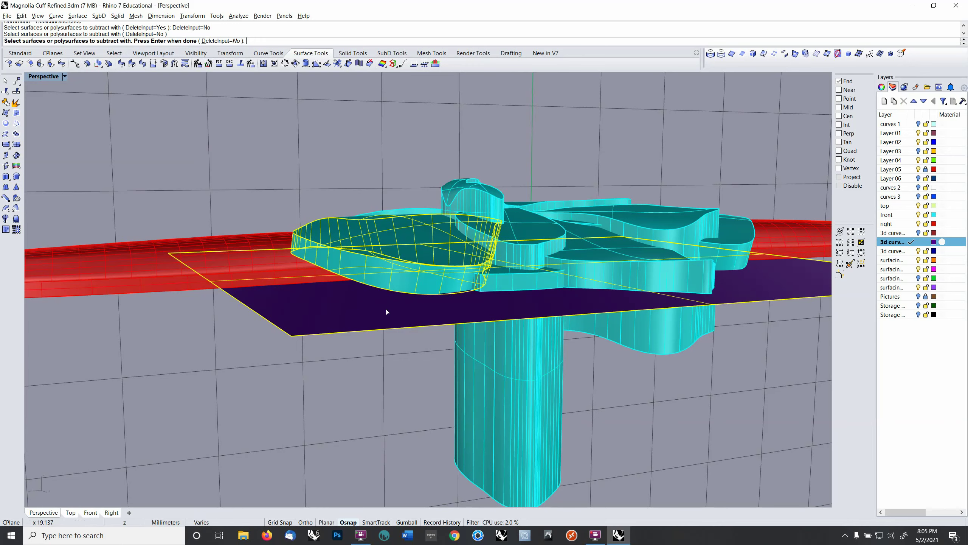
key("Return")
Step: Try subtracting the cutting plane from the broad outer petal instead, with DeleteInput set to No
key("Return")
left_click(391, 266)
key("Return")
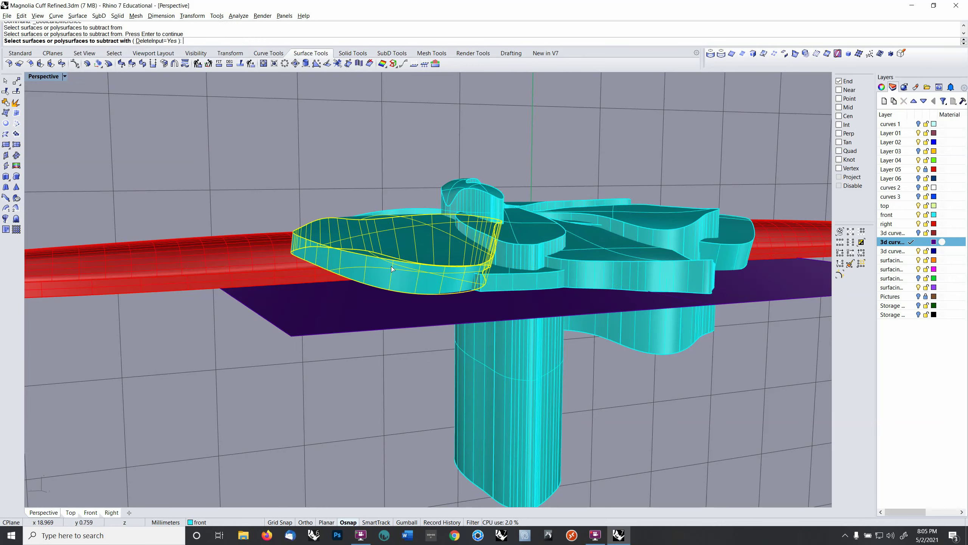
left_click(162, 42)
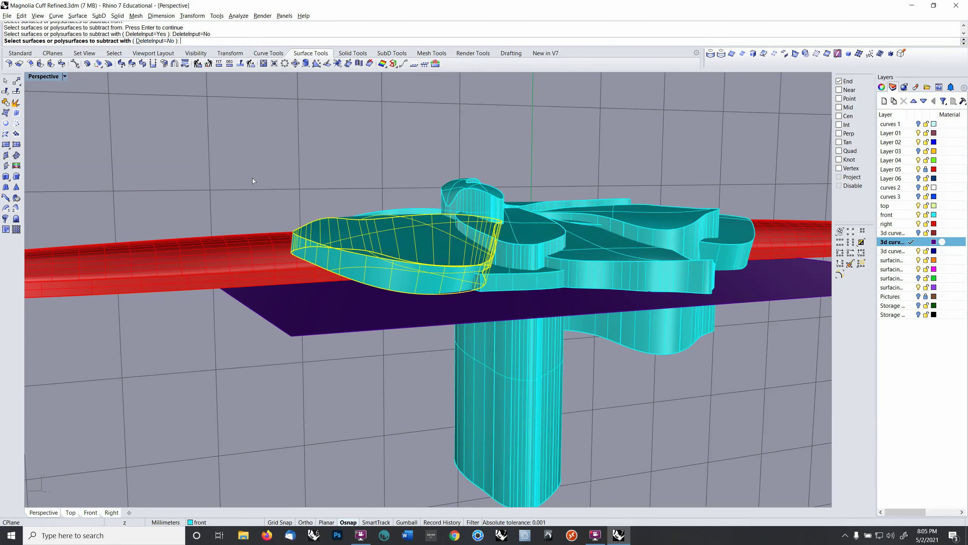
left_click(325, 330)
key("Return")
Step: Try a Boolean Difference between a long-walled petal and the cutting plane, and undo it
right_click_drag(354, 336, 525, 361)
key("Return")
left_click(538, 364)
key("Return")
left_click(454, 335)
key("Return")
key("ctrl+z")
Step: Subtract the cutting plane from the deep-walled folded petal with Boolean Difference
left_click(631, 314)
right_click_drag(630, 313, 352, 324)
key("Return")
left_click(490, 265)
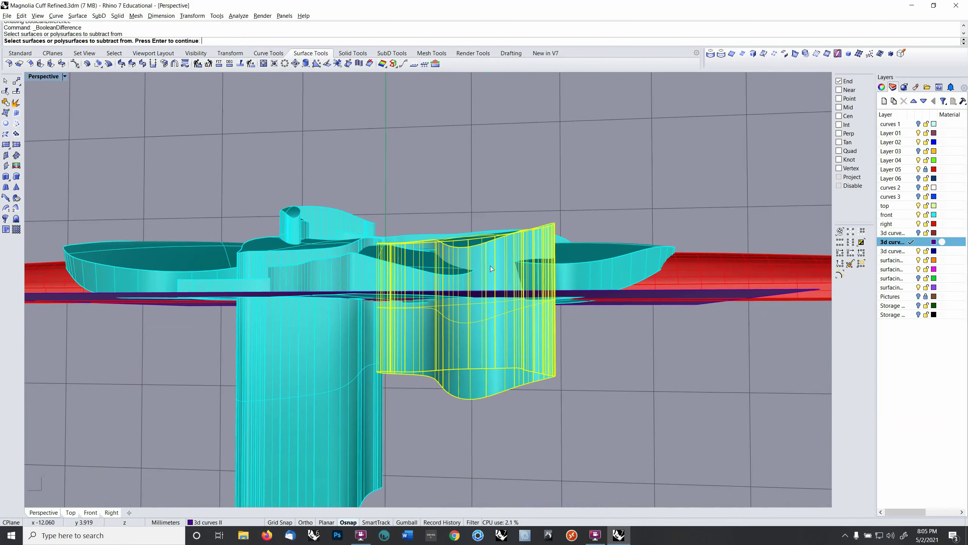
key("Return")
left_click(550, 294)
key("Return")
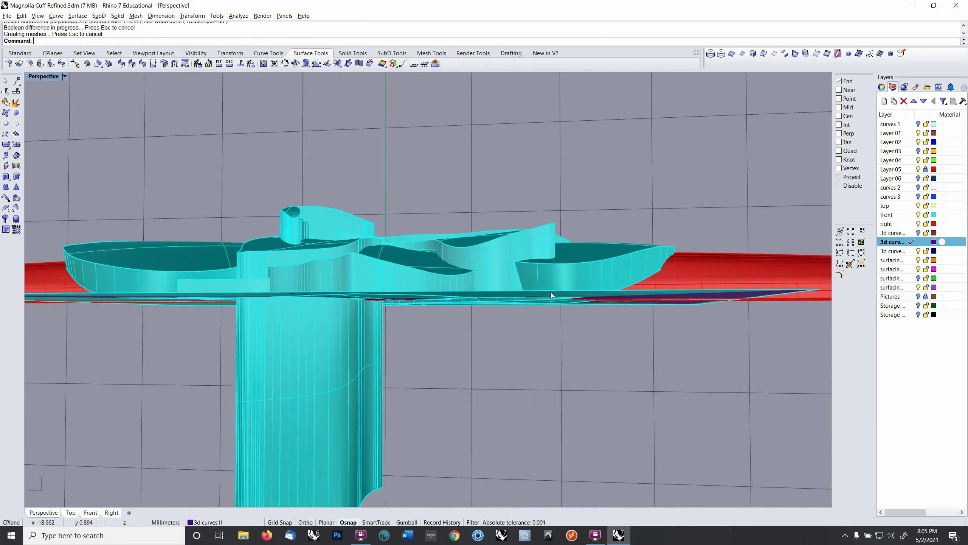
Step: Delete the original cutting plane surface that overlaps the Boolean Difference result
right_click_drag(550, 292, 516, 375)
left_click(516, 375)
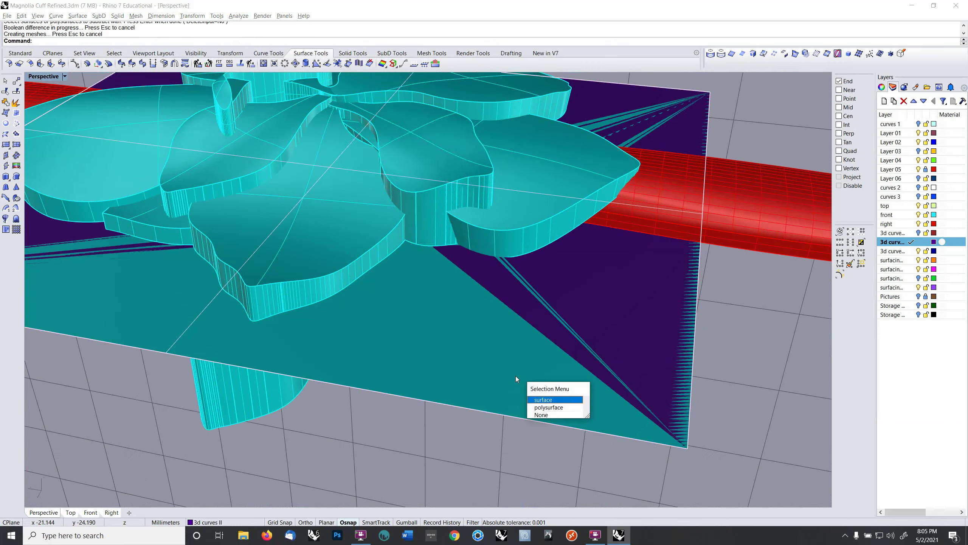
scroll(516, 375, "down", 2)
key("Up")
key("Up")
key("Return")
key("Delete")
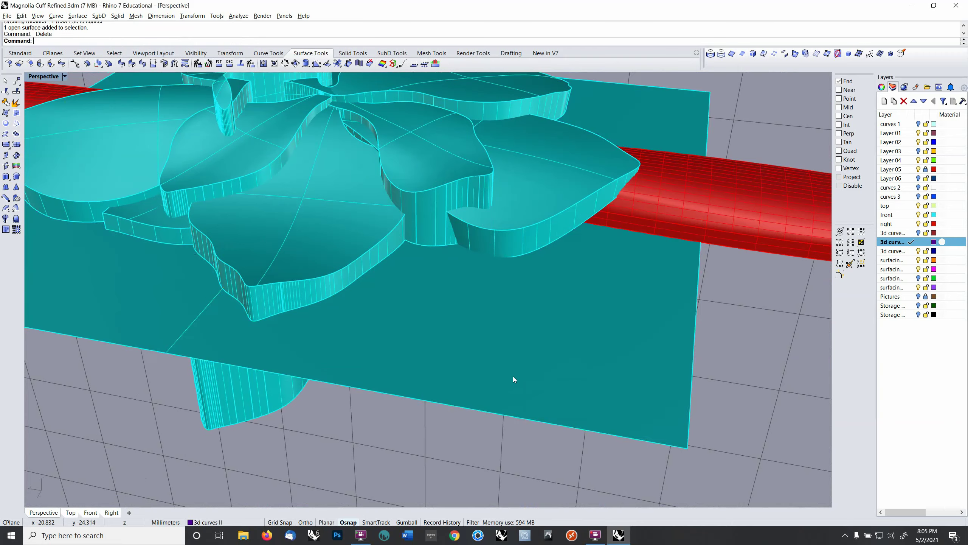
Step: Undo the cutting plane's deletion and the last Boolean Difference on the folded petal
right_click_drag(513, 376, 513, 359)
left_click(513, 358)
key("ctrl+z")
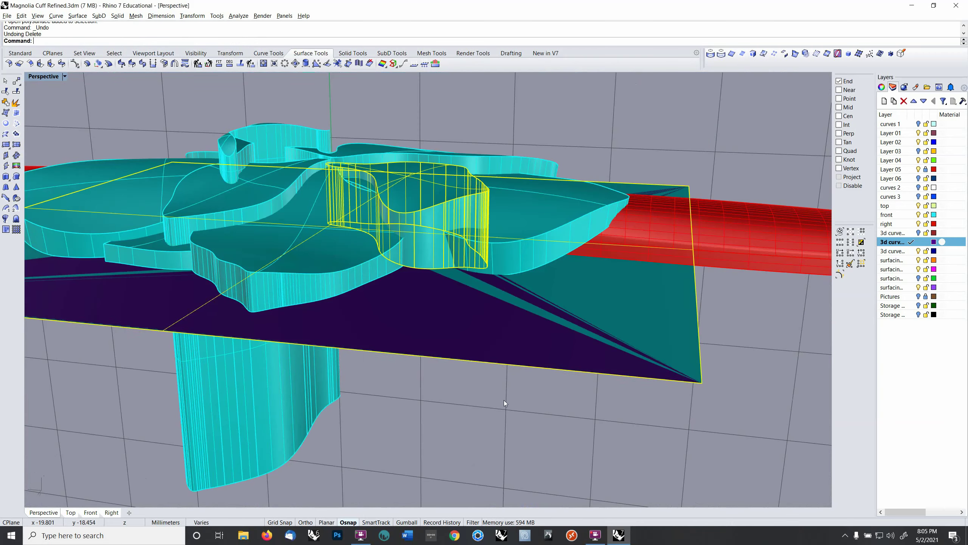
left_click(504, 400)
right_click_drag(504, 400, 690, 338)
key("ctrl+z")
left_click(501, 392)
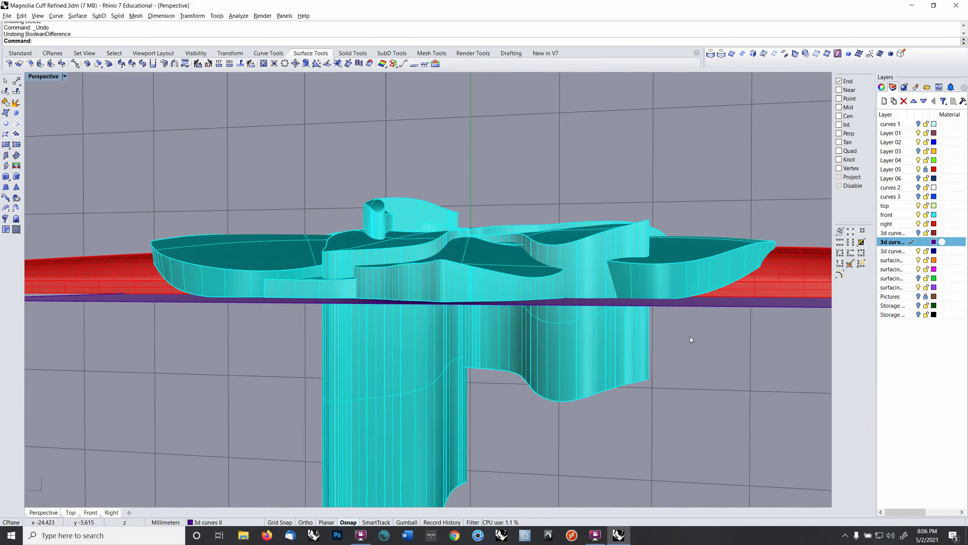
Step: Hide Layer 05 and trim the petal walls below the cutting plane, using the plane as the cutting object
left_click(678, 307)
left_click(919, 169)
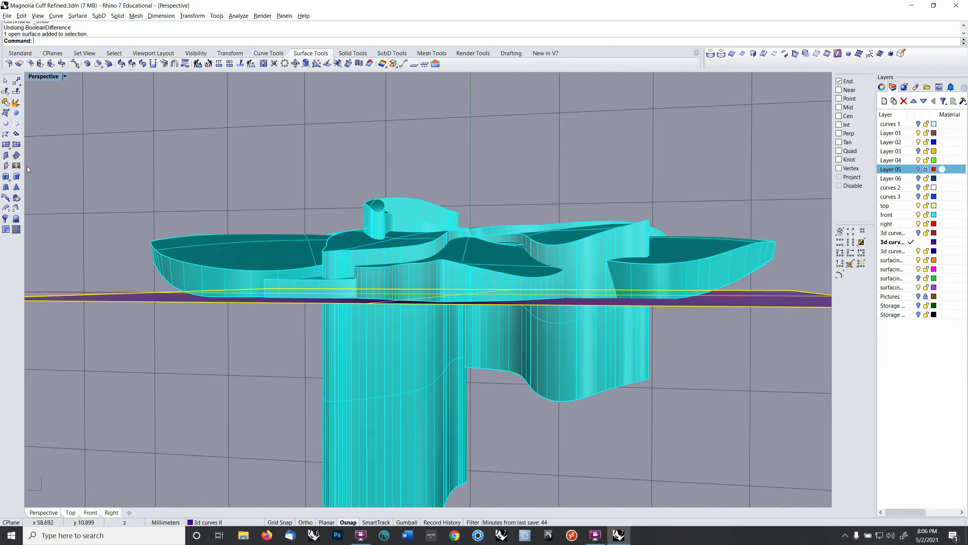
left_click(7, 91)
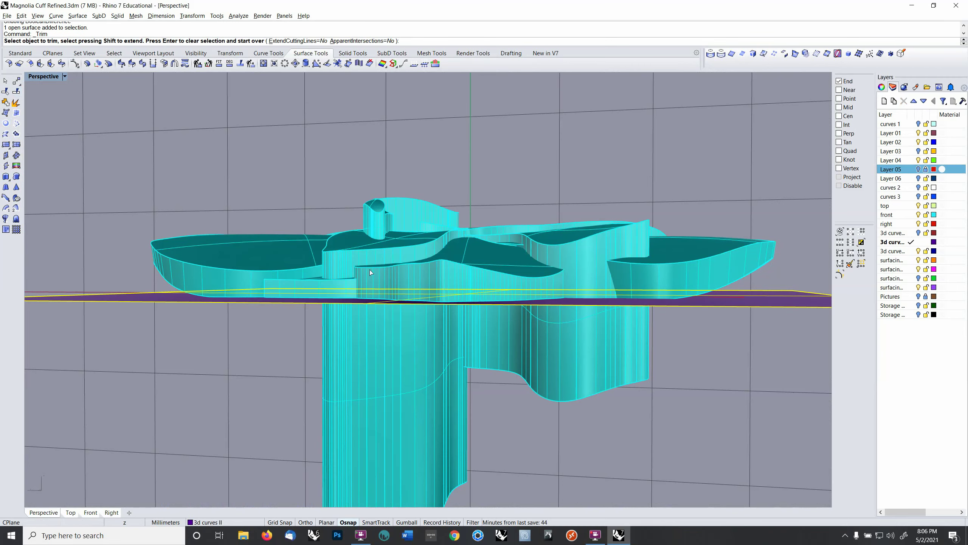
left_click(540, 333)
left_click(450, 368)
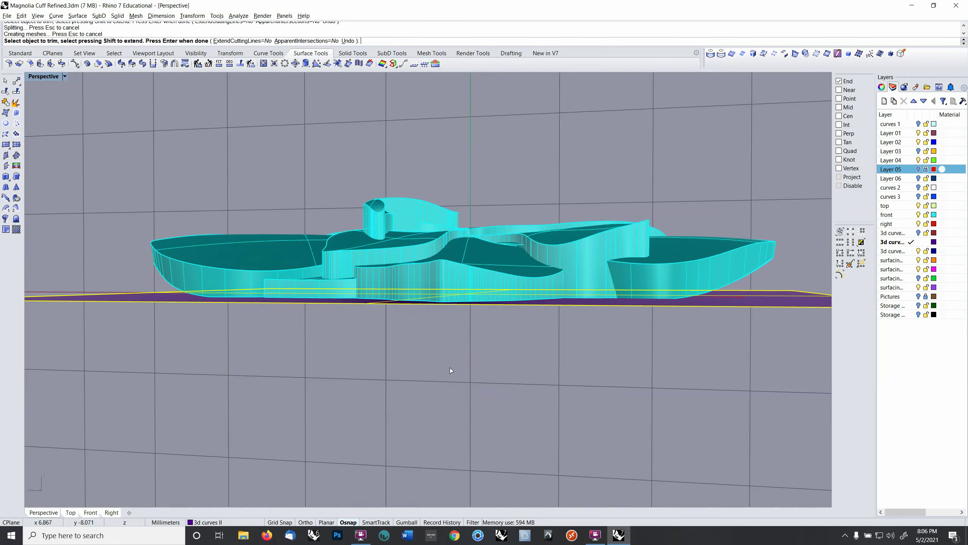
right_click_drag(450, 368, 490, 376)
right_click(541, 347)
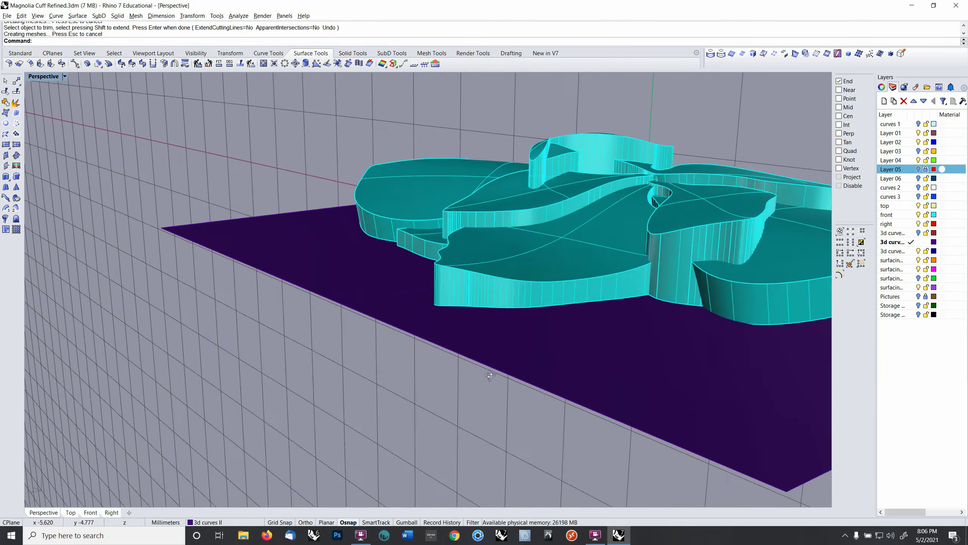
Step: Subtract the cutting plane from the closed rounded petal with Boolean Difference
right_click_drag(515, 328, 419, 338)
right_click_drag(436, 375, 281, 104)
left_click(403, 365)
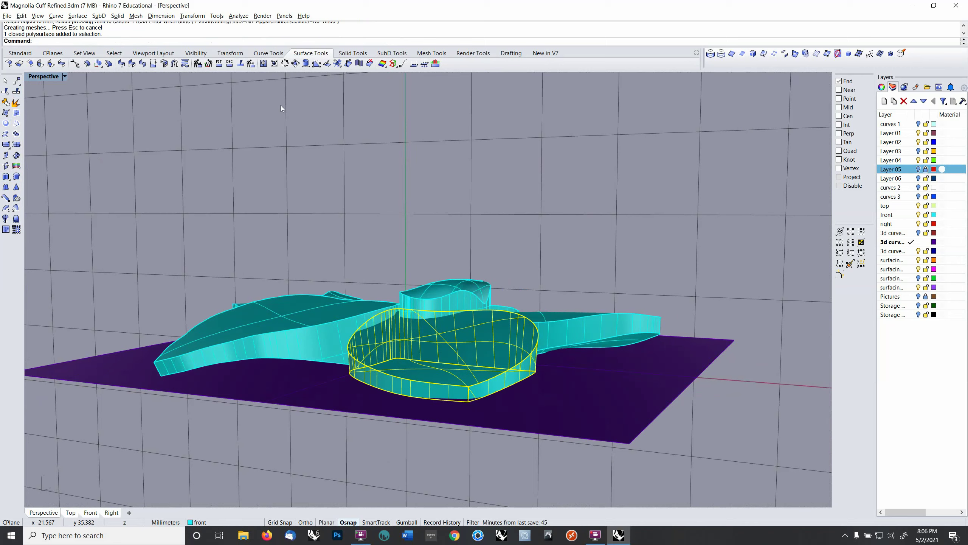
right_click(363, 41)
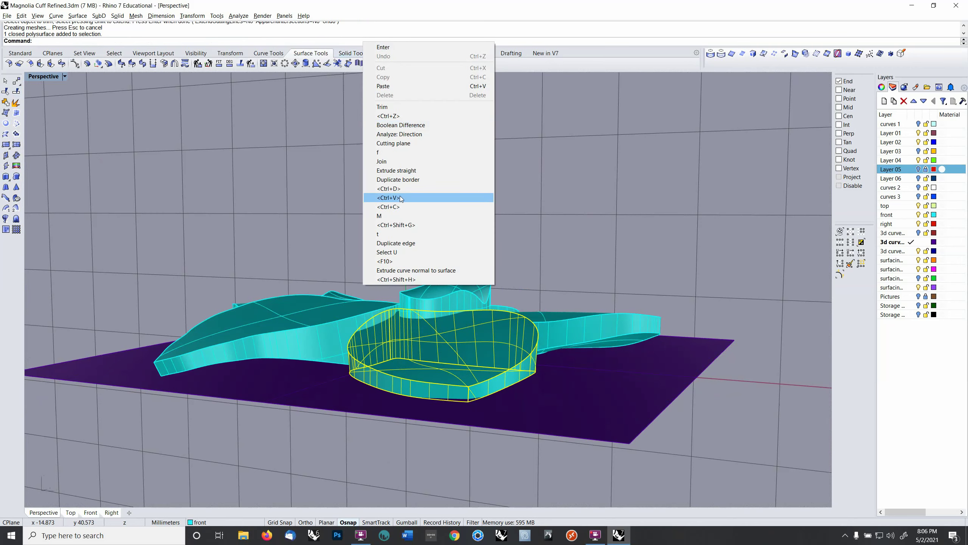
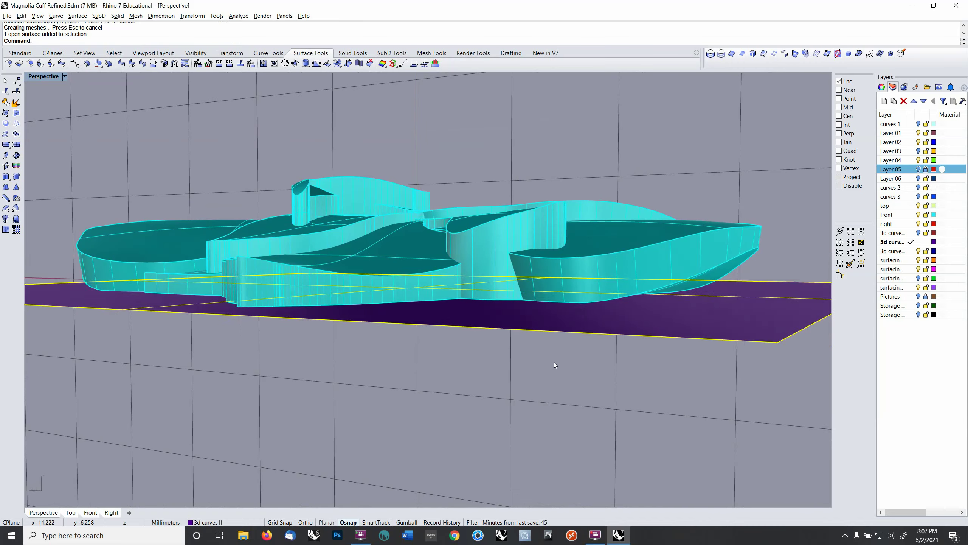
Step: Hide the cutting plane and cap the planar hole on the underside of the trimmed folded petal
key("ctrl+h")
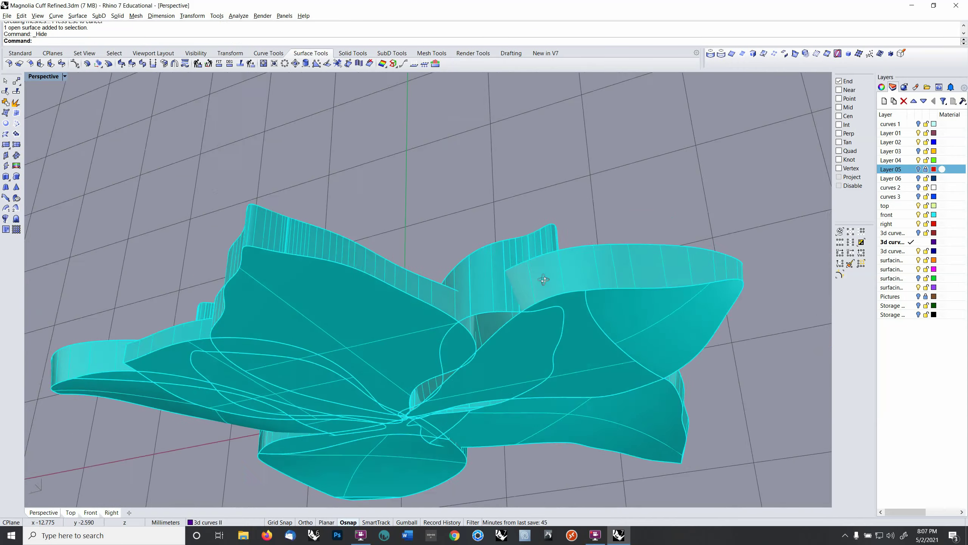
left_click(527, 294)
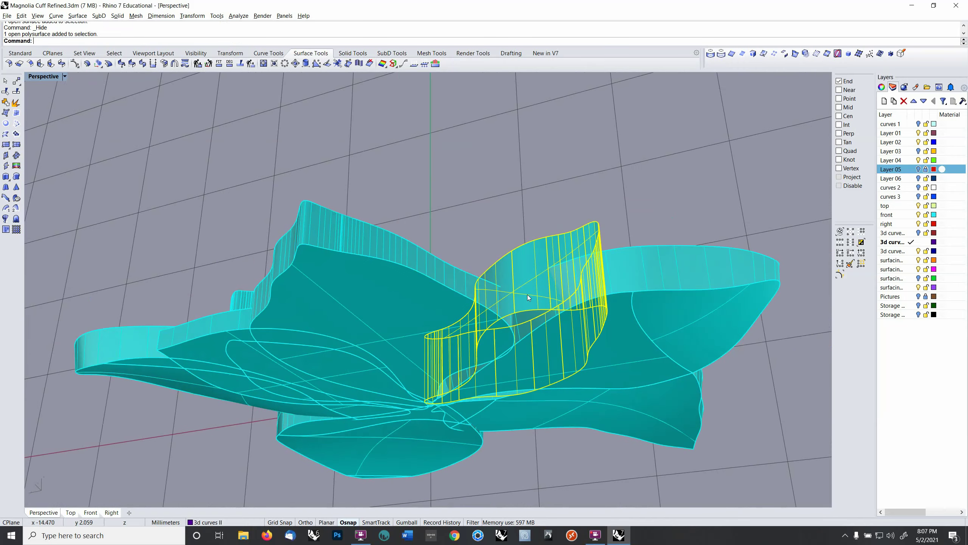
left_click(122, 15)
left_click(157, 227)
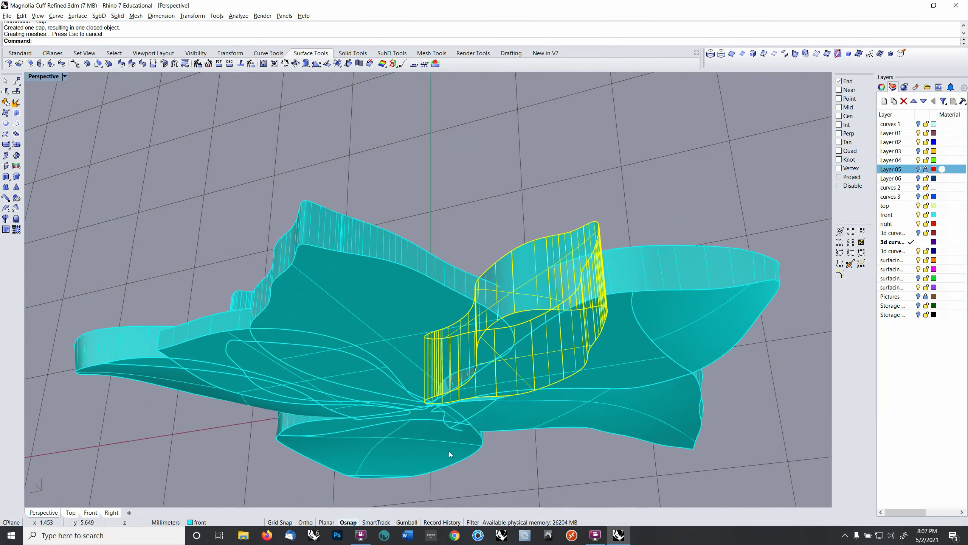
left_click(570, 453)
Step: Try to cap planar holes on another petal, working from the underside of the flower
right_click_drag(503, 384, 561, 336)
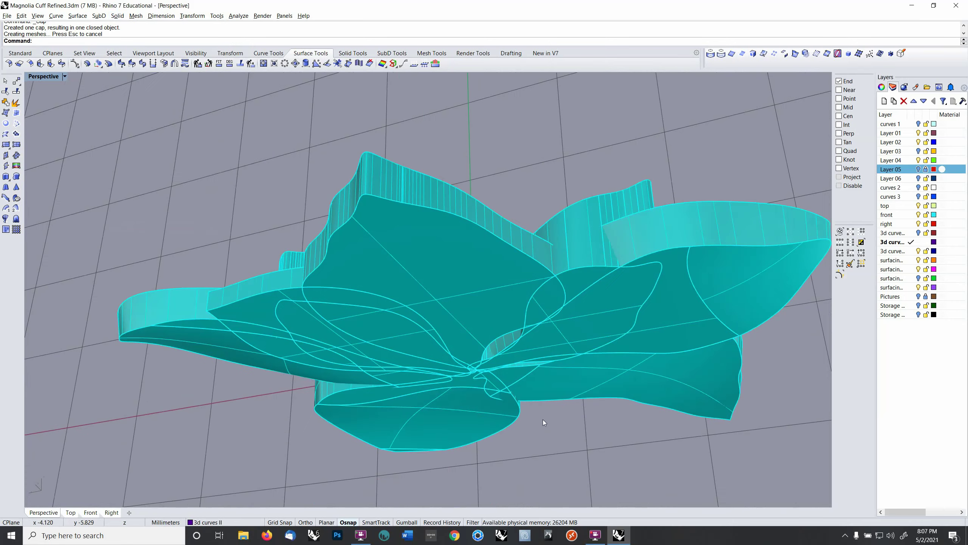
right_click_drag(543, 419, 444, 256)
right_click(480, 227)
left_click(480, 224)
right_click(480, 221)
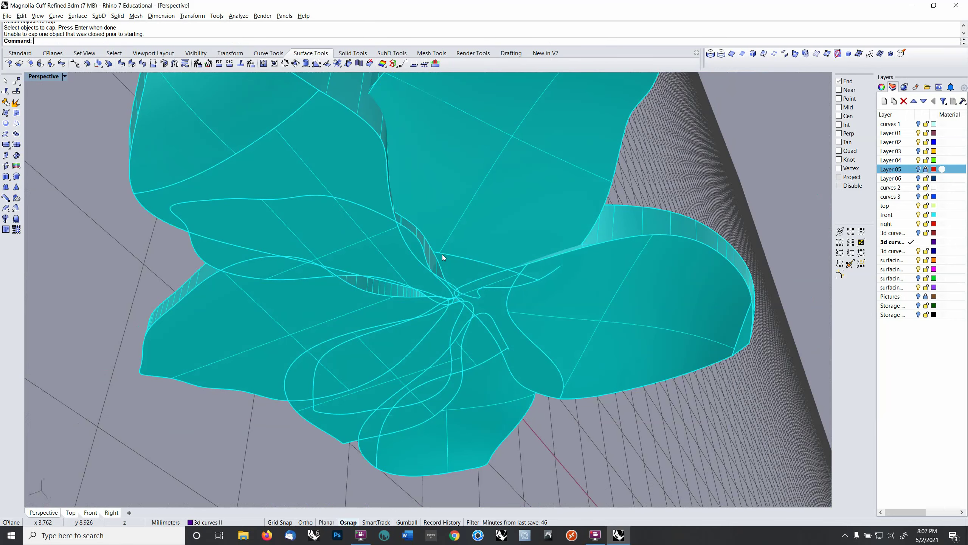
Step: Reset the construction plane to World Top and show the naked edges of the large pointed front petal
left_click(442, 254)
right_click_drag(442, 254, 308, 232)
scroll(495, 408, "down", 8)
scroll(495, 410, "up", 3)
key("F5")
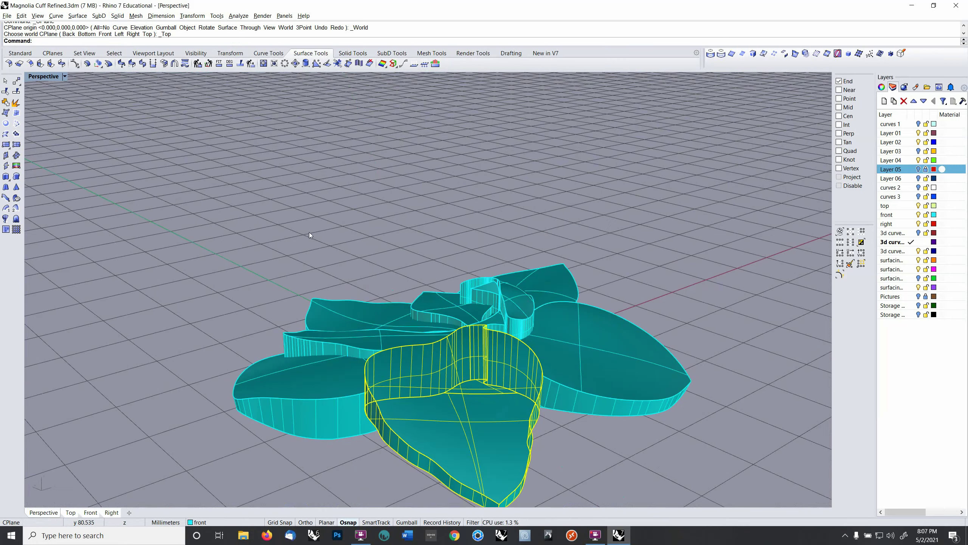
left_click(238, 16)
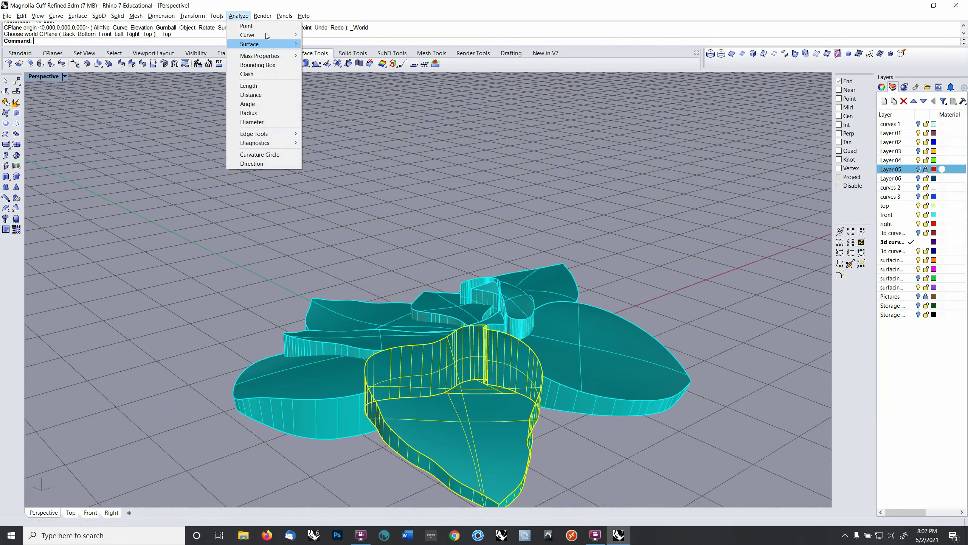
mouse_move(267, 133)
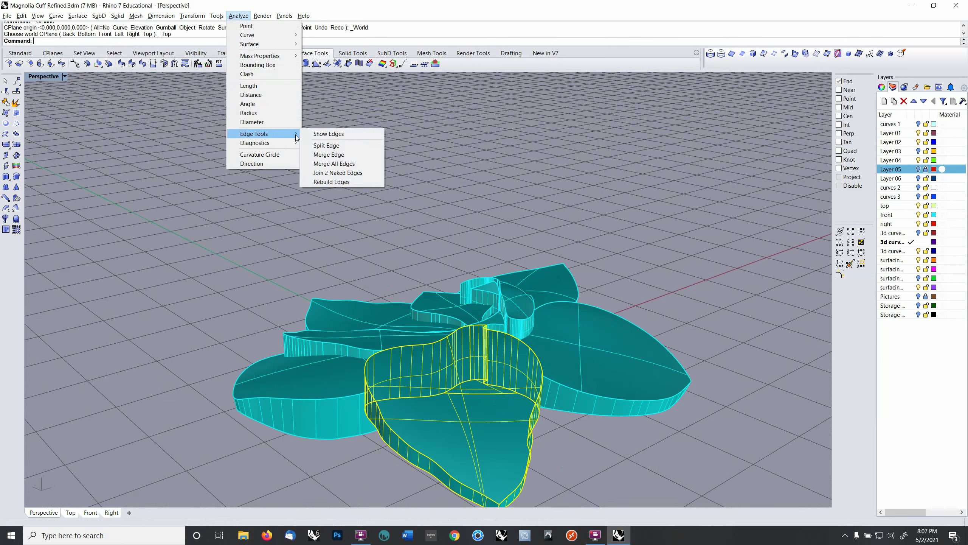
left_click(318, 133)
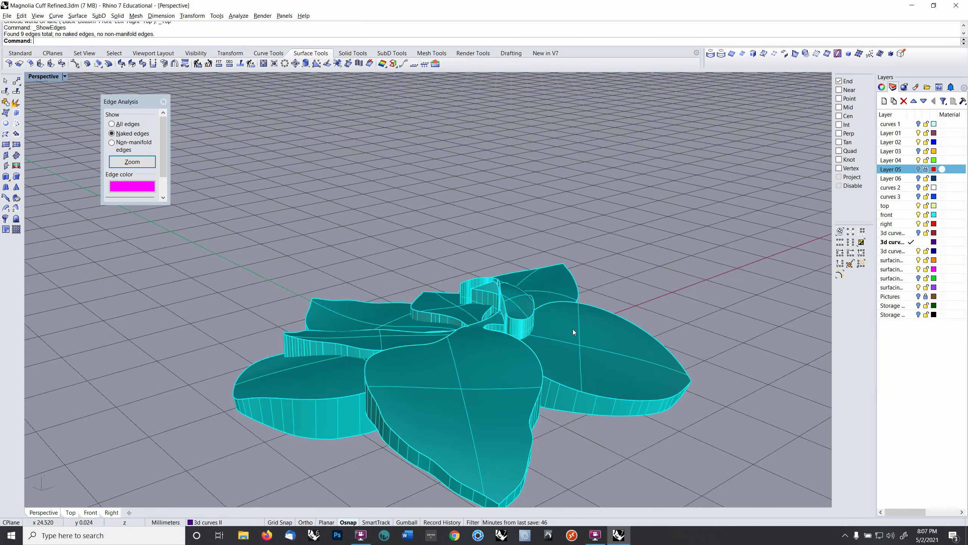
Step: Check the large side petal, the back petal and the inner petals for naked edges with Show Edges
left_click(584, 342)
key("Return")
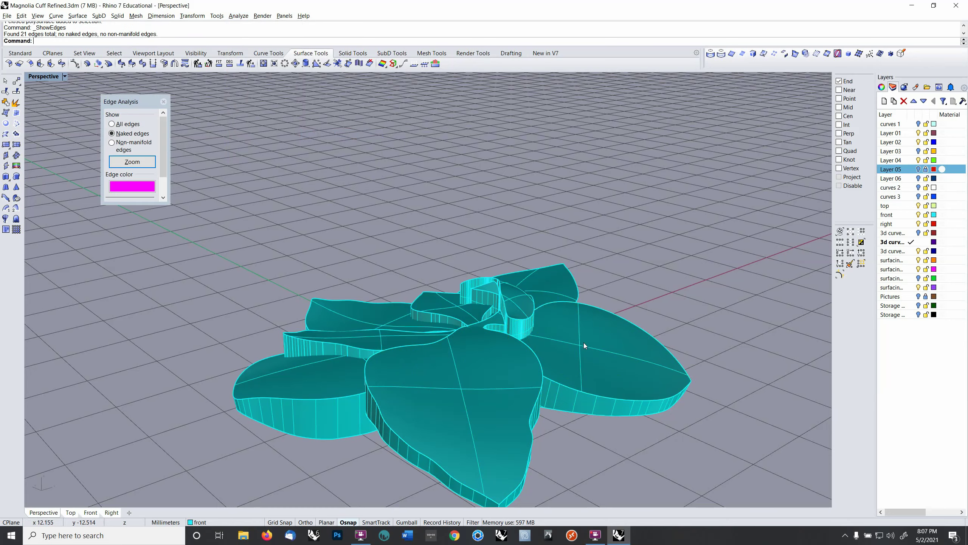
left_click(556, 290)
key("Return")
left_click(523, 306)
key("Return")
right_click_drag(524, 306, 198, 96)
left_click(487, 303)
key("Return")
Step: Cap the planar hole of the open petal with highlighted naked edges on the flower's underside
left_click(471, 300)
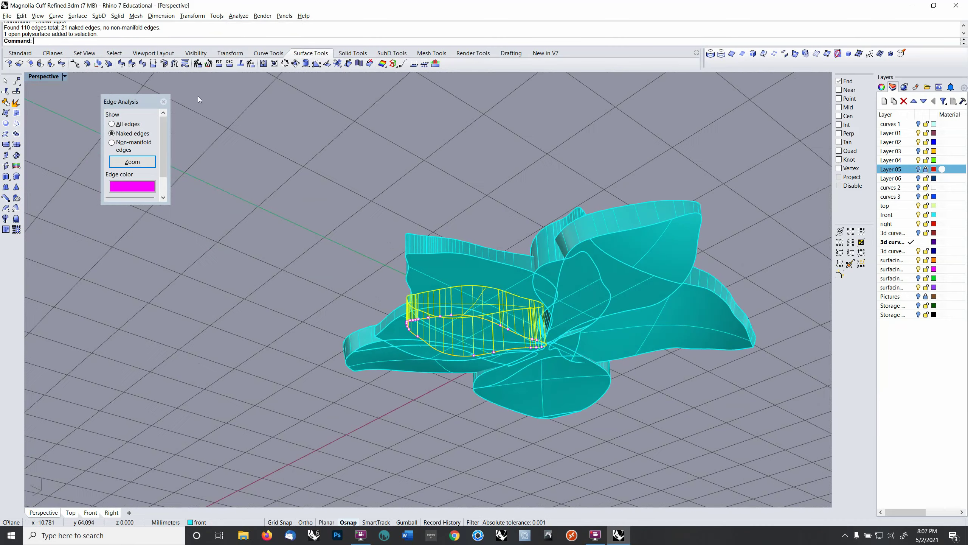
left_click(117, 15)
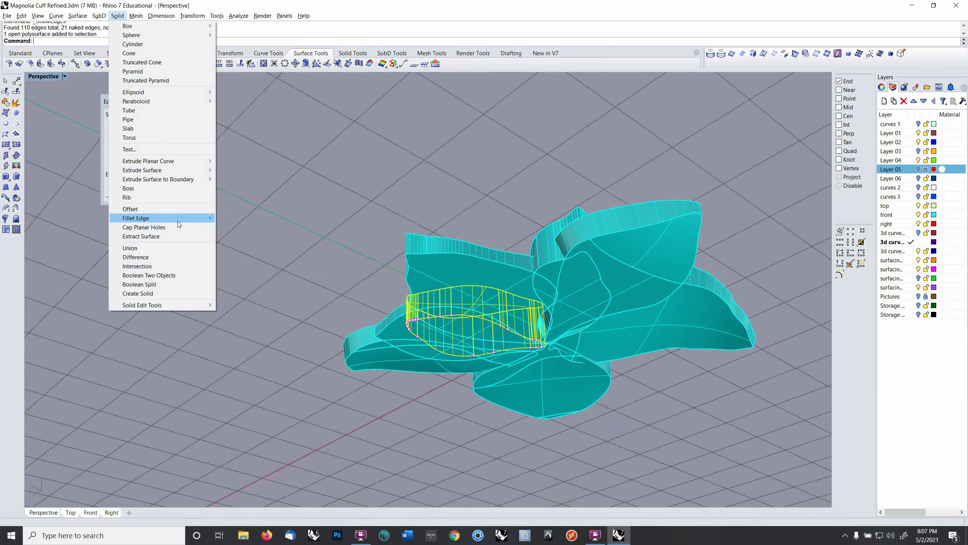
left_click(177, 227)
left_click(295, 266)
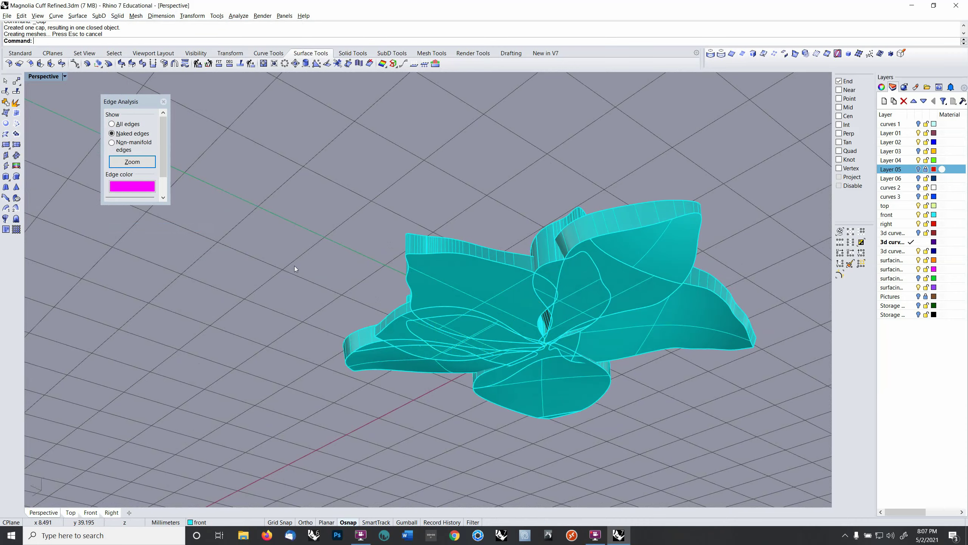
Step: Try to cap planar holes on the long folded petal, viewed from above
right_click_drag(295, 266, 330, 313)
right_click(330, 313)
left_click(450, 201)
key("Return")
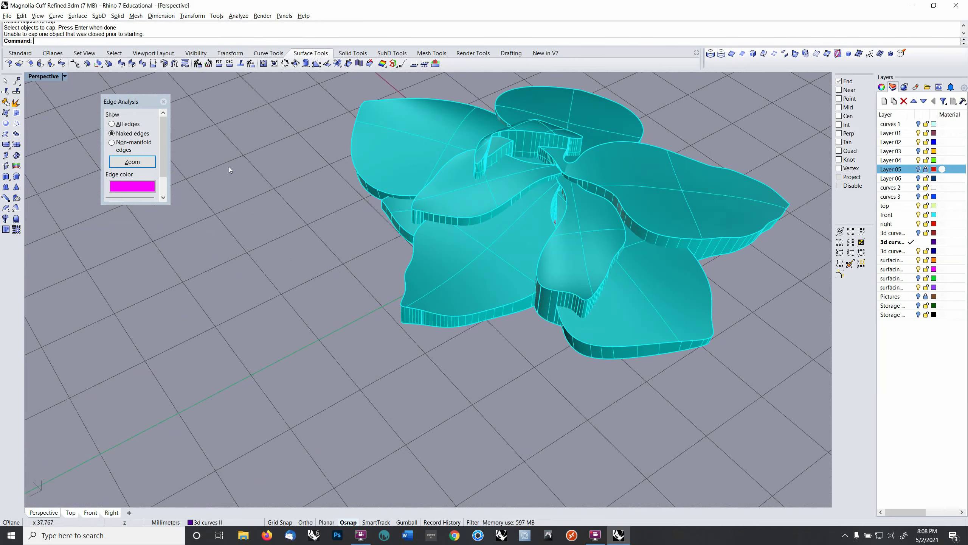
Step: Check the long folded petal and the small petal partly hidden beneath it for naked edges with Show Edges
middle_click(297, 42)
left_click(309, 80)
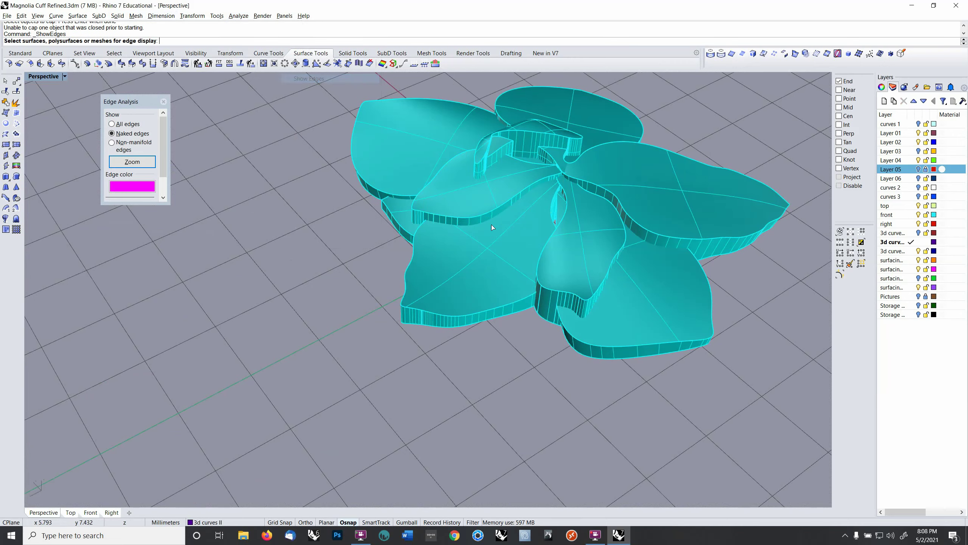
left_click(492, 224)
key("Return")
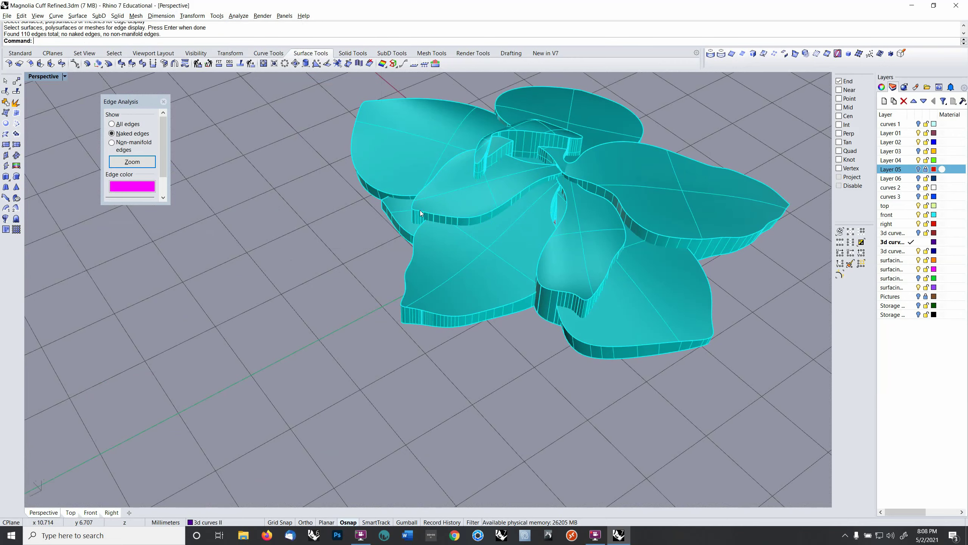
left_click(410, 217)
left_click(404, 218)
right_click(404, 219)
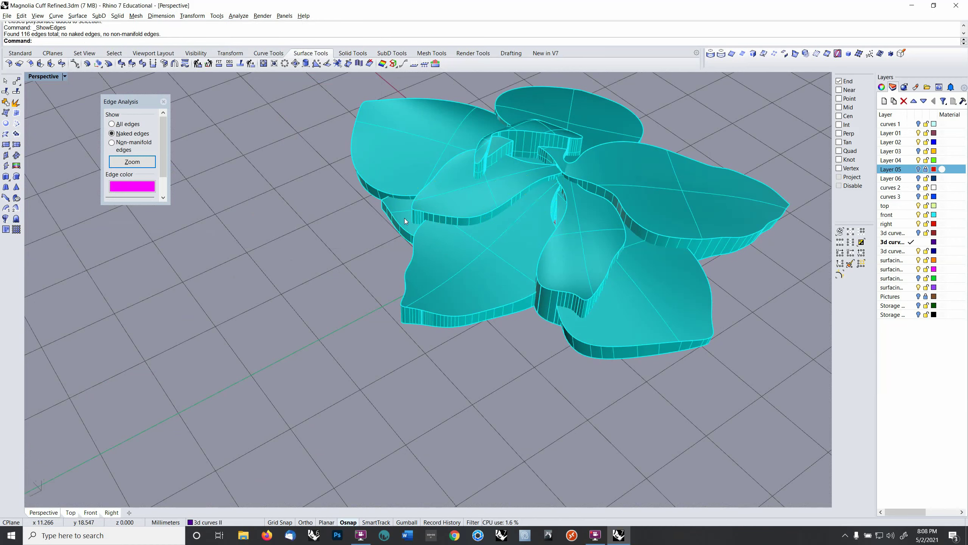
Step: Check the remaining wide petals and the deep-walled folded petal for naked edges with Show Edges
left_click(428, 270)
right_click(428, 271)
key("Return")
left_click(573, 270)
key("Return")
key("Return")
left_click(628, 305)
key("Return")
right_click_drag(630, 308, 500, 290)
Step: Select all the petals together, check their object type in the properties, and return to the layer list
scroll(486, 271, "down", 10)
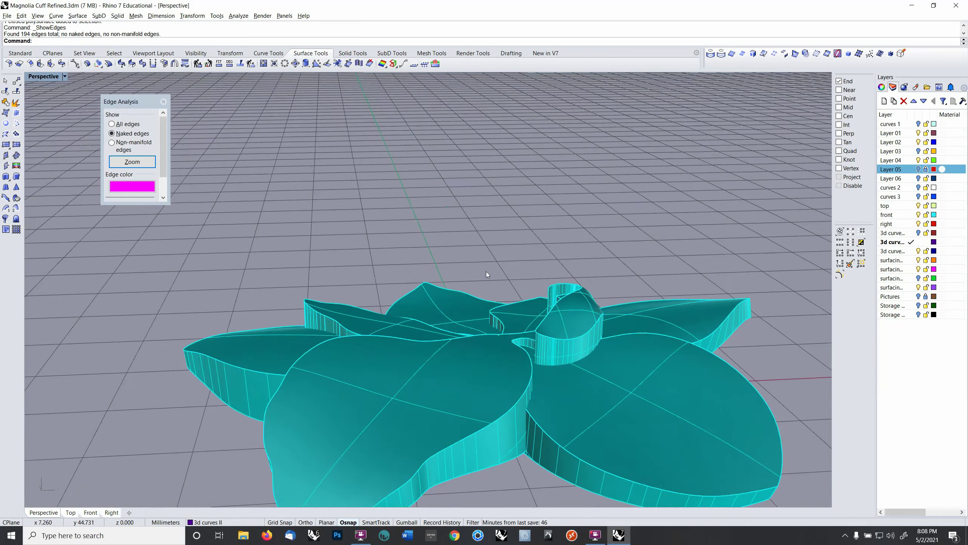
left_click_drag(395, 245, 632, 357)
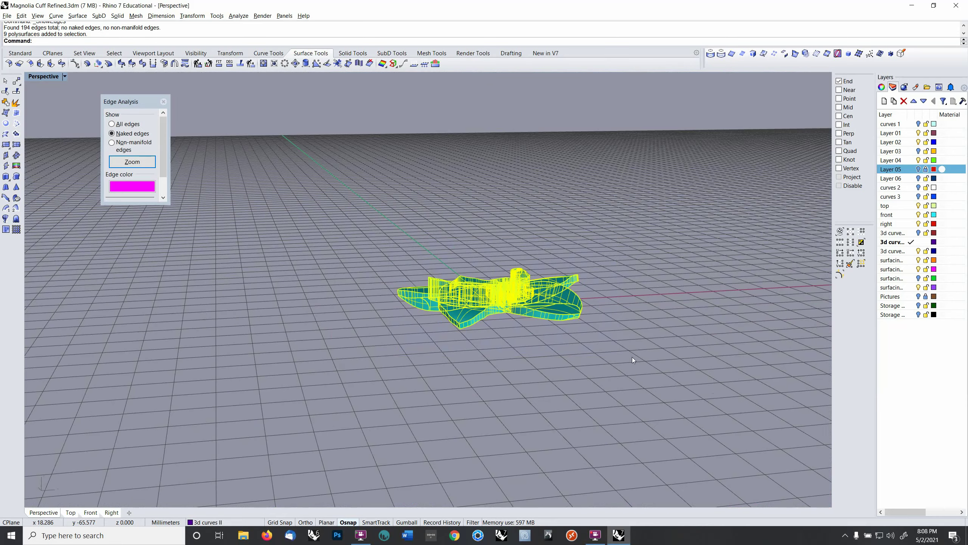
left_click(883, 88)
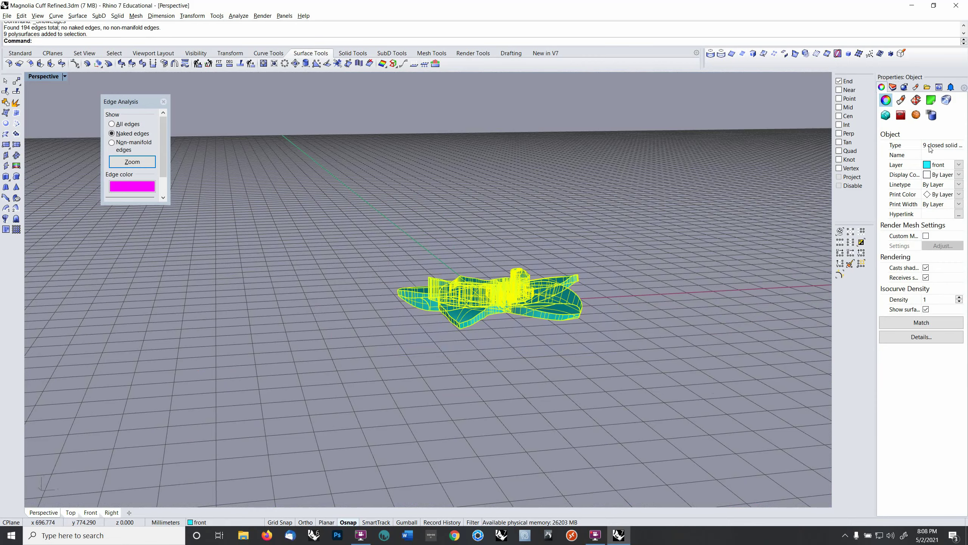
left_click(636, 237)
right_click_drag(636, 238, 616, 335)
right_click_drag(483, 356, 545, 328)
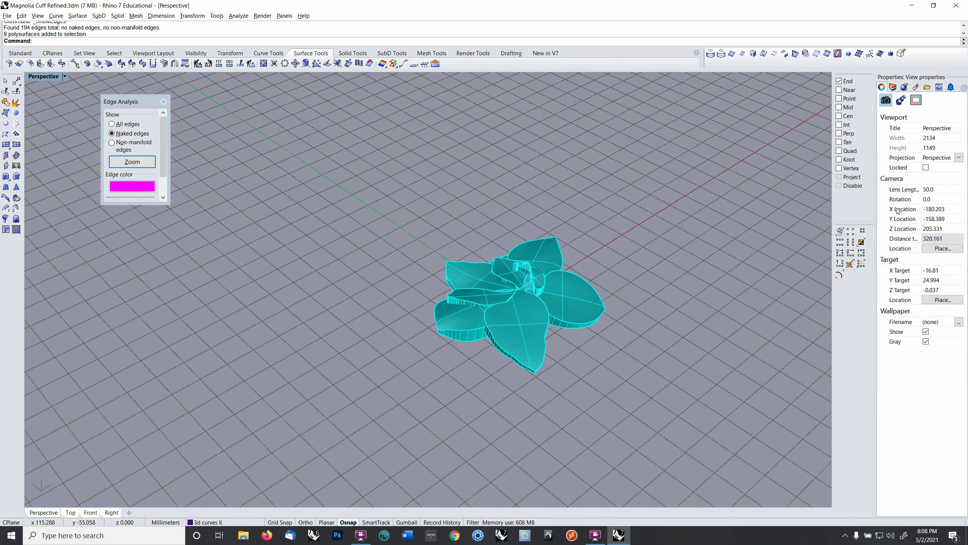
left_click(894, 89)
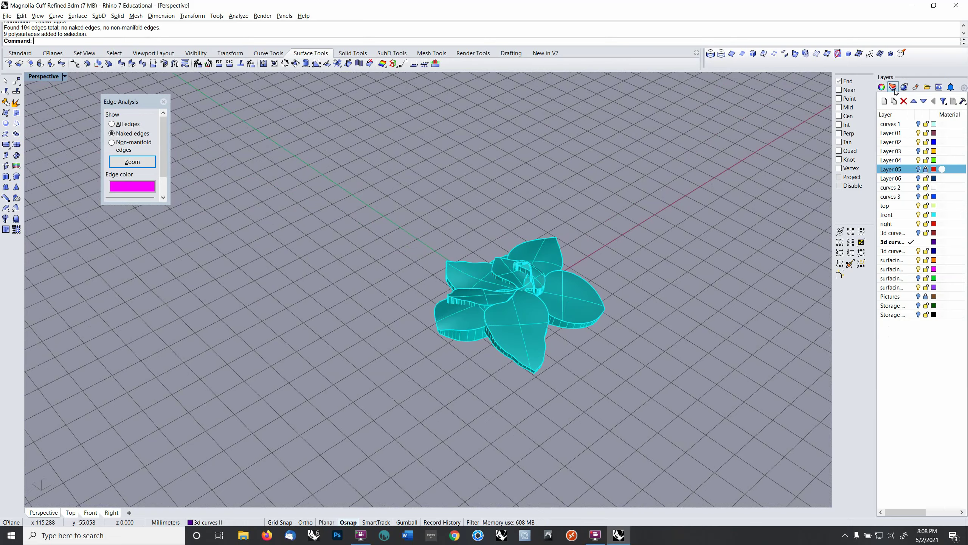
Step: Show Layer 05 with the red cuff and make it the current layer
right_click_drag(643, 279, 625, 299)
right_click(903, 169)
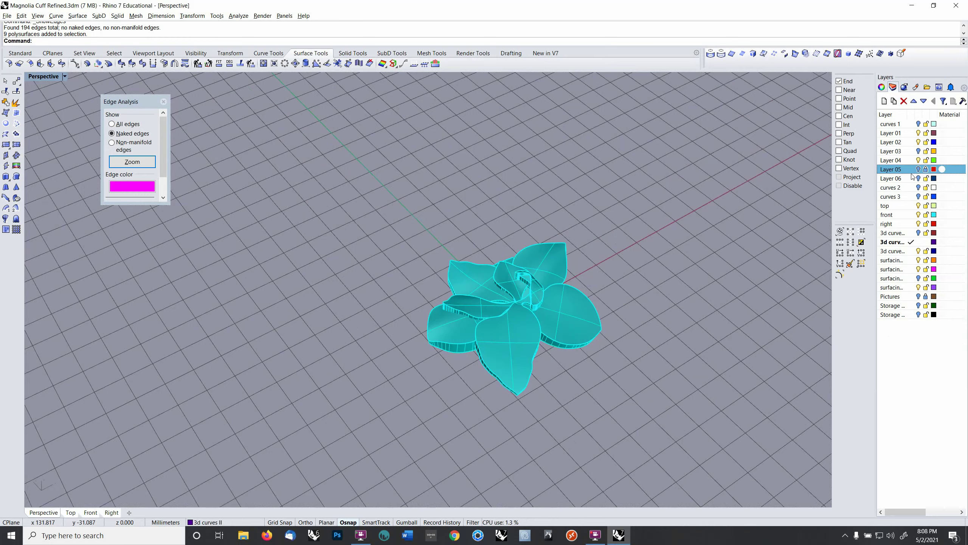
left_click(911, 170)
right_click_drag(705, 286, 574, 376)
scroll(538, 300, "up", 6)
left_click(602, 317)
left_click(256, 253)
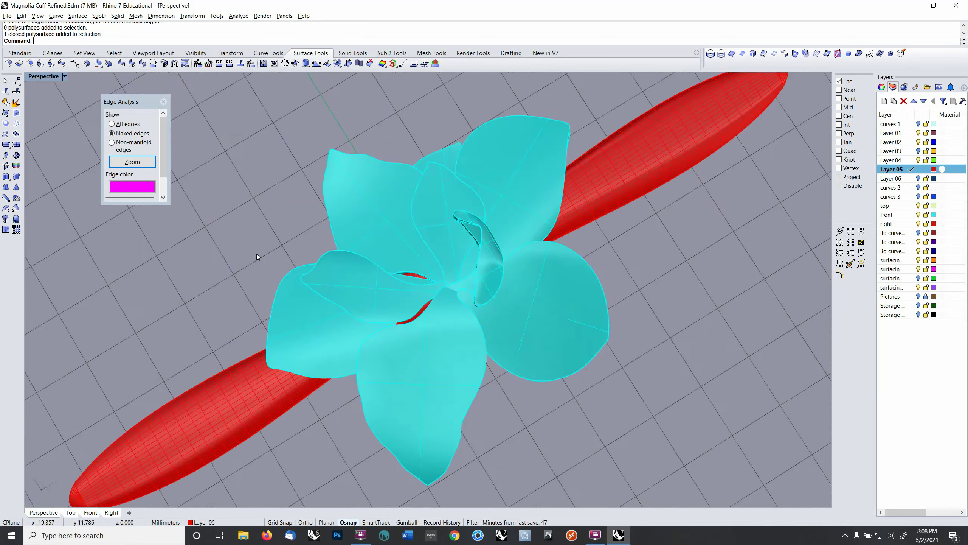
Step: Examine the opening between the petals near the flower's centre and select the red cuff showing through it
right_click_drag(256, 253, 443, 309)
scroll(442, 264, "up", 5)
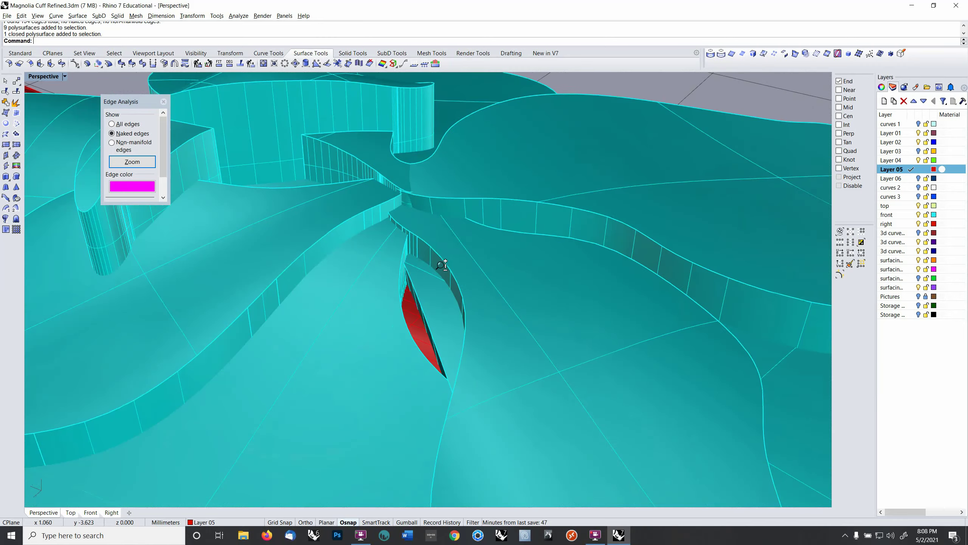
scroll(441, 266, "down", 2)
right_click_drag(441, 265, 419, 293)
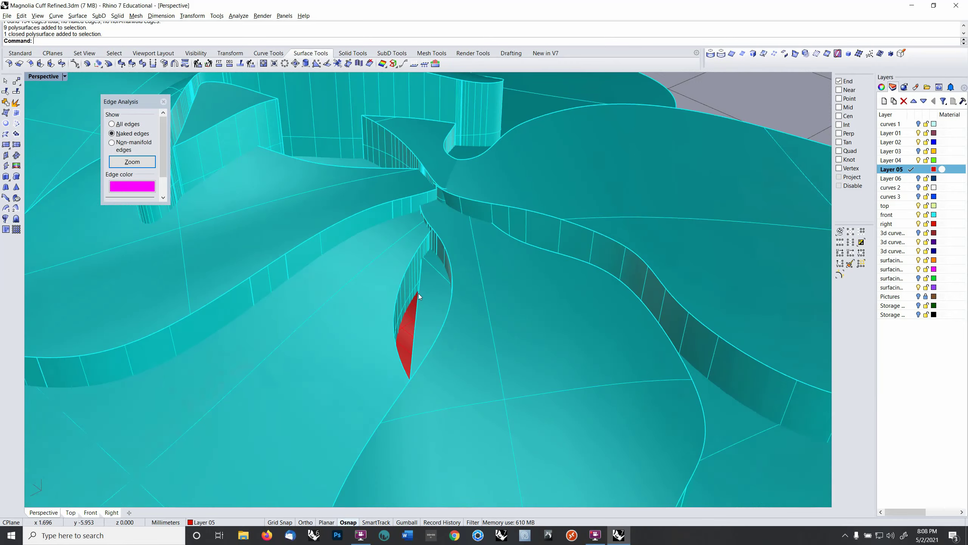
left_click(409, 322)
scroll(437, 291, "down", 6)
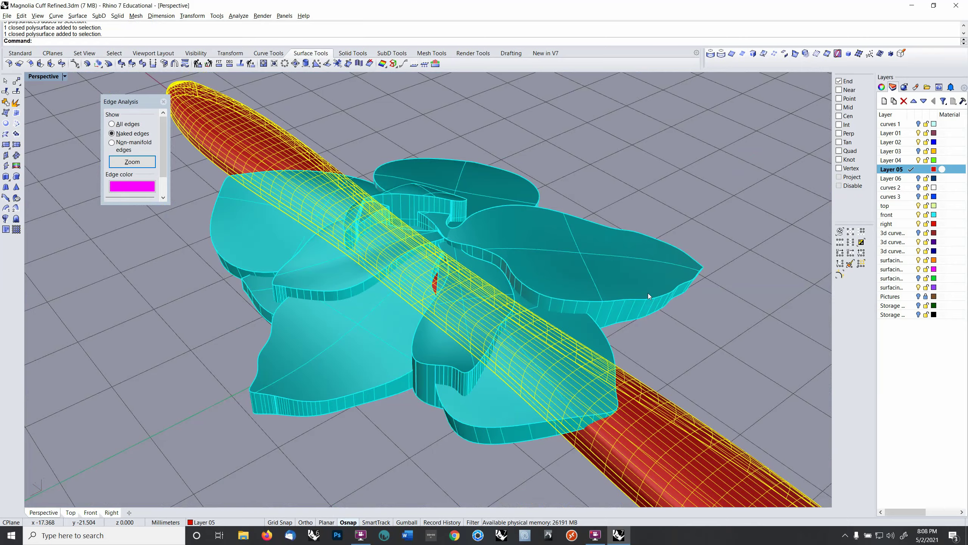
right_click_drag(648, 293, 575, 270)
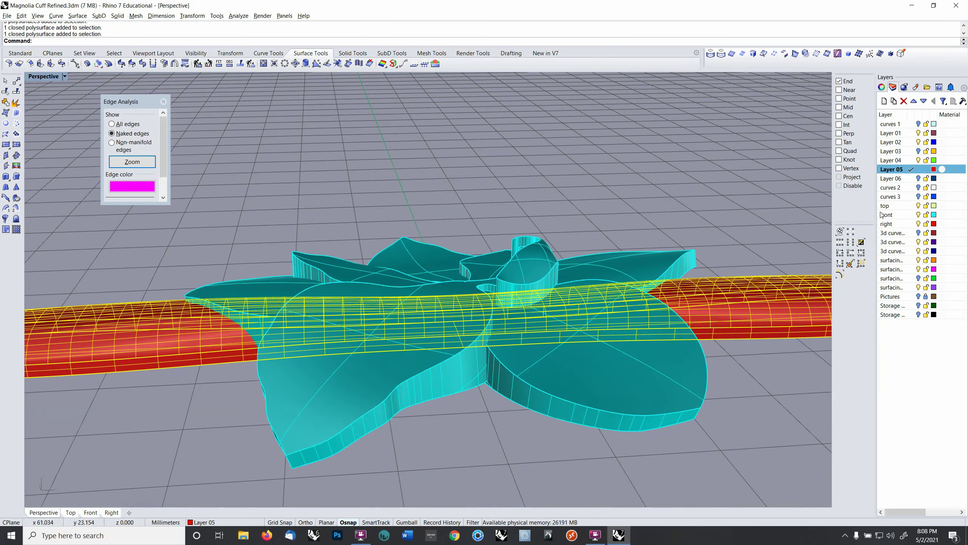
Step: Hide the front layer holding the petals and bring the whole red cuff into view
left_click(919, 215)
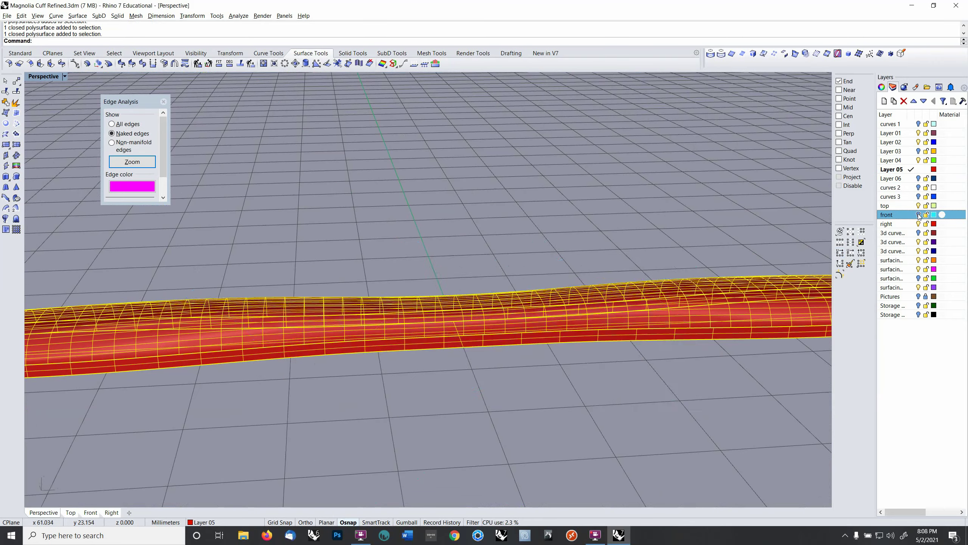
scroll(623, 268, "down", 4)
right_click_drag(555, 286, 521, 285, "shift")
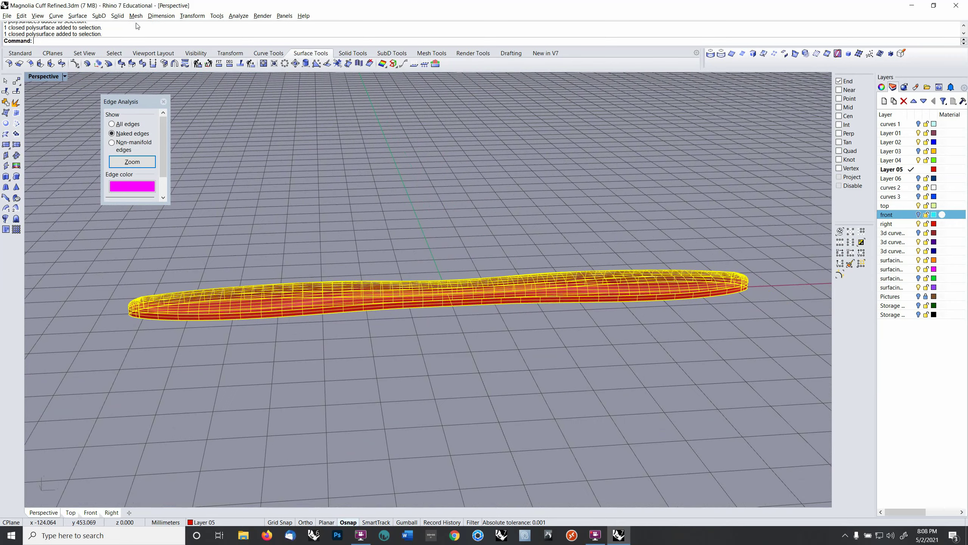
left_click(188, 17)
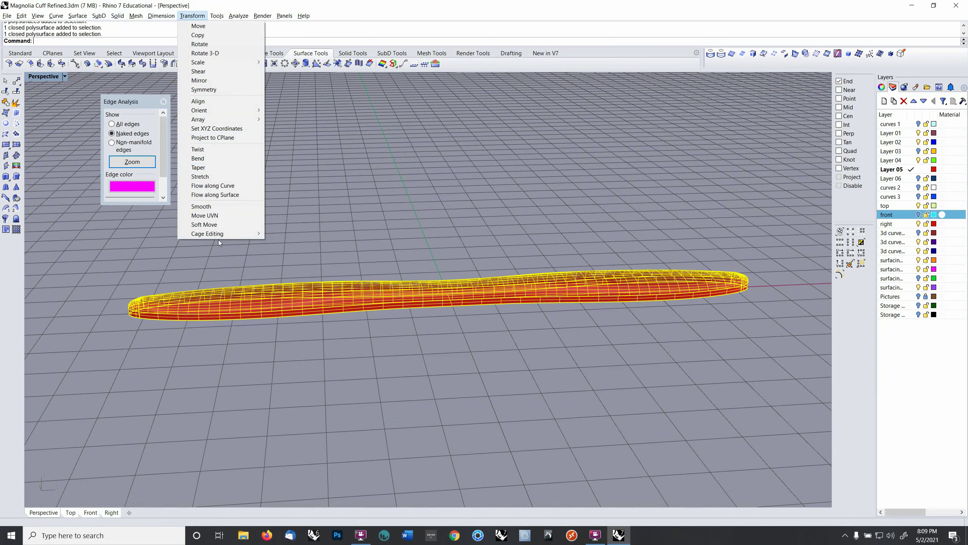
mouse_move(219, 235)
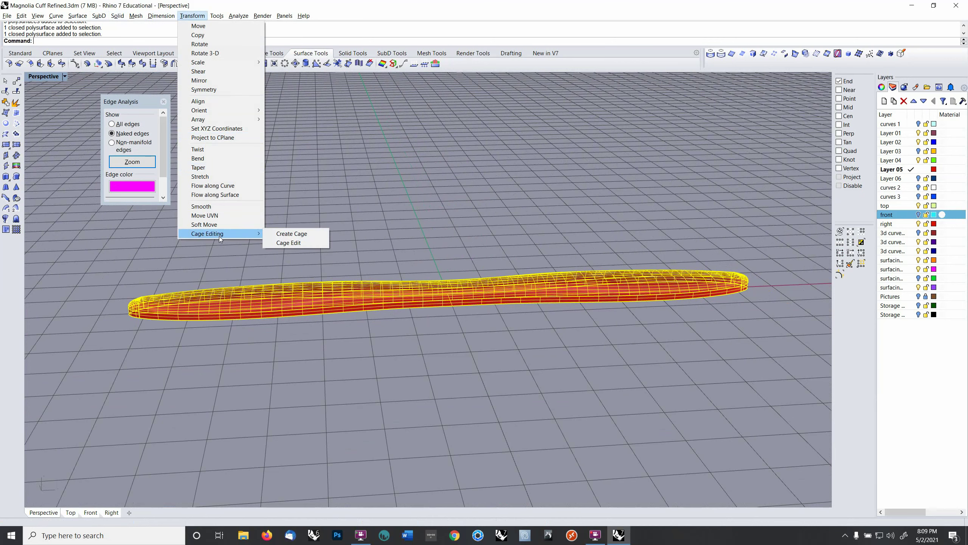
left_click(291, 236)
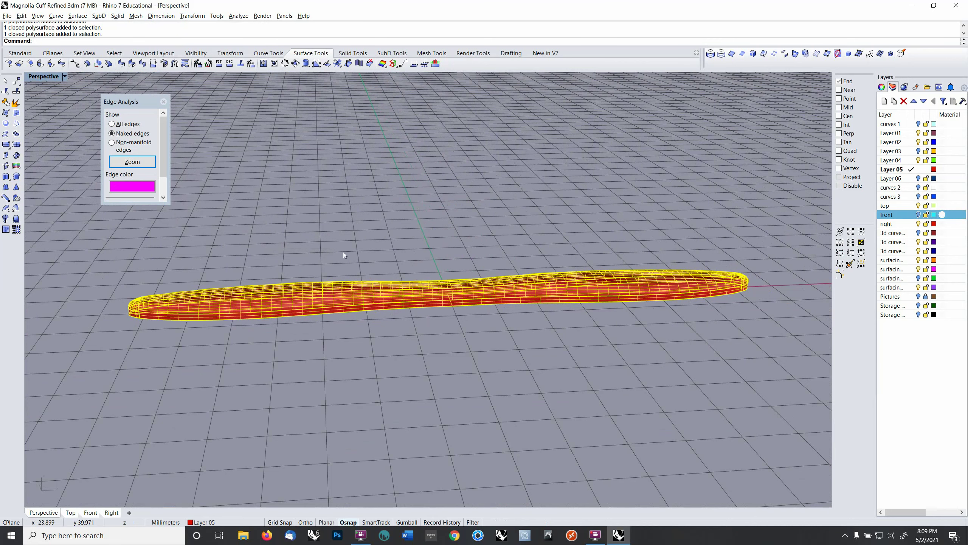
Step: Duplicate the cuff in place, move one copy to the Storage Curves layer, and select the remaining cuff
key("ctrl+c")
key("ctrl+v")
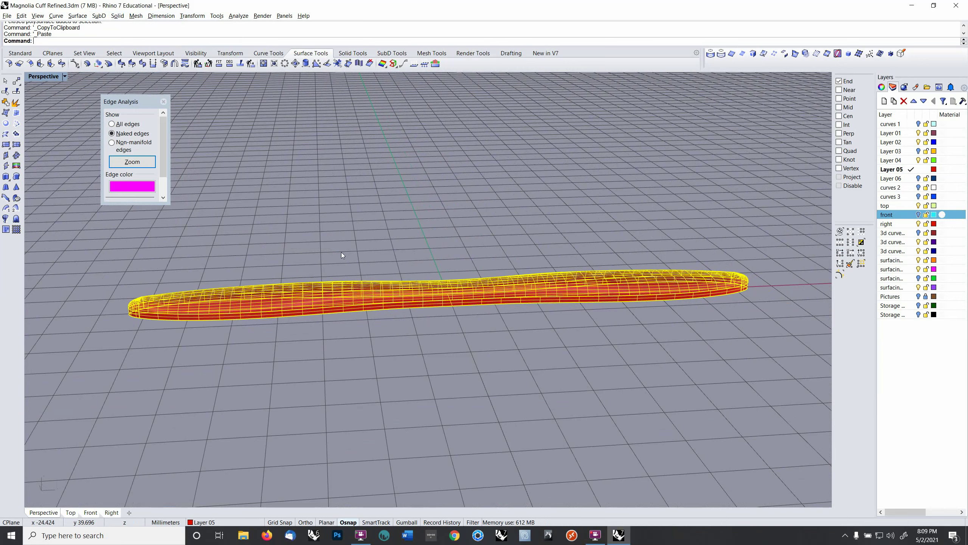
right_click(341, 255)
scroll(475, 255, "down", 4)
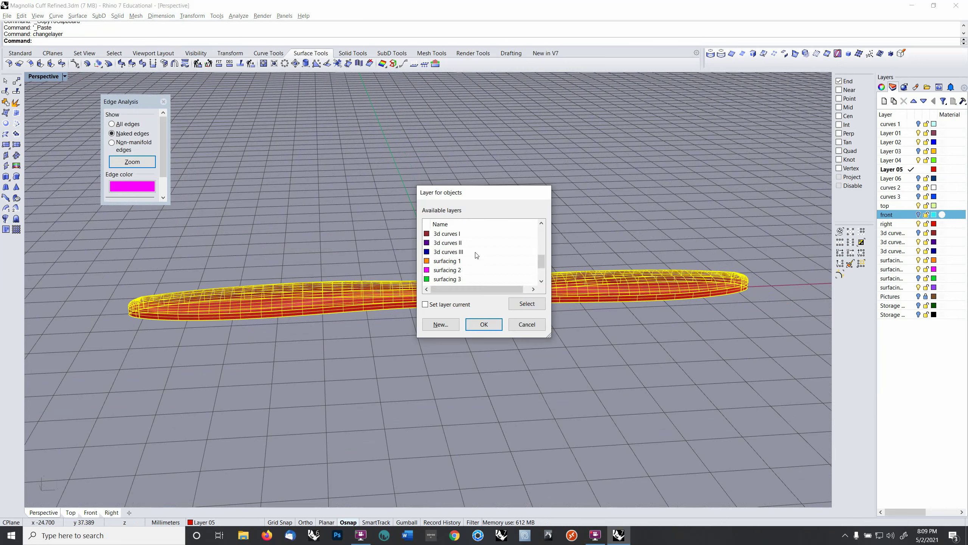
scroll(465, 261, "down", 2)
left_click(454, 272)
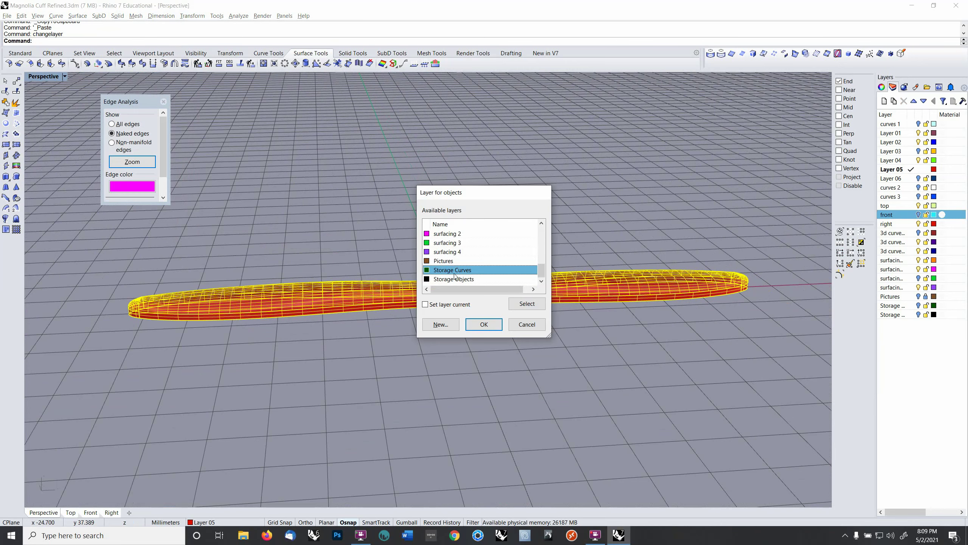
left_click(480, 325)
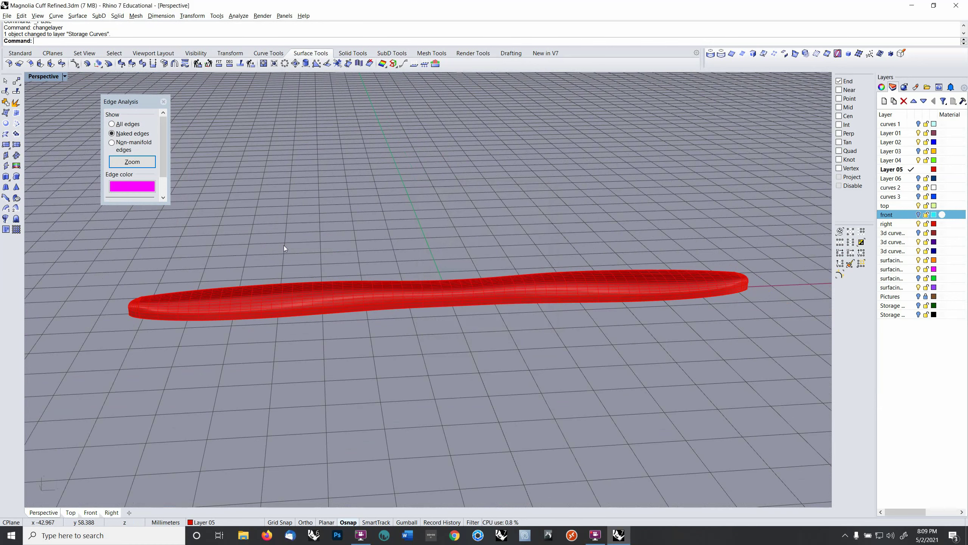
left_click(291, 287)
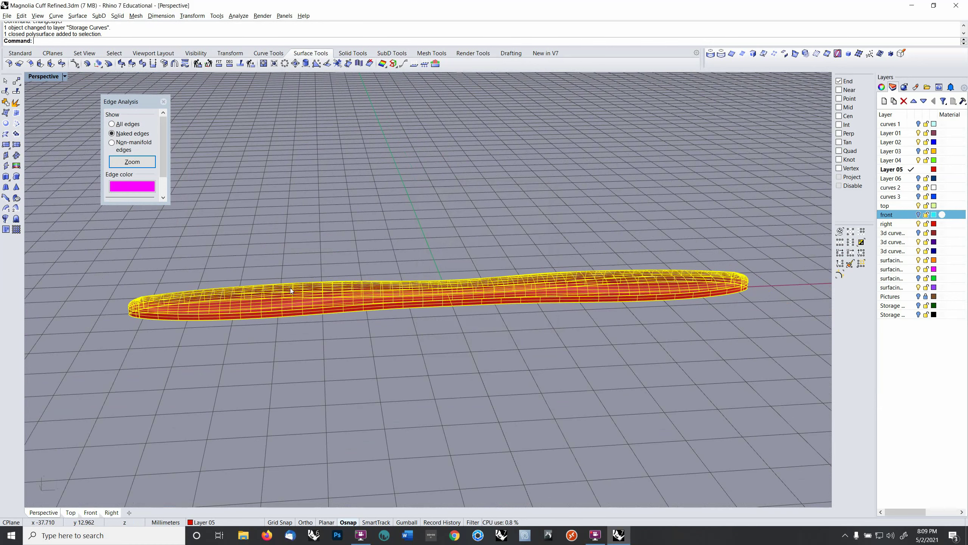
left_click(192, 15)
mouse_move(232, 234)
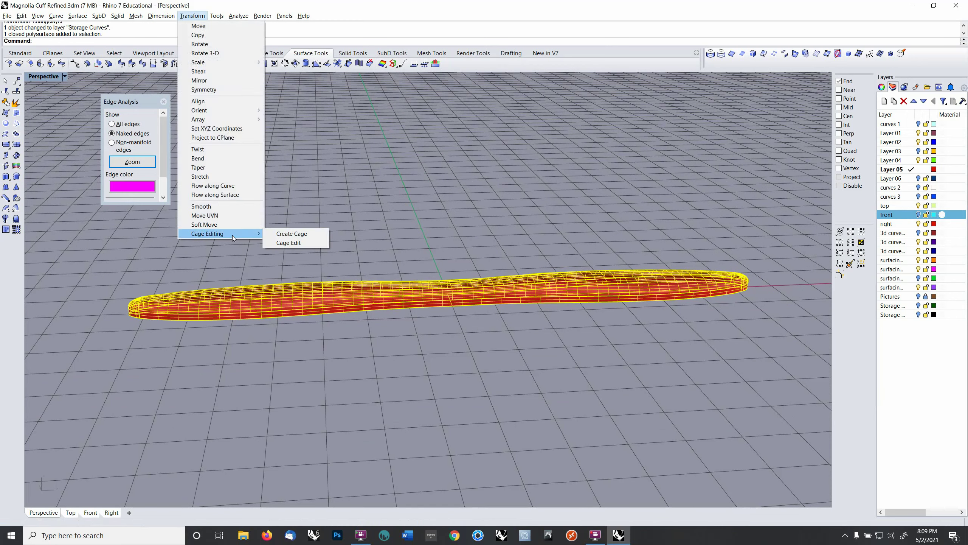
left_click(292, 234)
key("Escape")
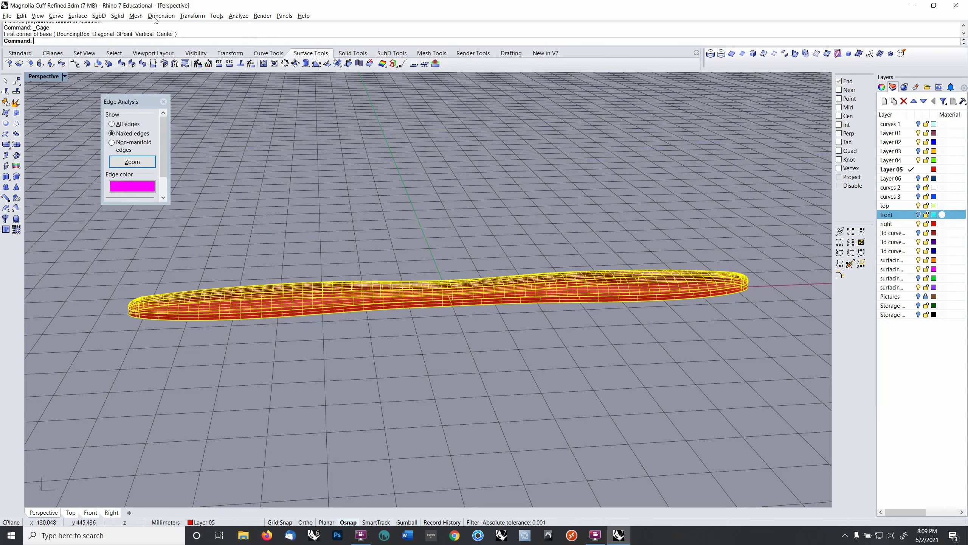
Step: Apply Cage Edit to the cuff with a World-aligned bounding box, 13 X points, 4 Y and Z points, and a global region
left_click(191, 16)
mouse_move(264, 231)
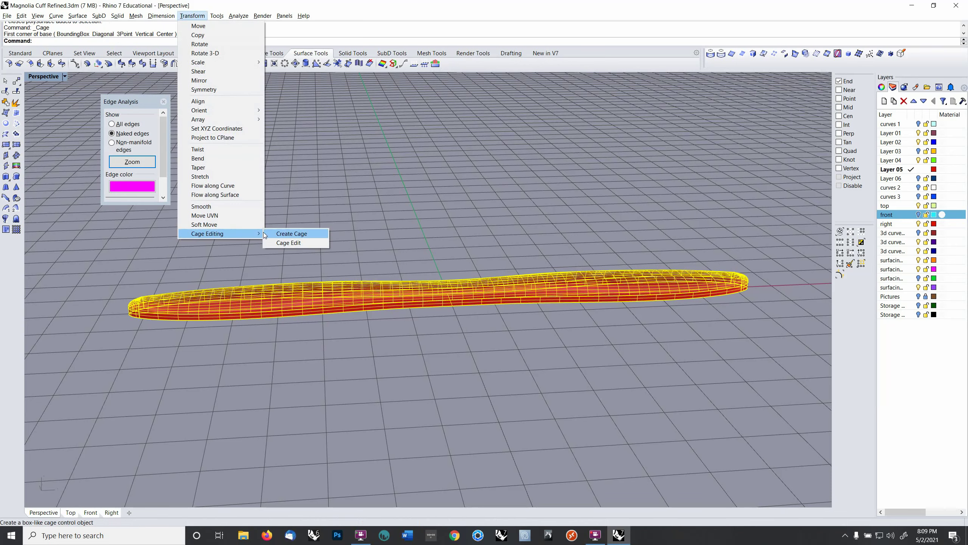
left_click(290, 244)
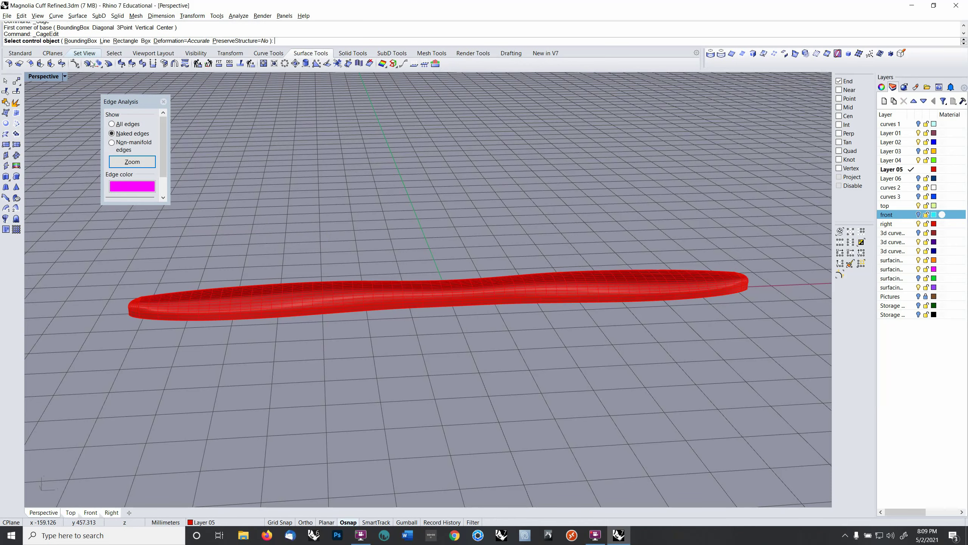
left_click(80, 40)
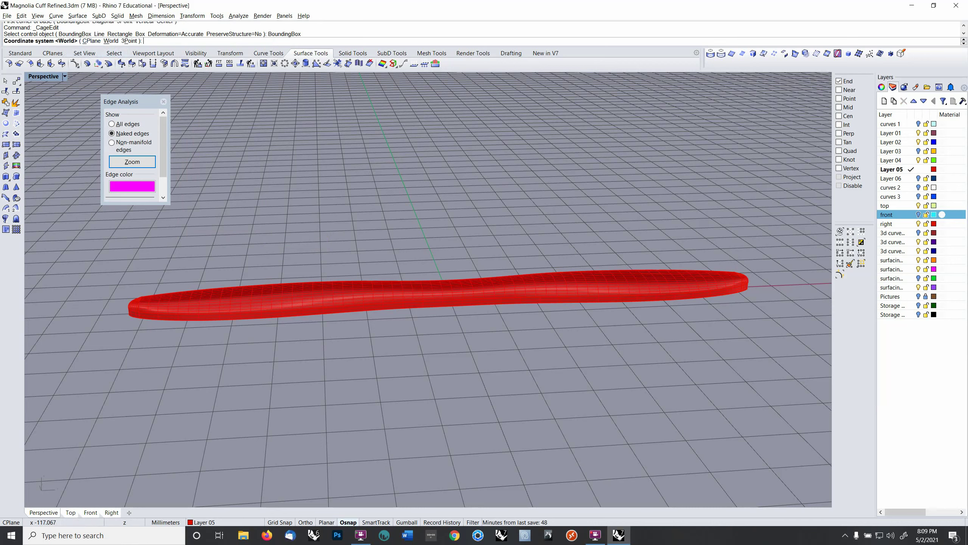
right_click(323, 187)
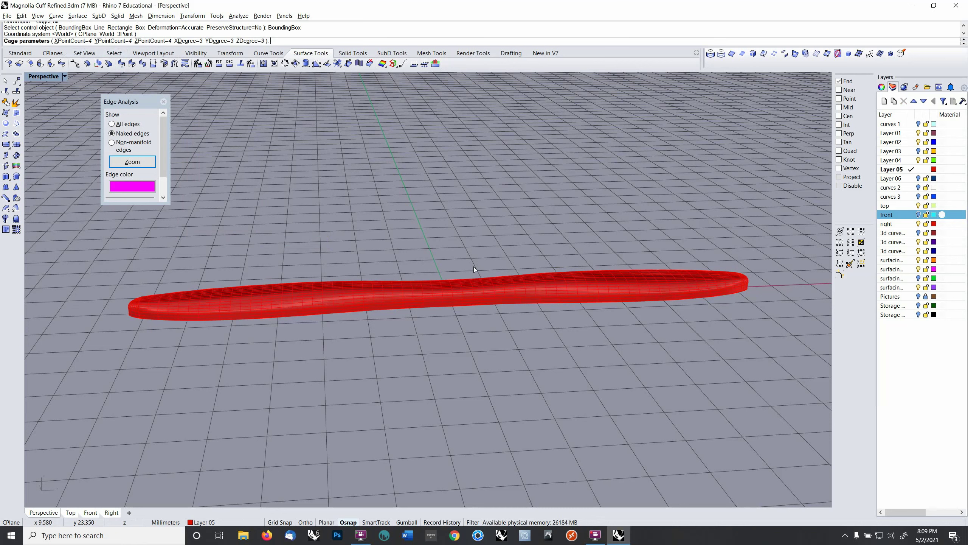
type("13")
left_click(82, 40)
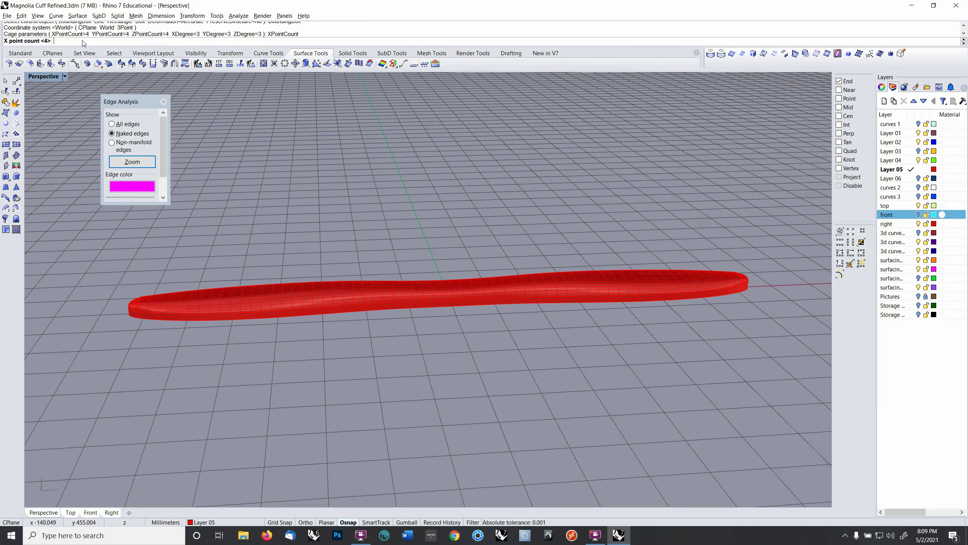
type("13")
key("Return")
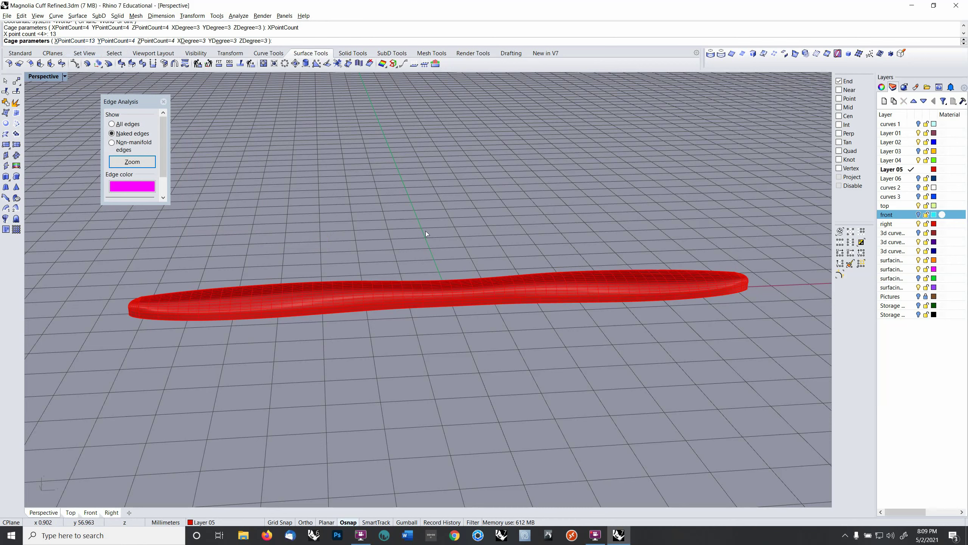
key("Return")
key("Return")
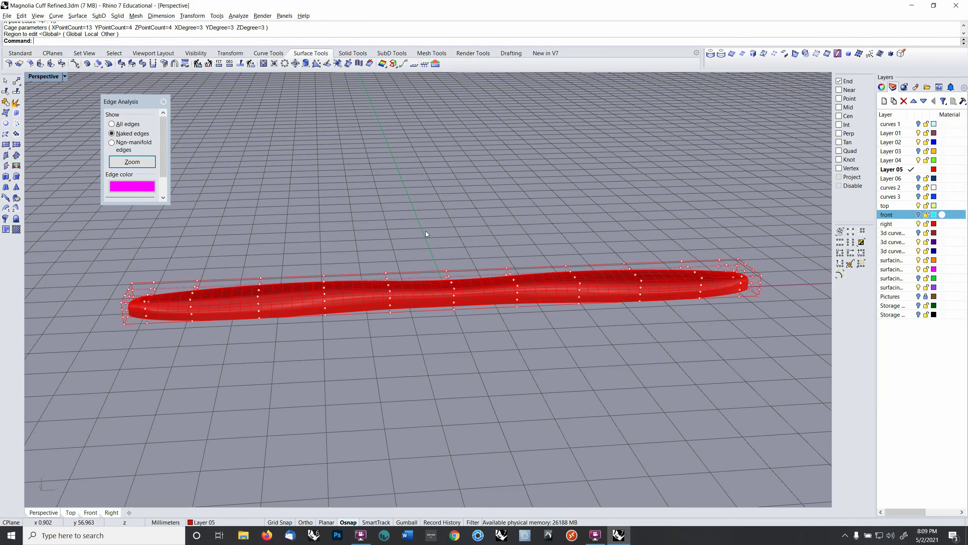
Step: Move the cuff's control cage to the layer named top
left_click(457, 271)
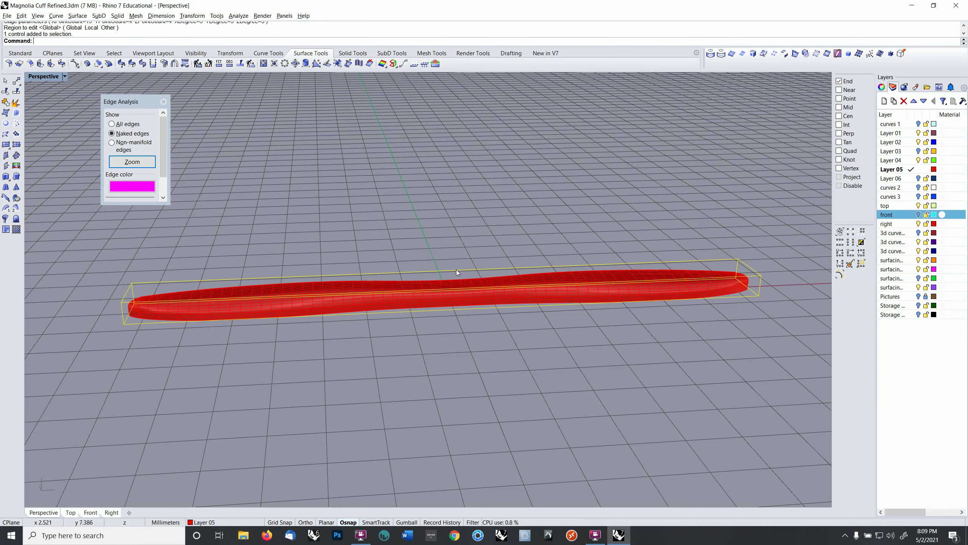
key("F4")
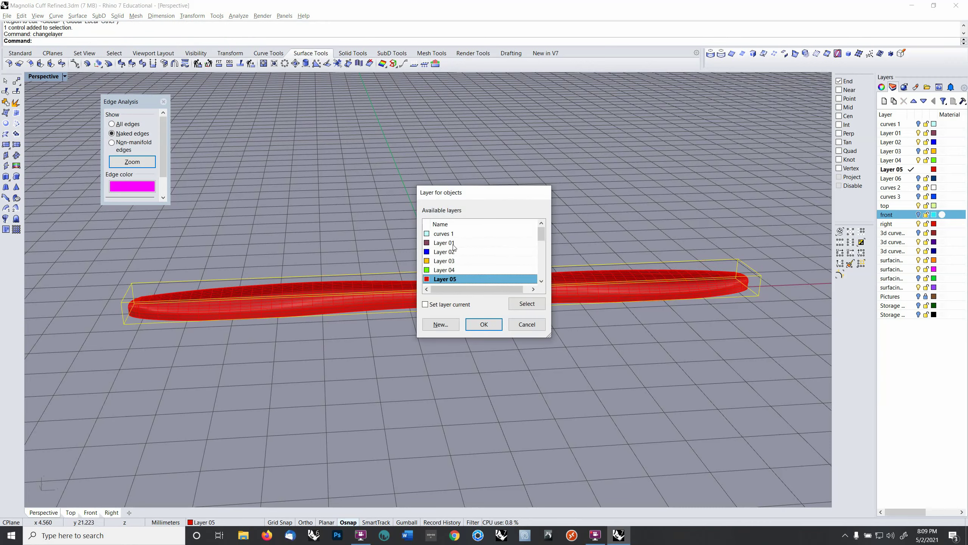
scroll(448, 265, "down", 2)
left_click(456, 262)
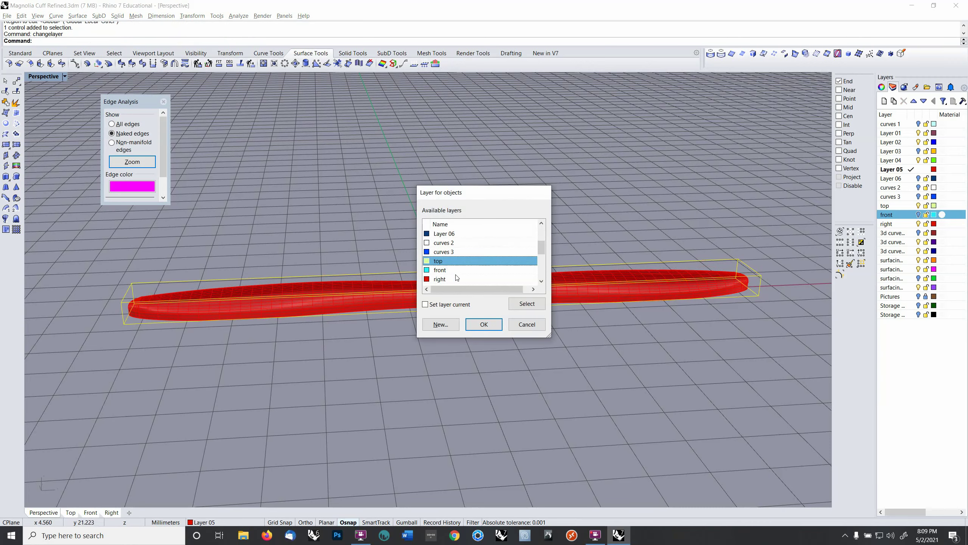
left_click(484, 324)
Step: Make the top layer current and lock Layer 05 so the cuff cannot be selected
right_click_drag(474, 322, 461, 291)
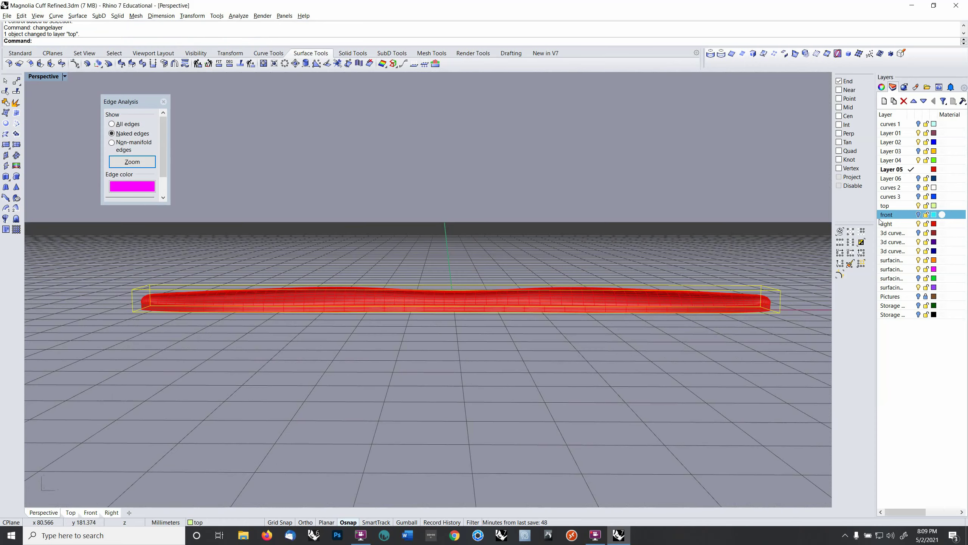
left_click(911, 207)
left_click(925, 170)
right_click_drag(445, 284, 531, 276, "shift")
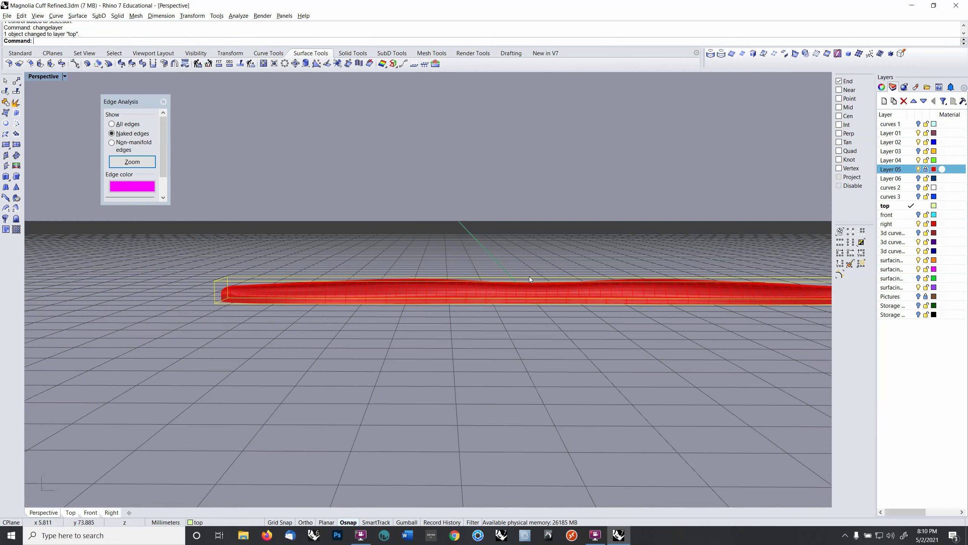
Step: Turn on the cage's control points and select the column of points at the cuff's centre in the Front view
key("F10")
mouse_move(529, 276)
right_mouse_down()
mouse_move(532, 264)
mouse_move(535, 273)
right_mouse_up()
key("ctrl+F1")
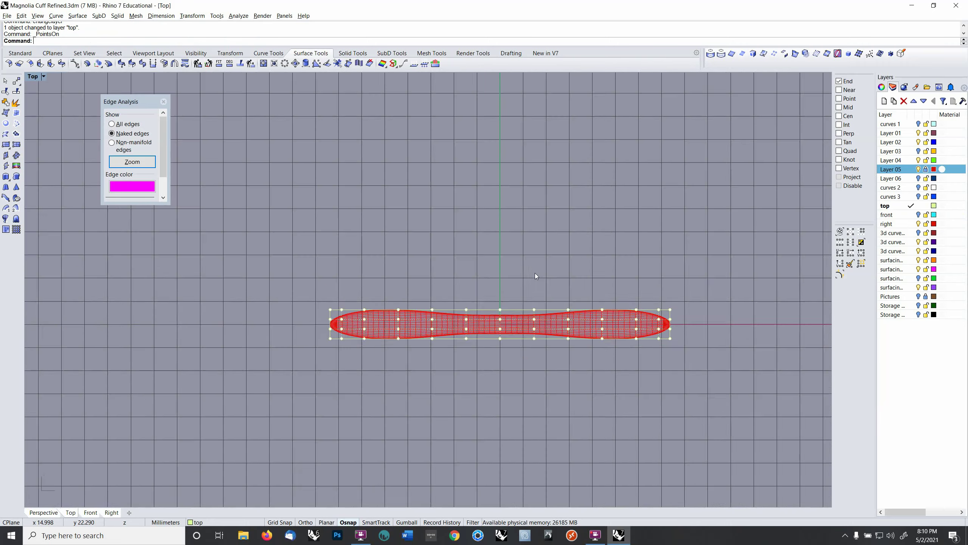
key("ctrl+F2")
scroll(496, 256, "down", 3)
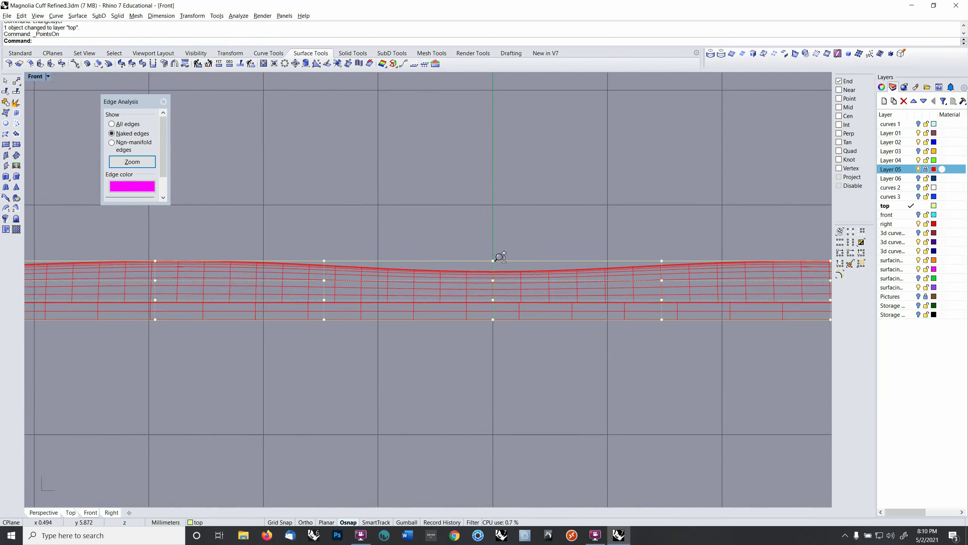
scroll(497, 262, "up", 1)
left_click_drag(462, 224, 523, 351)
right_click_drag(506, 321, 543, 347)
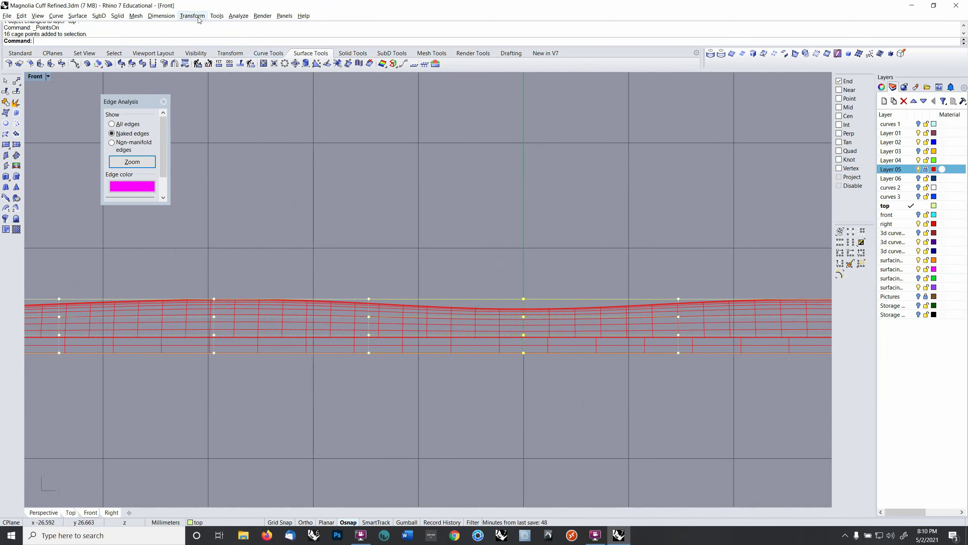
Step: Start a non-uniform scale of the selected centre cage points, with Point as the only object snap
left_click(226, 54)
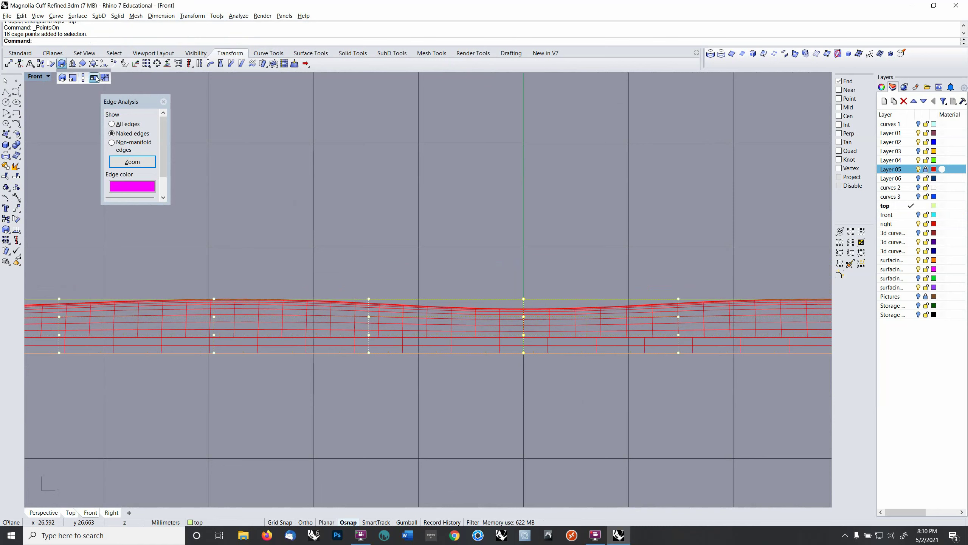
left_click(64, 65)
right_click(839, 99)
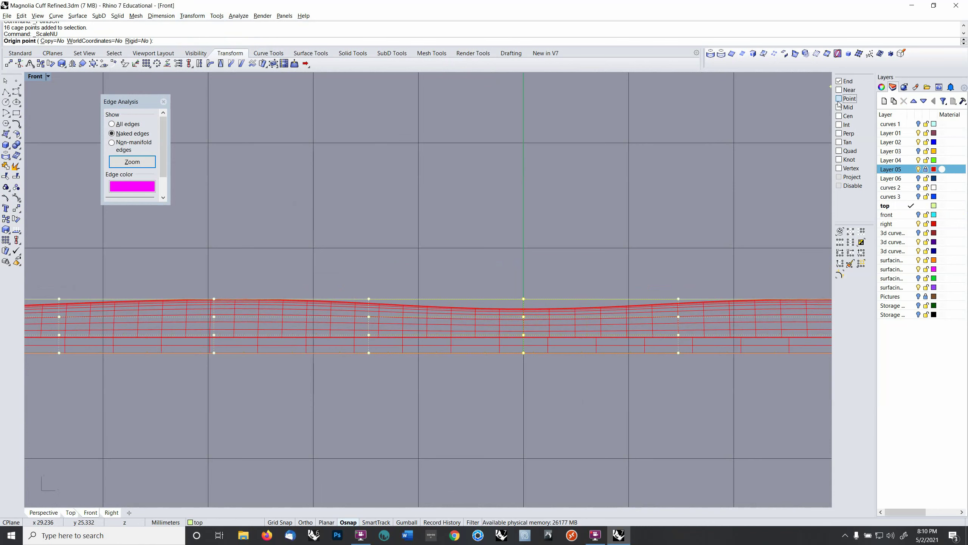
Step: Scale the selected central column of cage points by about 1.18 in Y only, from the cage's bottom centre point
left_click(523, 352)
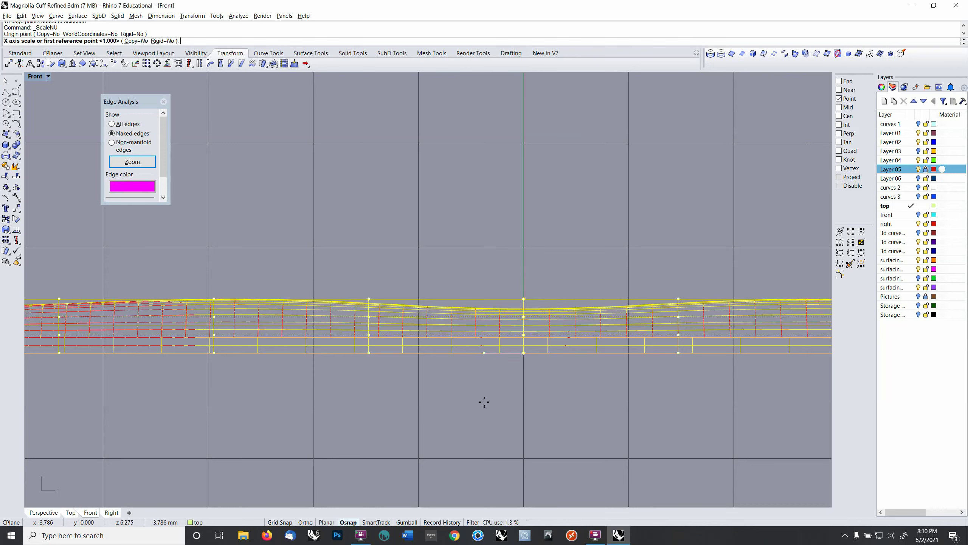
key("Return")
left_click(525, 221)
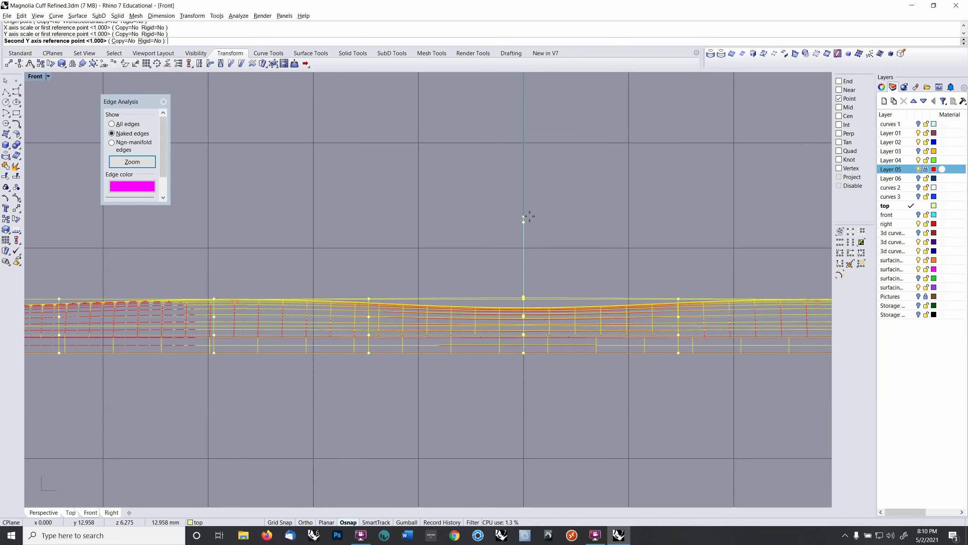
left_click(538, 199)
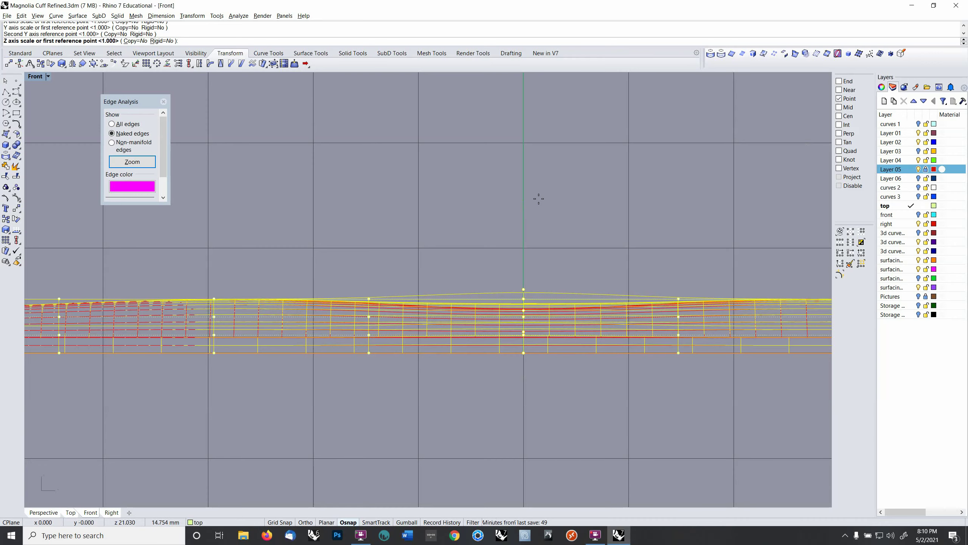
key("Return")
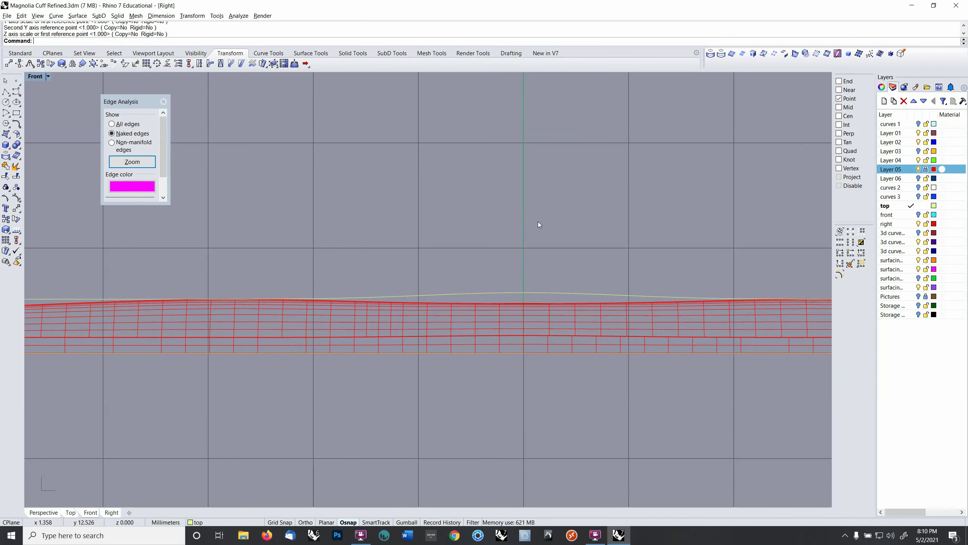
Step: Show the flower on the front layer in perspective and examine how the cuff meets the petals
key("ctrl+F4")
mouse_move(538, 223)
right_mouse_down()
mouse_move(538, 291)
mouse_move(565, 321)
mouse_move(569, 314)
right_mouse_up()
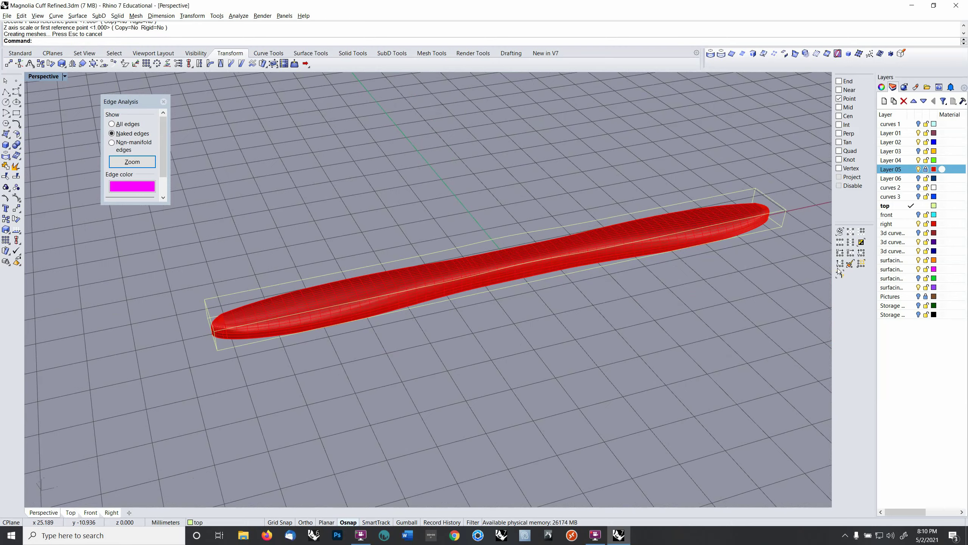
left_click(918, 216)
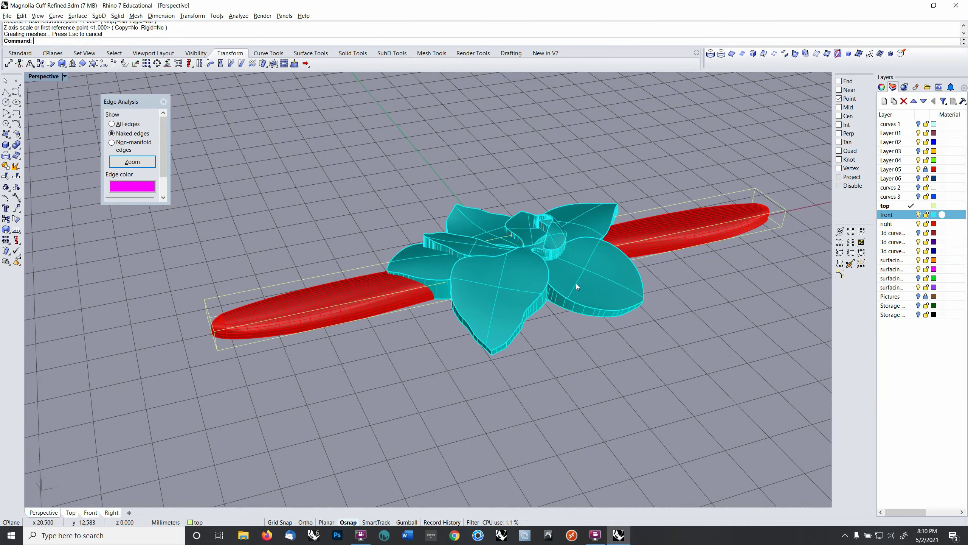
scroll(577, 283, "up", 10)
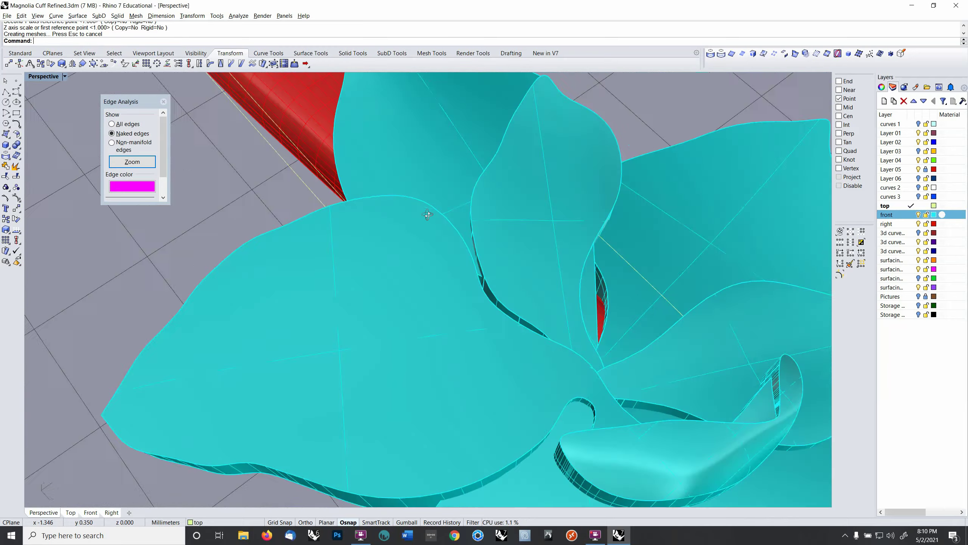
right_click_drag(428, 214, 721, 261)
scroll(606, 324, "up", 8)
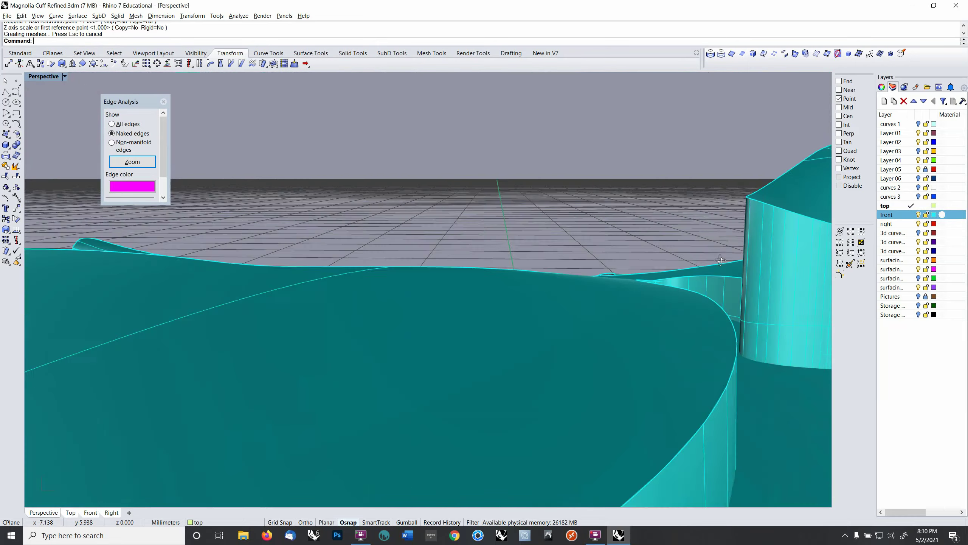
Step: Hide the front layer and turn on the cage's control points in the Front view
key("ctrl+F1")
key("ctrl+F2")
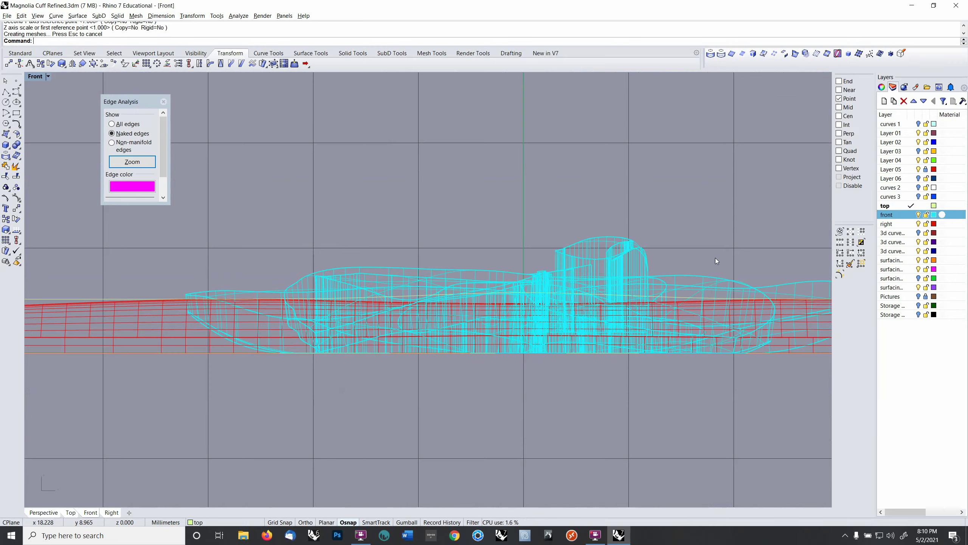
scroll(714, 263, "down", 3)
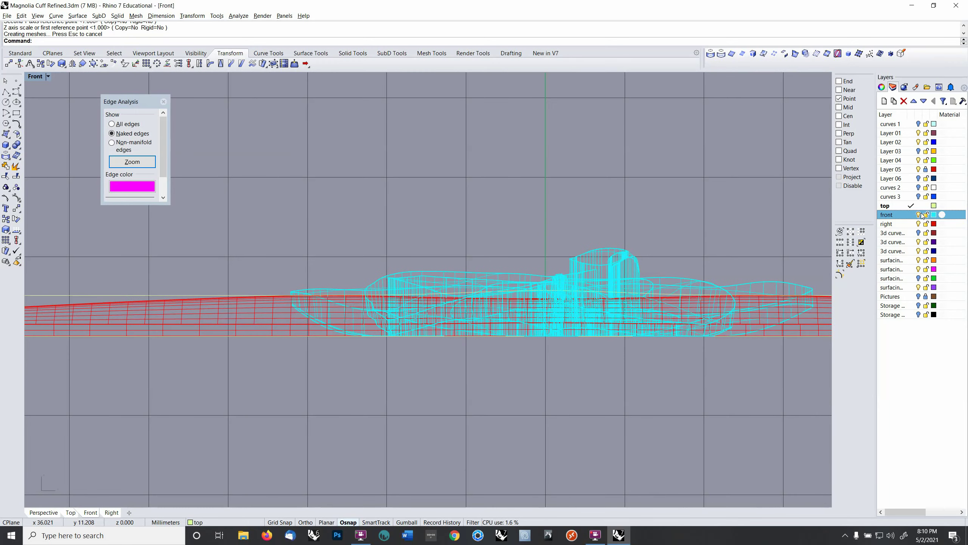
left_click(919, 215)
scroll(506, 310, "up", 2)
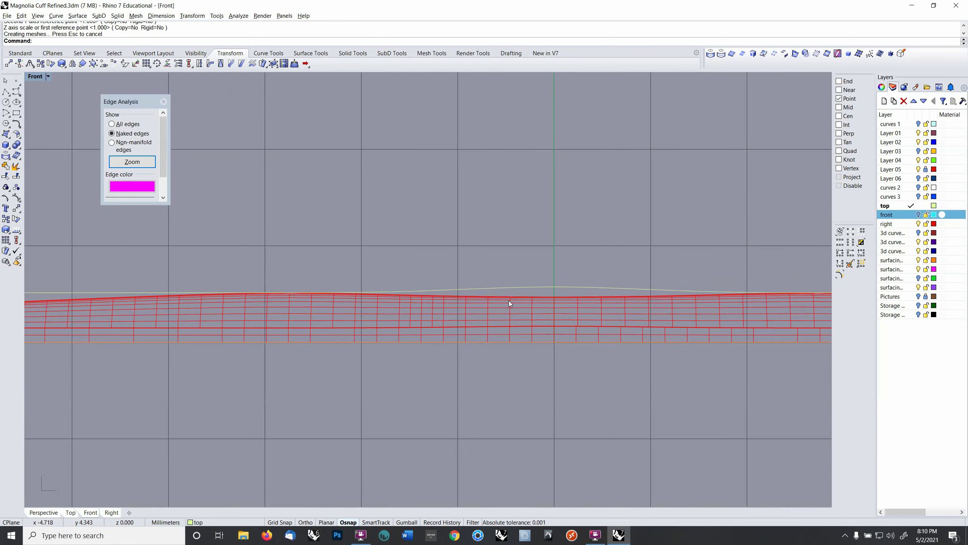
key("F10")
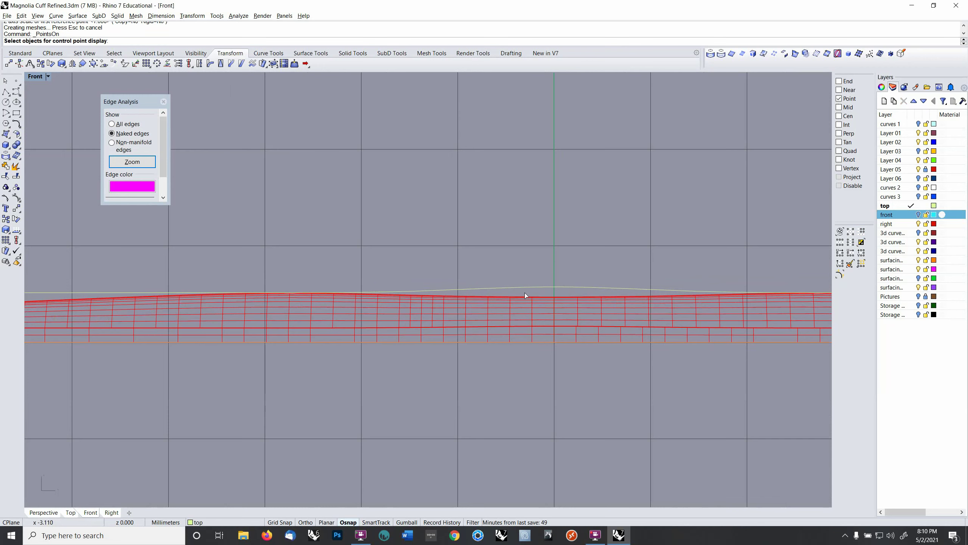
key("F9")
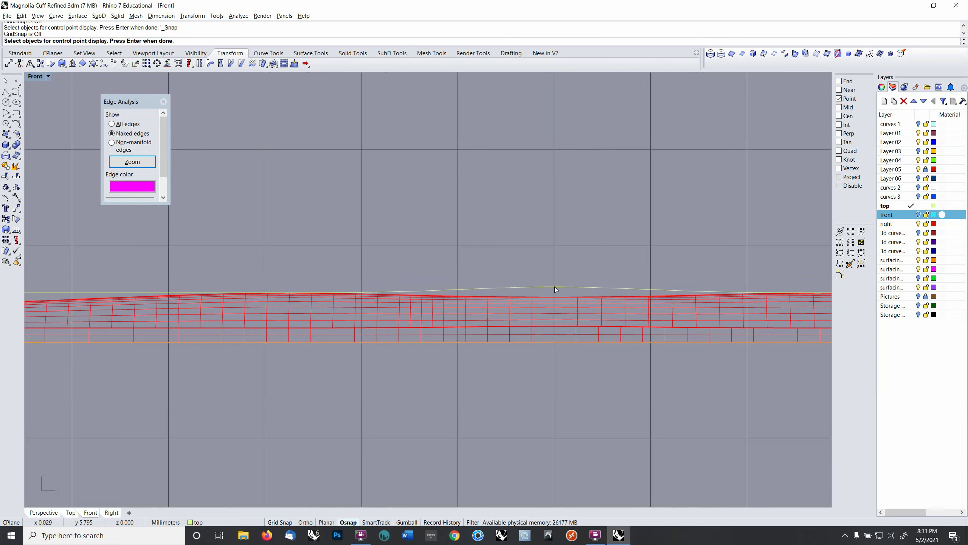
key("F10")
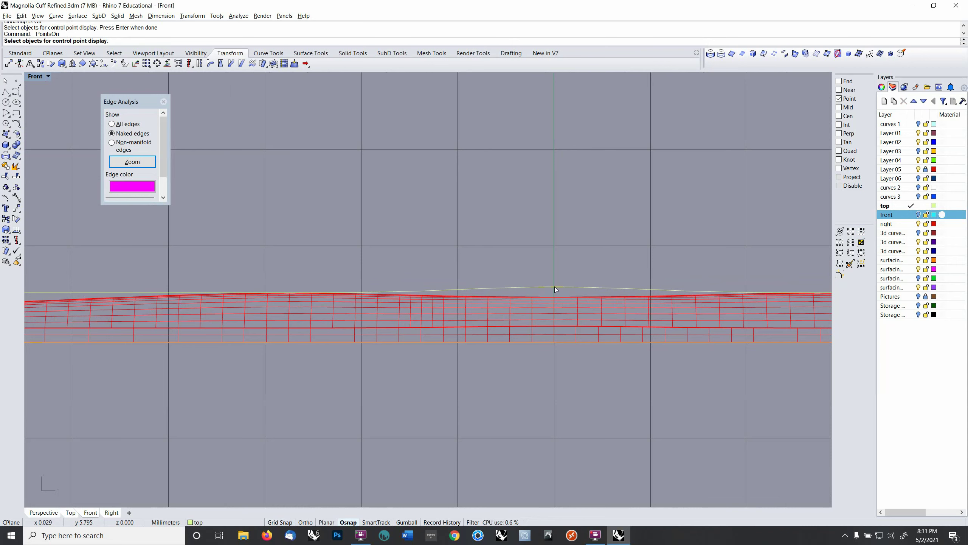
left_click(555, 286)
key("Return")
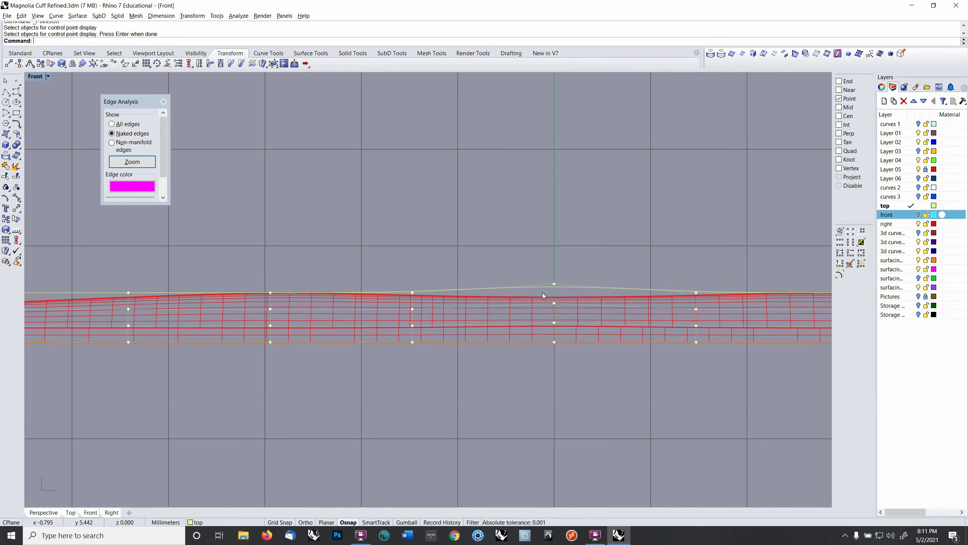
Step: Scale the three central columns of cage points by about 1.18 in Y only, from the cage's bottom centre point
left_click_drag(427, 351, 718, 360)
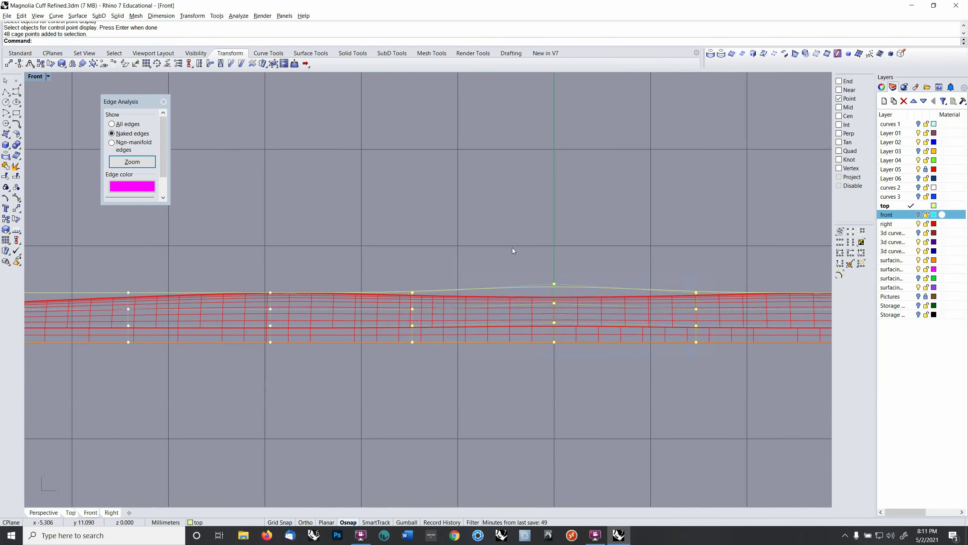
right_click(463, 42)
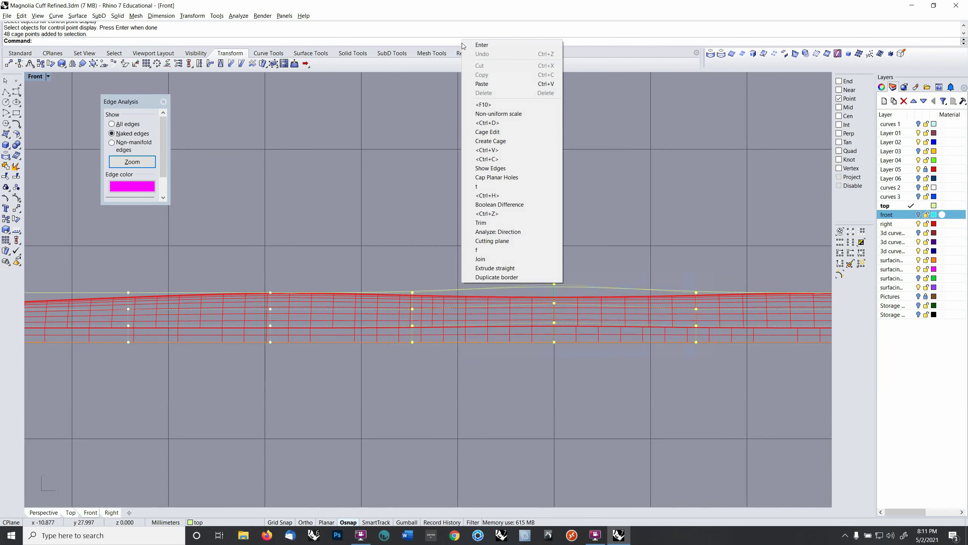
left_click(496, 114)
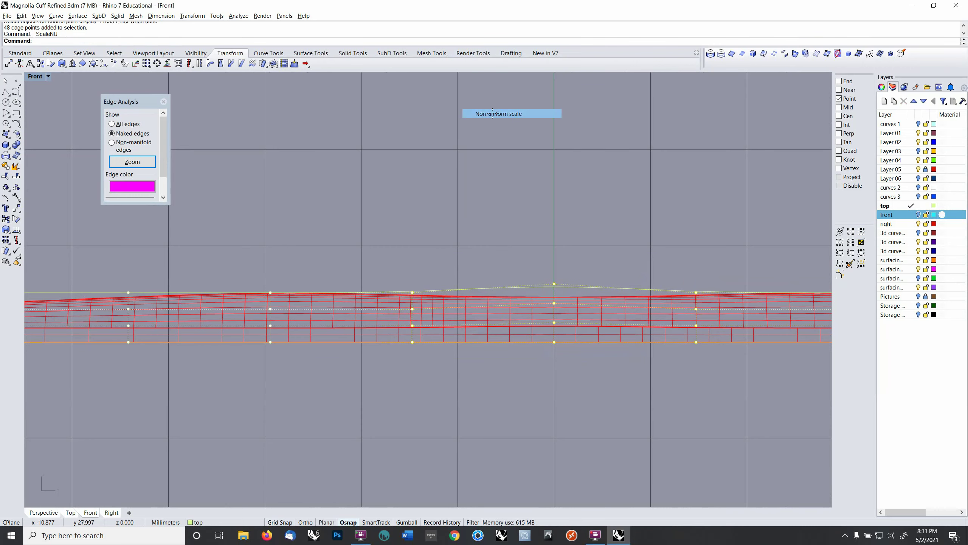
left_click(554, 342)
key("Return")
left_click(554, 342)
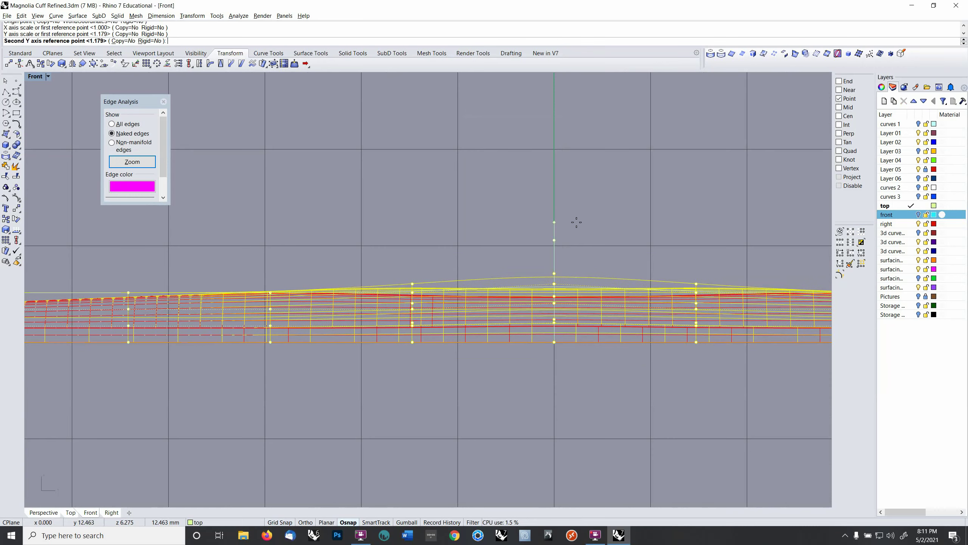
left_click(577, 223)
key("Return")
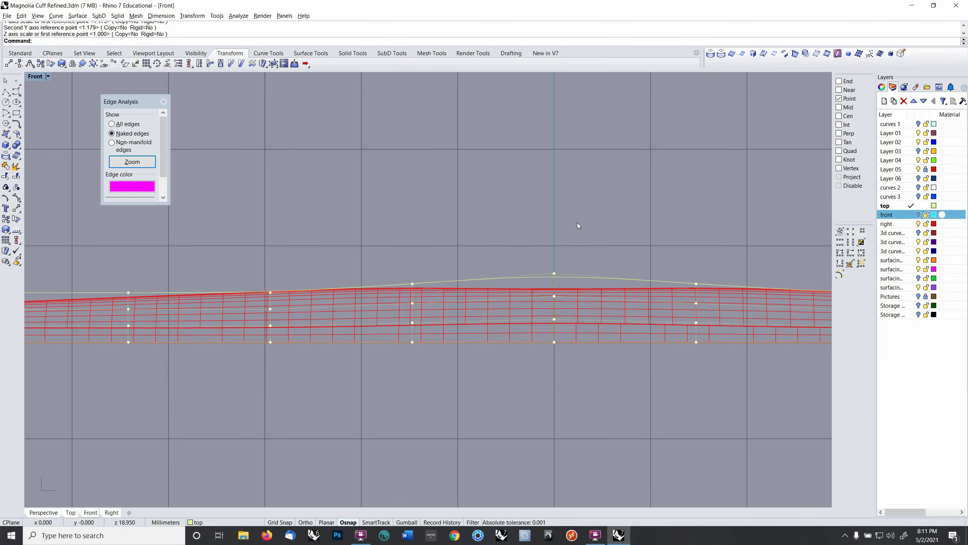
key("Escape")
Step: Show the front layer in perspective and inspect the cuff's height through the gap between the petals
key("ctrl+Tab")
key("ctrl+Tab")
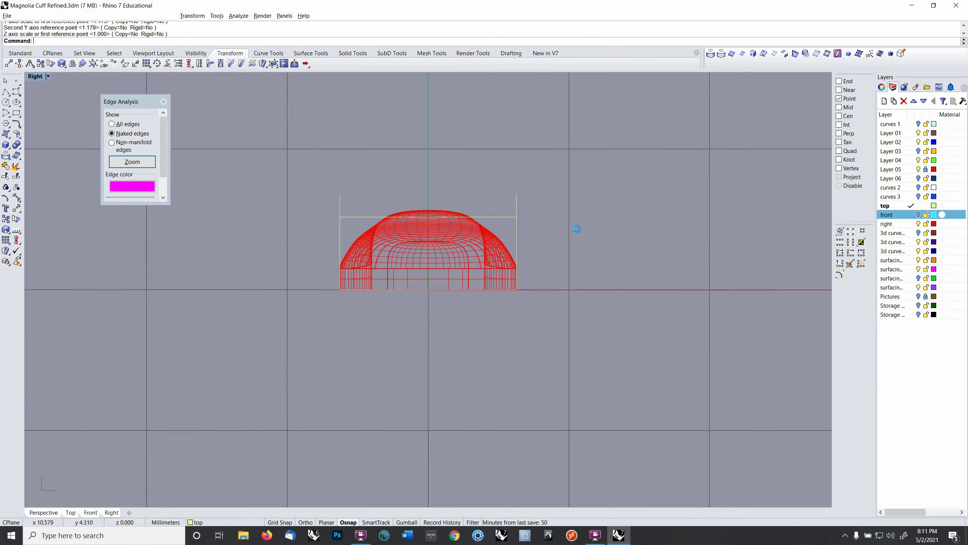
mouse_move(580, 254)
right_mouse_down("ctrl")
mouse_move(575, 277)
mouse_move(594, 281)
mouse_move(594, 323)
mouse_move(610, 332)
right_mouse_up("ctrl")
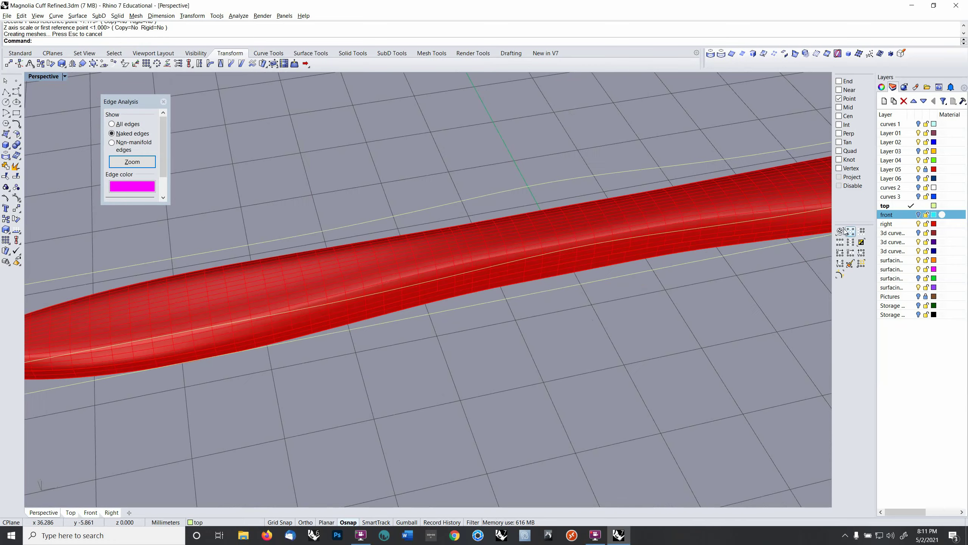
left_click(918, 215)
right_click_drag(630, 268, 694, 237)
scroll(493, 295, "up", 10)
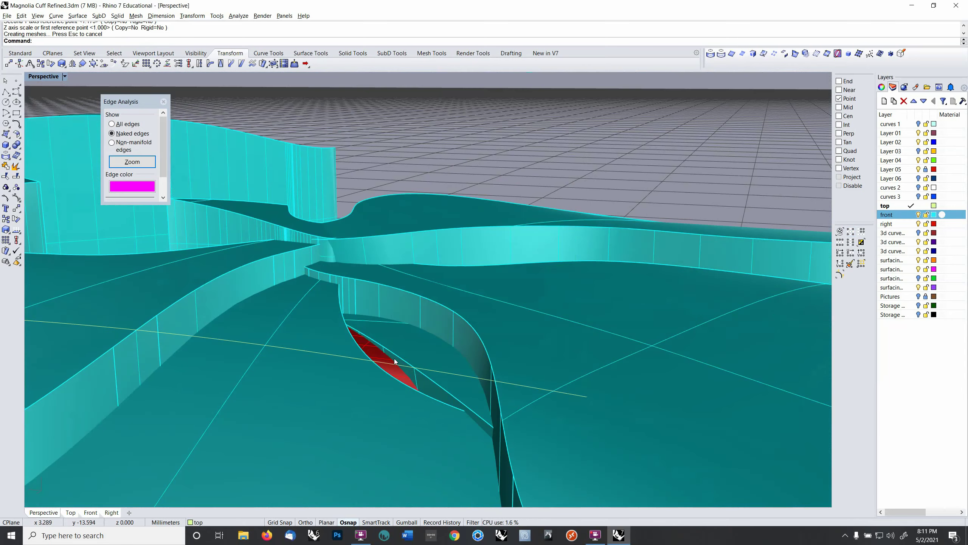
Step: Undo showing the front layer and the last non-uniform scale of the cage points
key("ctrl+z")
right_click_drag(471, 329, 362, 315)
key("ctrl+z")
right_click_drag(452, 305, 448, 276)
Step: Set the construction plane to world Front and slightly scale the three central columns of cage points in Y only, from the bottom centre point
left_click_drag(341, 263, 667, 367)
scroll(567, 363, "up", 1)
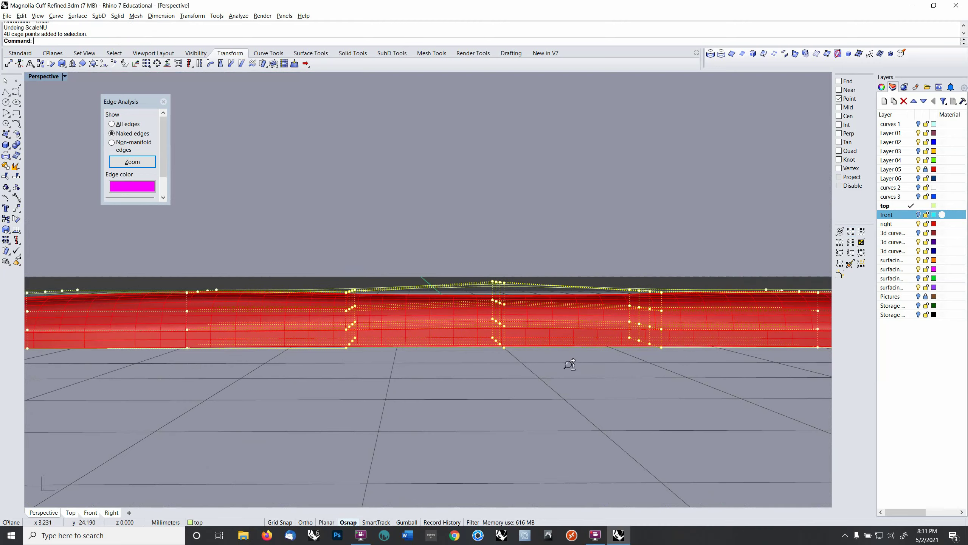
key("F2")
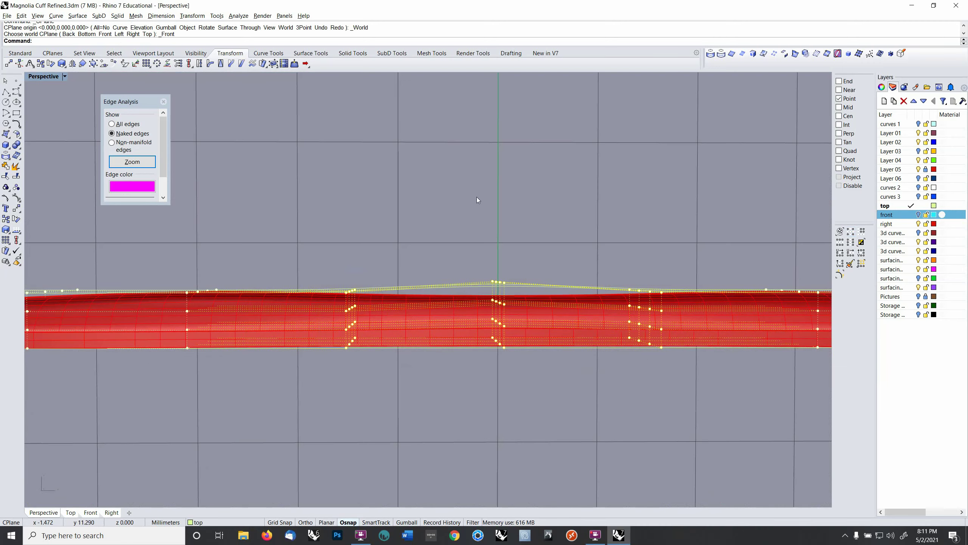
right_click(502, 42)
left_click(519, 110)
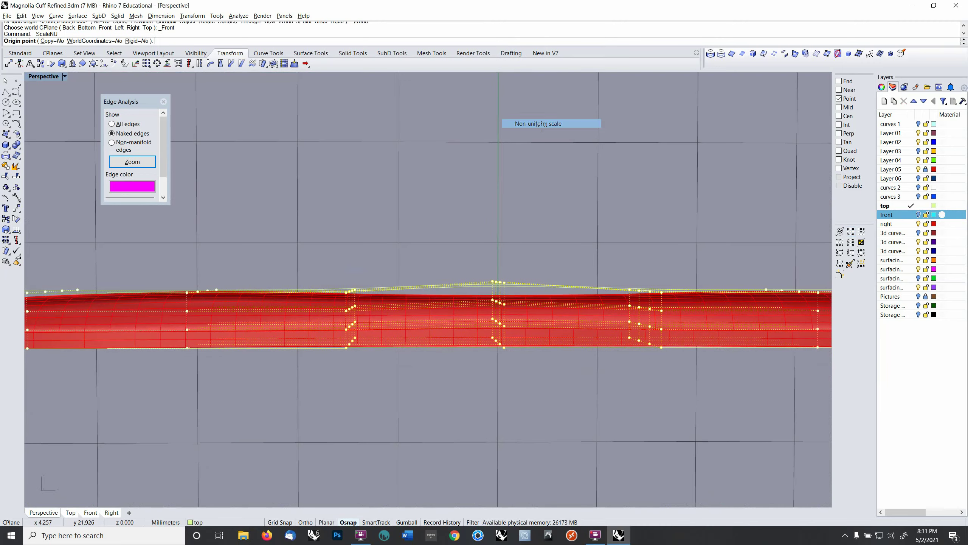
left_click(503, 348)
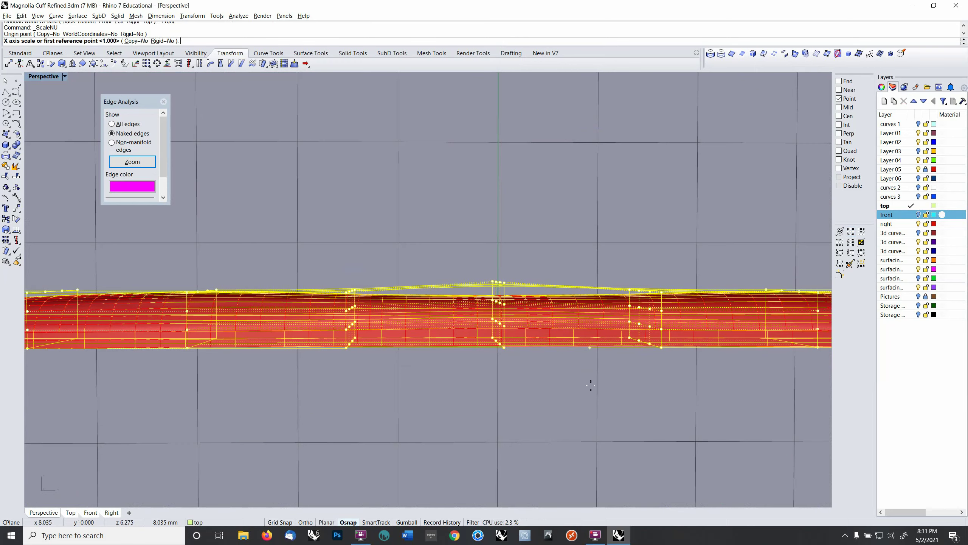
key("Return")
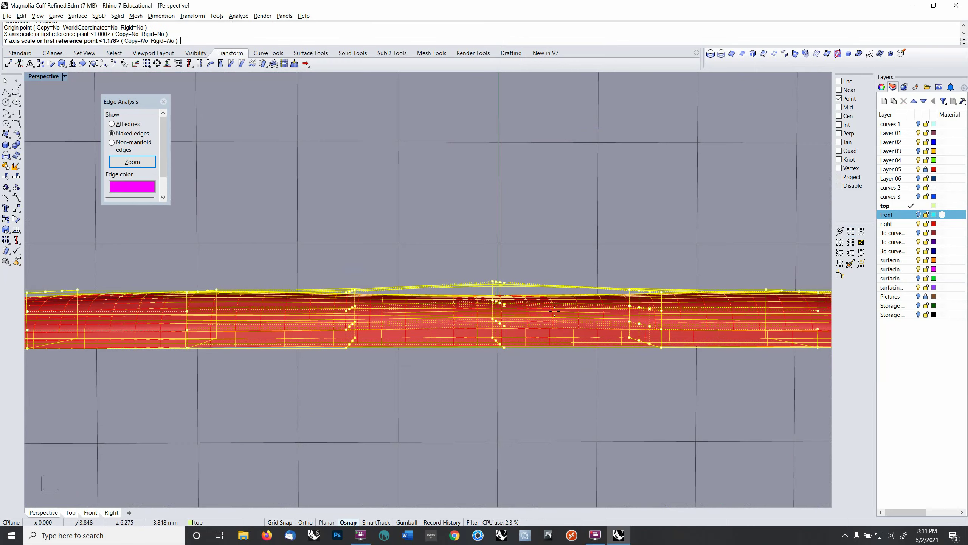
left_click(517, 211)
left_click(517, 208)
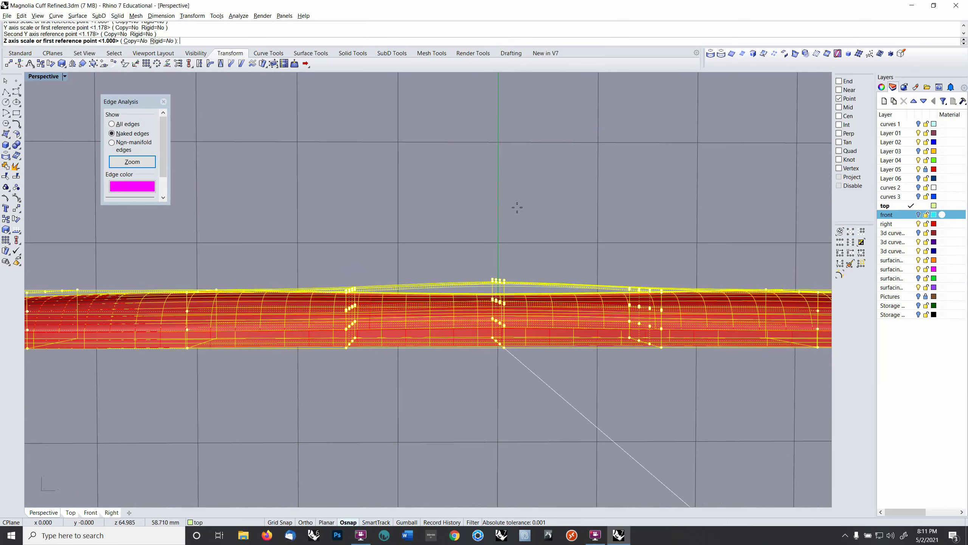
key("Return")
Step: Show the front layer and examine the gaps between the petals against the reshaped cuff from several angles
right_click_drag(517, 207, 520, 232)
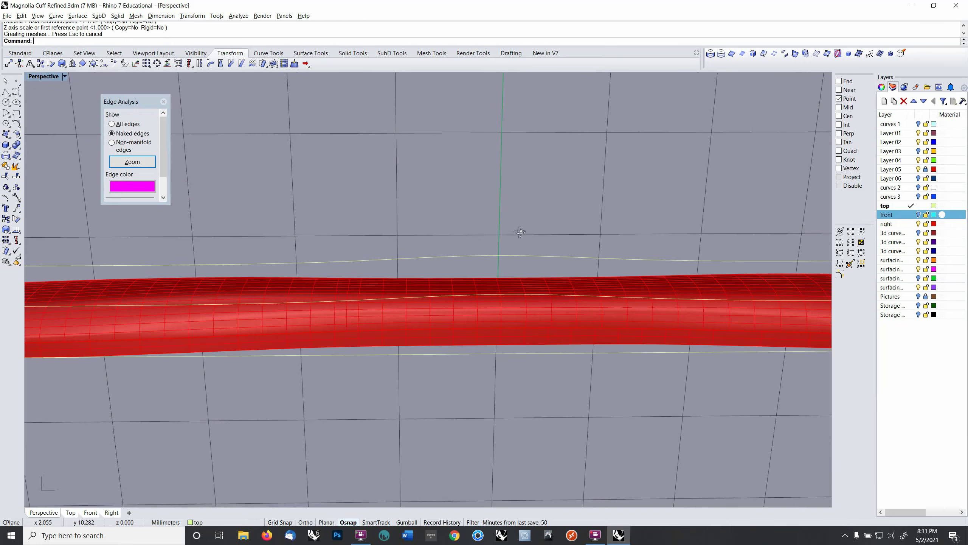
left_click(917, 214)
right_click_drag(488, 322, 660, 301)
scroll(386, 277, "up", 10)
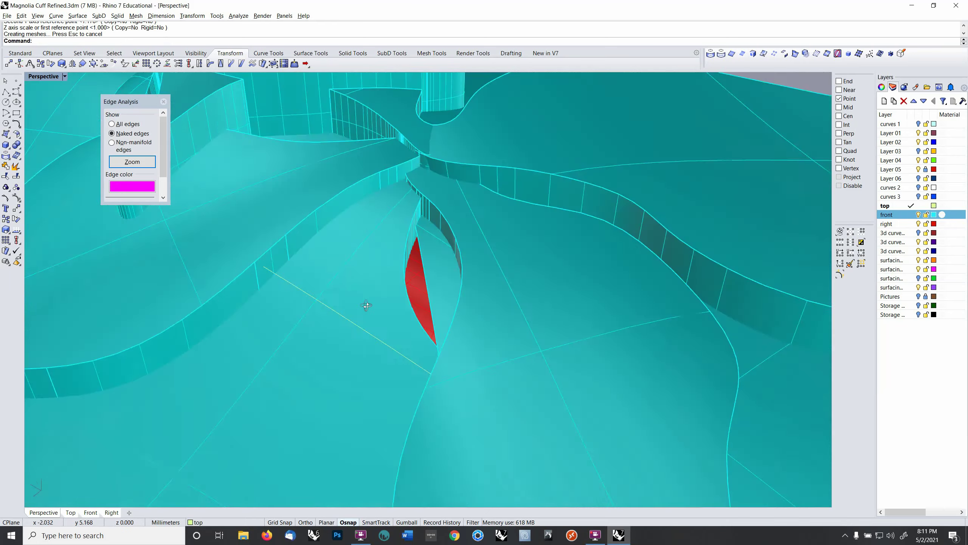
right_click_drag(366, 305, 362, 395)
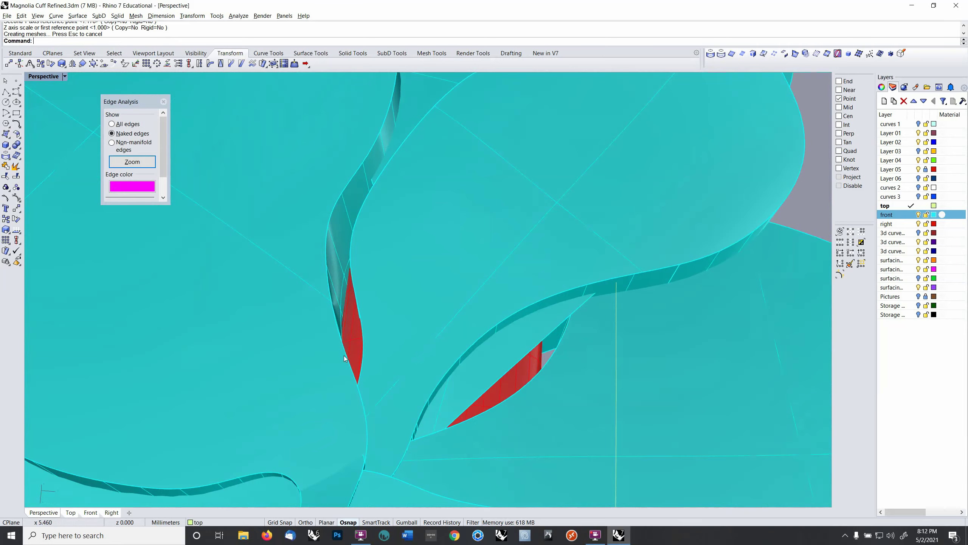
right_click_drag(447, 333, 604, 304)
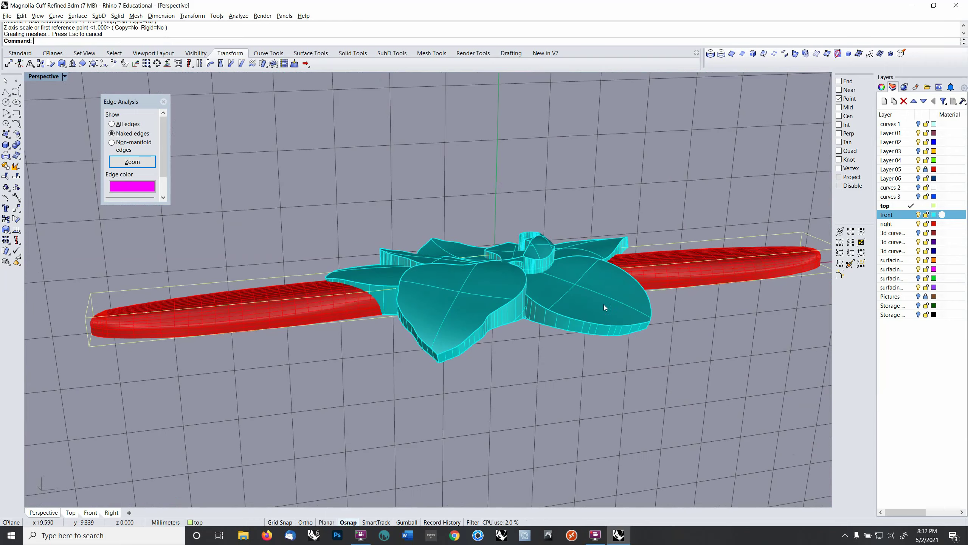
Step: Delete the control cage around the cuff and reset the construction plane to world Top
key("Delete")
left_click(715, 237)
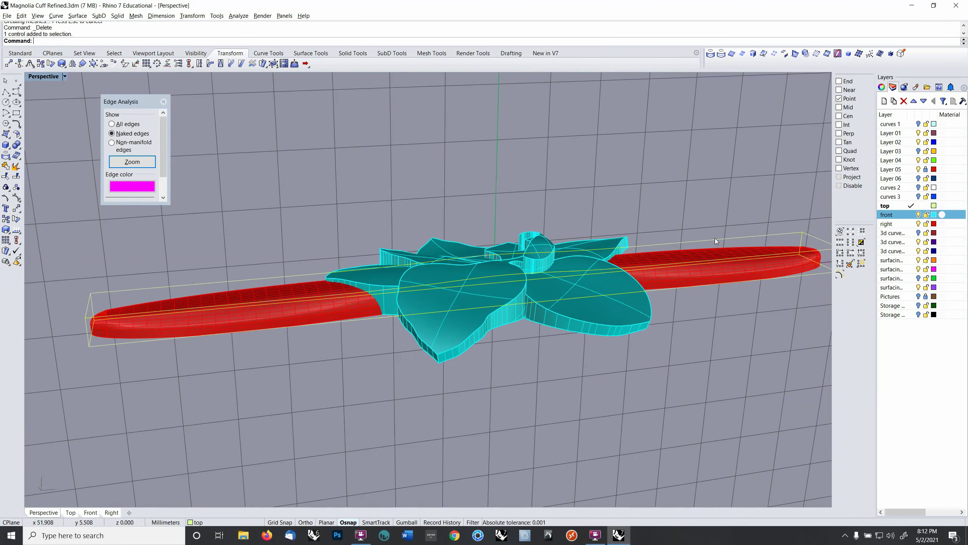
key("Delete")
right_click_drag(706, 242, 540, 283)
key("F4")
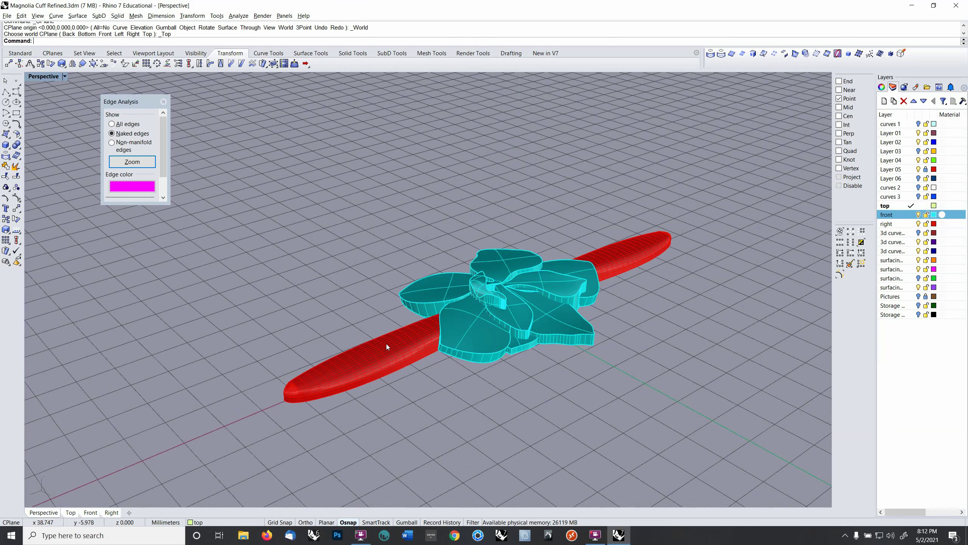
Step: Unlock Layer 05 and reassign the reshaped cuff band to the front layer
left_click(924, 169)
left_click(360, 348)
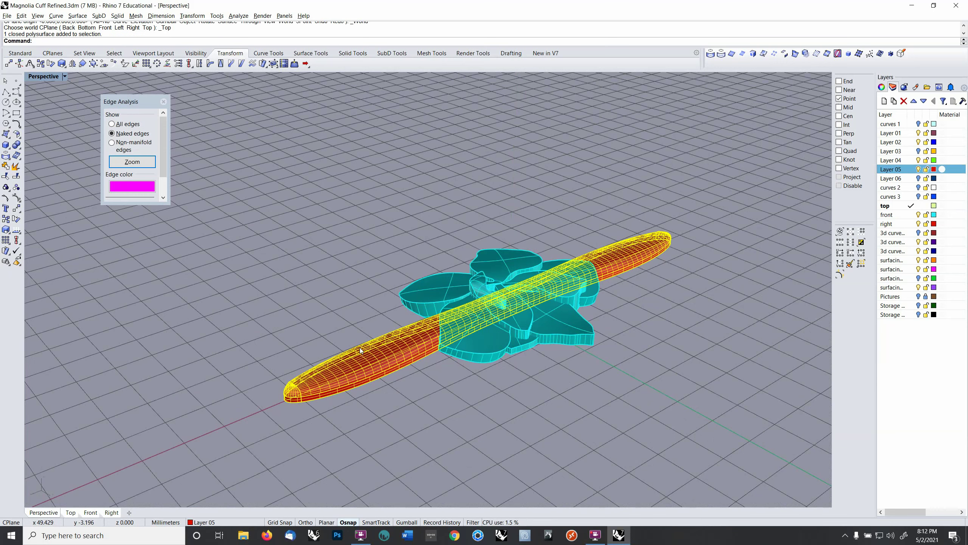
key("F5")
scroll(442, 253, "down", 3)
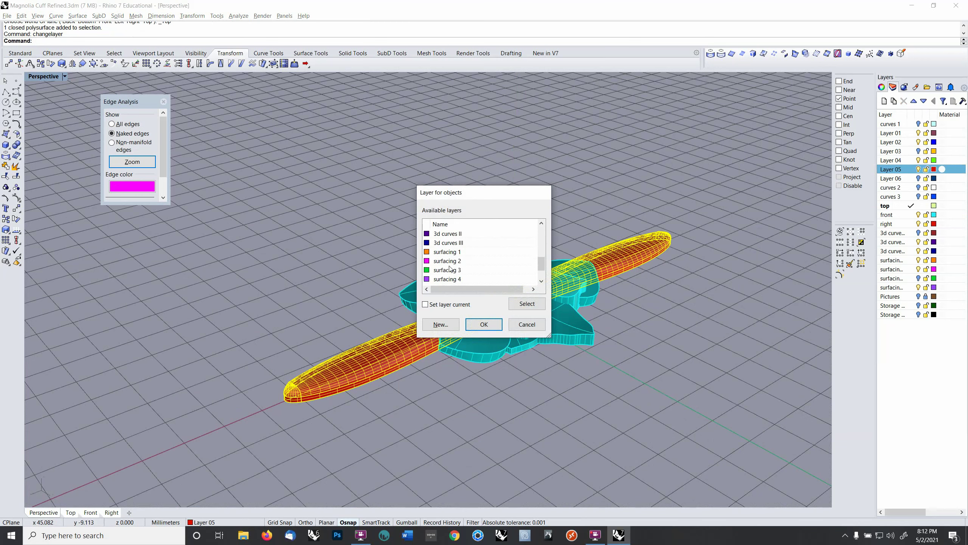
scroll(451, 270, "down", 1)
scroll(481, 245, "up", 5)
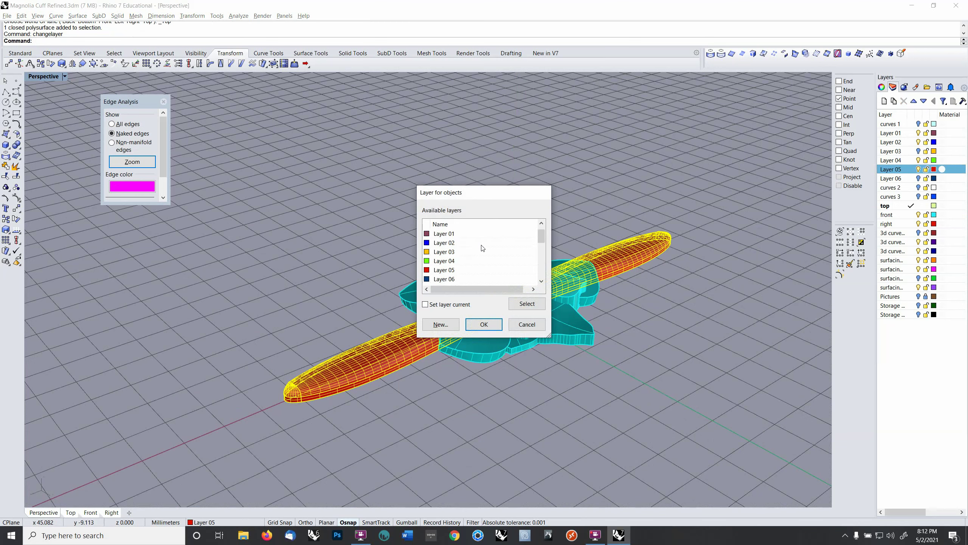
scroll(470, 248, "down", 2)
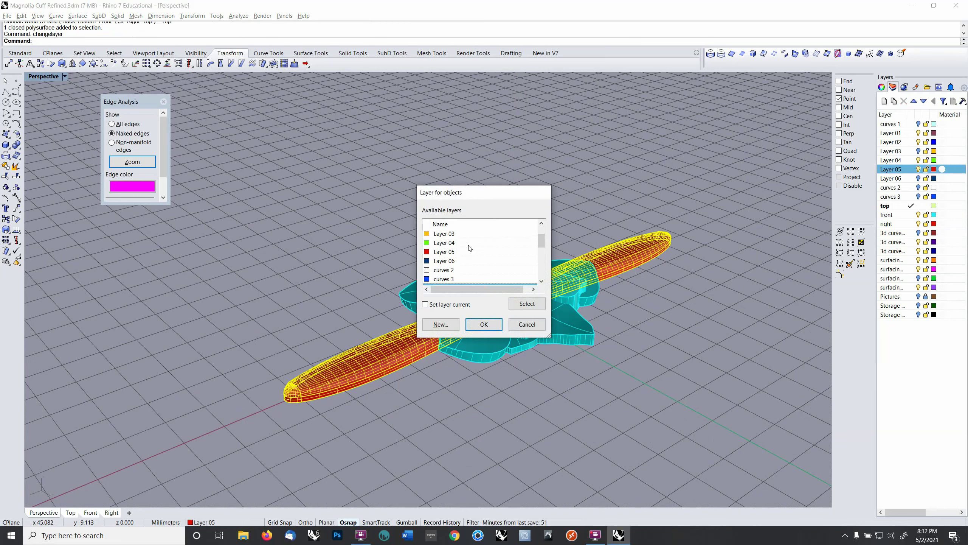
left_click(454, 270)
left_click(472, 326)
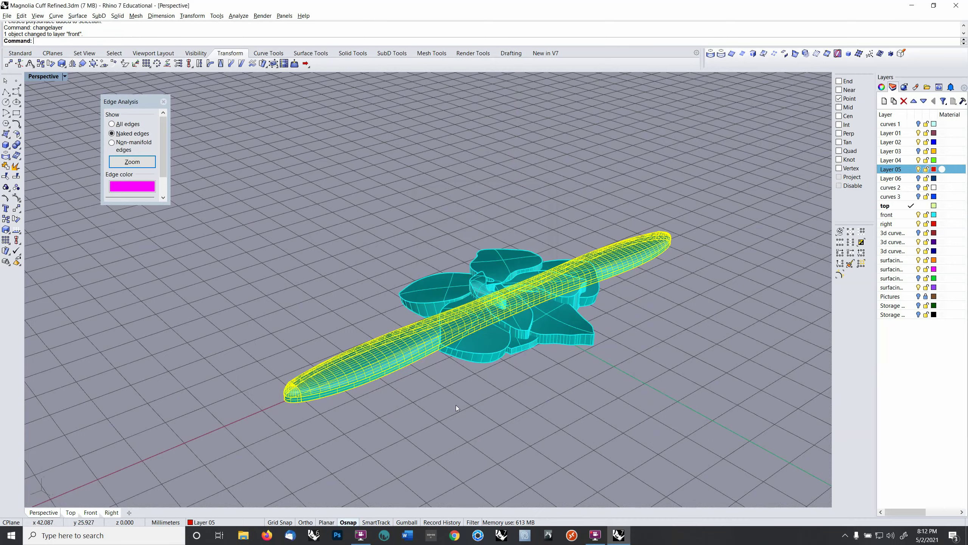
left_click(455, 405)
mouse_move(478, 307)
right_mouse_down()
mouse_move(467, 344)
mouse_move(574, 269)
mouse_move(496, 308)
right_mouse_up()
right_click_drag(444, 349, 801, 264)
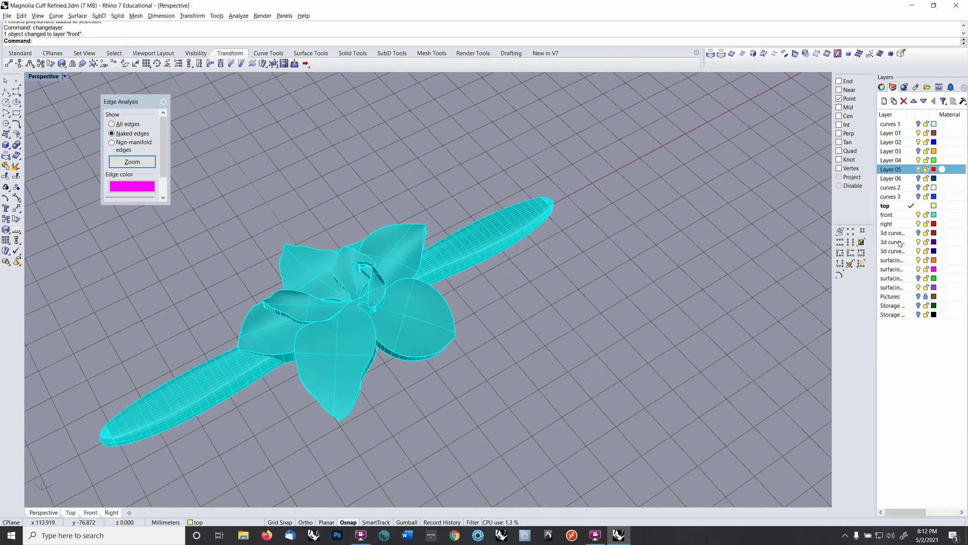
Step: Hide the front layer and show the Pictures layer, checking the Storage Objects layer's contents before hiding it again
left_click(919, 214)
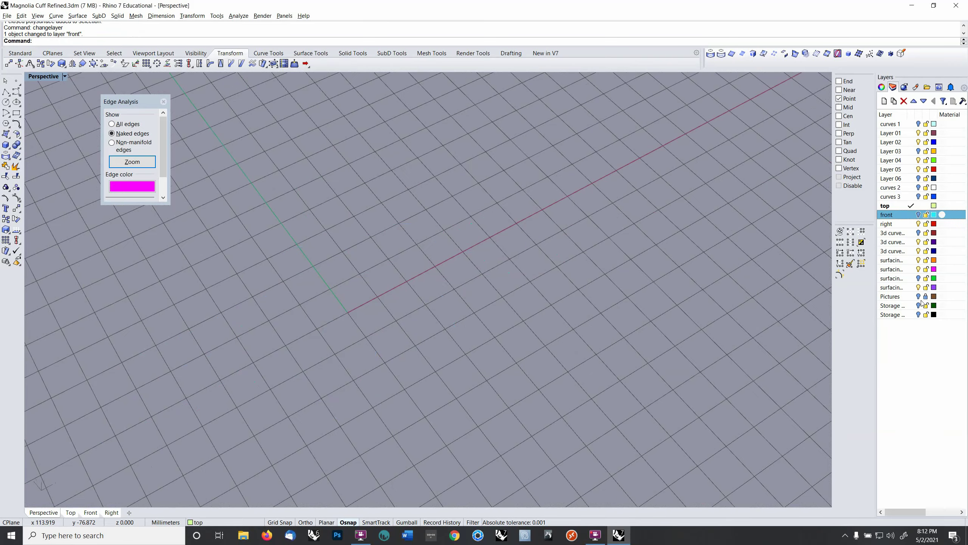
left_click(919, 296)
mouse_move(430, 324)
right_mouse_down()
mouse_move(655, 353)
mouse_move(664, 336)
mouse_move(618, 369)
mouse_move(682, 379)
right_mouse_up()
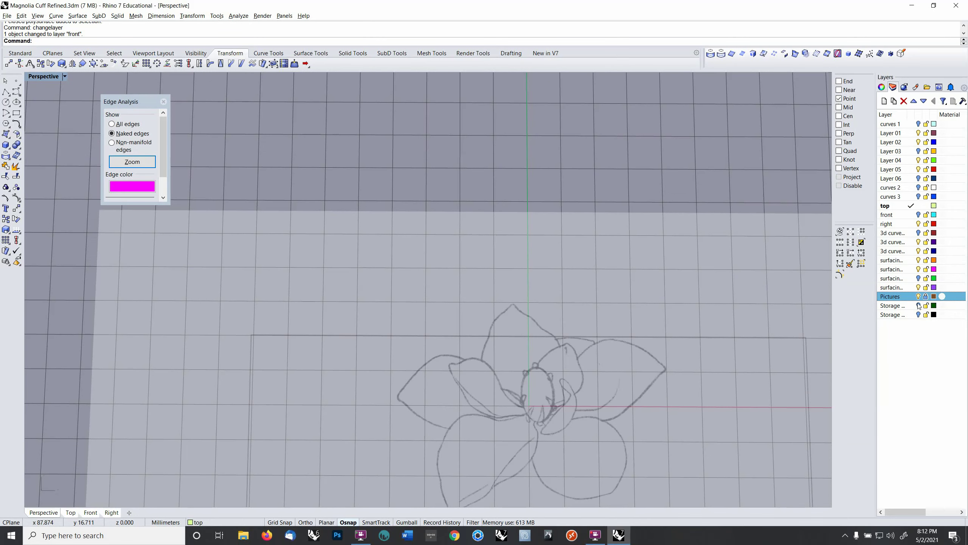
left_click(918, 315)
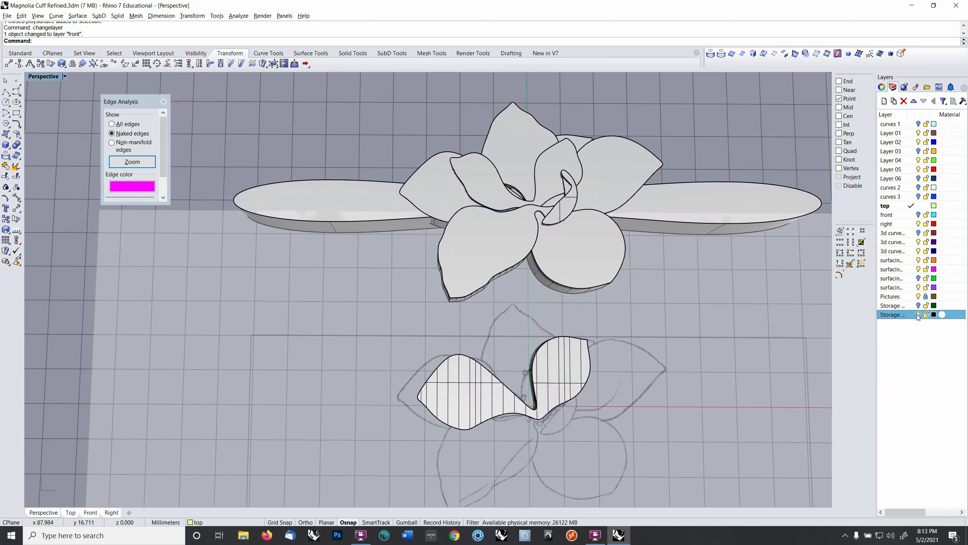
left_click(919, 315)
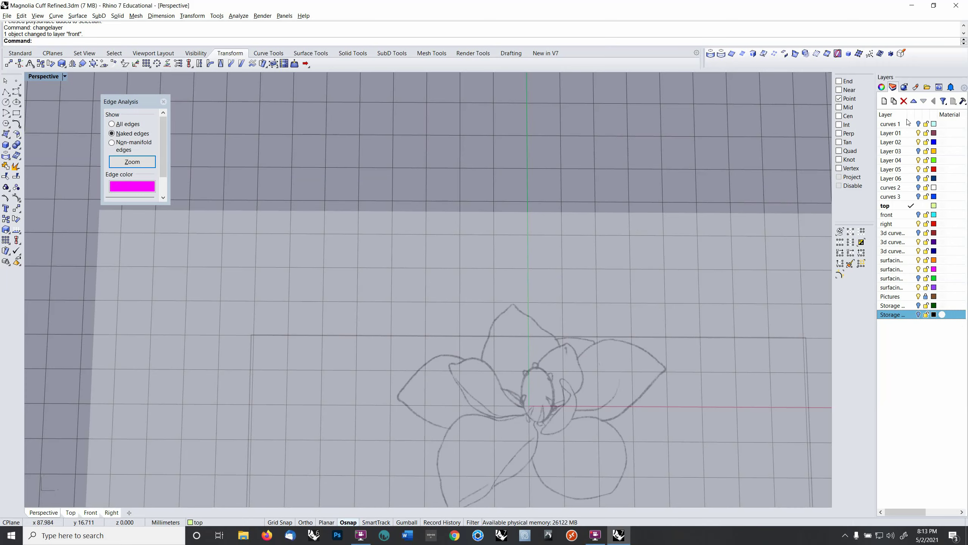
scroll(480, 365, "up", 3)
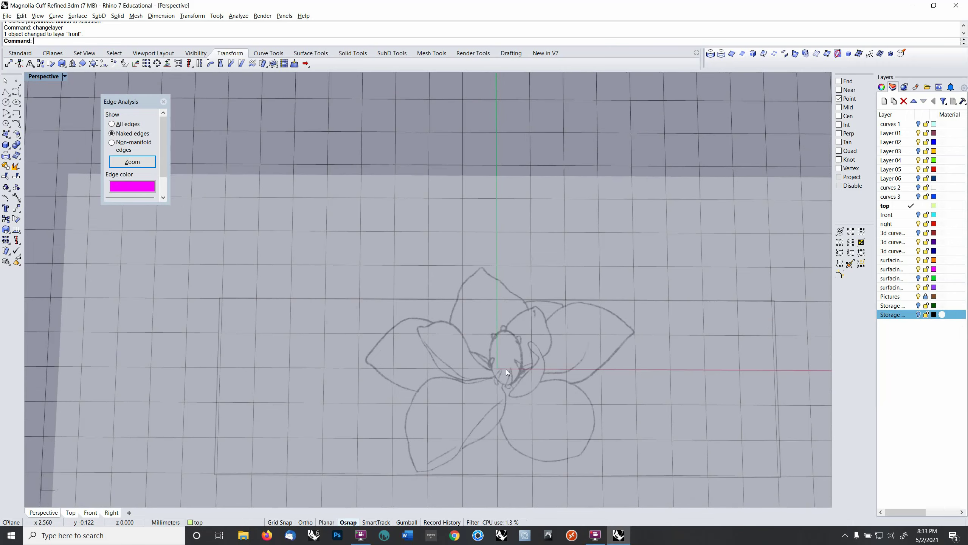
scroll(508, 351, "up", 2)
scroll(508, 351, "up", 5)
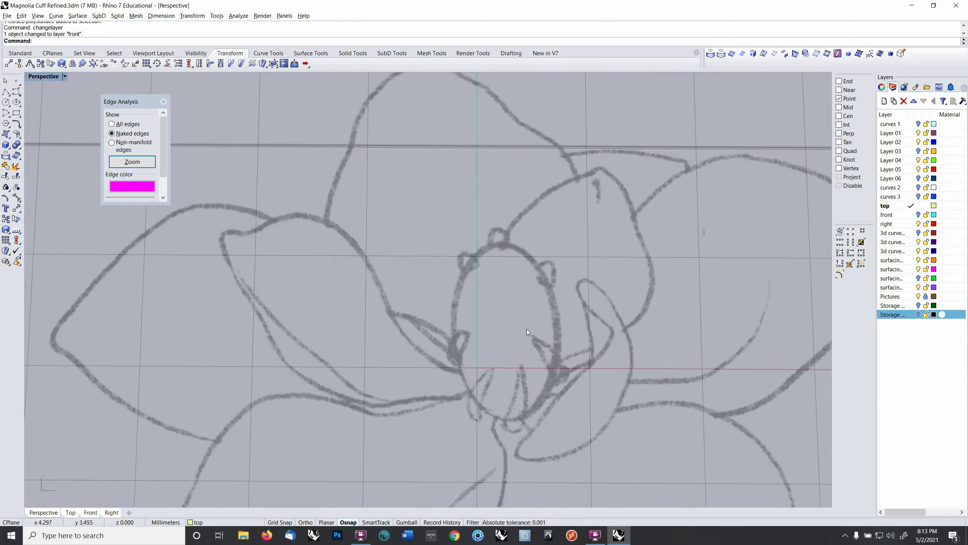
right_click_drag(526, 328, 500, 330, "shift")
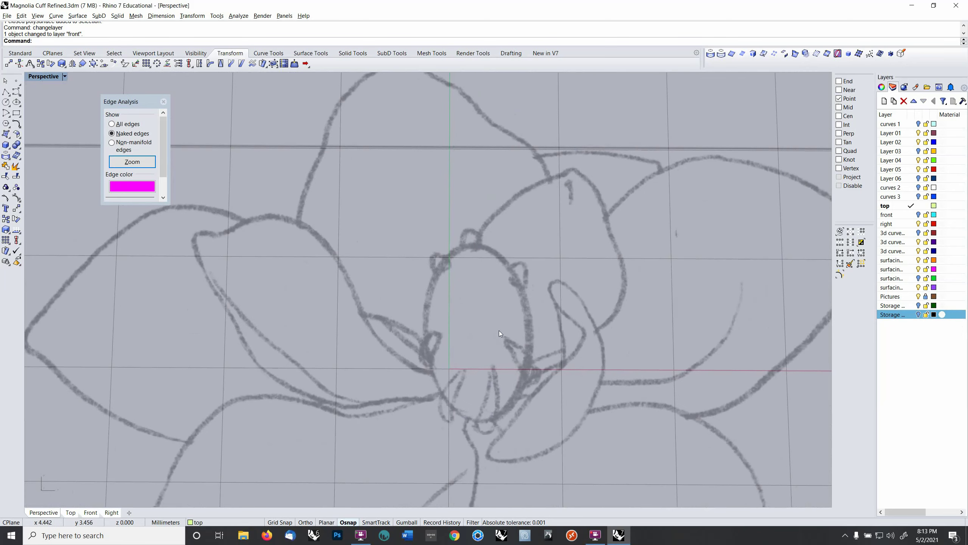
Step: Show the Storage Curves layer and reassign its solid green cuff band to the Storage Objects layer
left_click(919, 305)
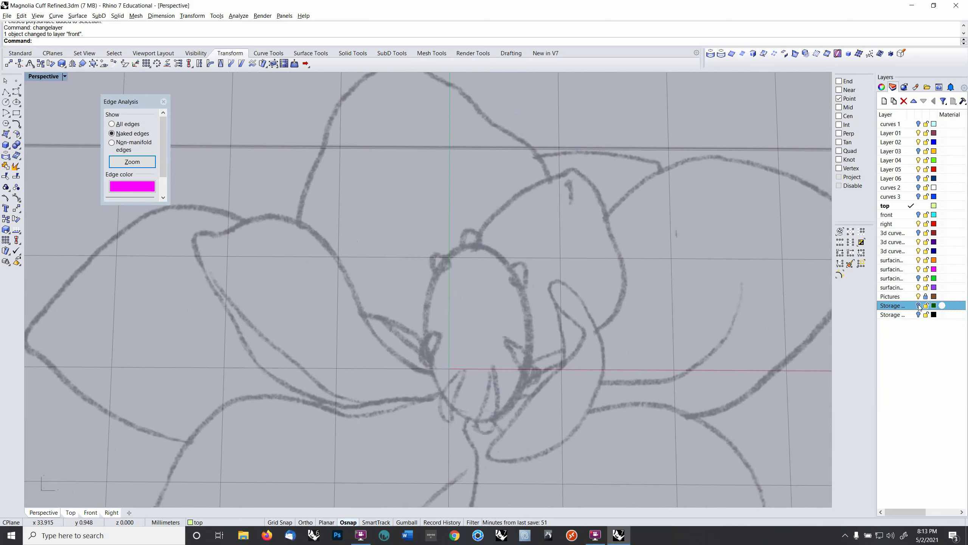
left_click(648, 390)
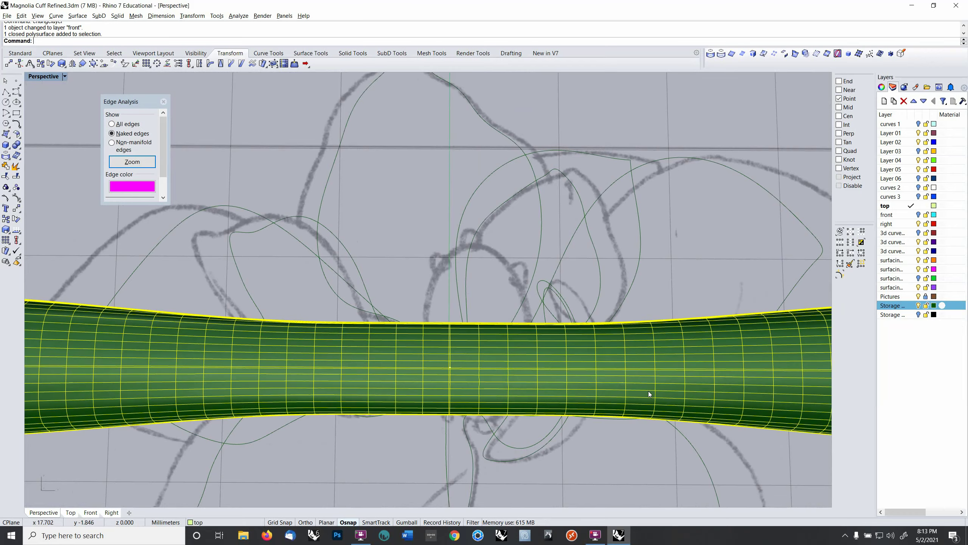
scroll(639, 396, "down", 9)
right_click_drag(632, 407, 632, 364)
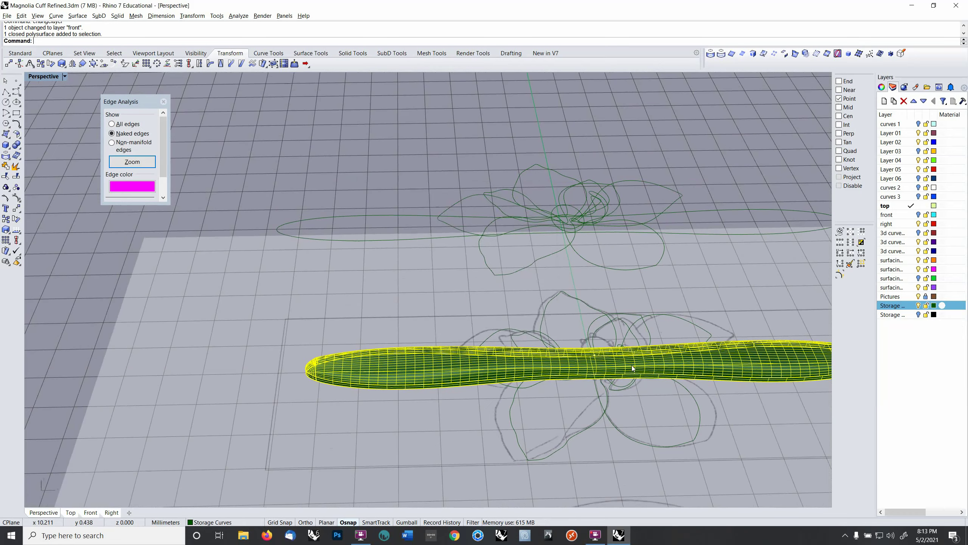
right_click(632, 365)
scroll(486, 271, "down", 1)
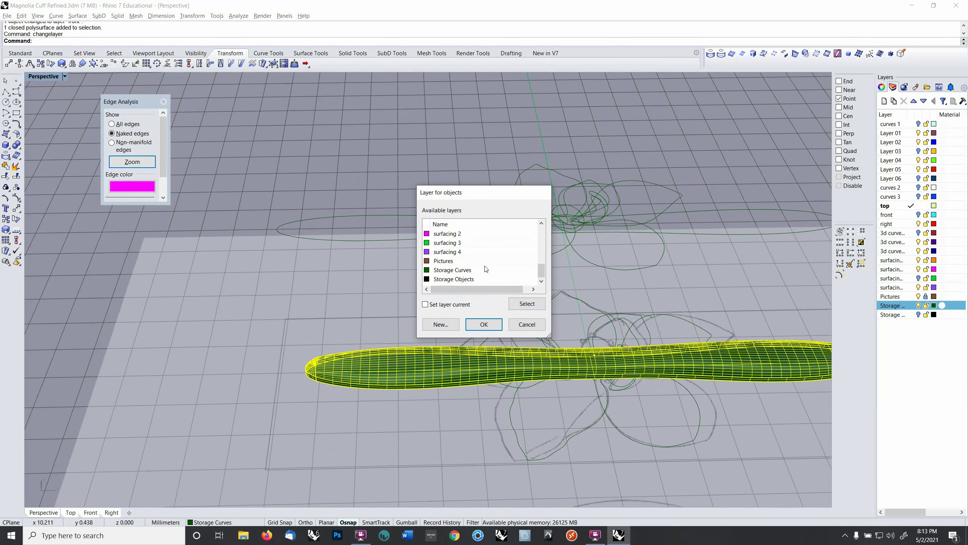
left_click(453, 279)
left_click(485, 322)
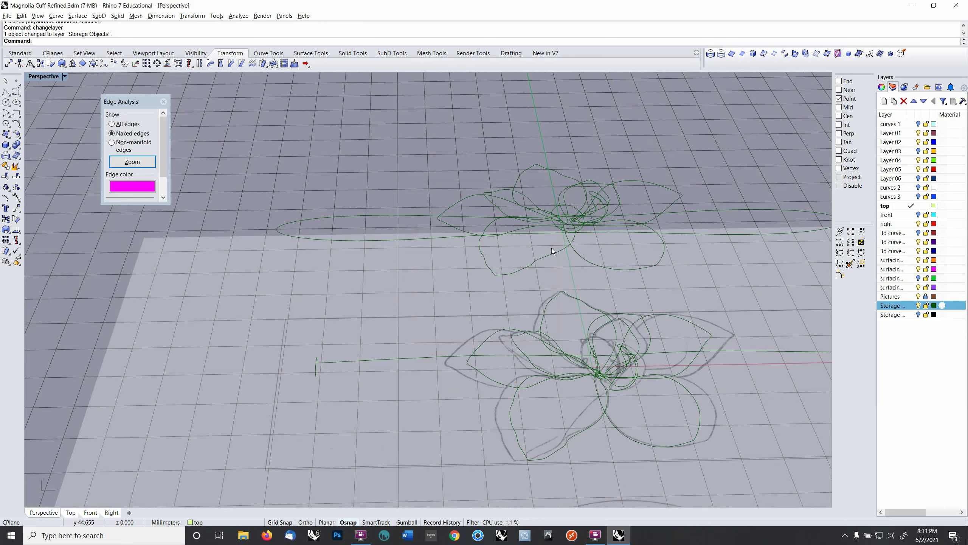
Step: Ungroup the upper set of stored flower curves and paste a copy of its small central oval onto the top layer
left_click(561, 232)
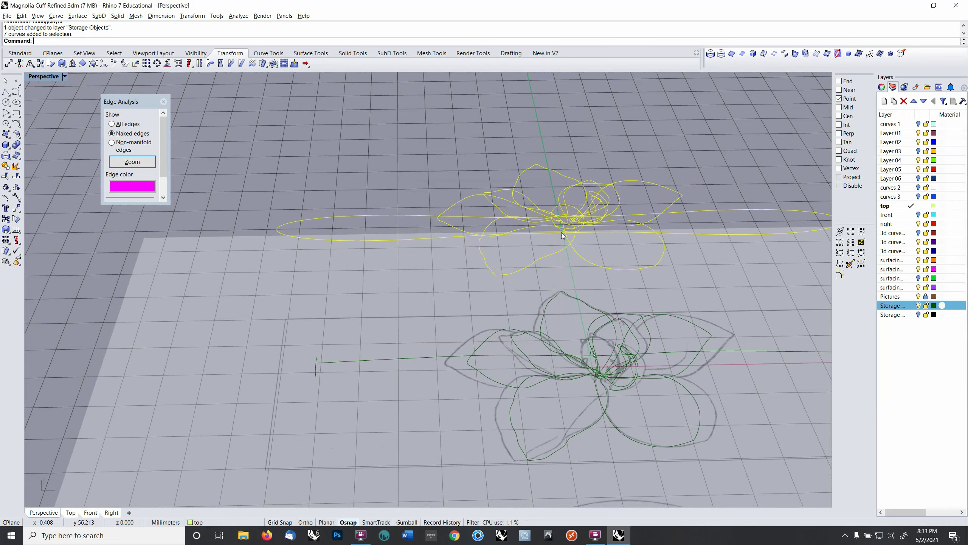
mouse_move(576, 229)
right_mouse_down()
mouse_move(576, 214)
mouse_move(576, 227)
right_mouse_up()
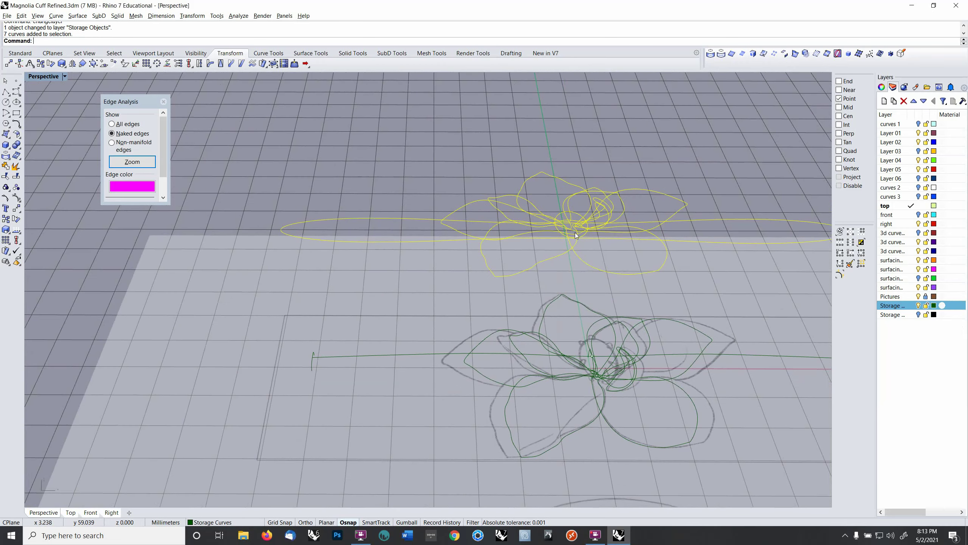
key("ctrl+shift+g")
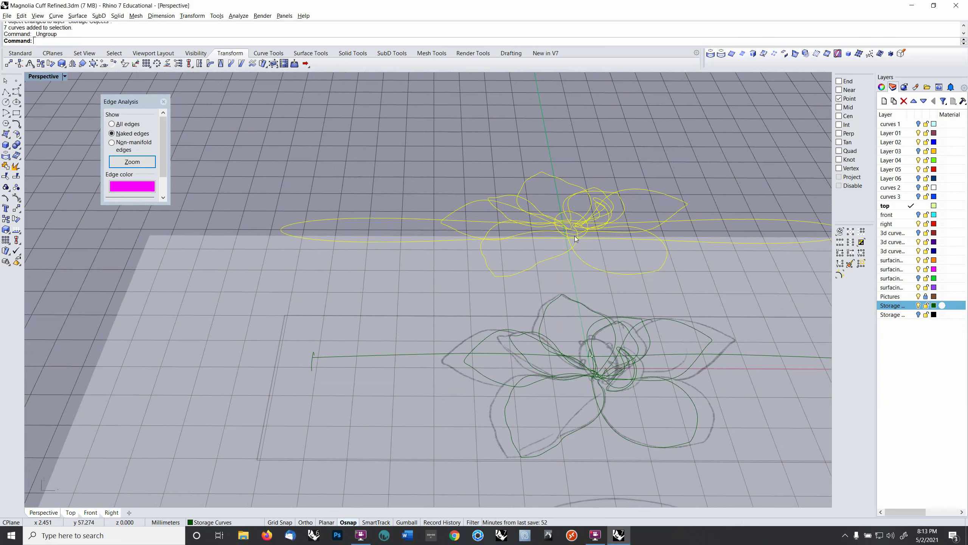
left_click(583, 235)
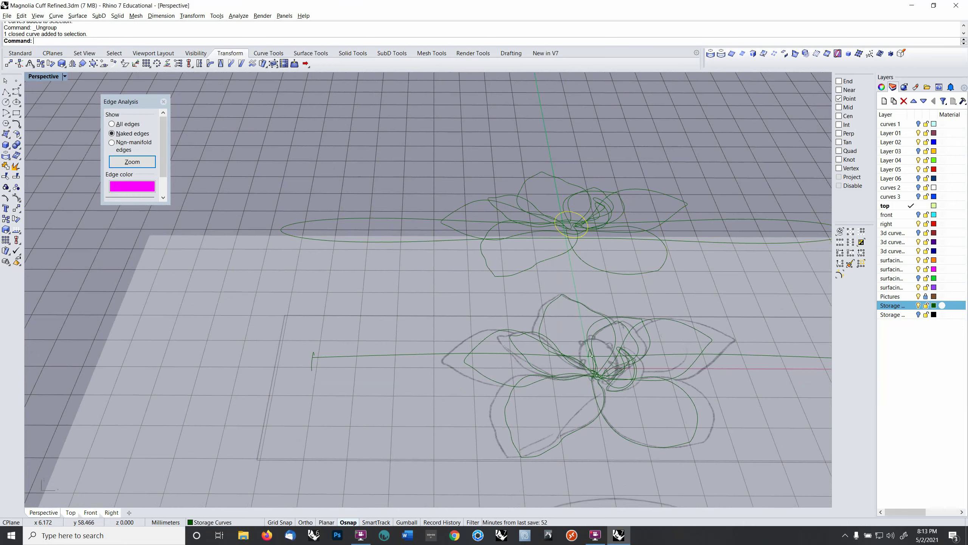
key("ctrl+c")
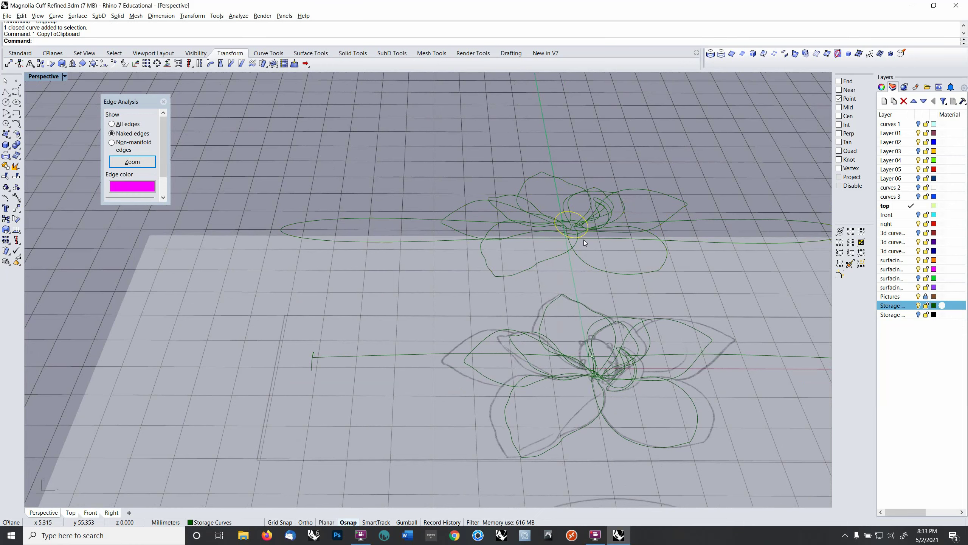
key("ctrl+v")
type("changelayer")
key("Return")
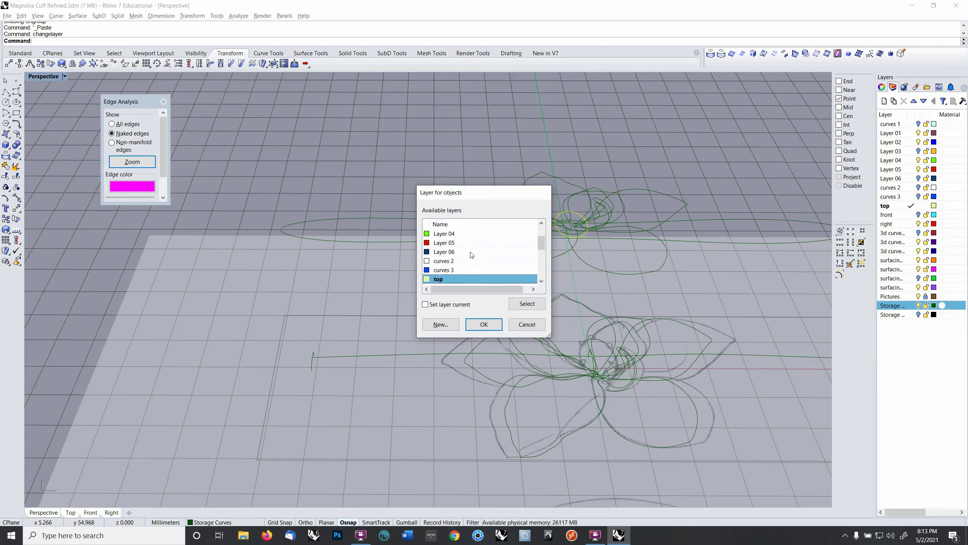
left_click(483, 324)
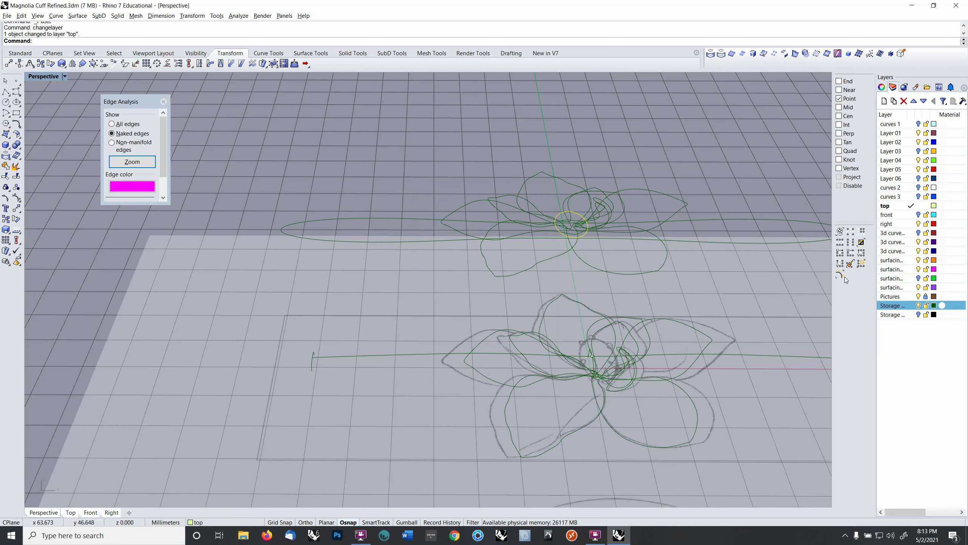
Step: Hide the Storage Curves layer and, with grid snap on, move the copied oval along Y onto the sketched flower centre
left_click(919, 306)
mouse_move(595, 279)
right_mouse_down()
mouse_move(602, 331)
mouse_move(609, 314)
mouse_move(597, 296)
right_mouse_up()
scroll(610, 314, "down", 5)
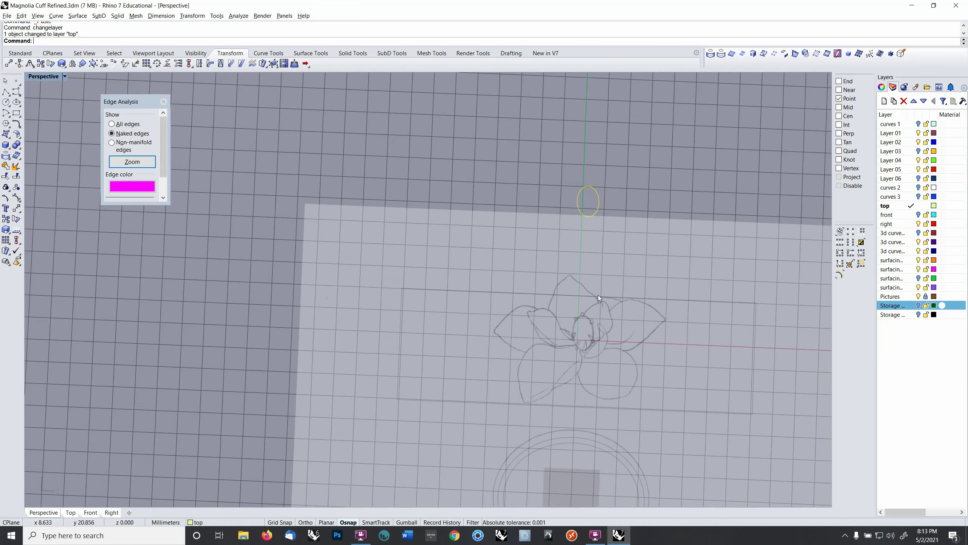
type("M")
key("Return")
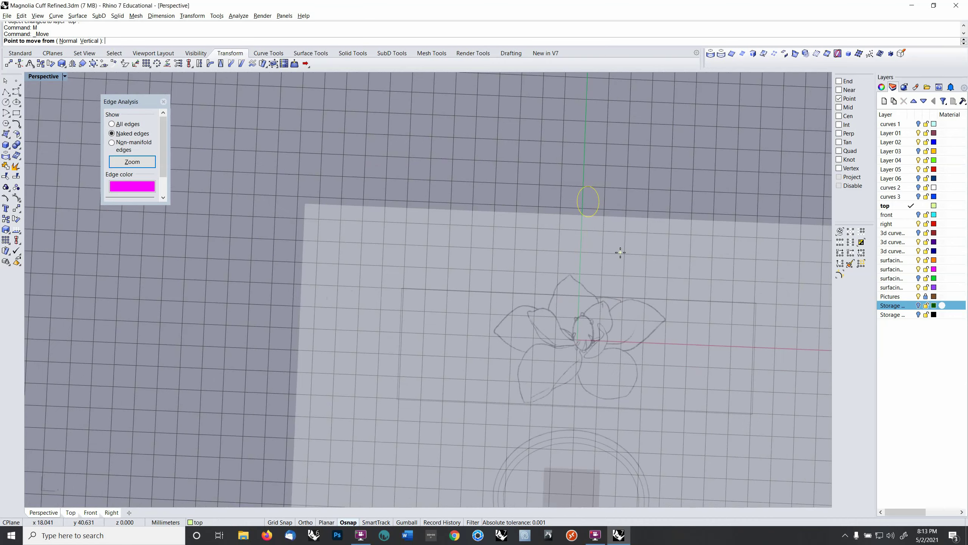
type("s")
key("Return")
left_click(628, 214)
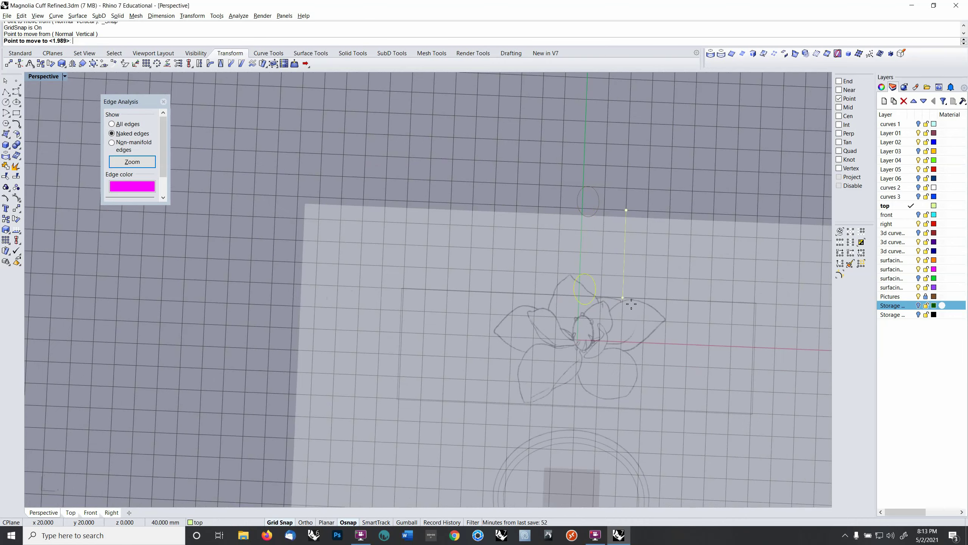
left_click(626, 342)
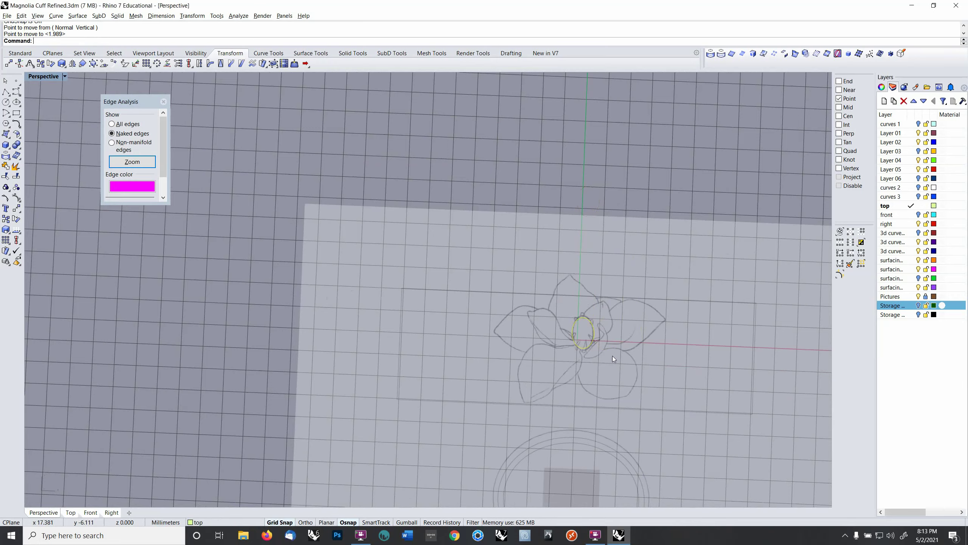
Step: Set the construction plane to the world Right orientation for working in profile on the oval
scroll(604, 352, "up", 8)
right_click_drag(607, 320, 611, 282)
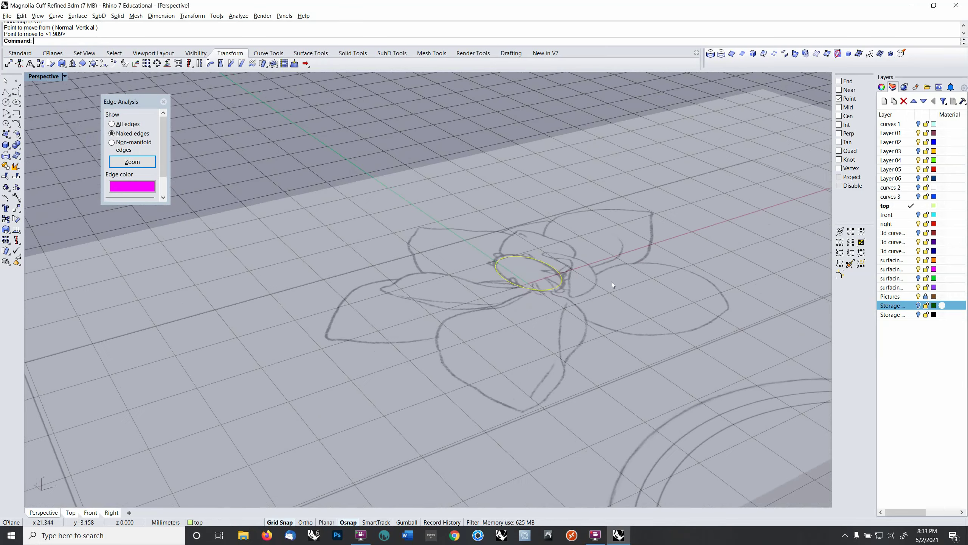
scroll(543, 259, "up", 4)
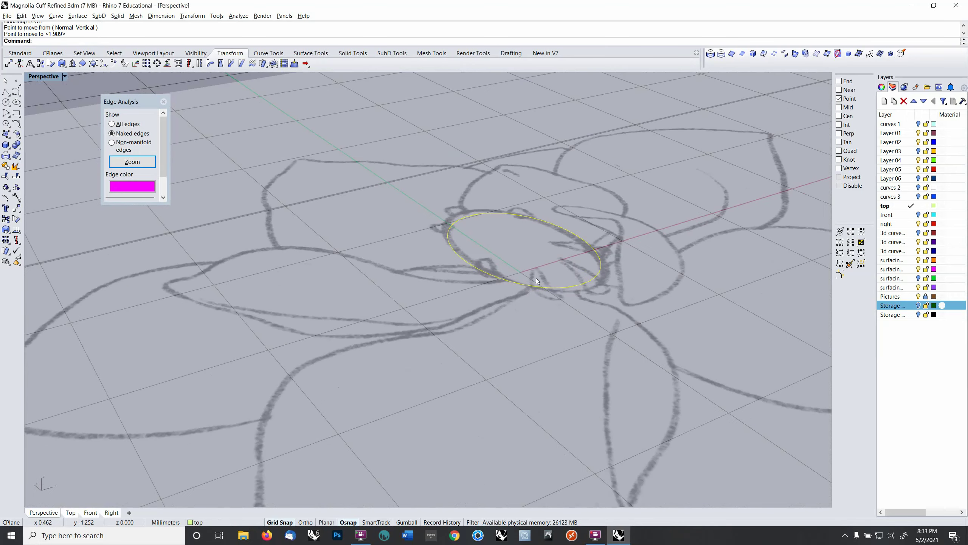
right_click_drag(507, 281, 562, 274)
key("F5")
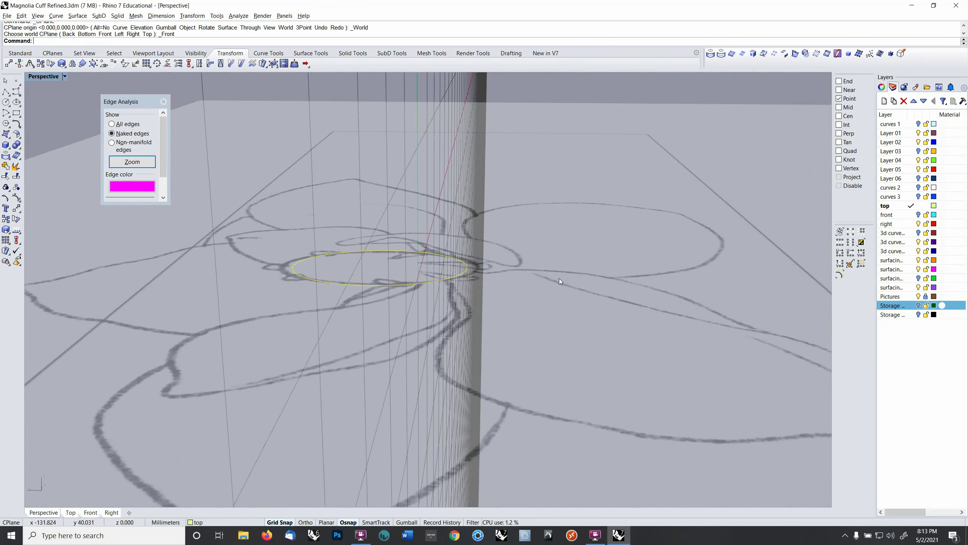
scroll(476, 268, "down", 2)
right_click_drag(438, 273, 453, 269)
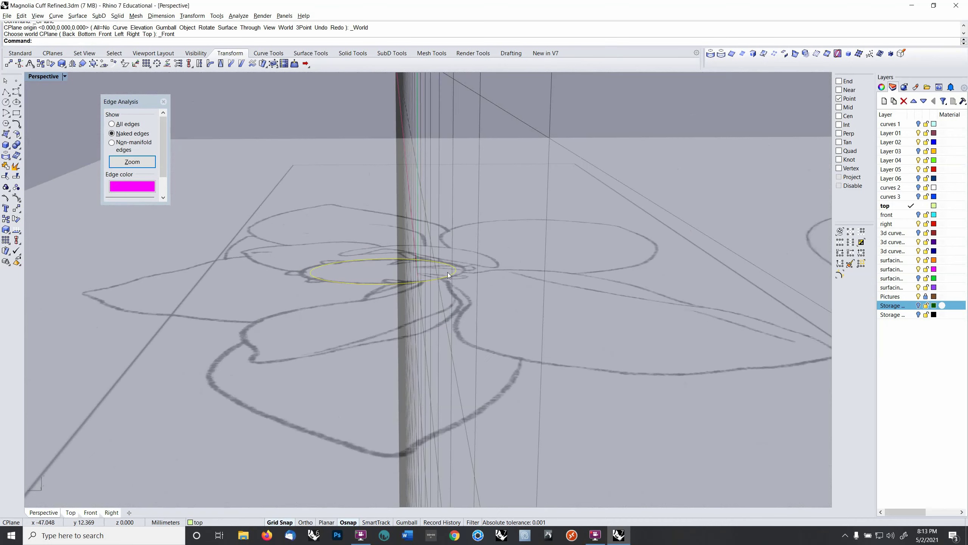
key("F6")
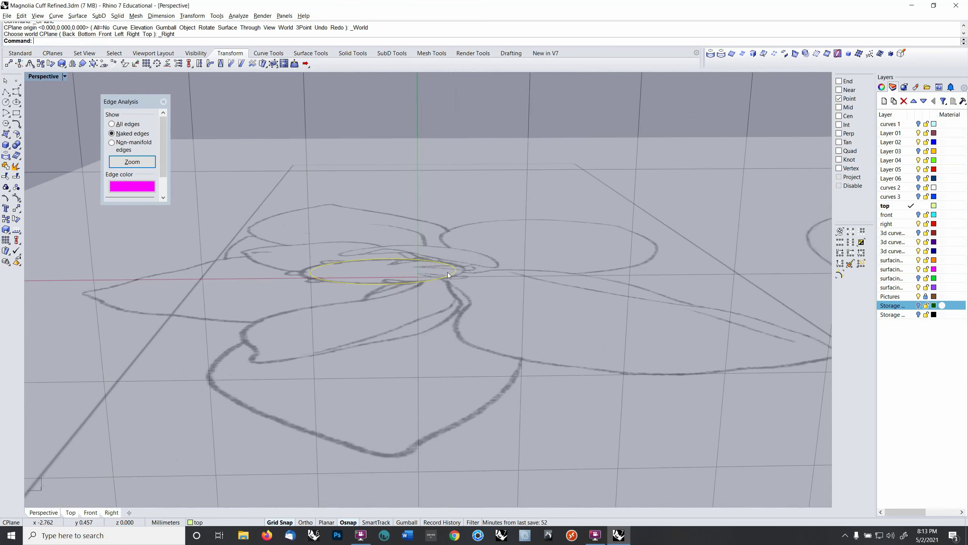
Step: Draw one vertical line upward from the oval's centre and another downward from the quadrant at its end
left_click(269, 53)
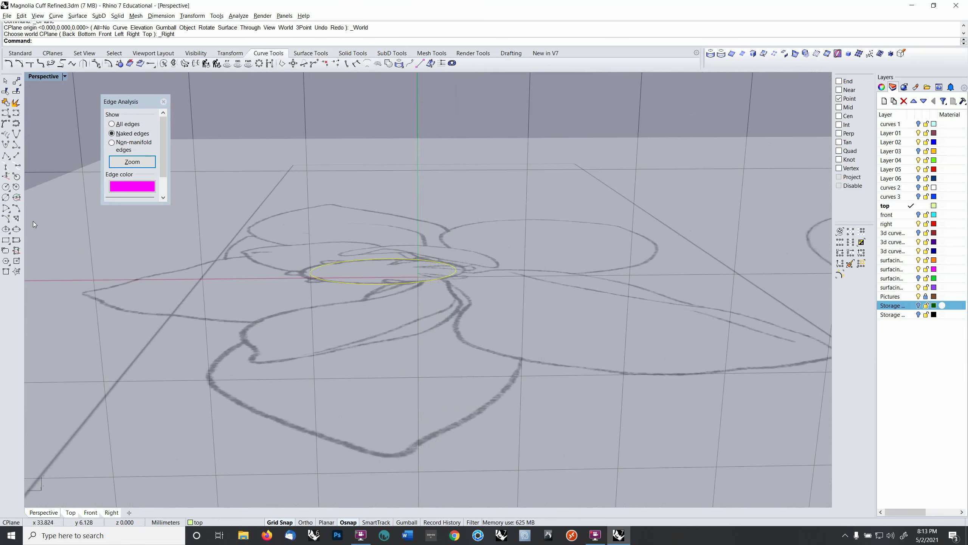
left_click(17, 155)
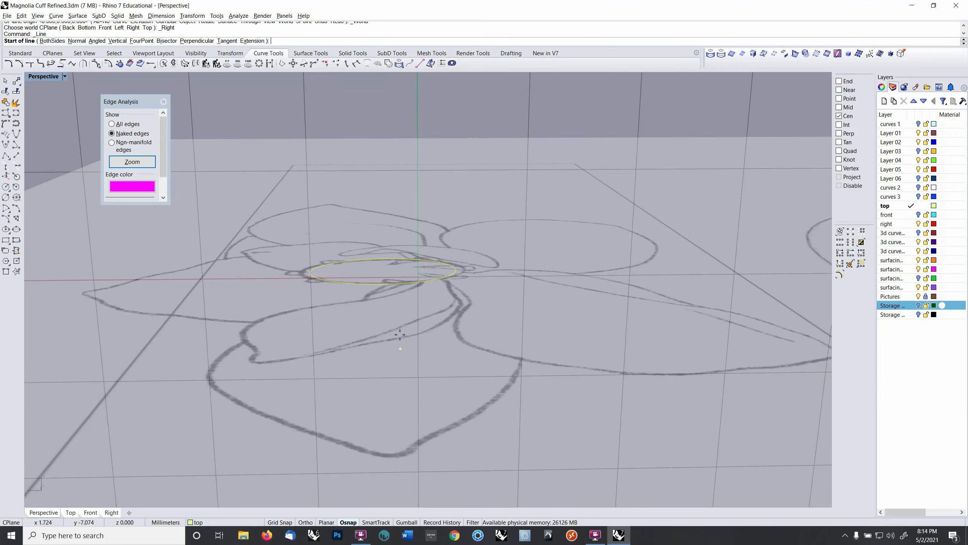
left_click(402, 284)
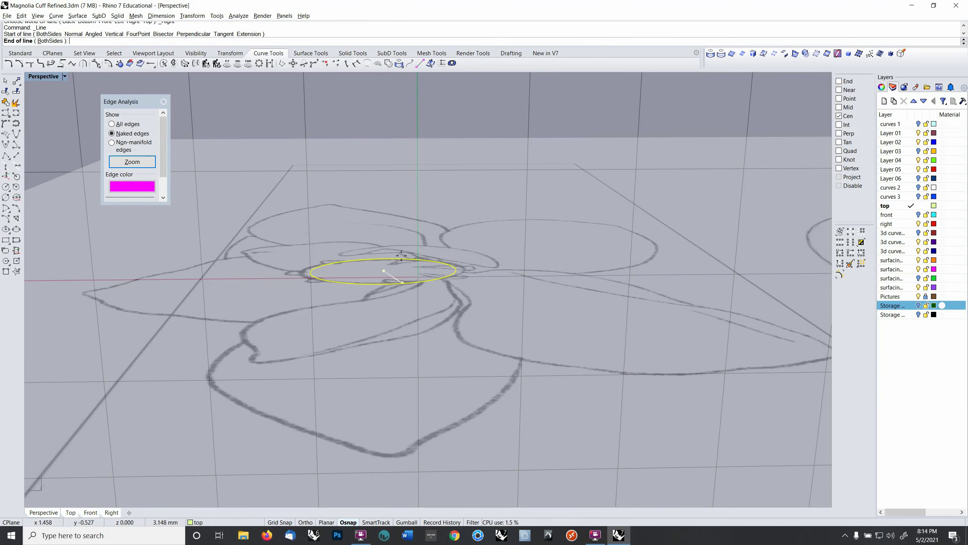
left_click(383, 164)
key("Return")
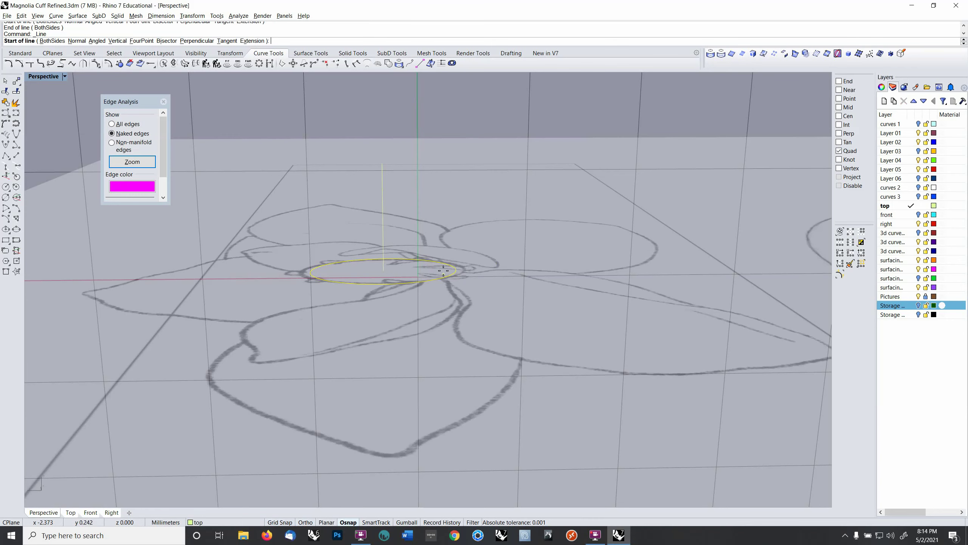
left_click(456, 270)
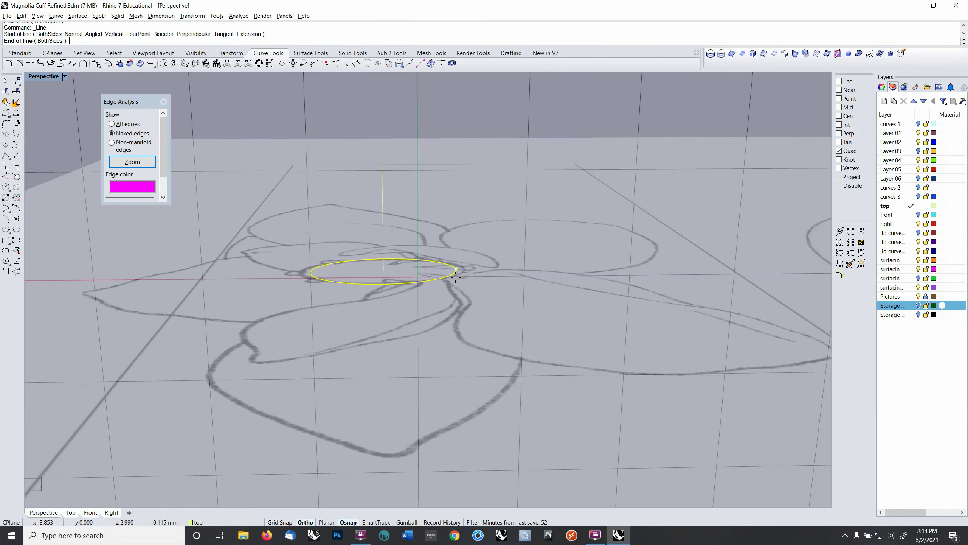
left_click(446, 319)
right_click_drag(441, 301, 531, 285, "shift")
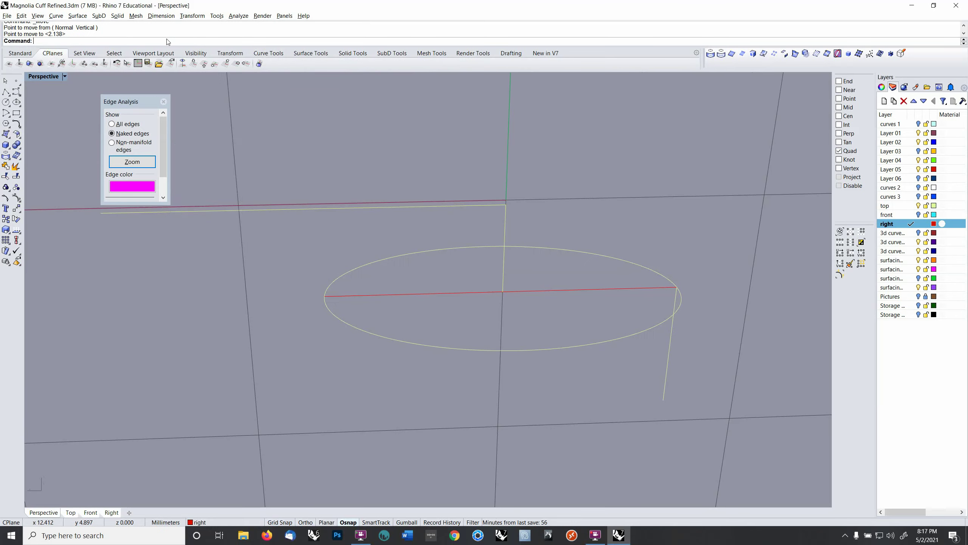
Step: Blend the horizontal line above the oval into the vertical line at its end using Adjustable Curve Blend with curvature continuity
right_click(168, 42)
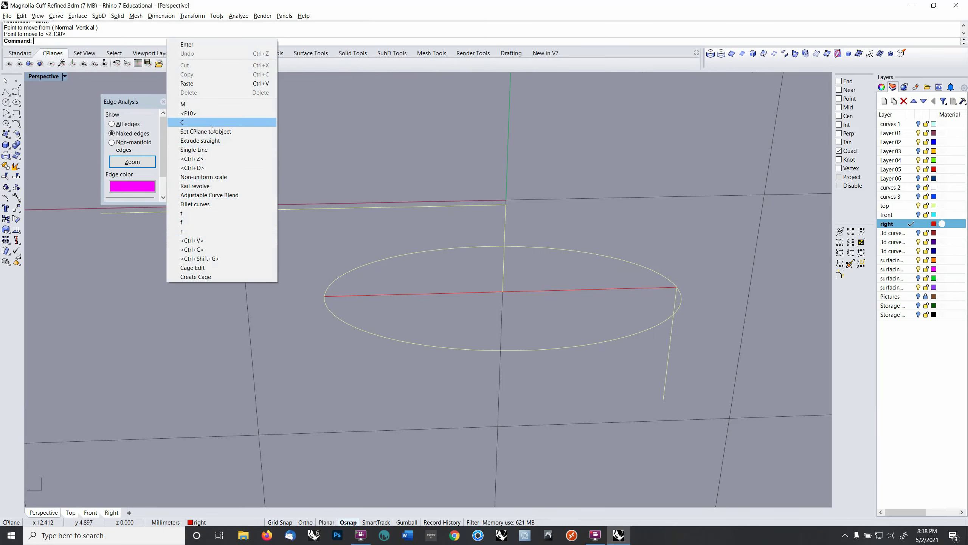
left_click(209, 194)
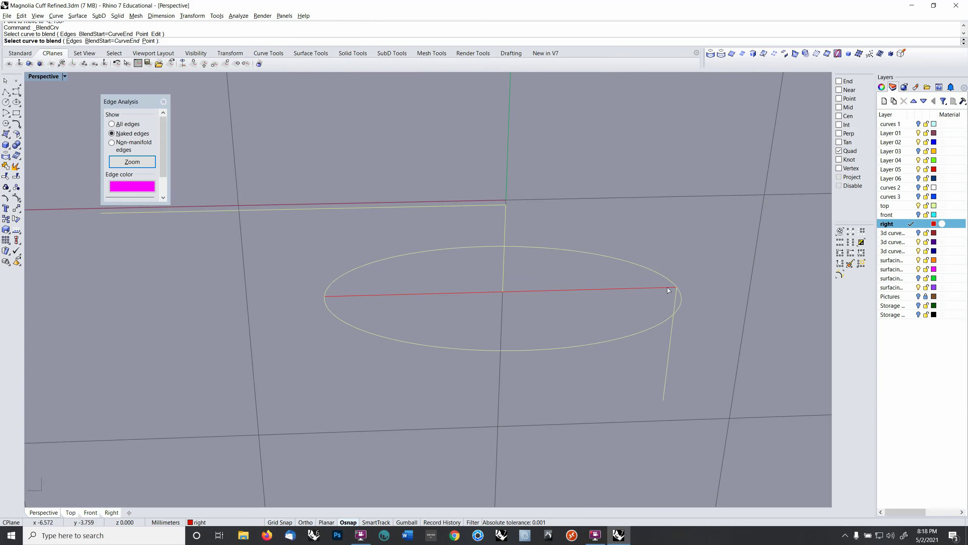
left_click(674, 300)
right_click_drag(674, 226, 686, 248)
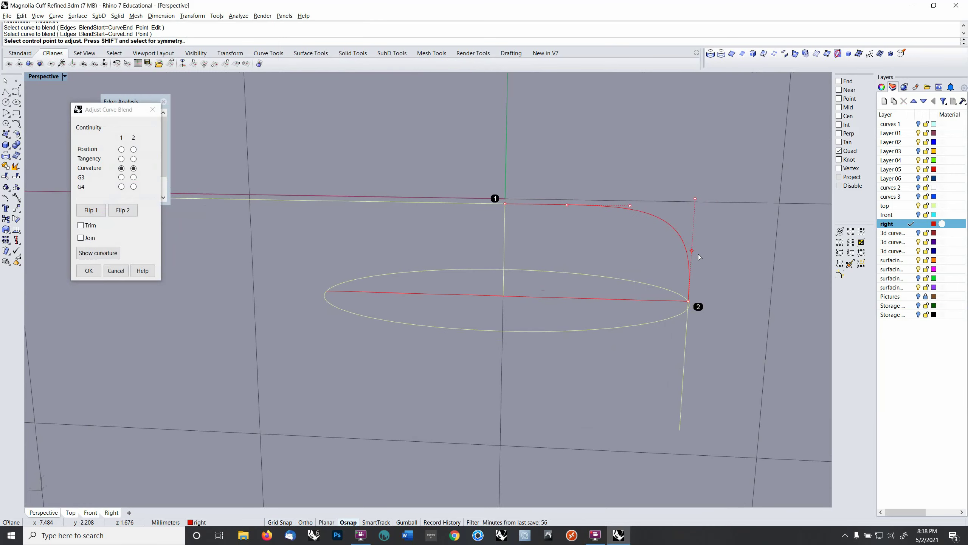
left_click(693, 255)
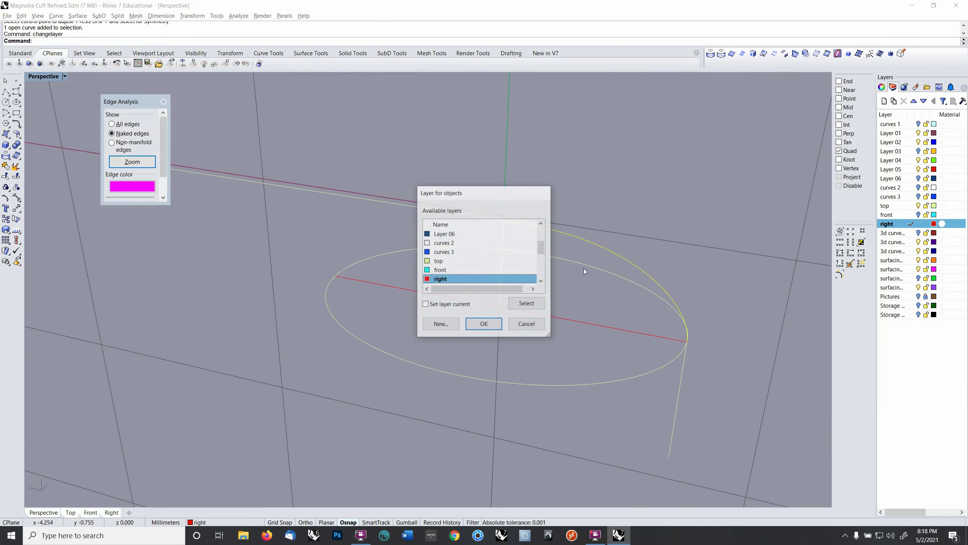
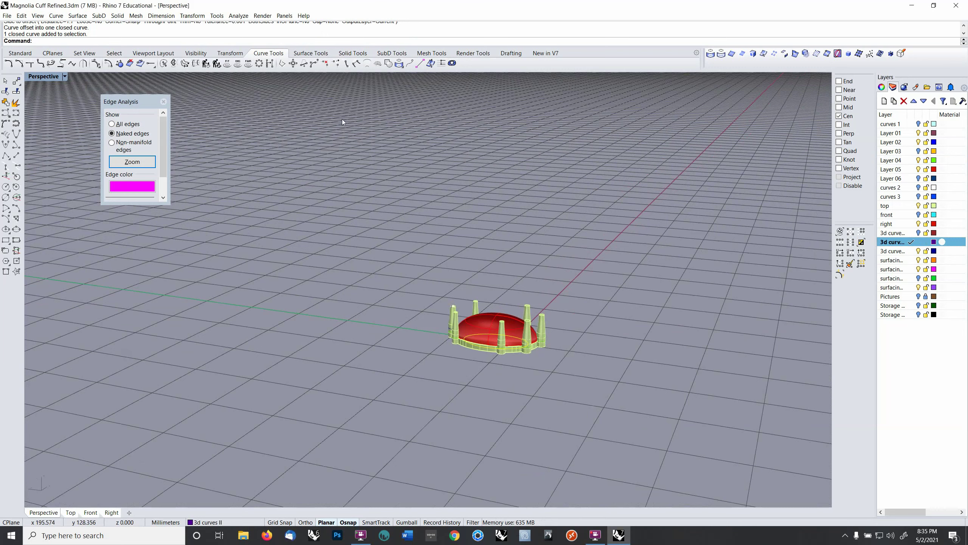
Step: Extrude the offset oval as a solid to both sides so that it passes through the whole prong setting
left_click(312, 53)
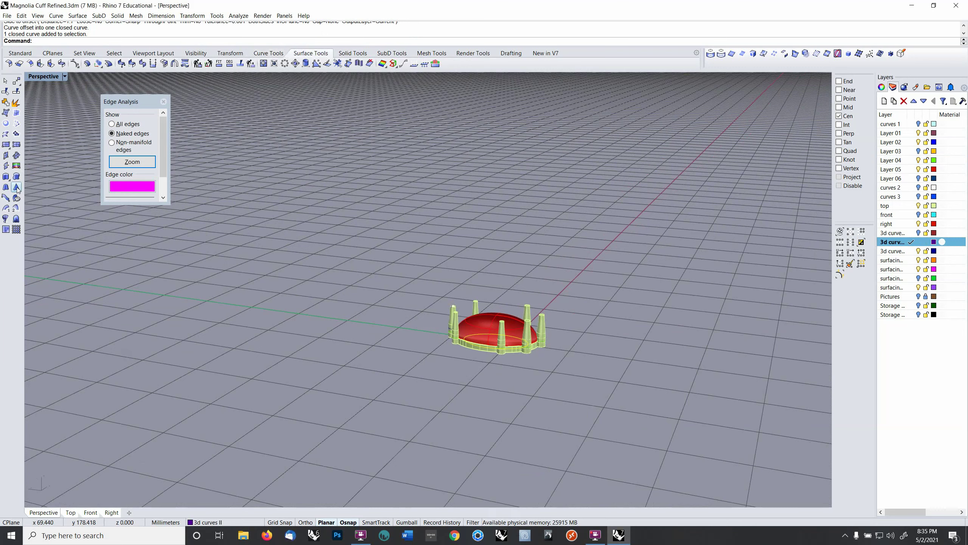
left_click(5, 177)
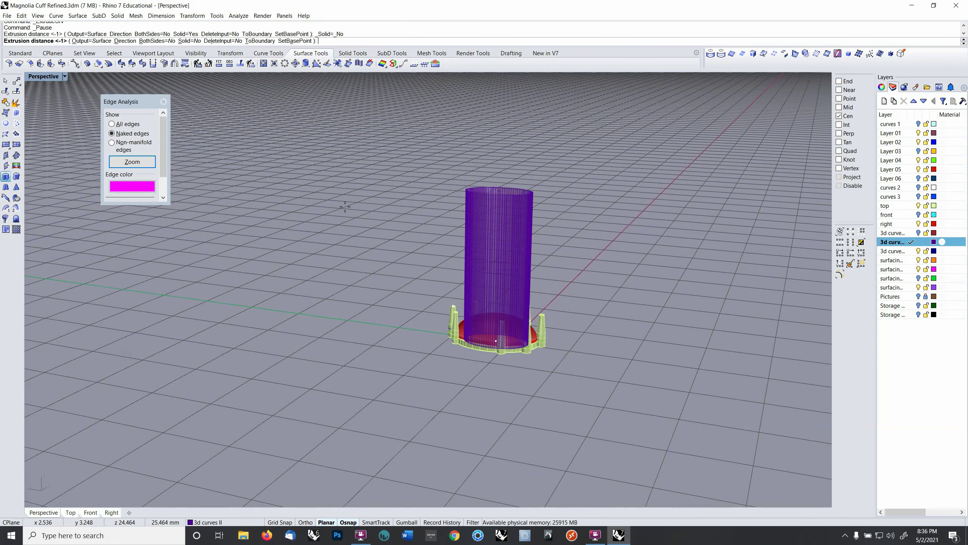
type("B")
key("Return")
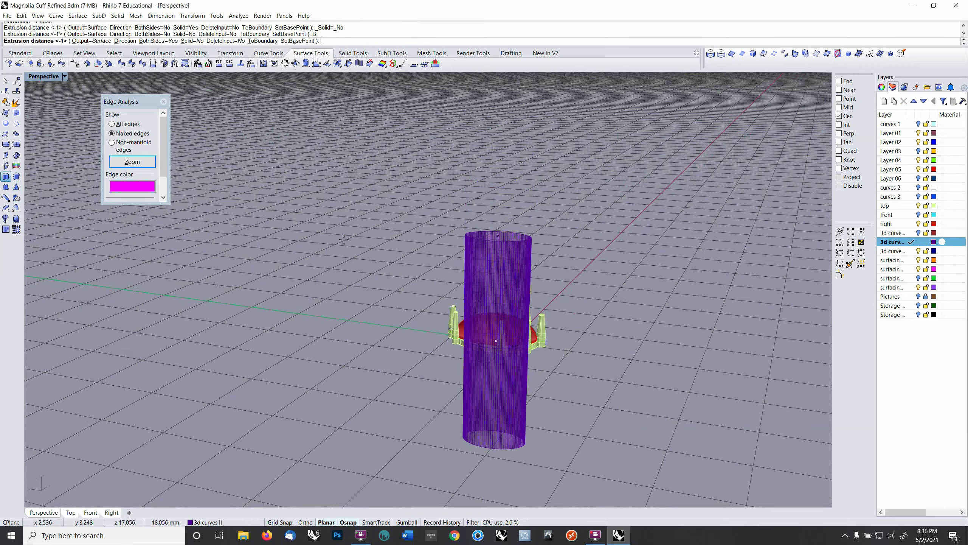
type("S")
key("Return")
left_click(350, 253)
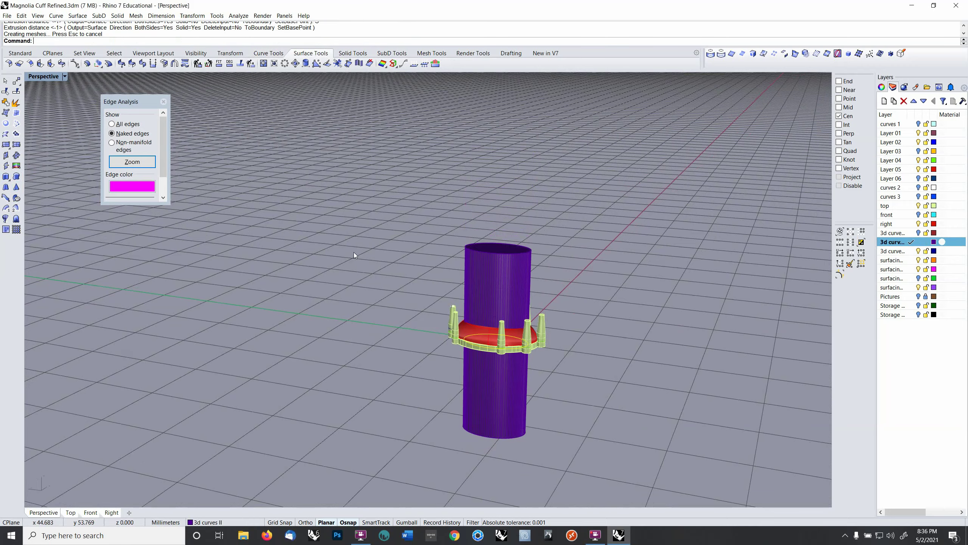
Step: Hide the right layer containing the red domed centre
right_click_drag(579, 269, 673, 309)
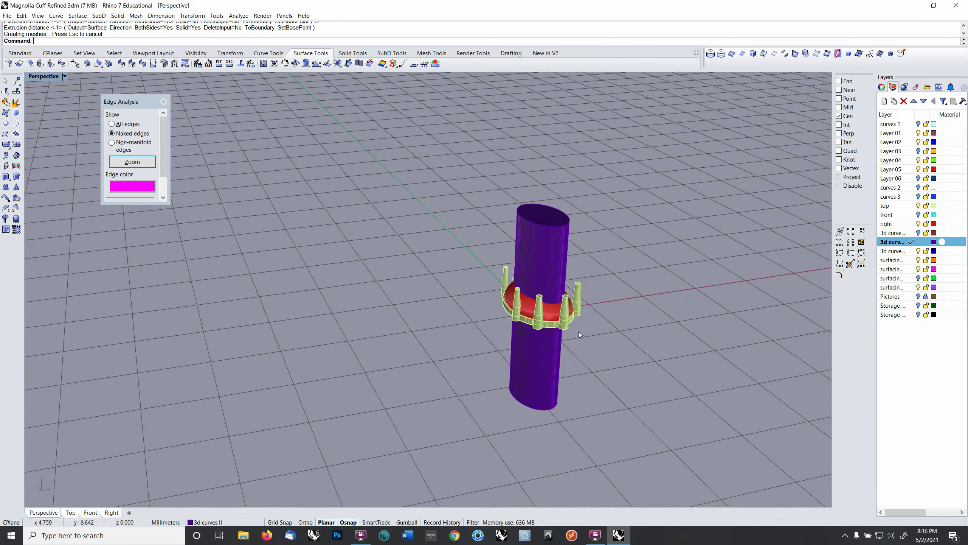
scroll(556, 336, "up", 5)
left_click(553, 326)
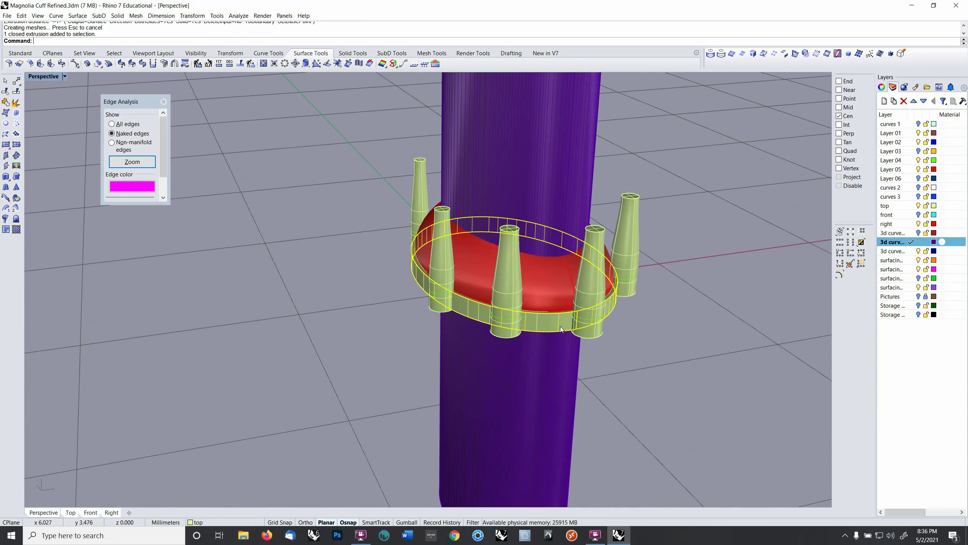
left_click(563, 321)
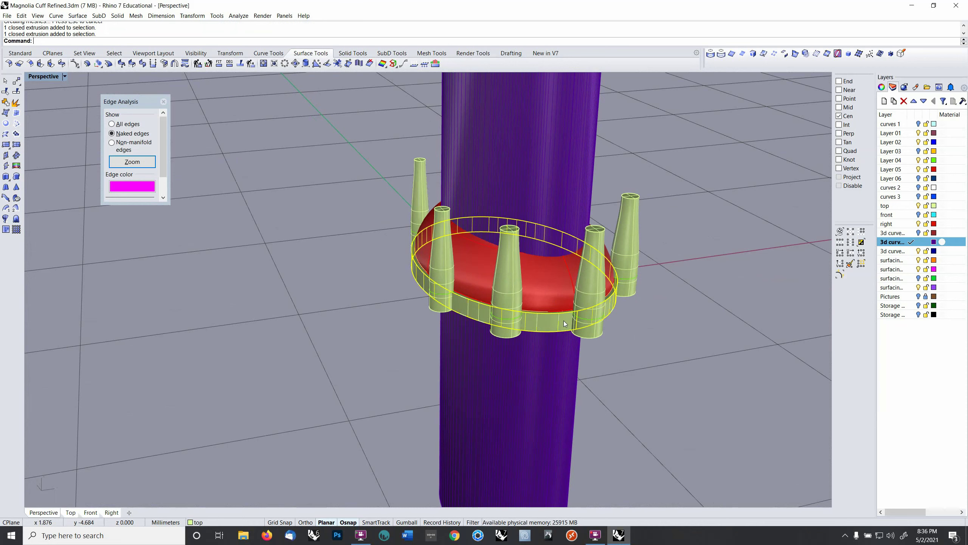
left_click(918, 225)
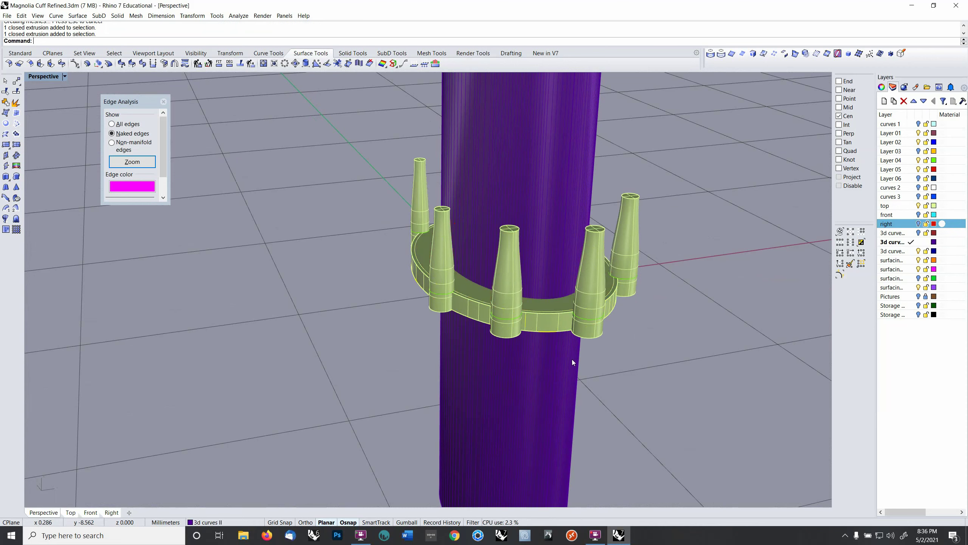
Step: Select the green oval base and all seven tapered prongs around it, and group an in-place copy of them
left_click(561, 329)
mouse_move(561, 330)
right_mouse_down()
mouse_move(571, 360)
mouse_move(550, 324)
right_mouse_up()
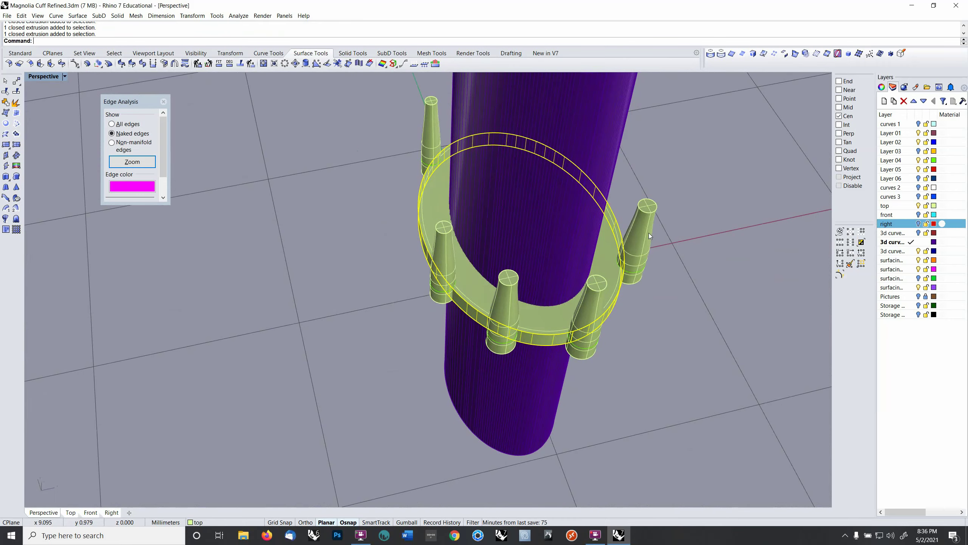
left_click(602, 282)
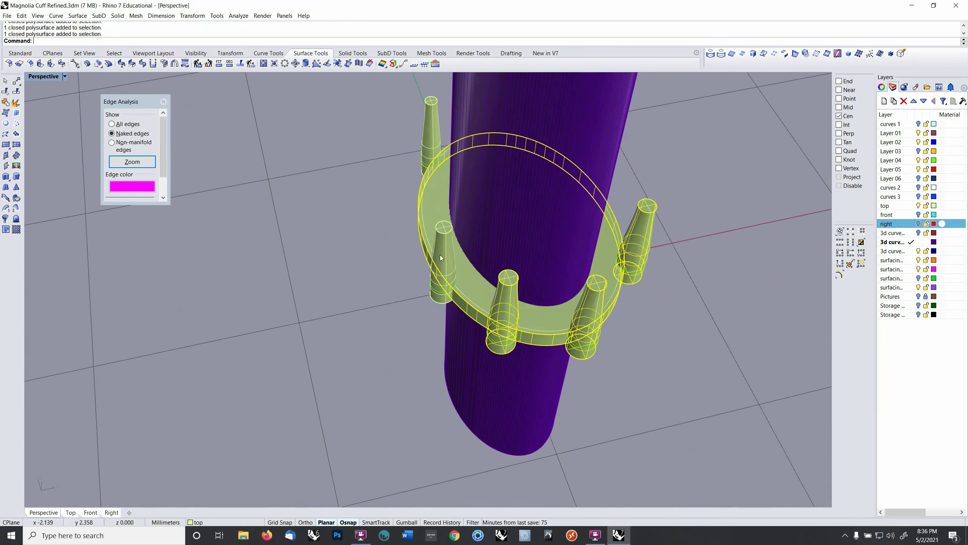
right_click_drag(381, 262, 243, 286)
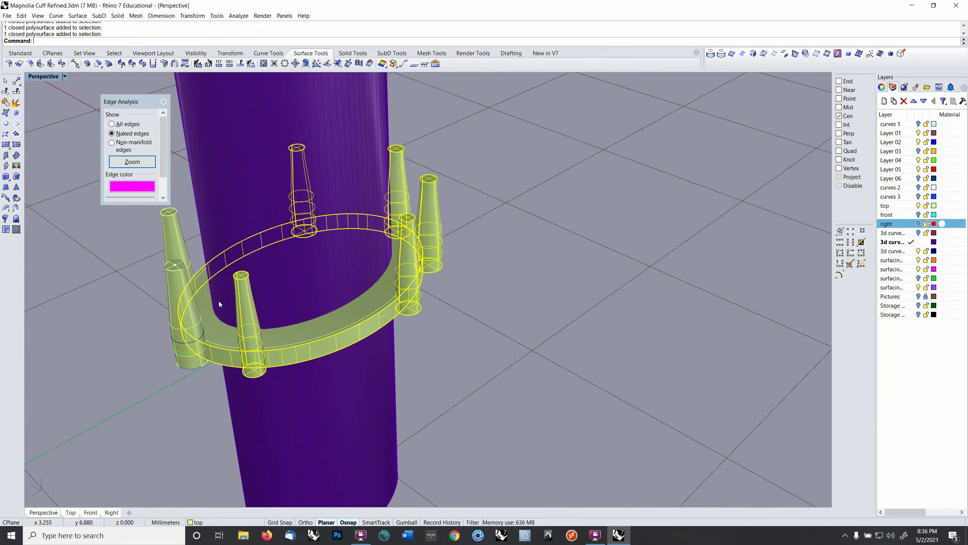
left_click(178, 287, "shift")
right_click_drag(371, 235, 380, 262)
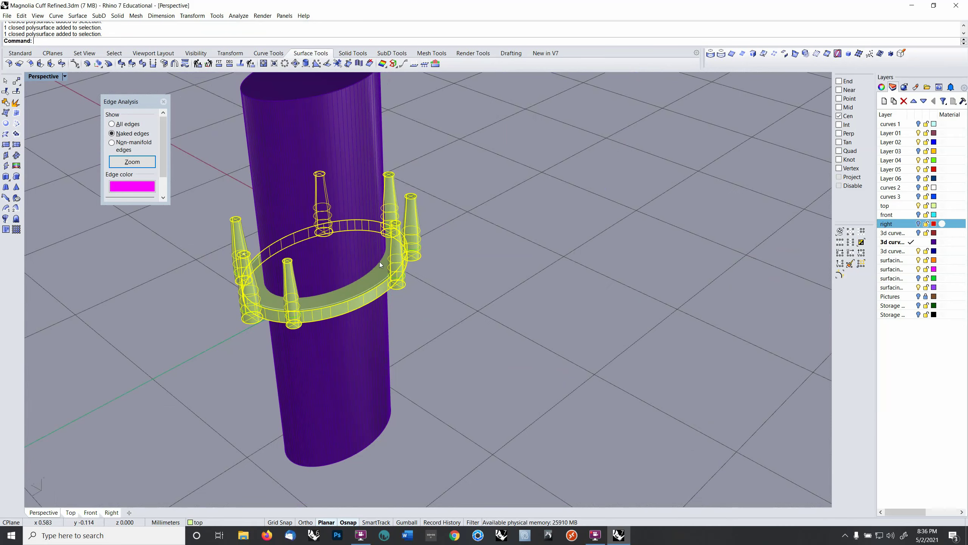
key("ctrl+g")
Step: Reassign the grouped base and prongs to the Storage Objects layer
type("changelayer")
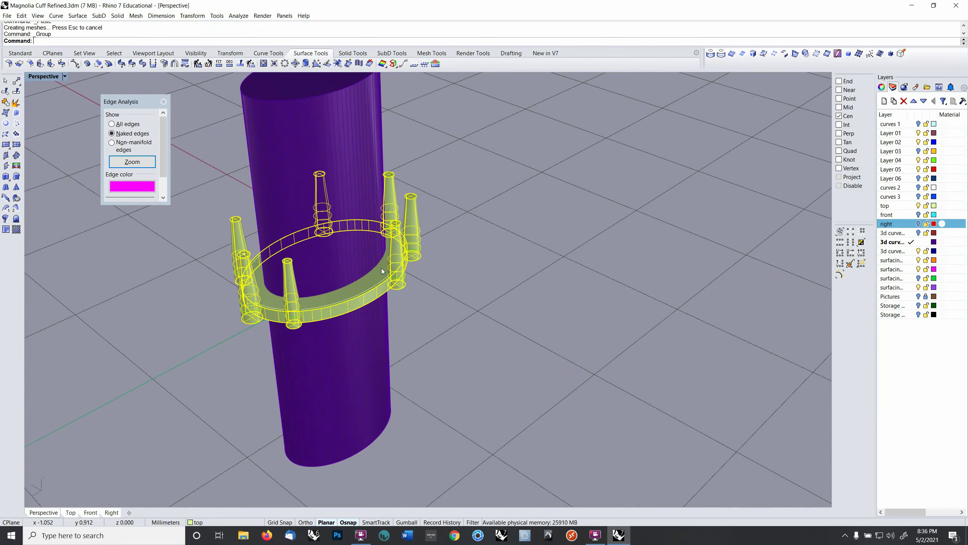
key("Return")
scroll(523, 262, "down", 3)
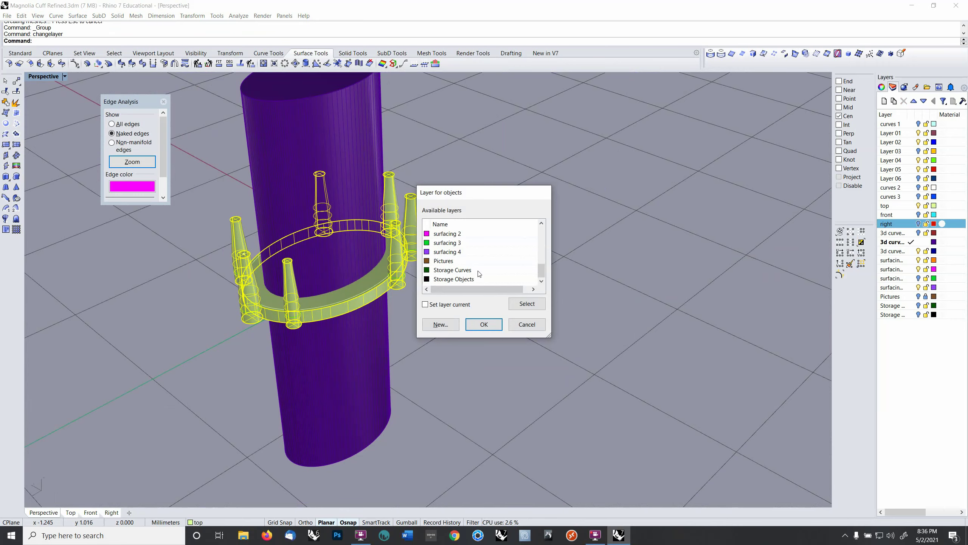
left_click(483, 281)
left_click(483, 324)
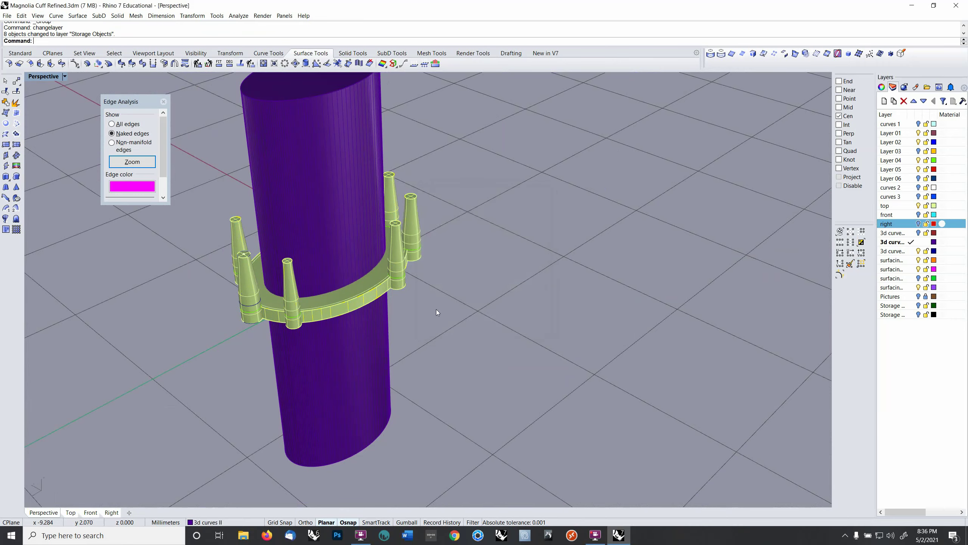
Step: Boolean union the remaining green oval base with all seven of its prongs
right_click_drag(436, 309, 597, 326, "shift")
left_click(118, 15)
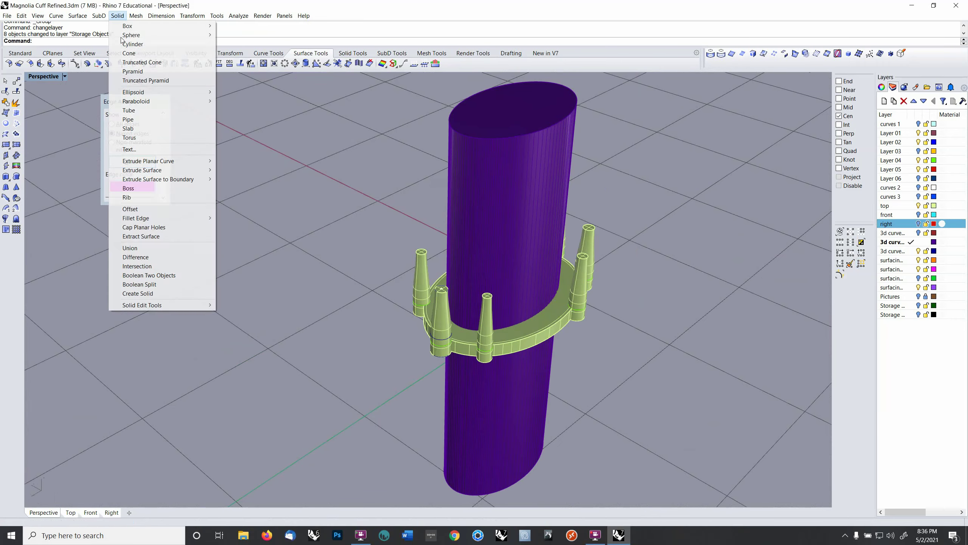
left_click(130, 248)
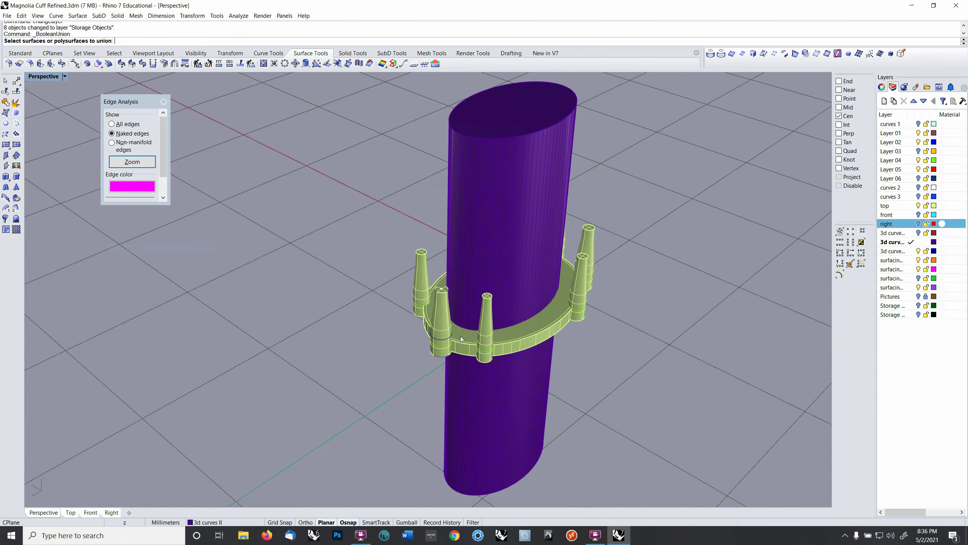
left_click(523, 336)
left_click(585, 266)
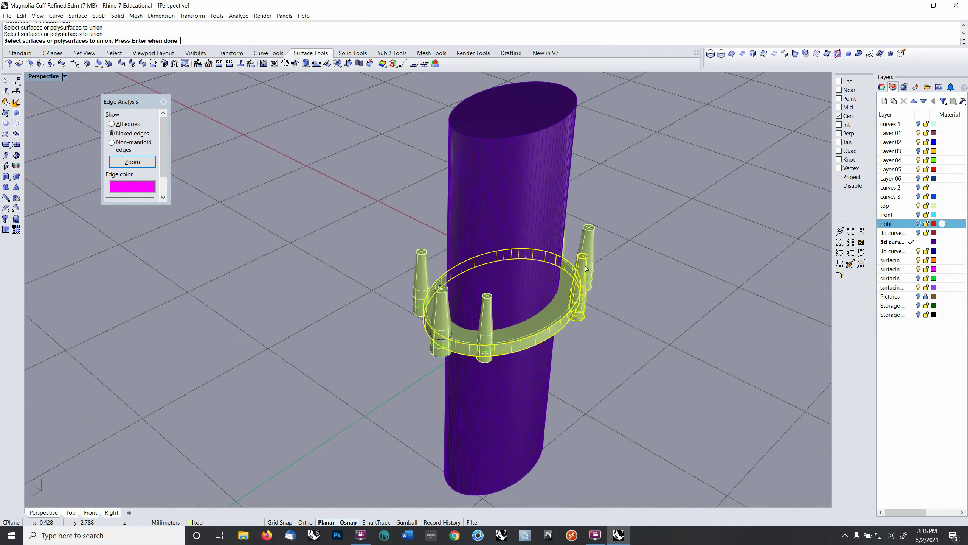
left_click(485, 328)
left_click(442, 317)
left_click(420, 283)
right_click_drag(442, 283, 609, 360)
right_click_drag(675, 369, 594, 406)
key("Return")
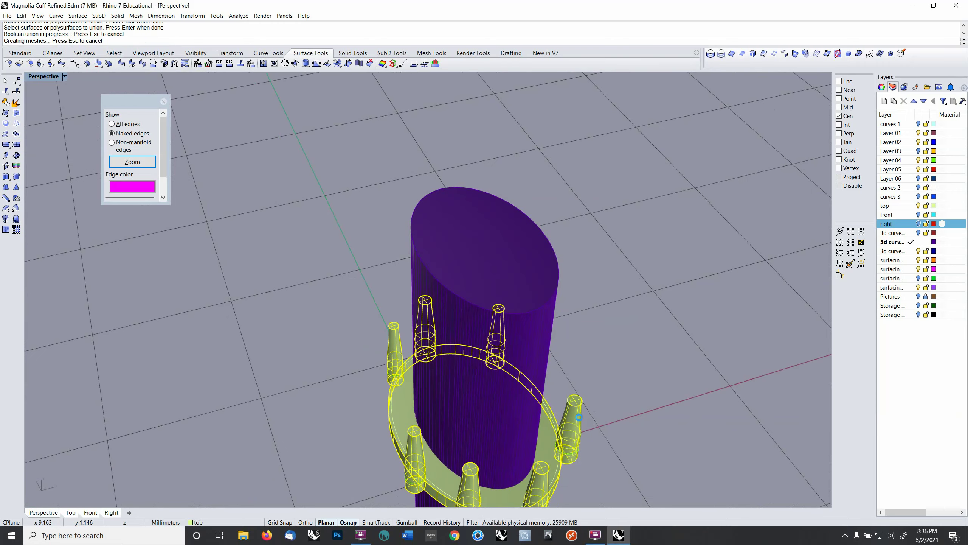
Step: Undo the Boolean union of the green oval base and its prongs
scroll(586, 416, "down", 5)
right_click_drag(592, 413, 624, 391)
scroll(482, 423, "up", 3)
scroll(483, 422, "up", 2)
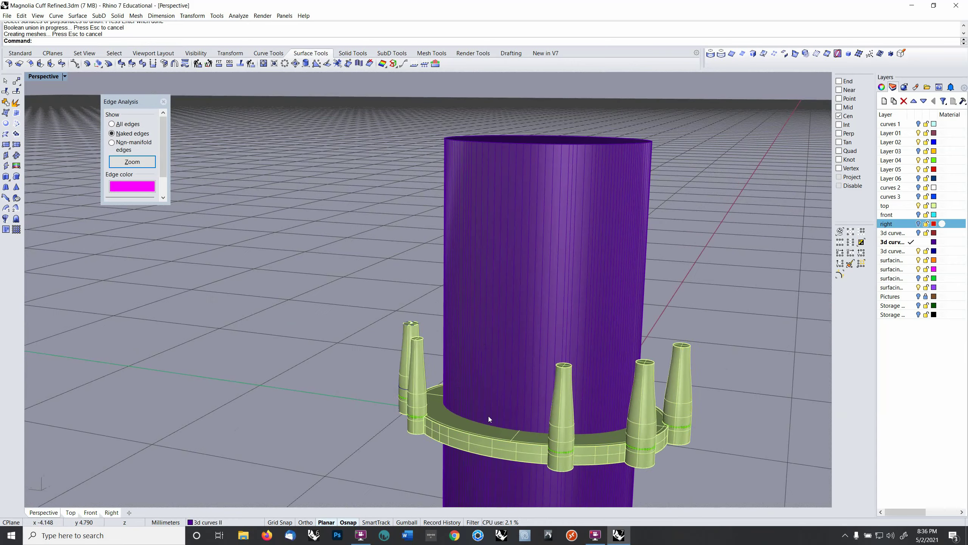
key("ctrl+z")
left_click(481, 436)
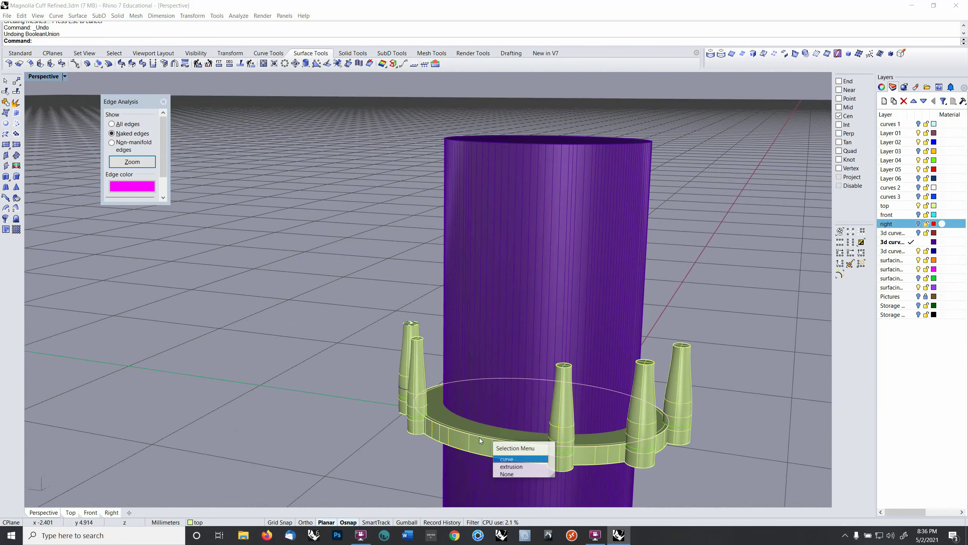
left_click(402, 451)
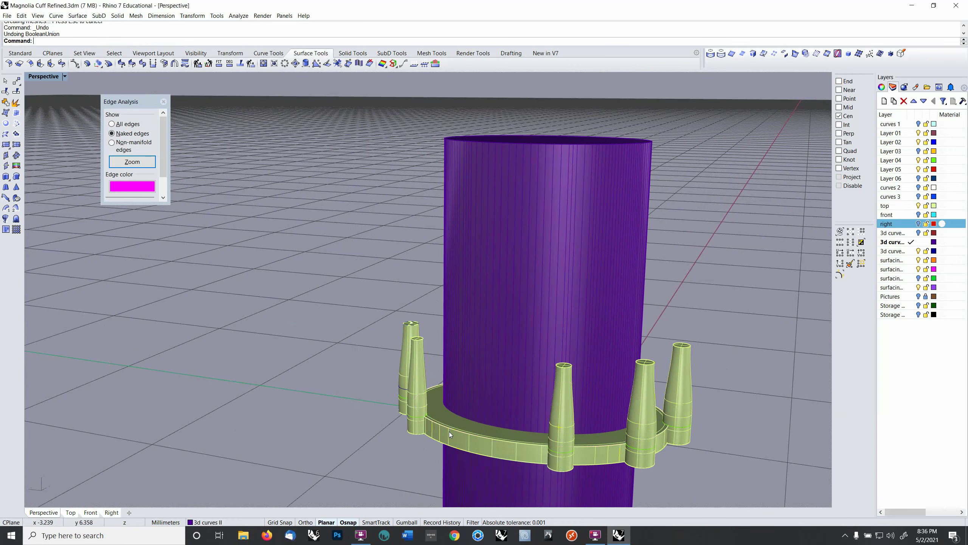
Step: Fillet the upper outer edge of the green oval base with a radius of 0.2
left_click(117, 15)
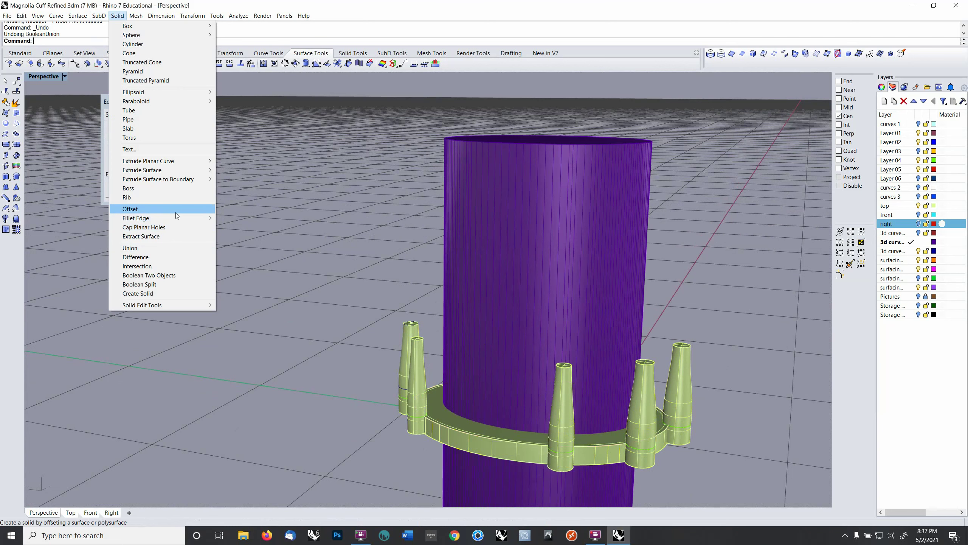
left_click(244, 218)
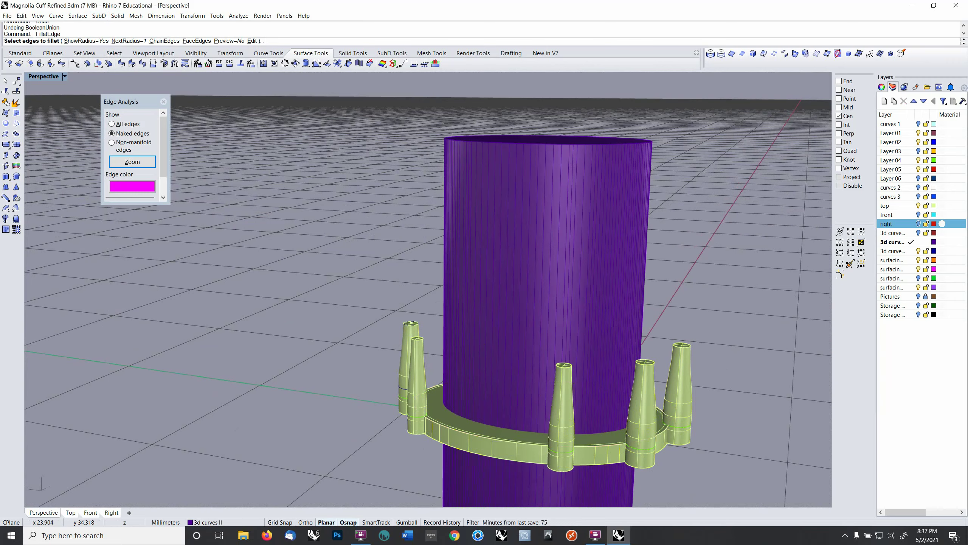
key("Return")
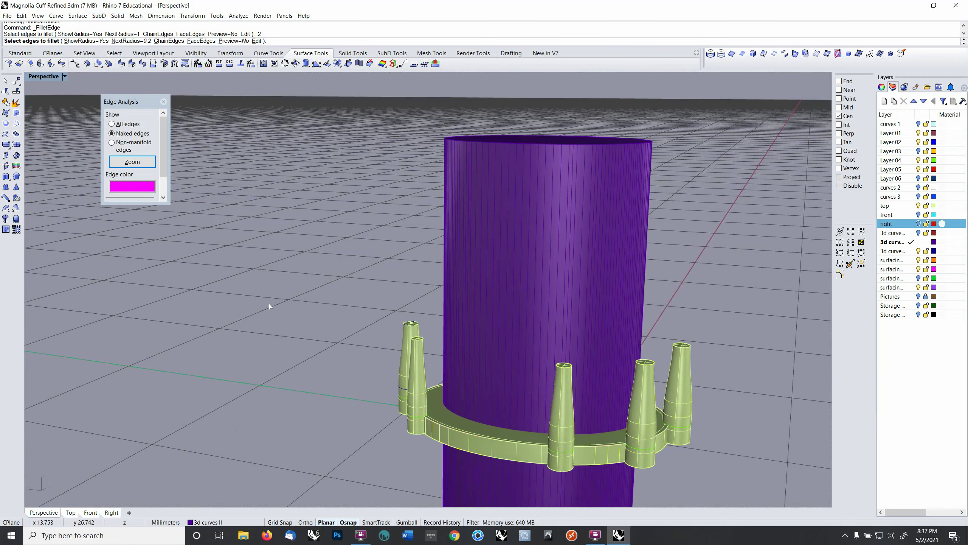
left_click(472, 432)
key("Return")
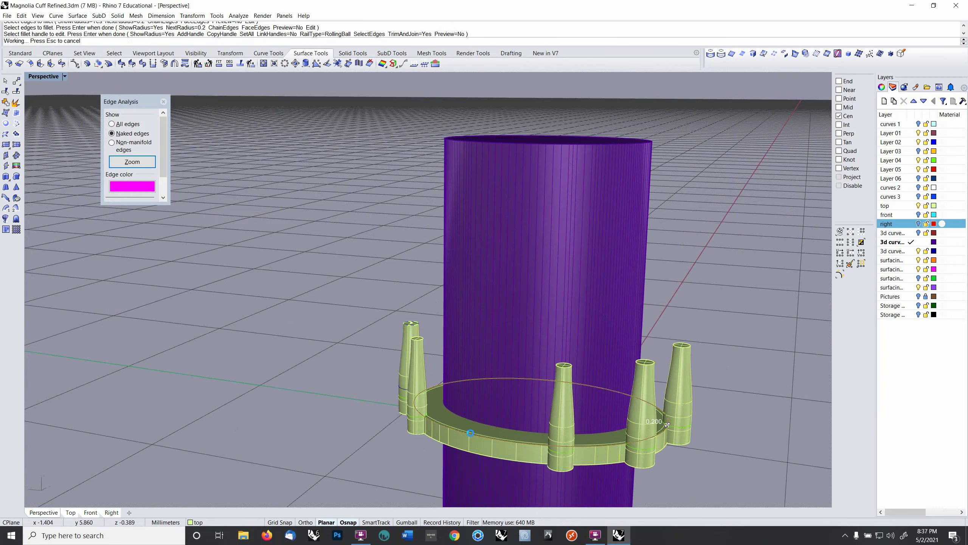
key("Return")
mouse_move(472, 435)
right_mouse_down()
mouse_move(498, 429)
mouse_move(479, 438)
right_mouse_up()
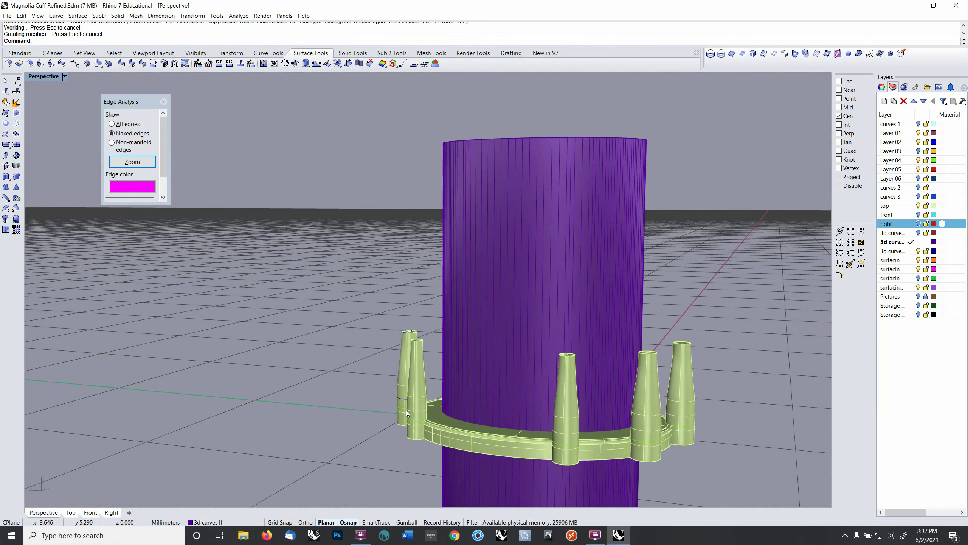
Step: Boolean union the filleted oval base with all of its surrounding prongs
right_click(360, 40)
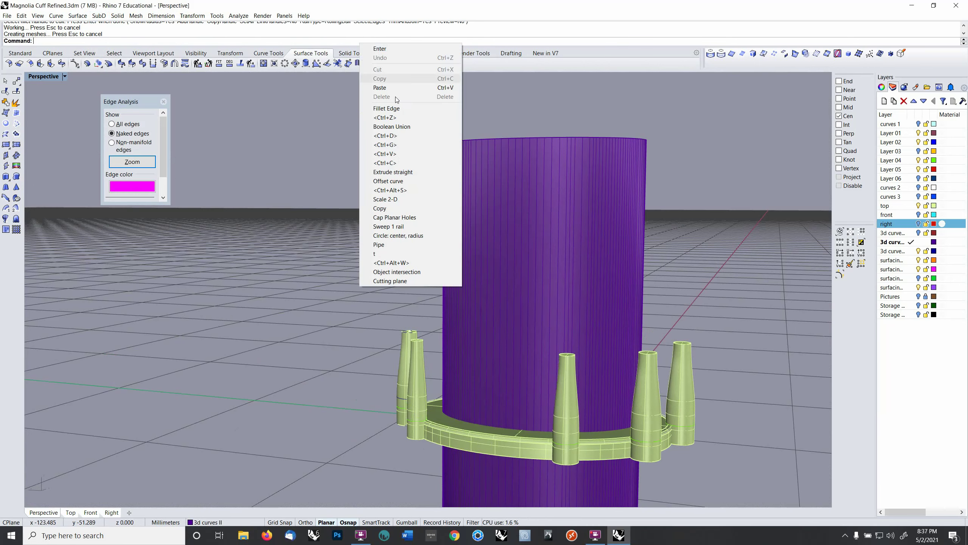
left_click(410, 125)
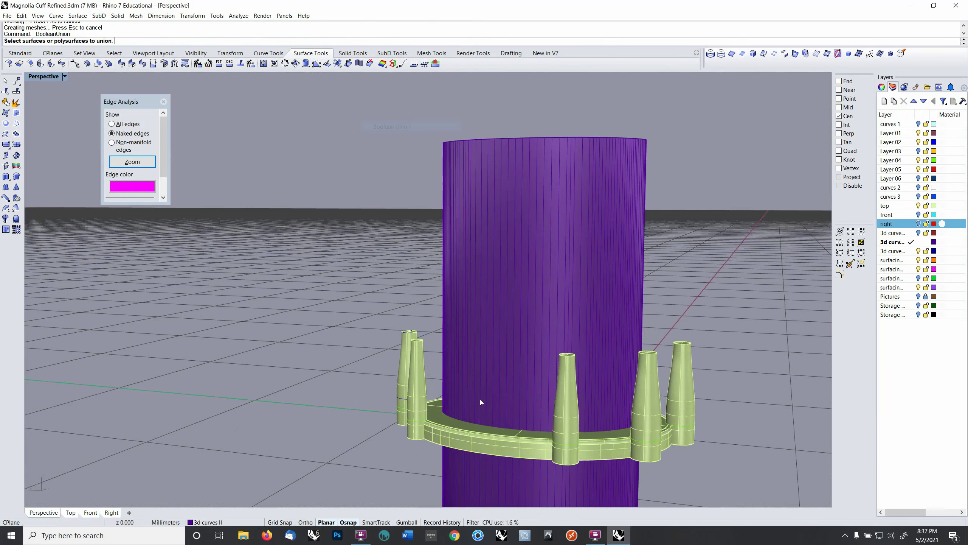
left_click(457, 442)
left_click(402, 369)
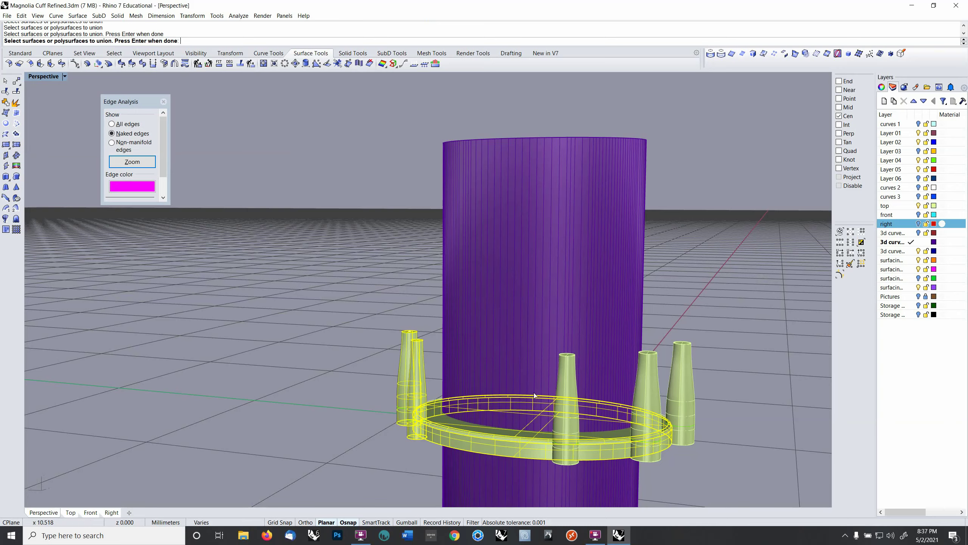
left_click(568, 399)
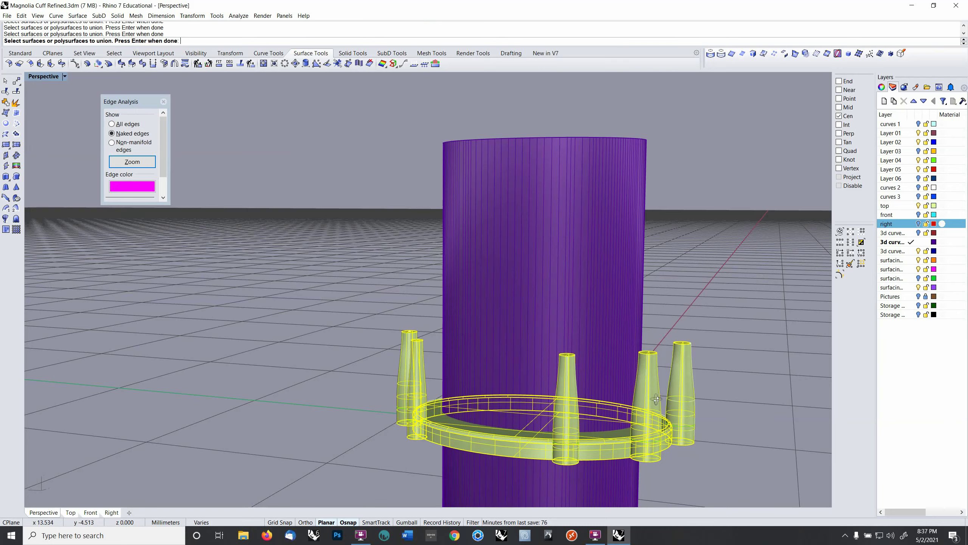
right_click_drag(655, 400, 590, 428)
right_click(626, 423)
right_click(637, 431)
left_click(602, 462)
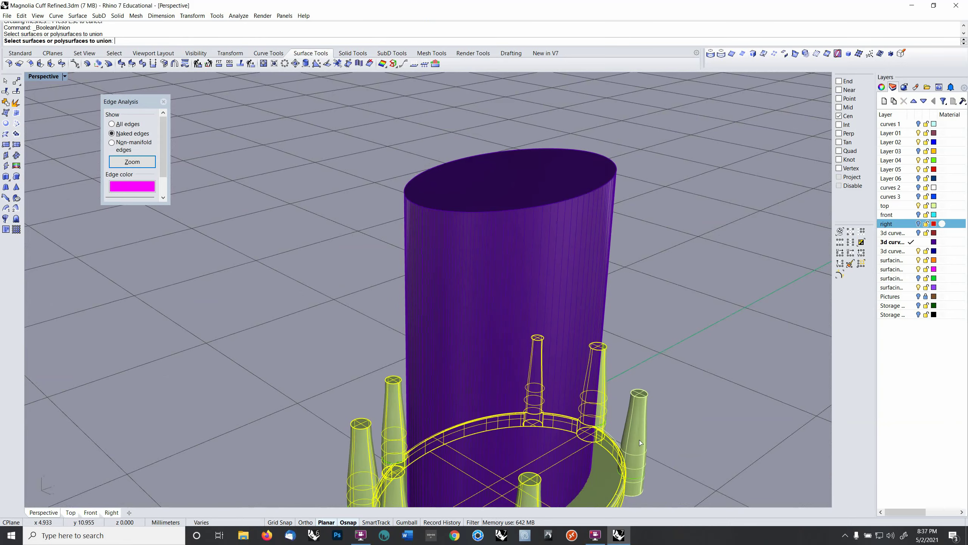
key("Return")
Step: Reassign the united prong setting to the right layer
right_click_drag(635, 434, 635, 463, "ctrl")
left_click(639, 443)
key("F4")
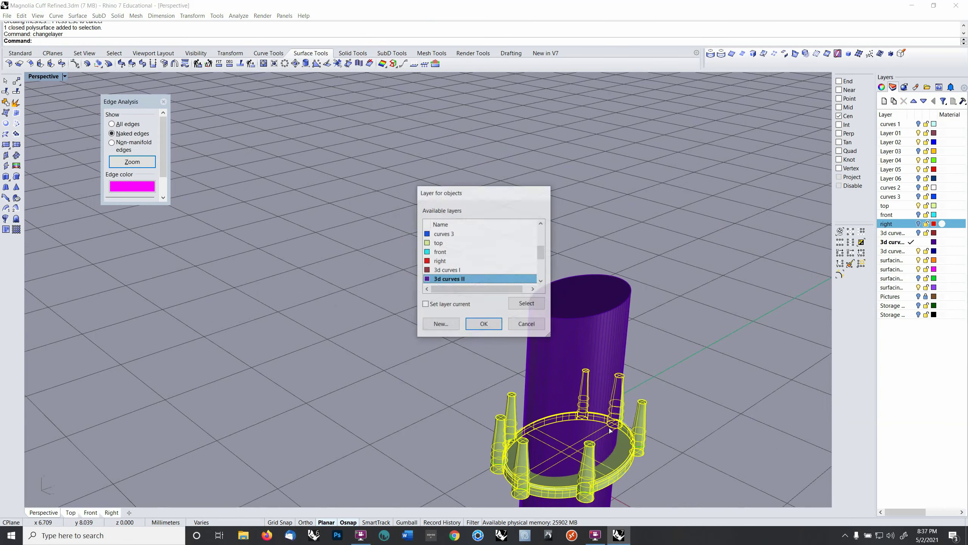
scroll(450, 269, "down", 3)
scroll(451, 259, "up", 3)
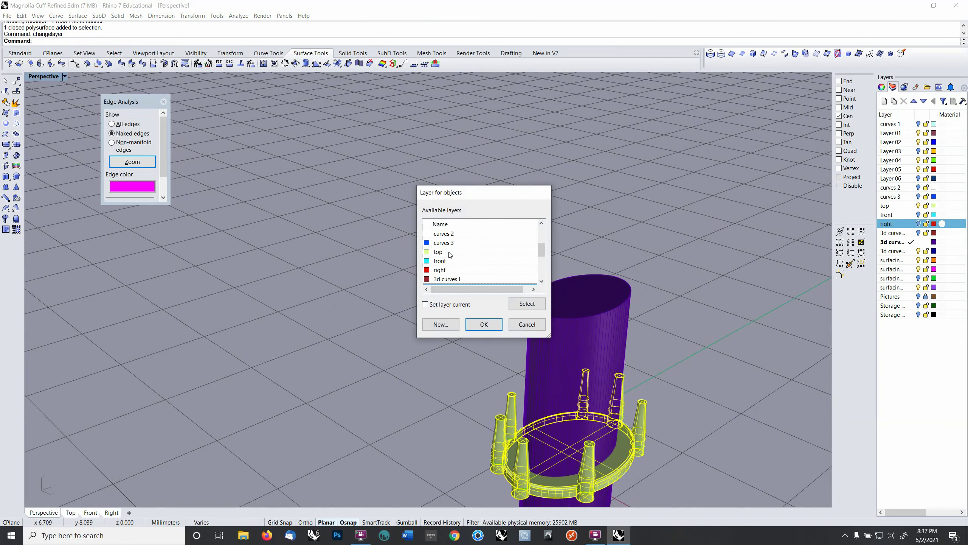
left_click(444, 271)
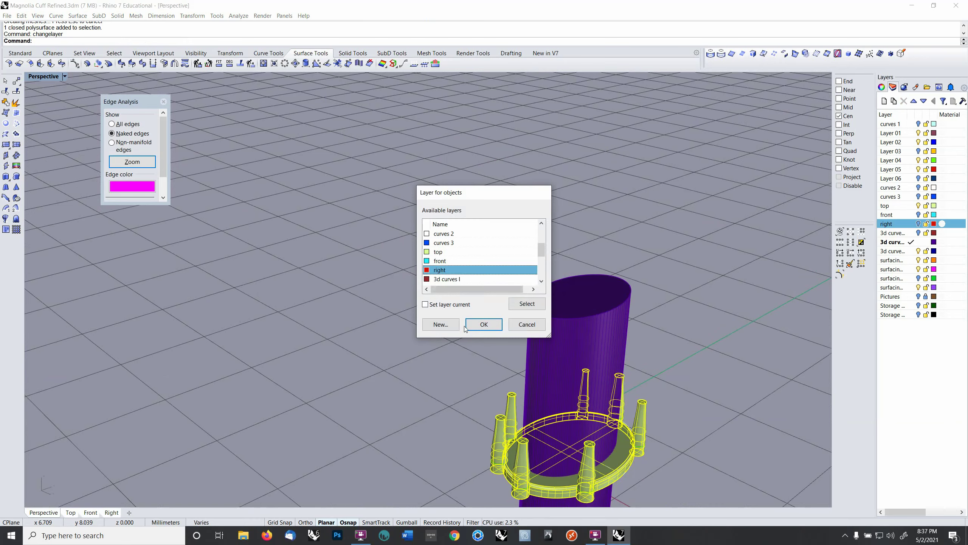
left_click(481, 324)
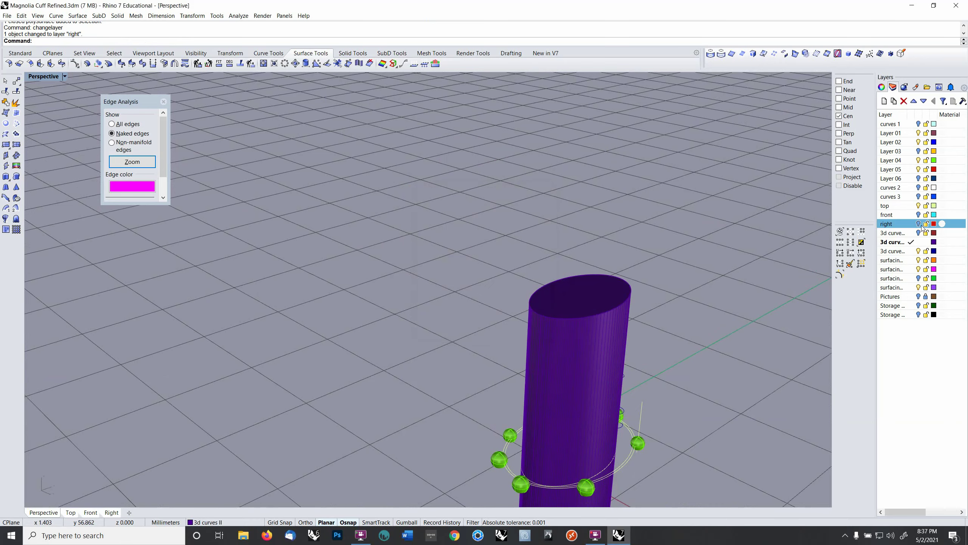
Step: Reassign the tall purple oval cutter to the right layer
scroll(724, 341, "down", 2)
left_click(641, 358)
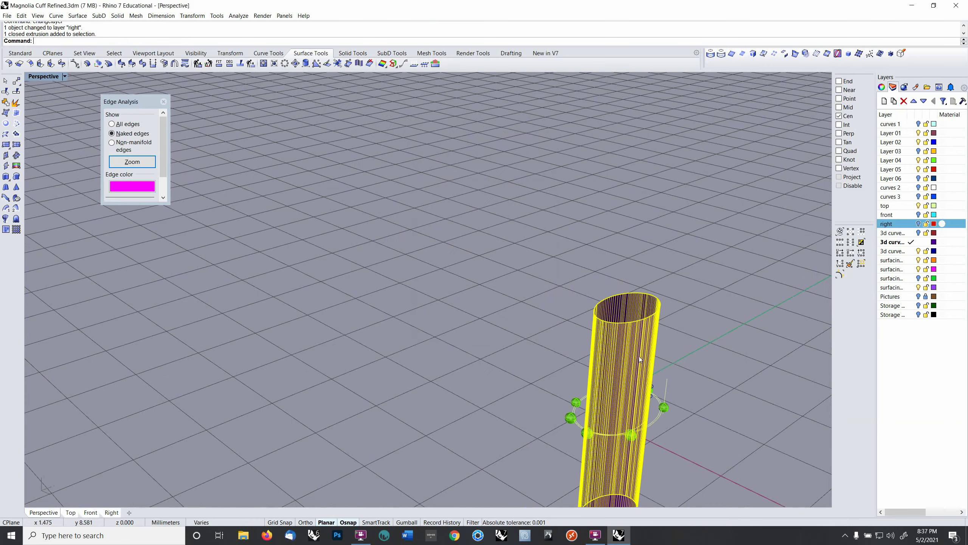
key("Return")
left_click(469, 263)
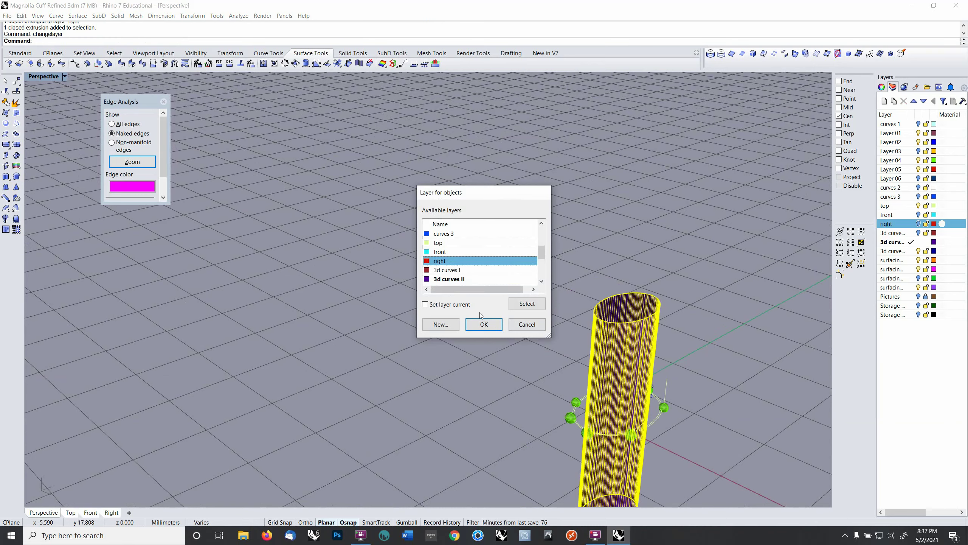
left_click(483, 324)
Step: Delete the leftover construction curves, point and small green spheres, and turn on the right layer
left_click_drag(519, 311, 733, 477)
key("Delete")
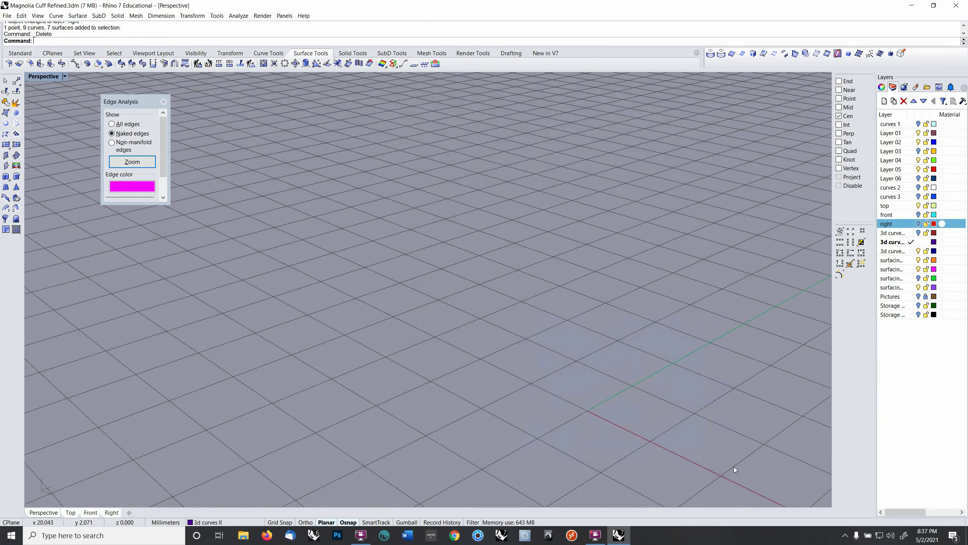
left_click(917, 224)
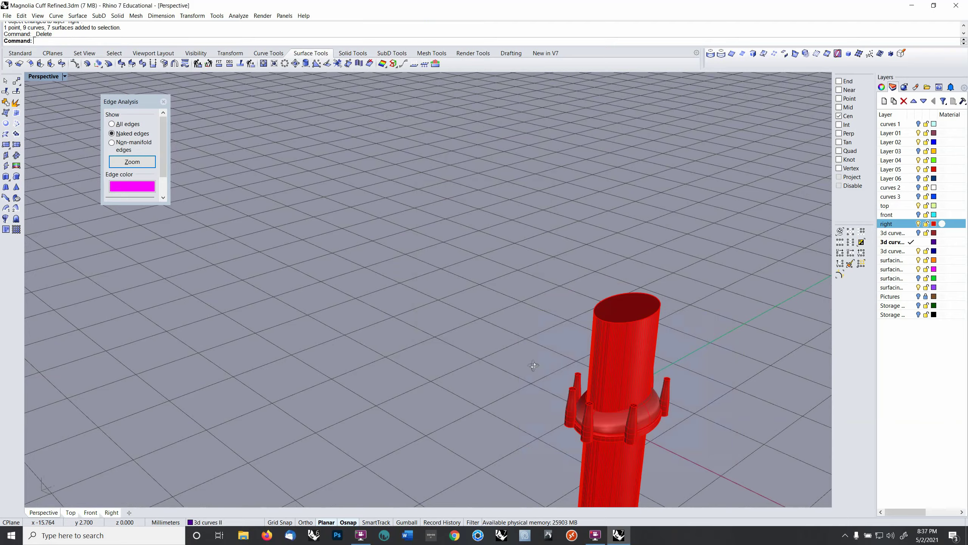
Step: Group the red cutter, the prong setting and the domed stone together
right_click_drag(534, 365, 498, 393)
left_click(421, 376)
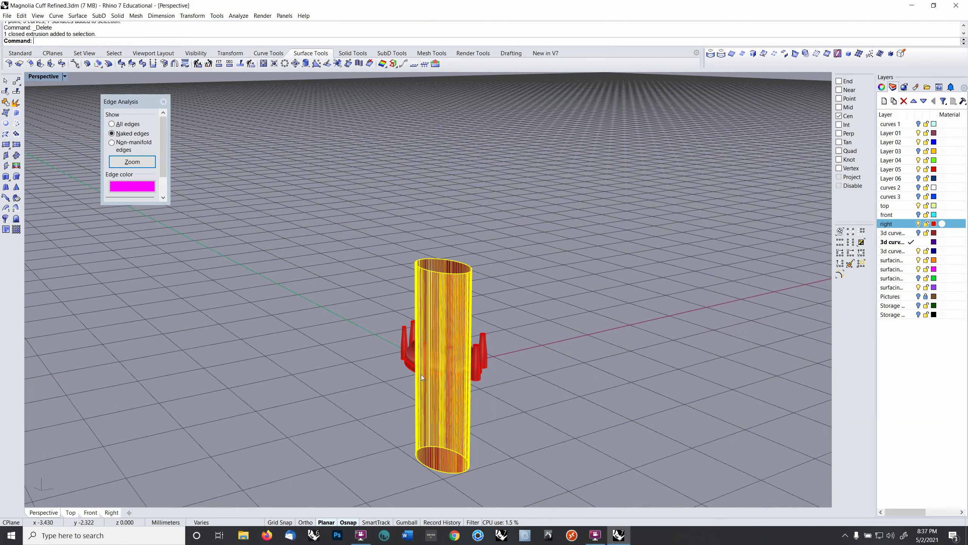
left_click(407, 364, "shift")
left_click(410, 360, "shift")
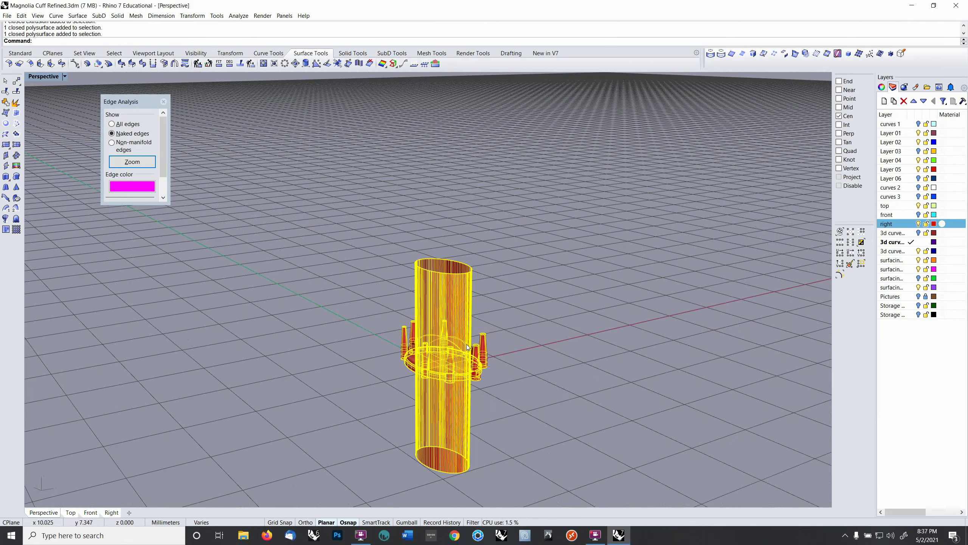
key("ctrl+g")
scroll(459, 348, "down", 3)
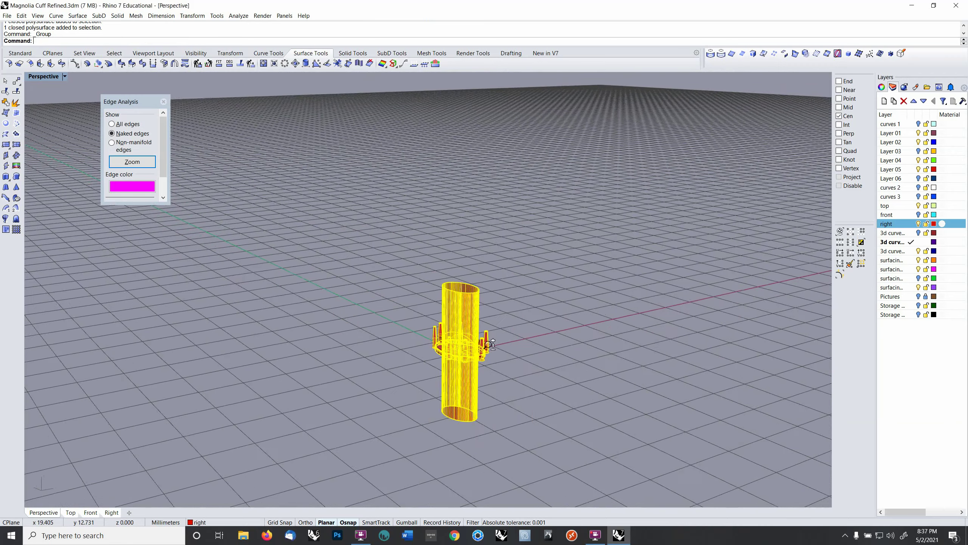
right_click_drag(532, 353, 606, 360, "shift")
left_click(606, 359)
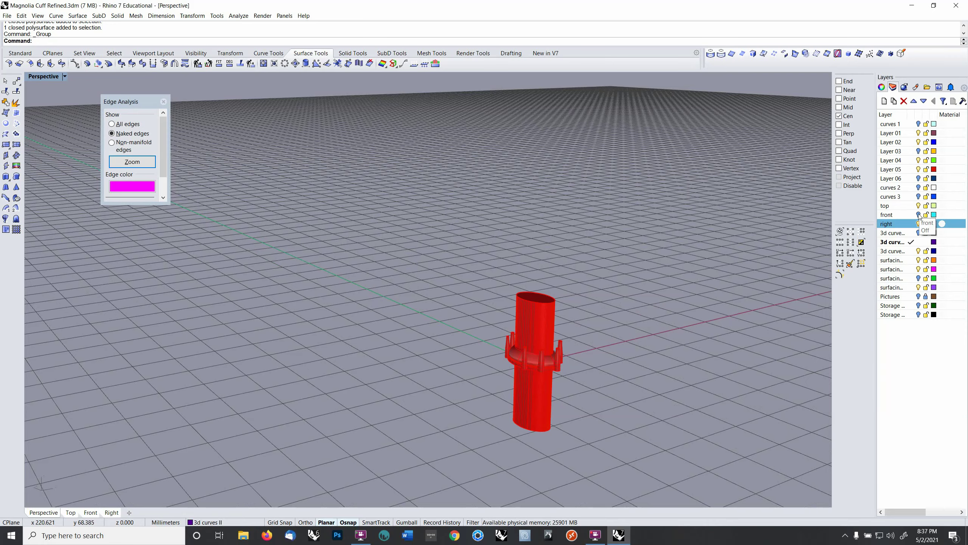
Step: Turn on the front layer to show the flower petals and cuff around the grouped centre
left_click(919, 215)
right_click_drag(682, 339, 766, 309)
right_click_drag(509, 308, 555, 324)
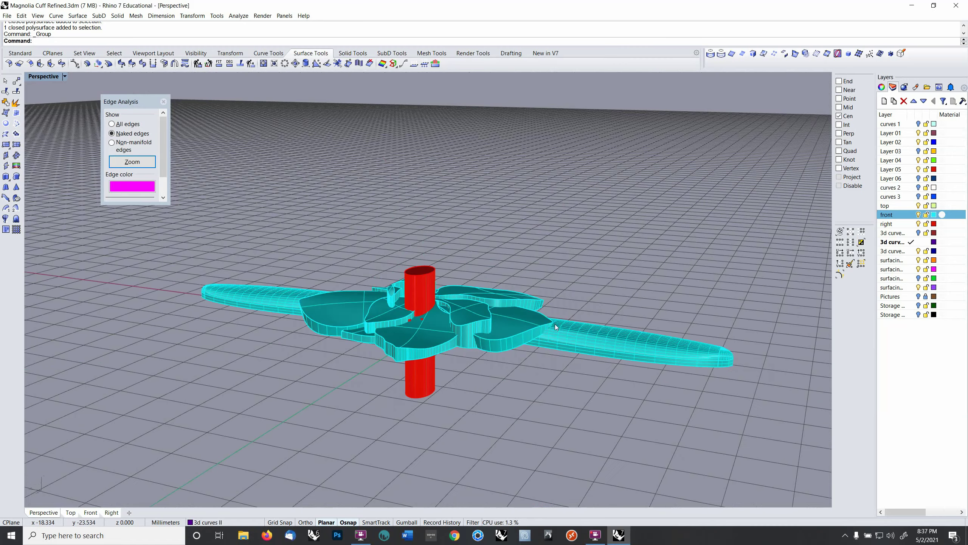
scroll(426, 285, "up", 3)
Step: Set the construction plane to World Front and move the red centre group straight up about 5 mm
left_click(426, 285)
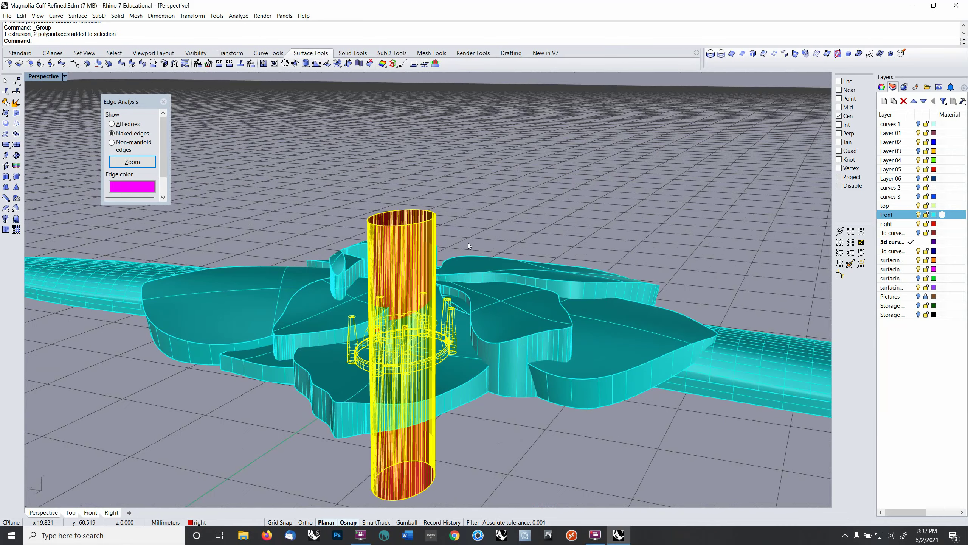
key("F2")
right_click_drag(501, 226, 495, 229)
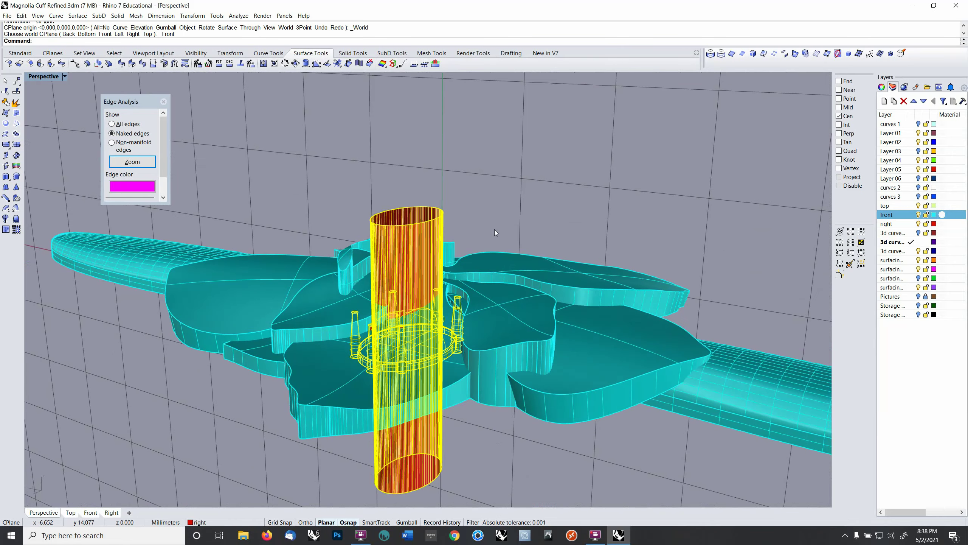
type("m")
key("Return")
left_click(523, 232)
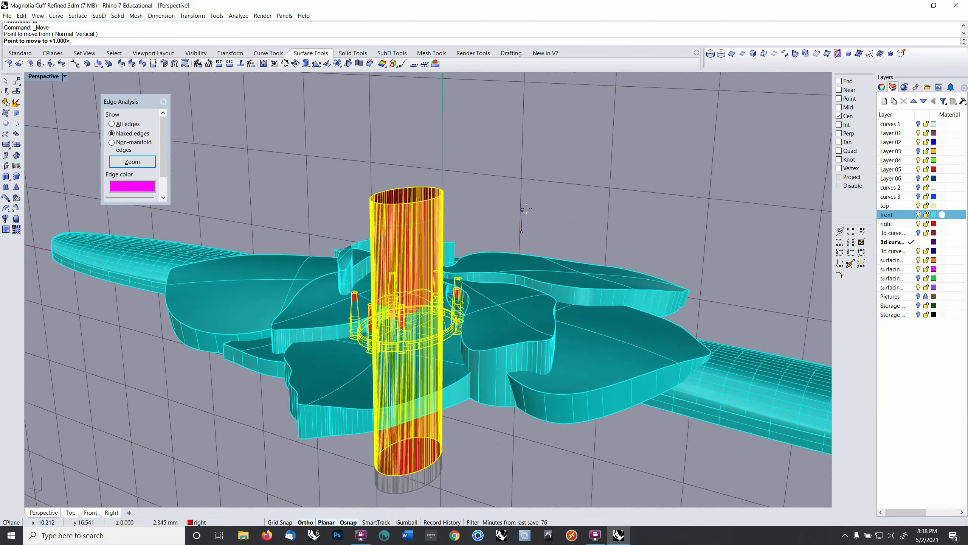
left_click(528, 186)
Step: Raise the red centre group about 1.2 mm further above the petals
right_click_drag(499, 233, 430, 304)
scroll(418, 299, "up", 3)
scroll(418, 299, "up", 2)
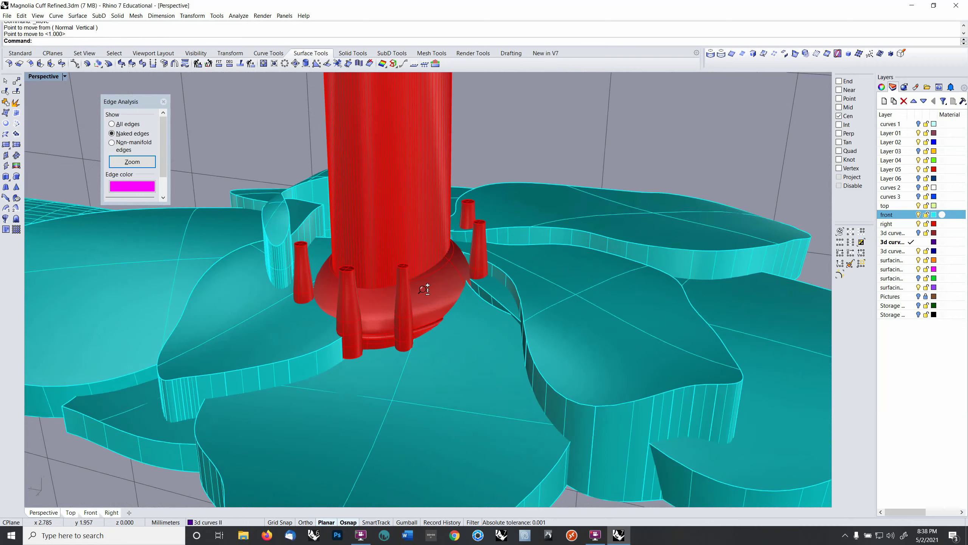
left_click(428, 291)
type("m")
key("Return")
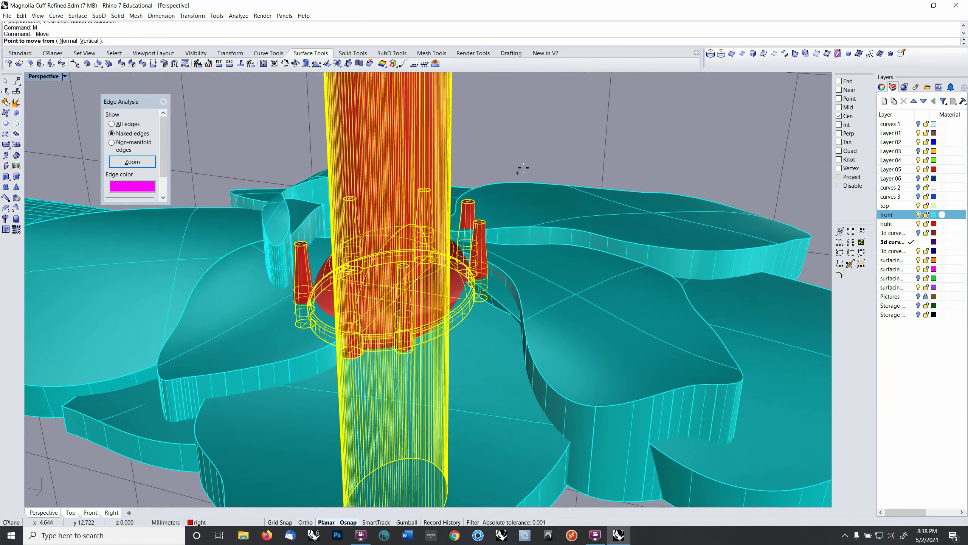
key("Escape")
key("Return")
left_click(524, 164)
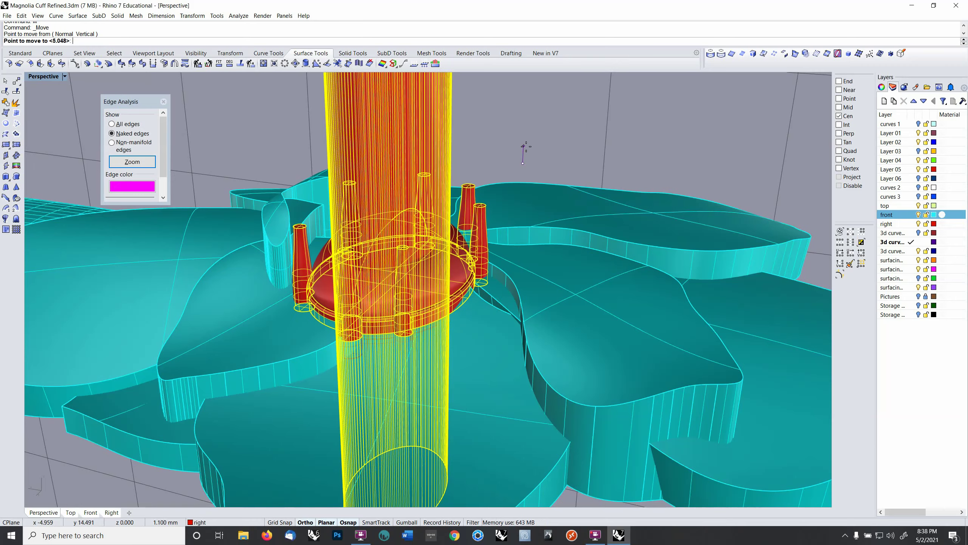
left_click(525, 145, "shift")
left_click(535, 139)
Step: Nudge the red centre group slightly higher to adjust how it sits on the petals
right_click_drag(536, 140, 467, 206)
left_click(424, 322)
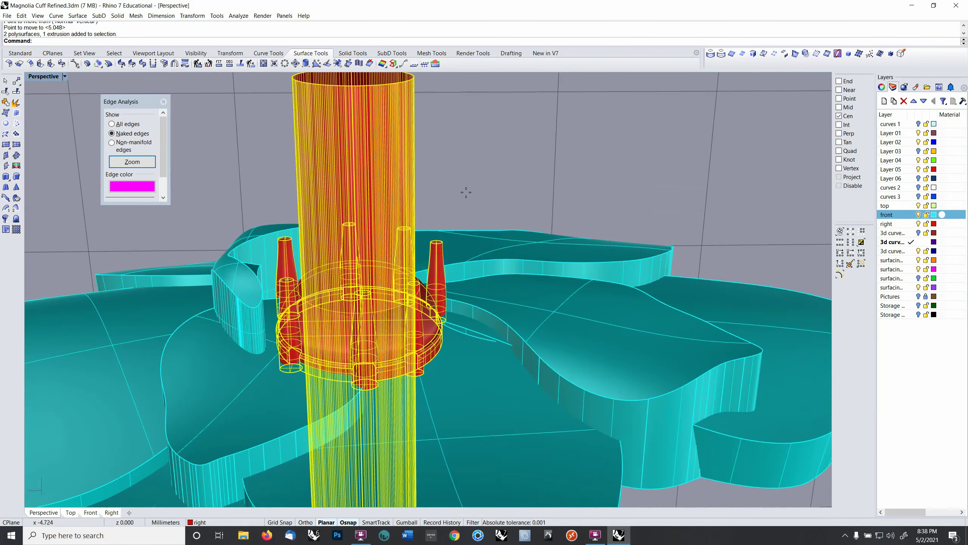
type("m")
key("Return")
left_click(468, 190)
left_click(469, 183)
left_click(482, 160)
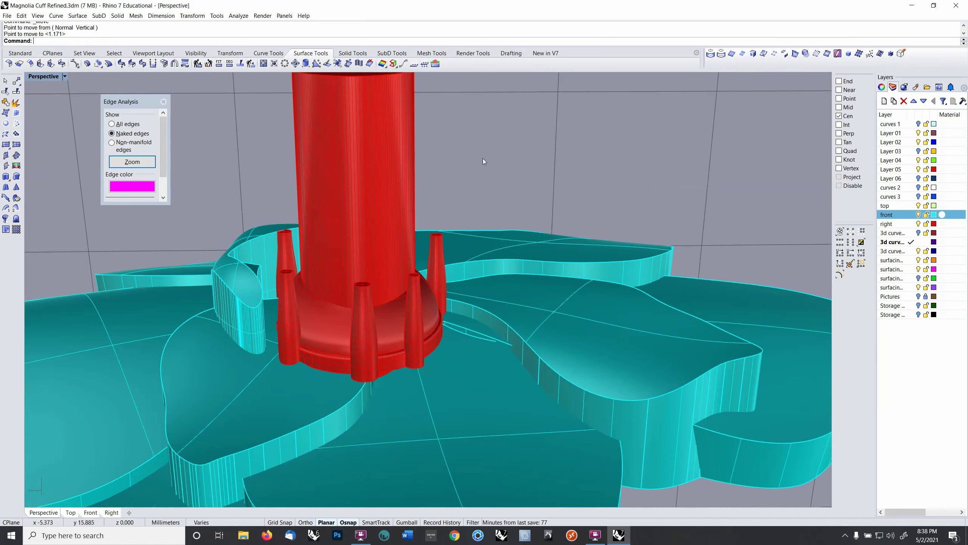
right_click_drag(481, 161, 545, 233)
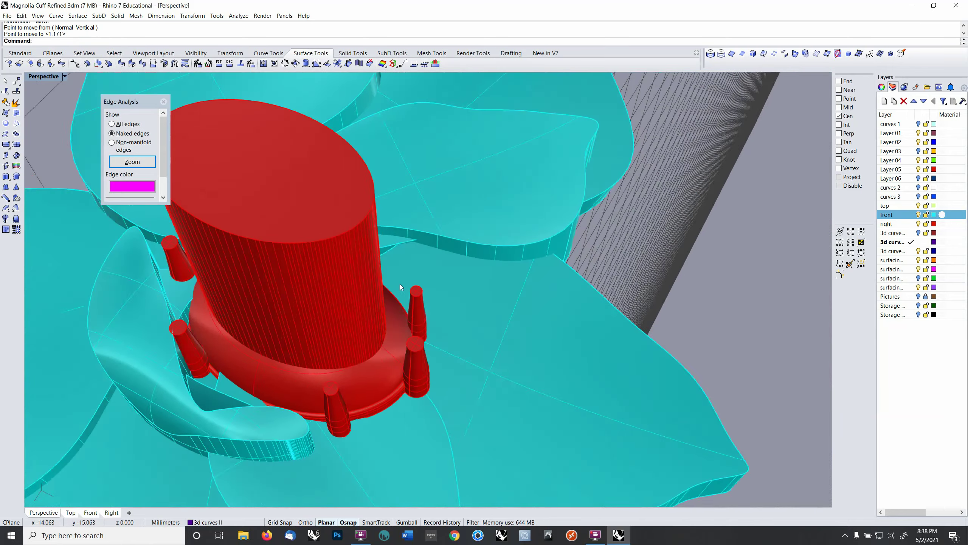
Step: Set the construction plane to World Right and move the red centre group straight up about 2 mm above the petals
right_click_drag(400, 284, 558, 210, "shift")
scroll(505, 294, "up", 2)
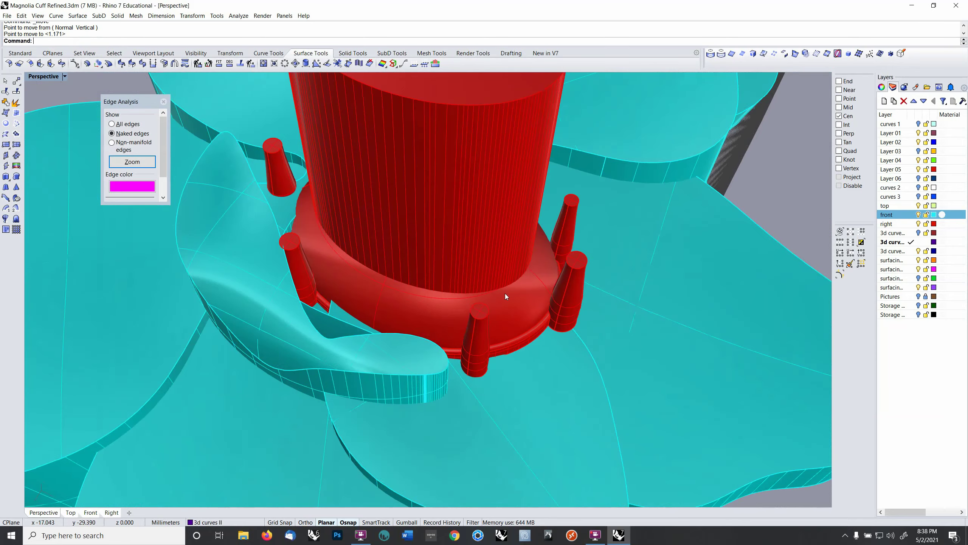
left_click(486, 331)
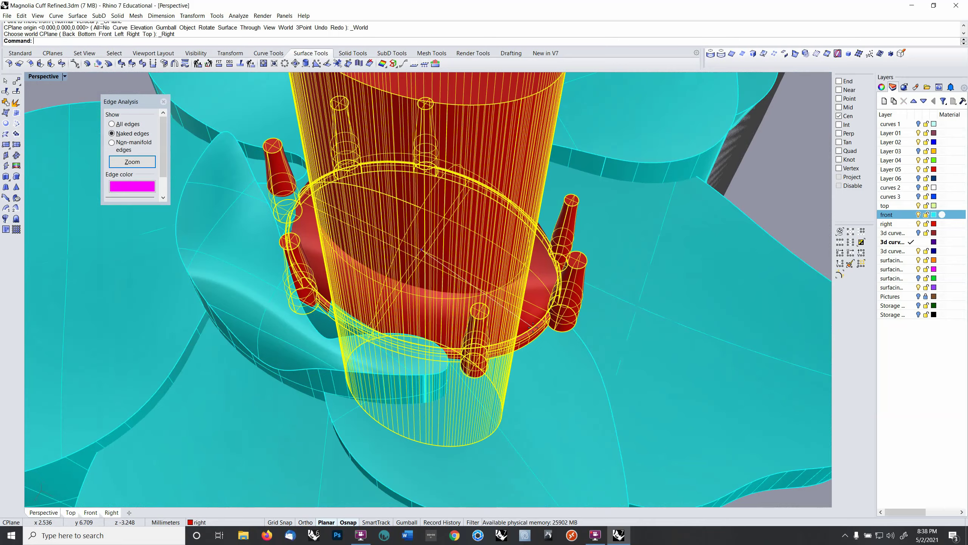
scroll(621, 247, "down", 5)
left_click(752, 219)
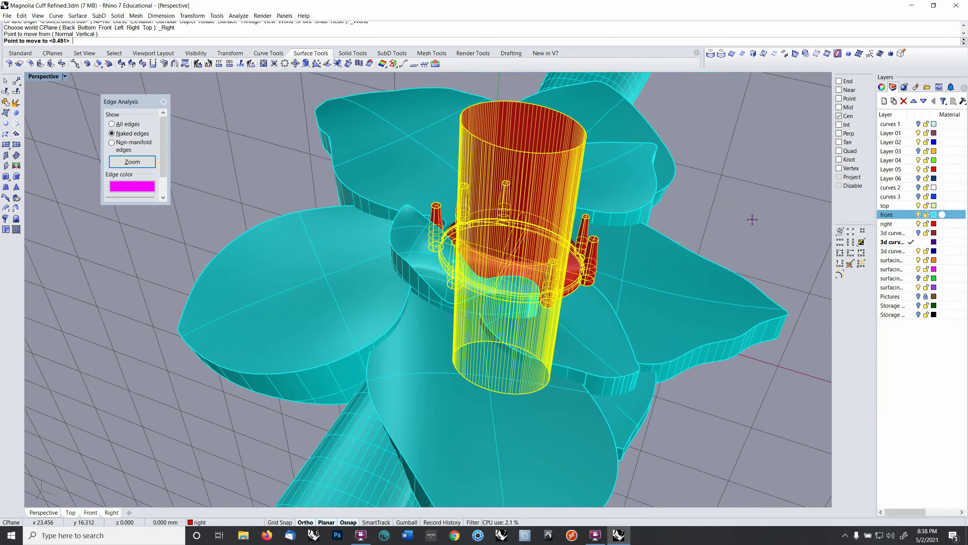
left_click(756, 206, "shift")
left_click(708, 231)
right_click_drag(708, 232, 564, 247)
left_click(565, 246)
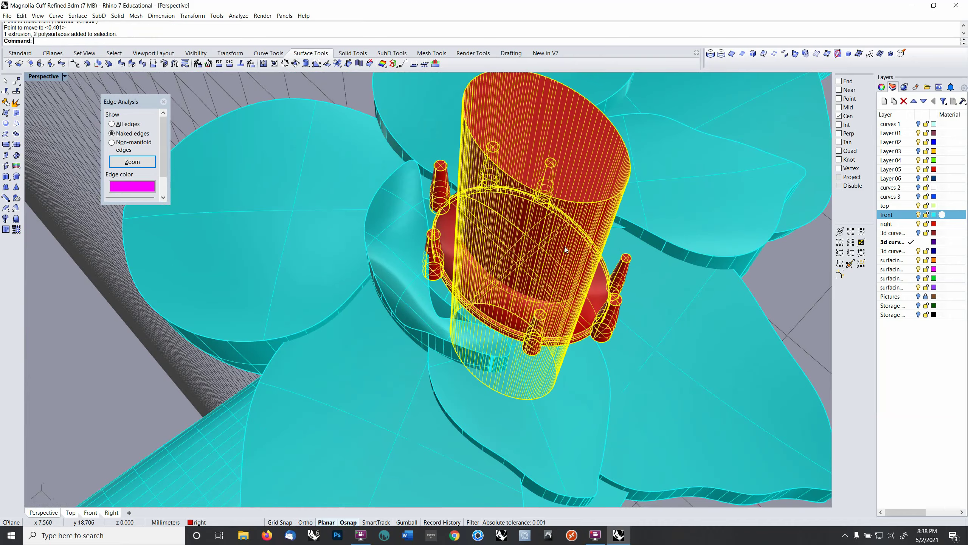
Step: Lower the red centre group about 0.76 mm towards the petals
type("m")
key("Return")
right_click_drag(744, 296, 776, 216)
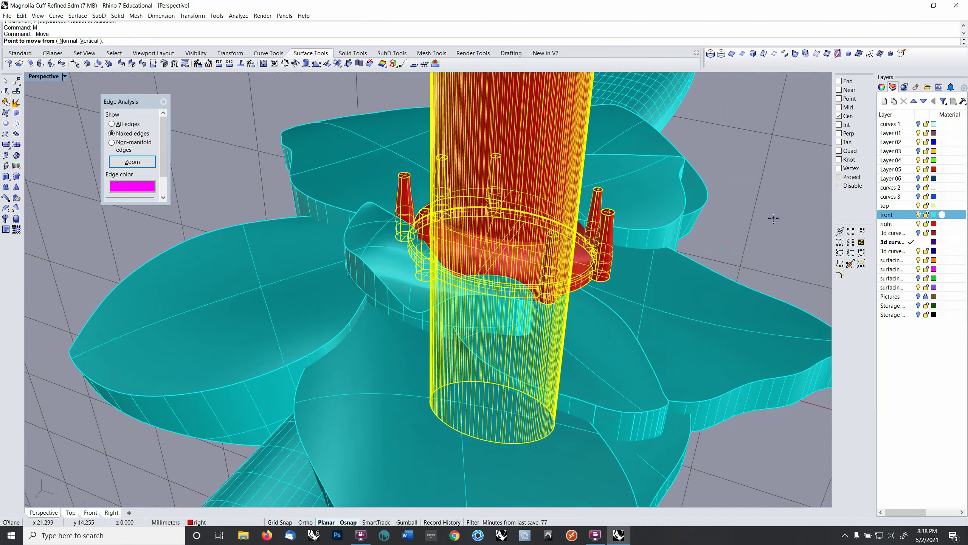
left_click(776, 213)
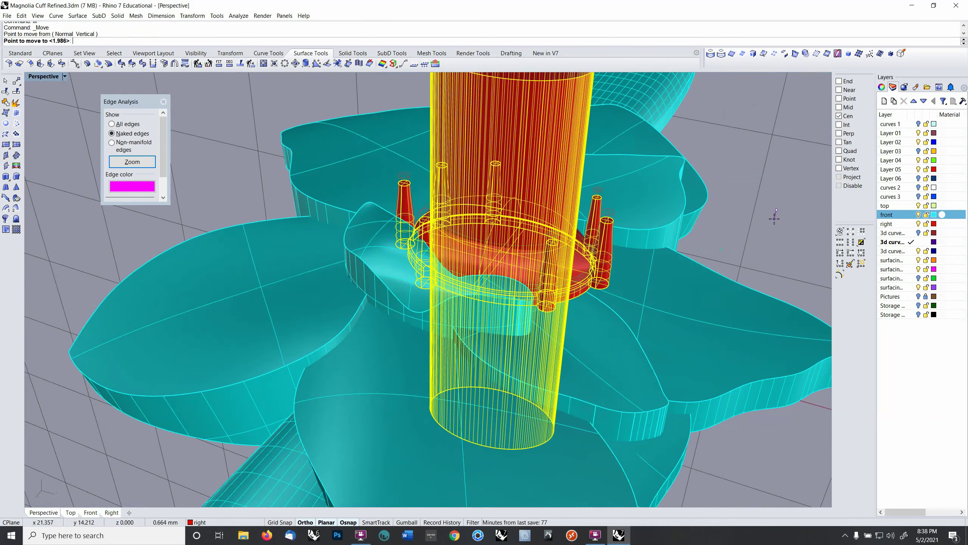
left_click(767, 232)
Step: Try lowering the red centre group about 0.44 mm further, inspect its fit against the inner petal and undo the move
right_click_drag(767, 234, 733, 261)
type("m")
key("Return")
left_click(780, 269)
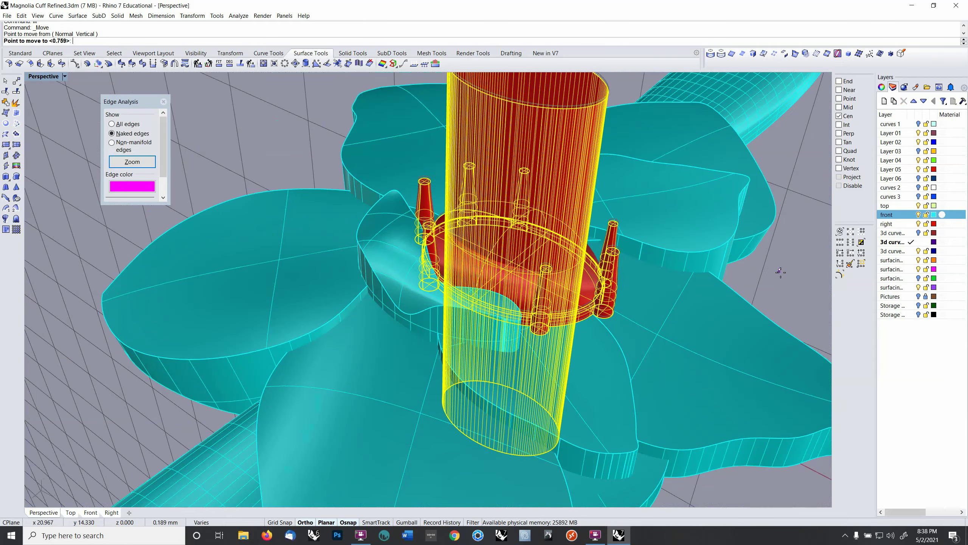
left_click(781, 275)
right_click_drag(768, 281, 769, 344)
left_click(768, 350)
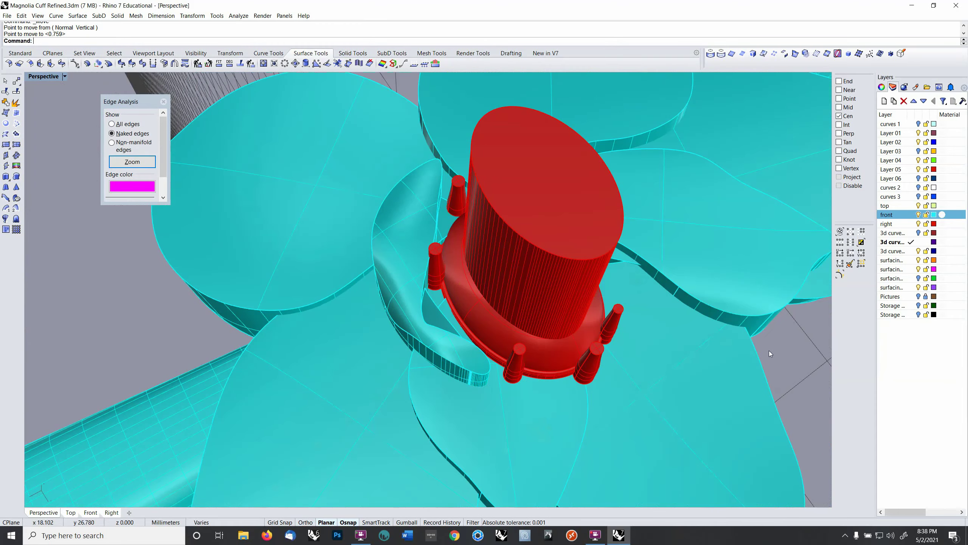
scroll(487, 287, "up", 10)
scroll(488, 282, "down", 10)
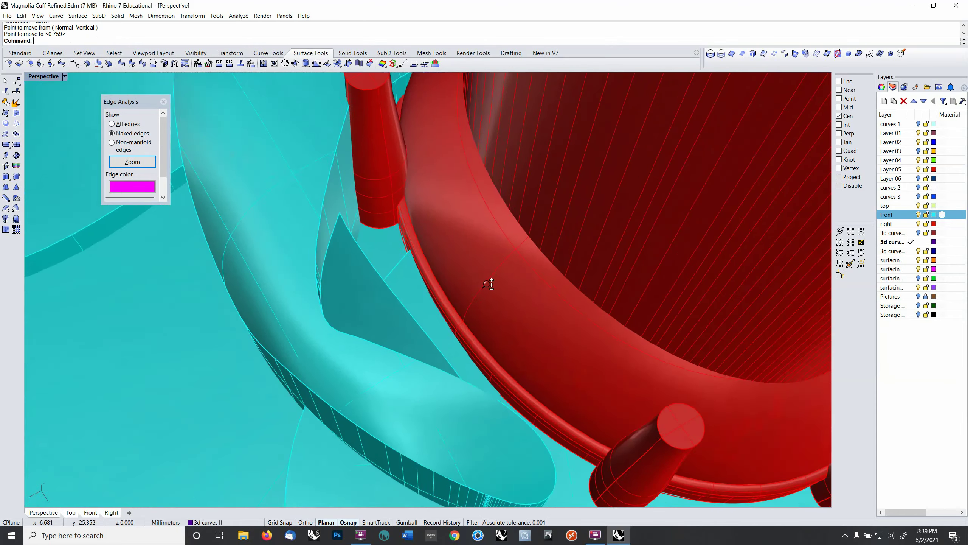
right_click_drag(493, 330, 601, 241)
key("ctrl+z")
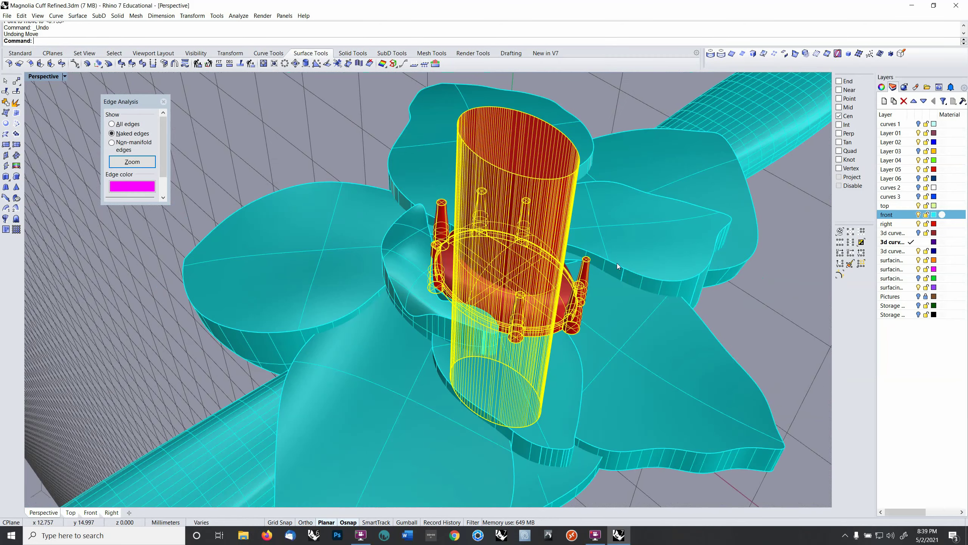
Step: Shift the red centre group vertically by about 0.3 mm and check it from the opposite side of the flower
type("m")
key("Return")
left_click(769, 318)
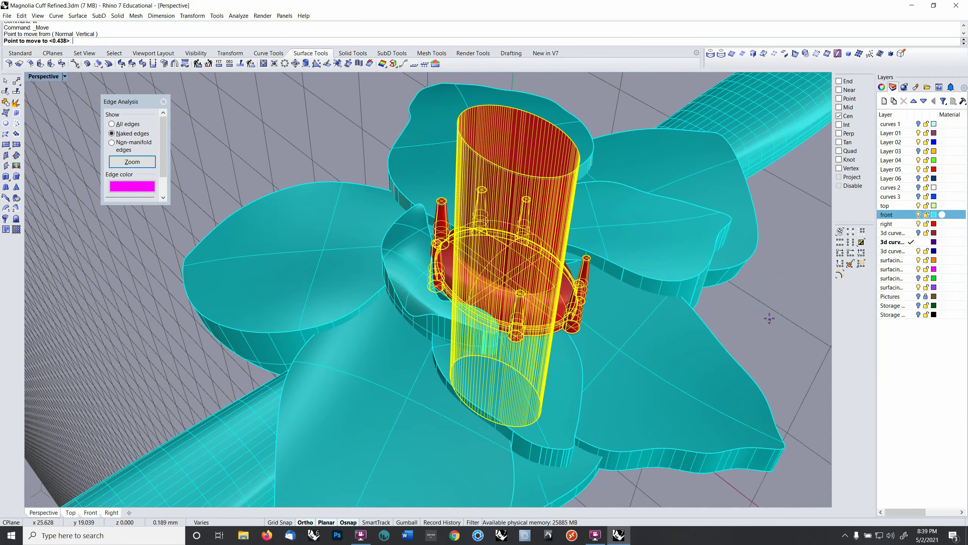
left_click(617, 315)
right_click_drag(618, 315, 667, 329)
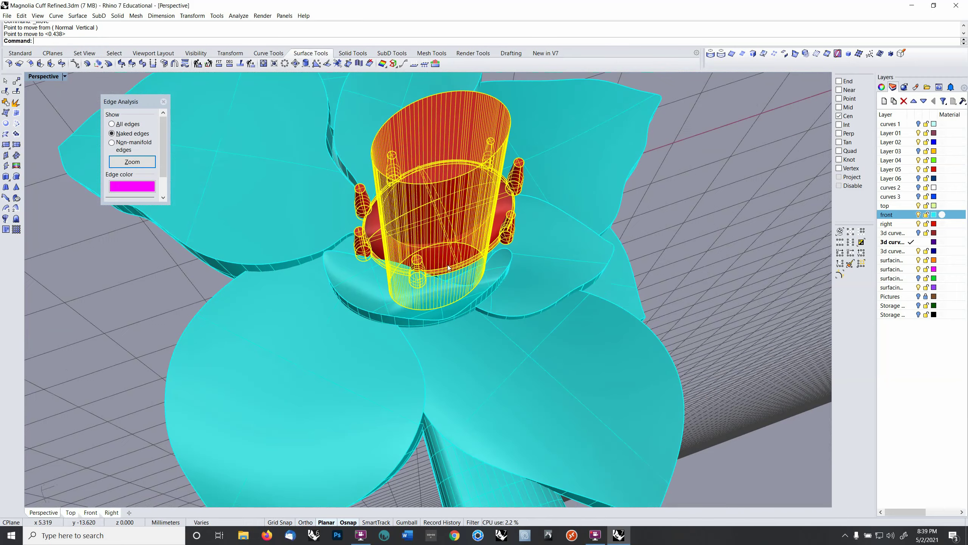
Step: Raise the red centre group very slightly so it sits just above the petals
right_click_drag(447, 266, 566, 231)
scroll(422, 287, "up", 3)
type("M")
key("Return")
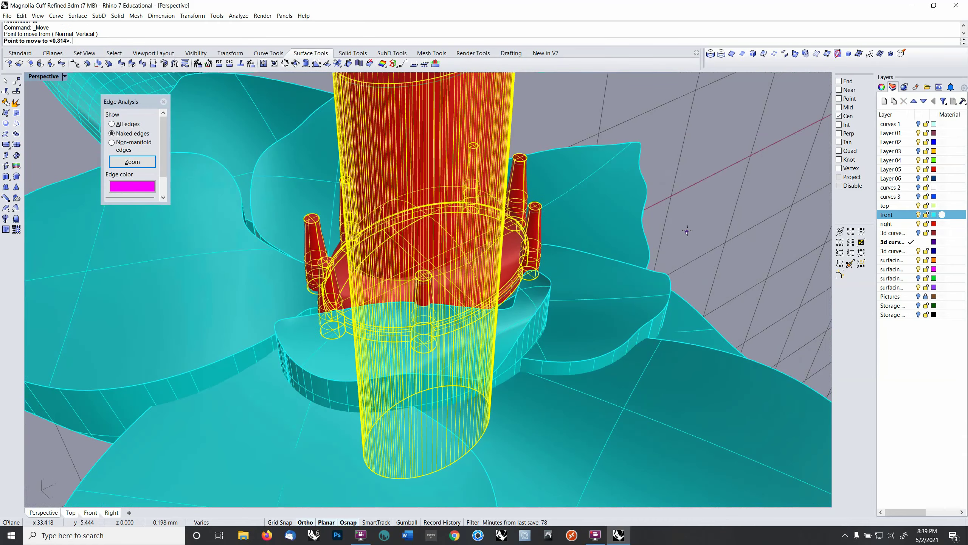
left_click(687, 231)
left_click(687, 230)
right_click_drag(635, 253, 457, 265)
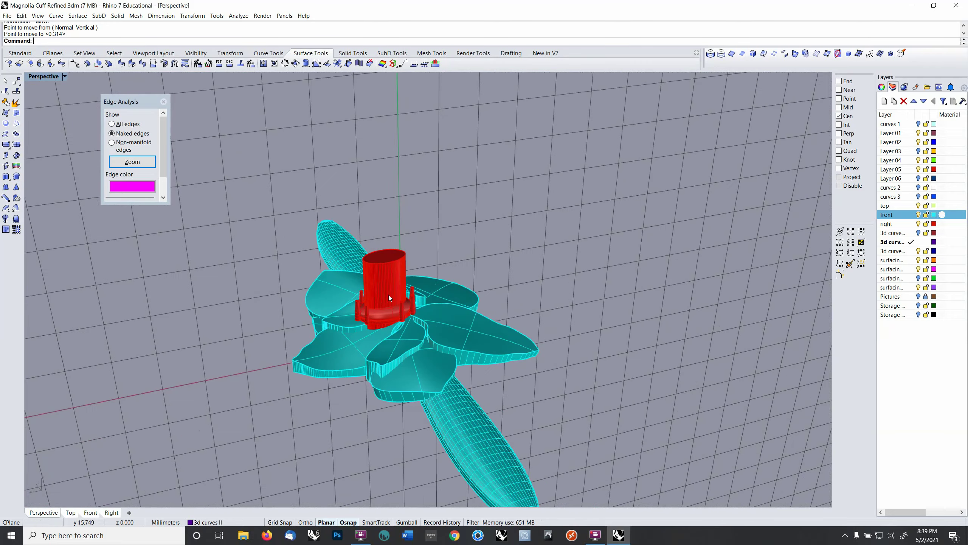
Step: Make the surfacing 1 layer the current layer
right_click_drag(389, 298, 407, 231)
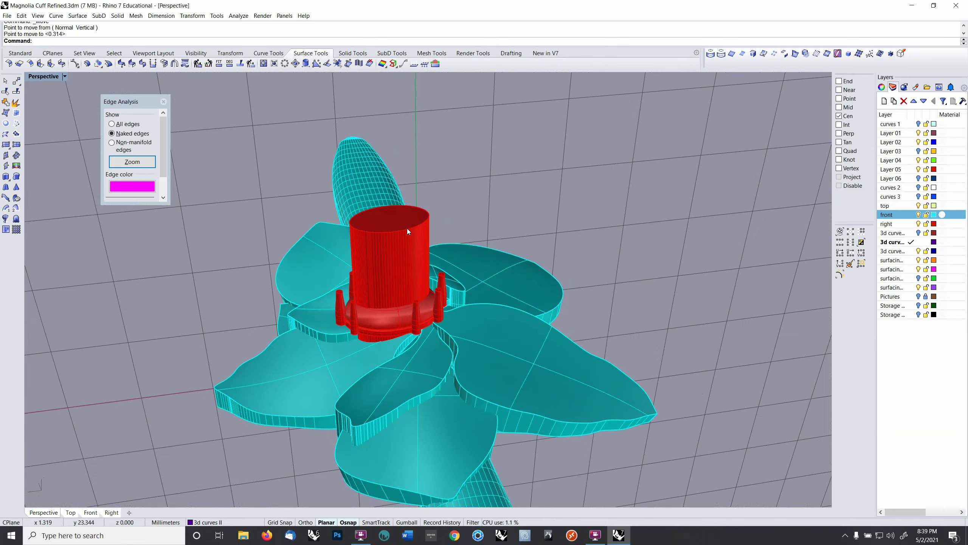
left_click(912, 260)
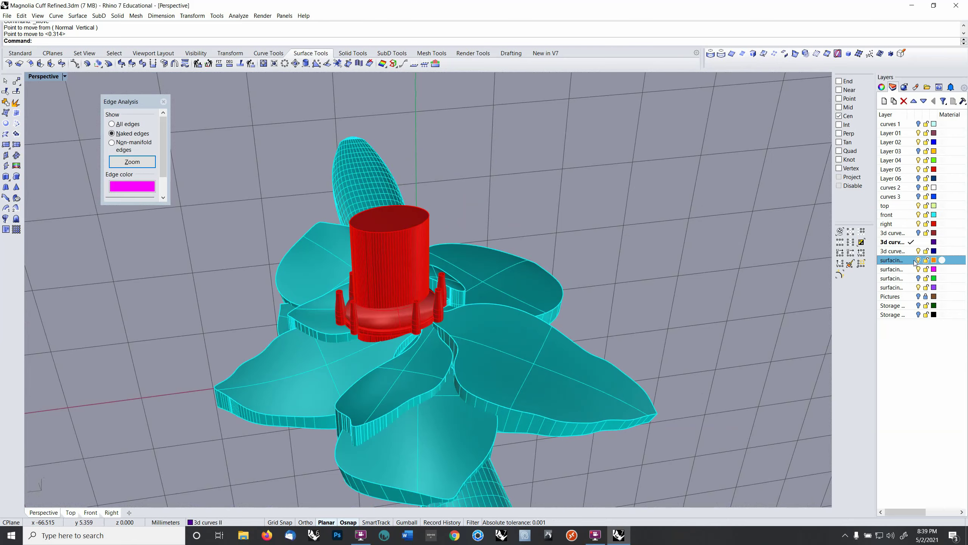
right_click_drag(495, 253, 490, 247)
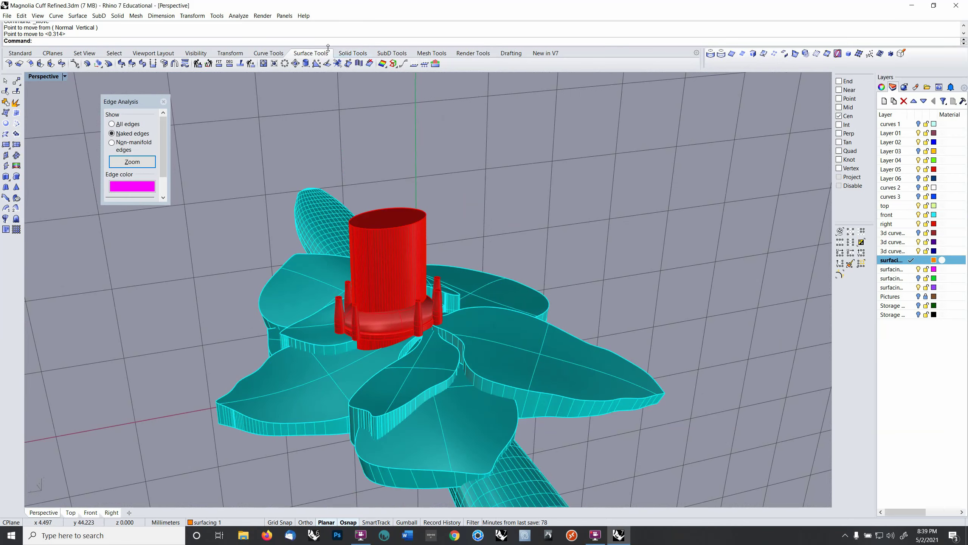
left_click(282, 53)
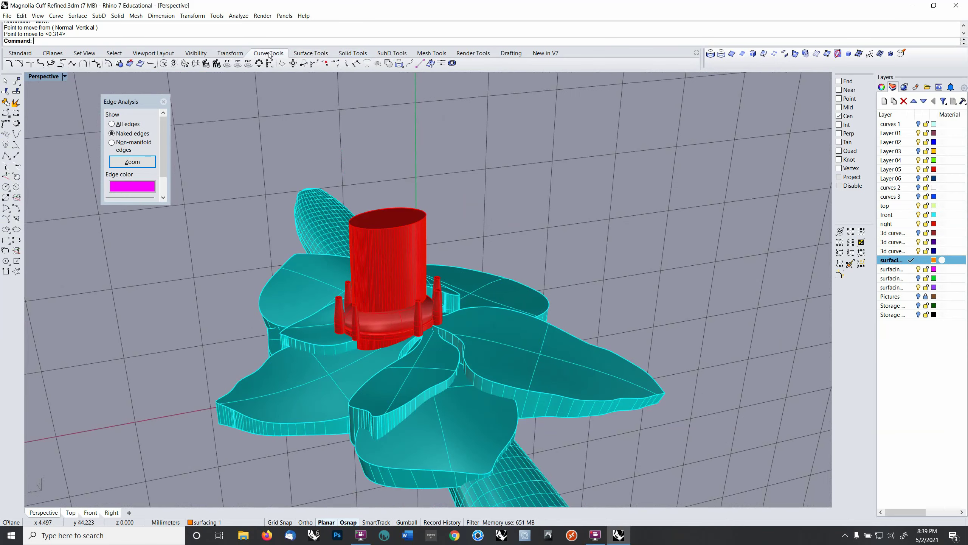
left_click(17, 154)
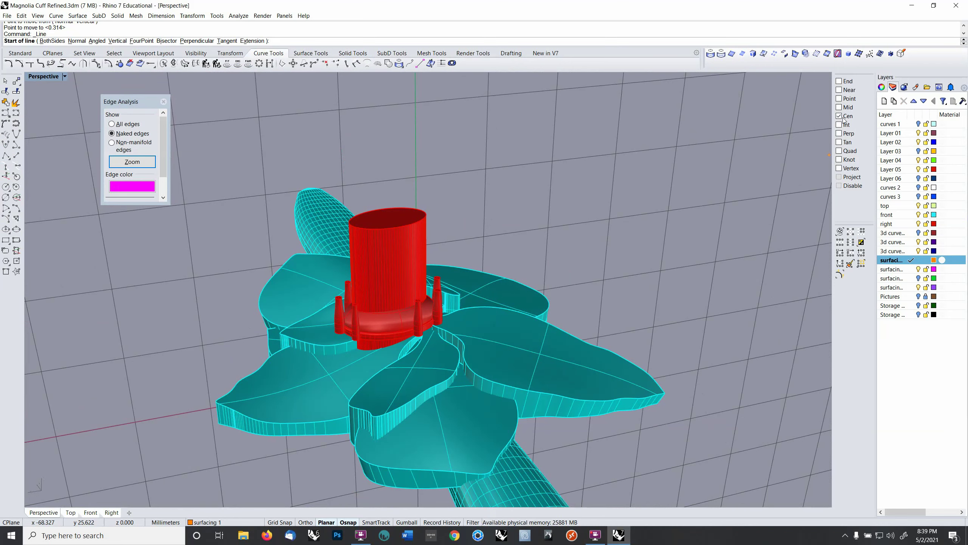
key("Escape")
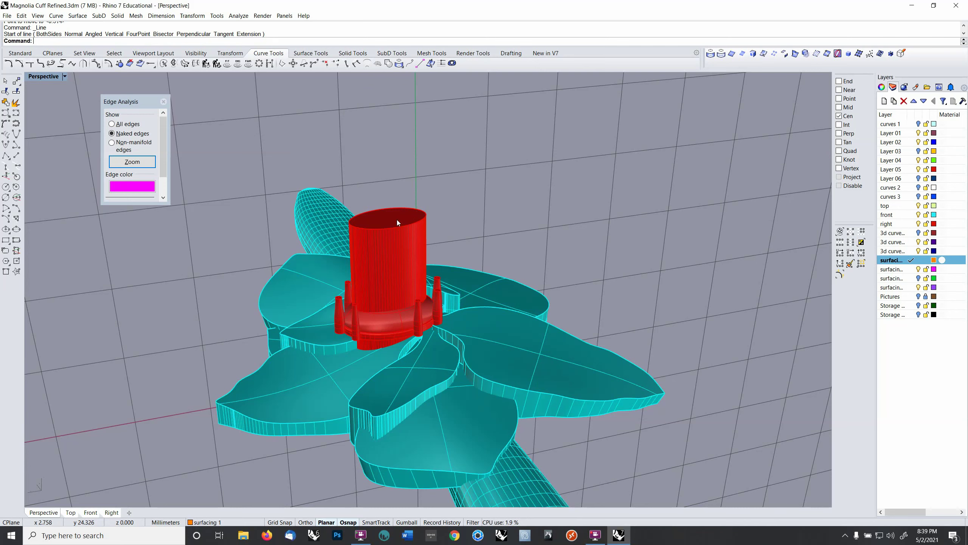
Step: Ungroup the red centre assembly completely and copy only the tall cutter cylinder to the clipboard
left_click(397, 223)
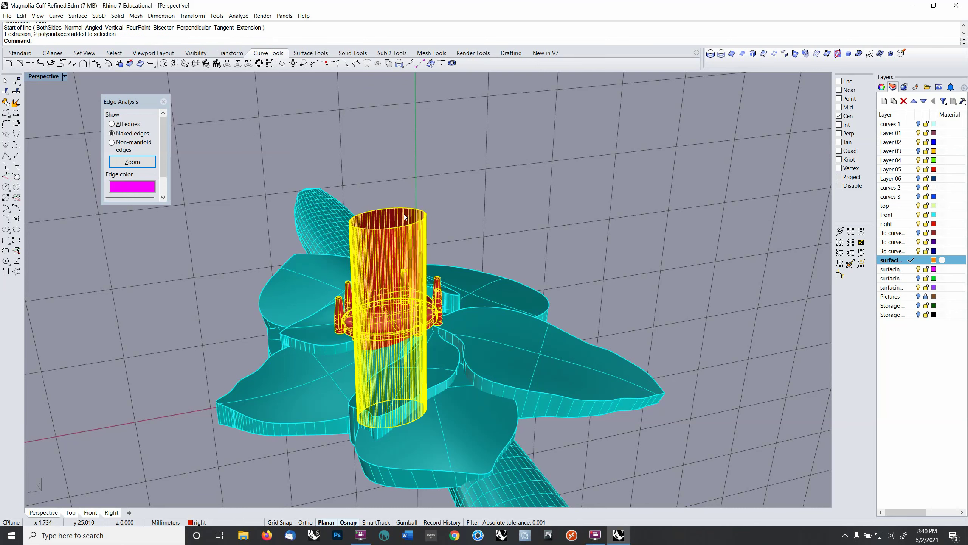
key("ctrl+shift+g")
key("ctrl+shift+g")
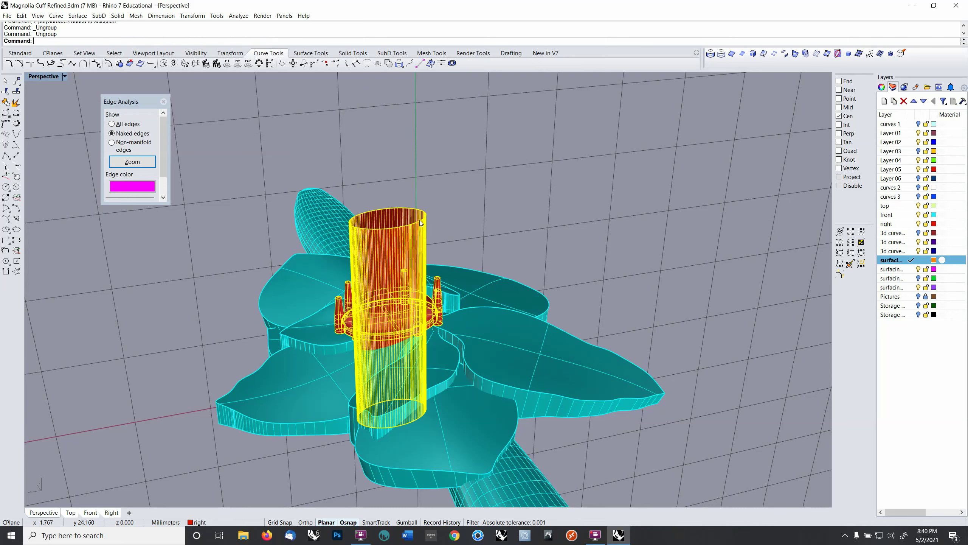
left_click(410, 223)
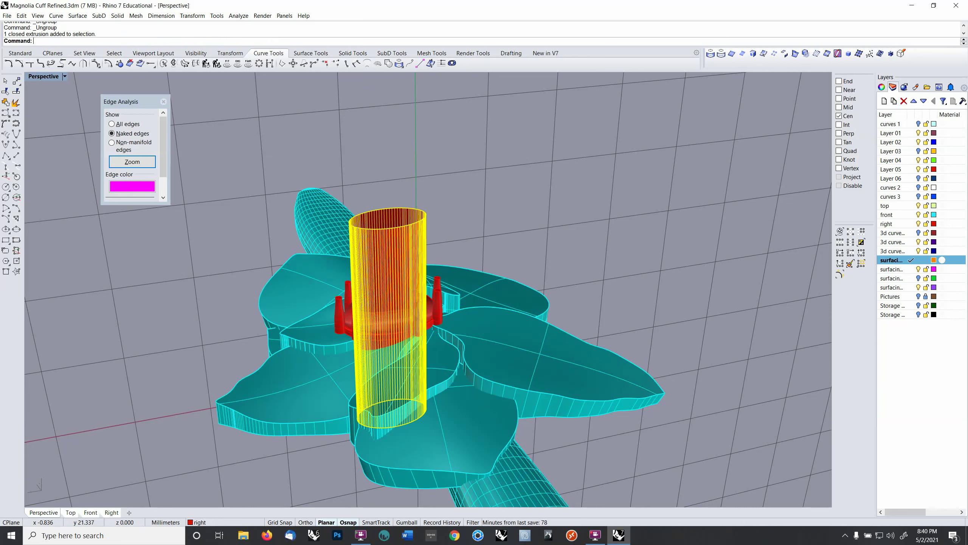
key("ctrl+c")
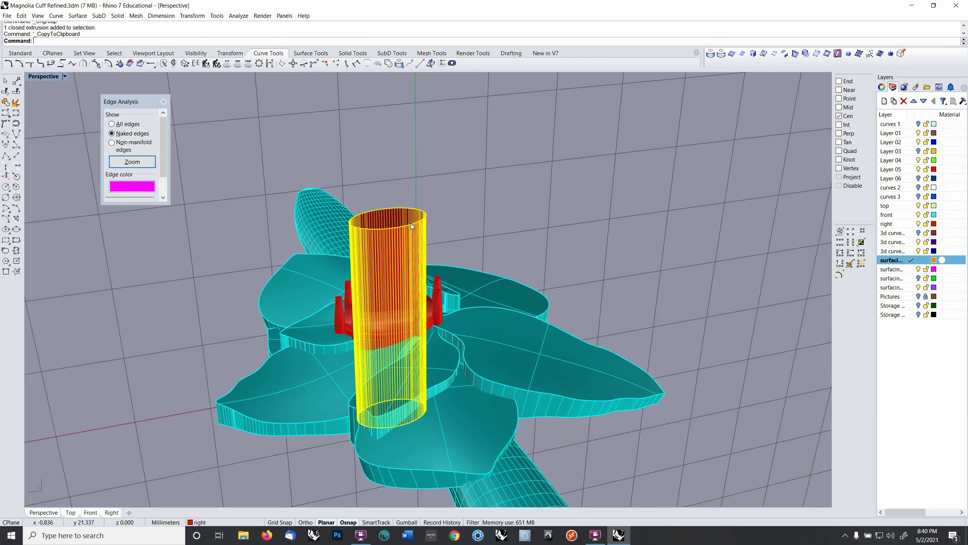
Step: Undo the ungrouping of the centre assembly while keeping its raised position, and paste the copied cutter cylinder in place
key("ctrl+z")
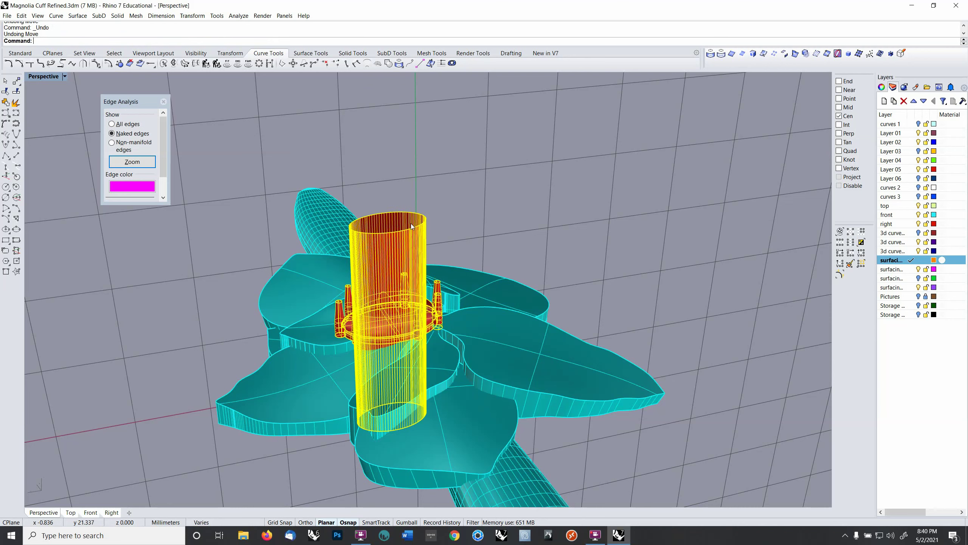
key("ctrl+y")
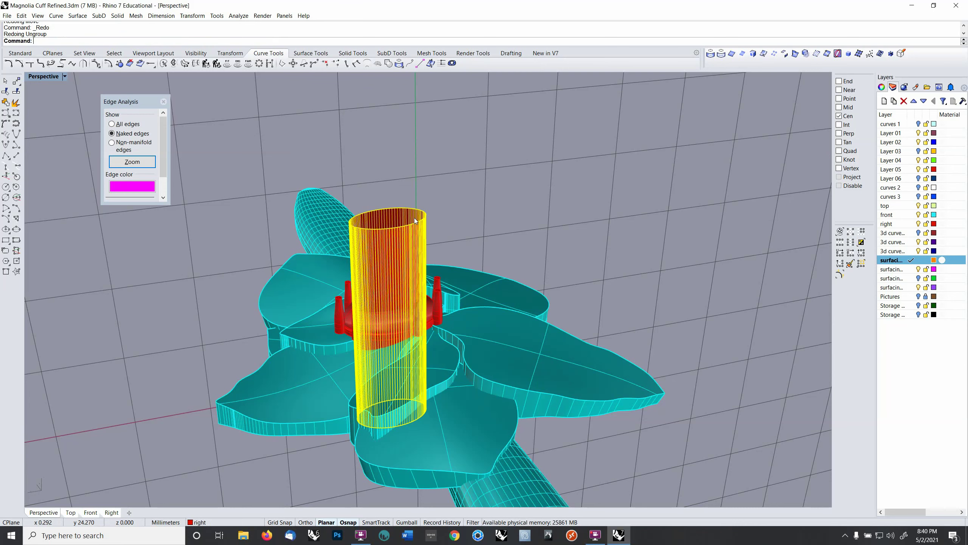
key("ctrl+z")
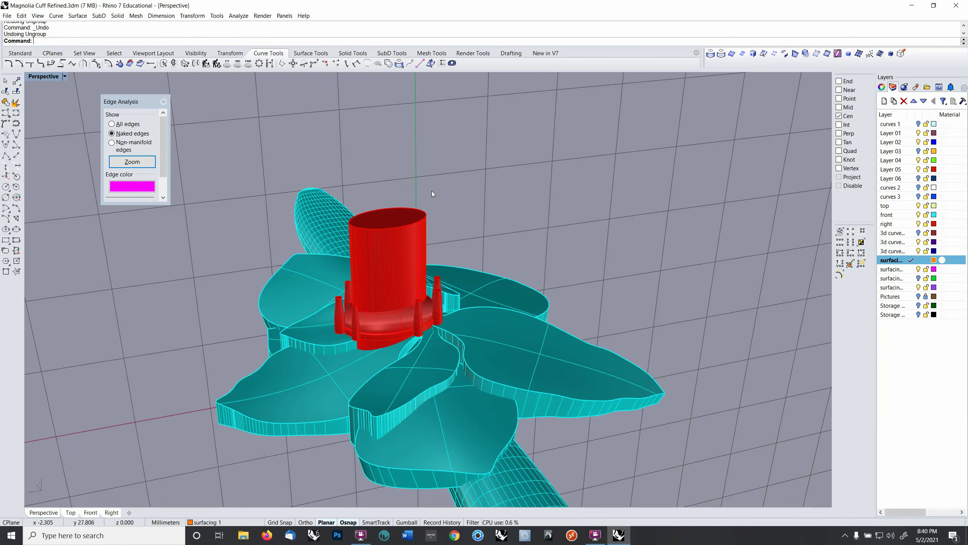
key("ctrl+v")
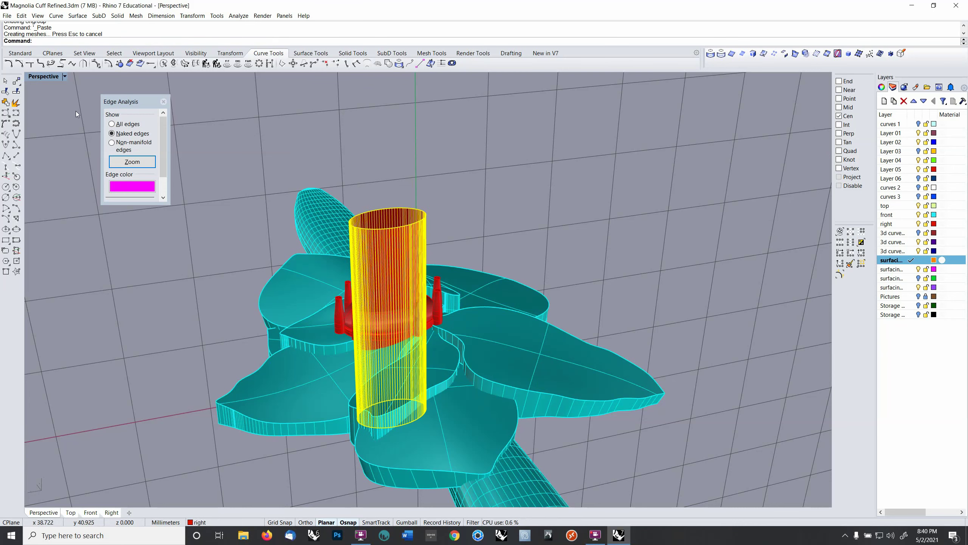
Step: Explode the pasted cutter cylinder and delete its surfaces except the flat top cap
left_click(16, 102)
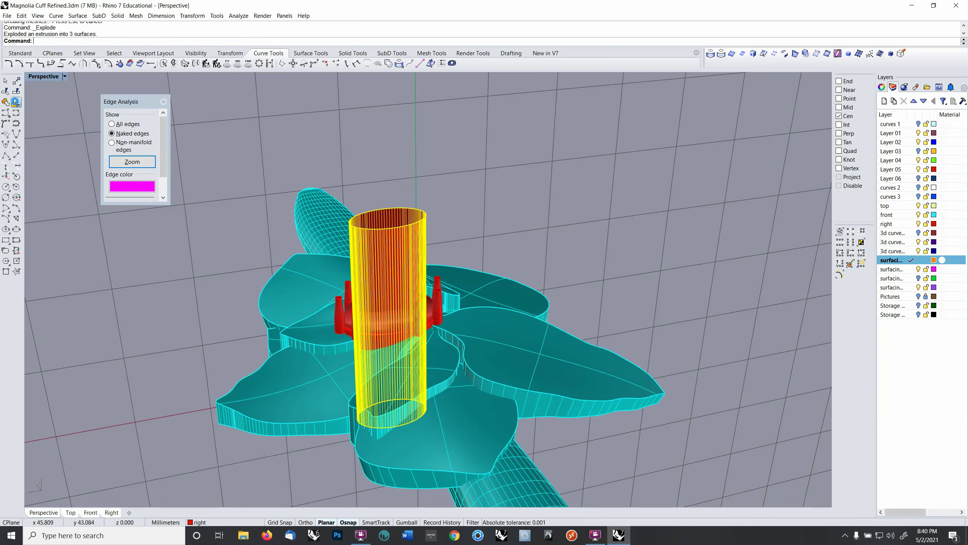
left_click(387, 216, "ctrl")
key("Delete")
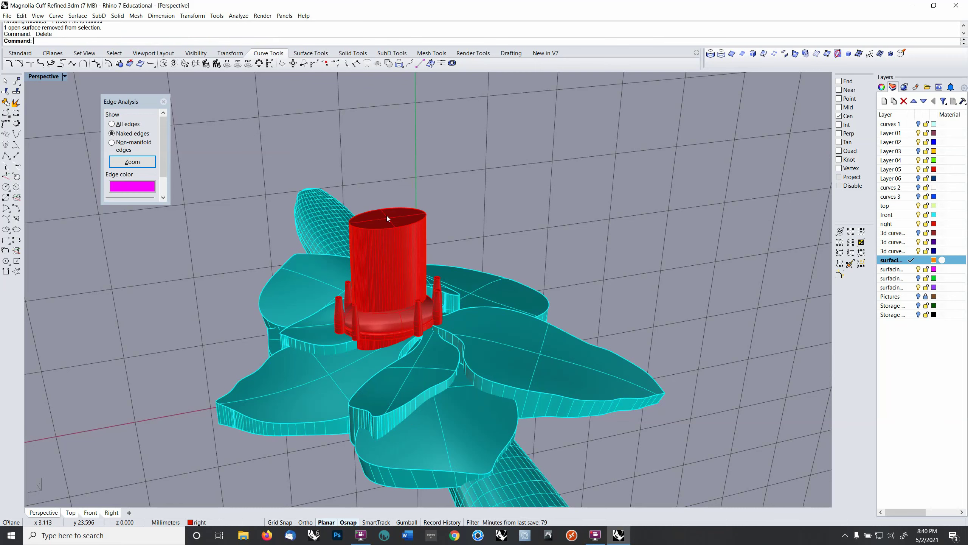
Step: Place an area centroid point on the remaining oval top cap
left_click(389, 216)
left_click(415, 231)
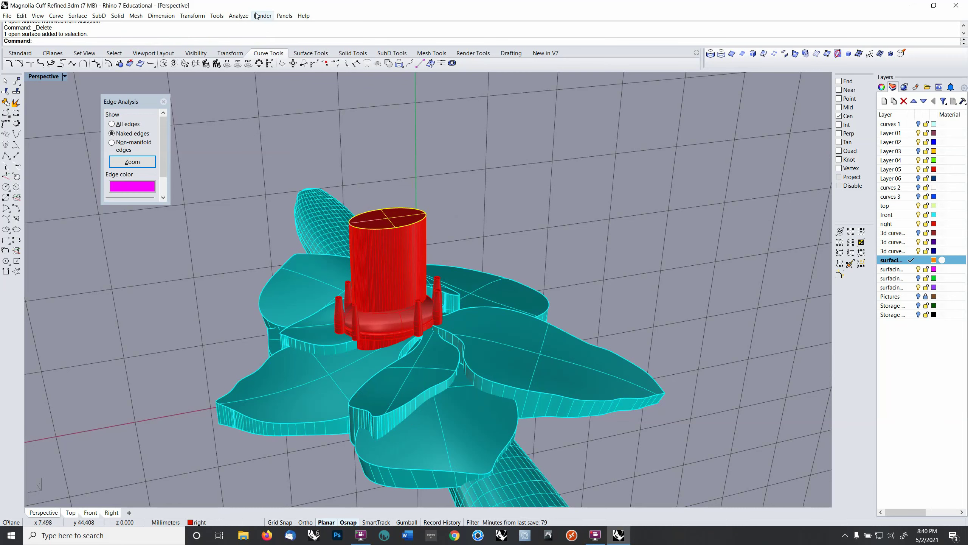
left_click(239, 15)
mouse_move(274, 57)
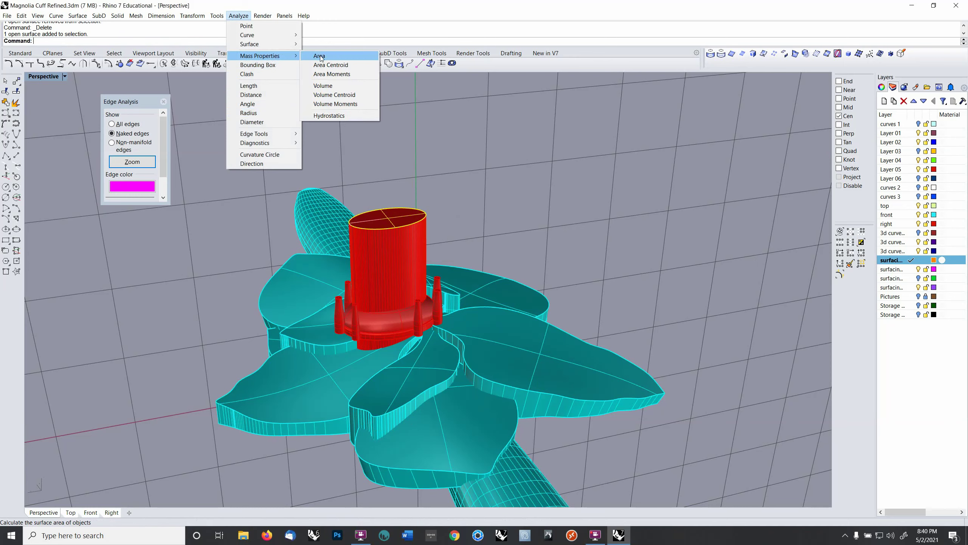
left_click(330, 65)
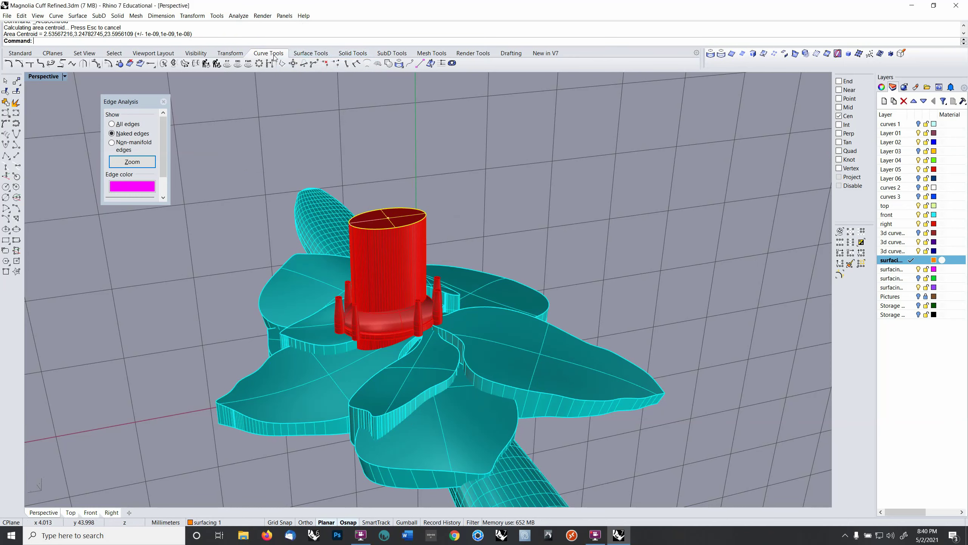
Step: On Layer 02, draw a vertical both-sided line through the cap's centroid point, extending about 50 mm to each side
left_click(16, 159)
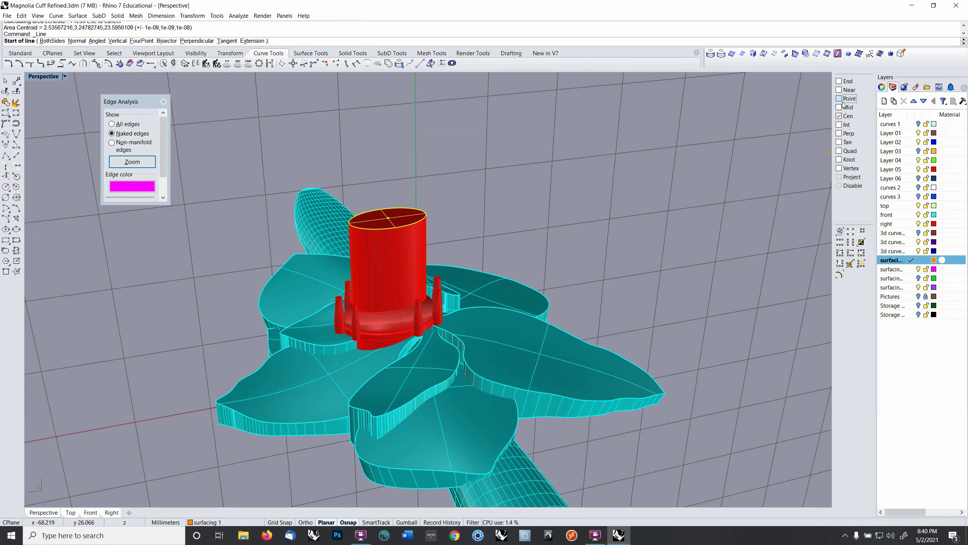
left_click(388, 218)
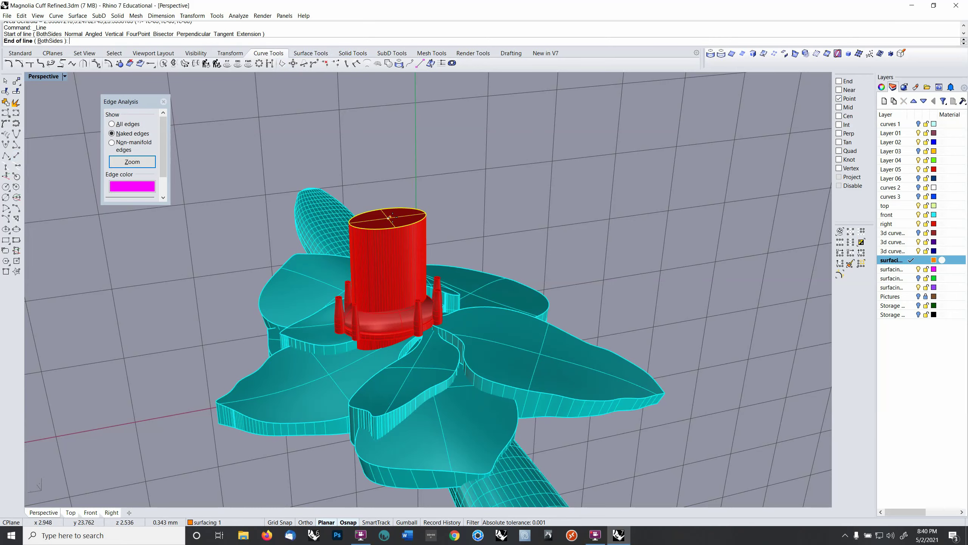
left_click(912, 141)
scroll(427, 194, "down", 3)
scroll(427, 195, "down", 2)
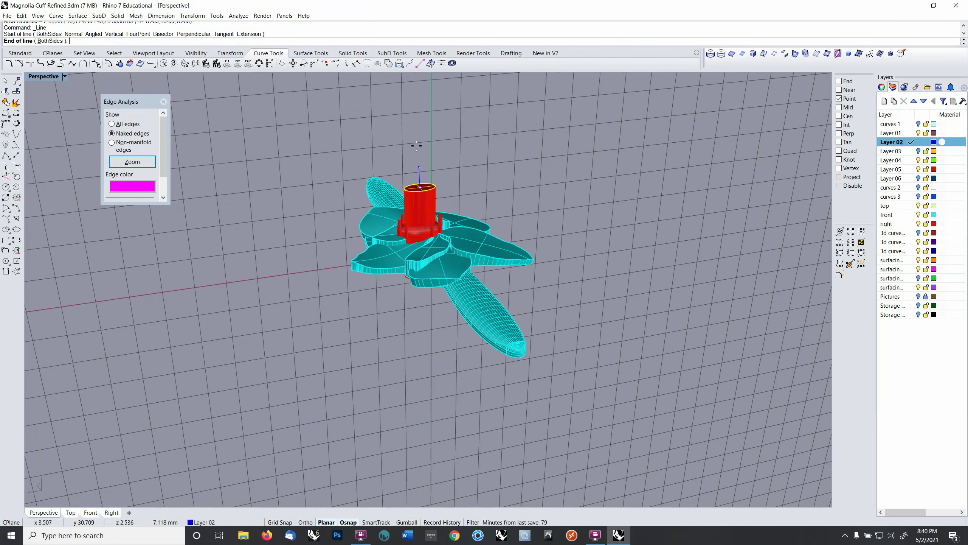
type("b")
key("Return")
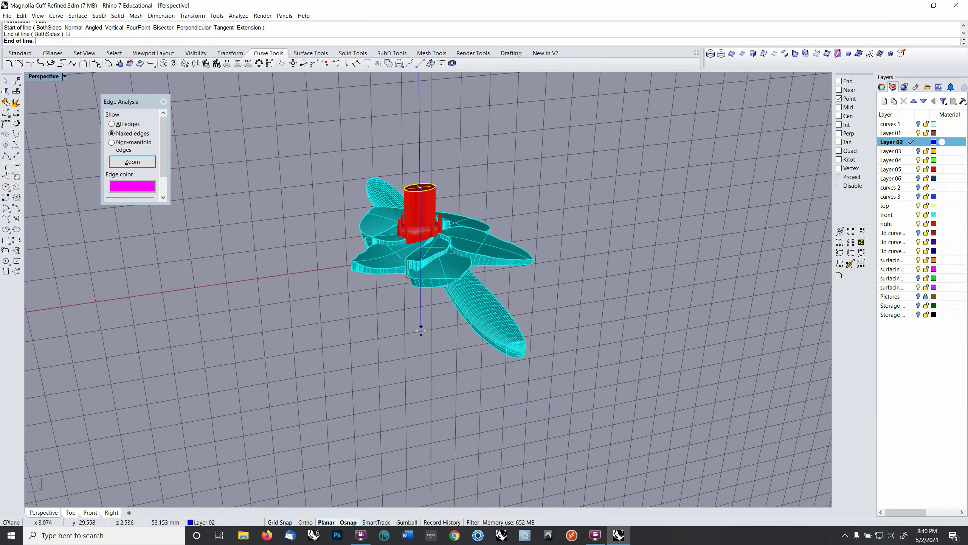
left_click(421, 316, "shift")
Step: Set the perspective view's construction plane to World Top
right_click_drag(444, 208, 446, 260, "shift")
scroll(443, 260, "up", 2)
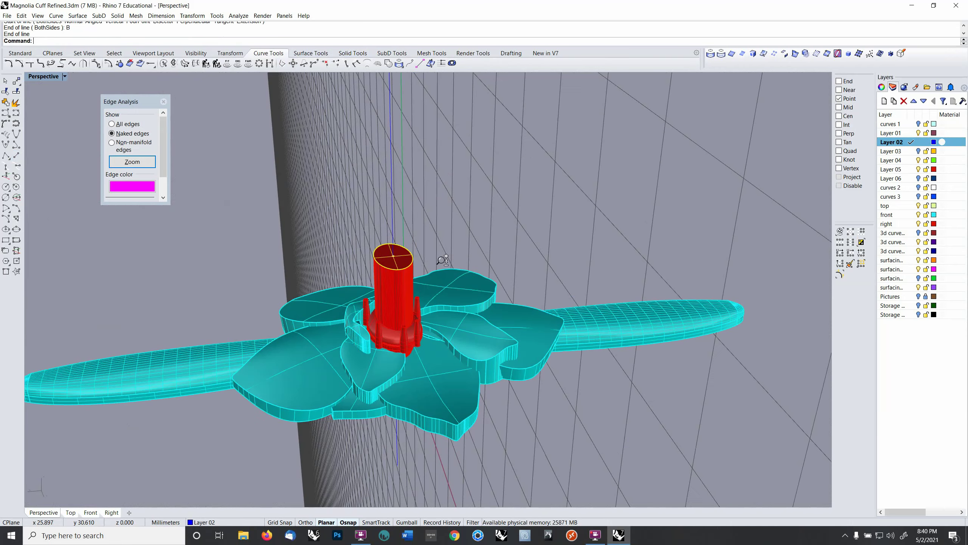
key("F4")
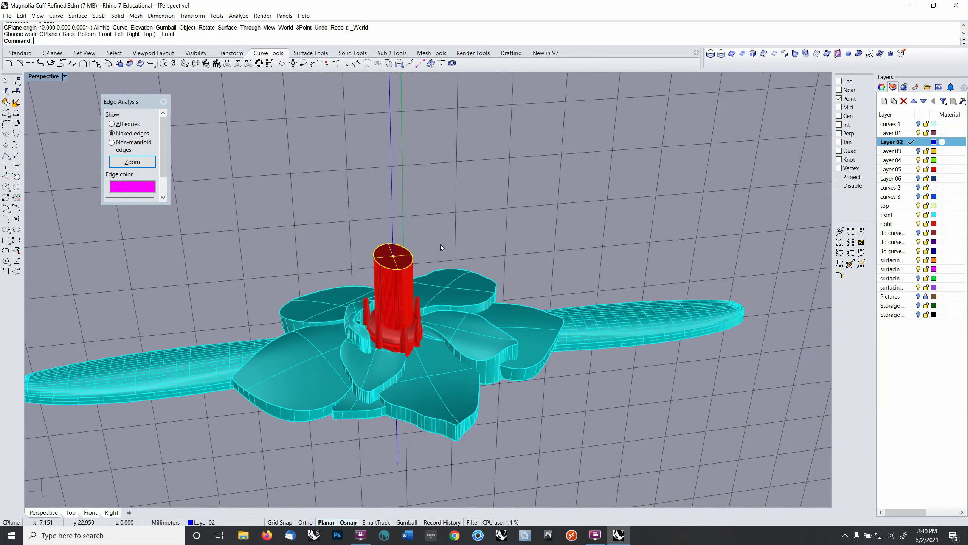
right_click_drag(440, 244, 426, 306)
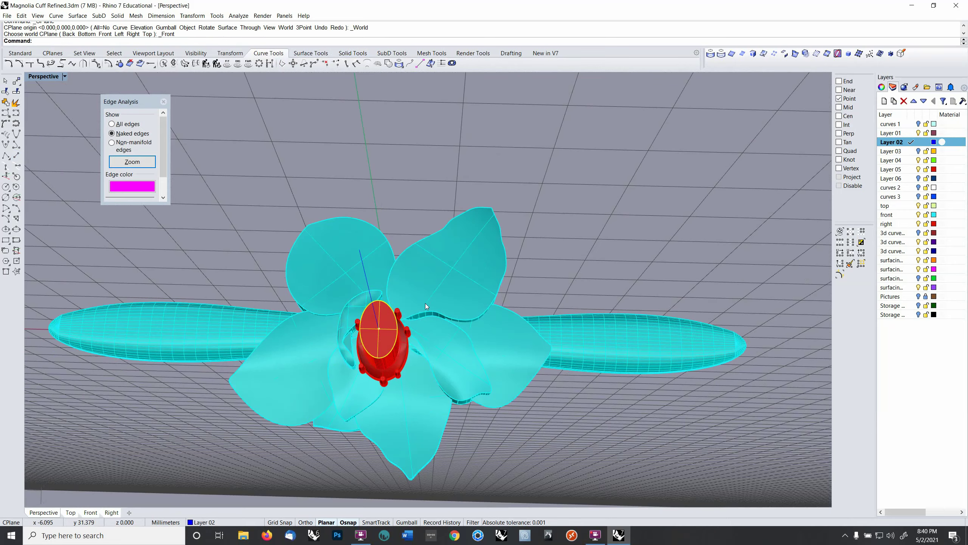
scroll(396, 335, "up", 3)
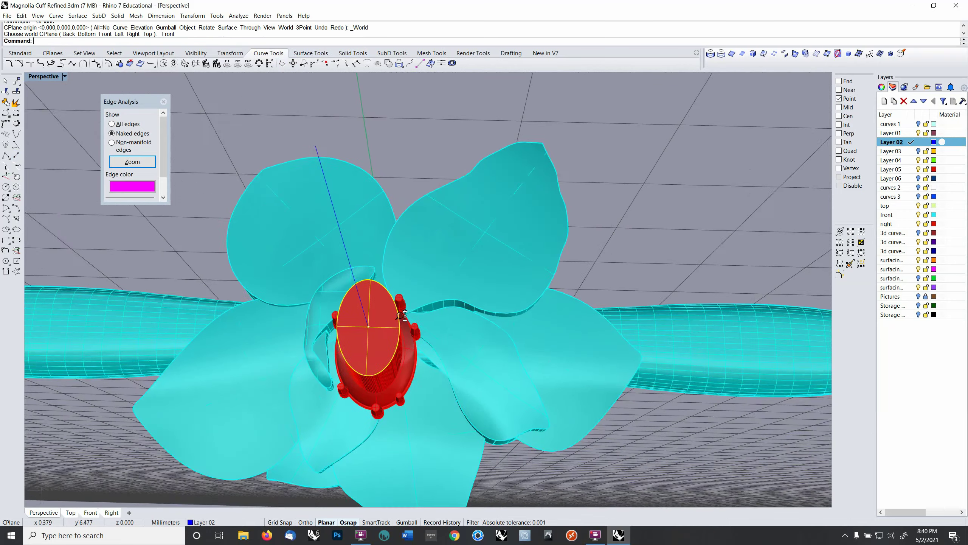
key("ctrl+shift+t")
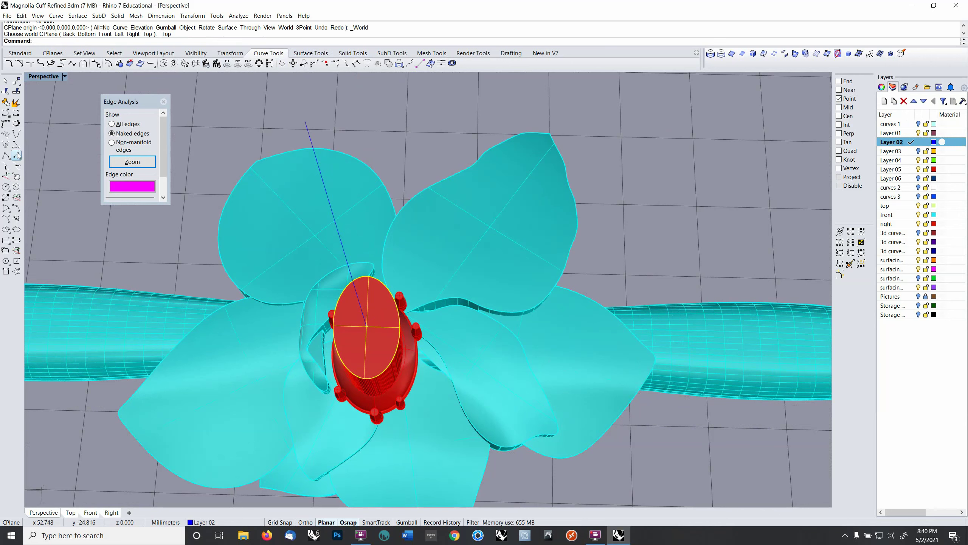
Step: Try to draw a line across the cutter's oval cap, starting from its side quadrant point
left_click(17, 165)
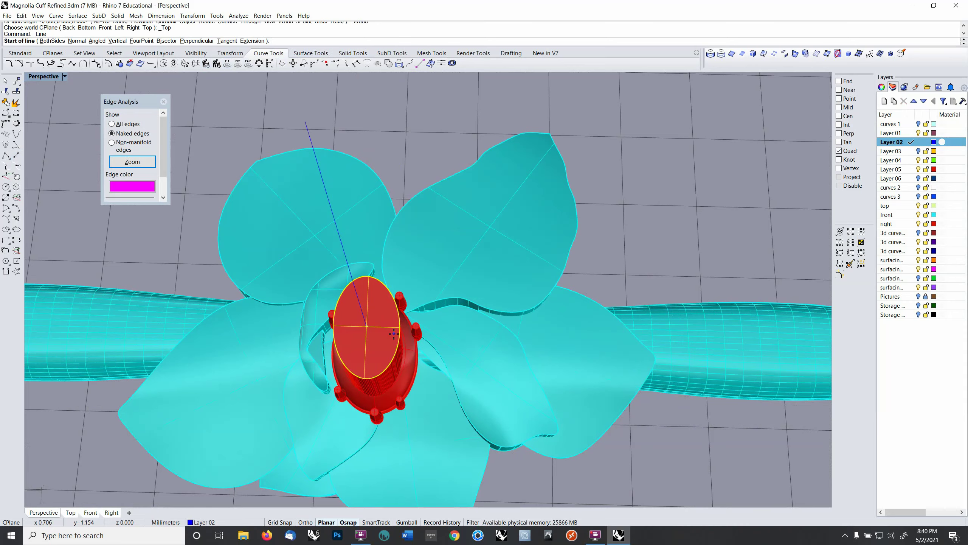
left_click(398, 327)
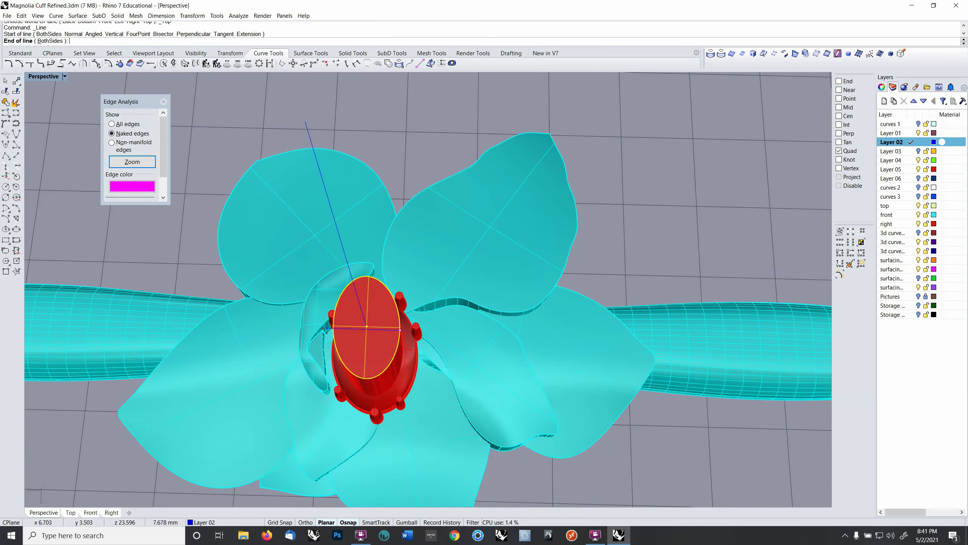
left_click(332, 317)
Step: Hide the petals by turning off the front layer
right_click_drag(383, 333, 362, 245)
scroll(379, 302, "up", 5)
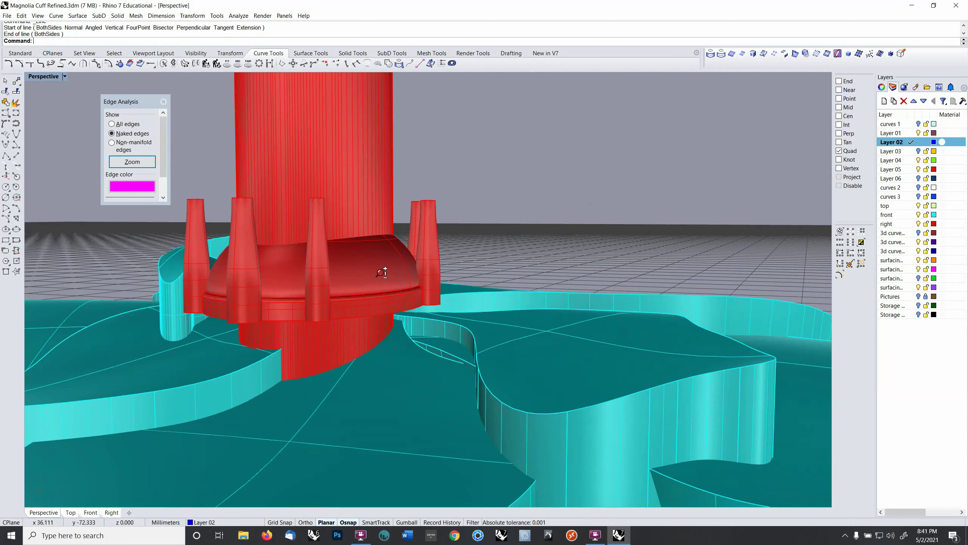
left_click(918, 215)
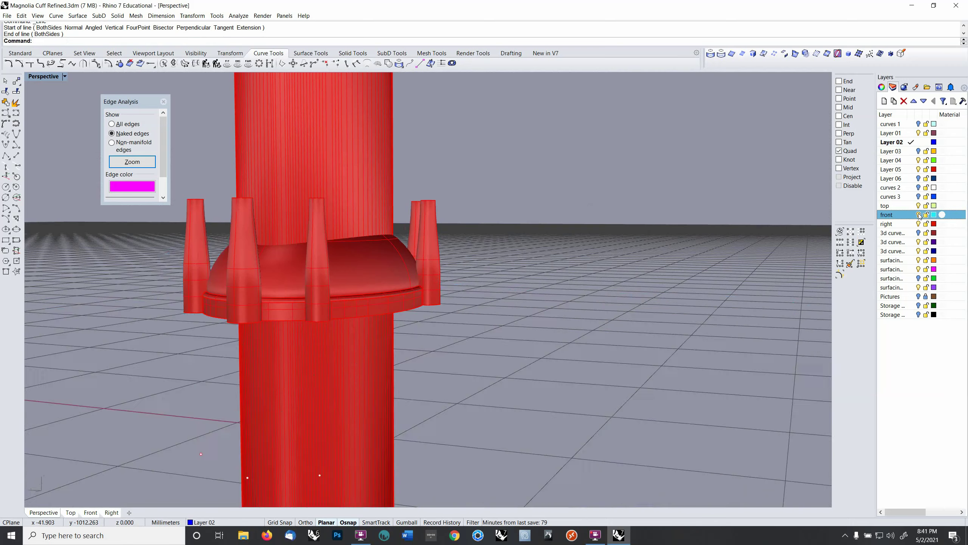
right_click_drag(432, 321, 453, 275)
right_click(453, 275)
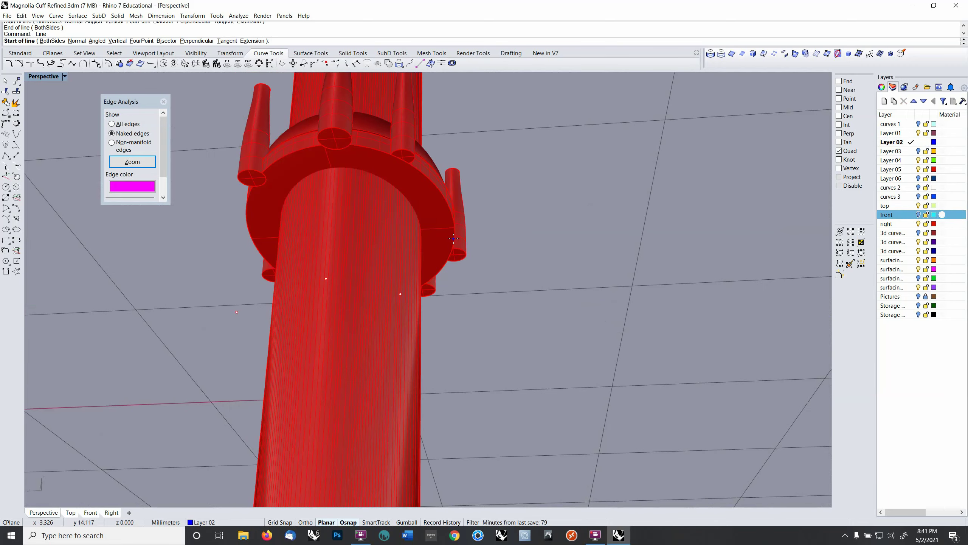
left_click(456, 224)
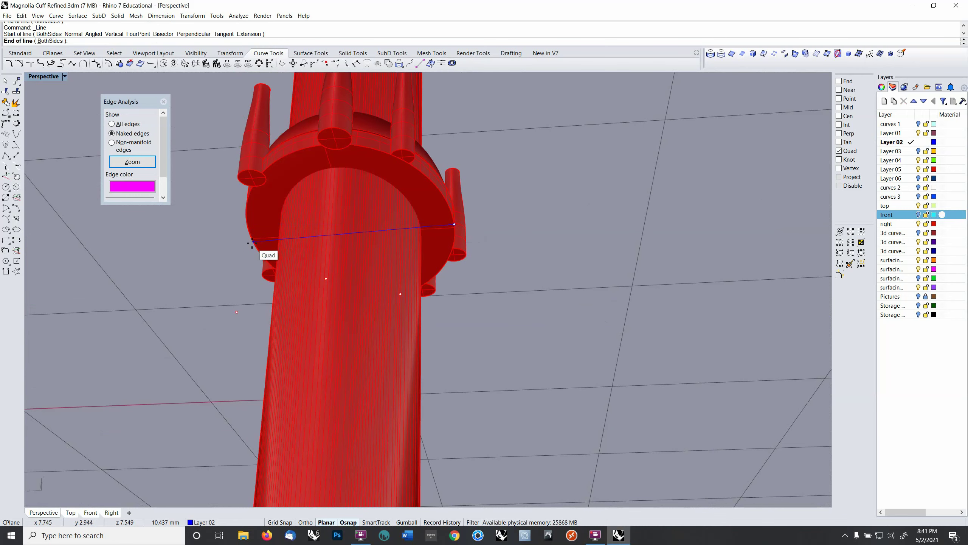
right_click_drag(251, 242, 335, 301)
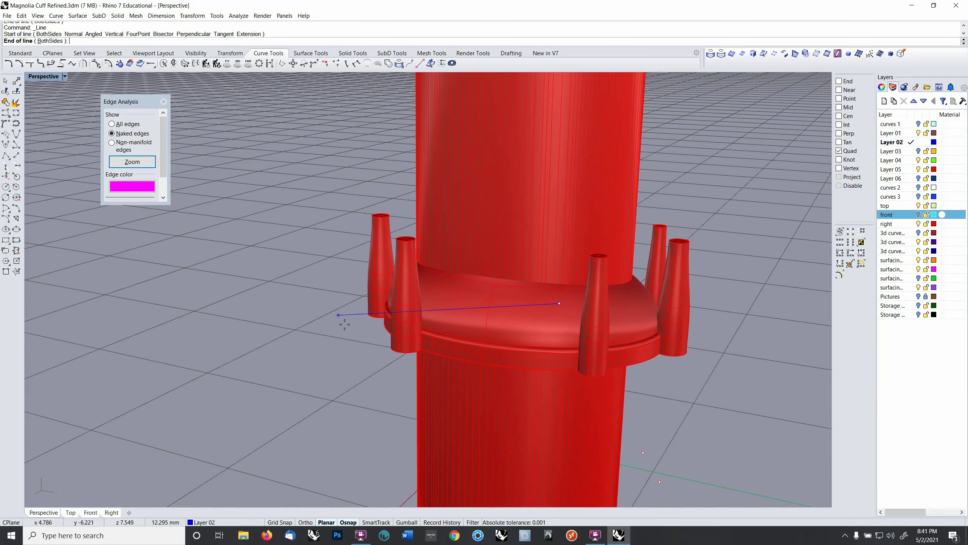
key("Escape")
Step: Ungroup the red centre assembly of stone, setting and cutter completely
right_click_drag(513, 341, 521, 323)
left_click(522, 323)
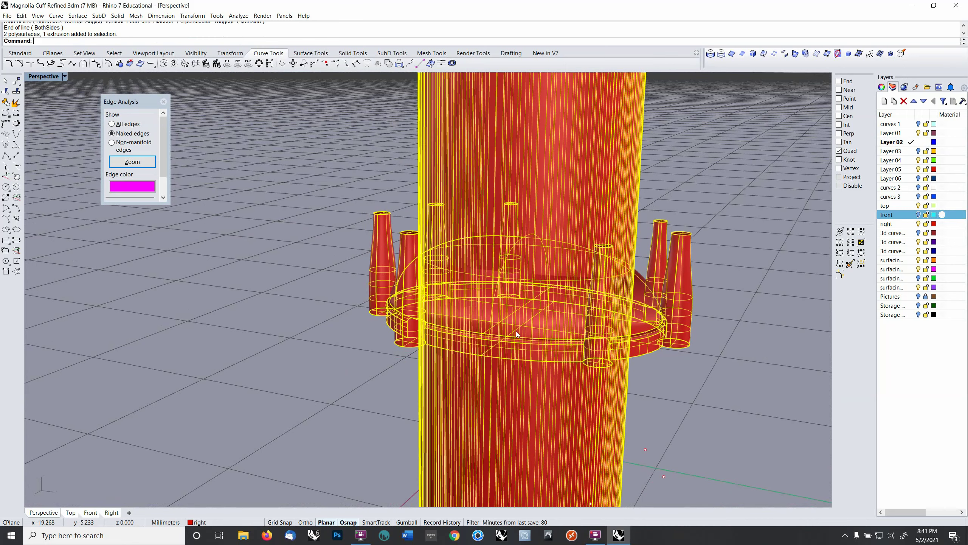
key("ctrl+shift+g")
key("ctrl+shift+g")
key("ctrl+shift+g")
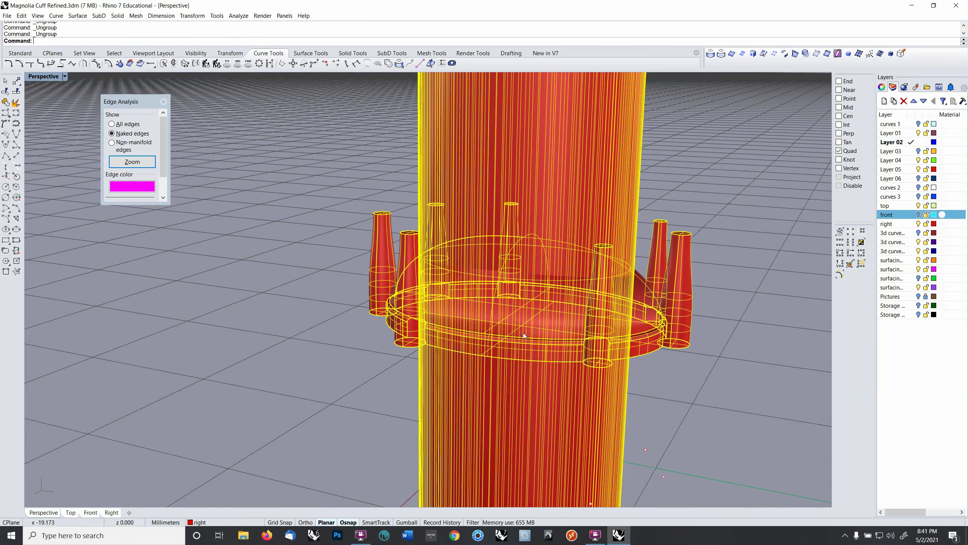
Step: Move only the domed oval stone to the top layer
left_click(658, 389)
left_click(636, 318)
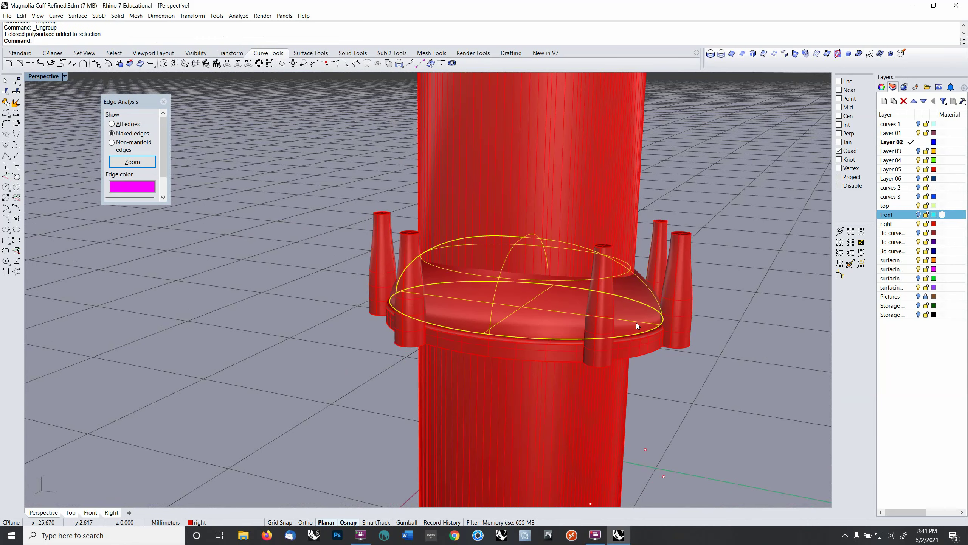
key("F4")
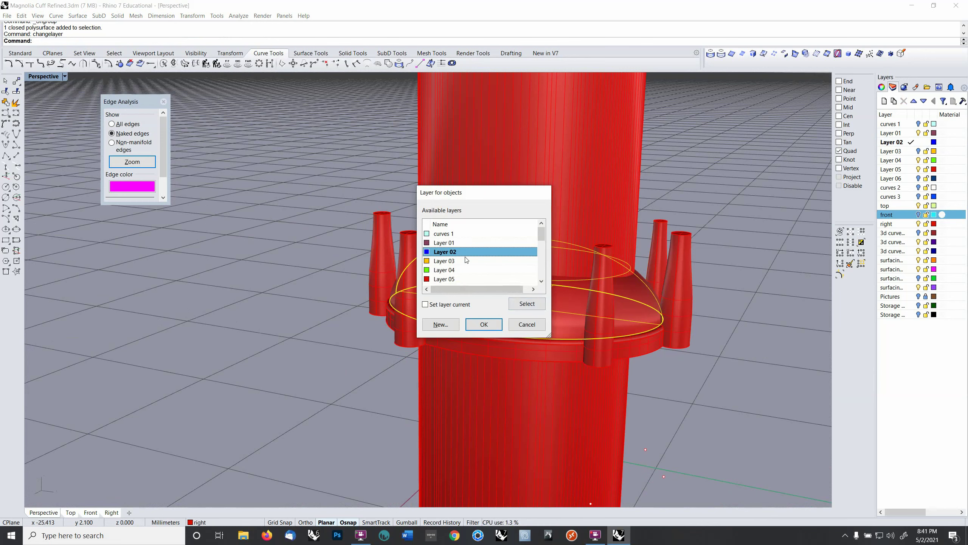
key("t")
left_click(483, 324)
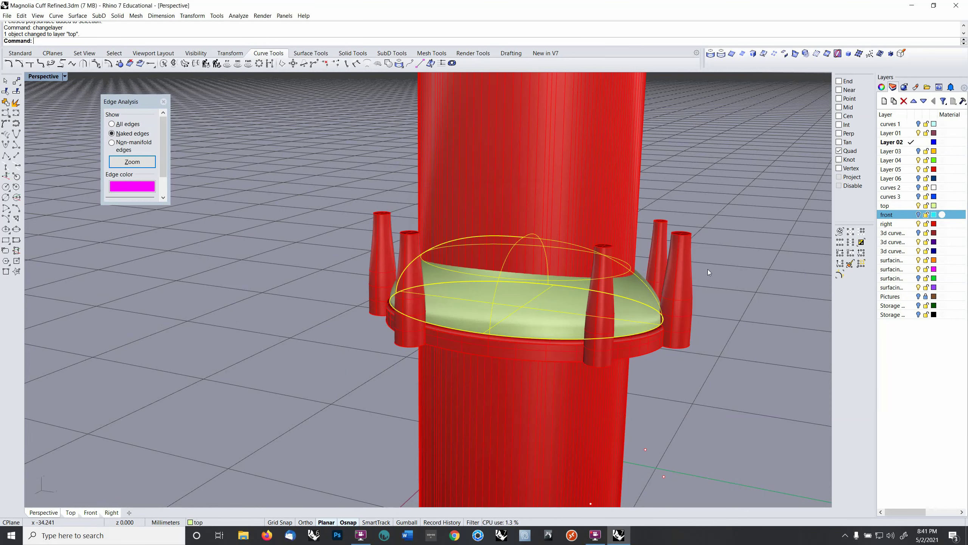
Step: Hide the red setting and cutter by turning off the right layer, leaving the stone isolated
left_click(884, 216)
left_click(919, 224)
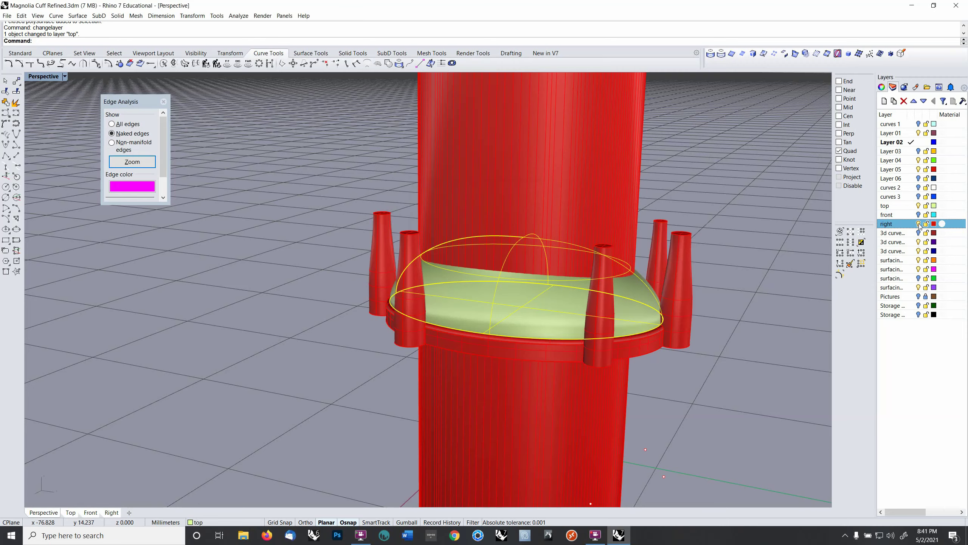
scroll(543, 342, "up", 5)
right_click_drag(542, 342, 491, 244)
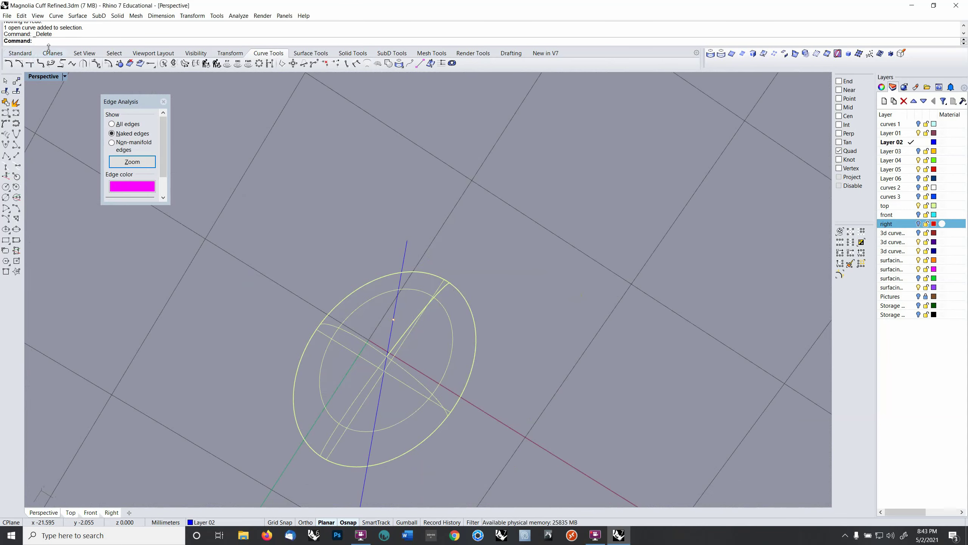
Step: Orient the construction plane to the domed stone with the CPlane Object option
left_click(51, 57)
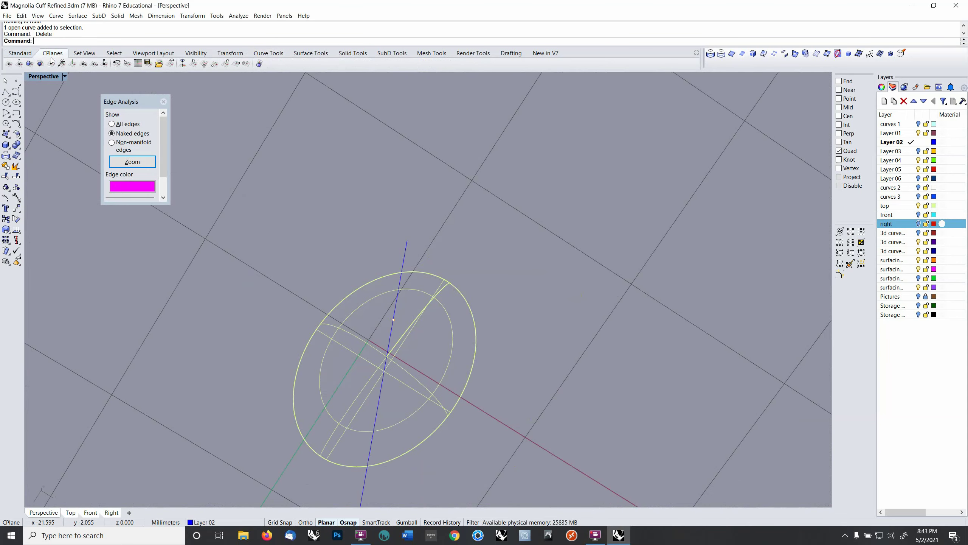
left_click(30, 64)
right_click_drag(372, 409, 377, 384)
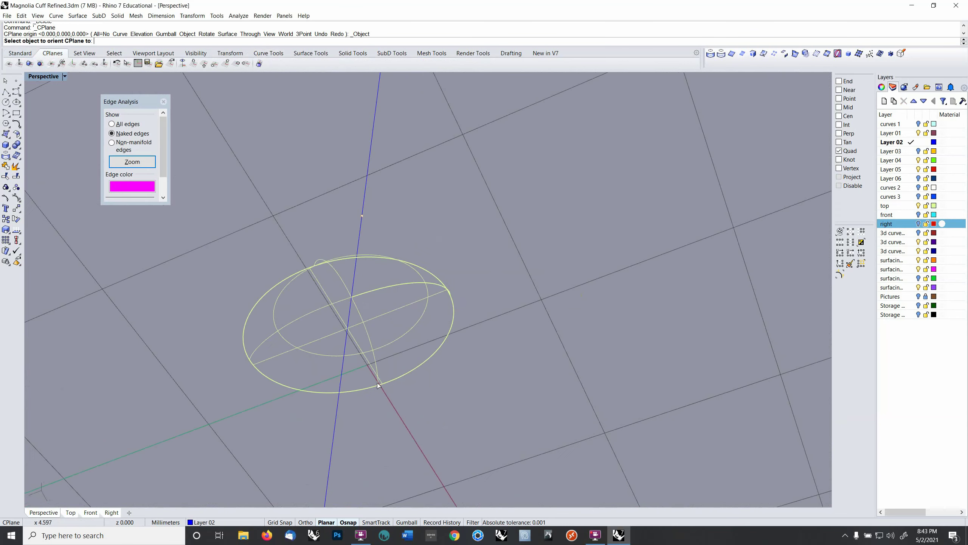
left_click(322, 283)
right_click_drag(457, 397, 386, 358)
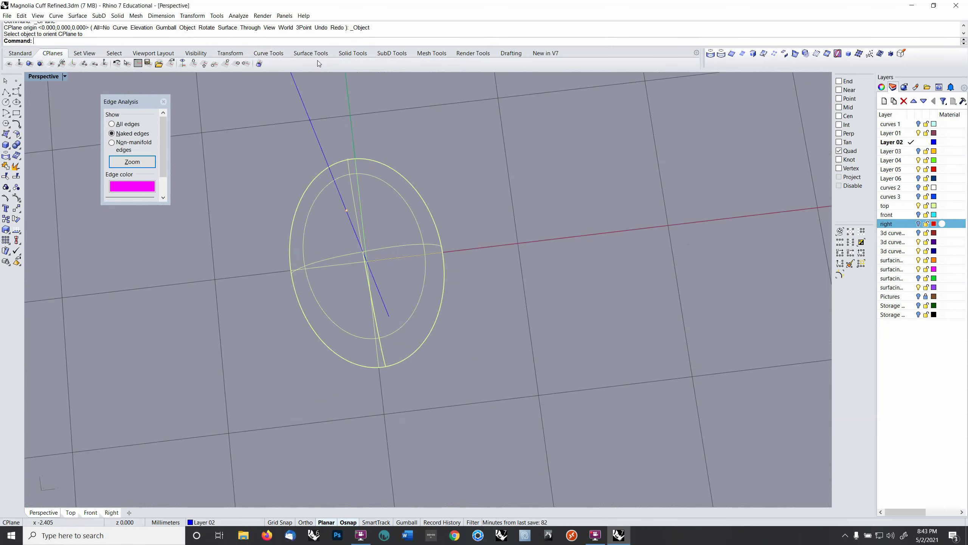
Step: Draw an ellipse by diameter around the stone's base, snapping its axes to the base outline's quadrant points
left_click(260, 63)
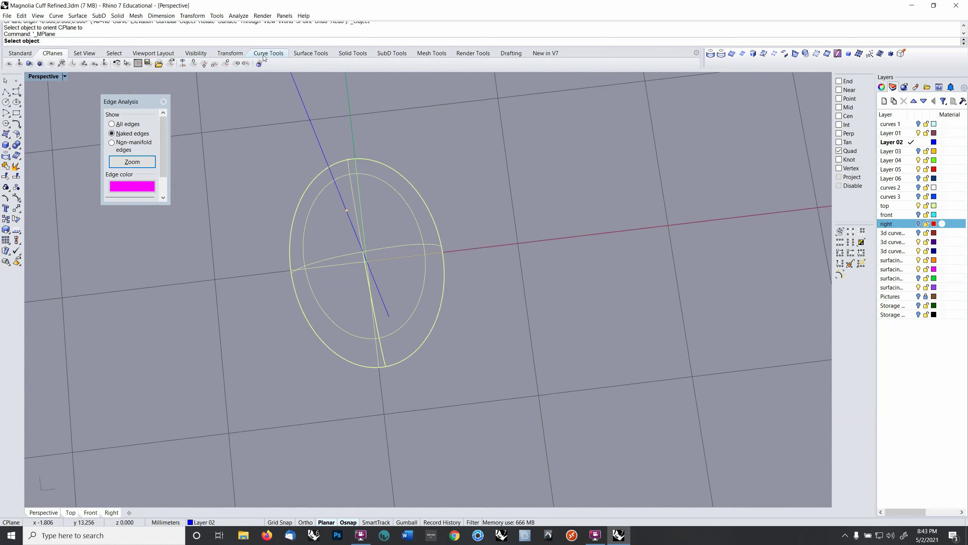
left_click(264, 53)
left_click(6, 250)
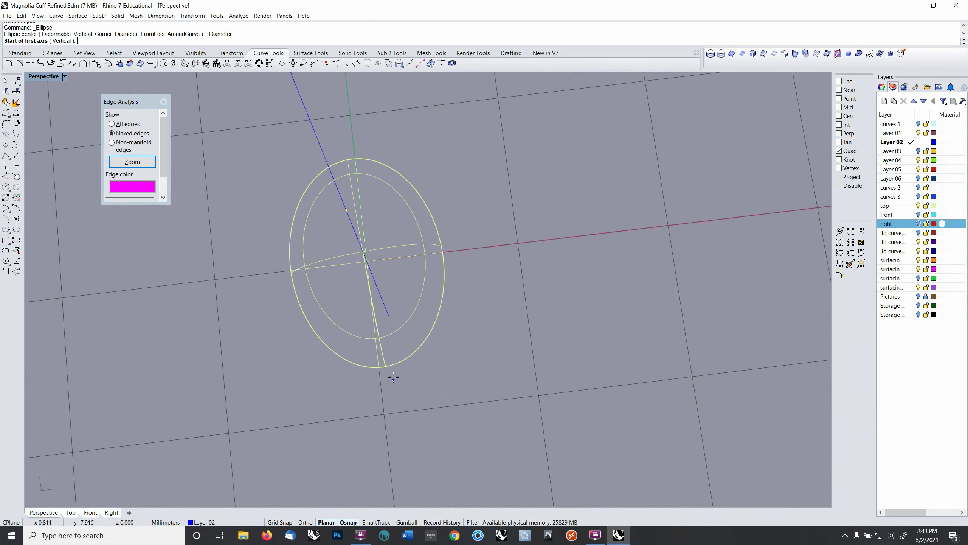
left_click(386, 367)
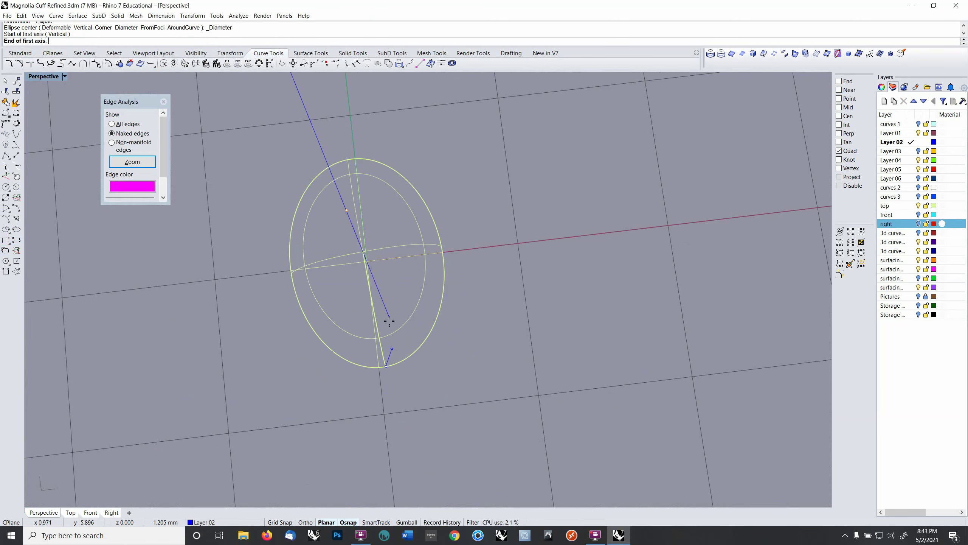
left_click(350, 158)
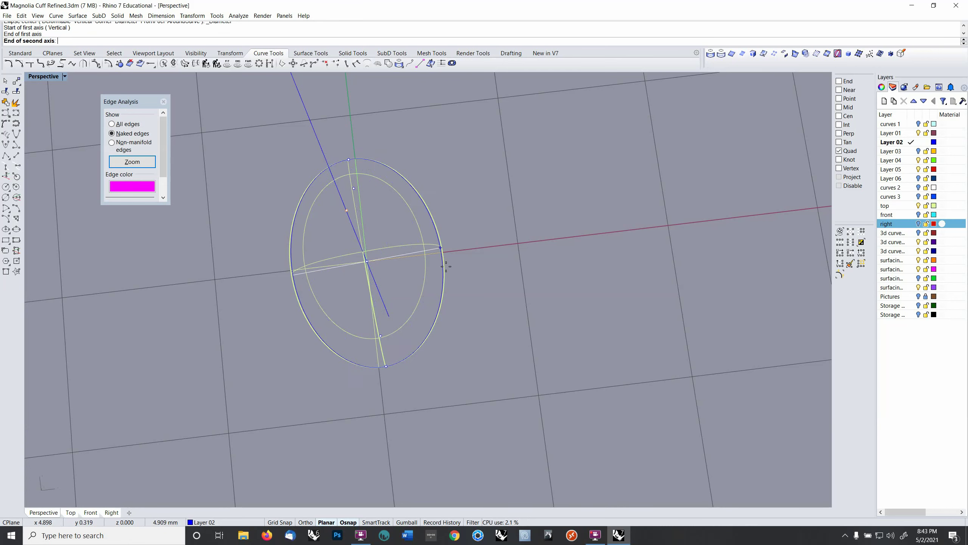
left_click(442, 251)
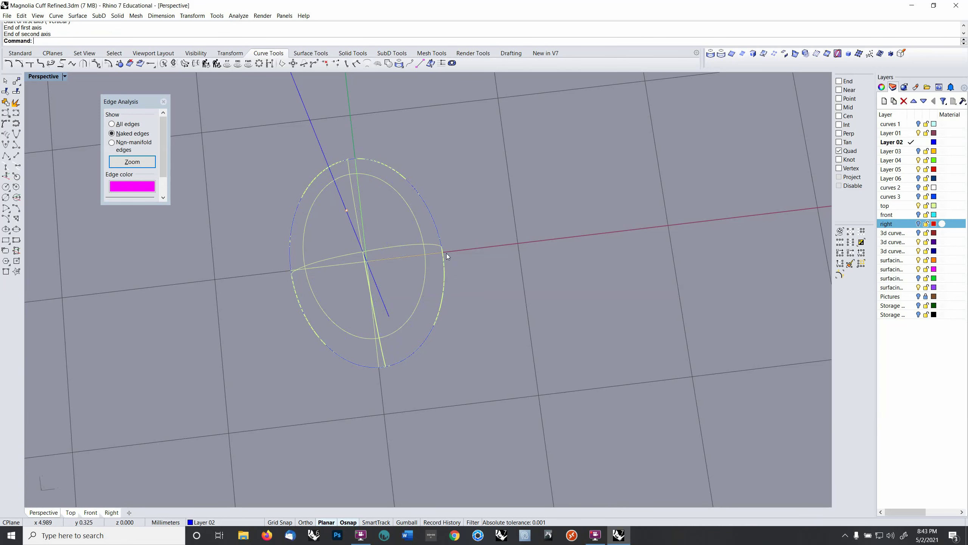
Step: Pick the ellipse curve rather than the stone polysurface and orient the construction plane to it
left_click(432, 214)
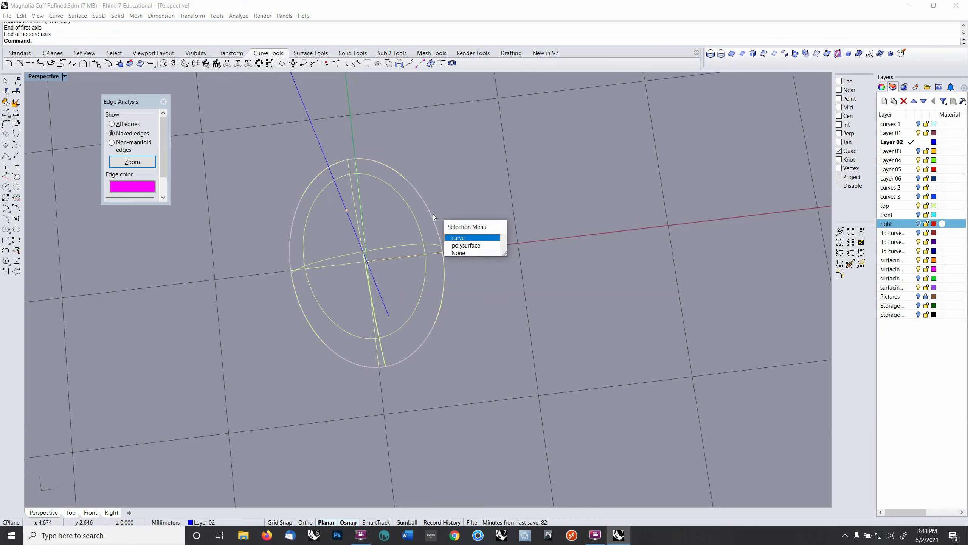
left_click(469, 237)
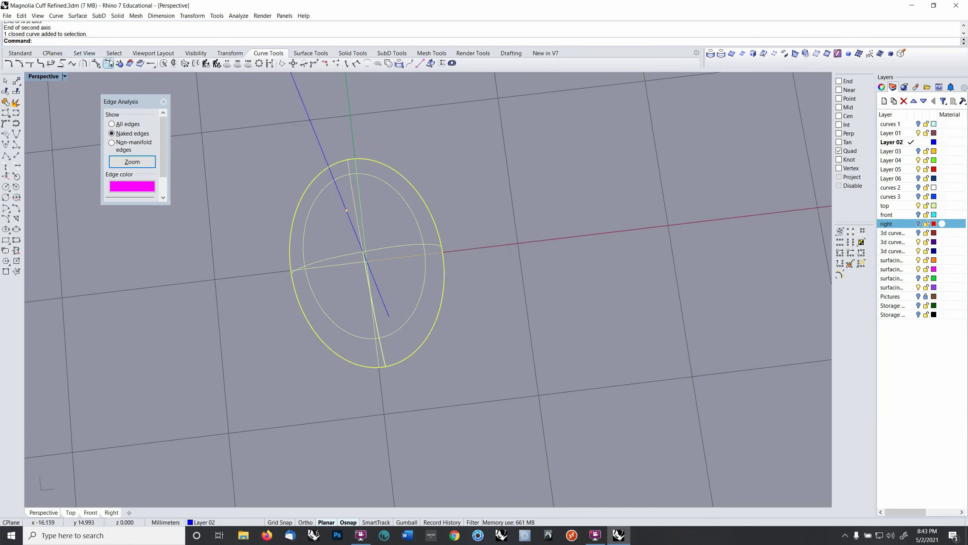
left_click(56, 56)
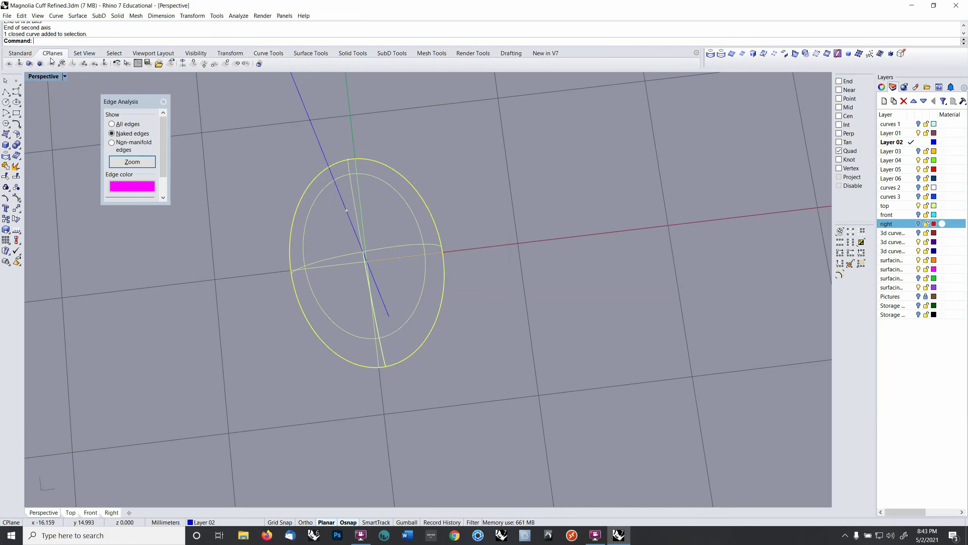
left_click(29, 63)
right_click_drag(357, 292, 396, 283)
scroll(395, 283, "up", 1)
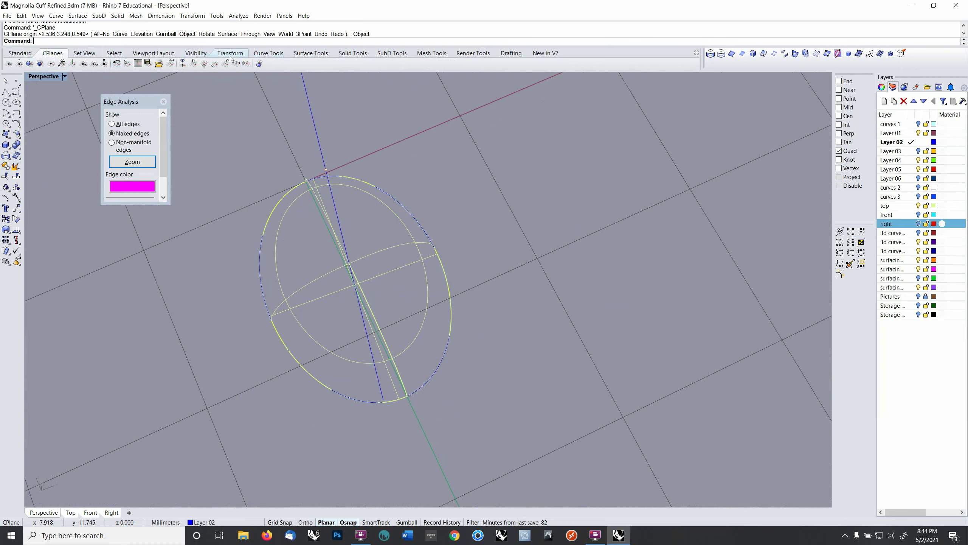
Step: Draw a straight line across the short axis of the stone's base ellipse, snapping to its opposite quadrant points
left_click(269, 53)
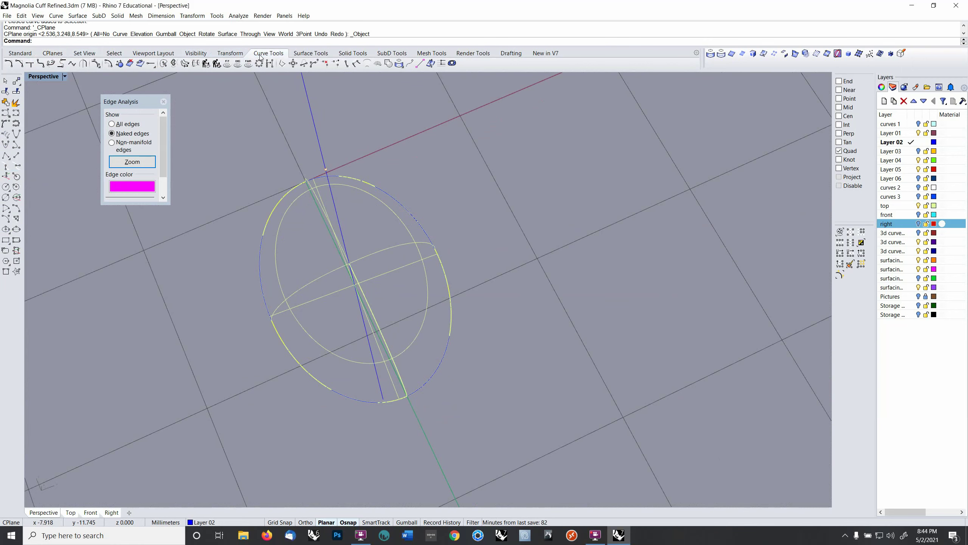
left_click(16, 155)
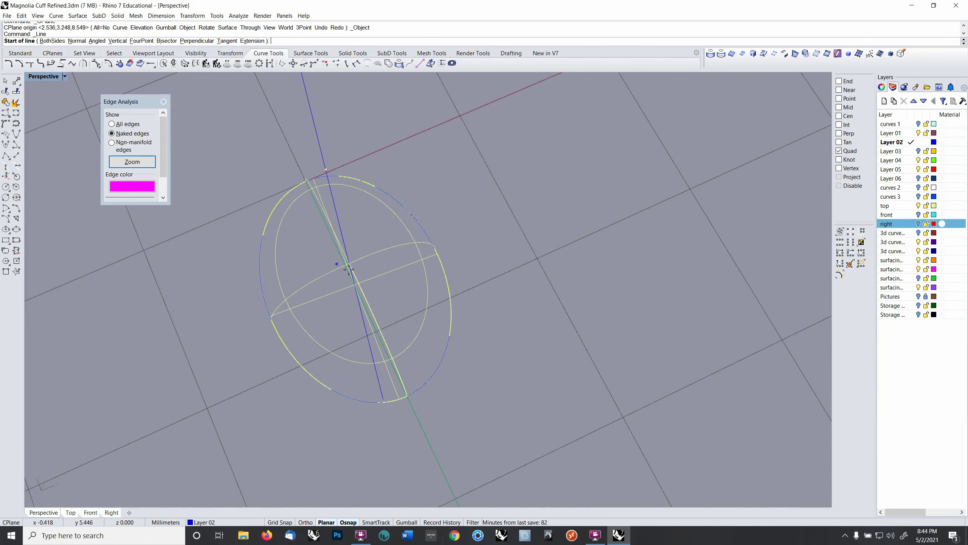
left_click(436, 249)
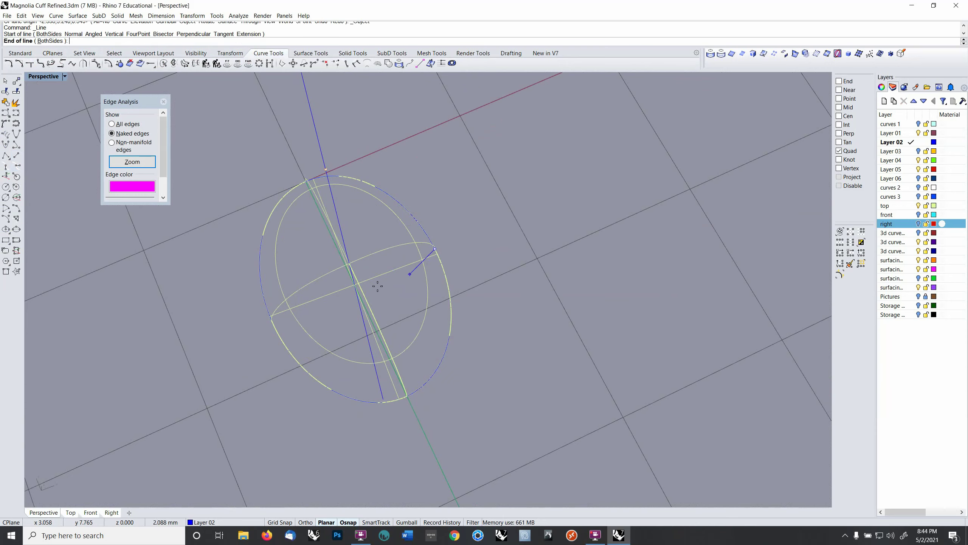
left_click(270, 322)
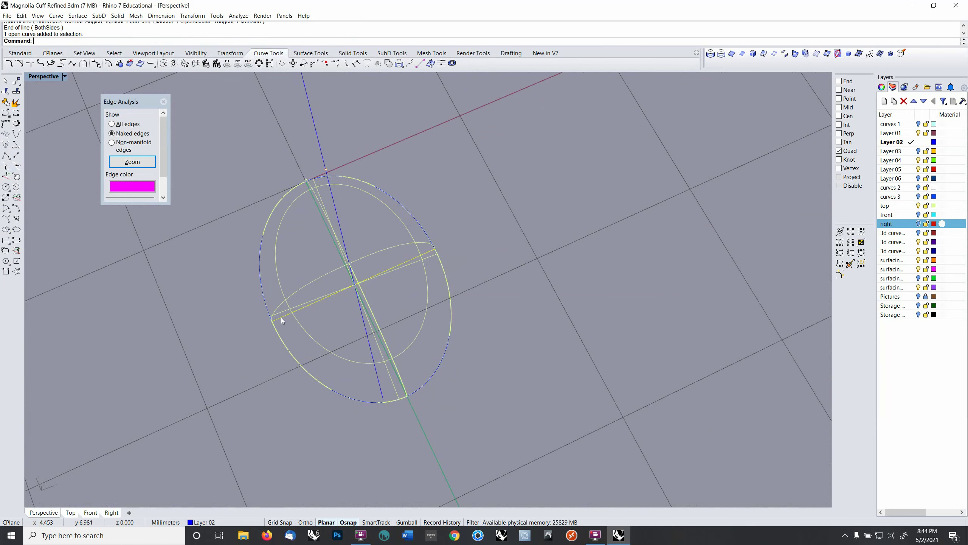
Step: Extend one end of the line across the stone's base by 20 mm using Extend By Line
right_click_drag(281, 318, 190, 129)
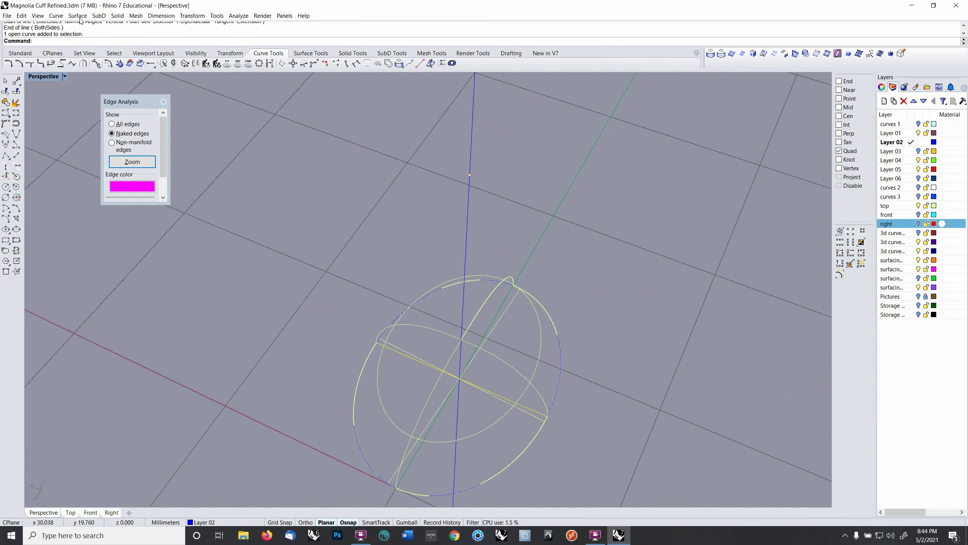
left_click(56, 15)
mouse_move(88, 179)
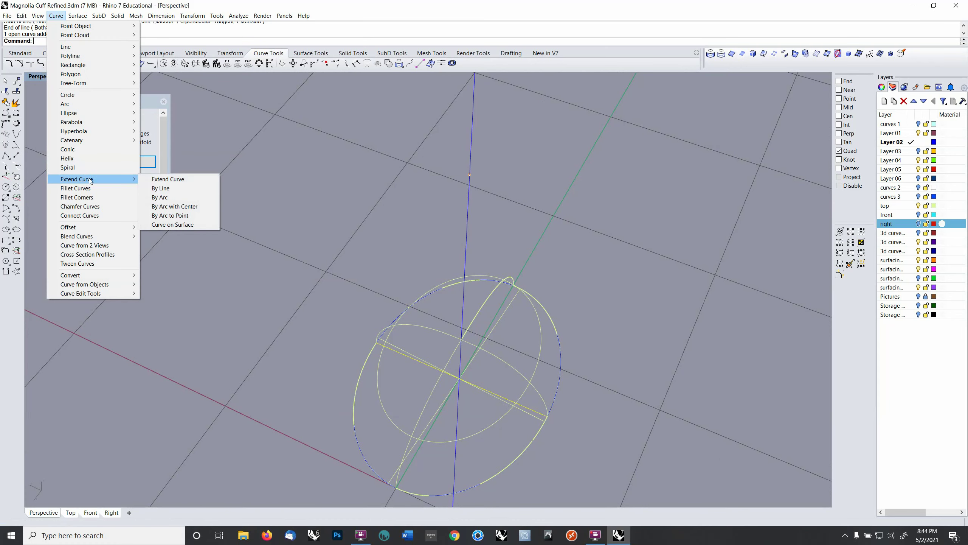
left_click(160, 188)
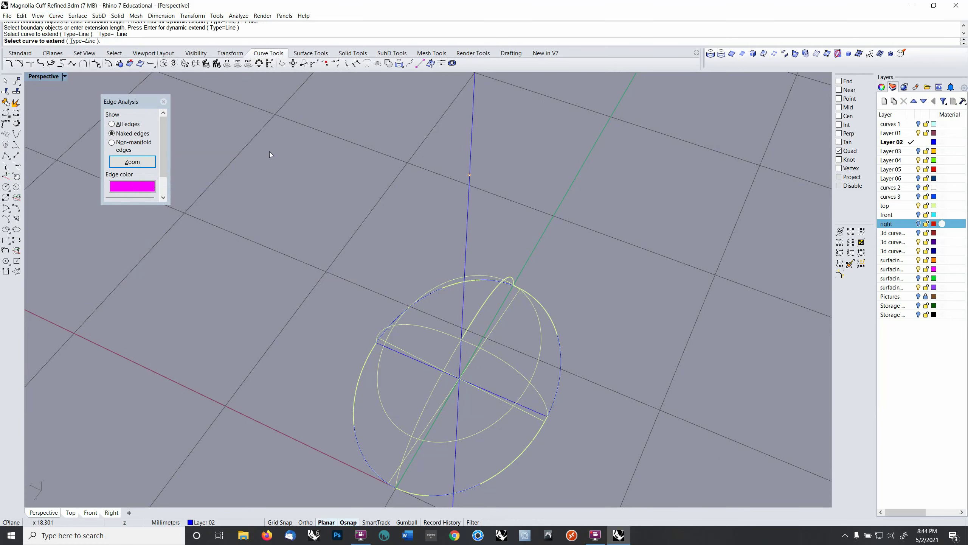
type("20")
key("Return")
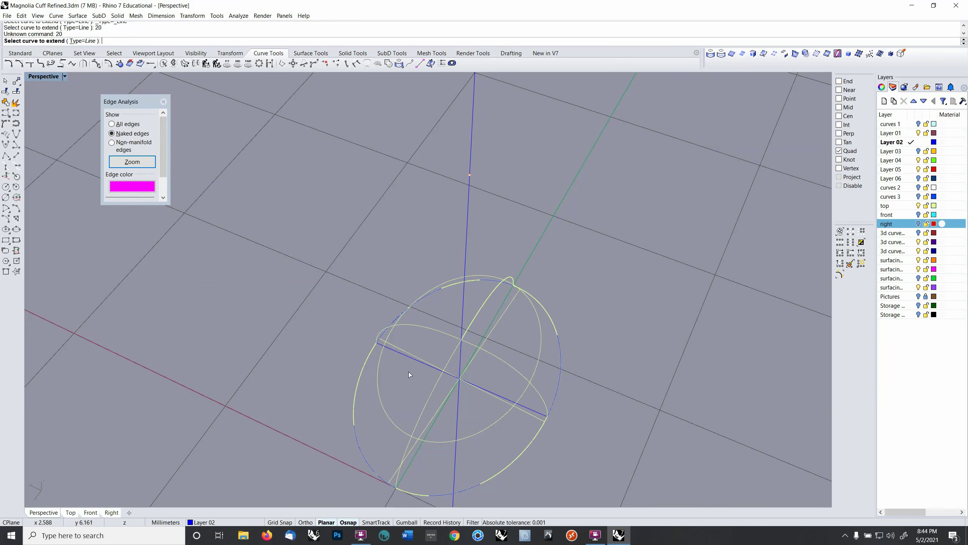
left_click(395, 350)
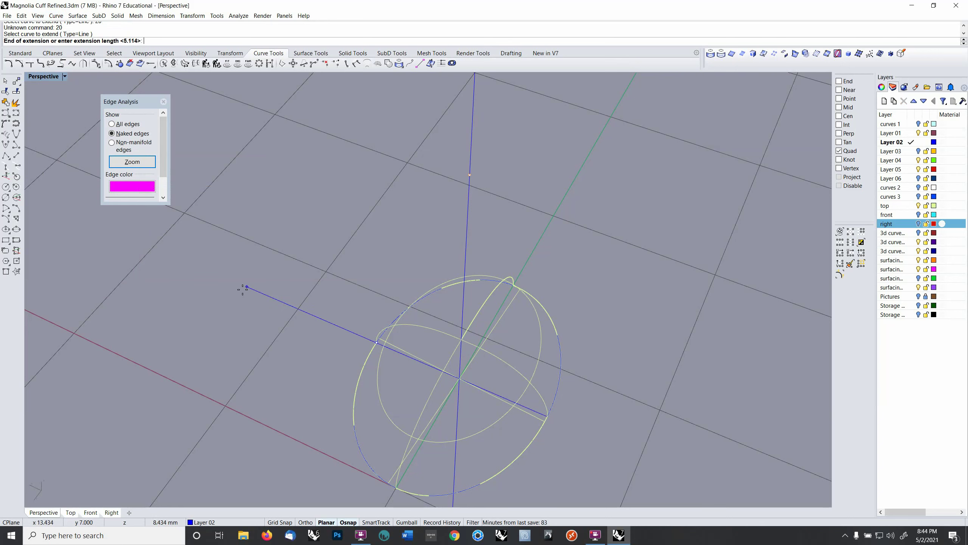
type("20")
key("Return")
key("Return")
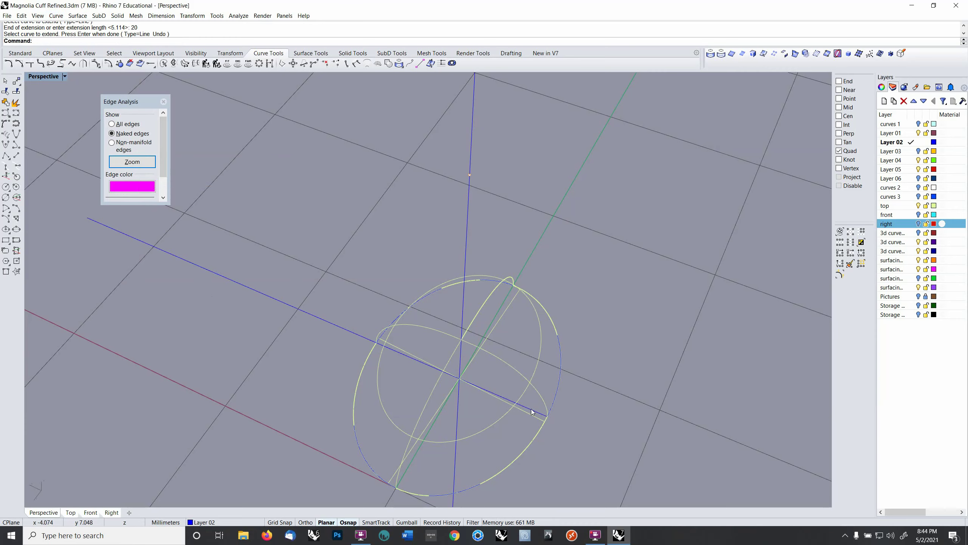
Step: Extend the opposite end of the cross line by 20 mm as well
left_click(531, 409)
key("Return")
left_click(527, 410)
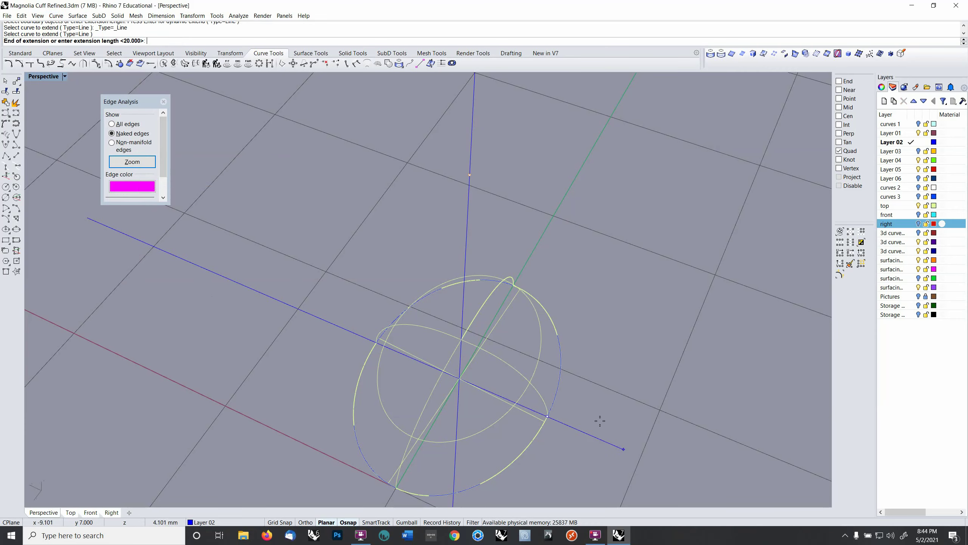
type("20")
key("Return")
scroll(588, 379, "down", 10)
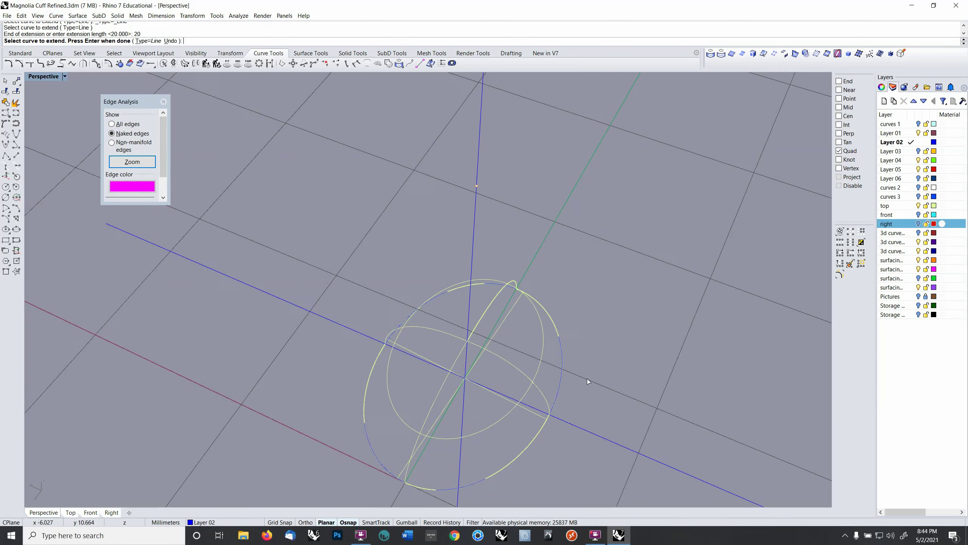
Step: Turn the right layer back on to show the red setting and cutter around the stone
right_click_drag(564, 416, 475, 340)
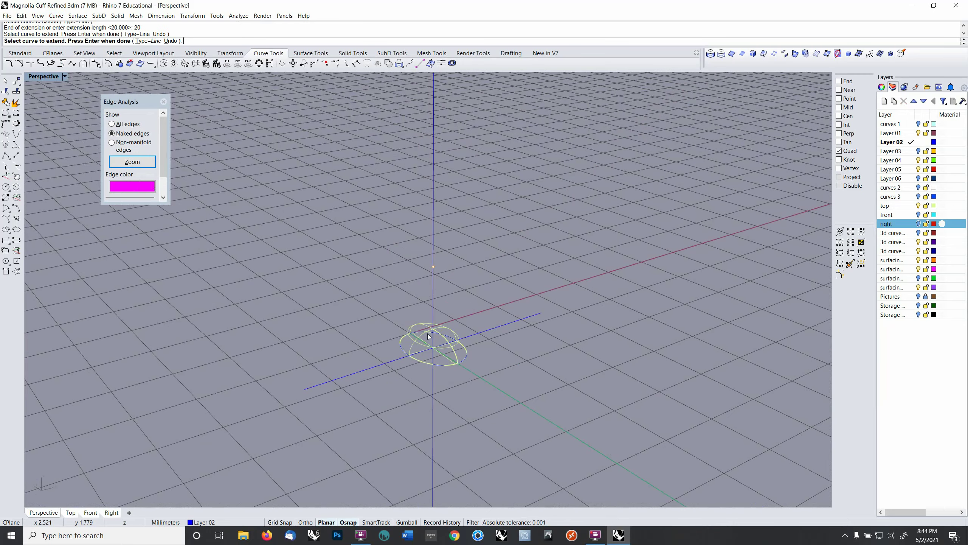
left_click(451, 335)
left_click(467, 357)
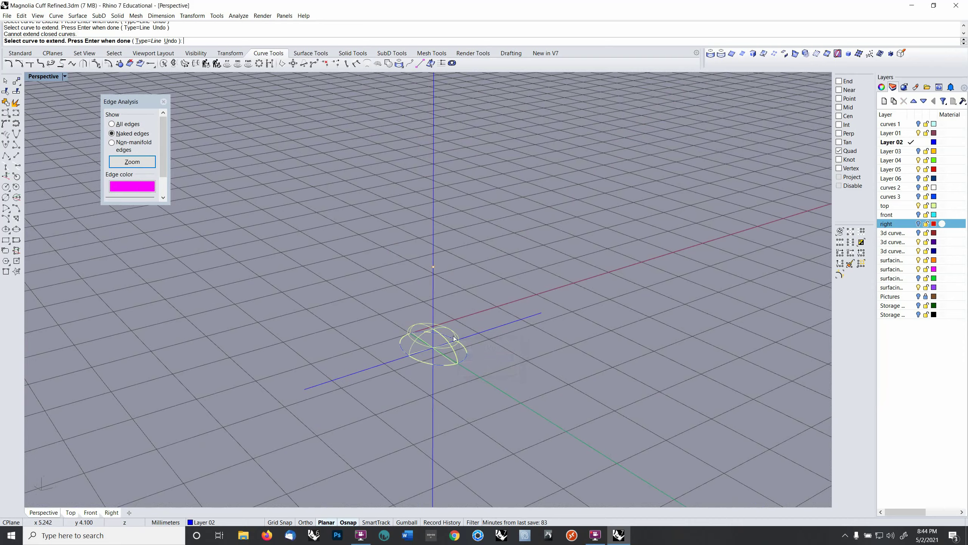
right_click_drag(455, 338, 572, 306)
left_click(919, 224)
scroll(371, 339, "up", 7)
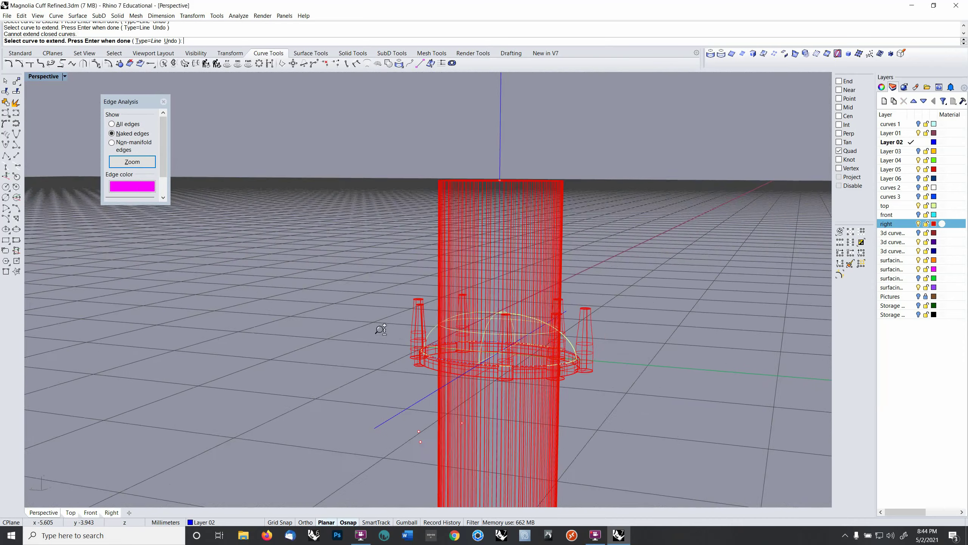
scroll(423, 325, "down", 4)
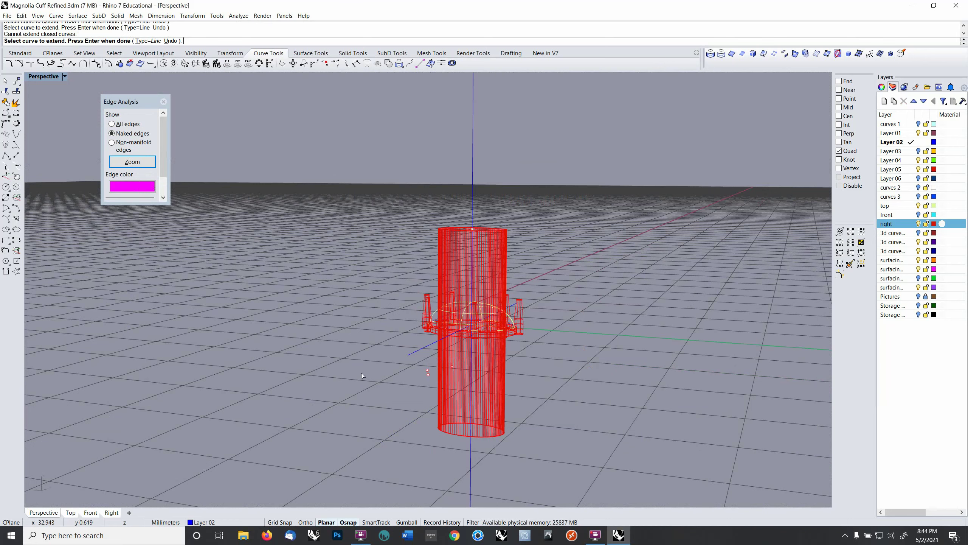
Step: End the curve extension and delete the three stray points beside the cutter's lower half
left_click(482, 408)
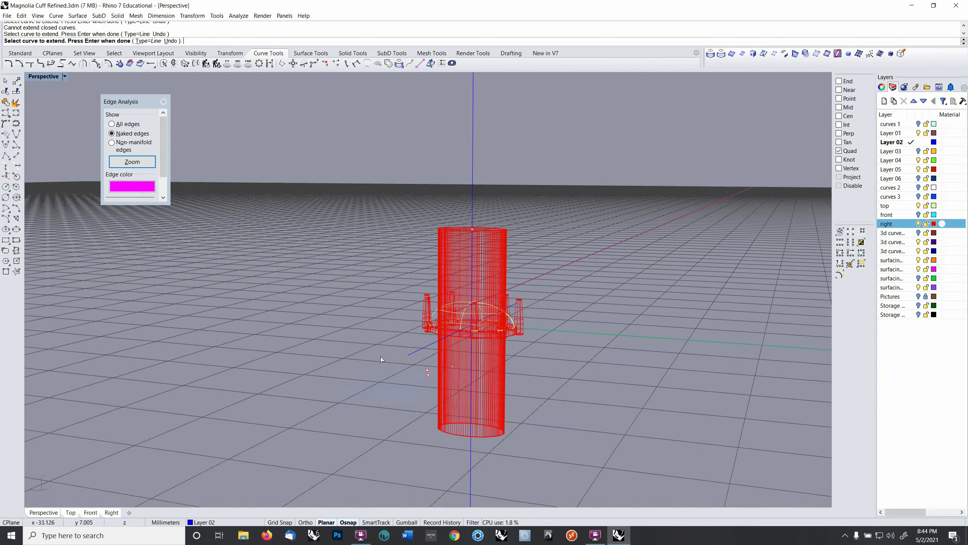
left_click(484, 394)
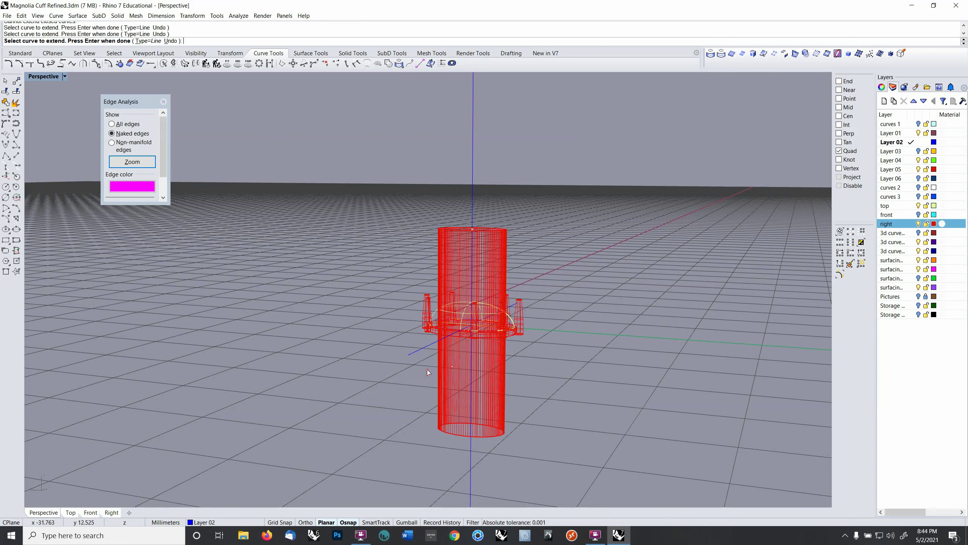
left_click(409, 355)
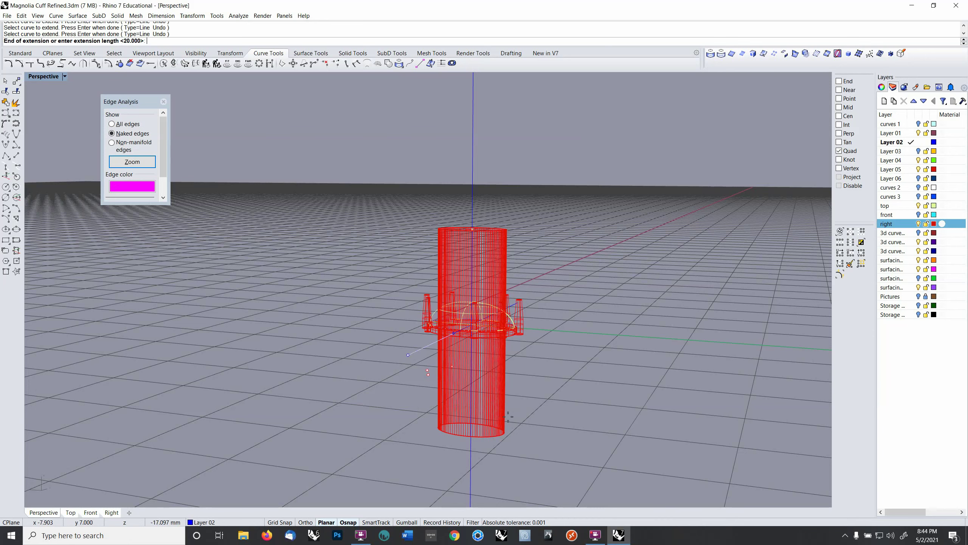
key("Return")
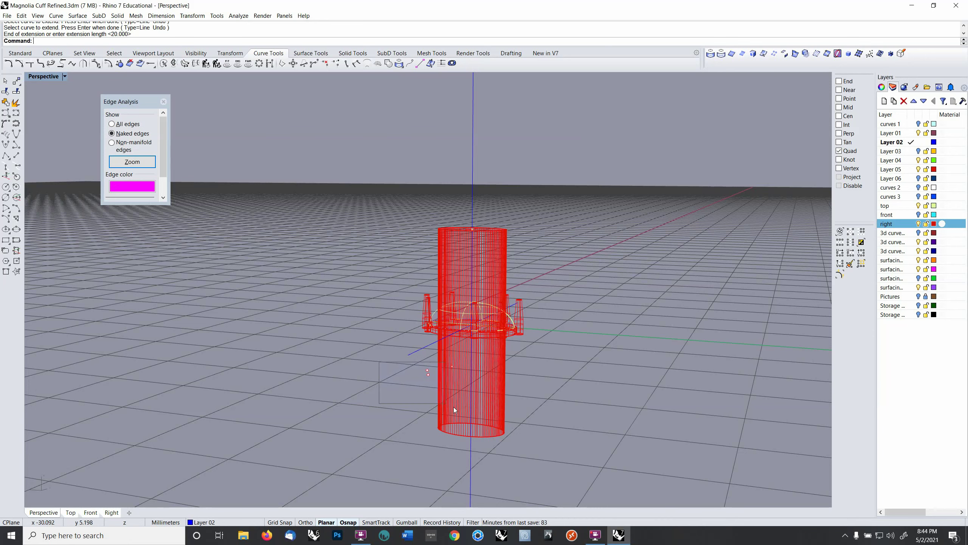
left_click_drag(454, 407, 491, 414)
key("Delete")
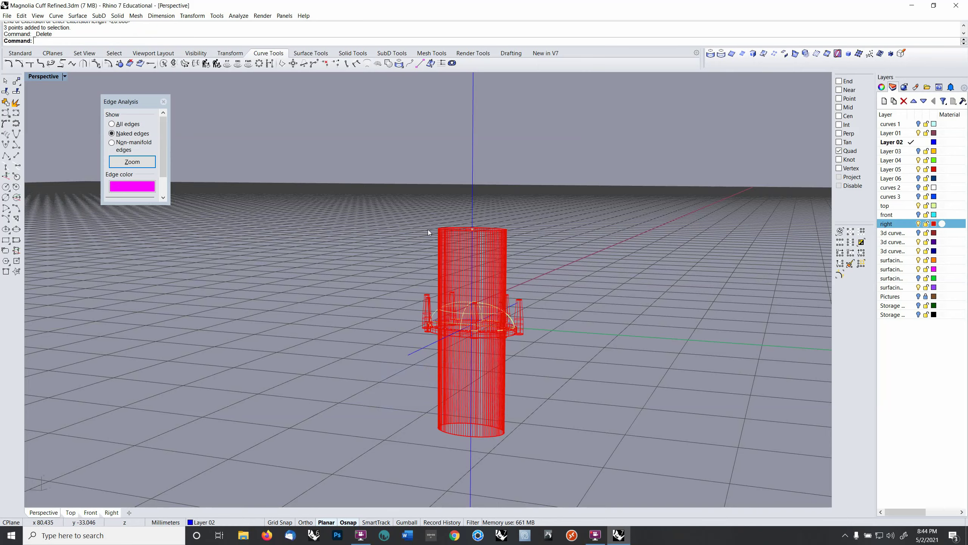
Step: Try deleting the point and surface at the cutter's upper end together, and undo that deletion
left_click_drag(520, 259, 520, 262)
key("Delete")
right_click_drag(514, 276, 502, 305)
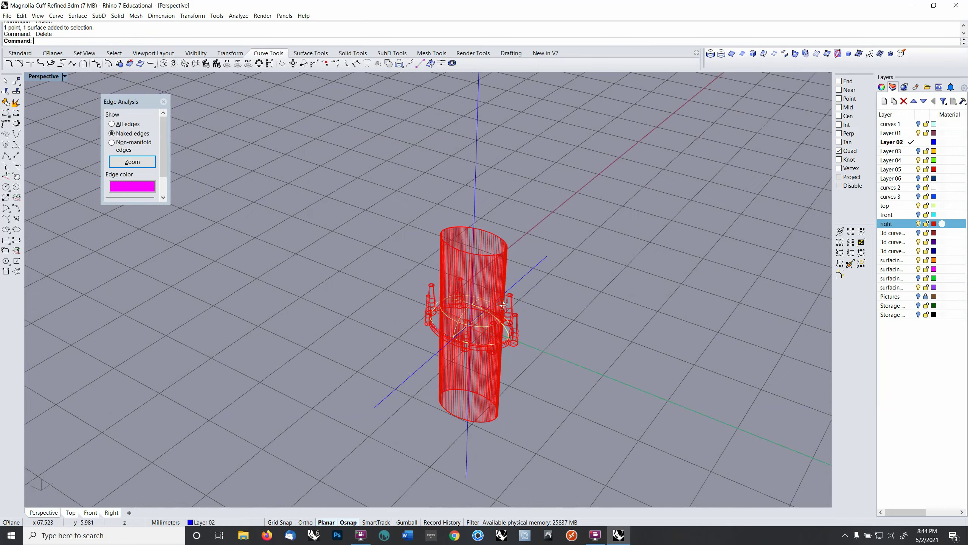
key("ctrl+z")
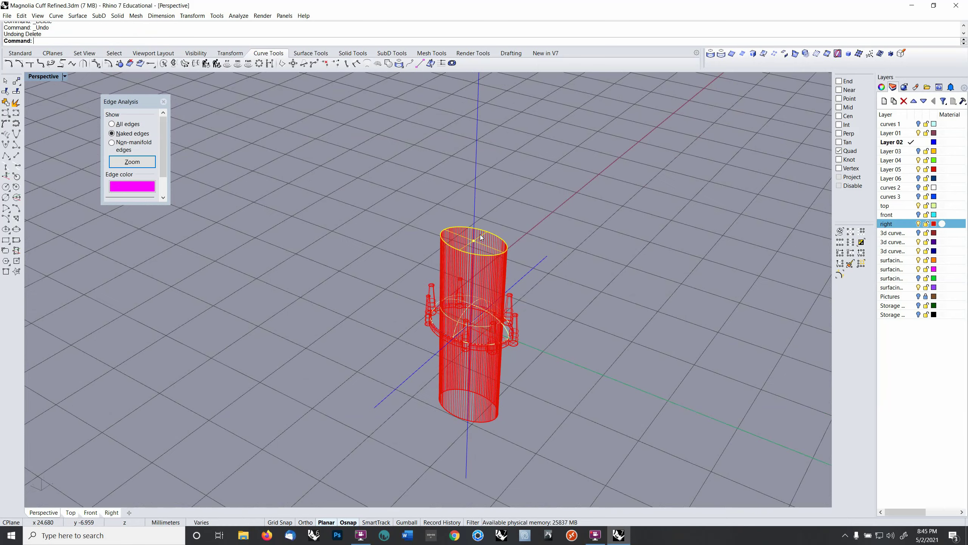
Step: Delete the stray point and the loose open surface at the upper end of the oval cutter
left_click(479, 234, "ctrl")
key("Delete")
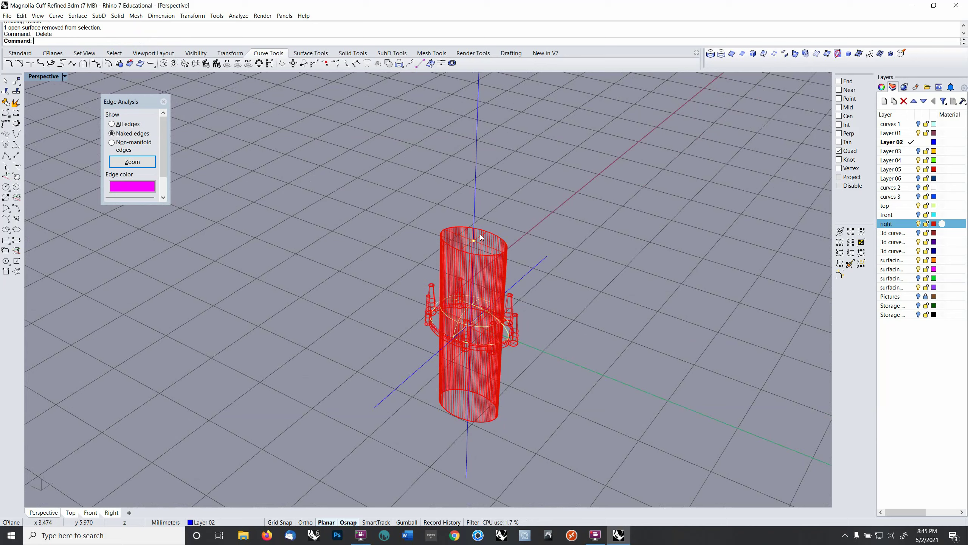
left_click(486, 277)
left_click(6, 102)
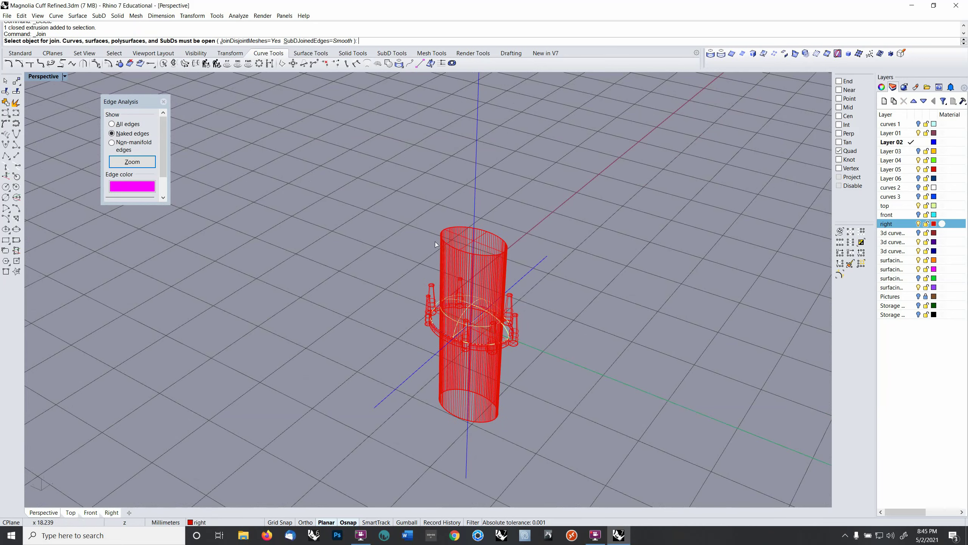
left_click(478, 240)
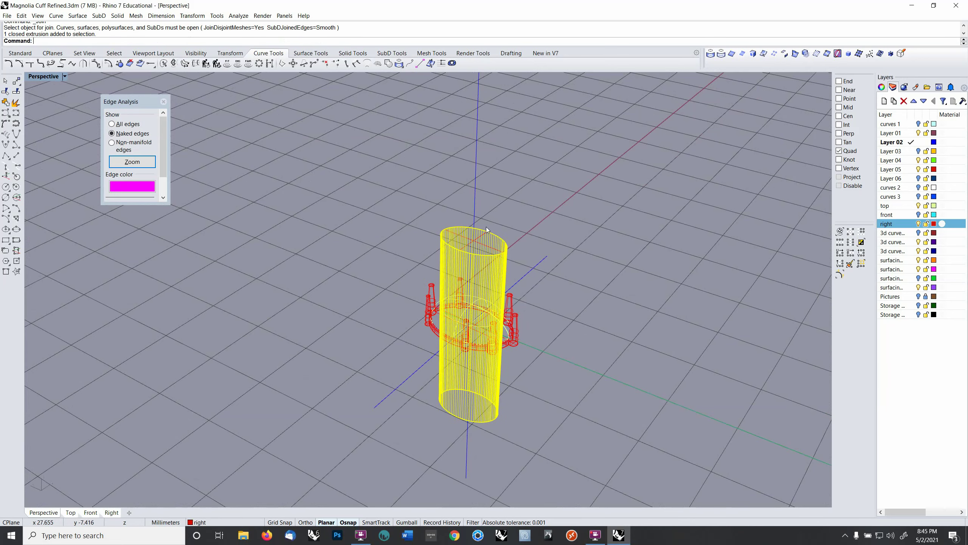
left_click(486, 233)
key("Delete")
right_click_drag(485, 244, 464, 265)
left_click(487, 260)
left_click(343, 199)
Step: Select the stone, setting, cutter and reference curves together and group them
scroll(344, 161, "down", 8)
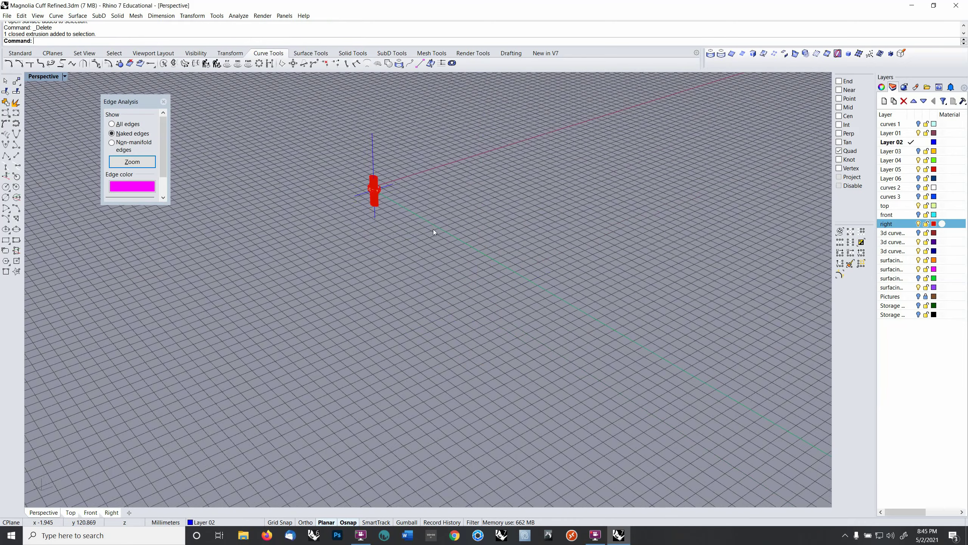
left_click_drag(441, 225, 282, 141)
scroll(393, 179, "up", 10)
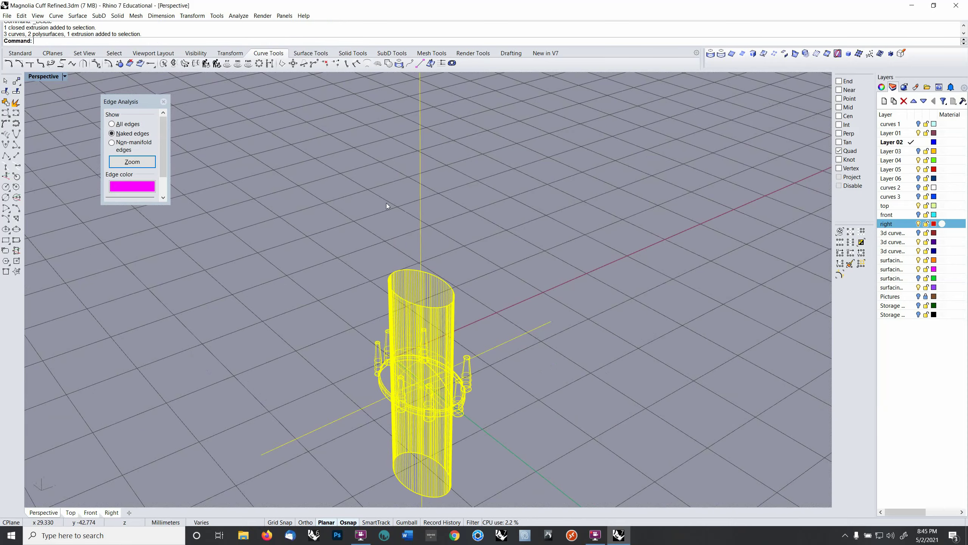
key("ctrl+g")
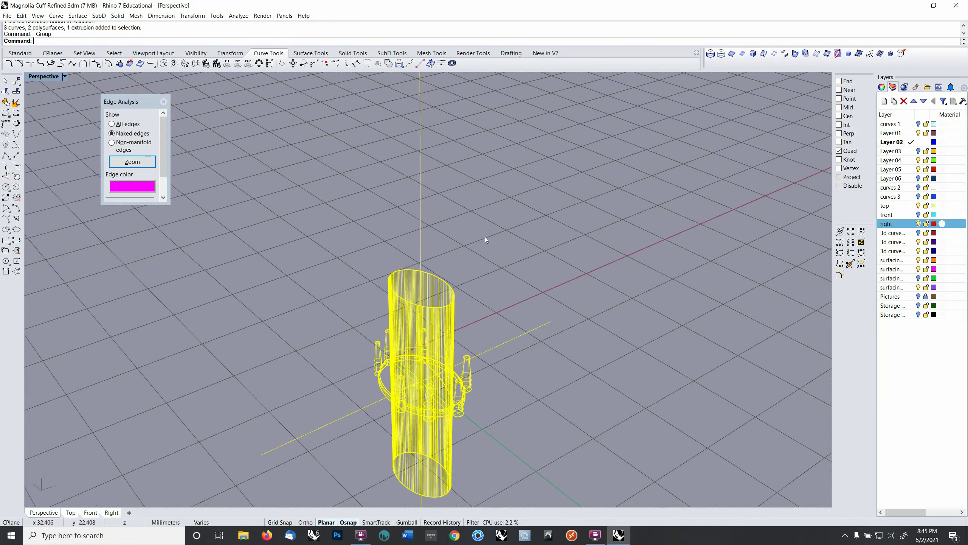
Step: Turn on the front layer to show the petals and cuff, and set the Perspective view to Shaded
left_click(918, 215)
mouse_move(742, 285)
right_mouse_down()
mouse_move(516, 277)
mouse_move(527, 281)
mouse_move(509, 291)
mouse_move(592, 348)
mouse_move(591, 374)
mouse_move(584, 341)
right_mouse_up()
key("ctrl+alt+s")
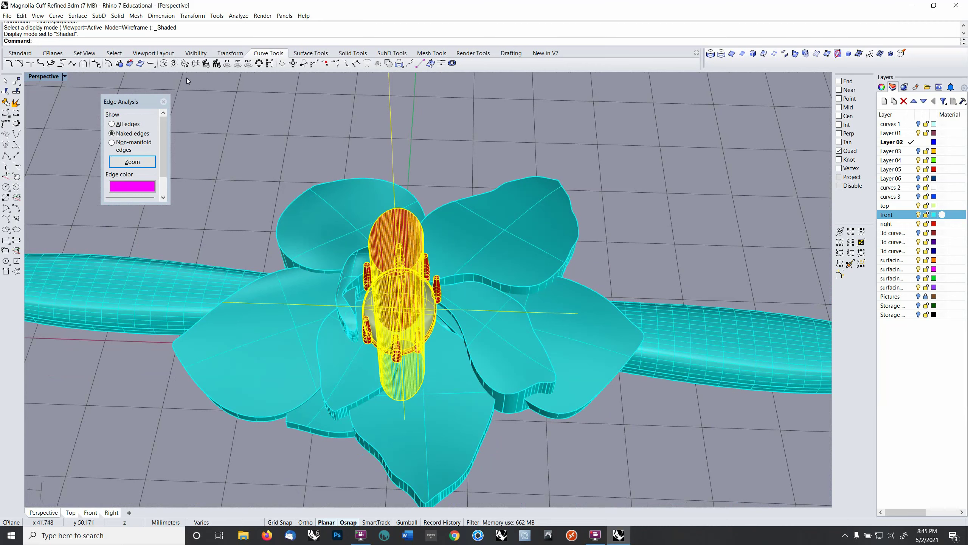
Step: Tilt the grouped stone assembly with Rotate 3D, using the ends of the horizontal centre line as the rotation axis
left_click(219, 55)
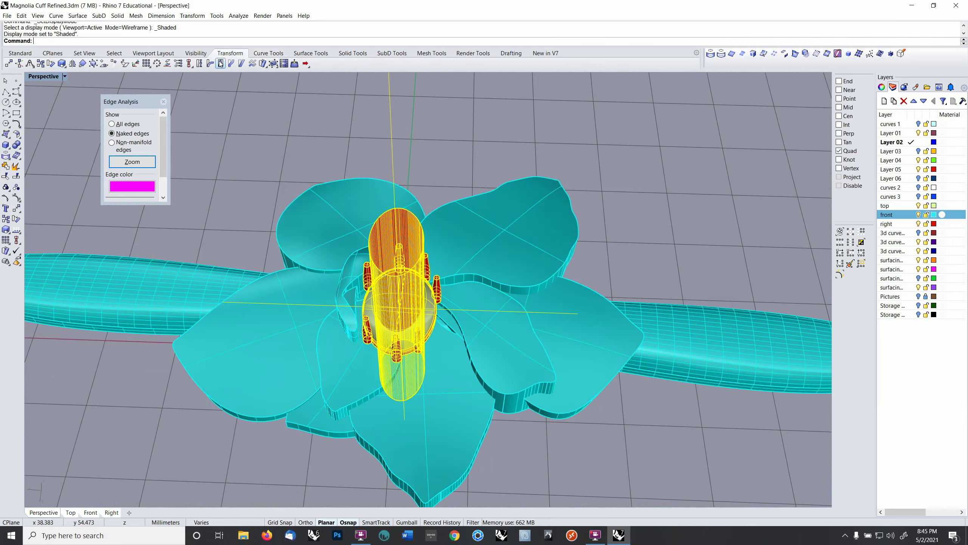
left_click(49, 65)
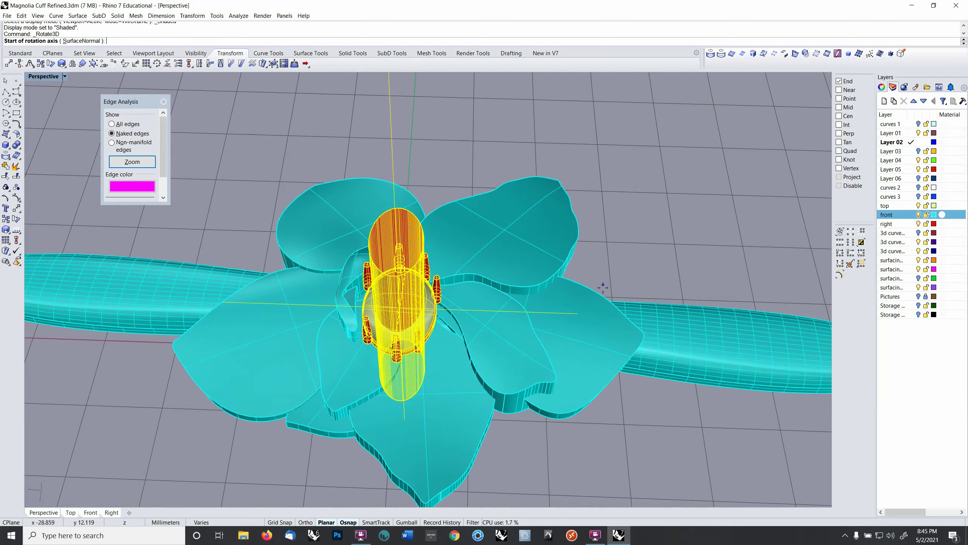
left_click(579, 313)
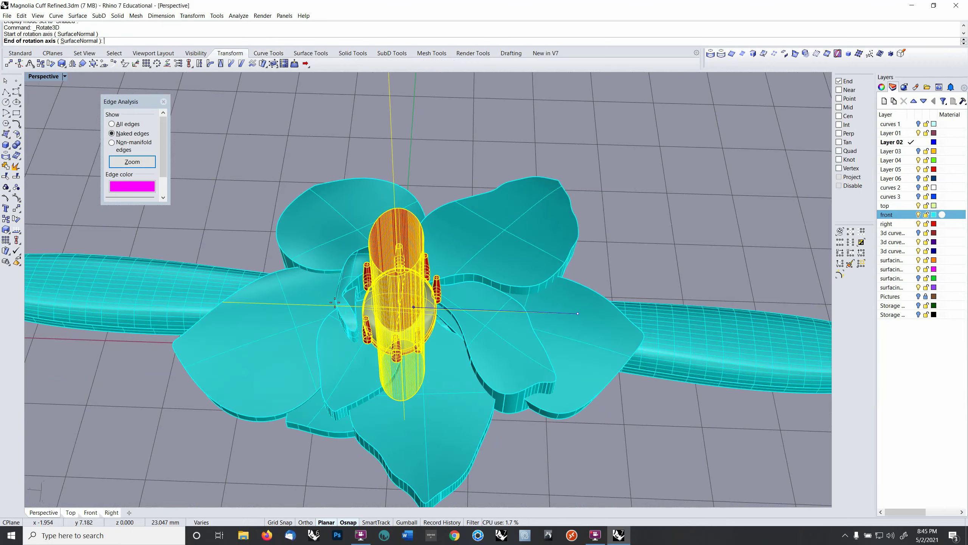
left_click(226, 303)
right_click_drag(553, 335, 329, 301)
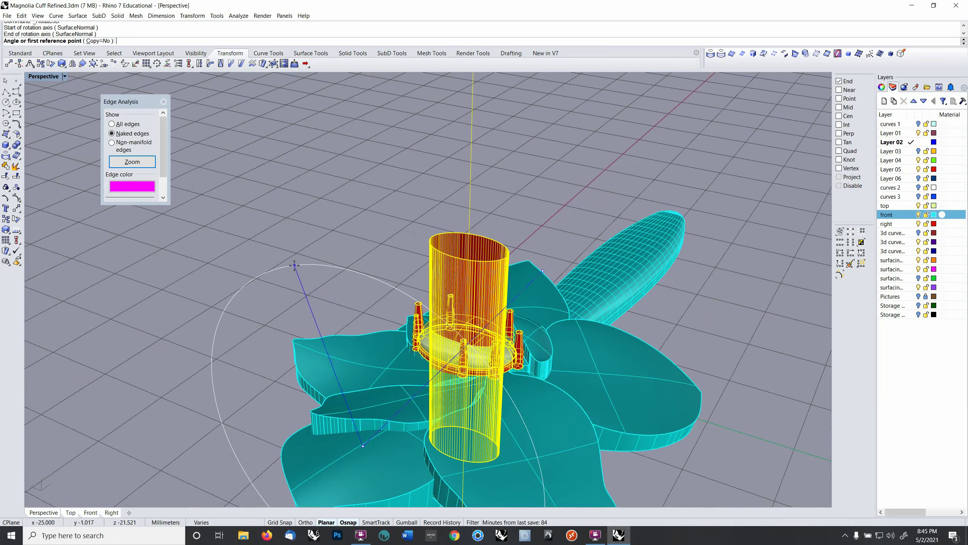
right_click_drag(304, 256, 307, 252)
left_click(305, 252)
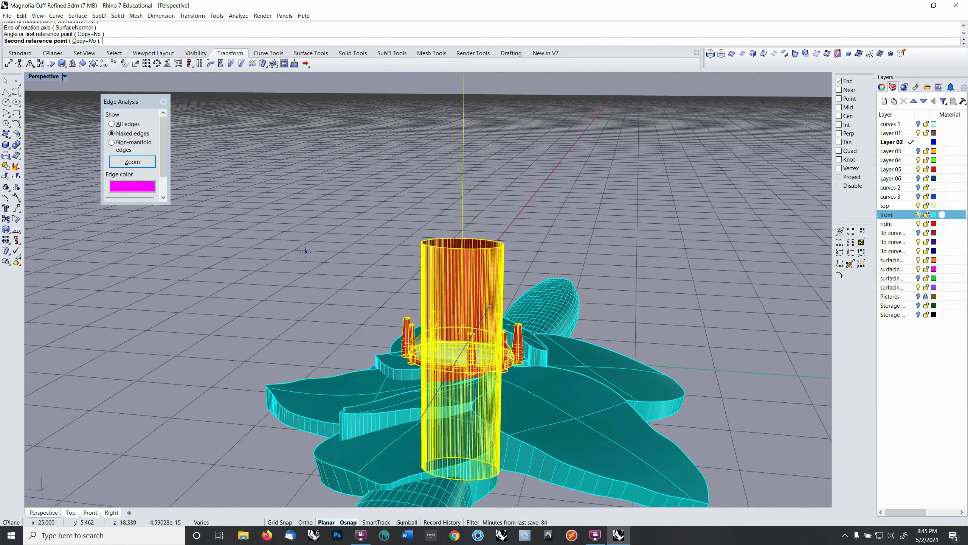
left_click(285, 259)
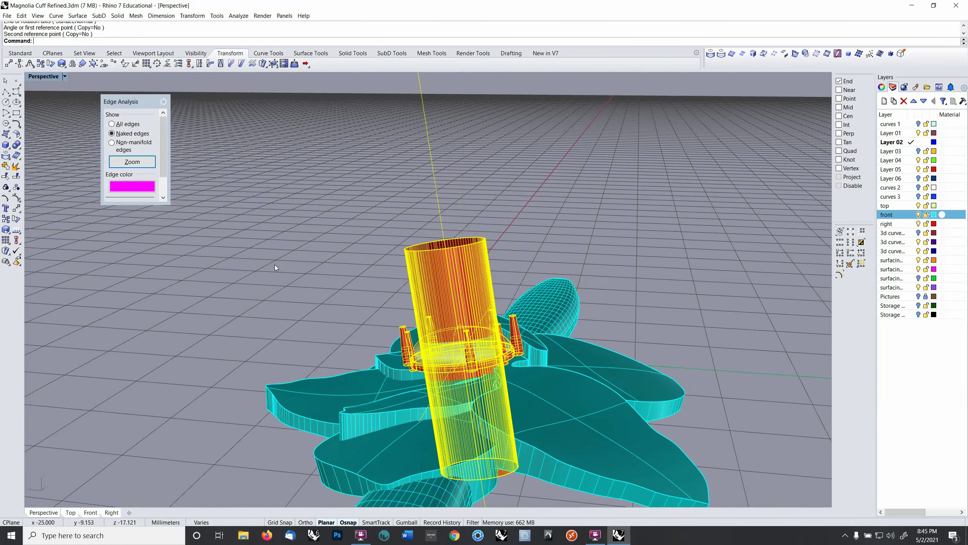
Step: Lower the stone assembly about 2.7 mm along its tilted centre line, snapping to near points on that line
right_click_drag(275, 265, 503, 290)
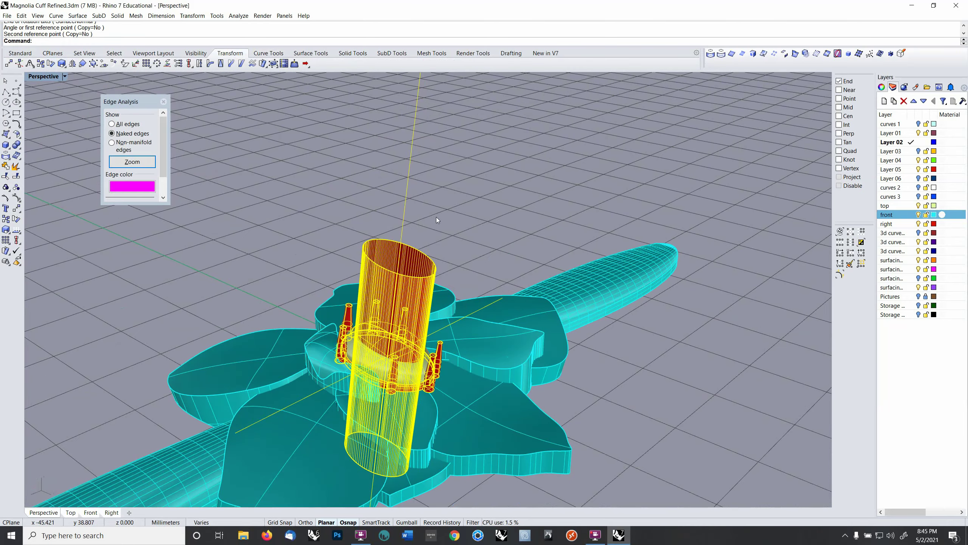
type("M")
key("Return")
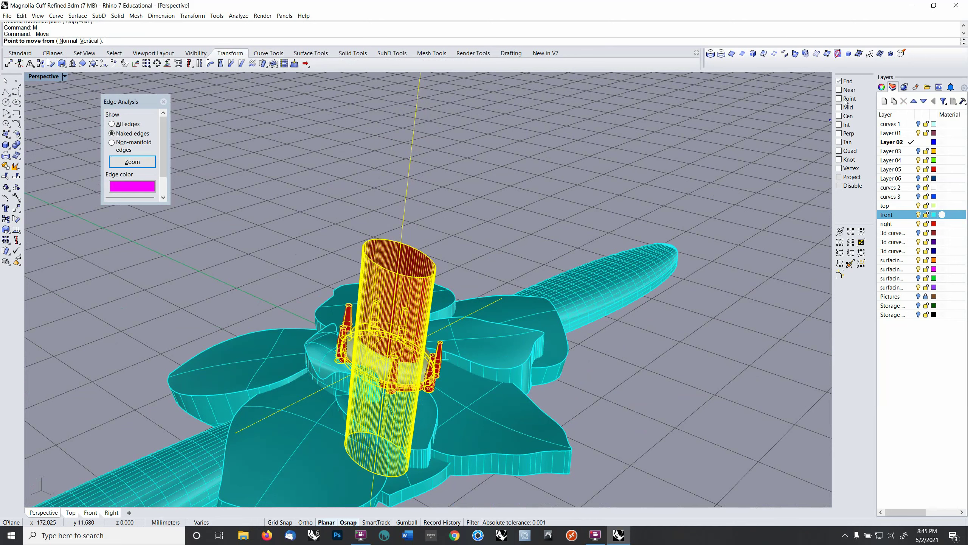
left_click(412, 143)
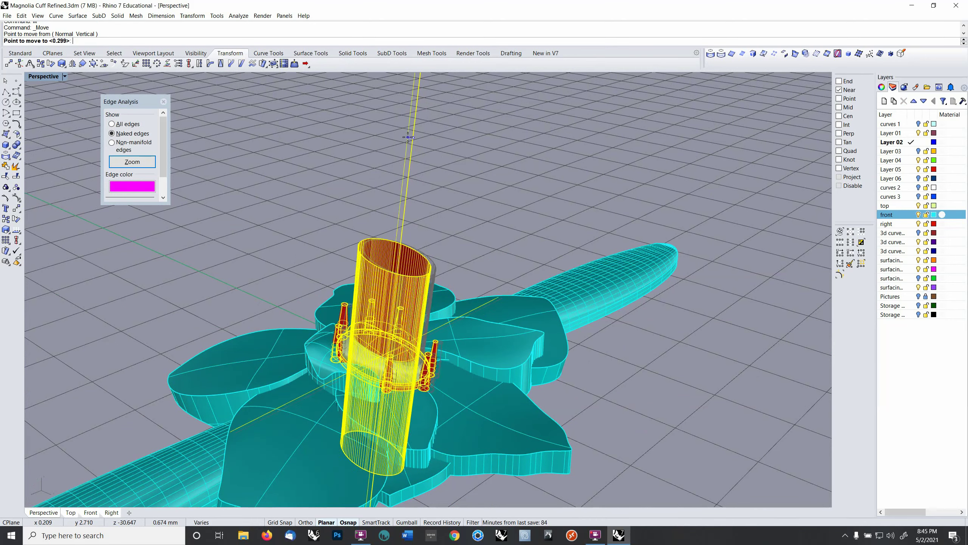
left_click(411, 159)
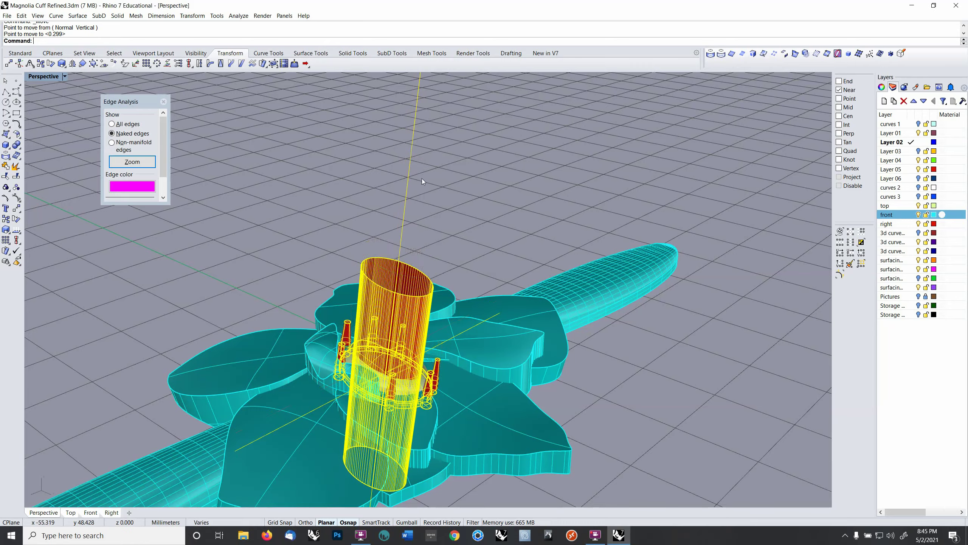
Step: Raise the stone assembly about 0.35 mm along its tilted centre line
right_click_drag(411, 159, 361, 239)
scroll(426, 306, "up", 5)
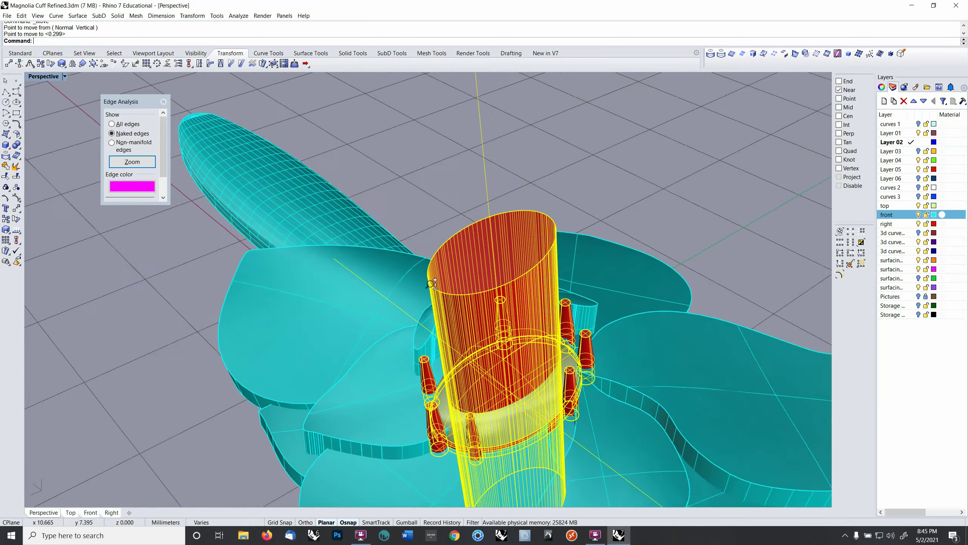
type("M")
key("Return")
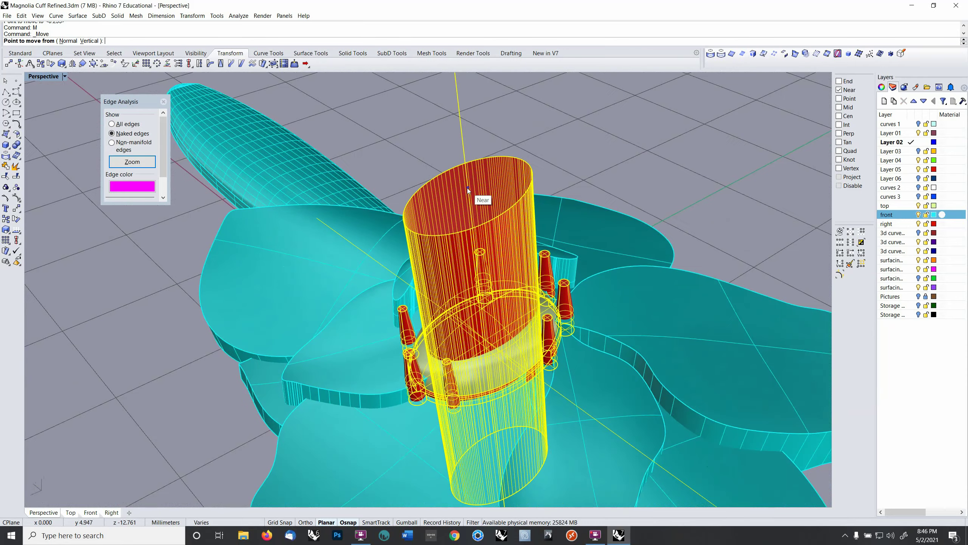
left_click(463, 143)
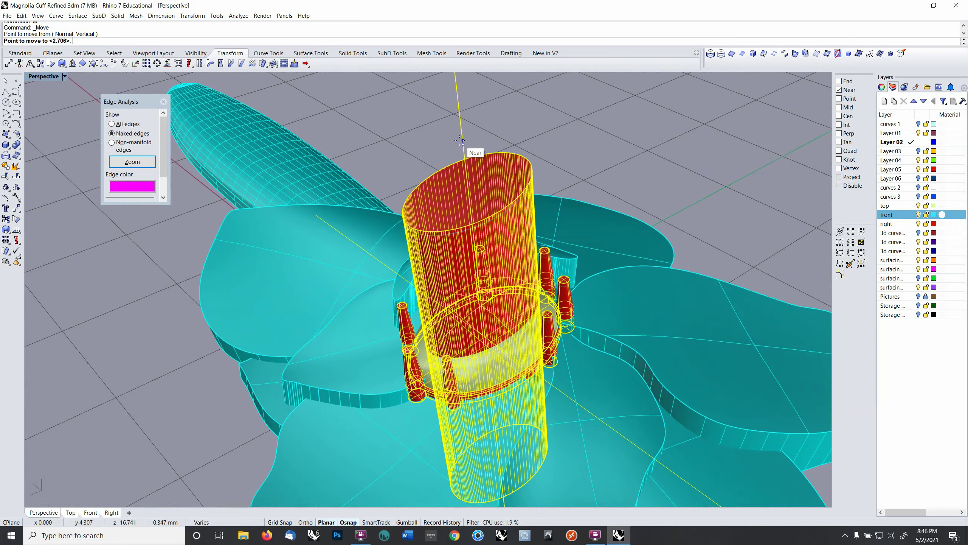
left_click(461, 141)
Step: Raise the stone assembly by about another 0.38 mm along the tilted centre line, checking its height against the petals
right_click_drag(461, 141, 471, 273)
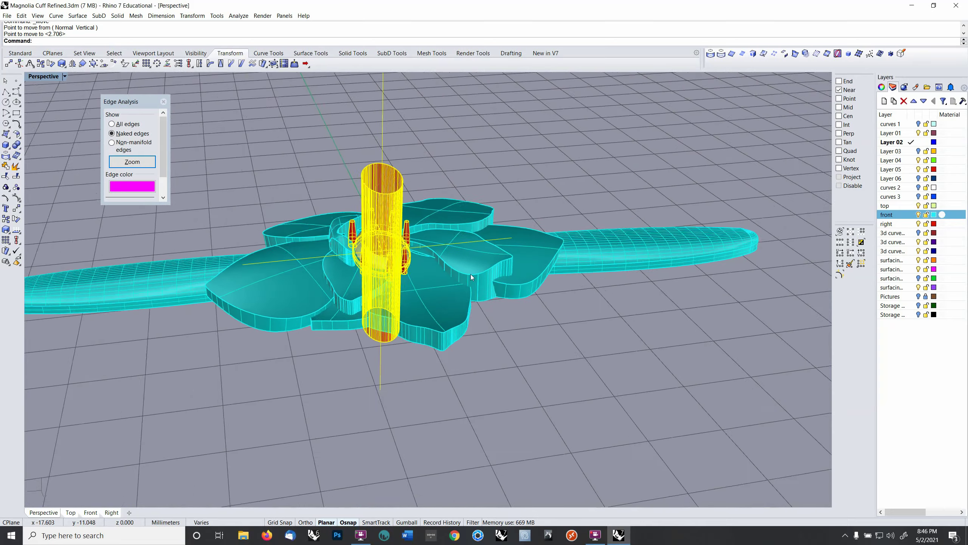
scroll(438, 232, "up", 5)
right_click_drag(439, 232, 386, 324)
scroll(419, 195, "down", 6)
type("m")
key("Return")
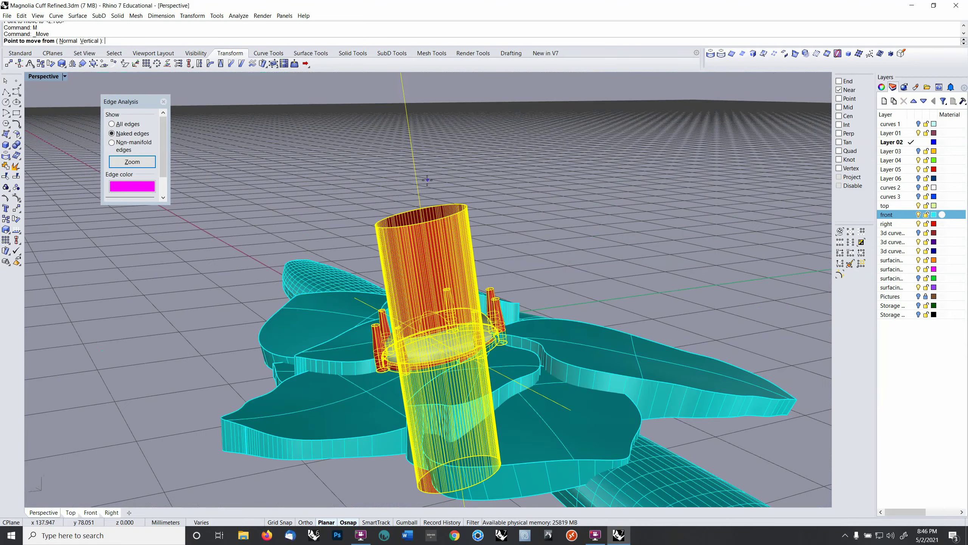
left_click(418, 174)
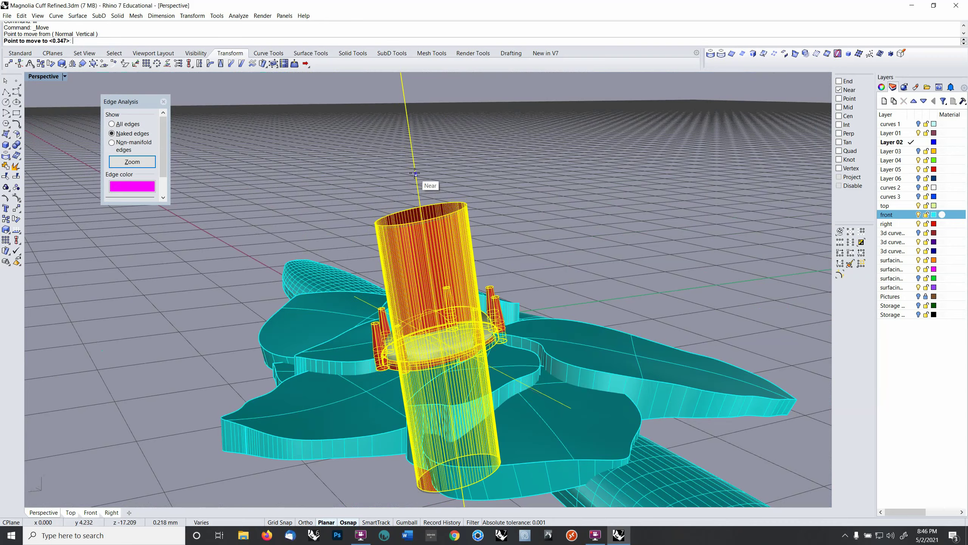
left_click(415, 174)
Step: Raise the assembly slightly once more along the tilted centre line and deselect it
right_click_drag(275, 244, 509, 376)
right_click(431, 195)
left_click(430, 193)
left_click(431, 187)
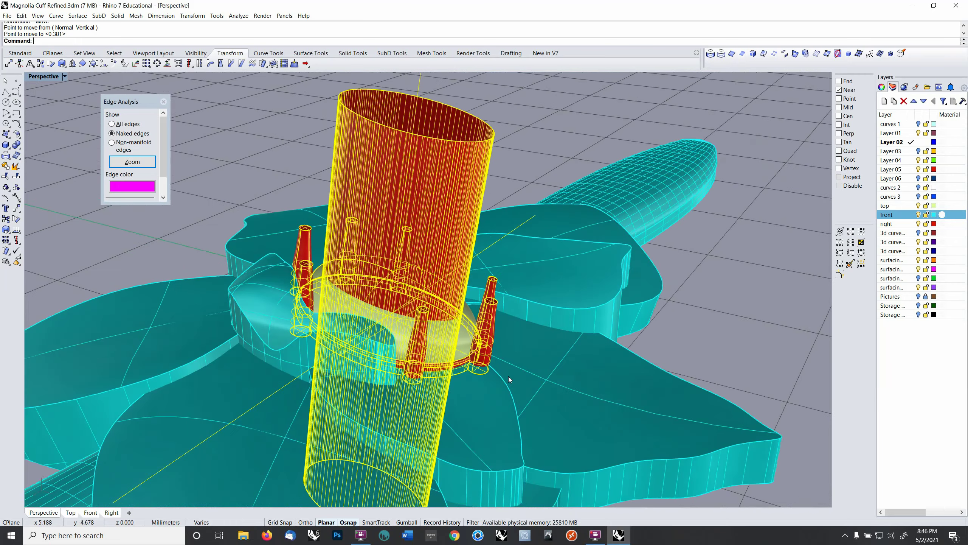
key("Escape")
Step: Check the tilted assembly's clearance above the petals, ungroup it, and turn off the front layer
right_click_drag(700, 354, 577, 300)
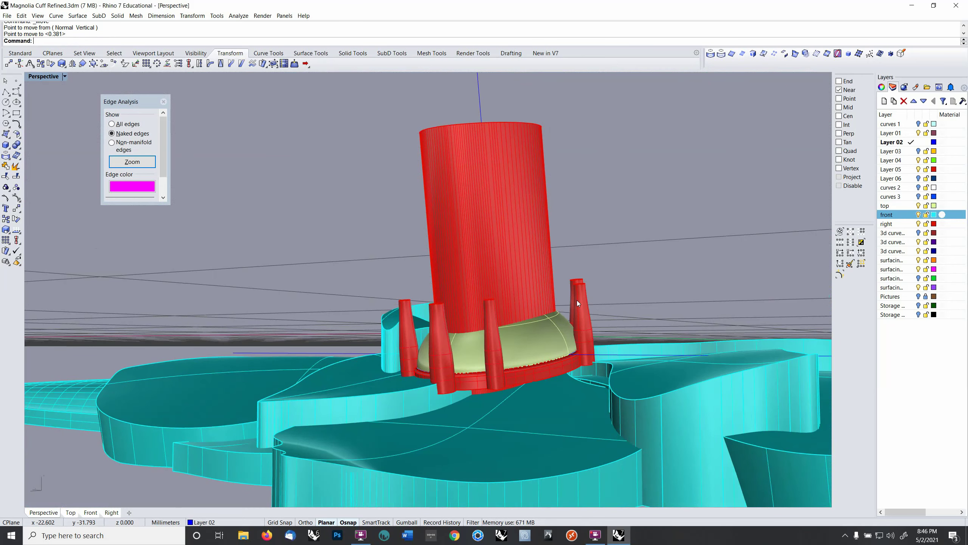
right_click_drag(528, 392, 516, 331)
left_click(534, 245)
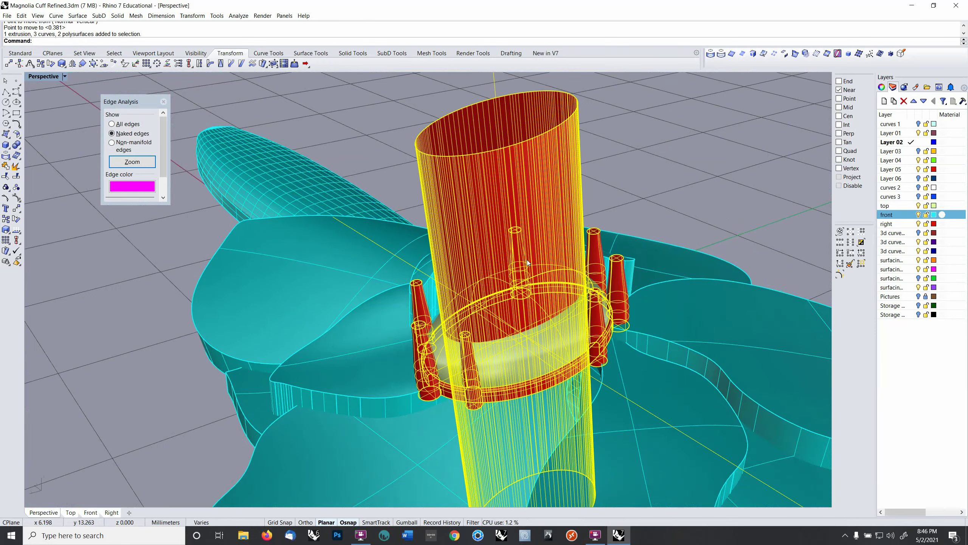
key("ctrl+shift+g")
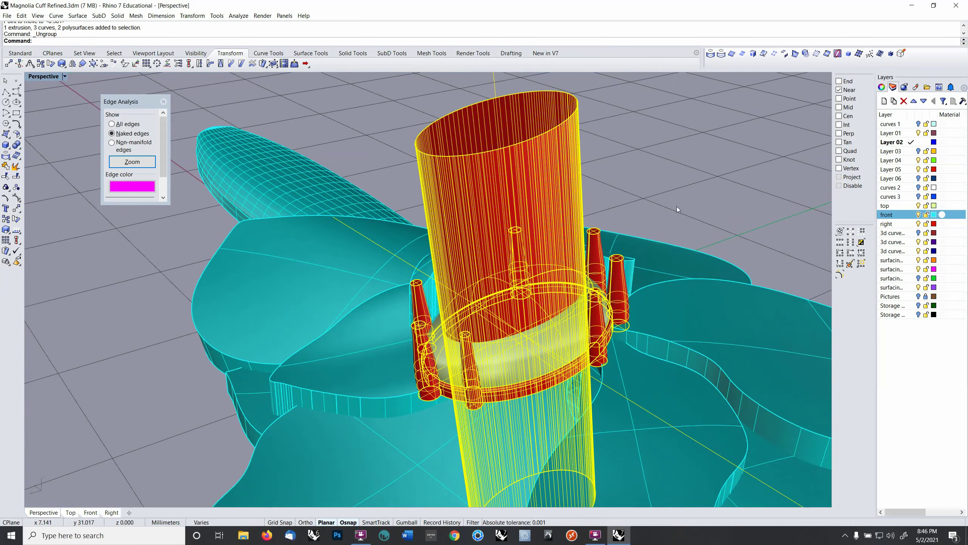
key("Escape")
left_click(918, 215)
Step: Select the prong setting and examine how its ring and prongs sit around the stone
right_click_drag(496, 267, 537, 281)
left_click(536, 282)
left_click(598, 365)
left_click(624, 389)
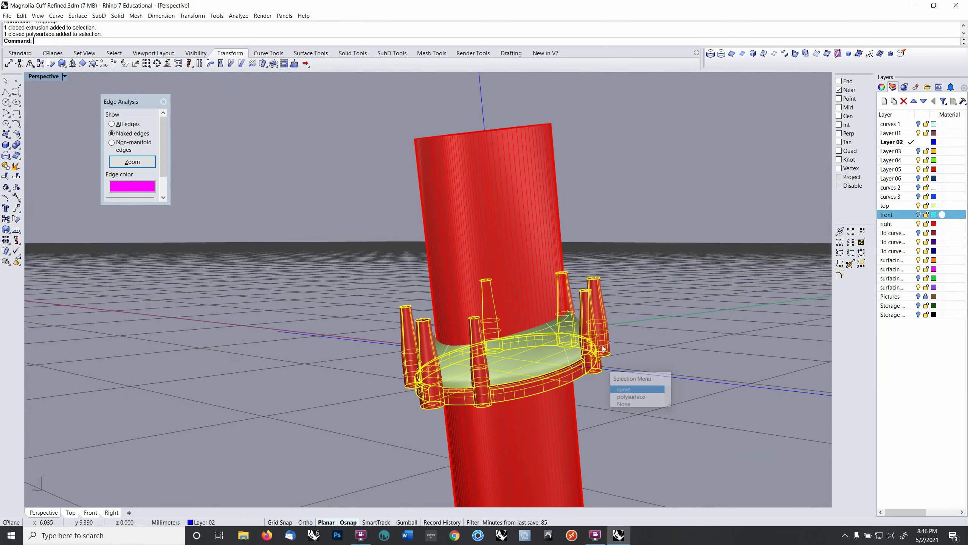
right_click_drag(609, 339, 506, 389, "shift")
scroll(553, 355, "up", 3)
scroll(553, 355, "up", 1)
scroll(552, 355, "down", 3)
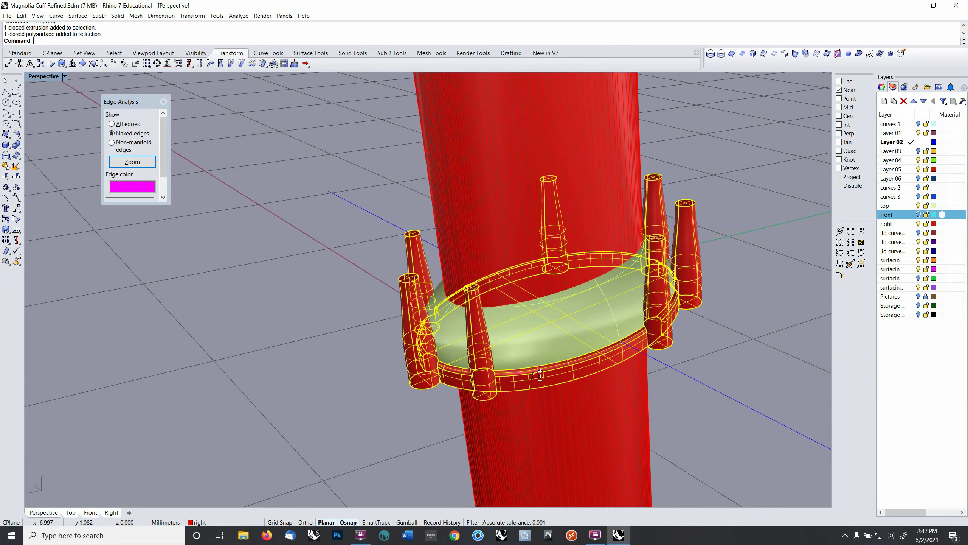
scroll(553, 377, "down", 5)
left_click(632, 363)
right_click_drag(632, 363, 608, 367)
scroll(608, 368, "down", 6)
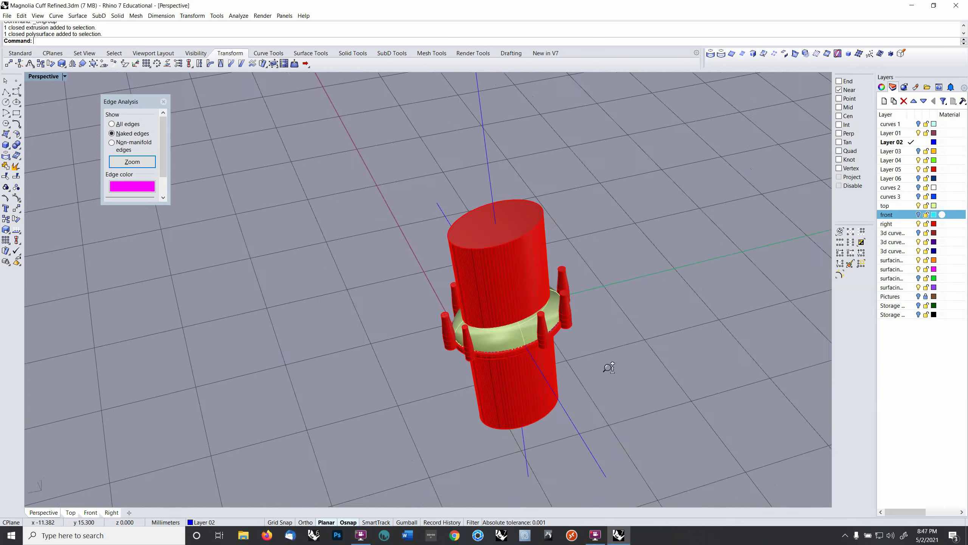
Step: Turn on the Storage Objects layer and duplicate its separate-part prong setting in place
left_click(919, 315)
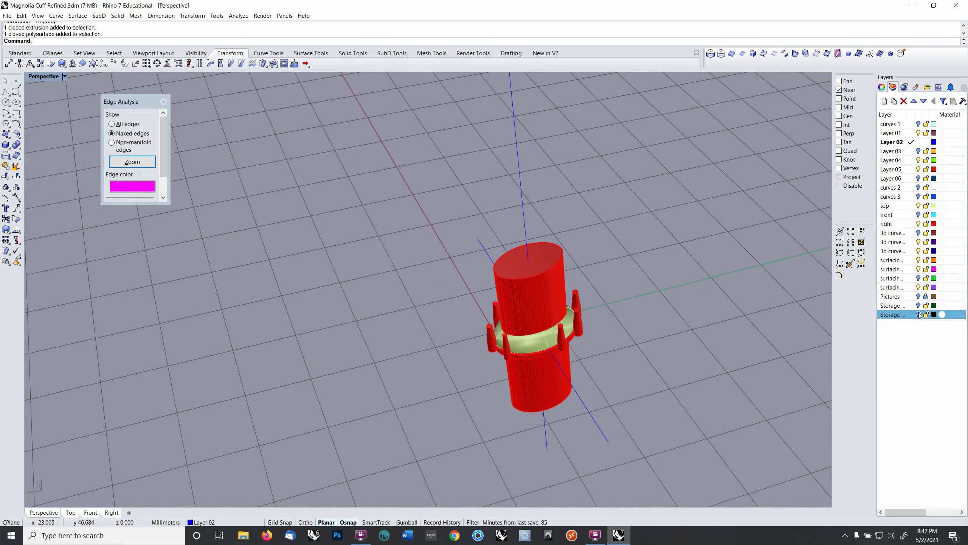
scroll(603, 344, "up", 3)
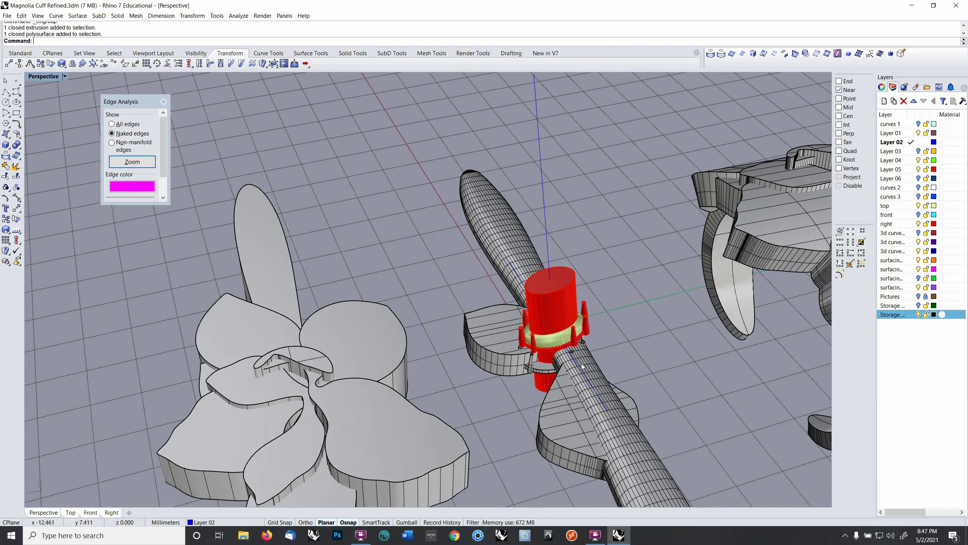
scroll(593, 337, "up", 2)
left_click(586, 334)
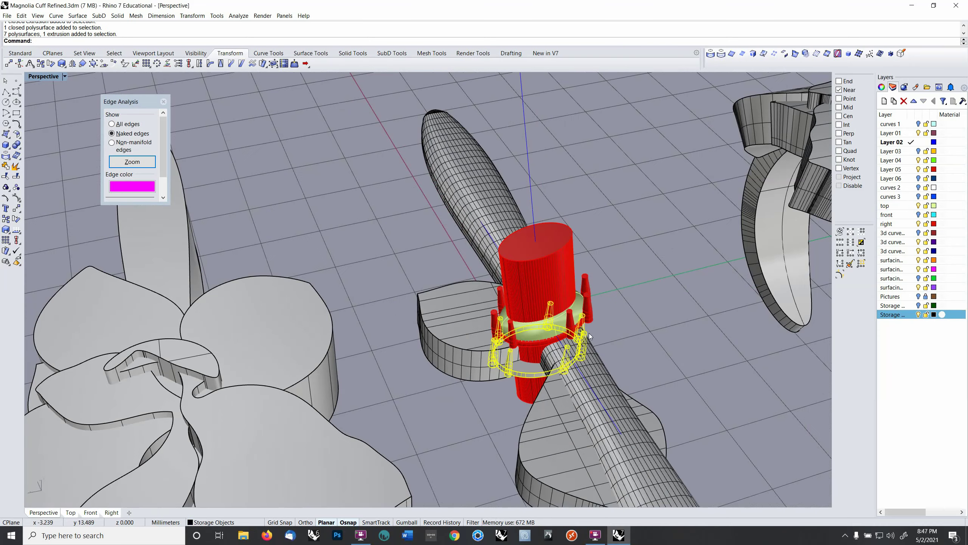
mouse_move(590, 333)
right_mouse_down()
mouse_move(594, 405)
mouse_move(593, 322)
mouse_move(592, 332)
right_mouse_up()
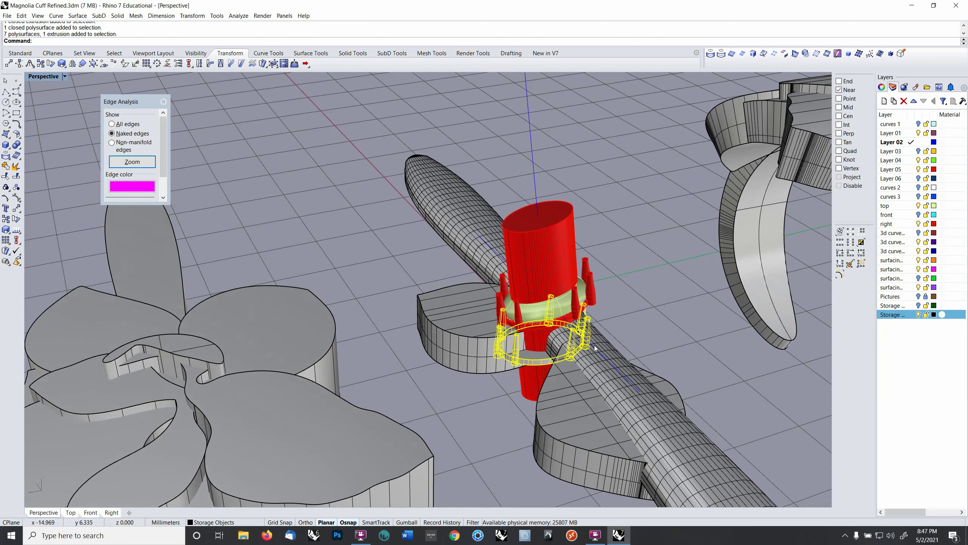
key("ctrl+c")
key("ctrl+v")
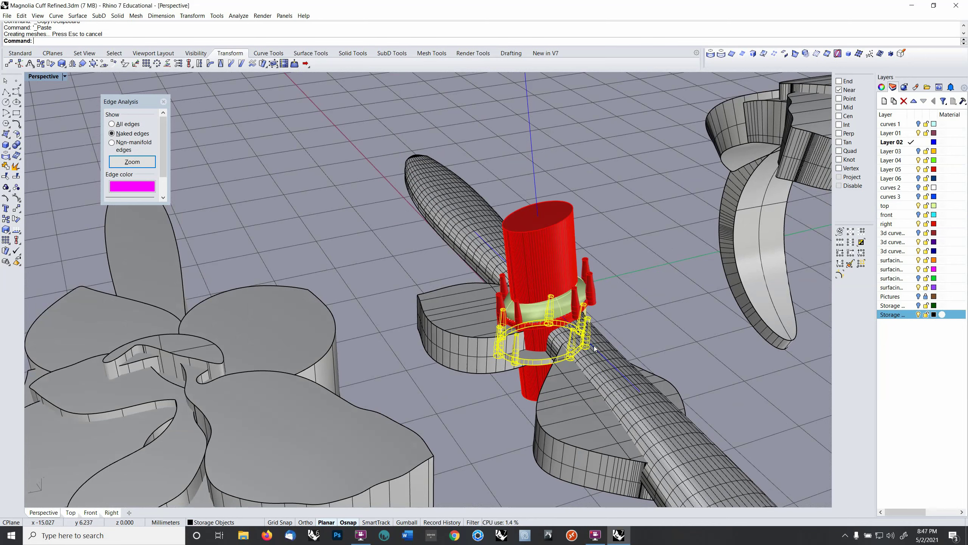
Step: Assign the duplicated prong setting to Layer 02 and turn off the Storage Objects layer
right_click(594, 345)
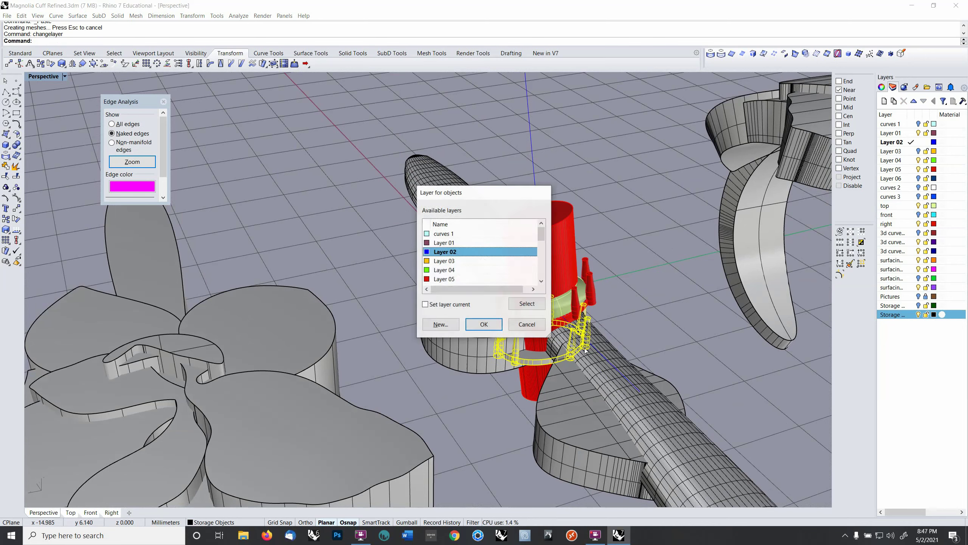
left_click(485, 327)
left_click(917, 315)
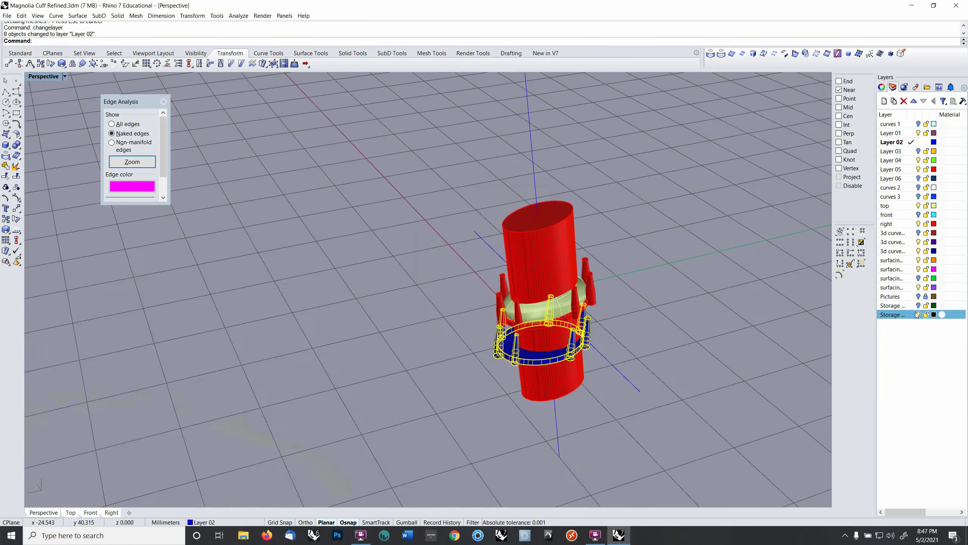
Step: Orient the duplicated prong setting onto the tilted one by three points, matching three prong-top centers, without copying or scaling
scroll(622, 369, "up", 3)
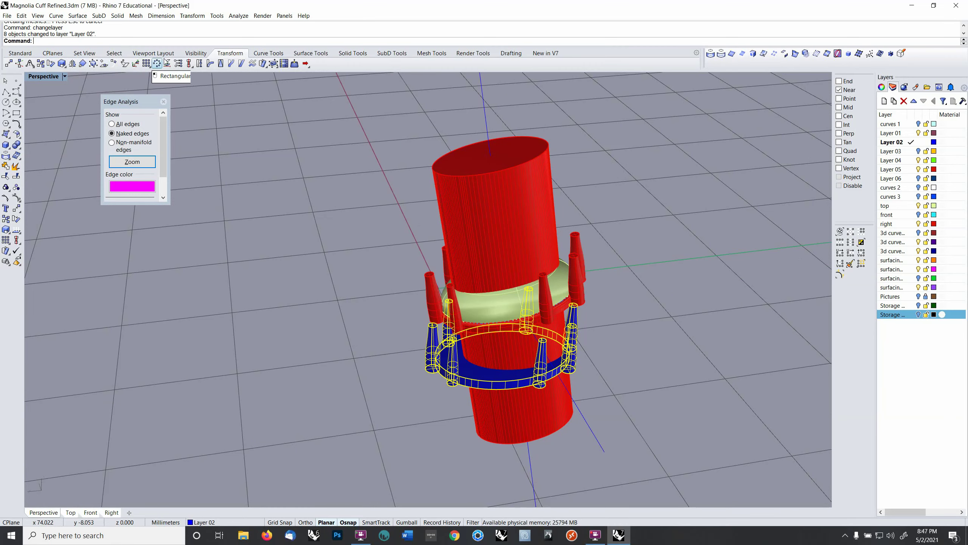
right_click_drag(540, 330, 260, 115)
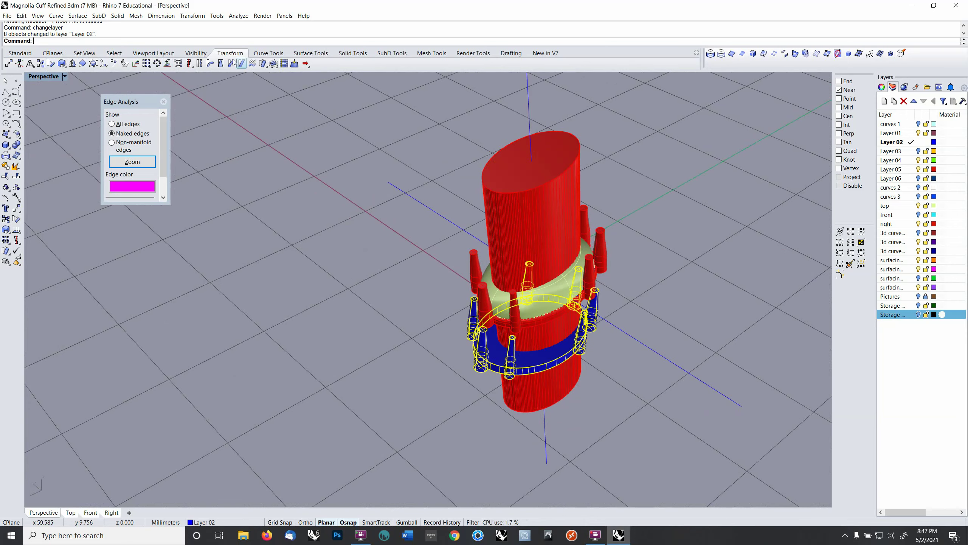
left_click(82, 64)
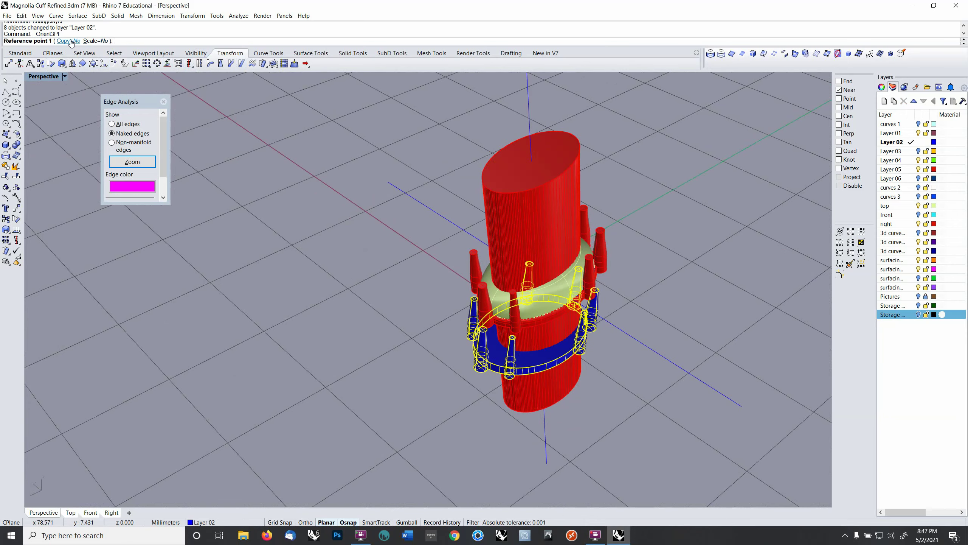
right_click_drag(694, 357, 648, 356)
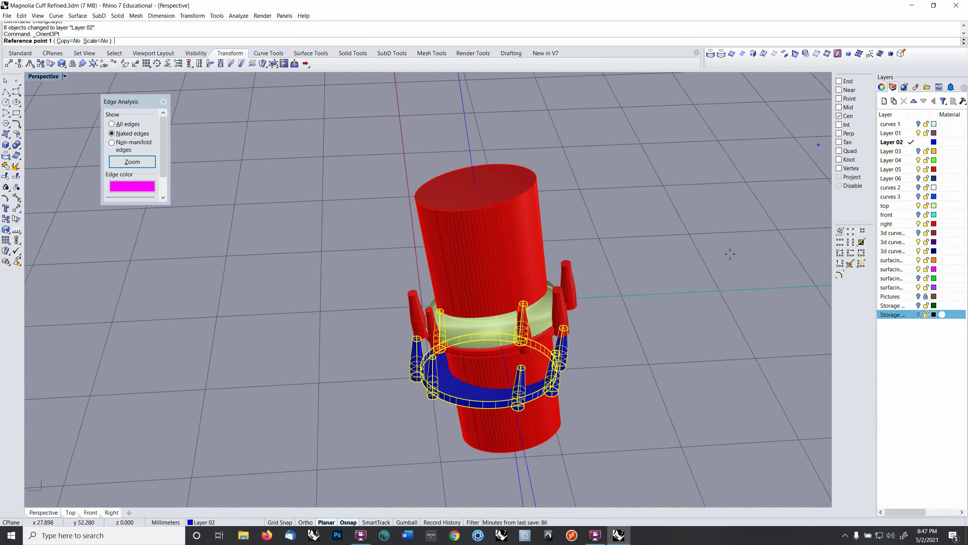
scroll(602, 331, "up", 3)
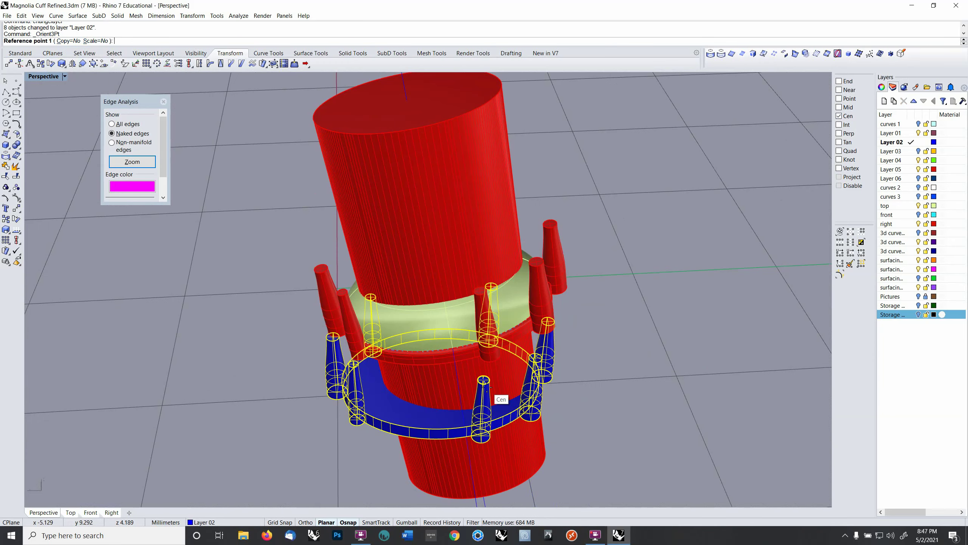
right_click_drag(484, 384, 418, 385)
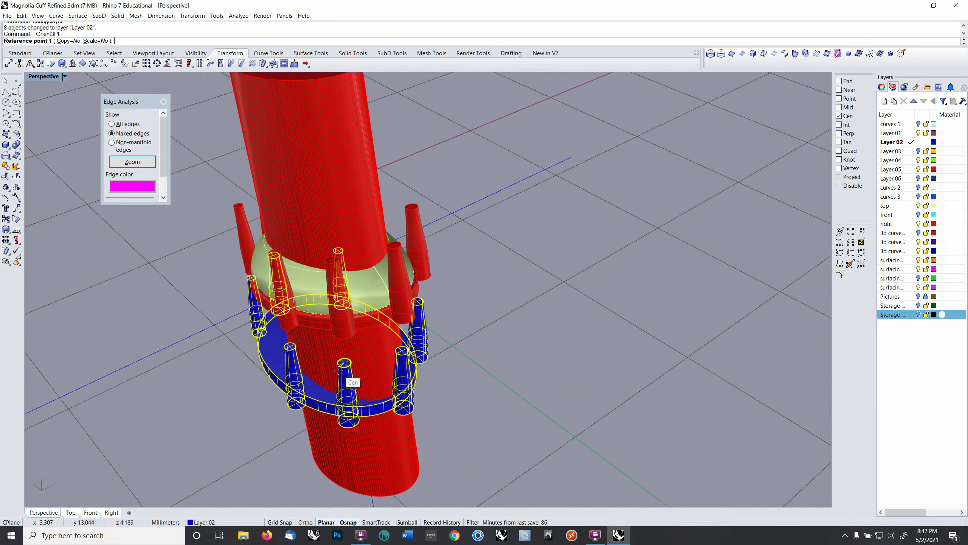
left_click(345, 363)
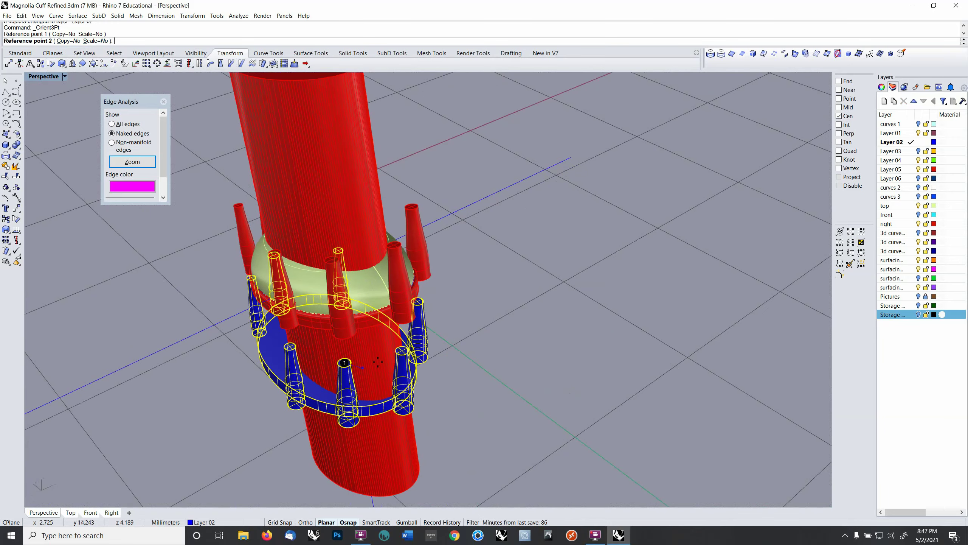
left_click(419, 303)
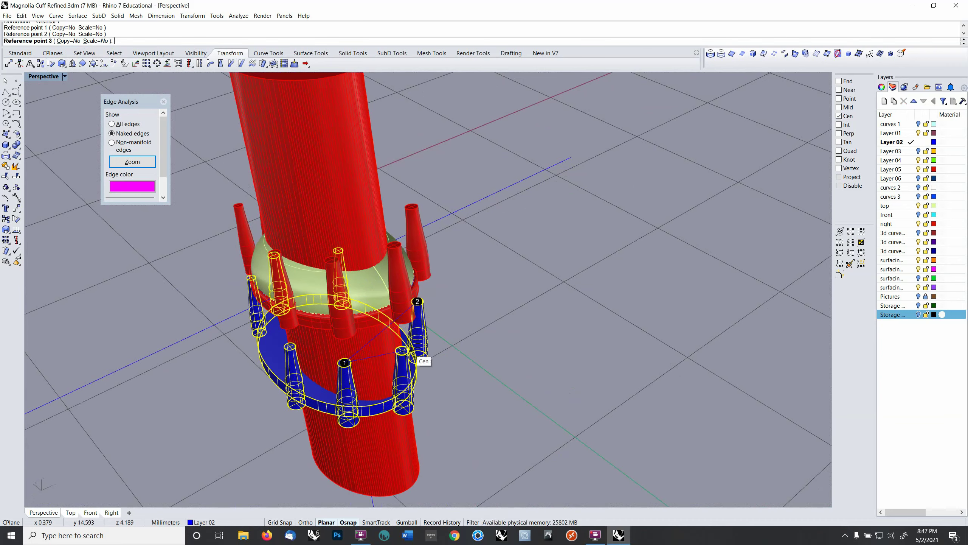
left_click(402, 350)
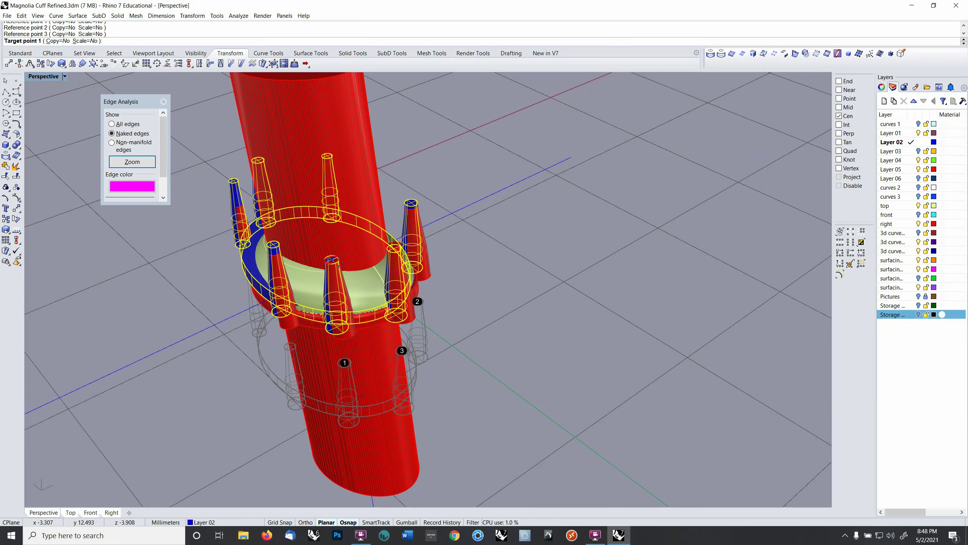
left_click(332, 259)
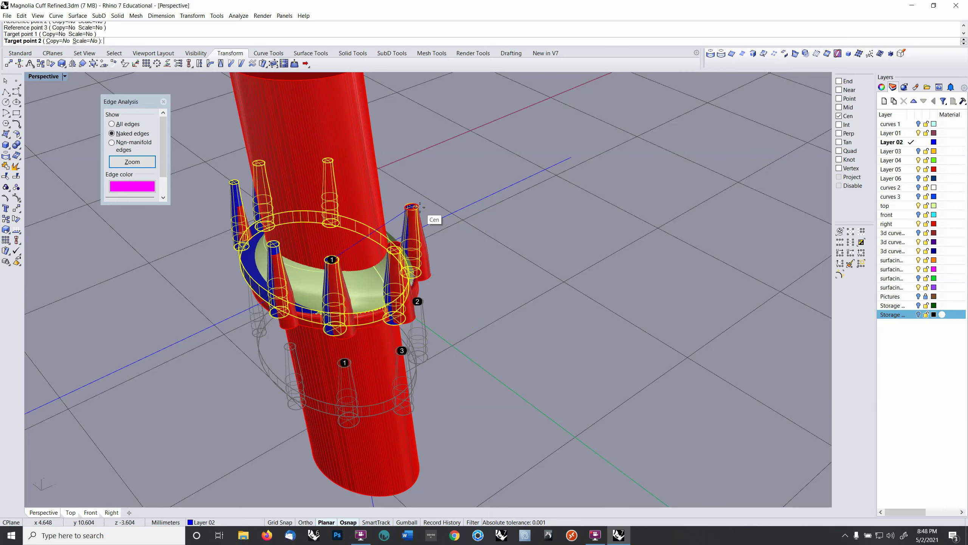
left_click(421, 206)
left_click(399, 241)
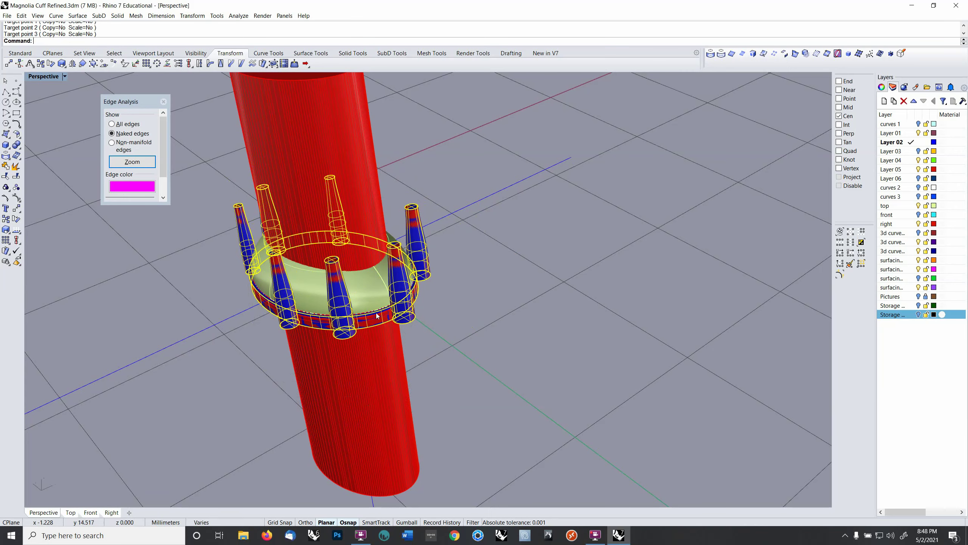
Step: Turn off the right layer and ungroup the aligned prong setting
right_click_drag(376, 315, 785, 309)
left_click(609, 367)
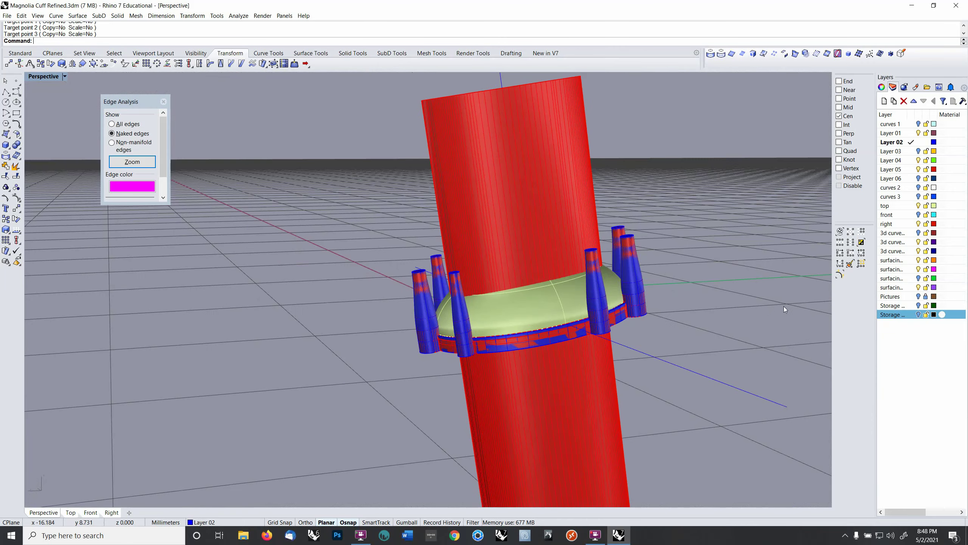
left_click(918, 223)
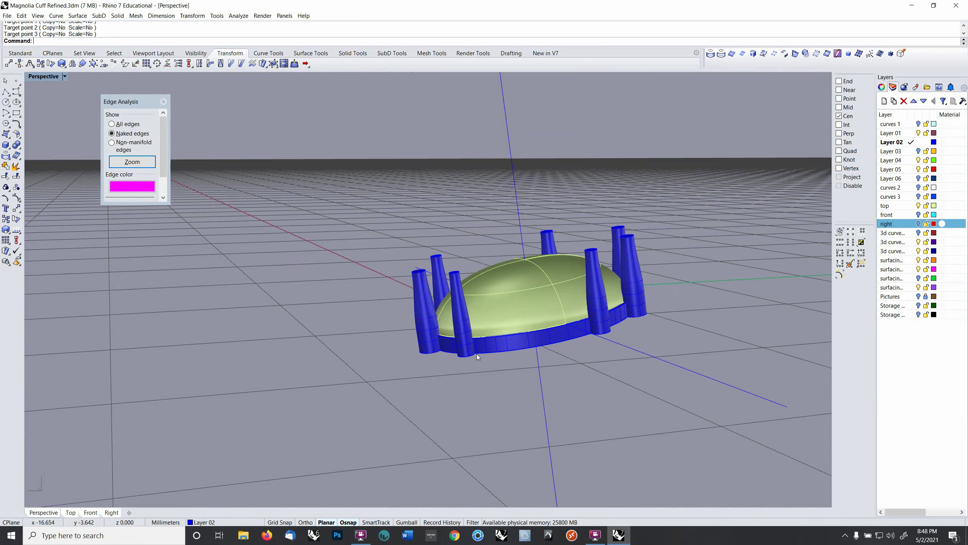
mouse_move(477, 355)
right_mouse_down()
mouse_move(462, 306)
mouse_move(482, 341)
right_mouse_up()
scroll(490, 323, "up", 3)
key("ctrl+a")
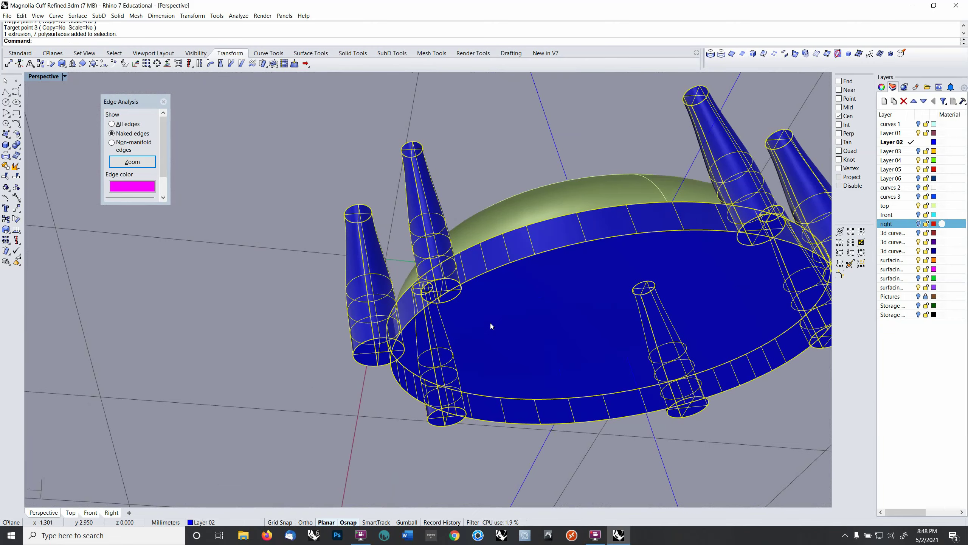
key("ctrl+shift+g")
Step: Explode the setting's base ring extrusion and rejoin its surfaces into a closed polysurface
left_click(487, 329)
scroll(492, 321, "down", 3)
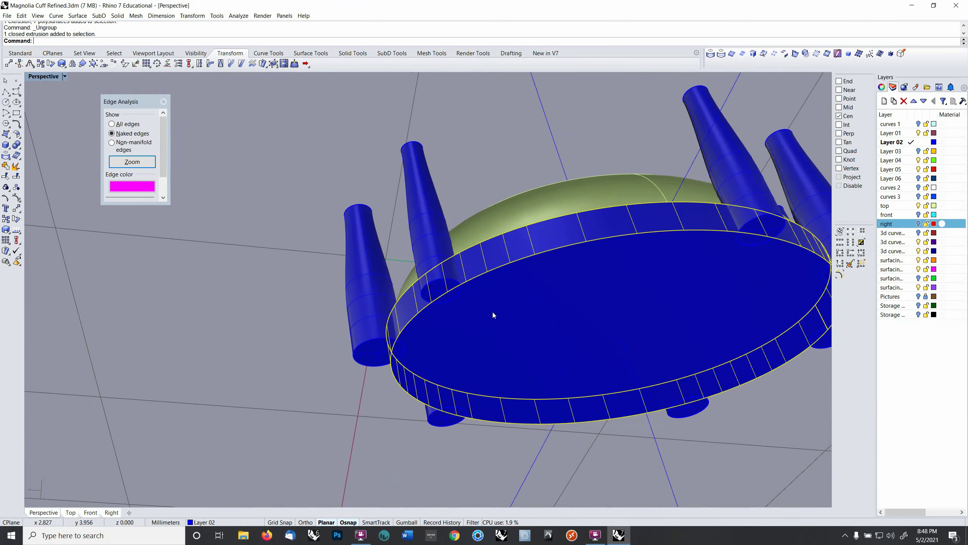
left_click(491, 327)
right_click_drag(490, 330, 513, 356)
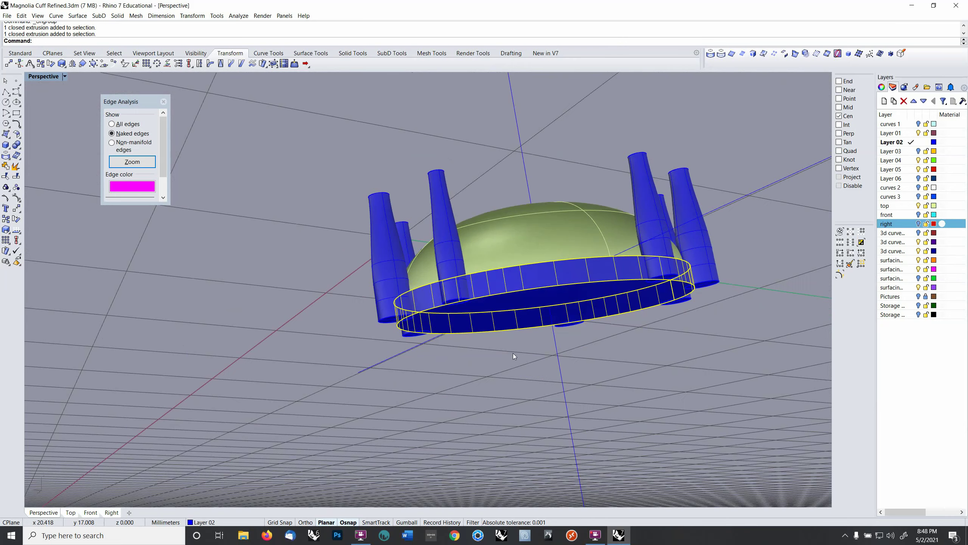
key("Escape")
left_click(502, 306)
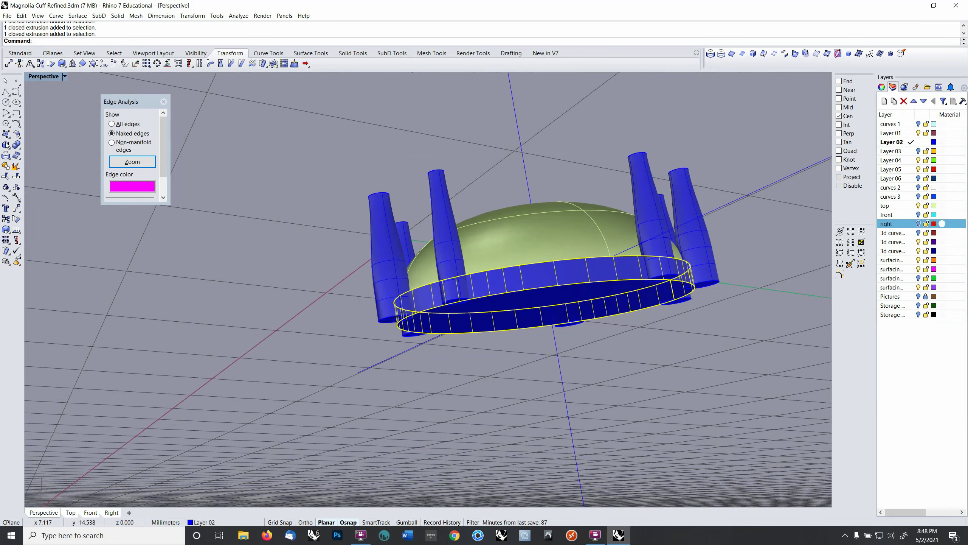
left_click(15, 167)
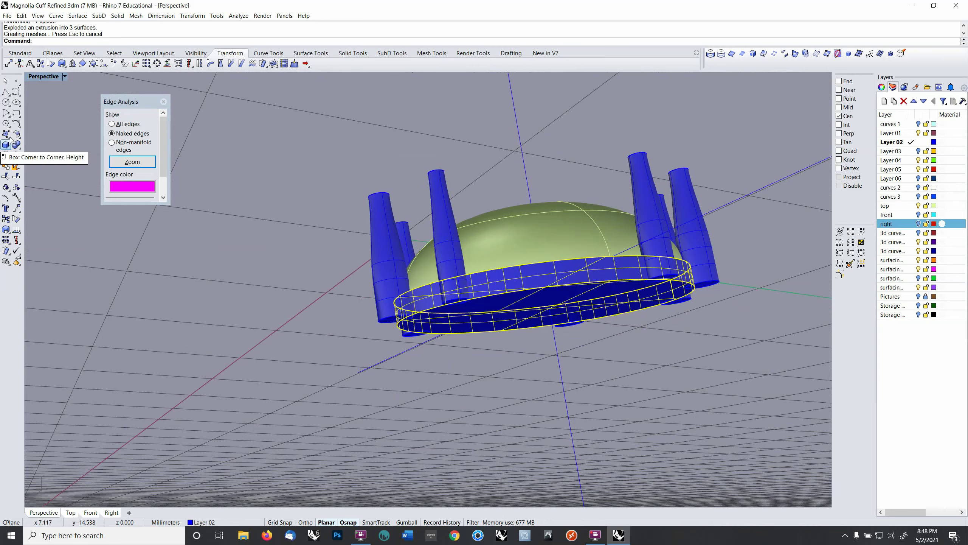
left_click(6, 166)
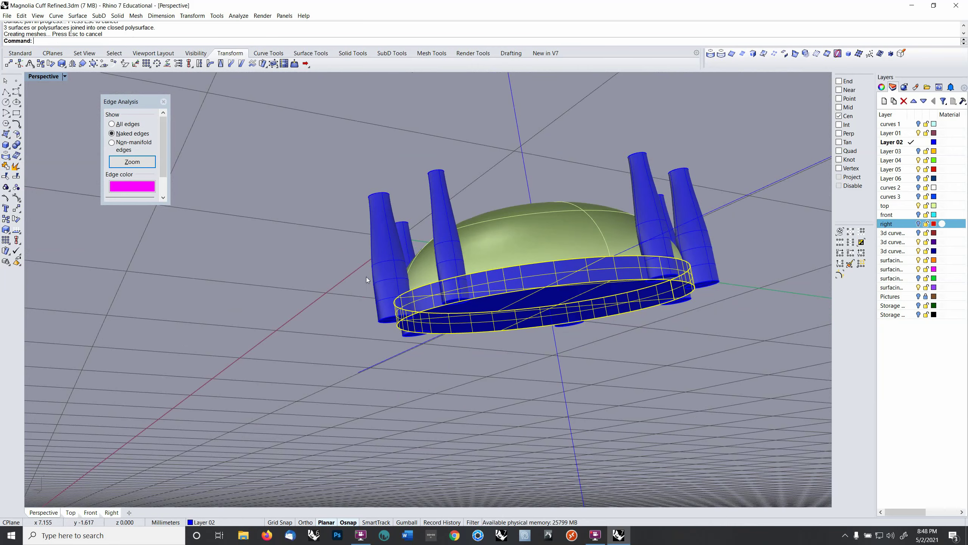
key("Escape")
Step: Move only the bottom face of the base ring downward along the setting's tilted axis line to deepen the base
right_click_drag(404, 421, 411, 410)
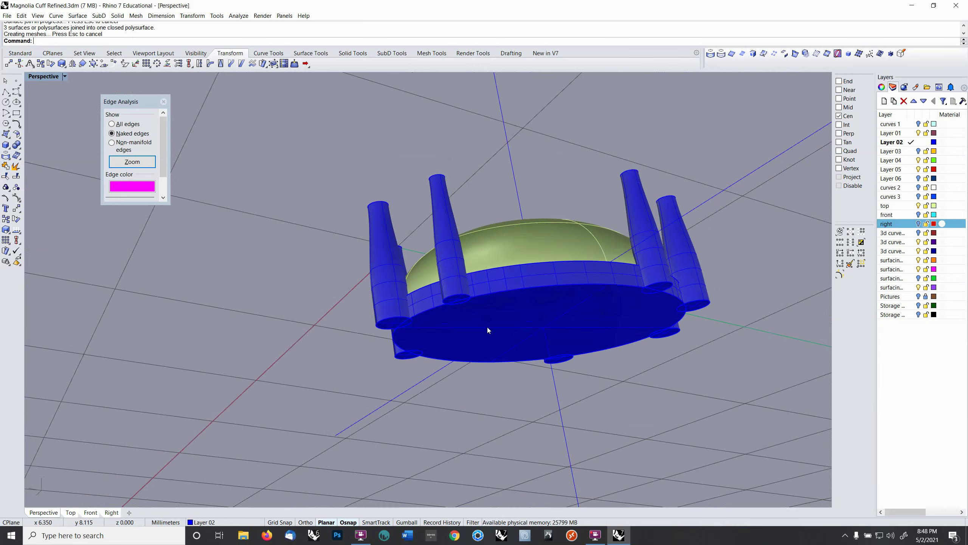
left_click(488, 326)
mouse_move(493, 317)
right_mouse_down()
mouse_move(496, 327)
mouse_move(487, 312)
right_mouse_up()
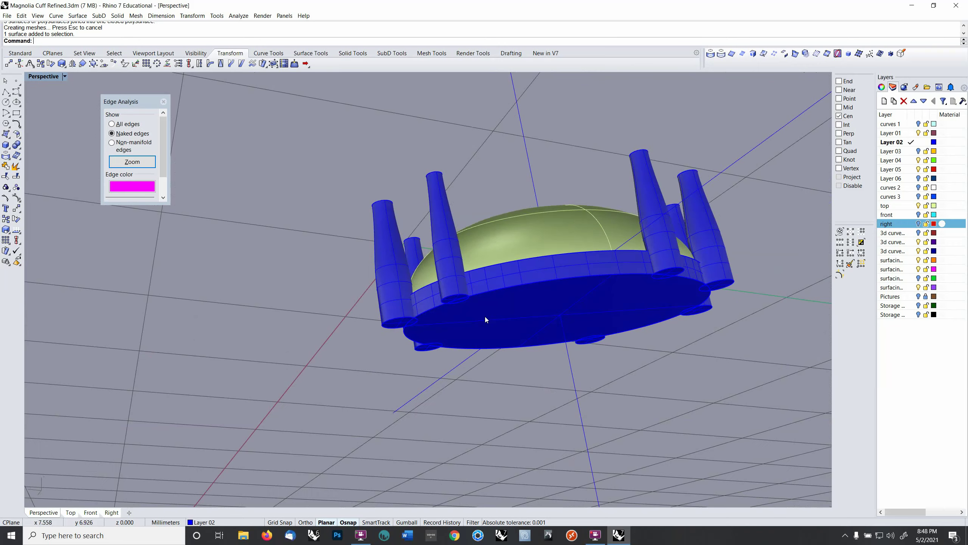
left_click(502, 317)
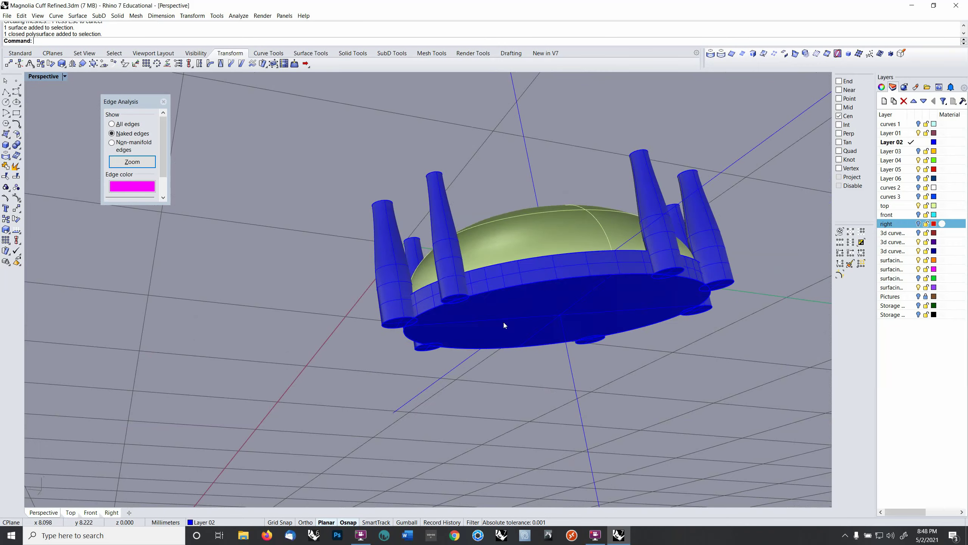
left_click(505, 323)
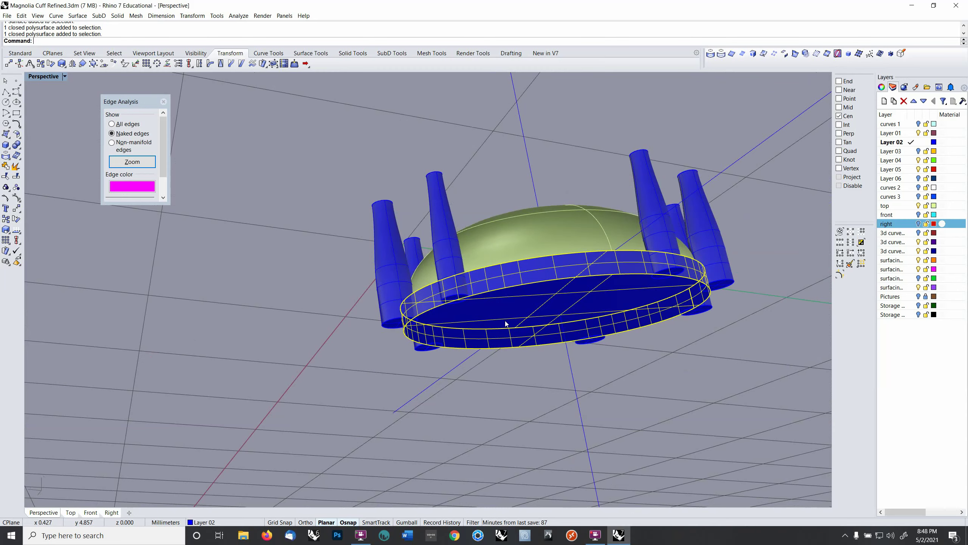
key("Escape")
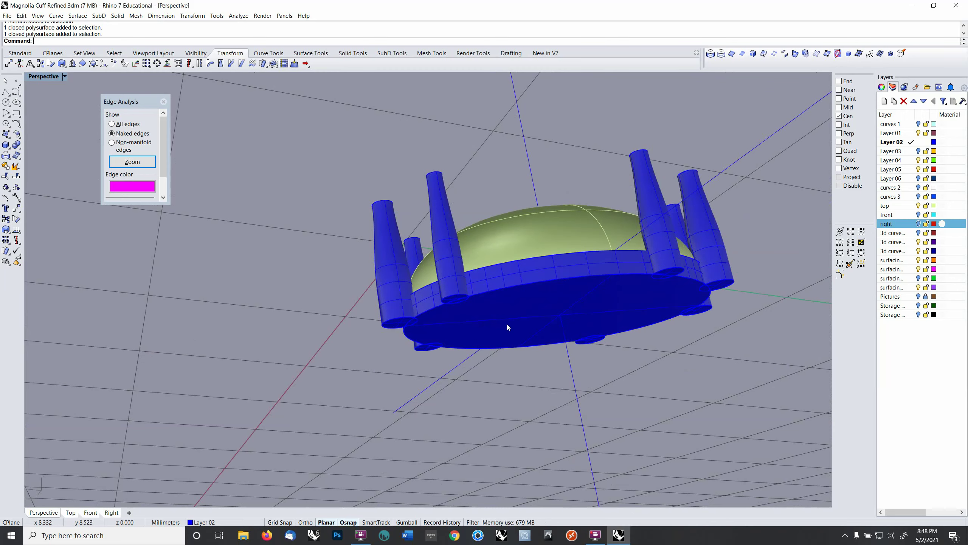
left_click(510, 322)
right_click_drag(510, 322, 569, 331)
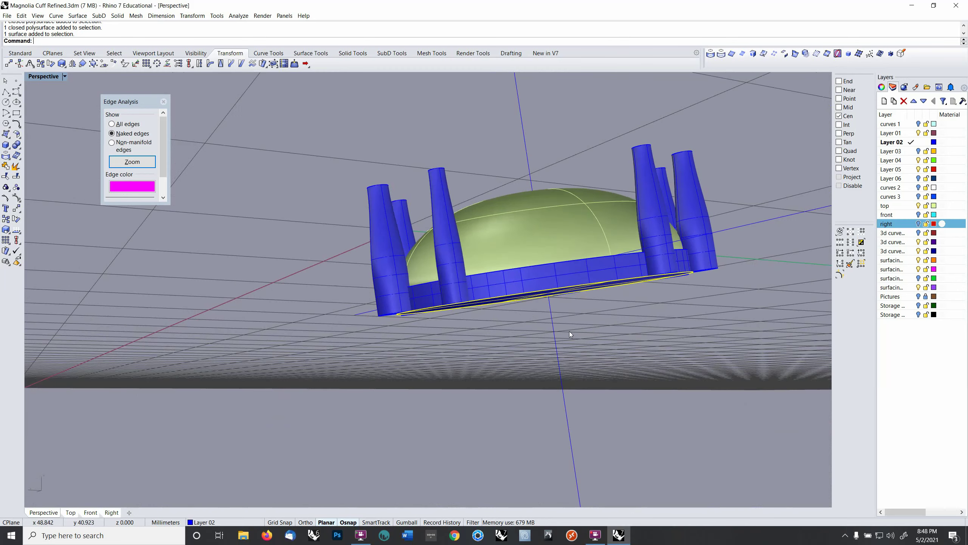
type("m")
key("Return")
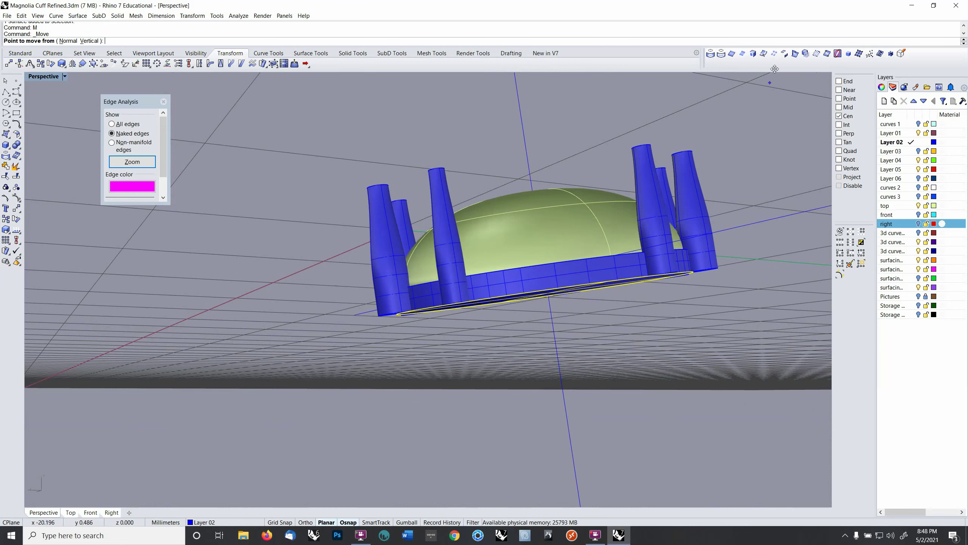
right_click(846, 91)
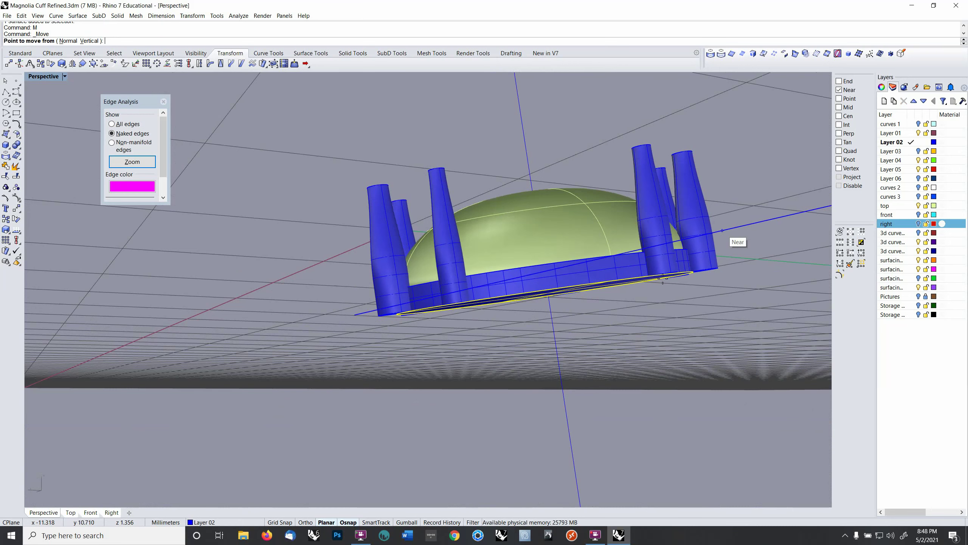
left_click(551, 327)
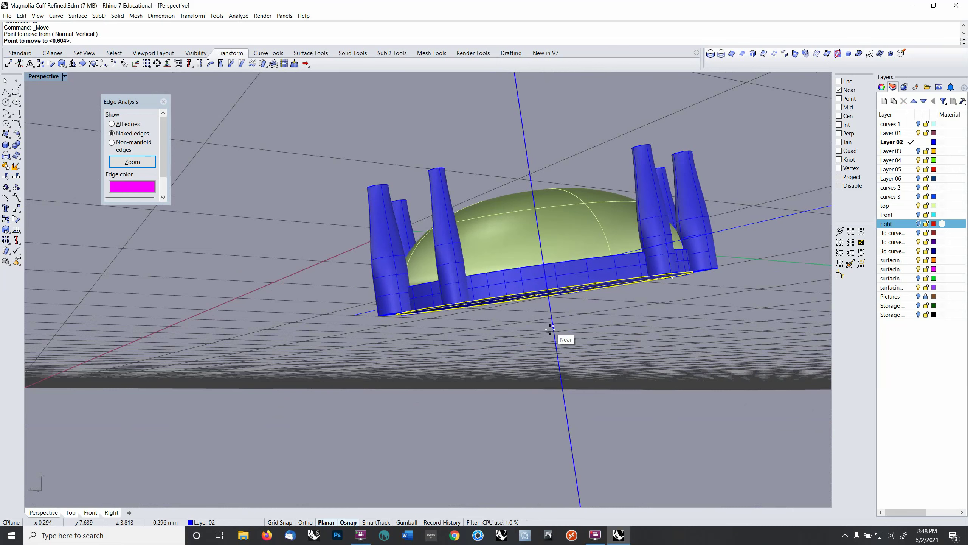
left_click(557, 362)
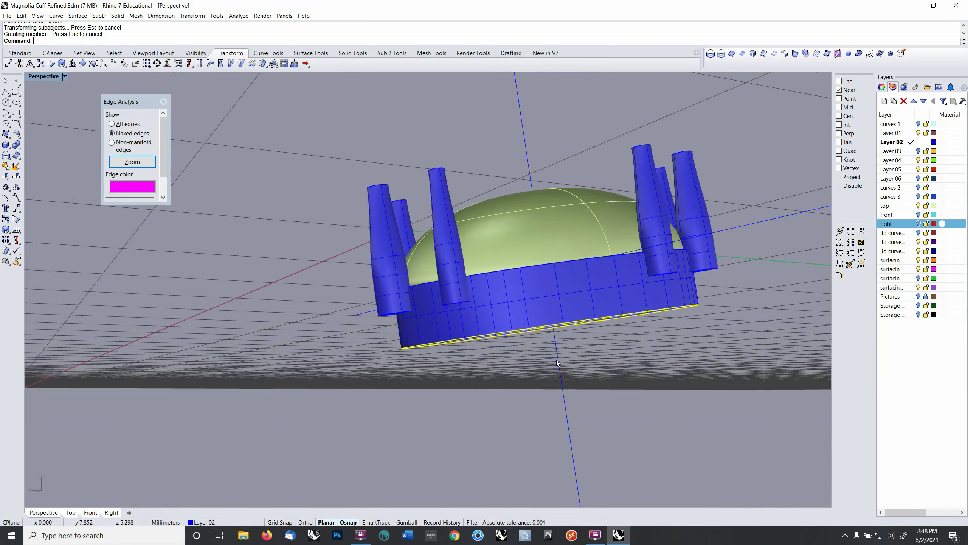
Step: Show the front layer to check the deepened base against the petals, and hide the layer again
left_click(918, 214)
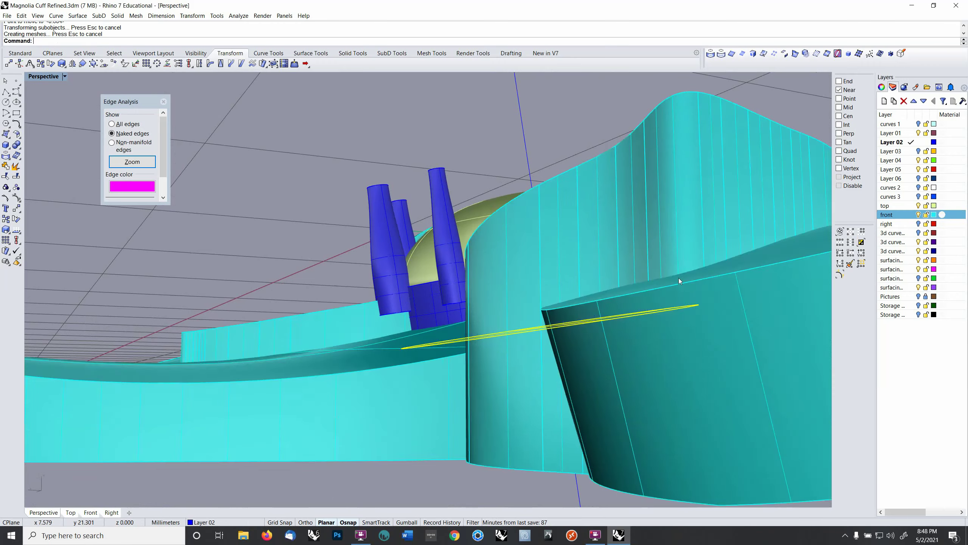
right_click_drag(679, 277, 688, 310)
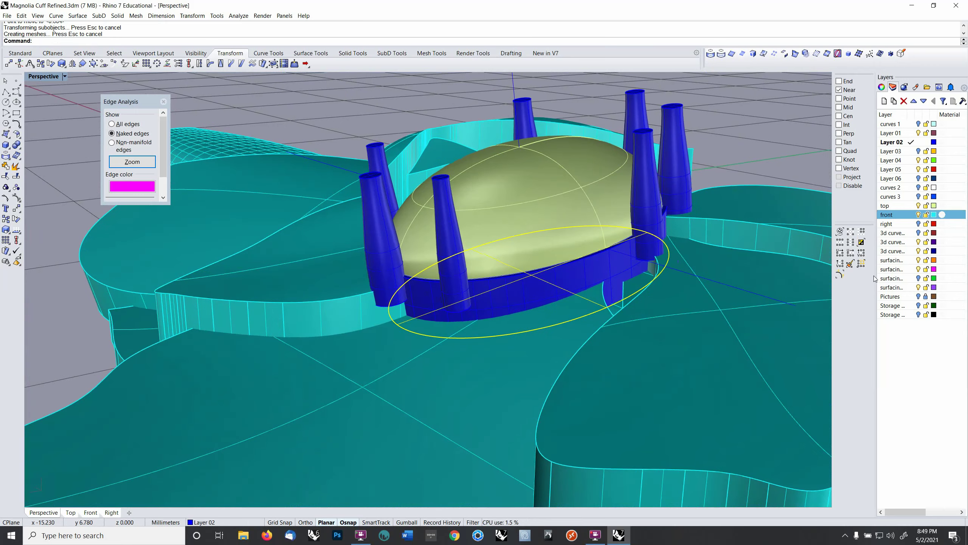
left_click(918, 215)
Step: Try to lengthen all the prongs by moving their bottom faces downward along the setting's tilted axis line
right_click_drag(648, 293, 585, 221)
scroll(594, 346, "up", 3)
scroll(459, 328, "up", 3)
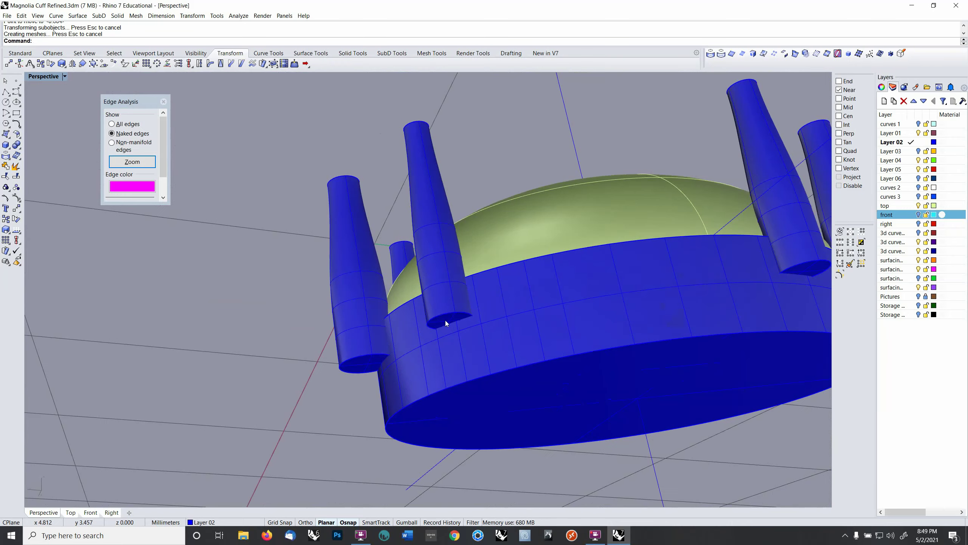
left_click(445, 321, "ctrl+shift")
left_click(366, 364, "ctrl+shift")
scroll(648, 309, "down", 3)
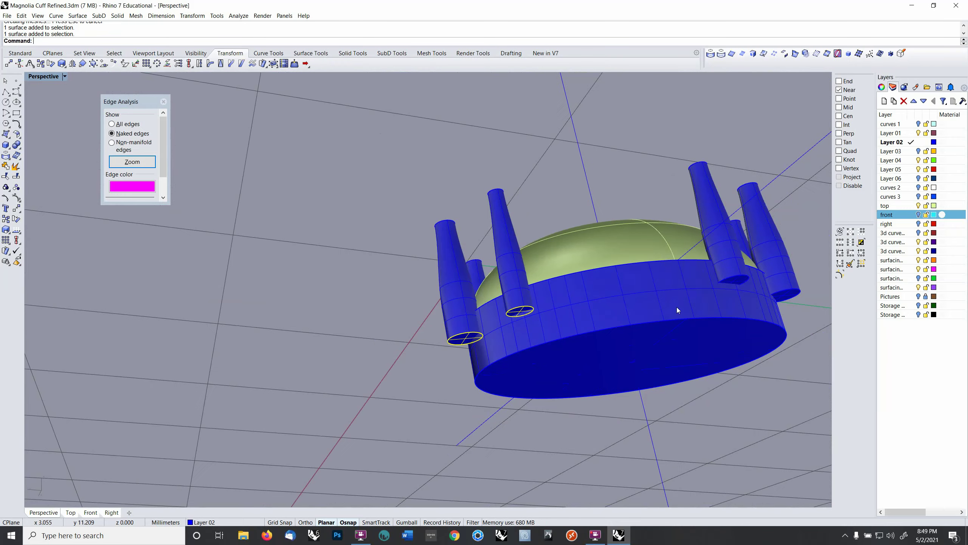
left_click(741, 282, "ctrl+shift")
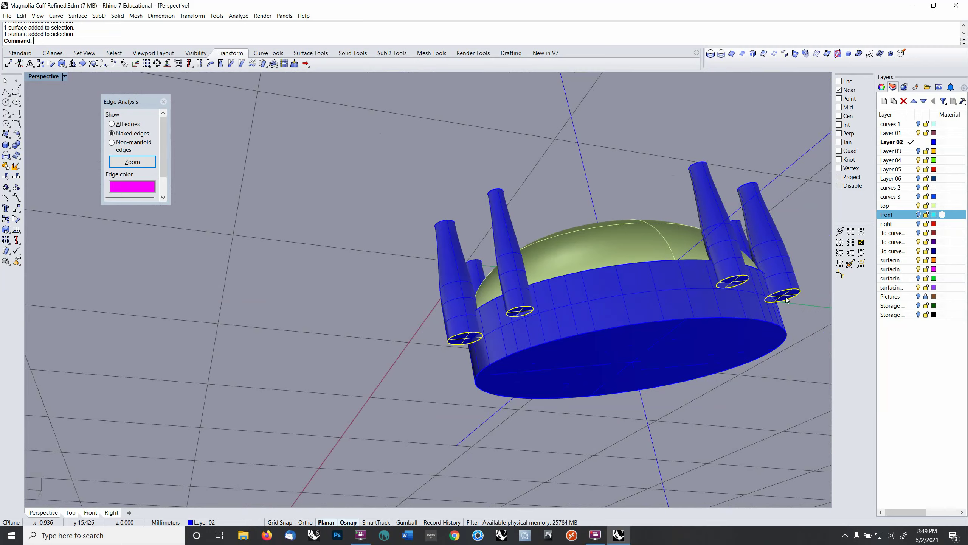
right_click_drag(787, 300, 614, 339)
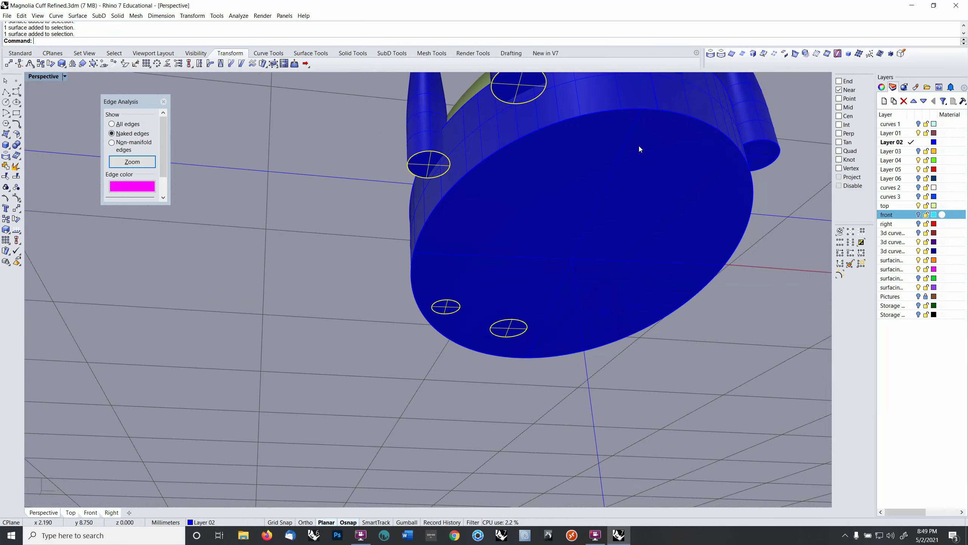
right_click_drag(639, 148, 599, 286)
left_click(611, 256, "ctrl+shift")
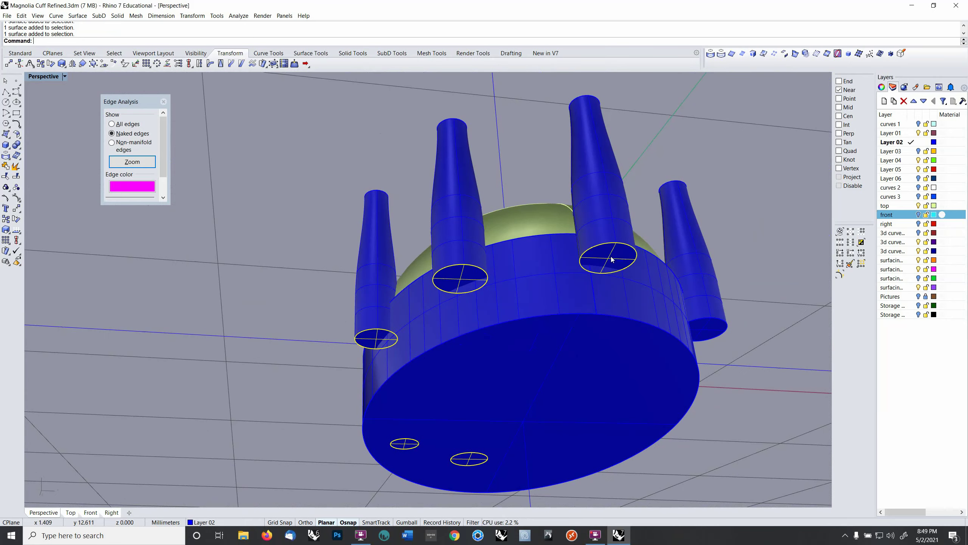
right_click_drag(686, 336, 653, 356)
left_click(650, 358, "ctrl+shift")
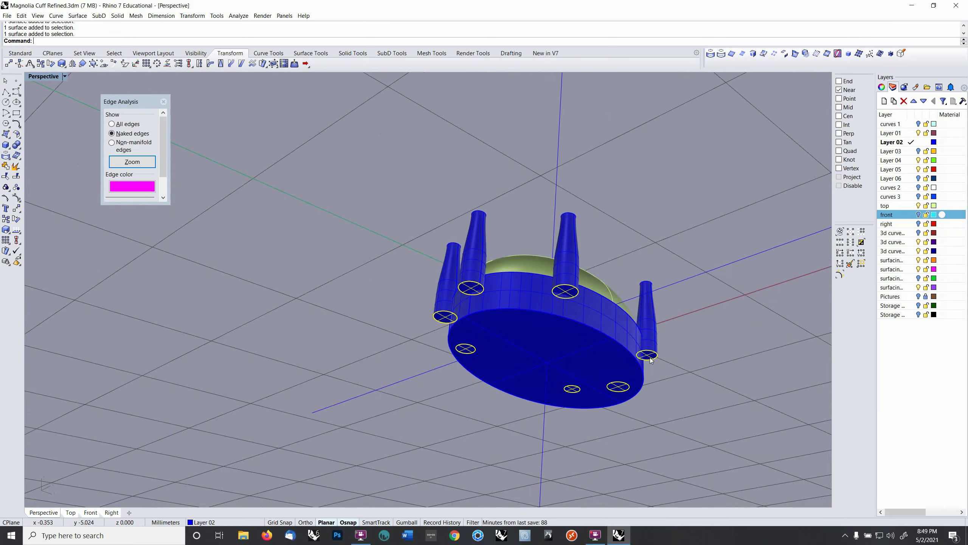
type("m")
key("Return")
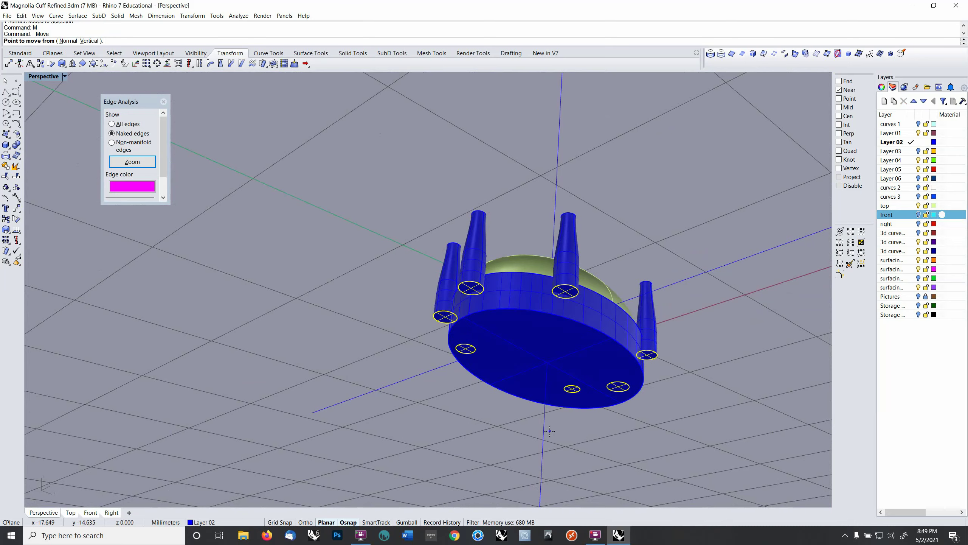
left_click(558, 440)
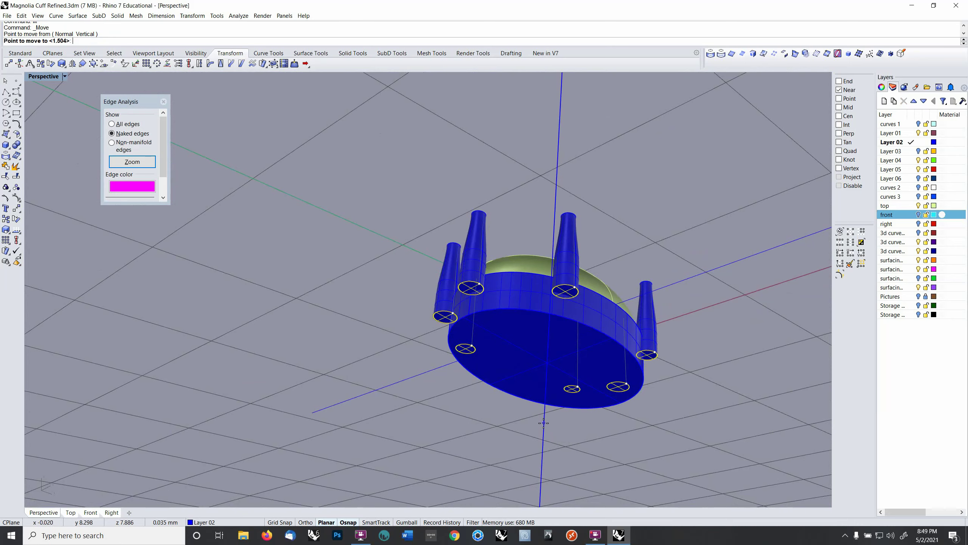
left_click(539, 458)
right_click_drag(539, 457, 531, 450)
scroll(562, 393, "up", 4)
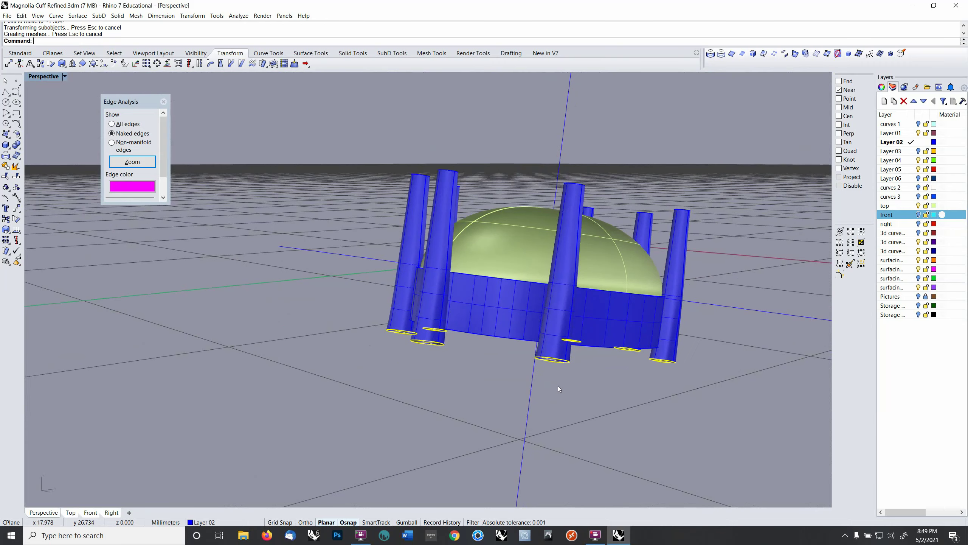
key("ctrl+z")
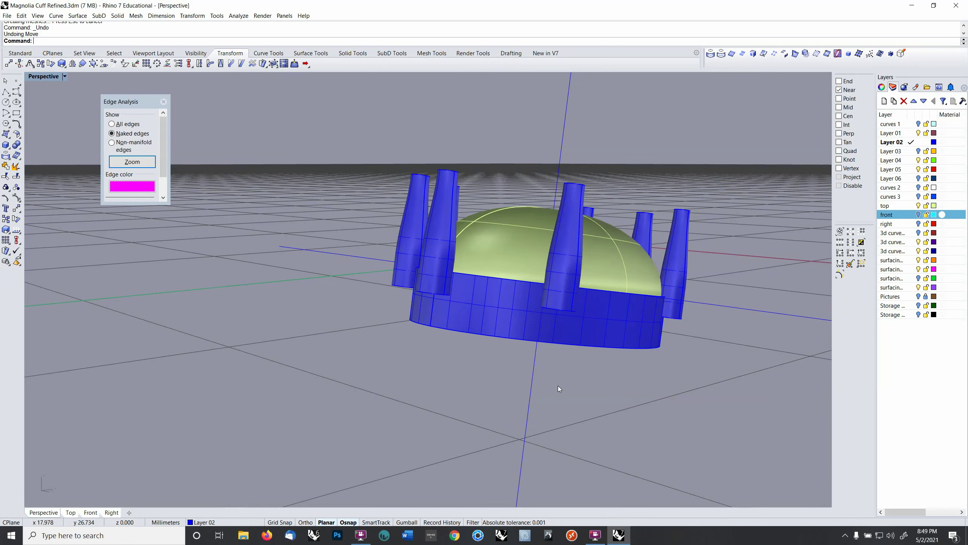
Step: Align the construction plane to the tilted base ring of the prong setting using the CPlane Object option
right_click_drag(558, 387, 556, 359)
left_click(556, 359)
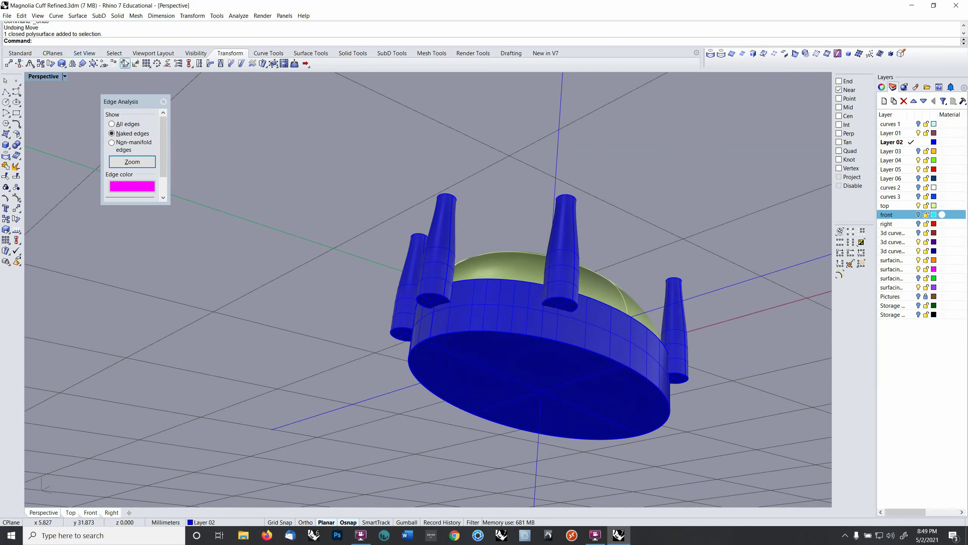
left_click(83, 55)
left_click(54, 57)
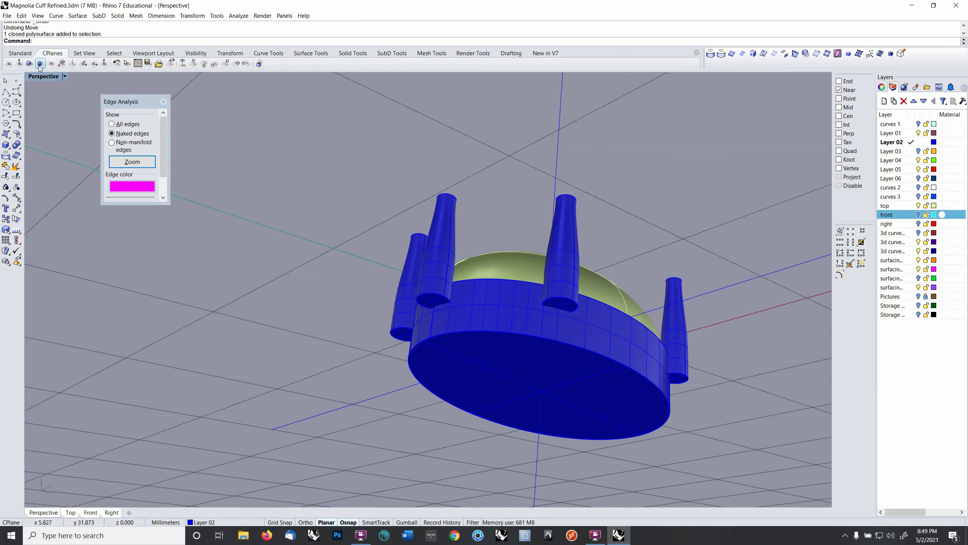
left_click(40, 64)
left_click(566, 378)
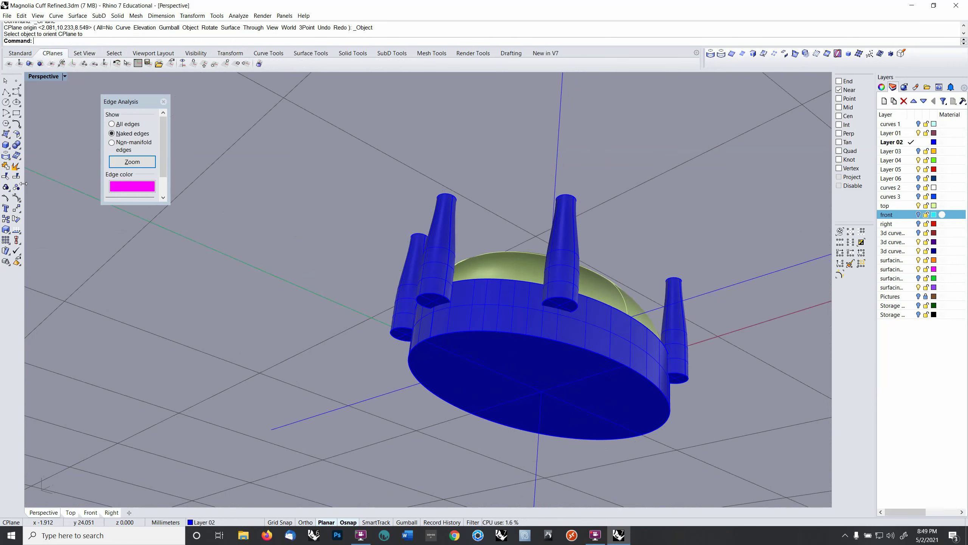
Step: Extract the bottom faces of all seven prongs with Copy=No and delete them to leave the prongs open underneath
left_click(16, 167)
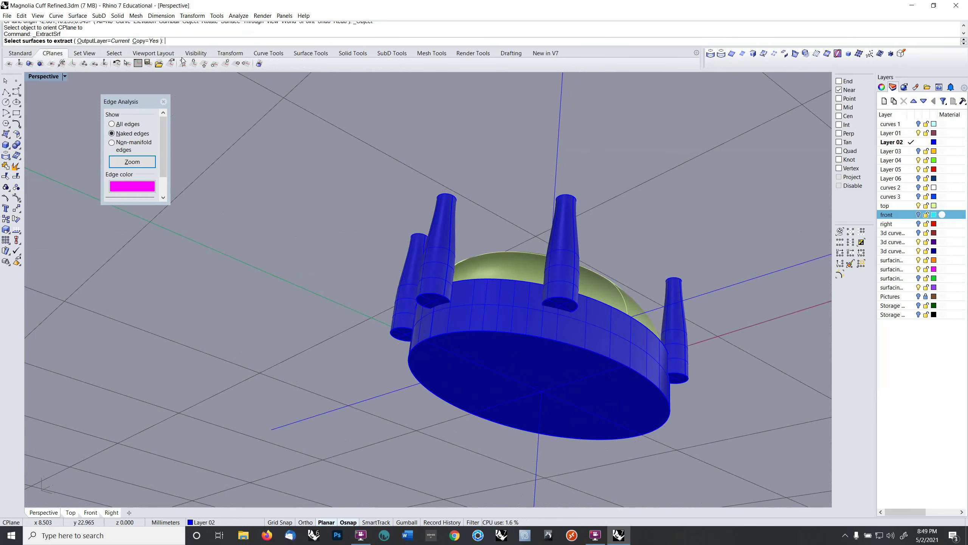
left_click(148, 41)
left_click(565, 305)
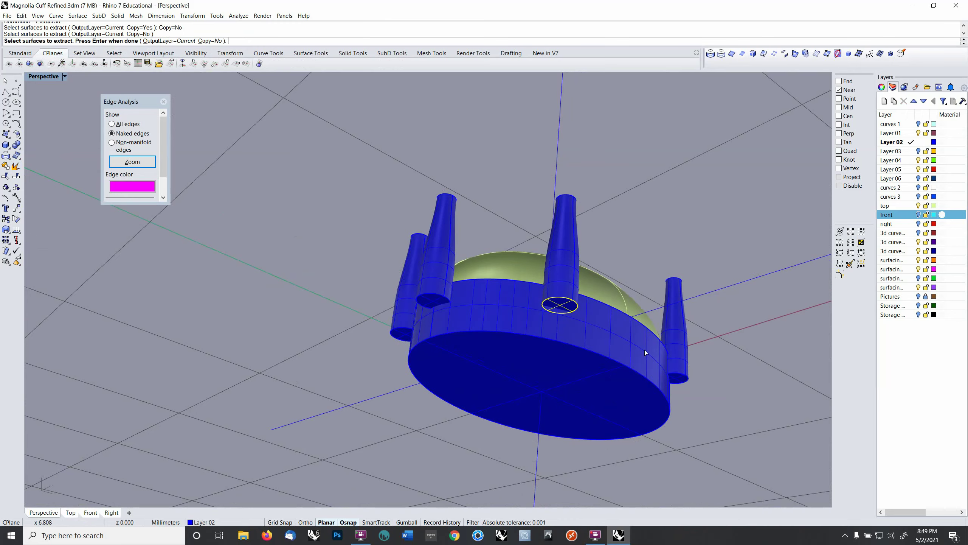
left_click(681, 383)
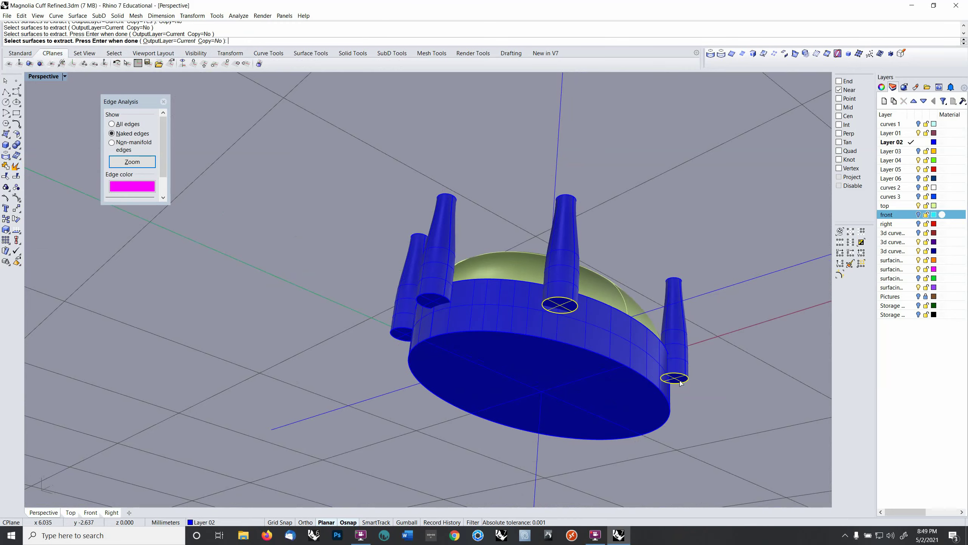
left_click(435, 301)
left_click(403, 334)
right_click_drag(404, 342, 610, 338)
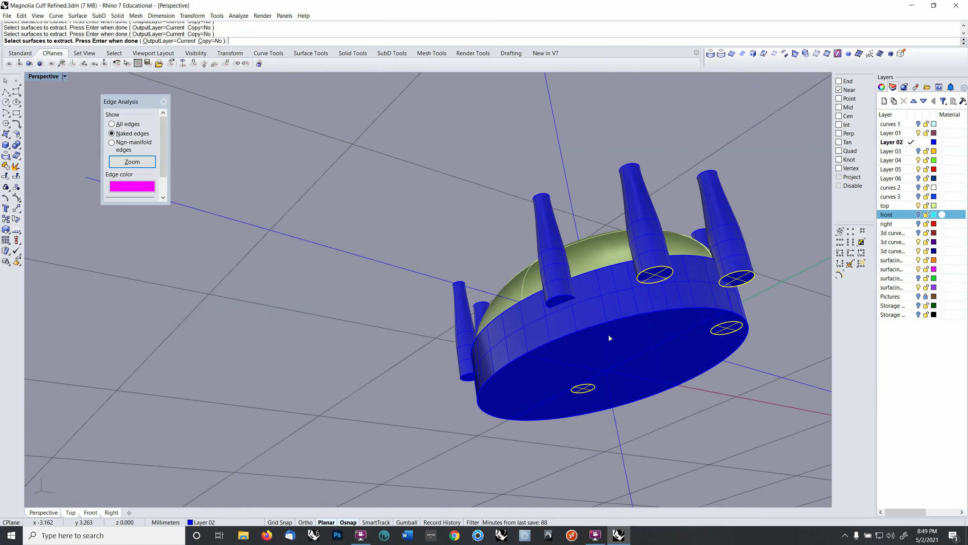
left_click(468, 383)
left_click(468, 379)
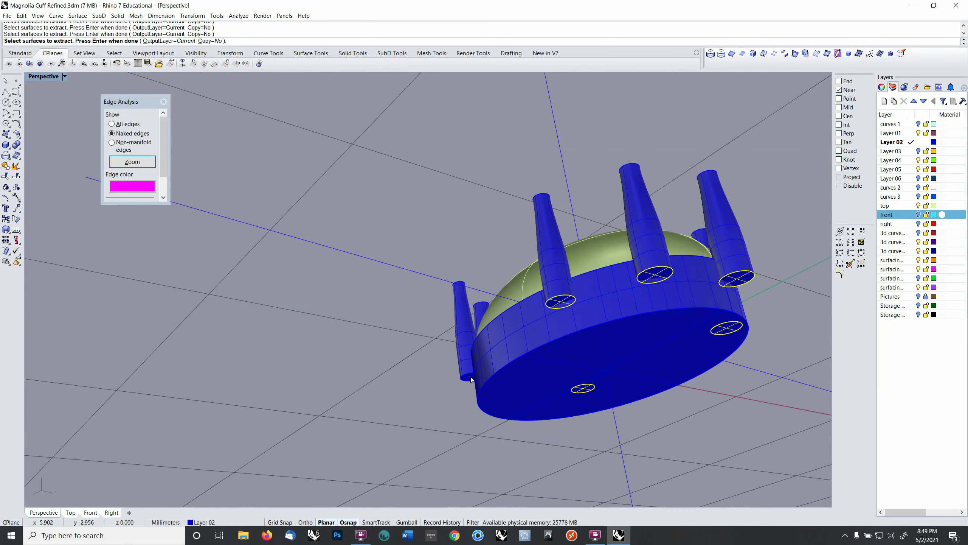
right_click_drag(464, 387, 588, 369)
scroll(374, 348, "down", 10)
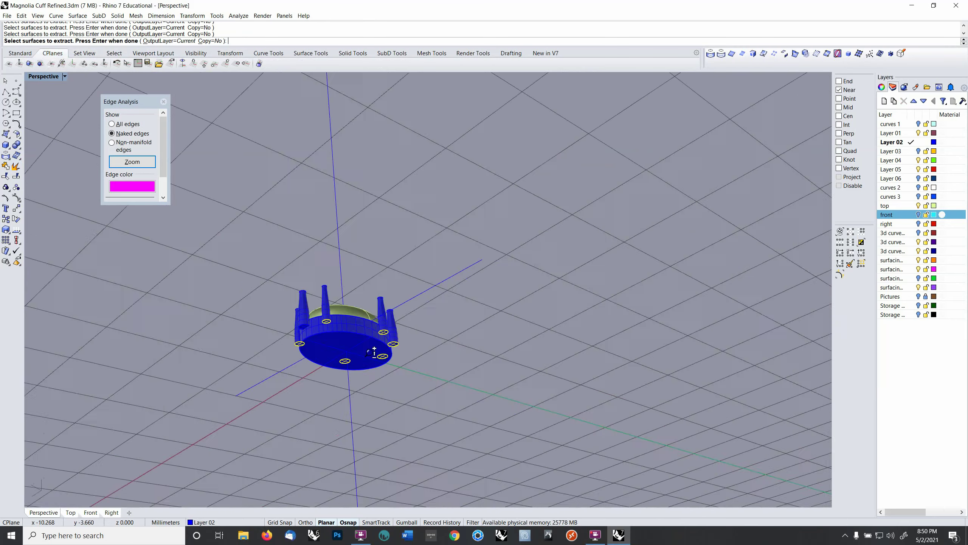
right_click_drag(374, 350, 474, 346)
scroll(474, 346, "up", 11)
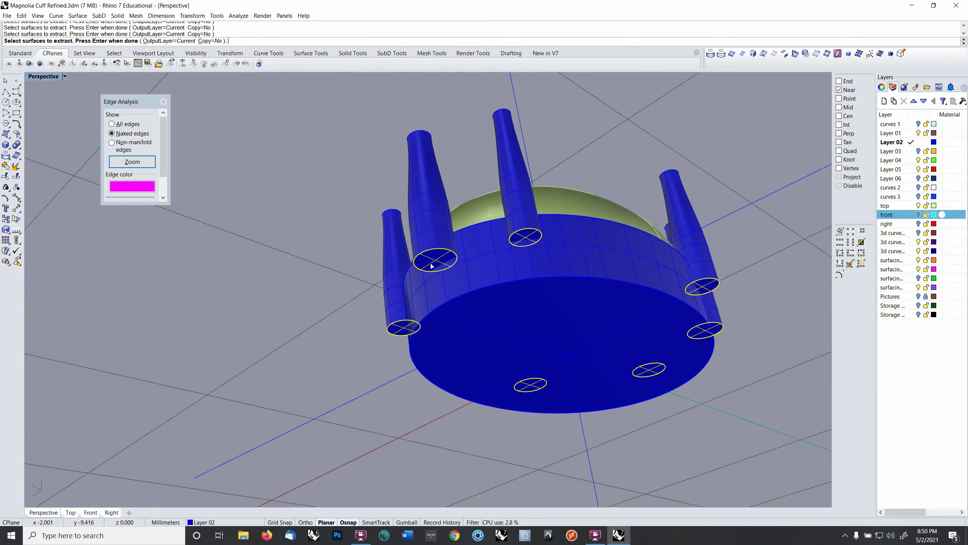
key("Return")
key("Delete")
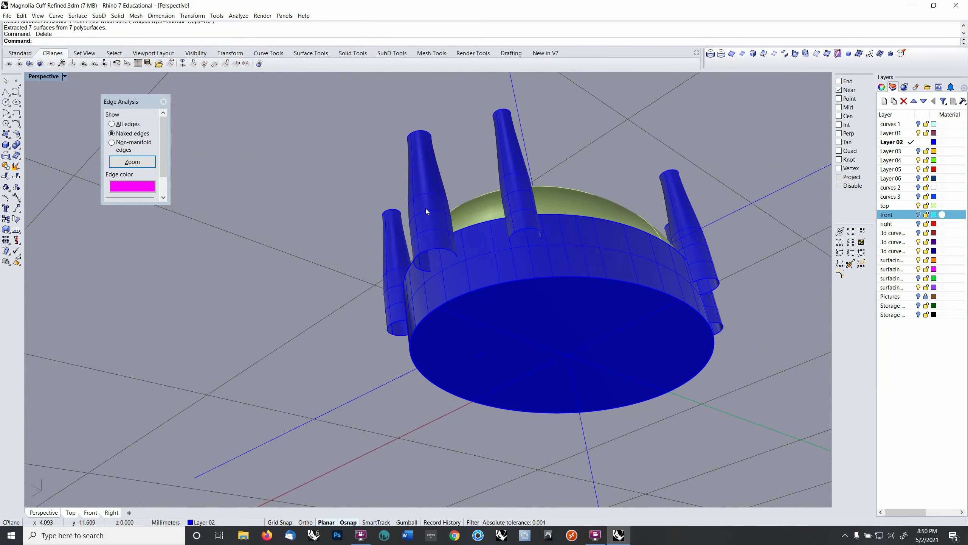
Step: Duplicate the open bottom borders of all seven prongs as curves
left_click(434, 199)
left_click(523, 175)
left_click(696, 252)
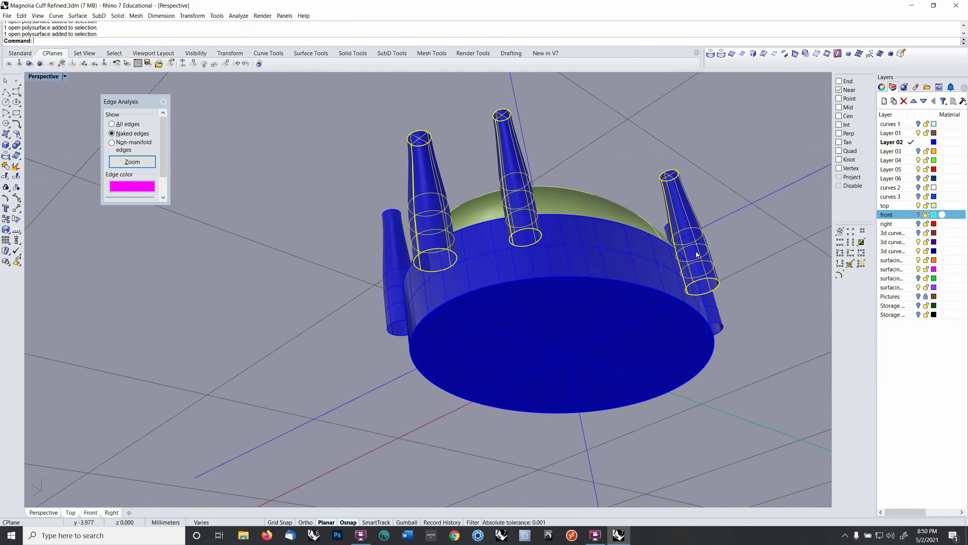
left_click(725, 321)
right_click_drag(403, 310, 587, 406)
right_click_drag(154, 254, 358, 308)
left_click(398, 290)
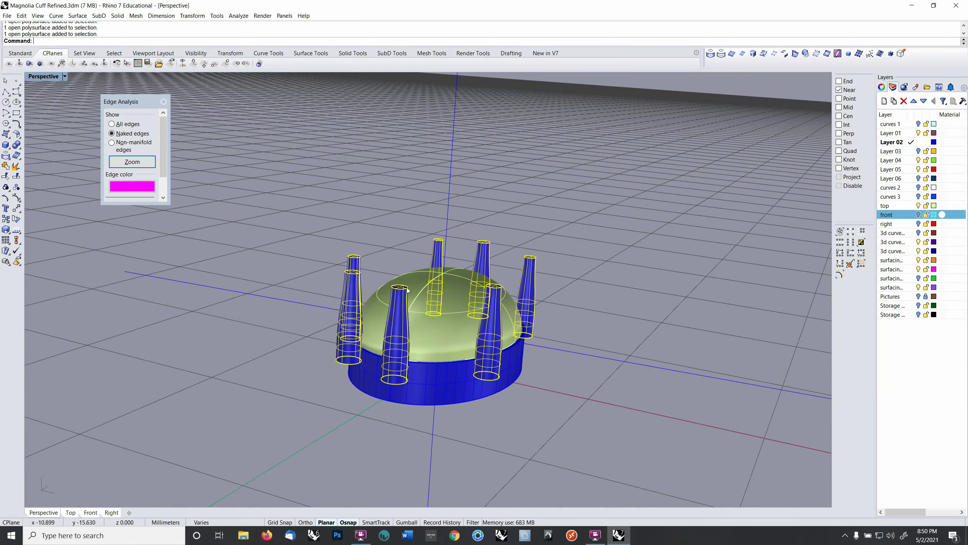
left_click(742, 53)
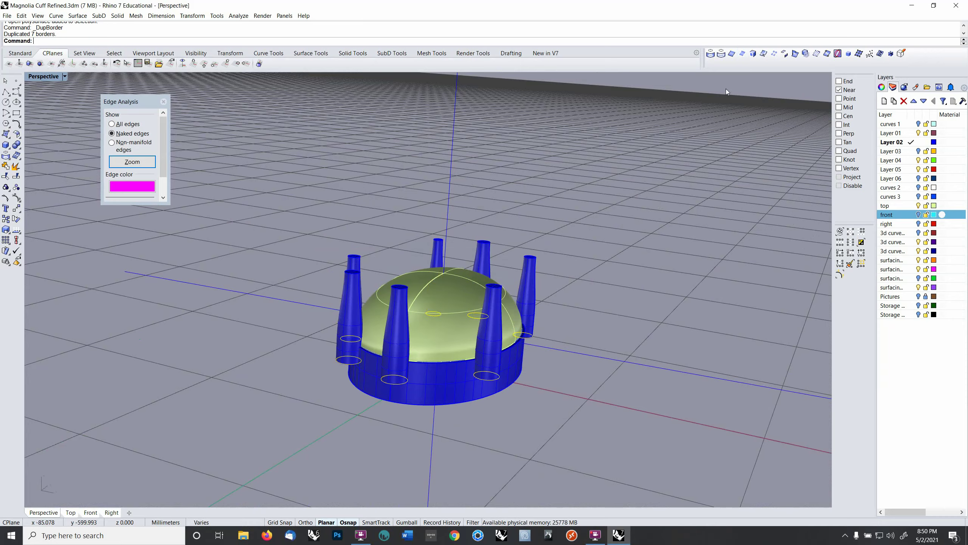
Step: Extrude the prong border curves downward past the base ring as surfaces with BothSides=No, and delete the border curves
right_click_drag(541, 381, 404, 274)
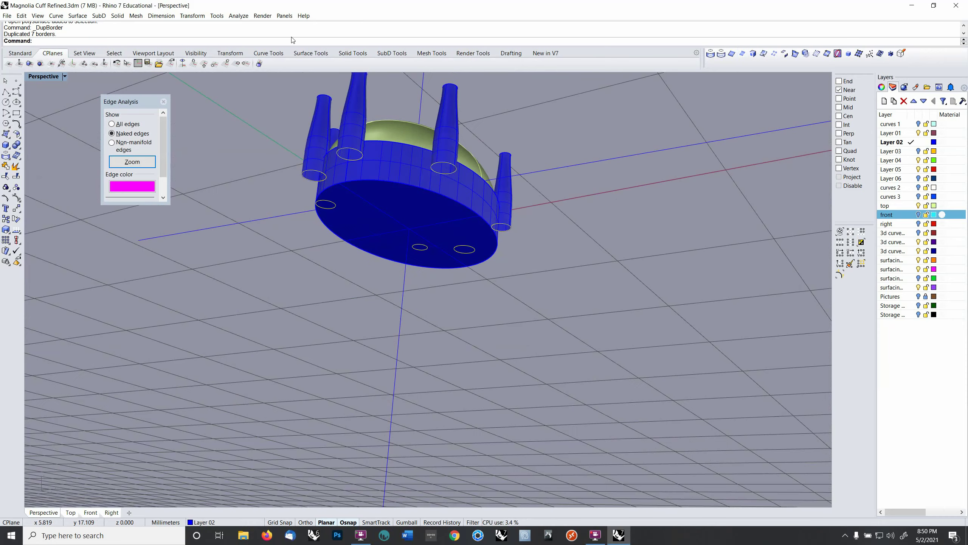
left_click(299, 52)
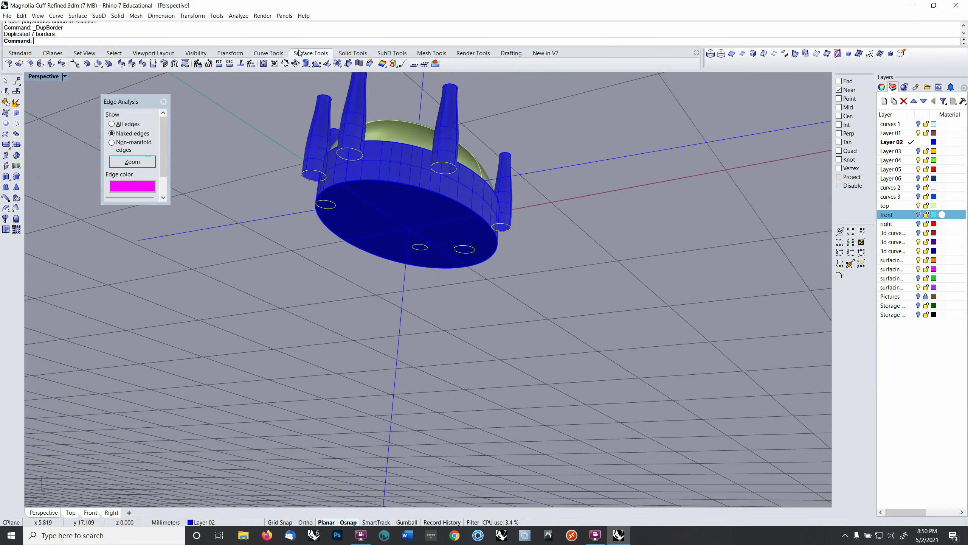
left_click(10, 175)
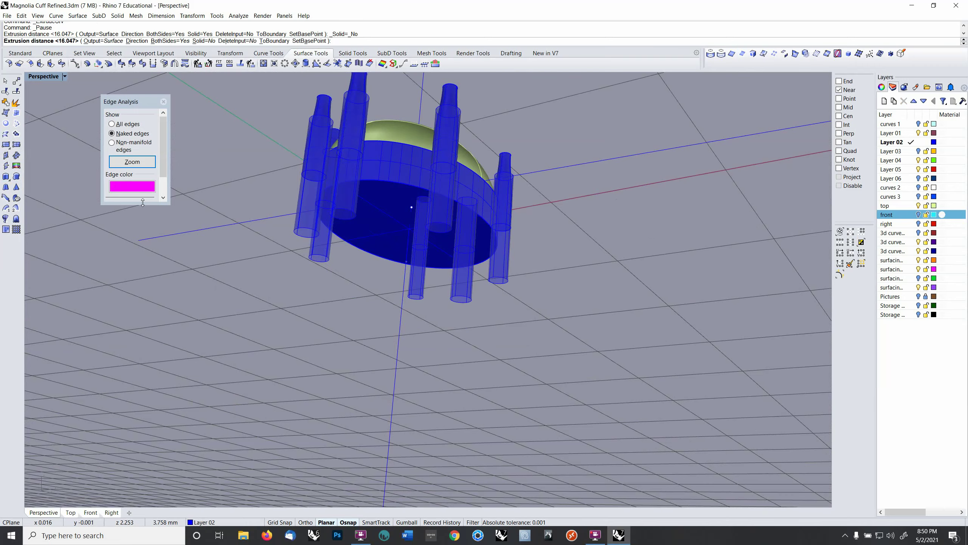
key("Return")
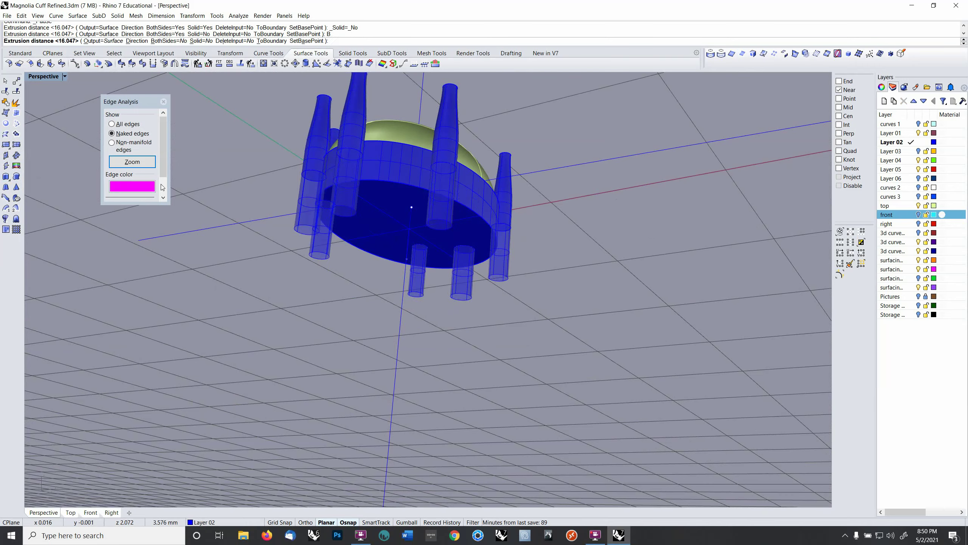
right_click_drag(206, 187, 181, 242)
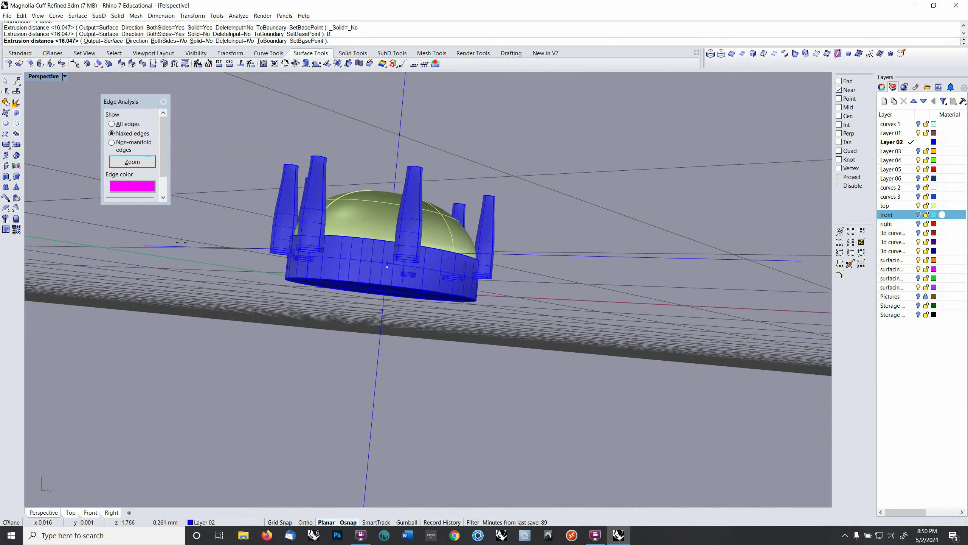
left_click(177, 274)
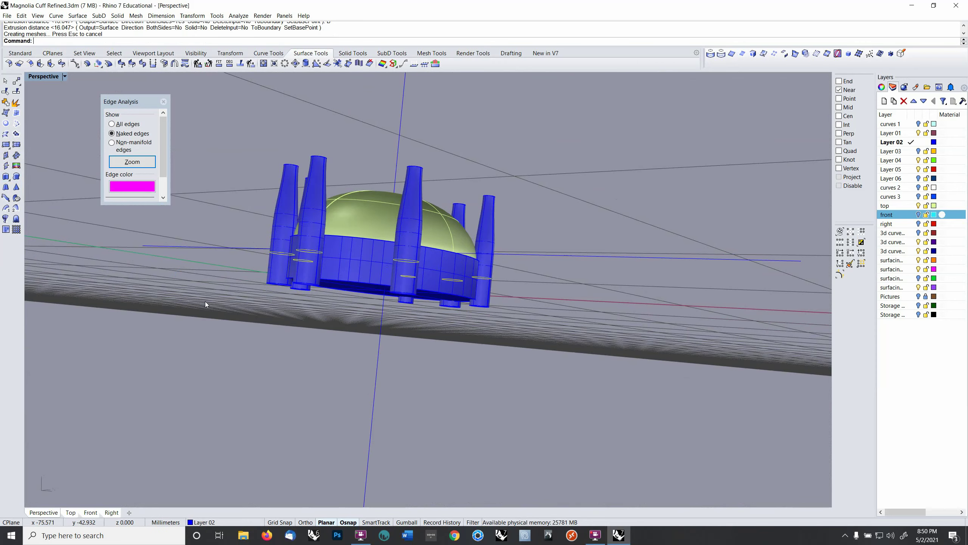
key("Delete")
right_click_drag(205, 302, 240, 284)
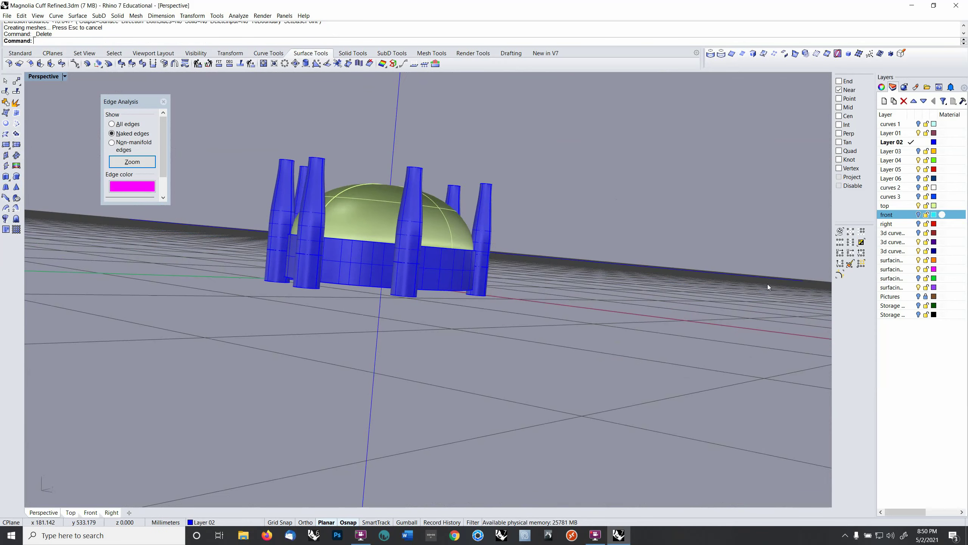
Step: With the top layer hidden, join the extruded extensions to the prongs and cap their open bottoms
left_click(918, 206)
scroll(540, 288, "down", 3)
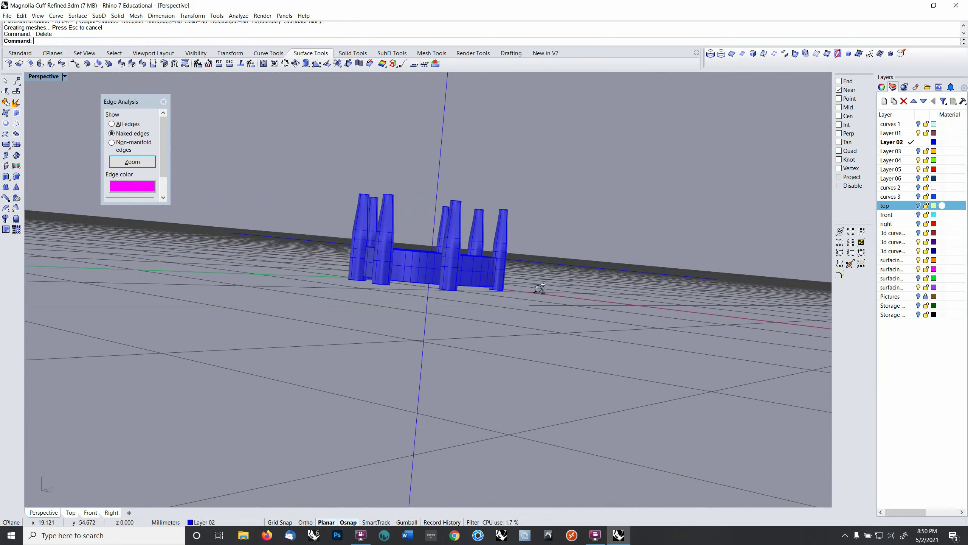
left_click_drag(307, 163, 568, 316)
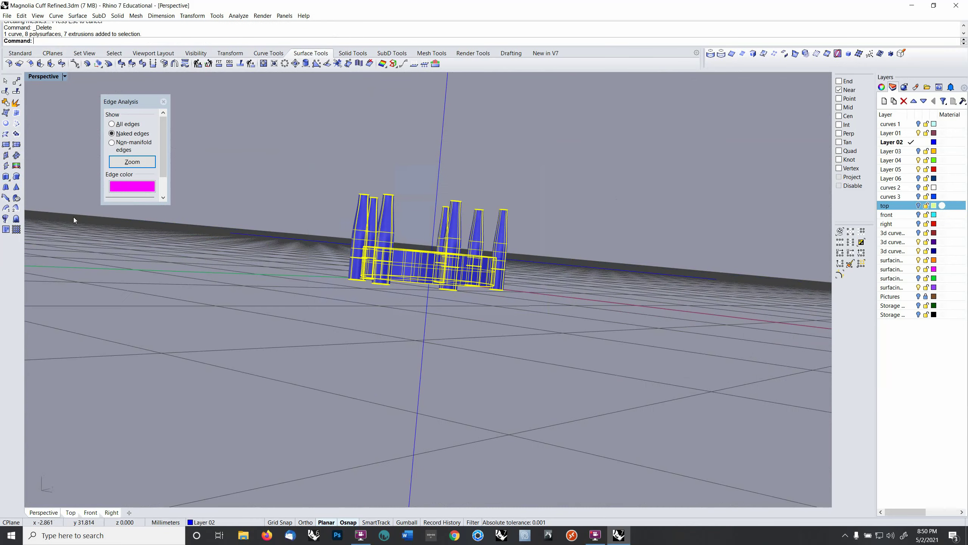
left_click(5, 103)
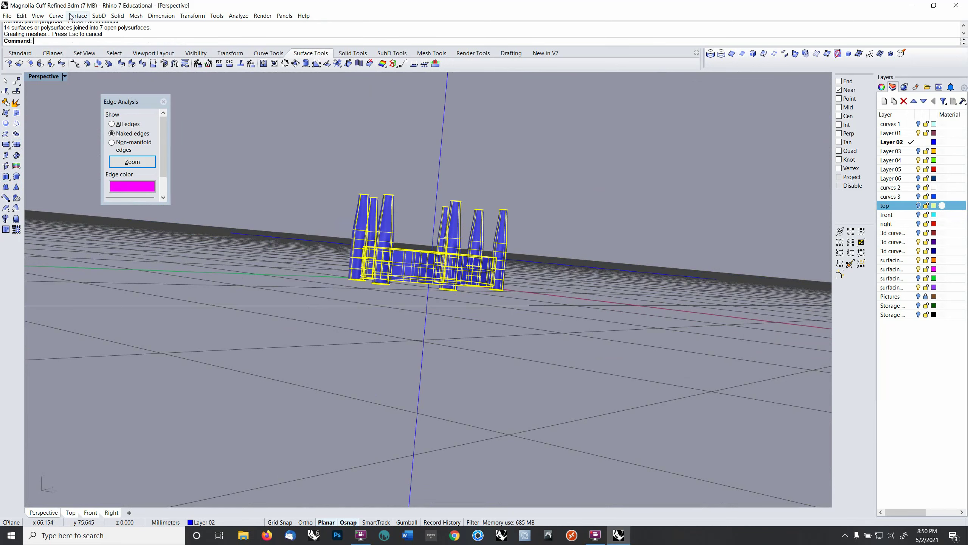
left_click(124, 15)
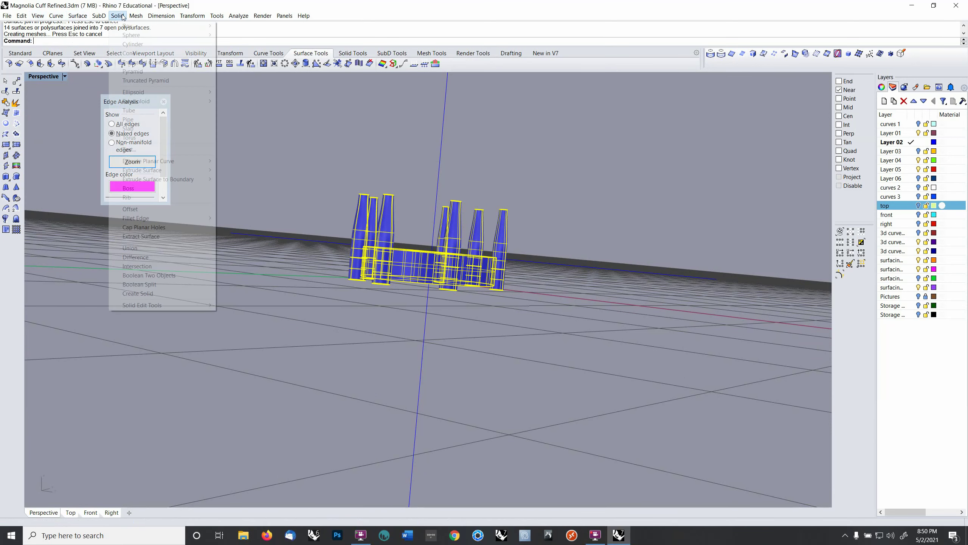
left_click(164, 227)
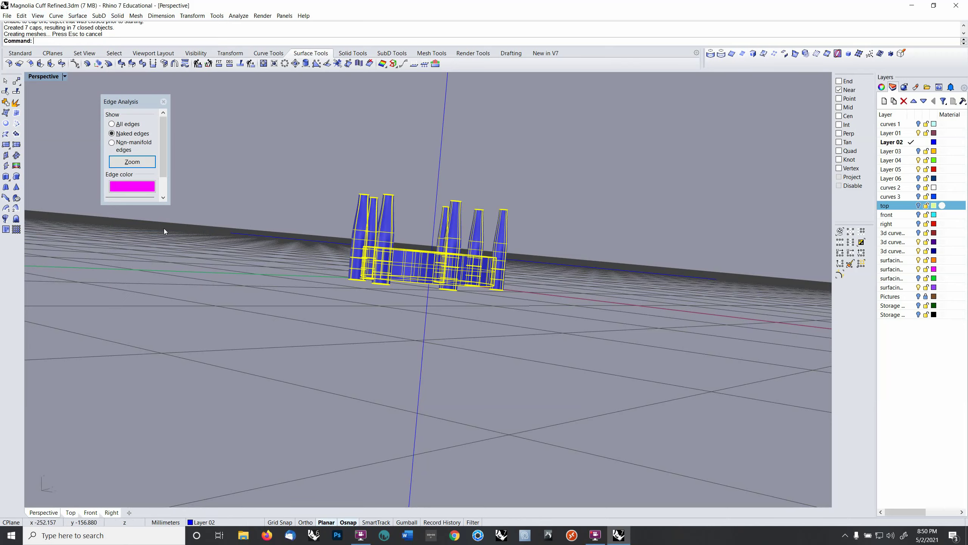
Step: Select only the closed base ring of the setting
right_click_drag(408, 282, 458, 324)
left_click(459, 324)
scroll(495, 274, "up", 3)
left_click(492, 253)
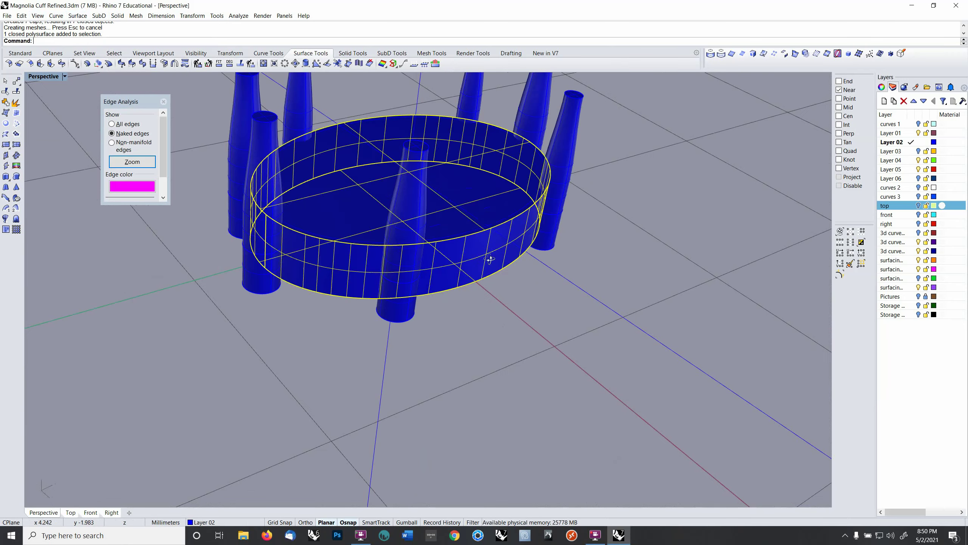